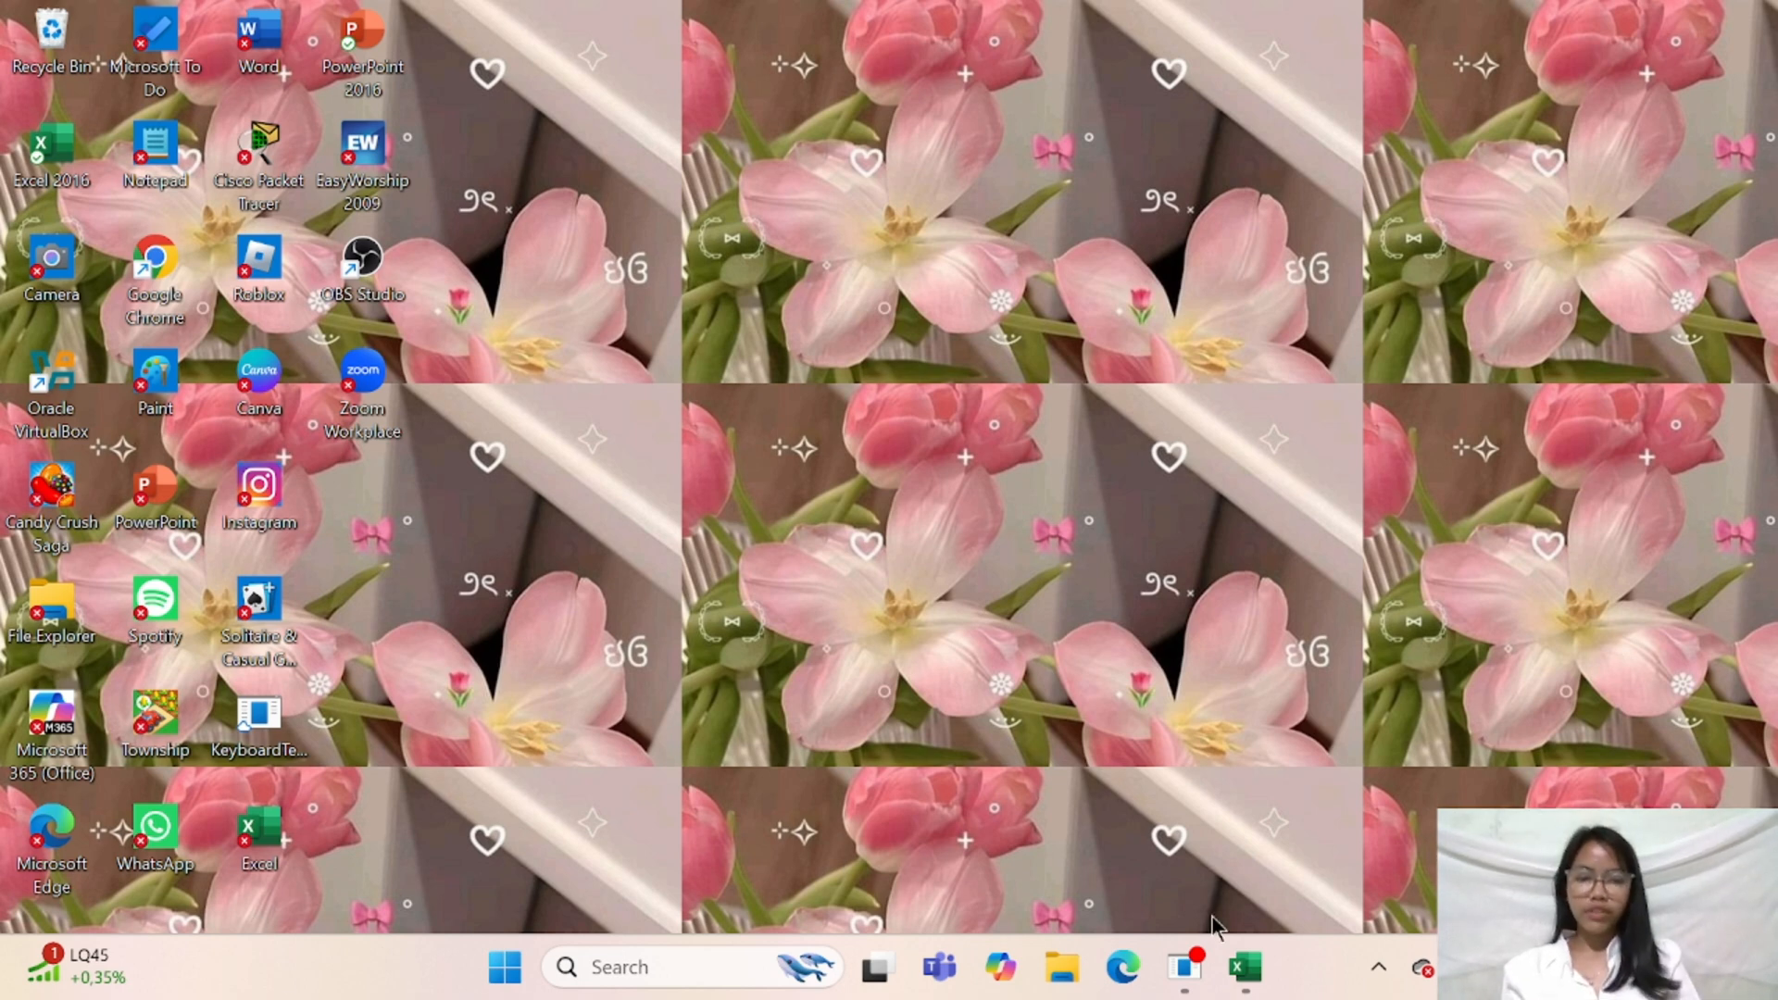
Switch to Excel and rename the Sheet1 worksheet as AUTO LIST TABLE
{"action": "left_click", "coordinate": [1244, 967]}
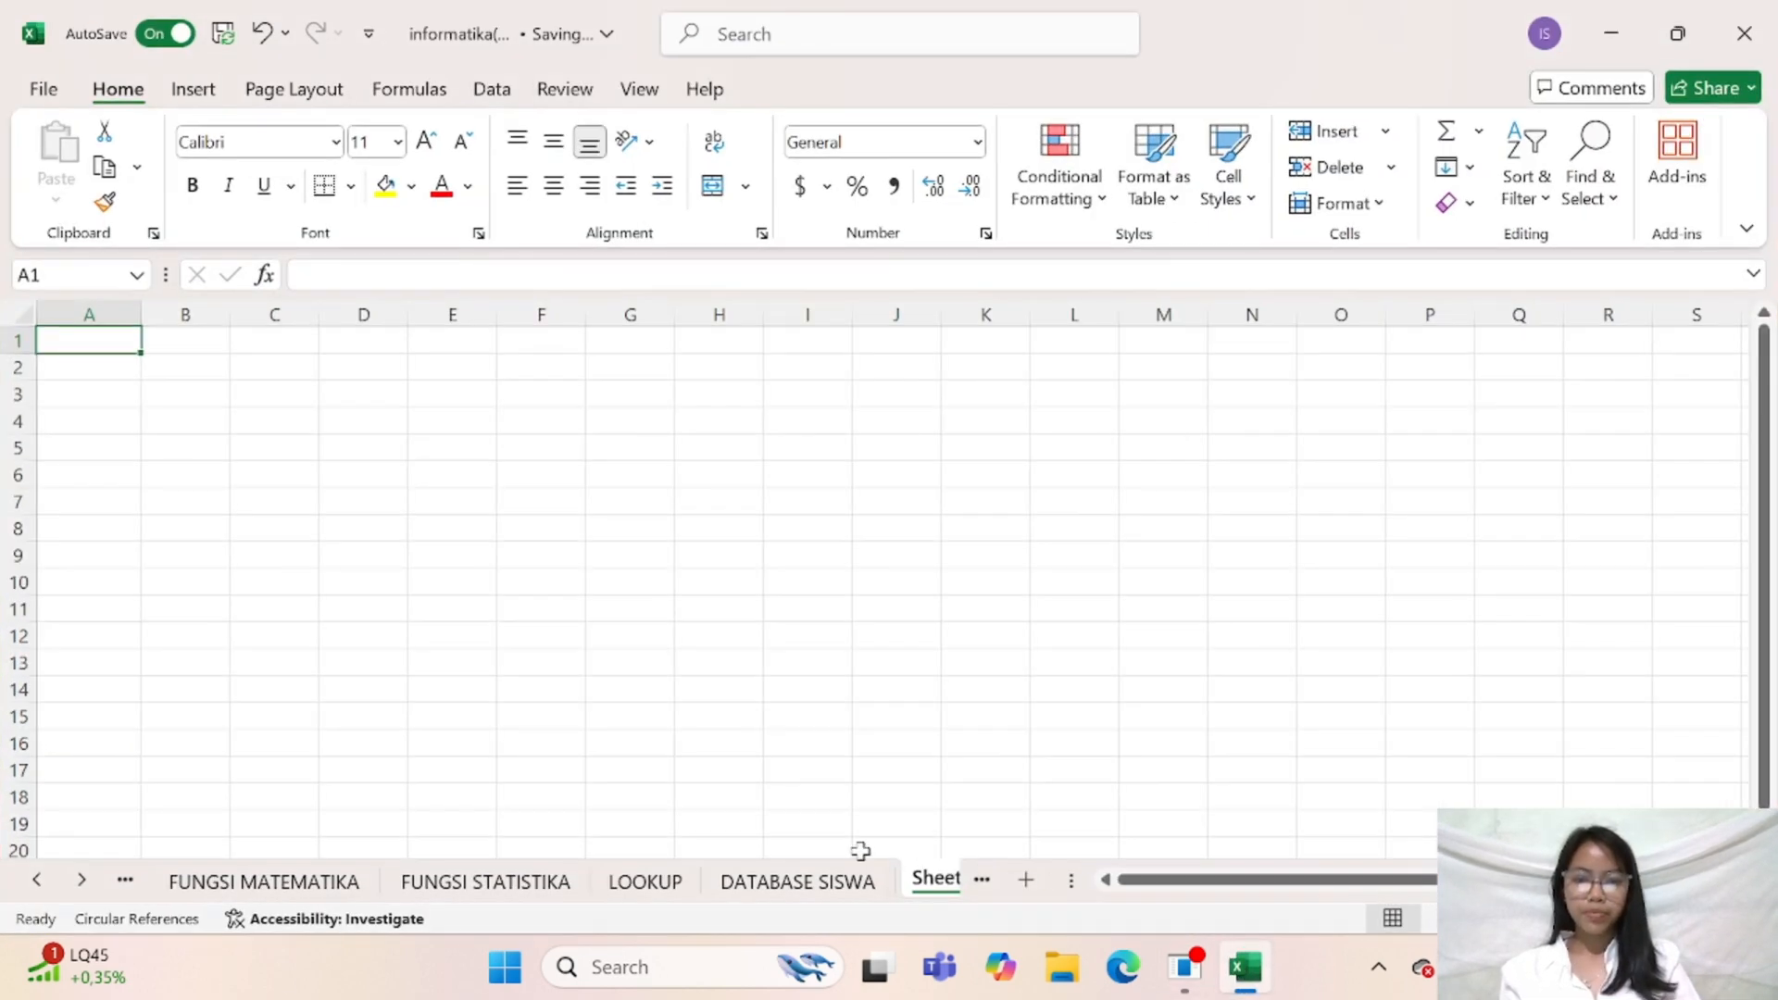
{"action": "left_click", "coordinate": [928, 880]}
{"action": "double_click", "coordinate": [738, 878]}
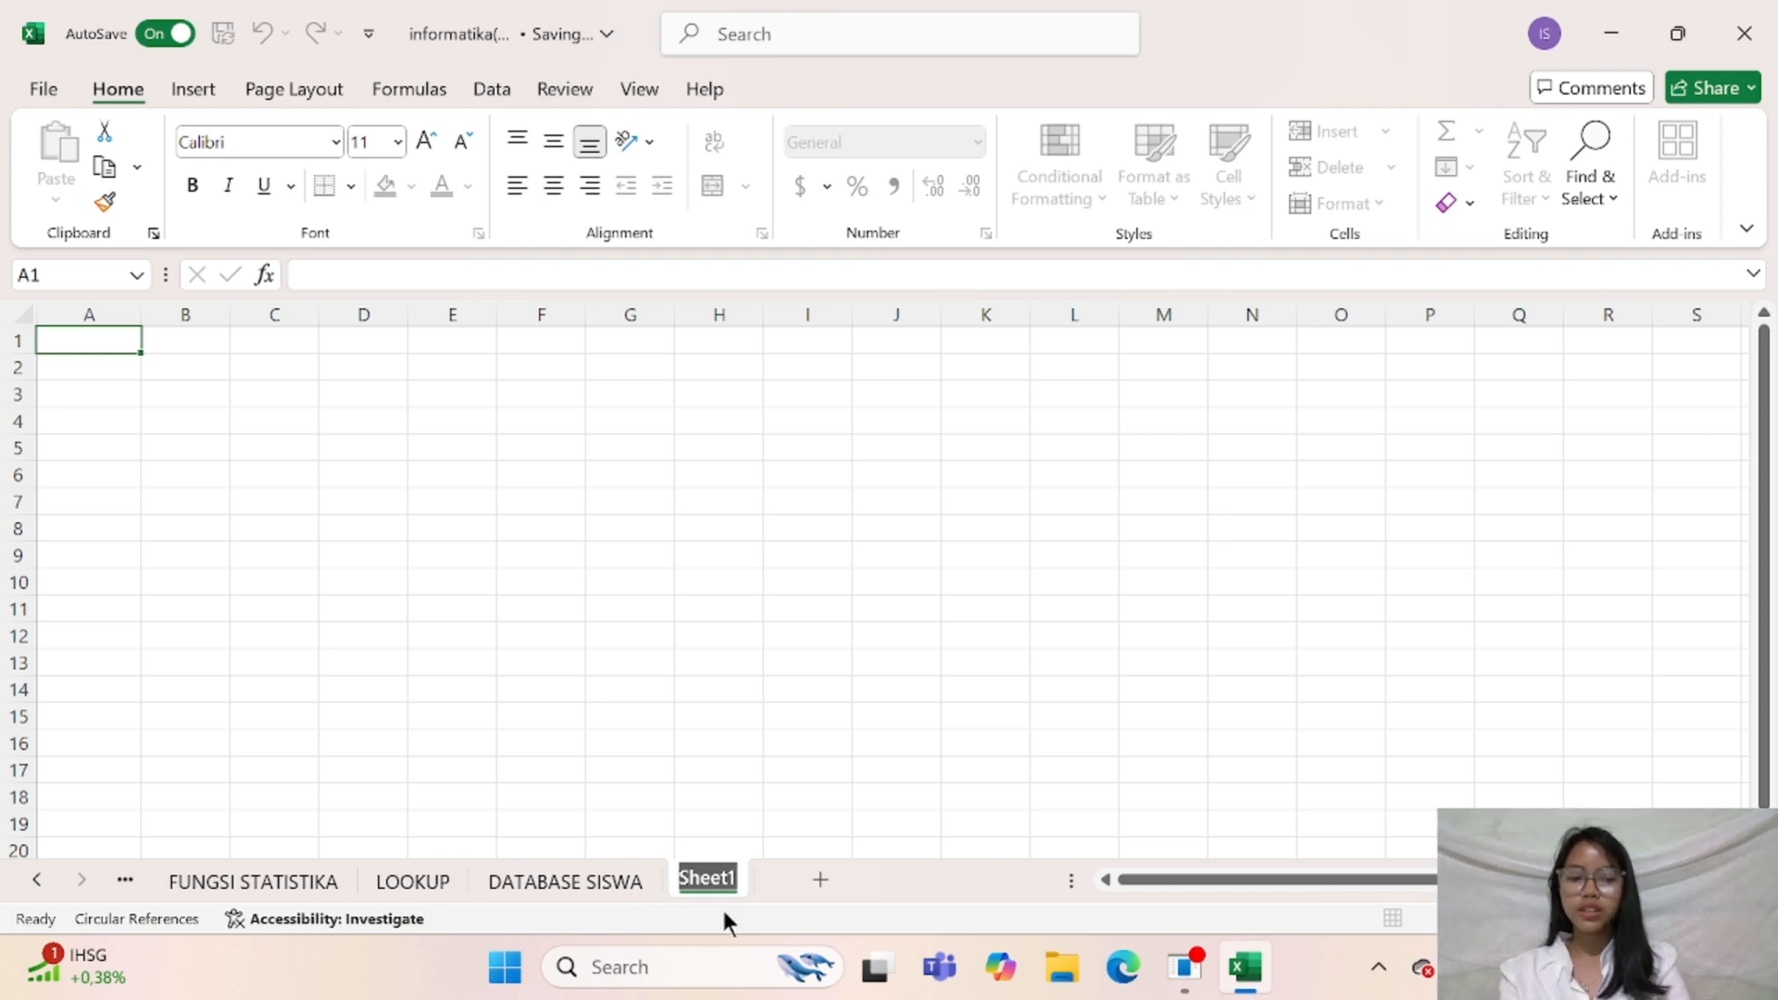
{"action": "key", "text": "BackSpace"}
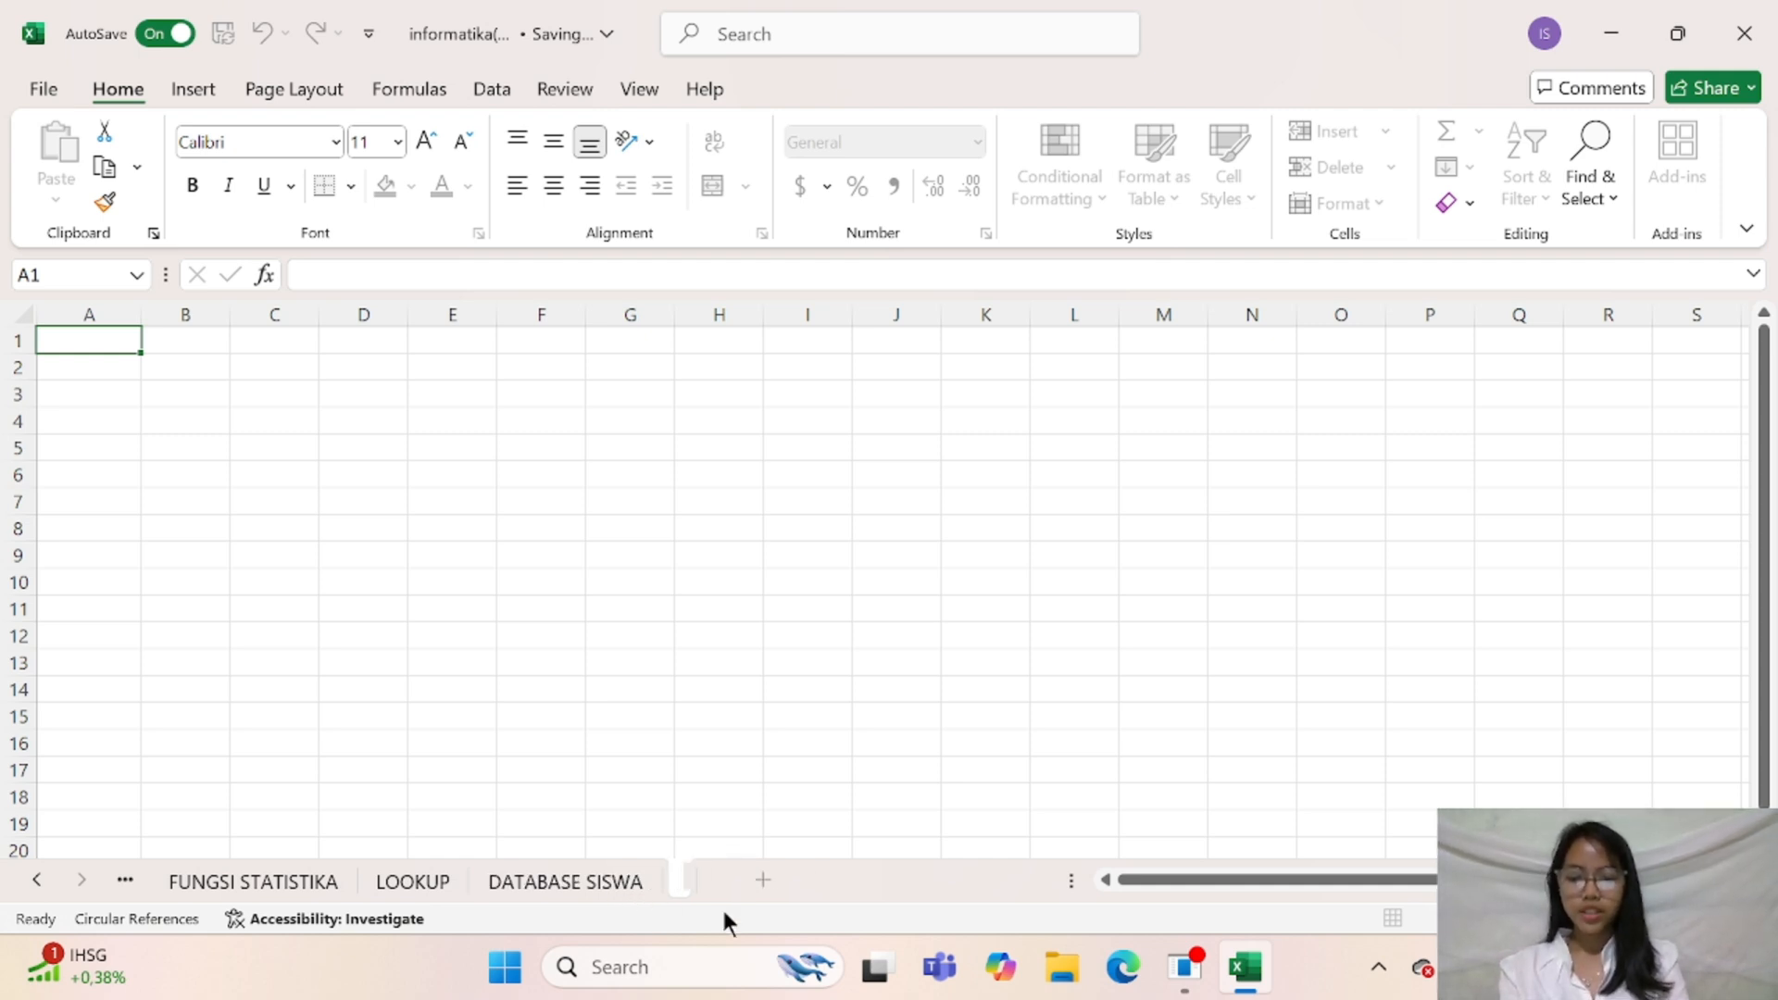
{"action": "type", "text": "AUTO LIS"}
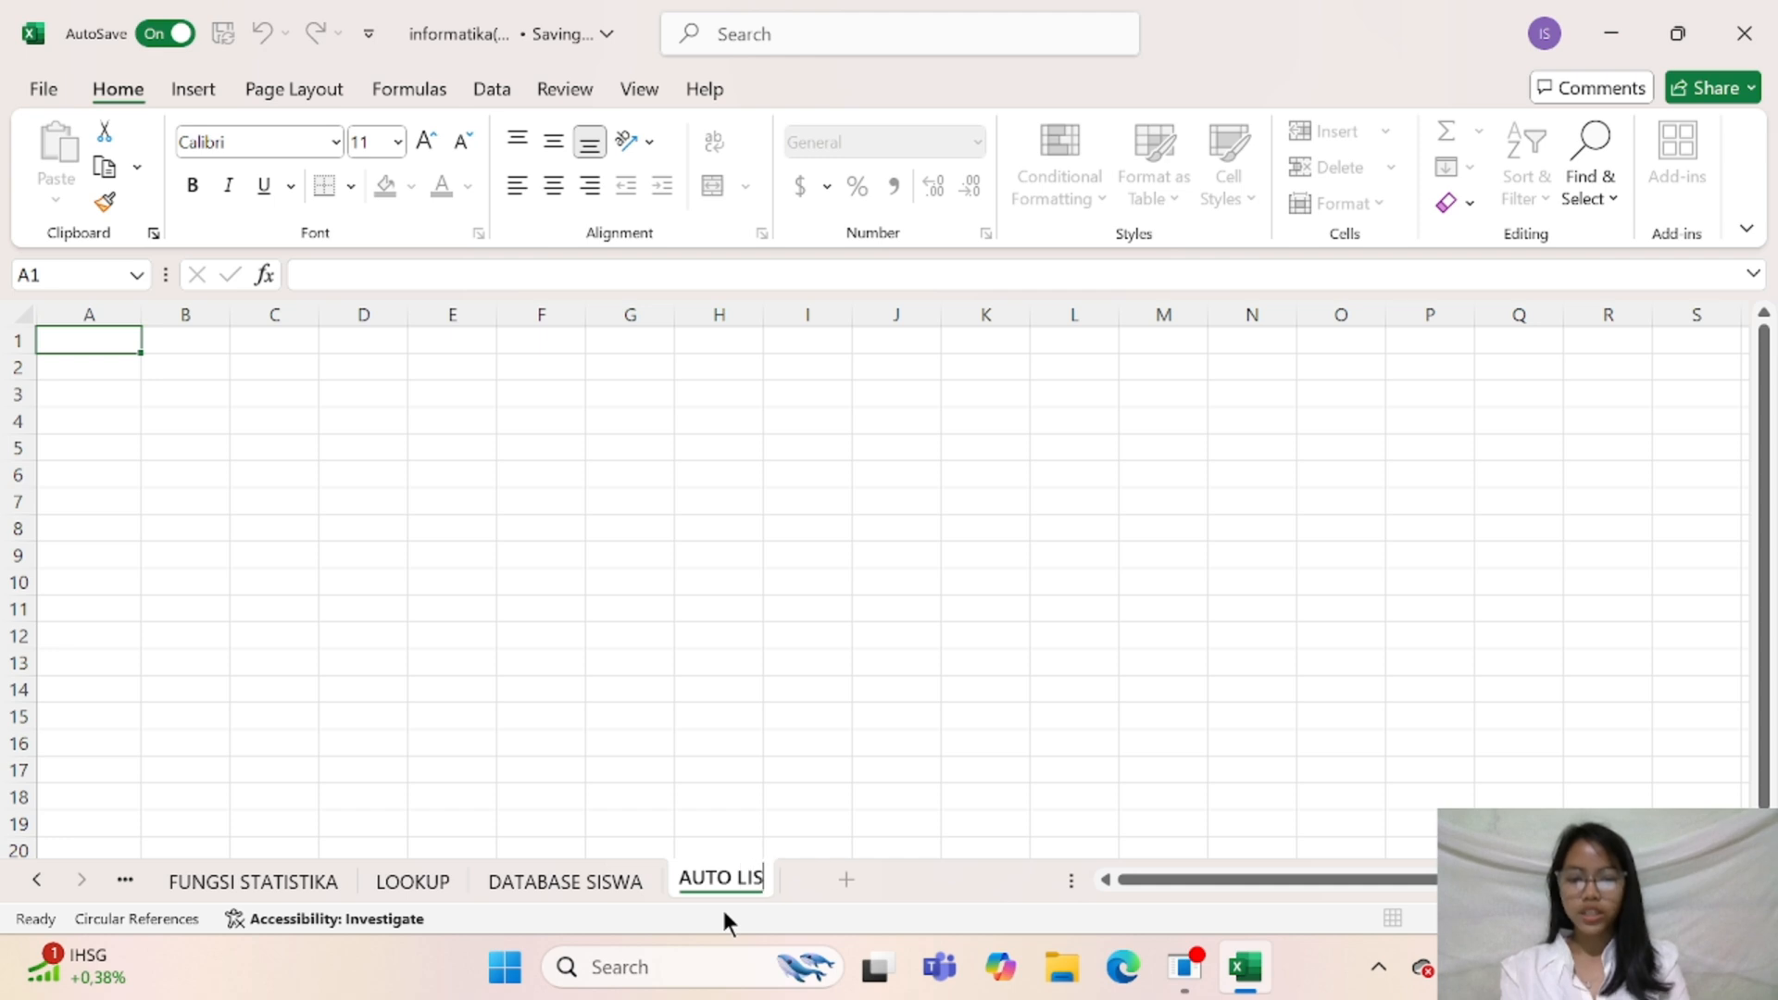
{"action": "type", "text": "T TABLE"}
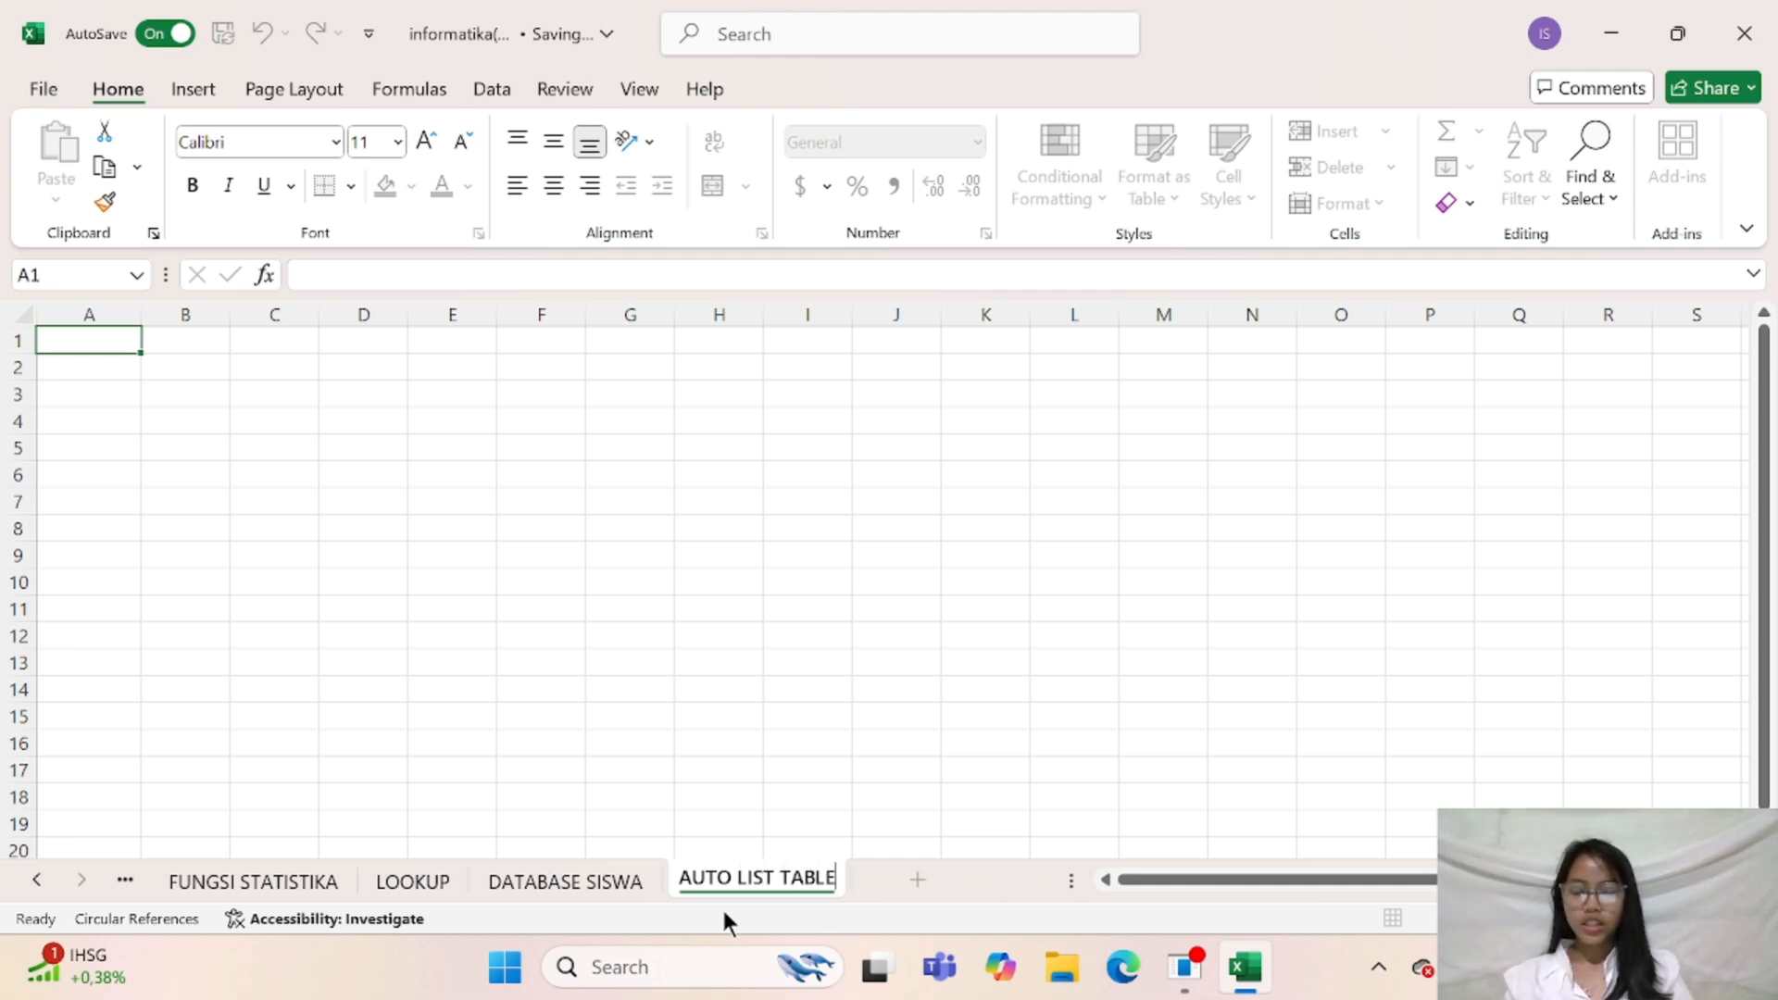
Review the student table on the DATABASE SISWA sheet, and return to the AUTO LIST TABLE sheet
{"action": "left_click", "coordinate": [608, 885]}
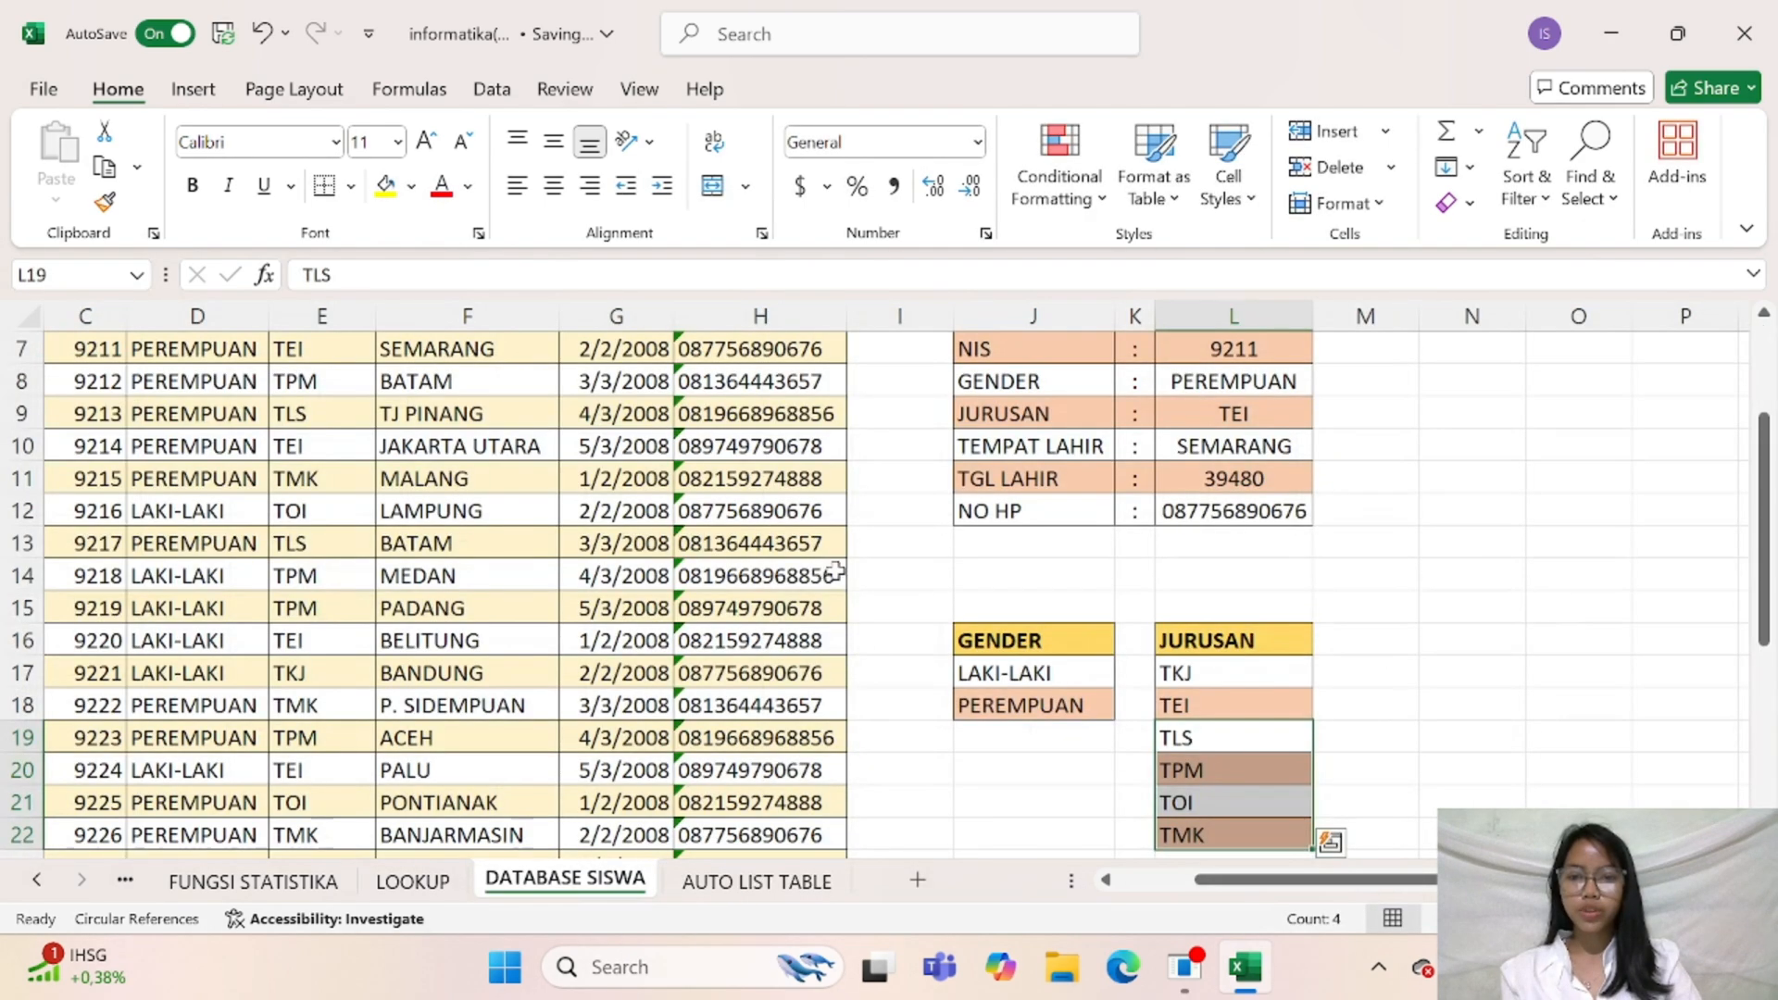
{"action": "scroll", "coordinate": [836, 573], "scroll_direction": "up", "scroll_amount": 2}
{"action": "left_click_drag", "start_coordinate": [1253, 880], "coordinate": [1030, 867]}
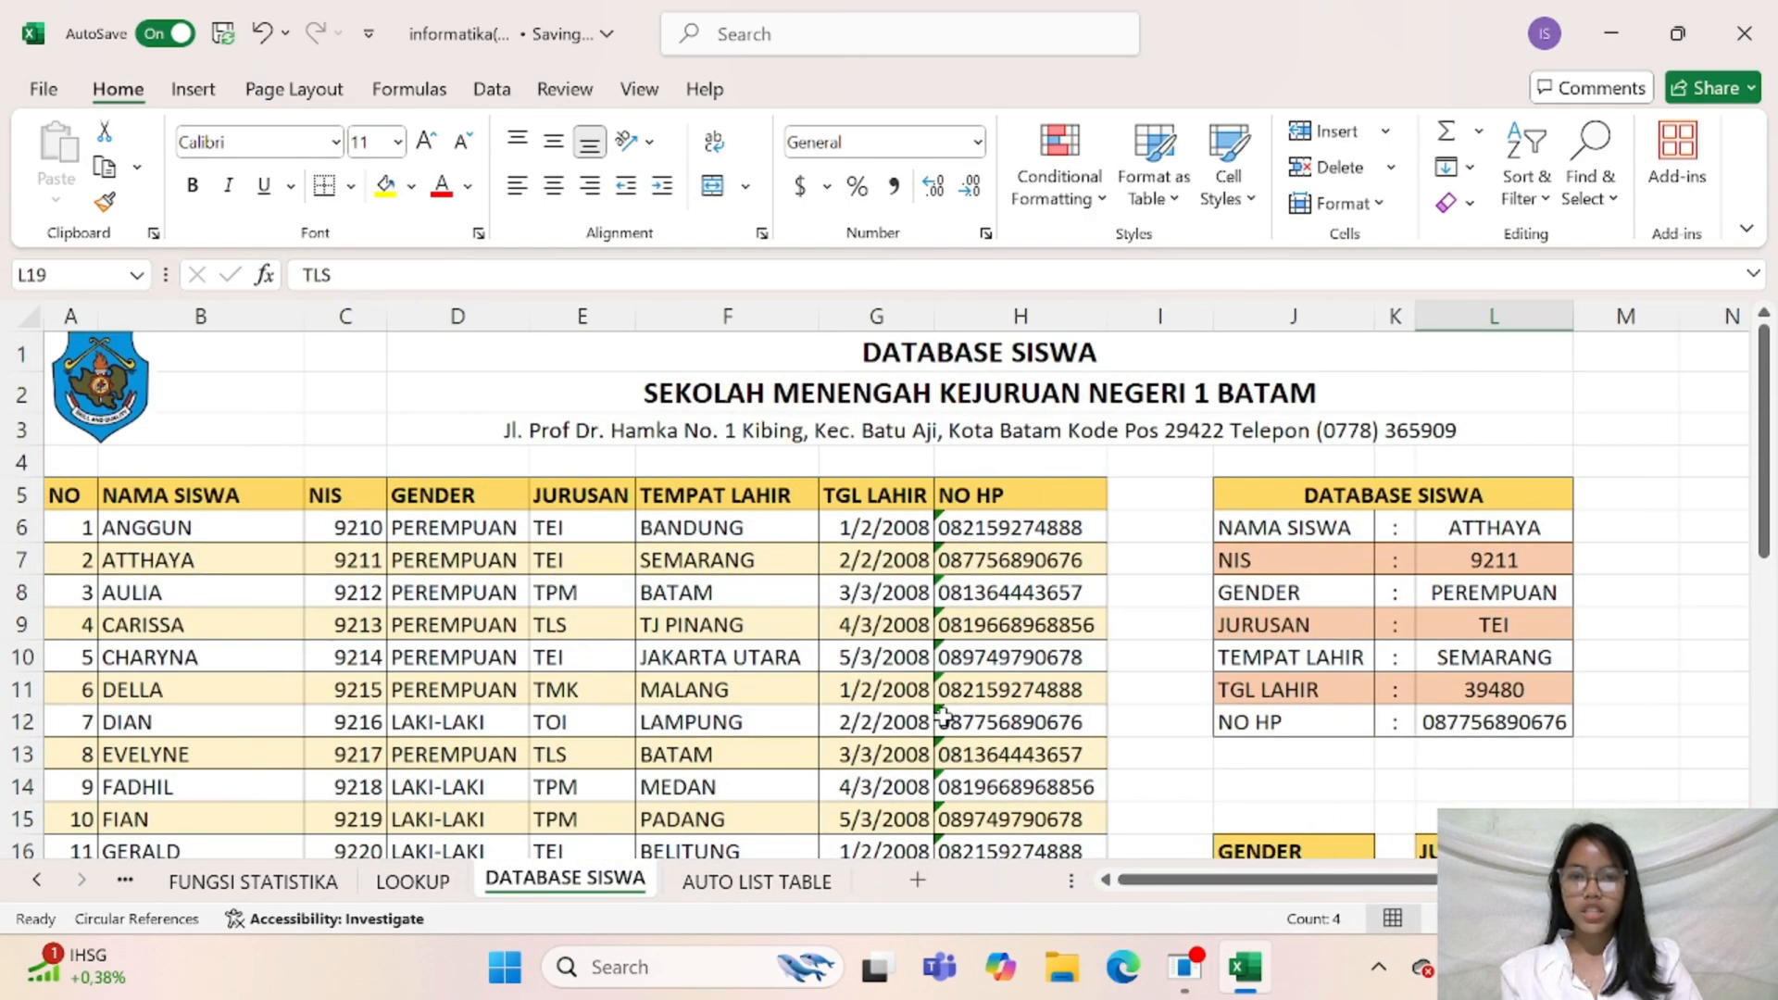
{"action": "left_click", "coordinate": [761, 883]}
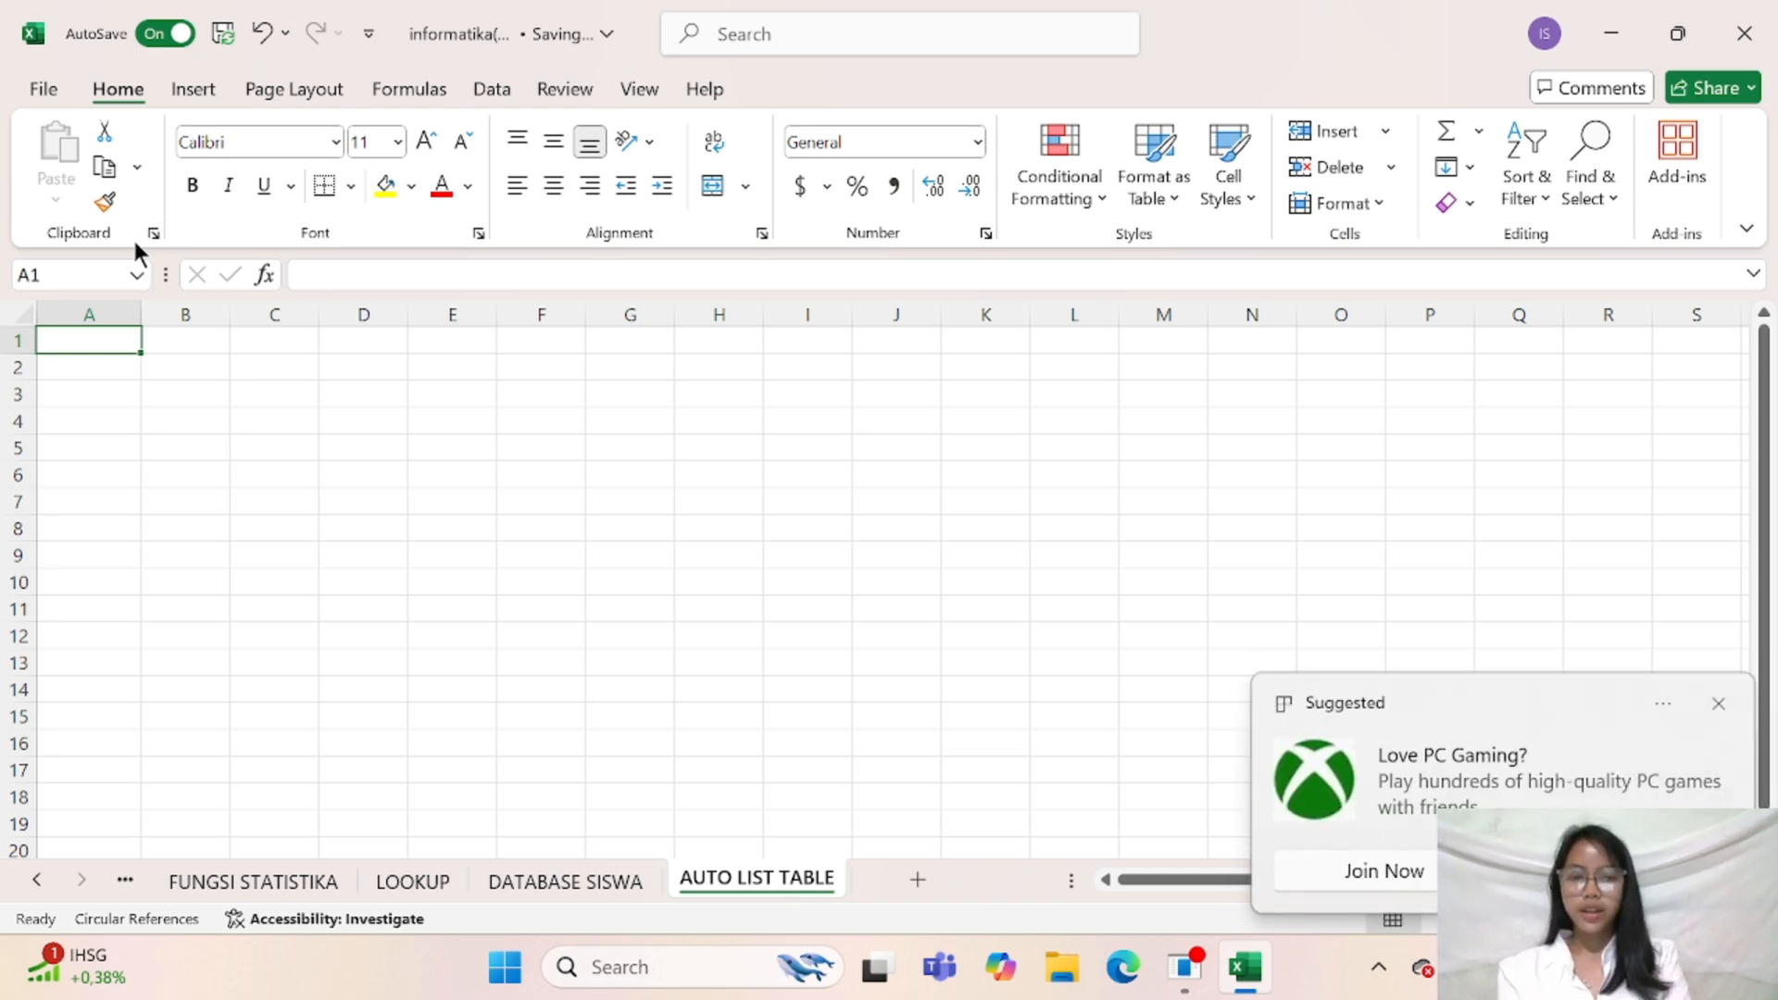
{"action": "left_click", "coordinate": [1712, 699]}
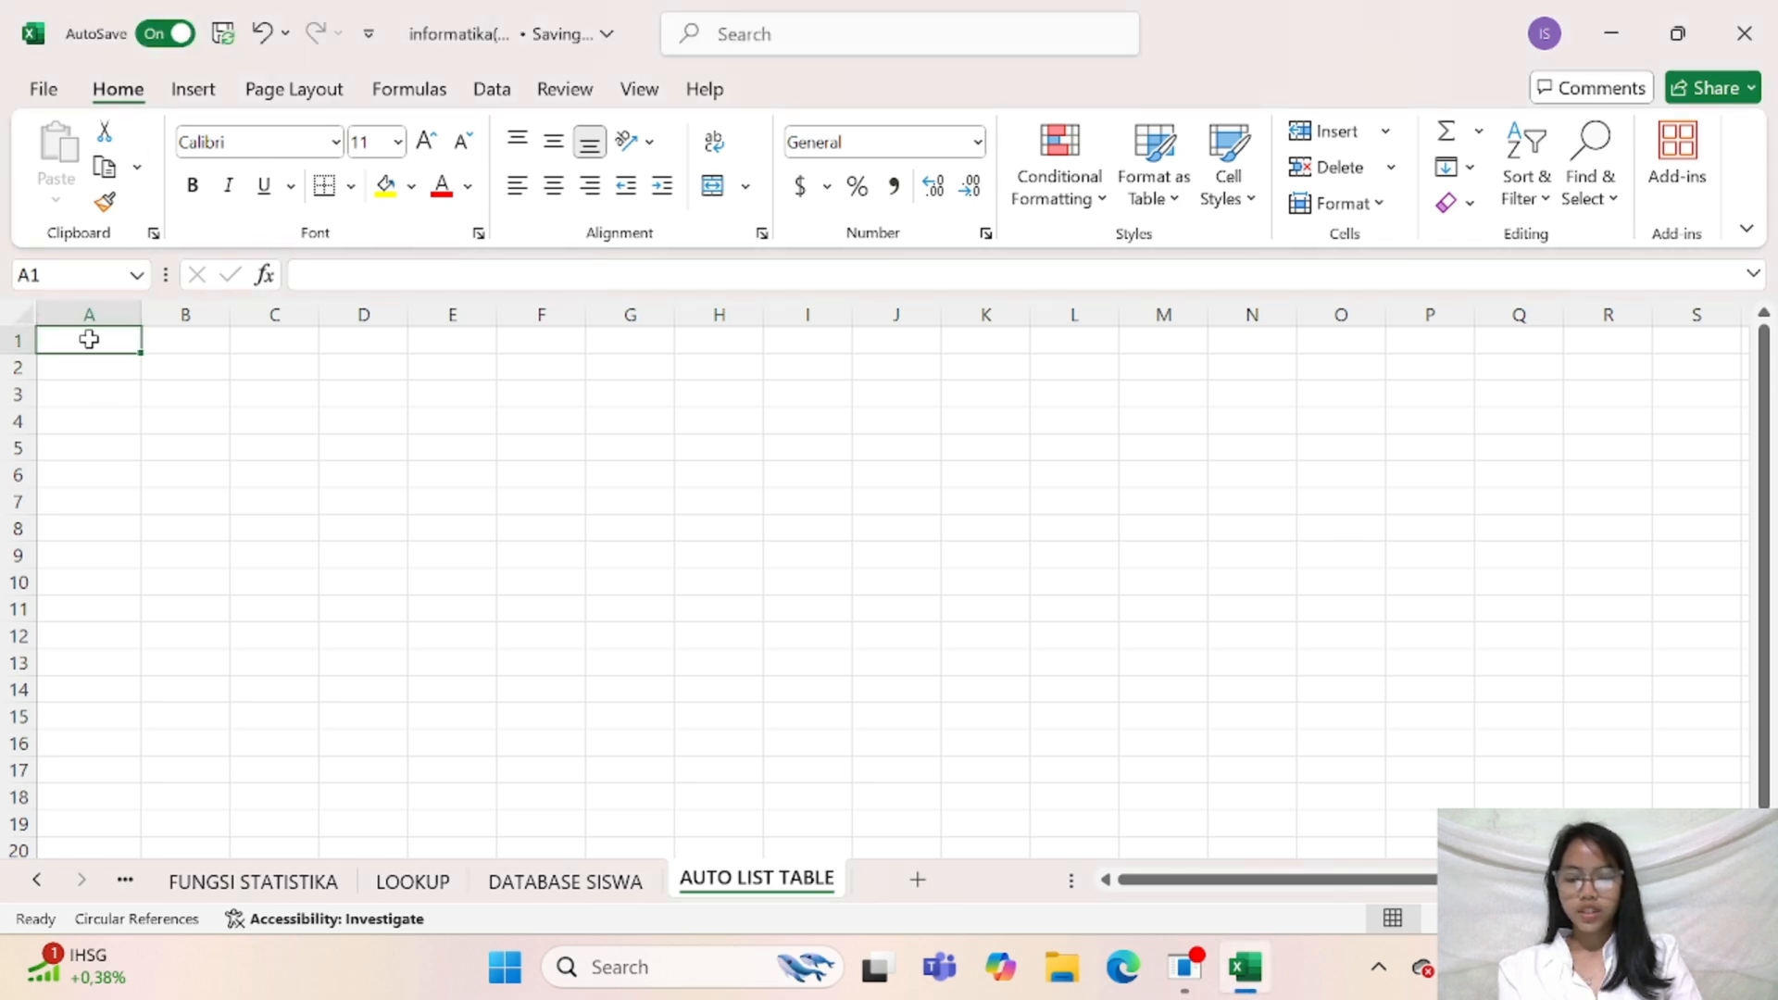
Enter the title "DAFTAR PELANGGARAN DAN POIN SISWA/I KELAS X TKJ IND 2" in cell A1
{"action": "type", "text": "DAF"}
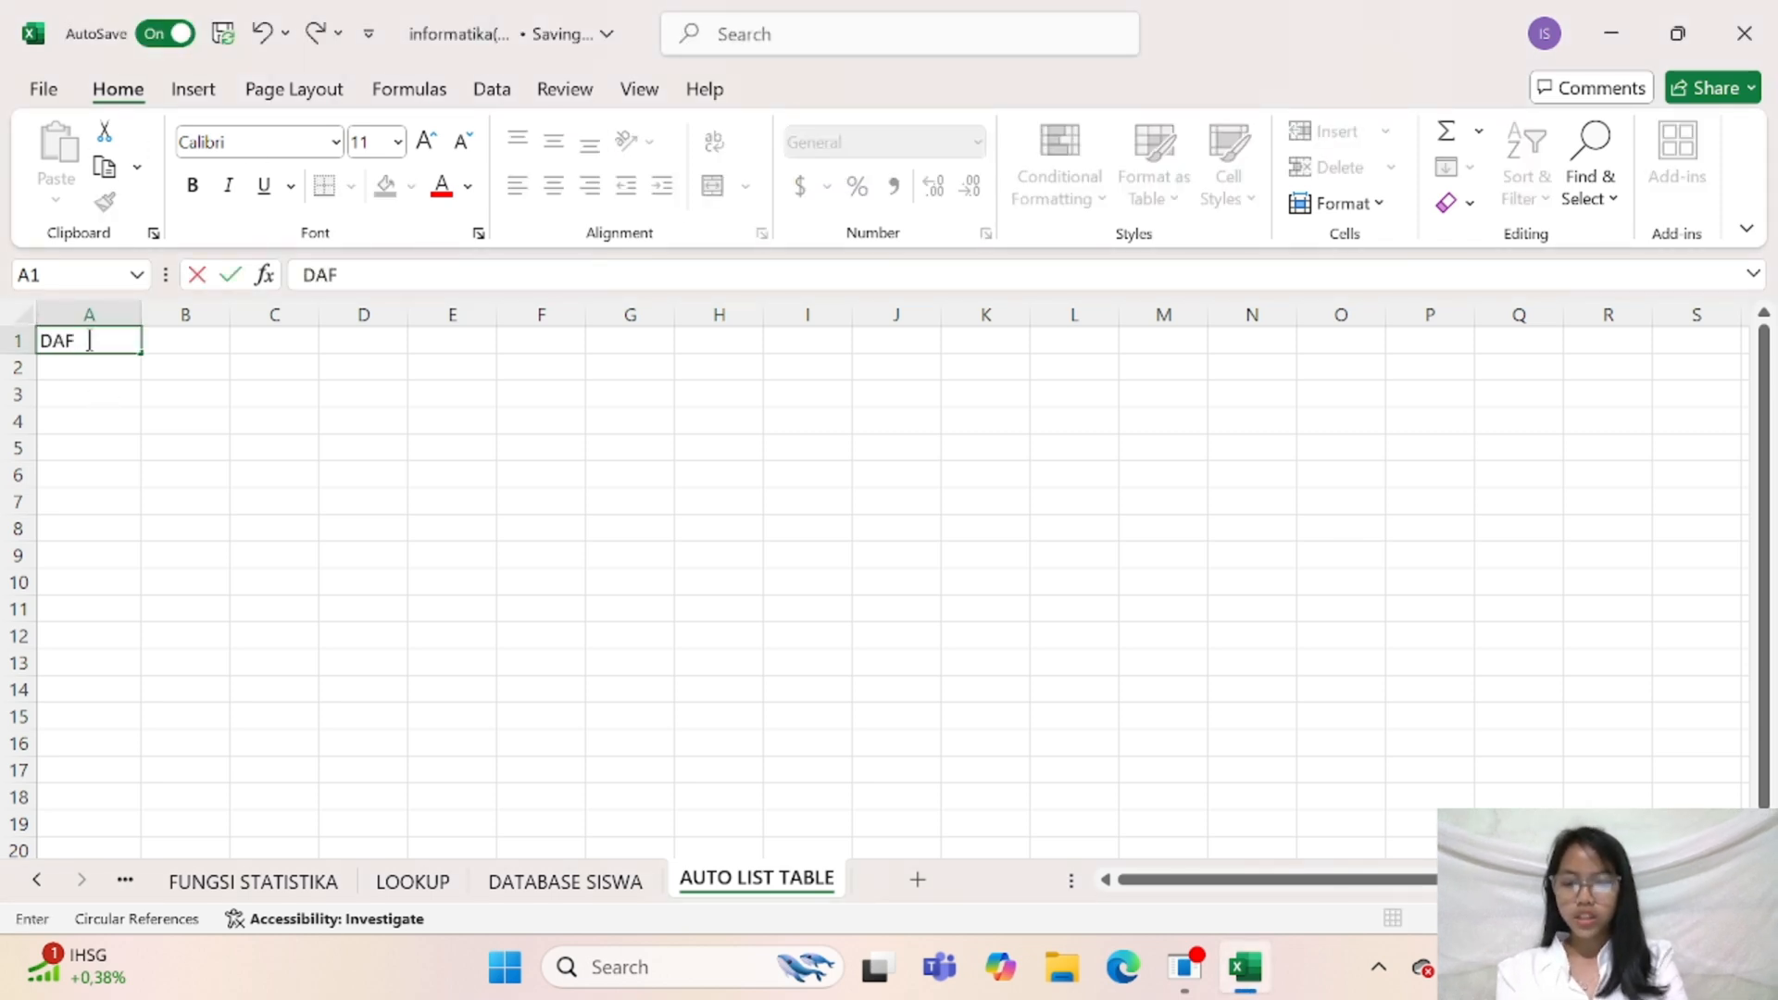
{"action": "type", "text": "TAR PELANGG"}
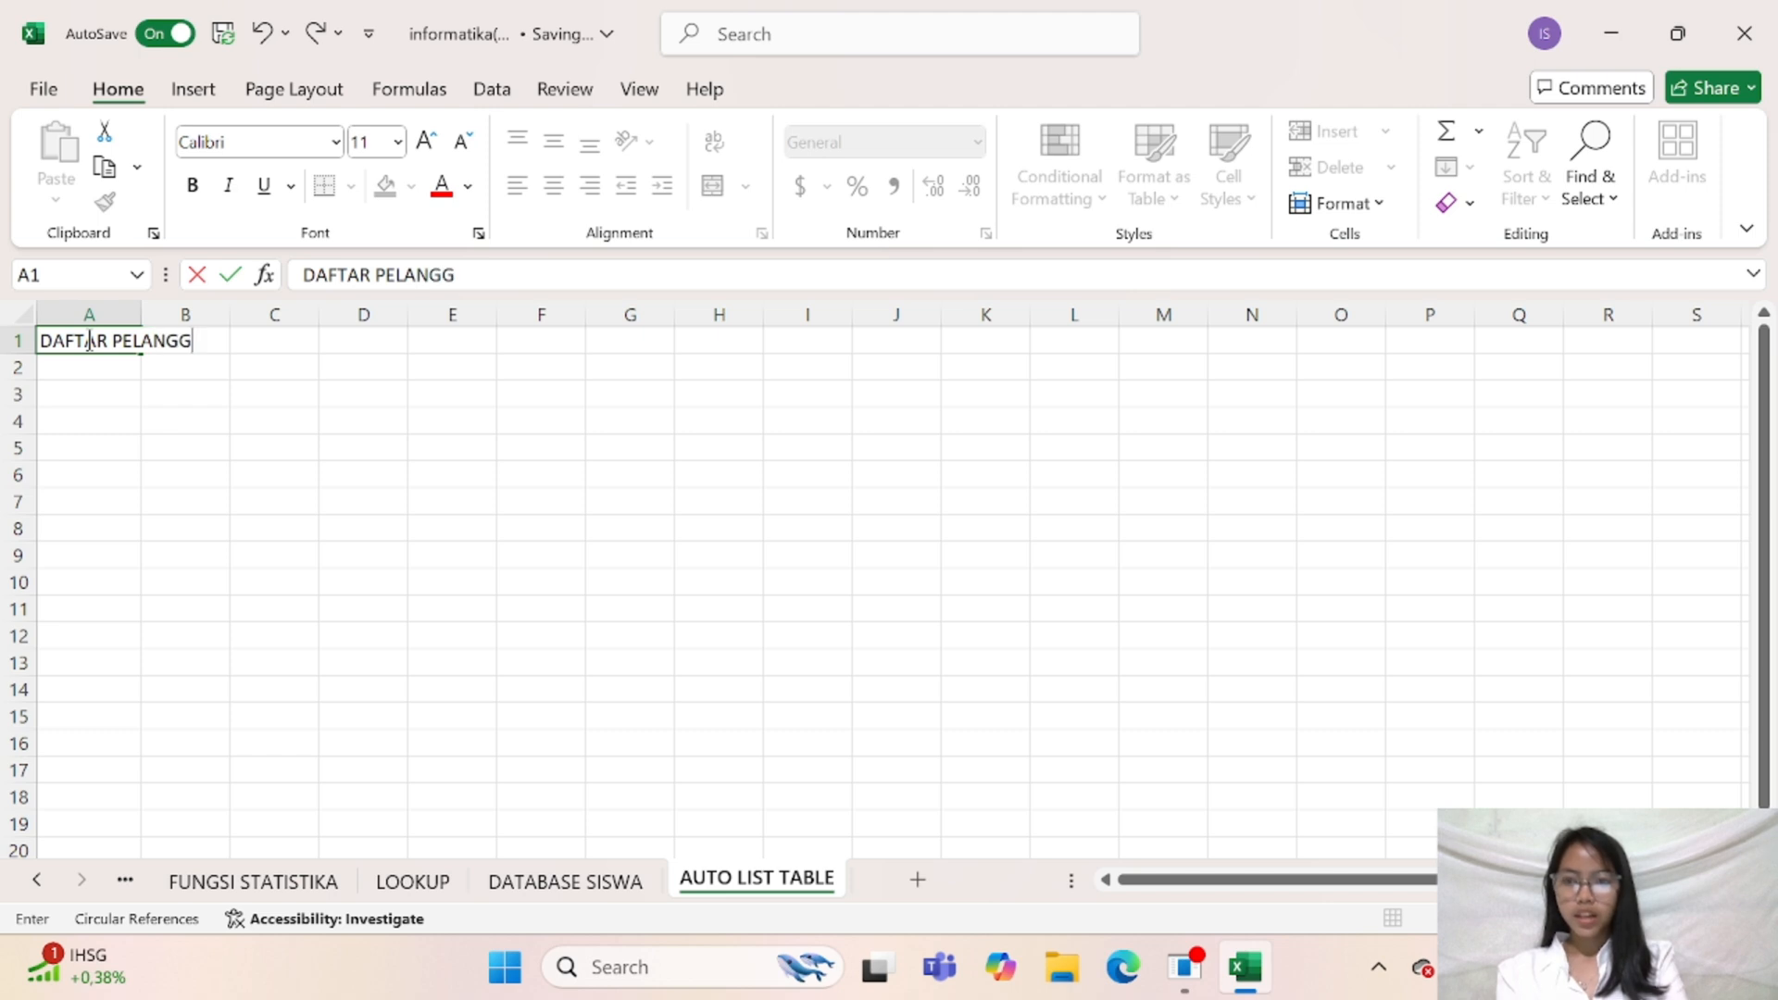
{"action": "type", "text": "ARAN DAN"}
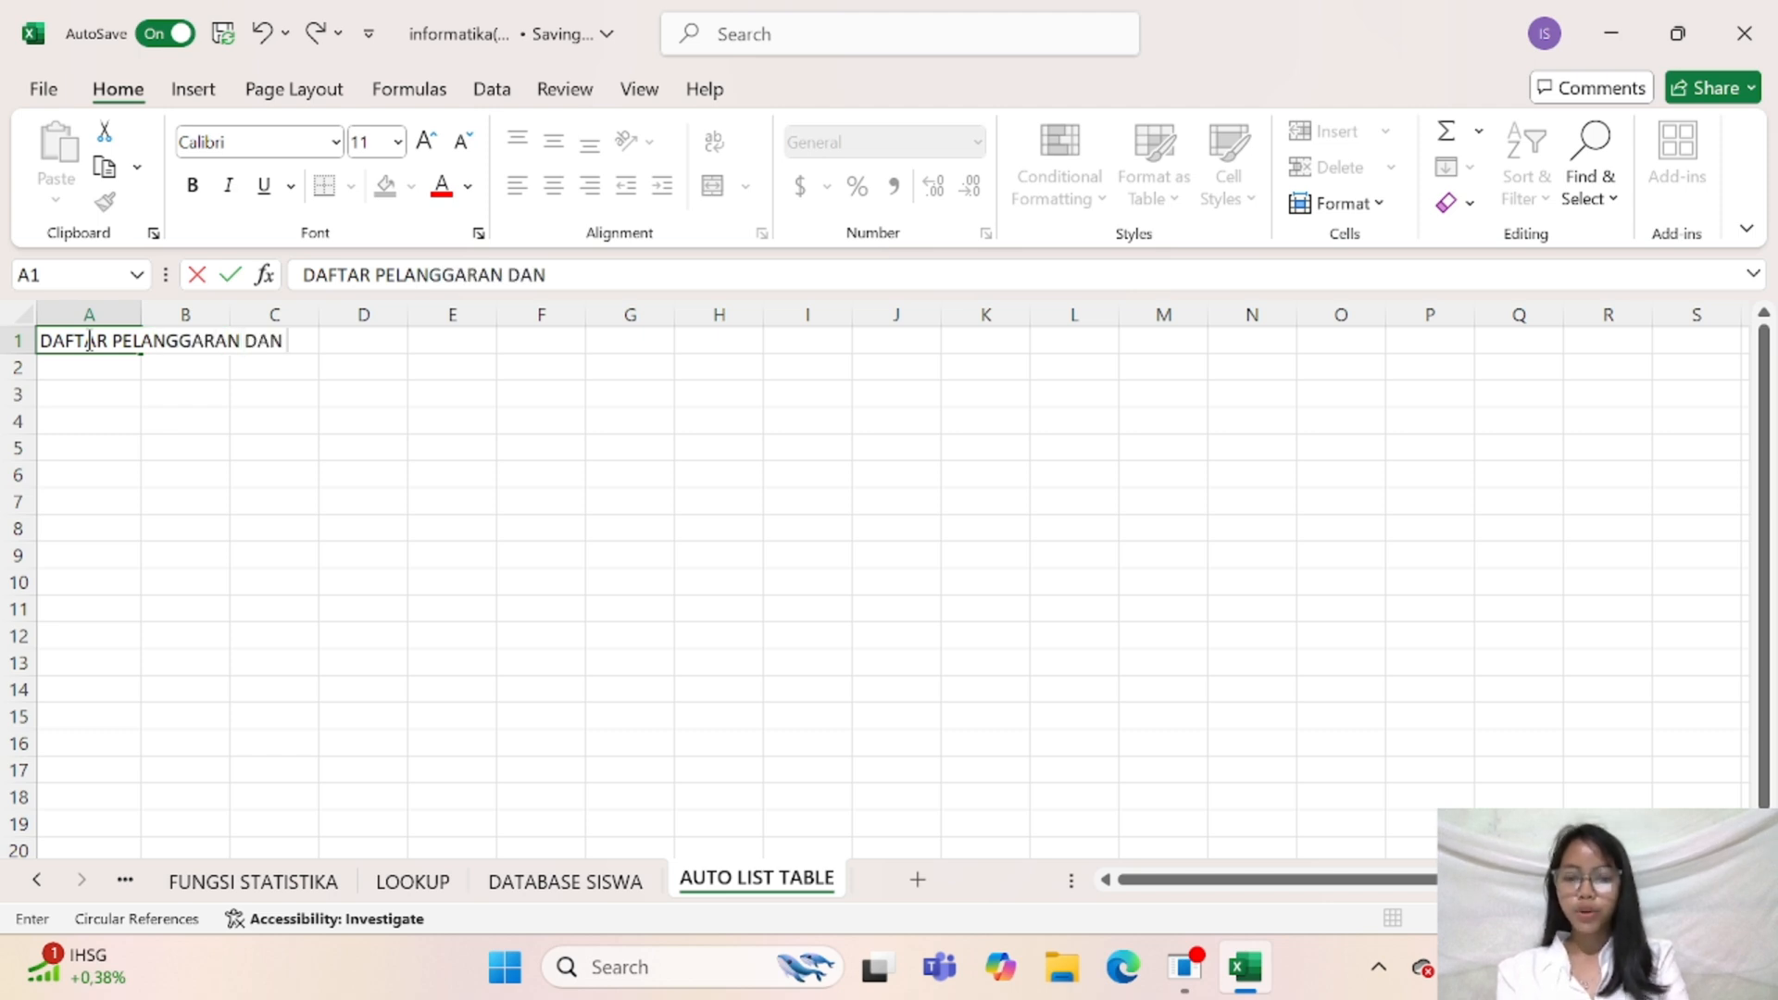
{"action": "type", "text": " POIN SISWA"}
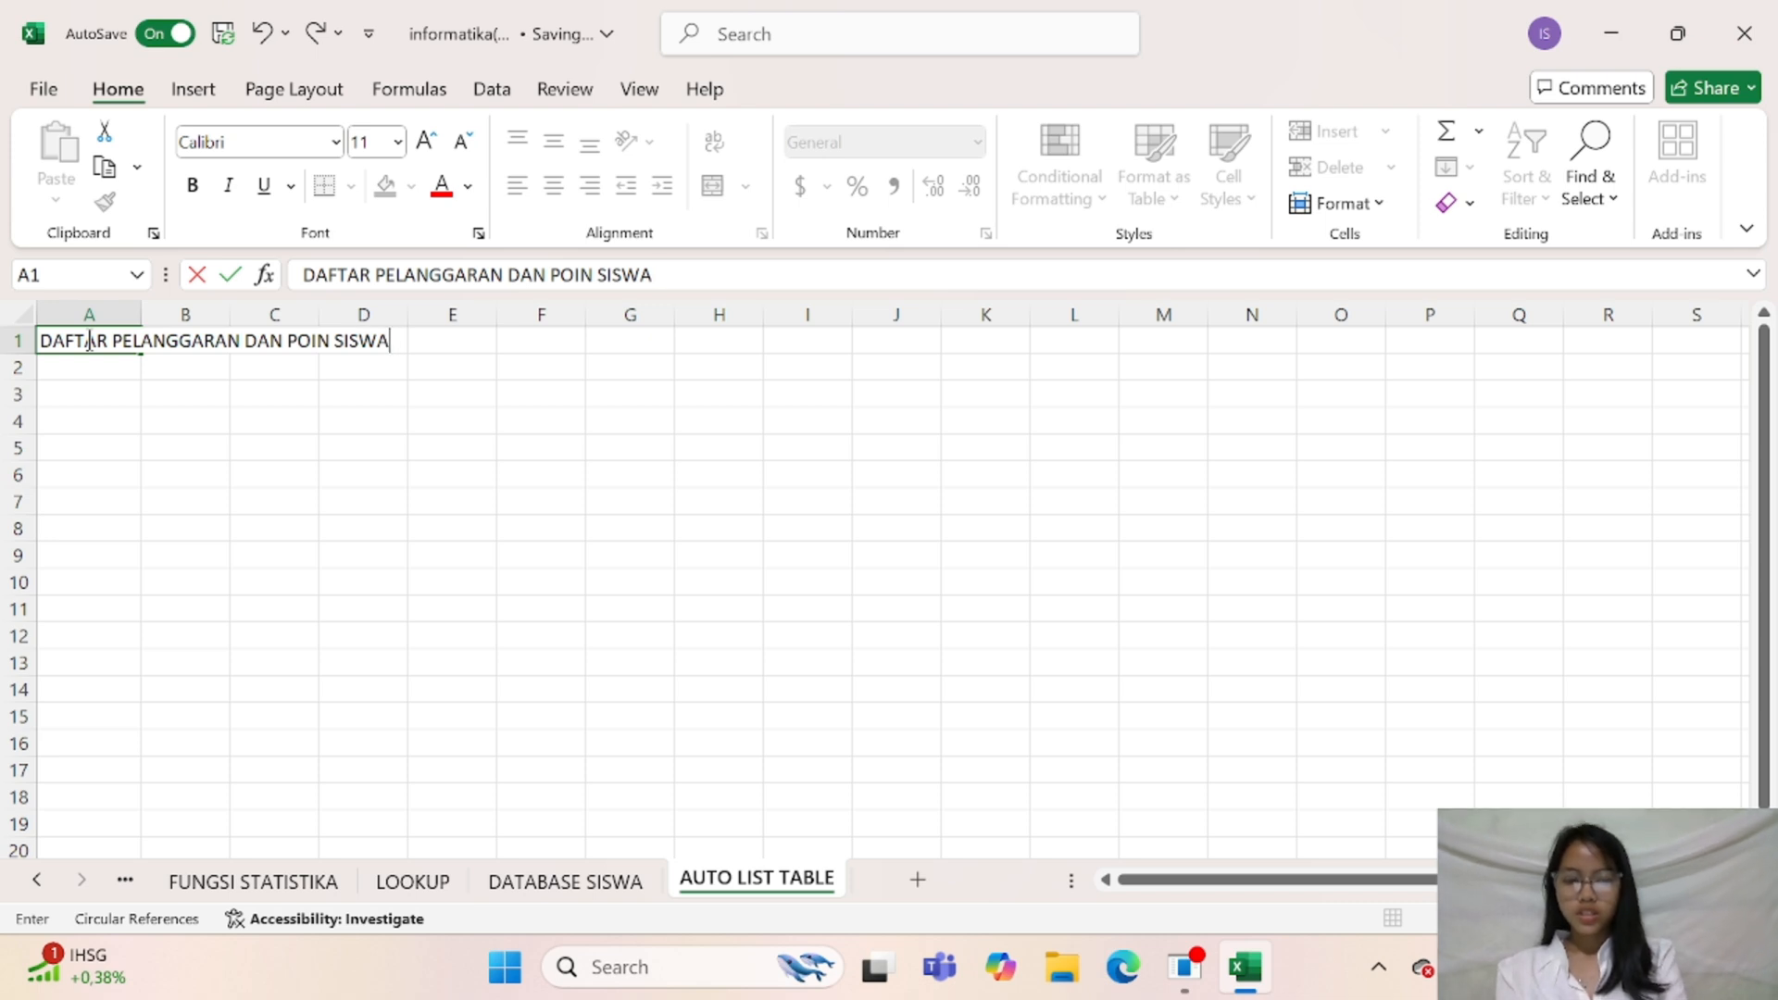
{"action": "type", "text": "K/I KELAS"}
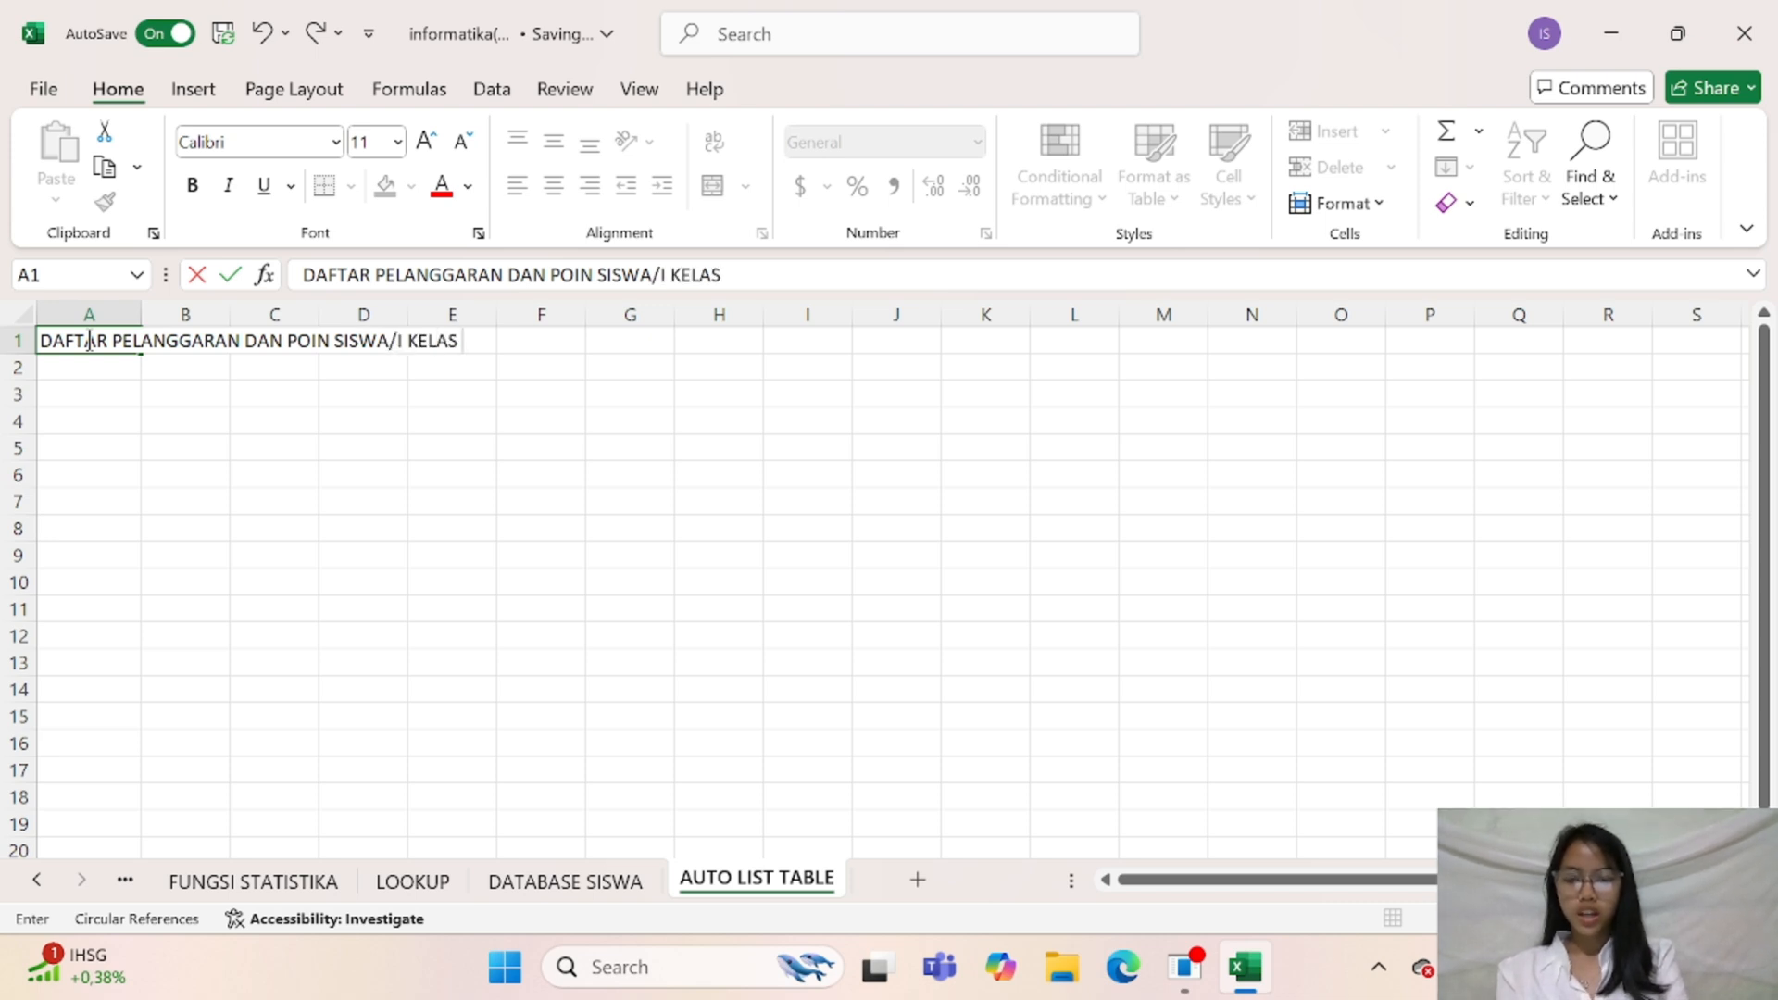
{"action": "type", "text": " X TKJ I"}
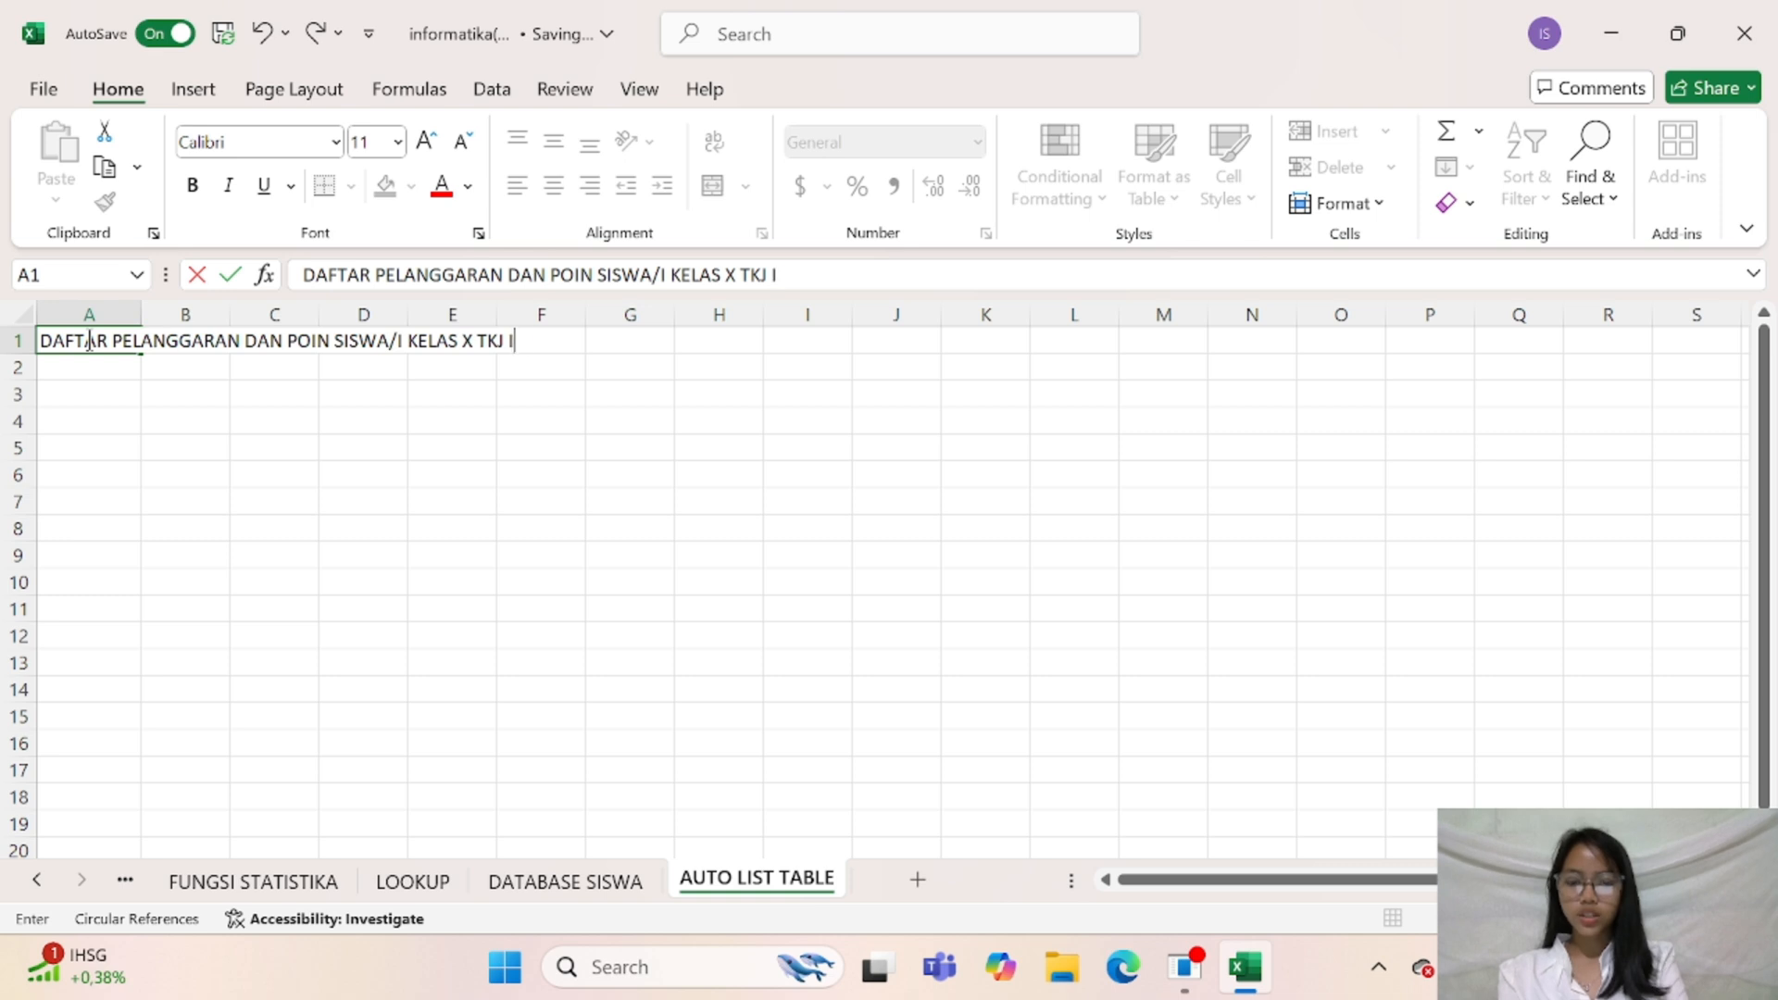
{"action": "type", "text": "ND 2"}
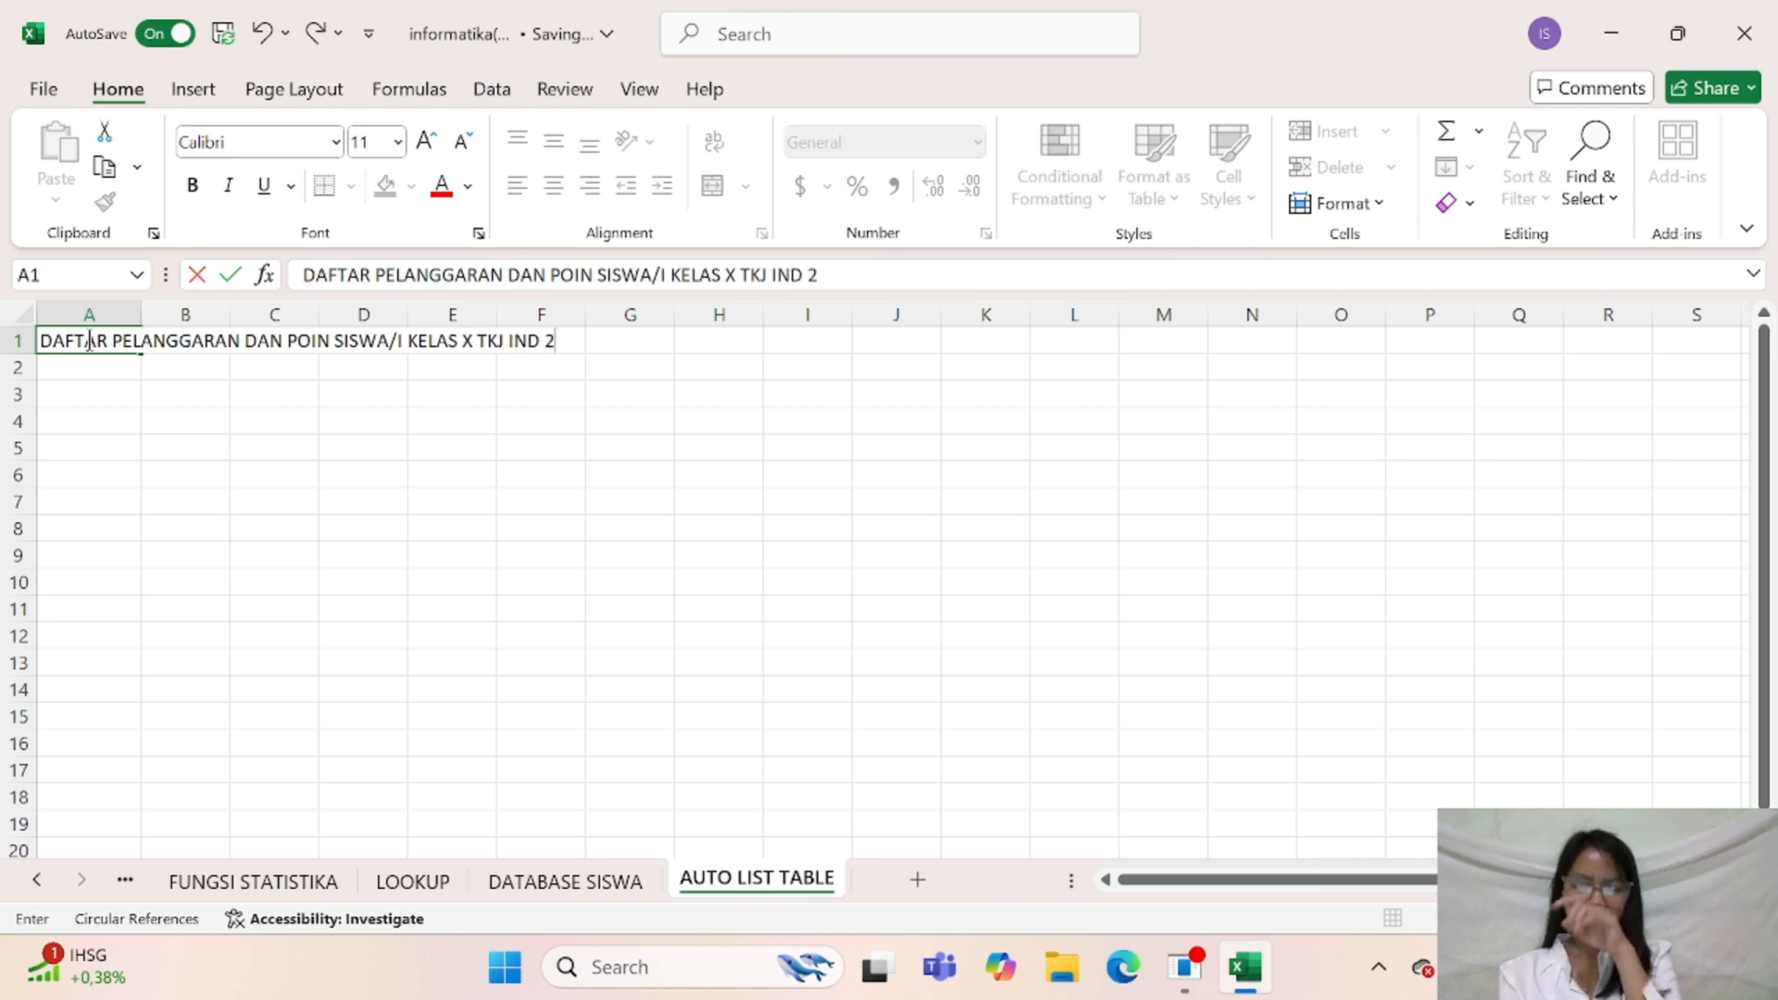
{"action": "left_click", "coordinate": [109, 396]}
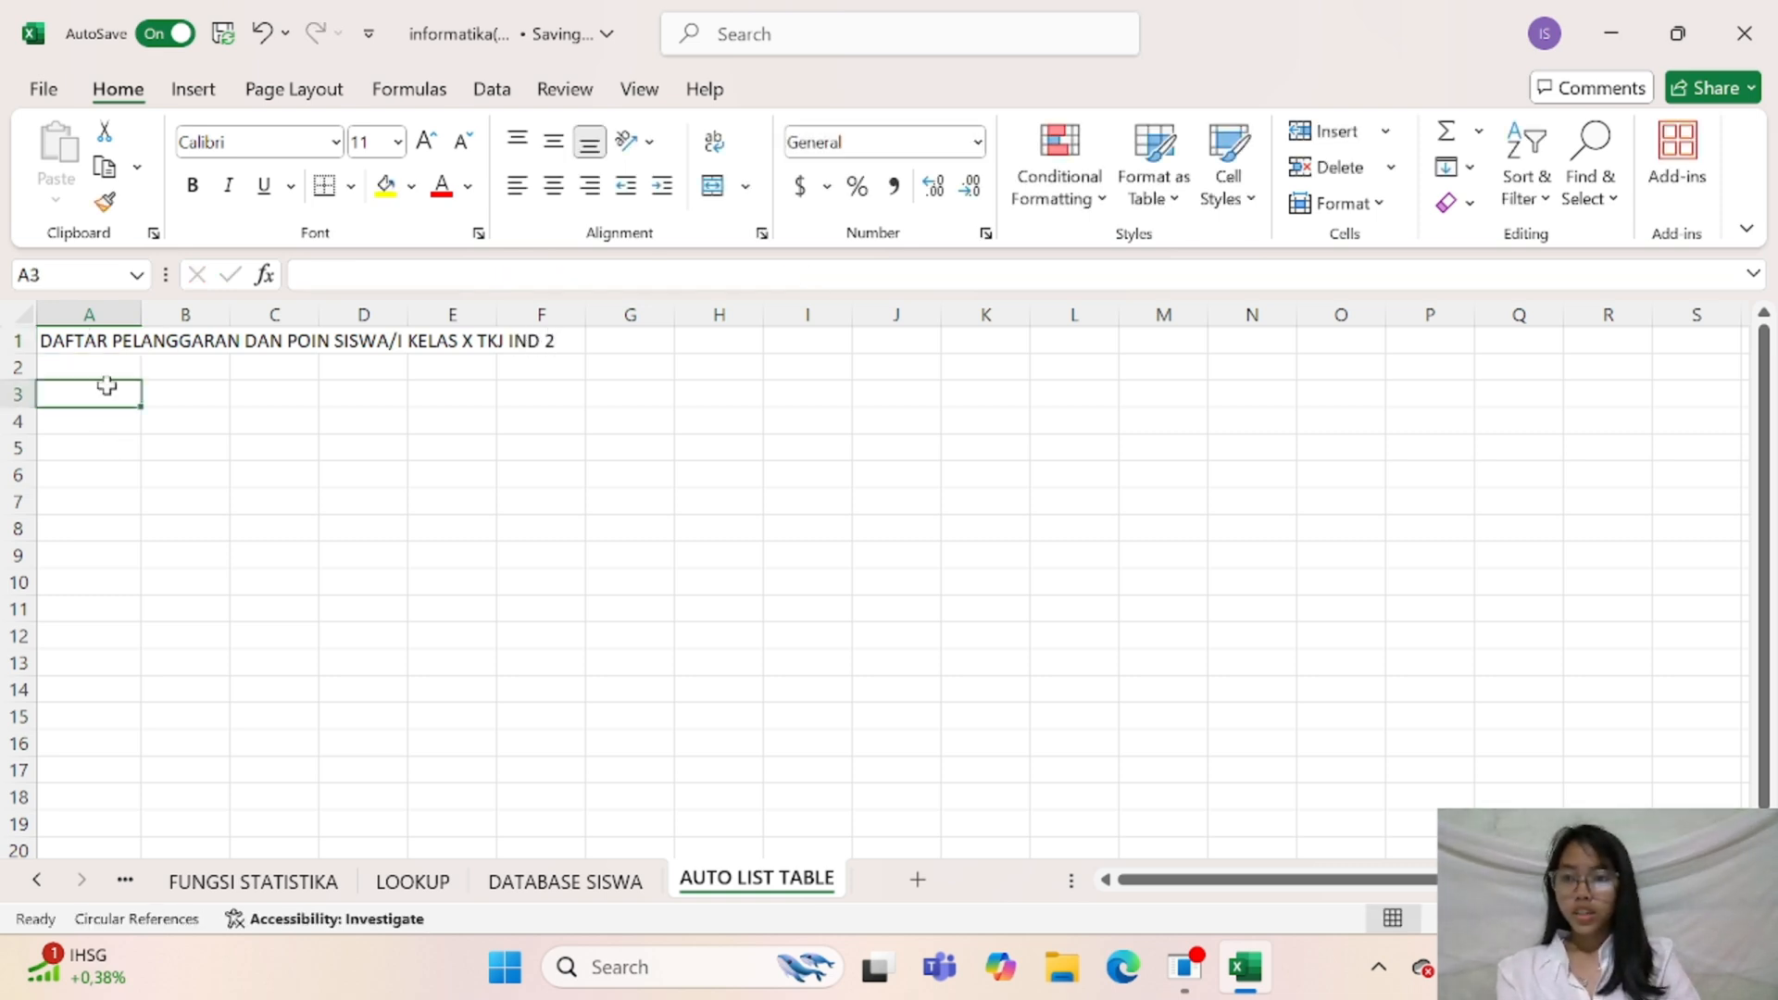
Merge and center the title across cells A1:N1
{"action": "left_click_drag", "start_coordinate": [110, 329], "coordinate": [198, 358]}
{"action": "left_click", "coordinate": [363, 421]}
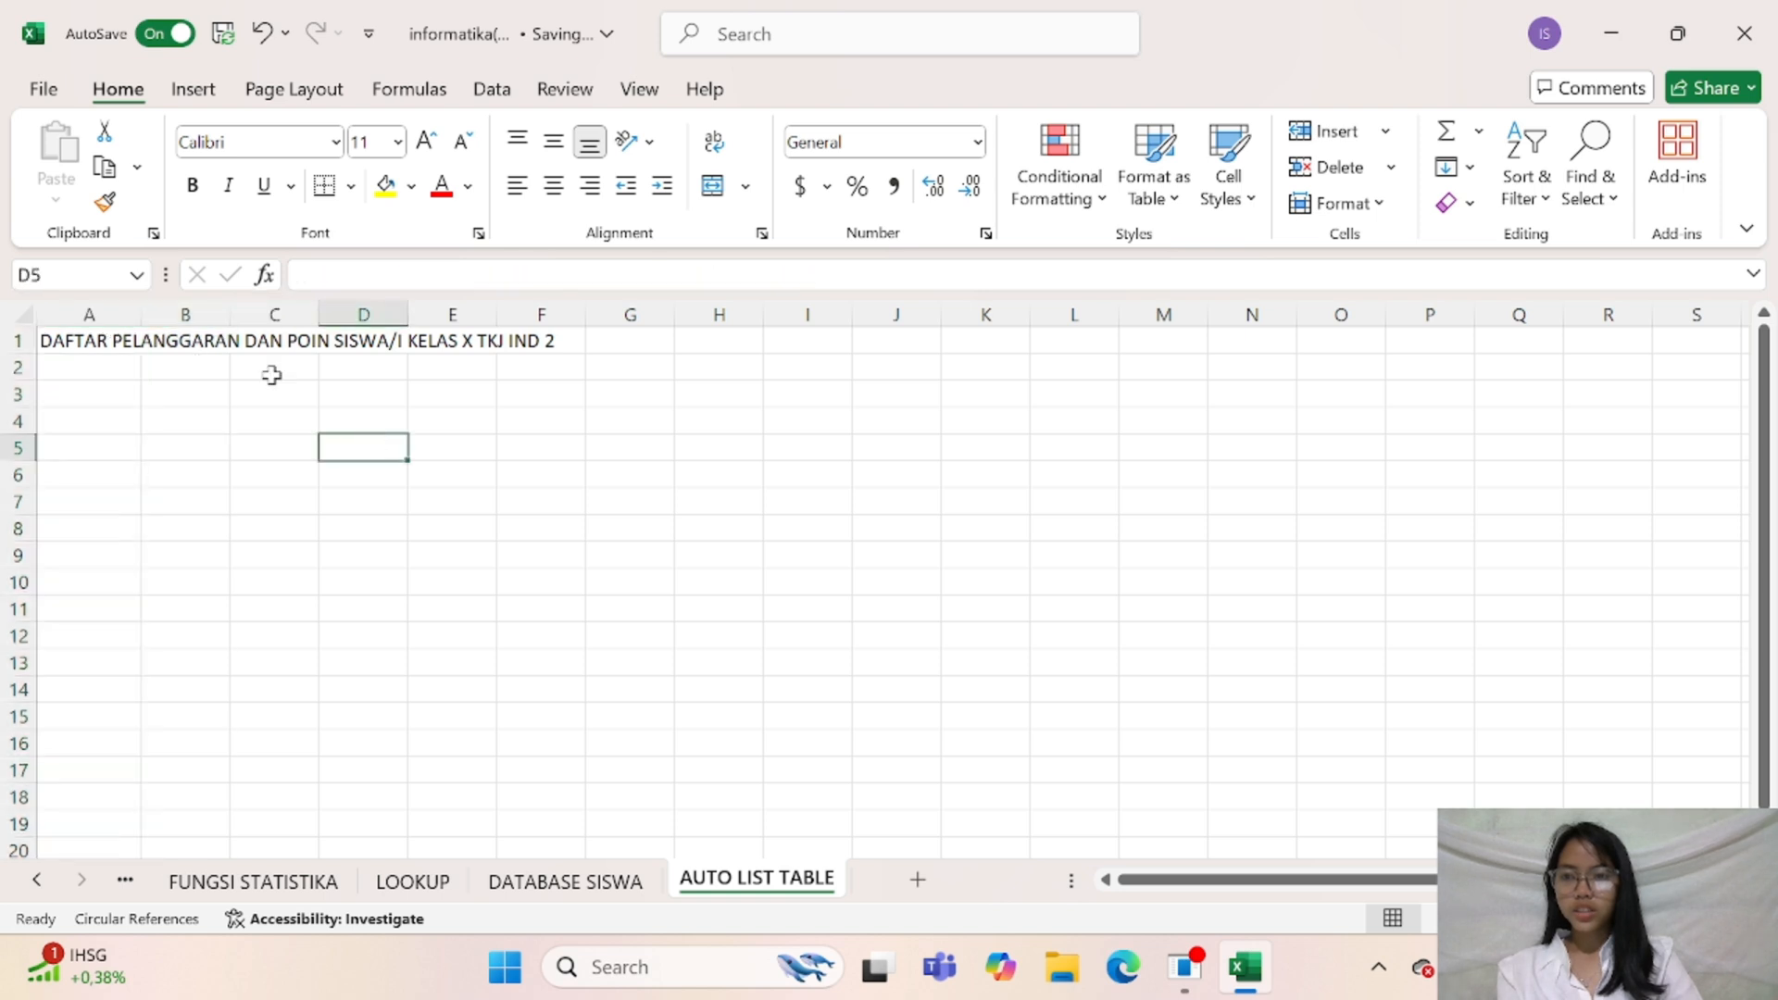
{"action": "left_click", "coordinate": [63, 341]}
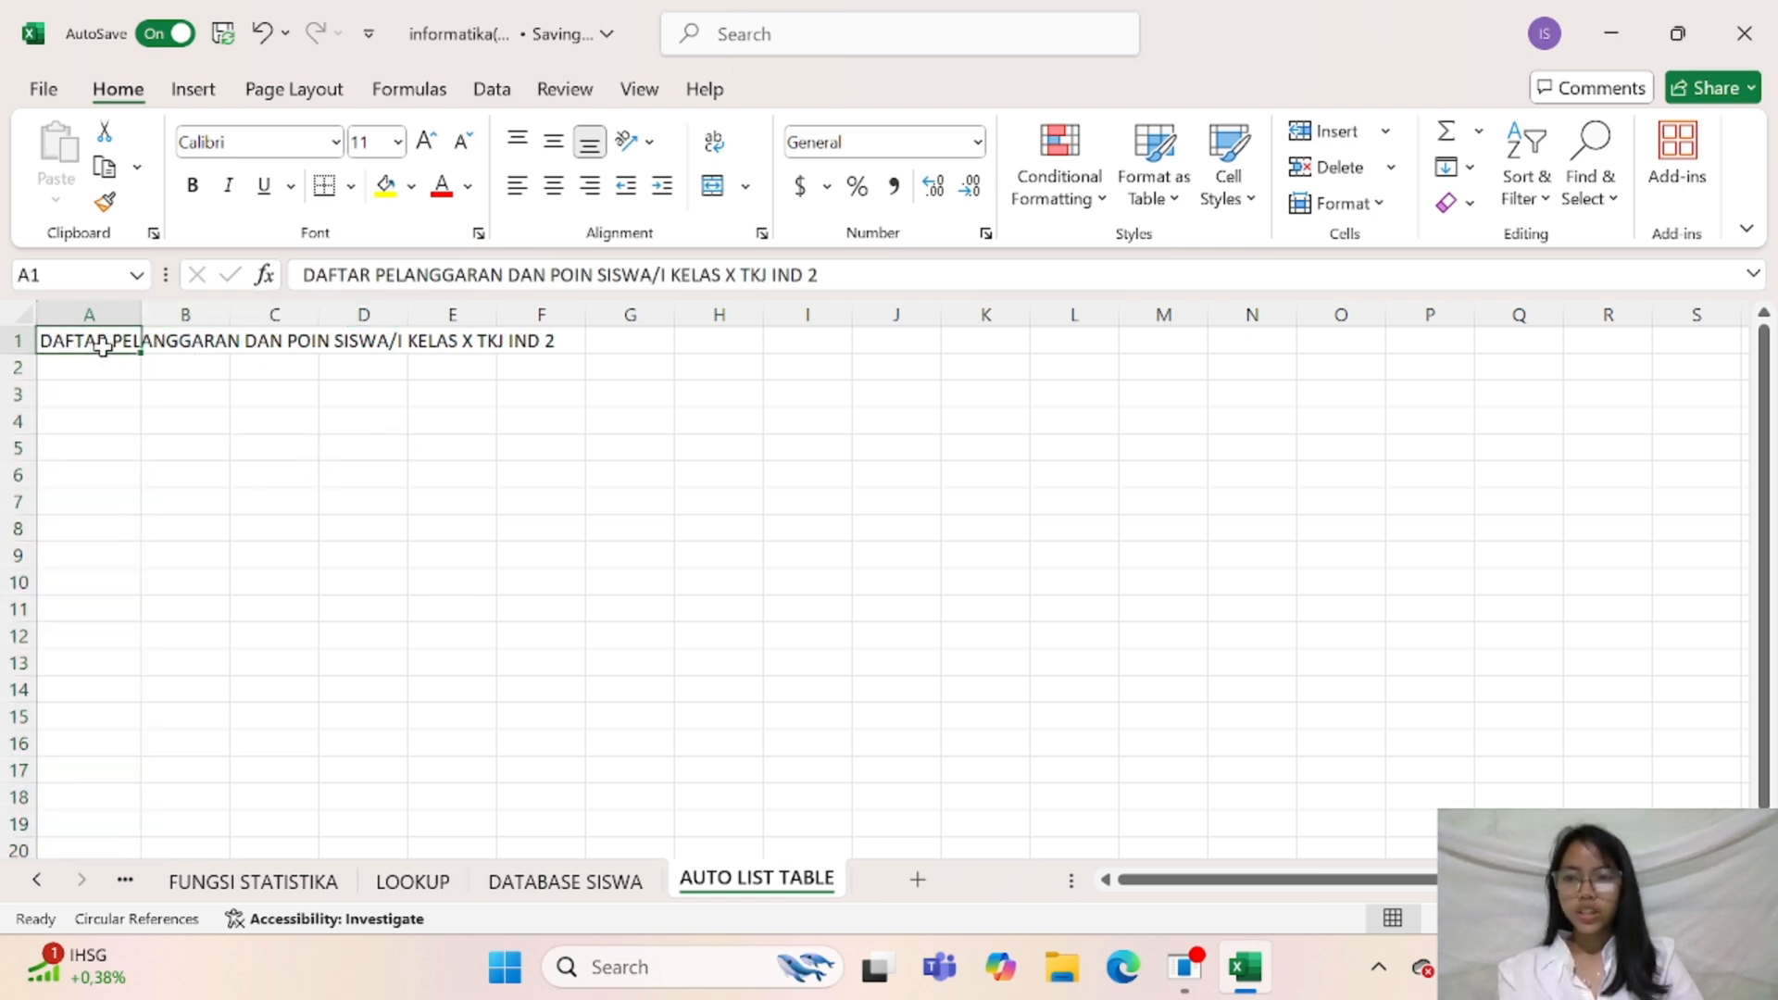
{"action": "left_click_drag", "start_coordinate": [111, 339], "coordinate": [1264, 349]}
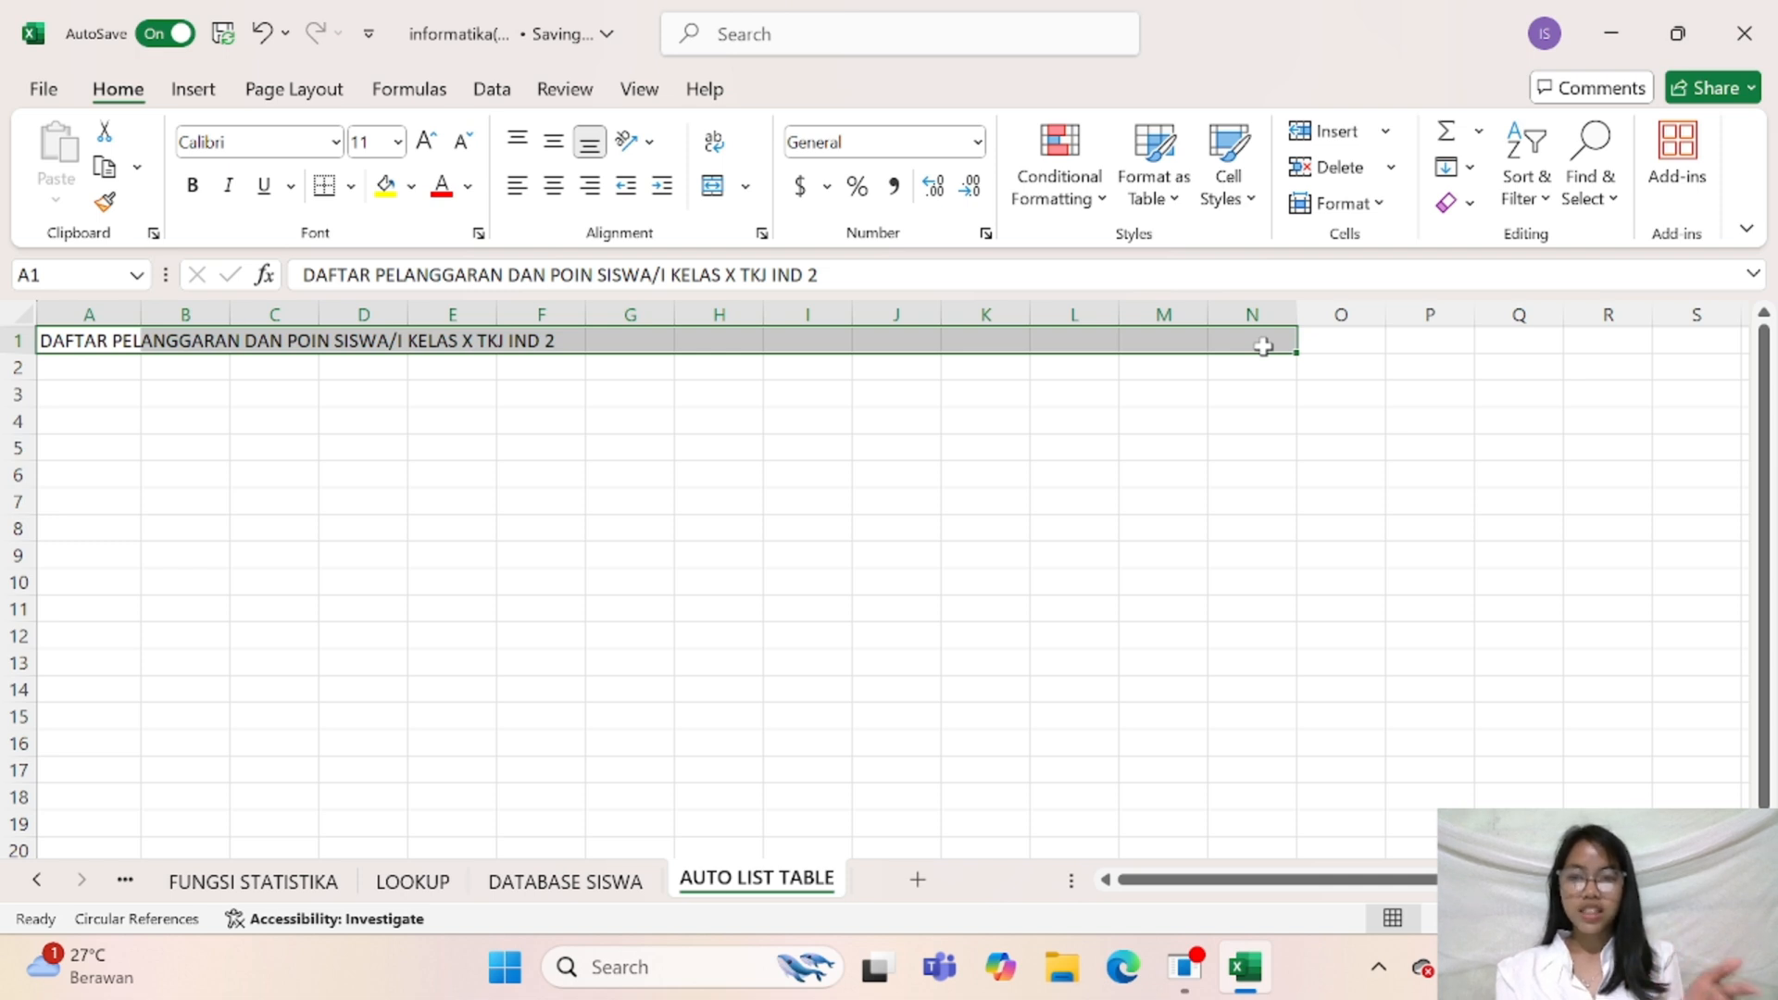
{"action": "key", "text": "alt"}
{"action": "key", "text": "h"}
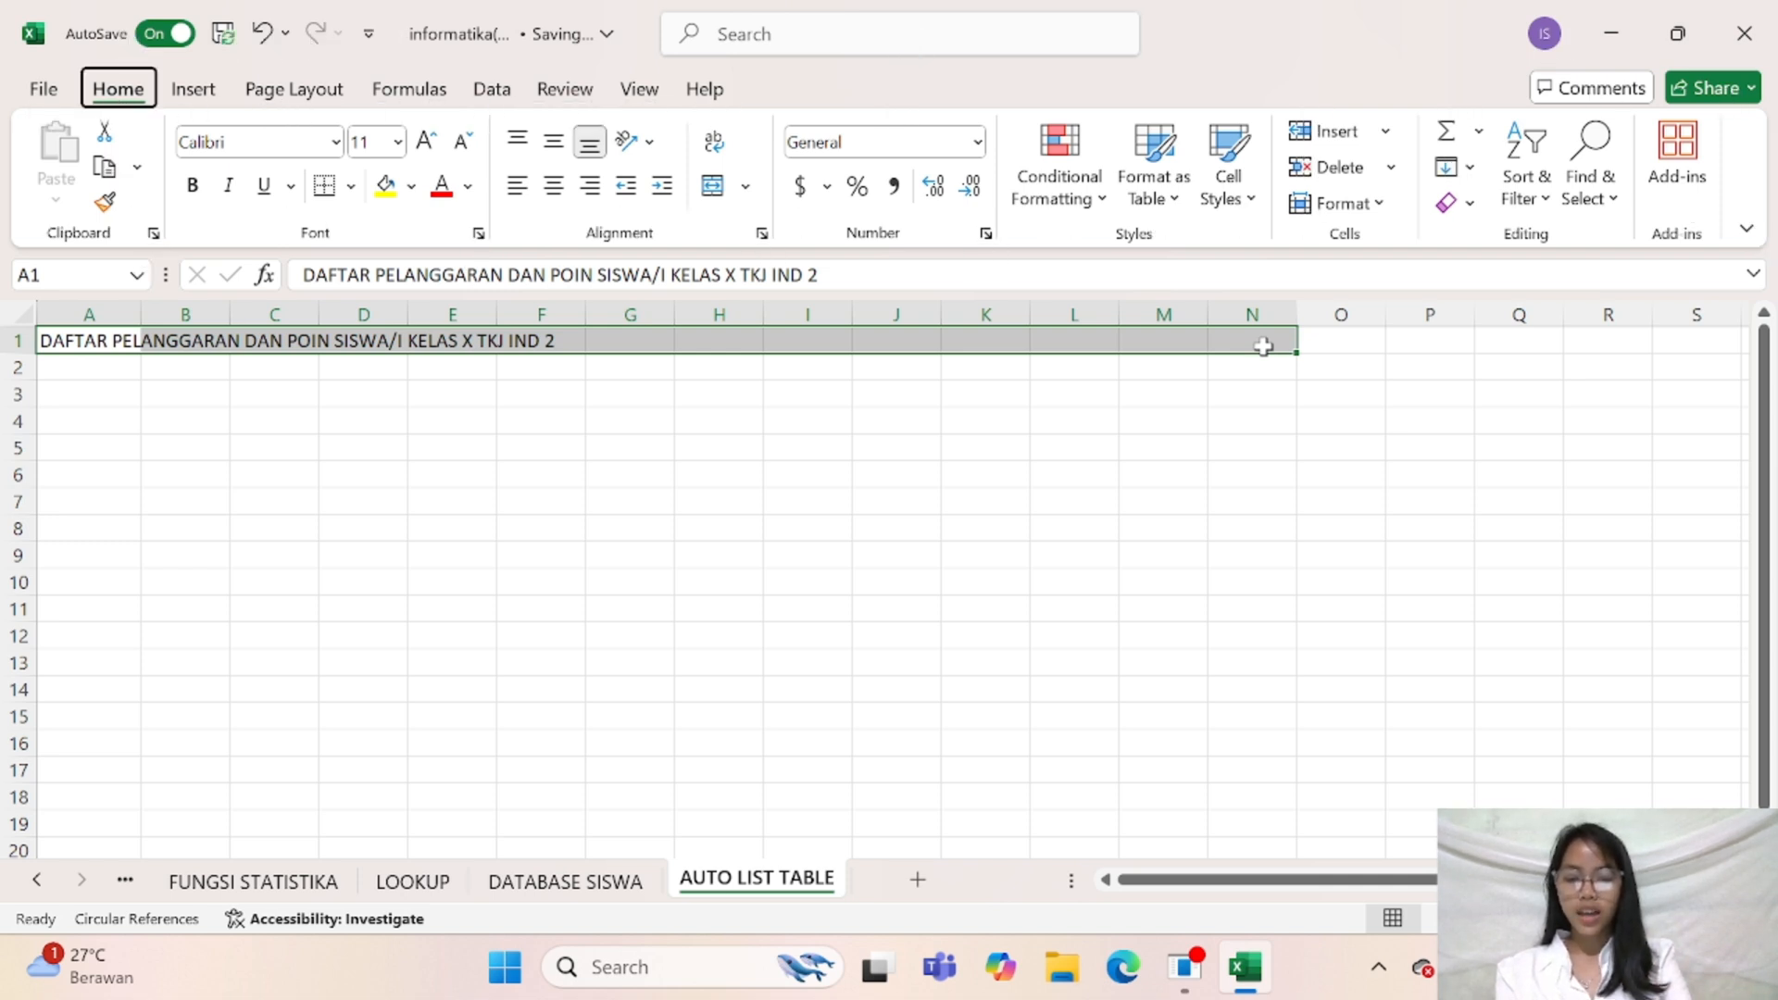
{"action": "key", "text": "m"}
{"action": "key", "text": "c"}
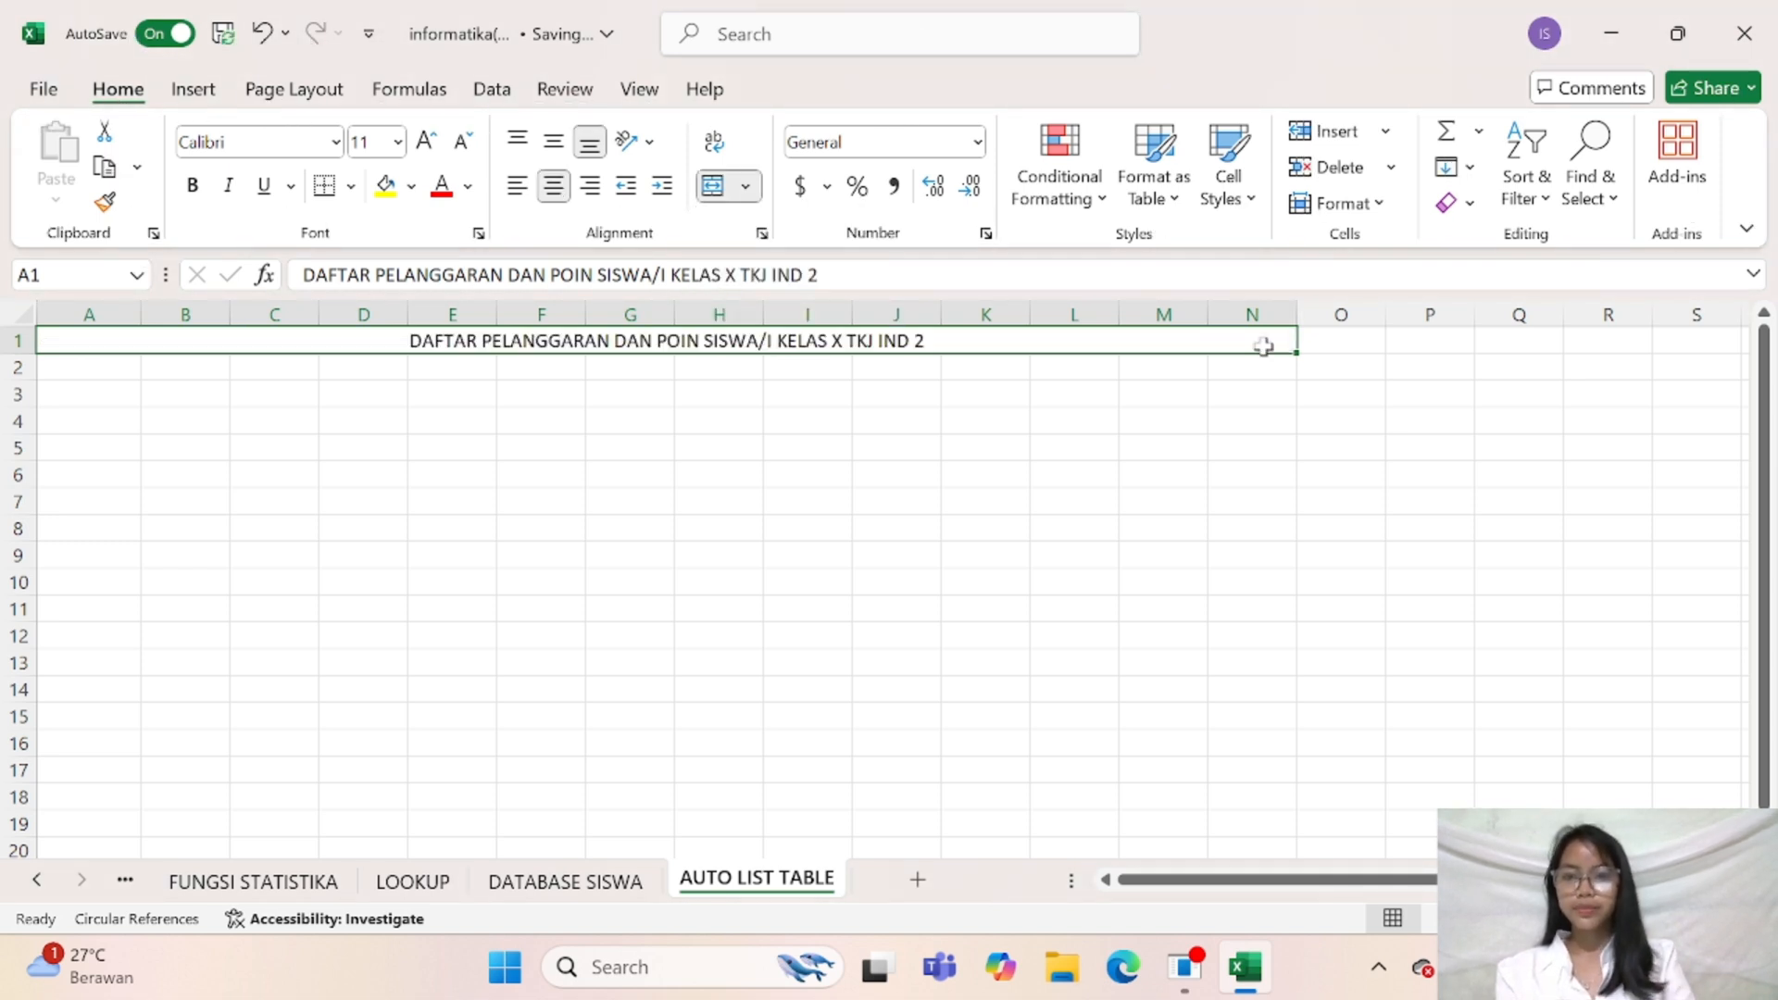
Format the merged title in row 1 as bold, size 14, with a light green fill
{"action": "left_click", "coordinate": [193, 188]}
{"action": "left_click", "coordinate": [396, 144]}
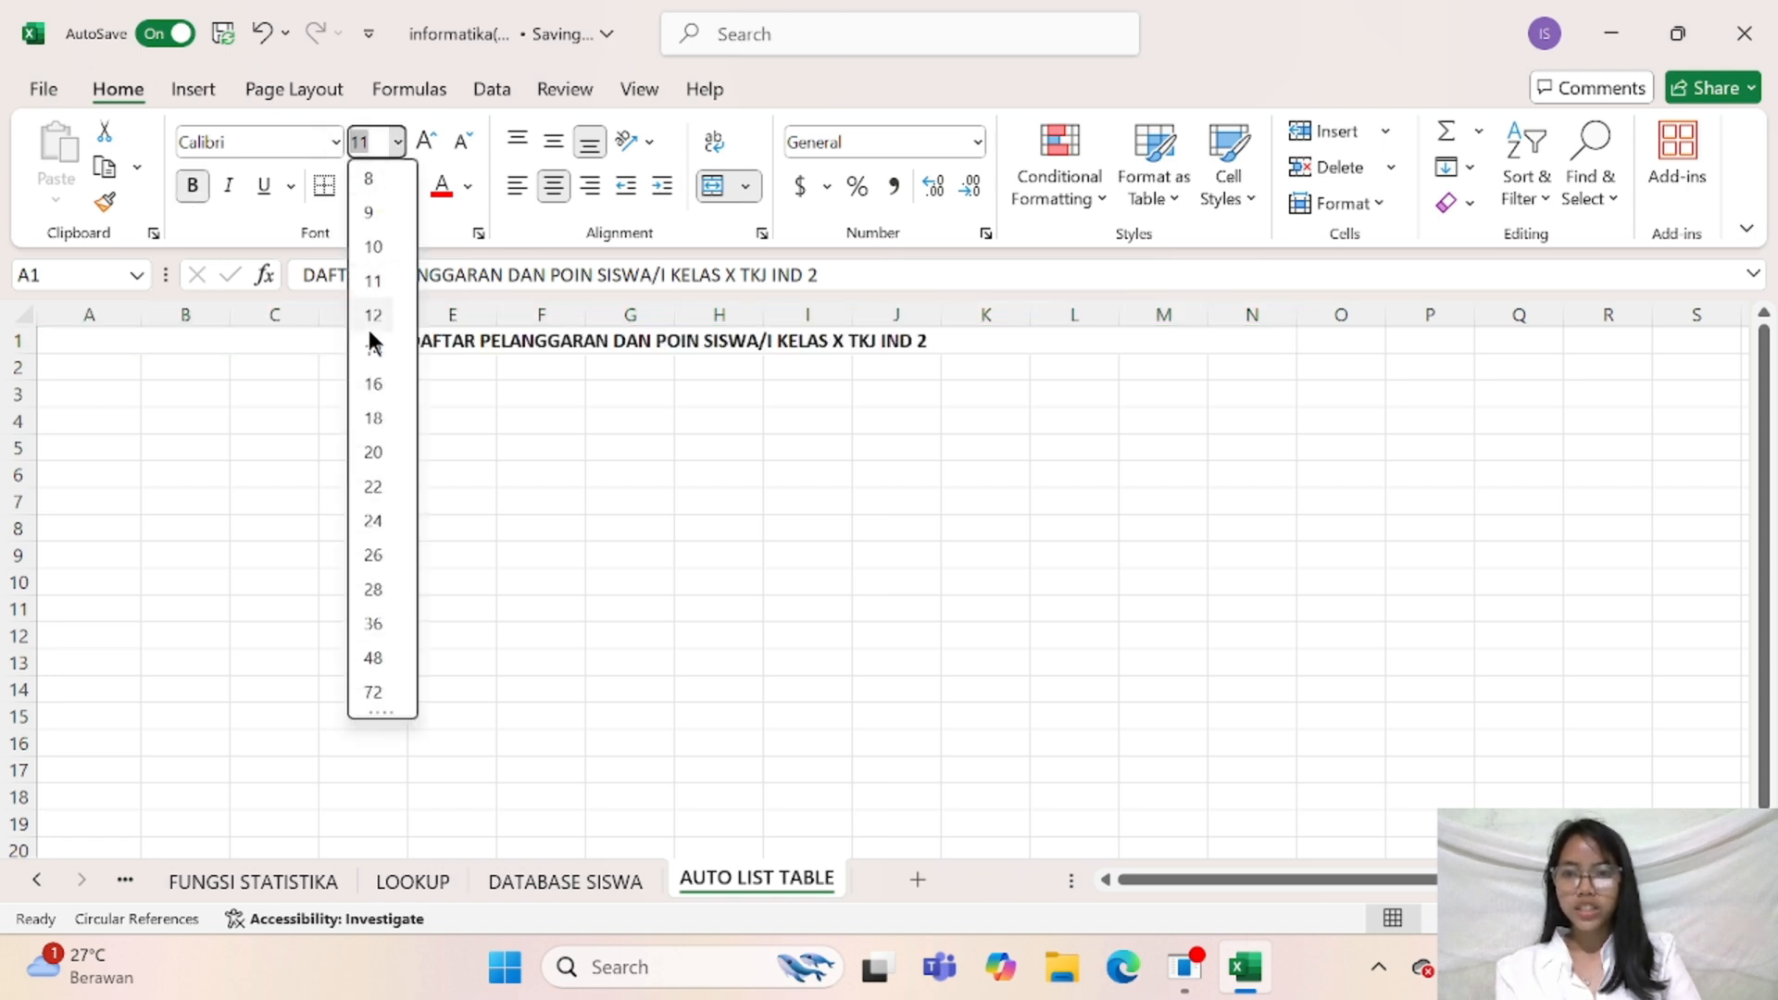
{"action": "left_click", "coordinate": [369, 343]}
{"action": "left_click", "coordinate": [410, 186]}
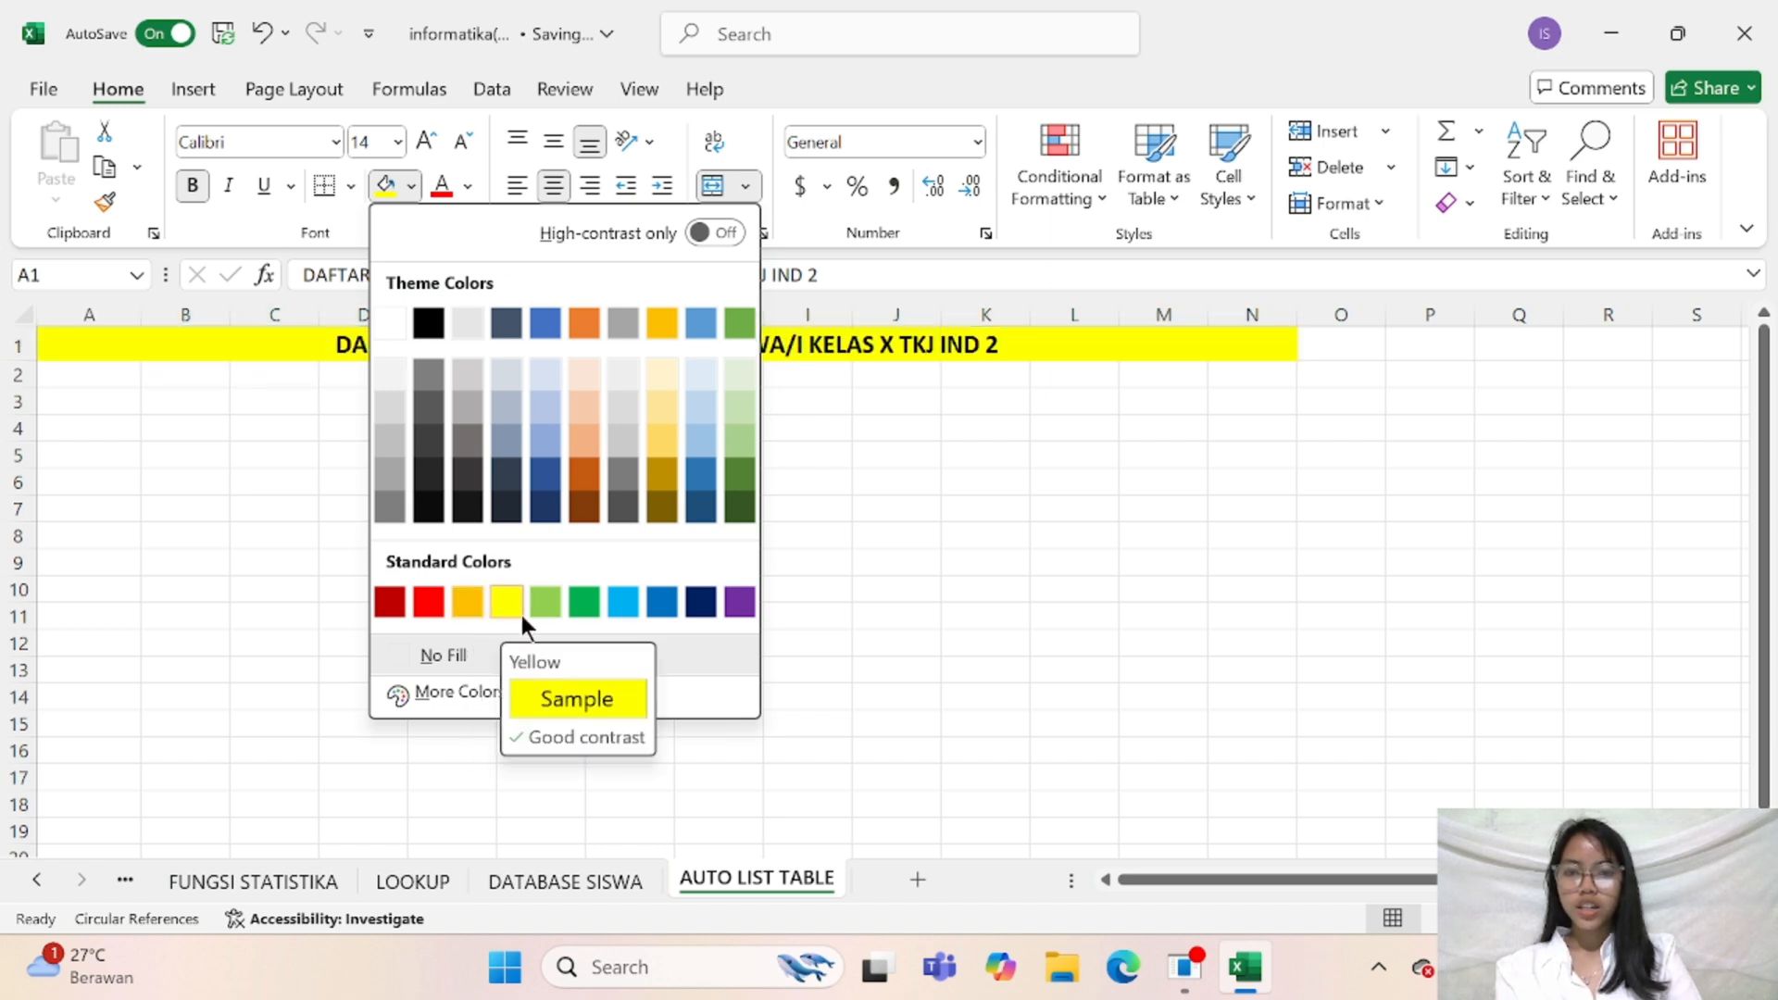
{"action": "left_click", "coordinate": [548, 610]}
{"action": "left_click", "coordinate": [1473, 615]}
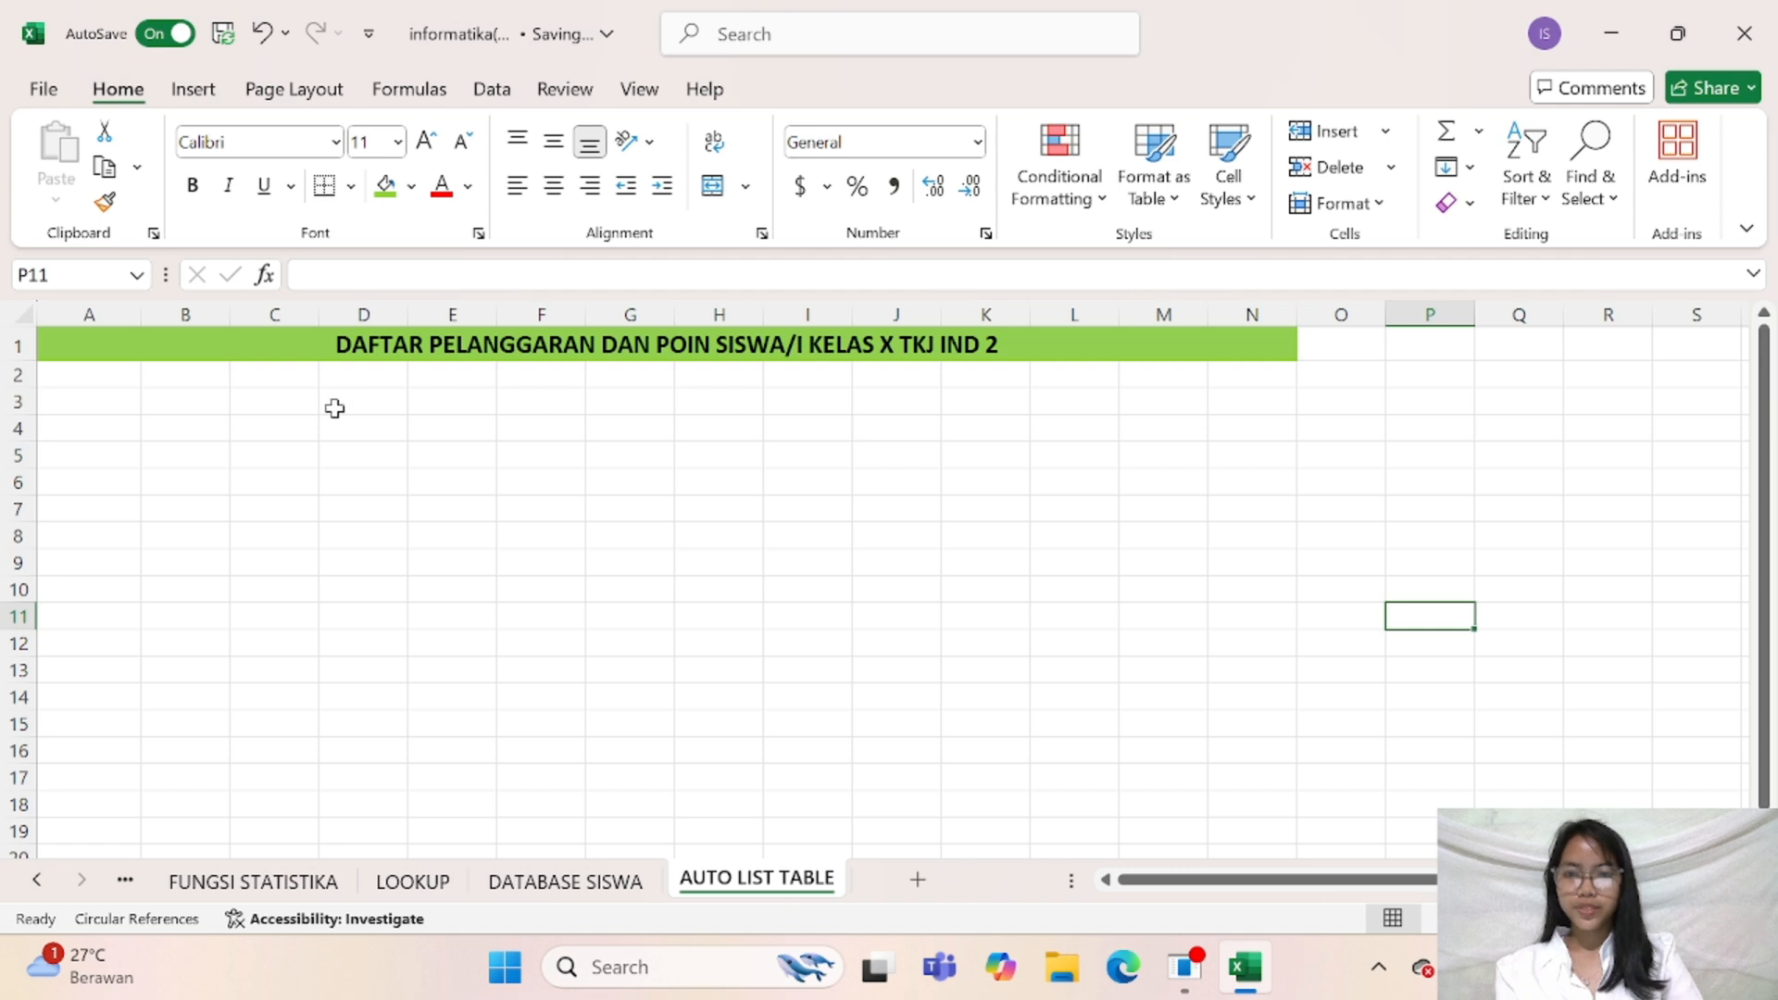
Enter the column headers NO in A3 and NAMA SISWA in B3
{"action": "left_click", "coordinate": [85, 398]}
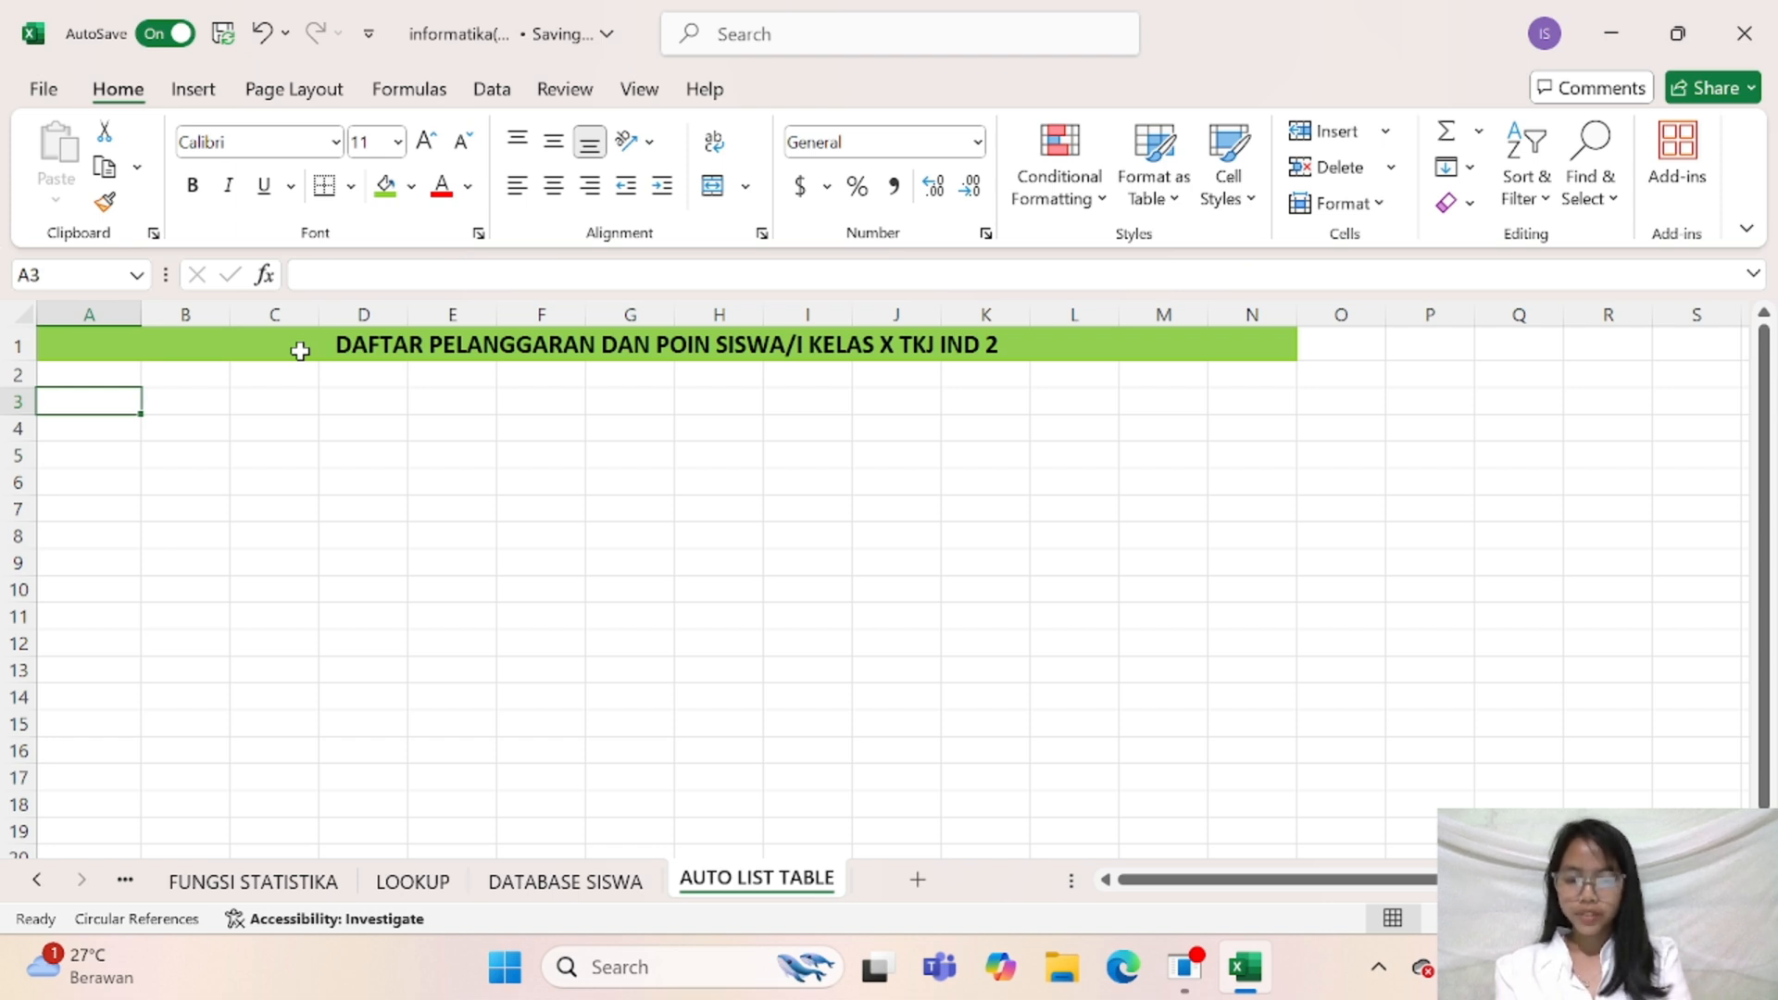
{"action": "type", "text": "NO"}
{"action": "key", "text": "Tab"}
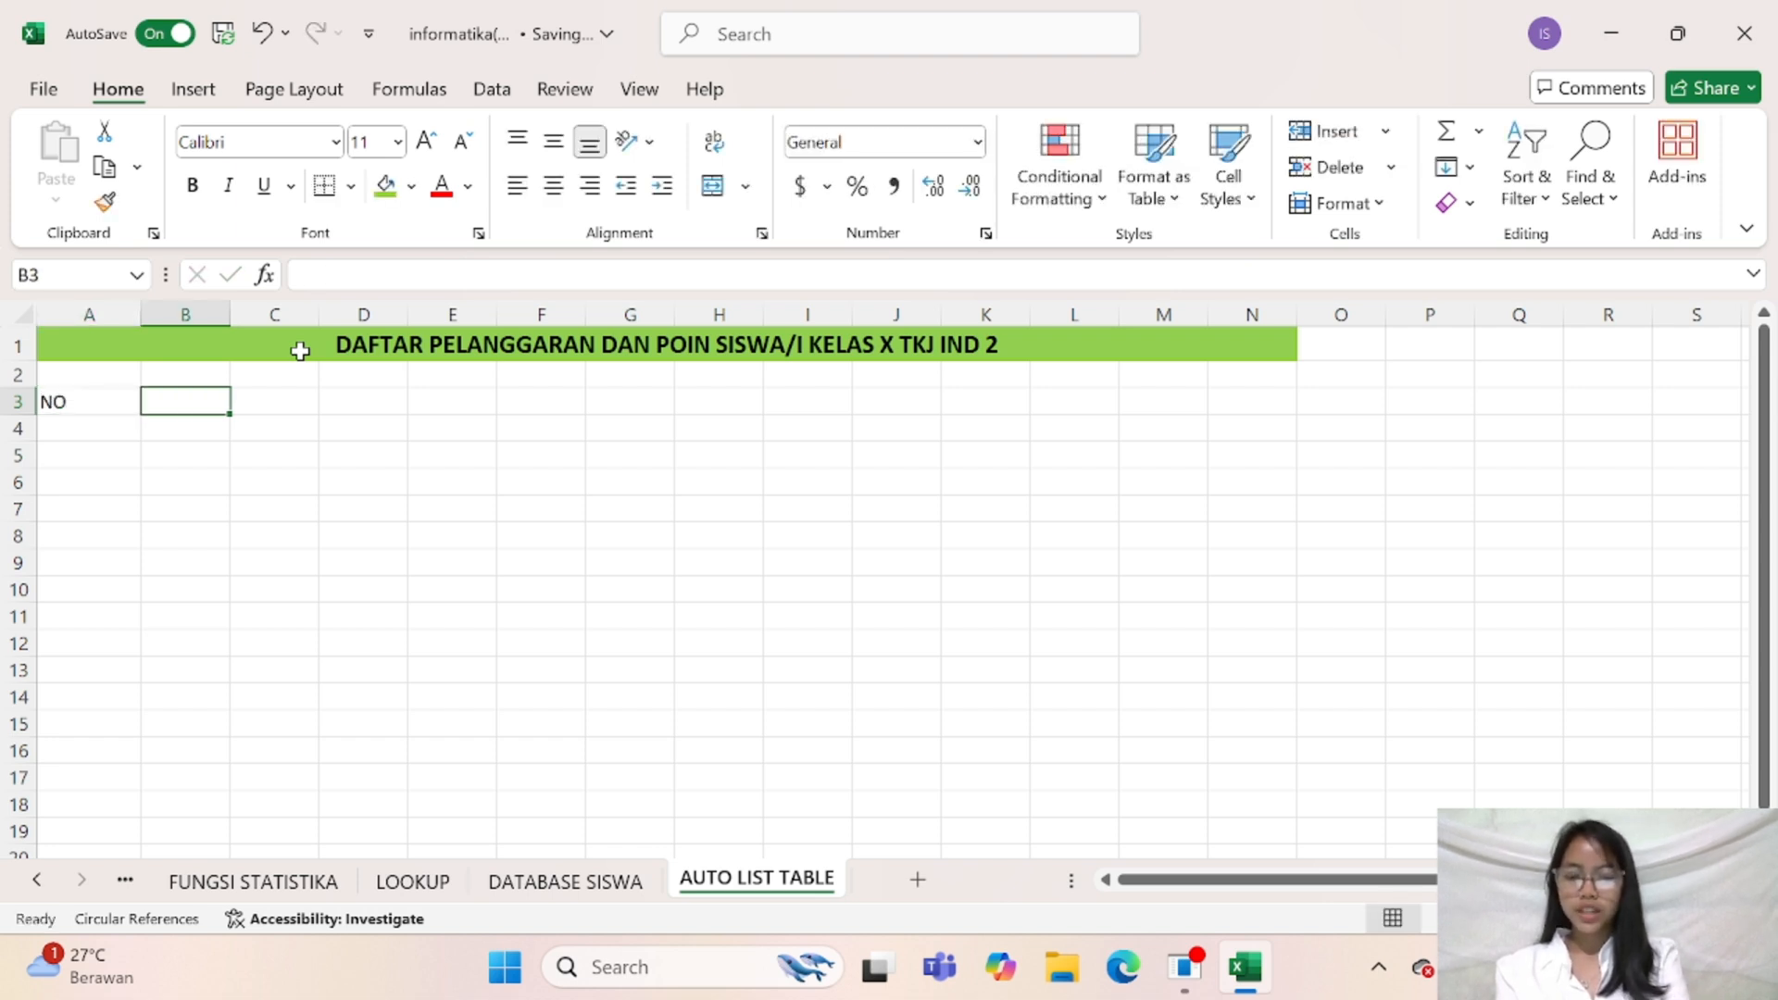
{"action": "type", "text": "NAMA SISAW"}
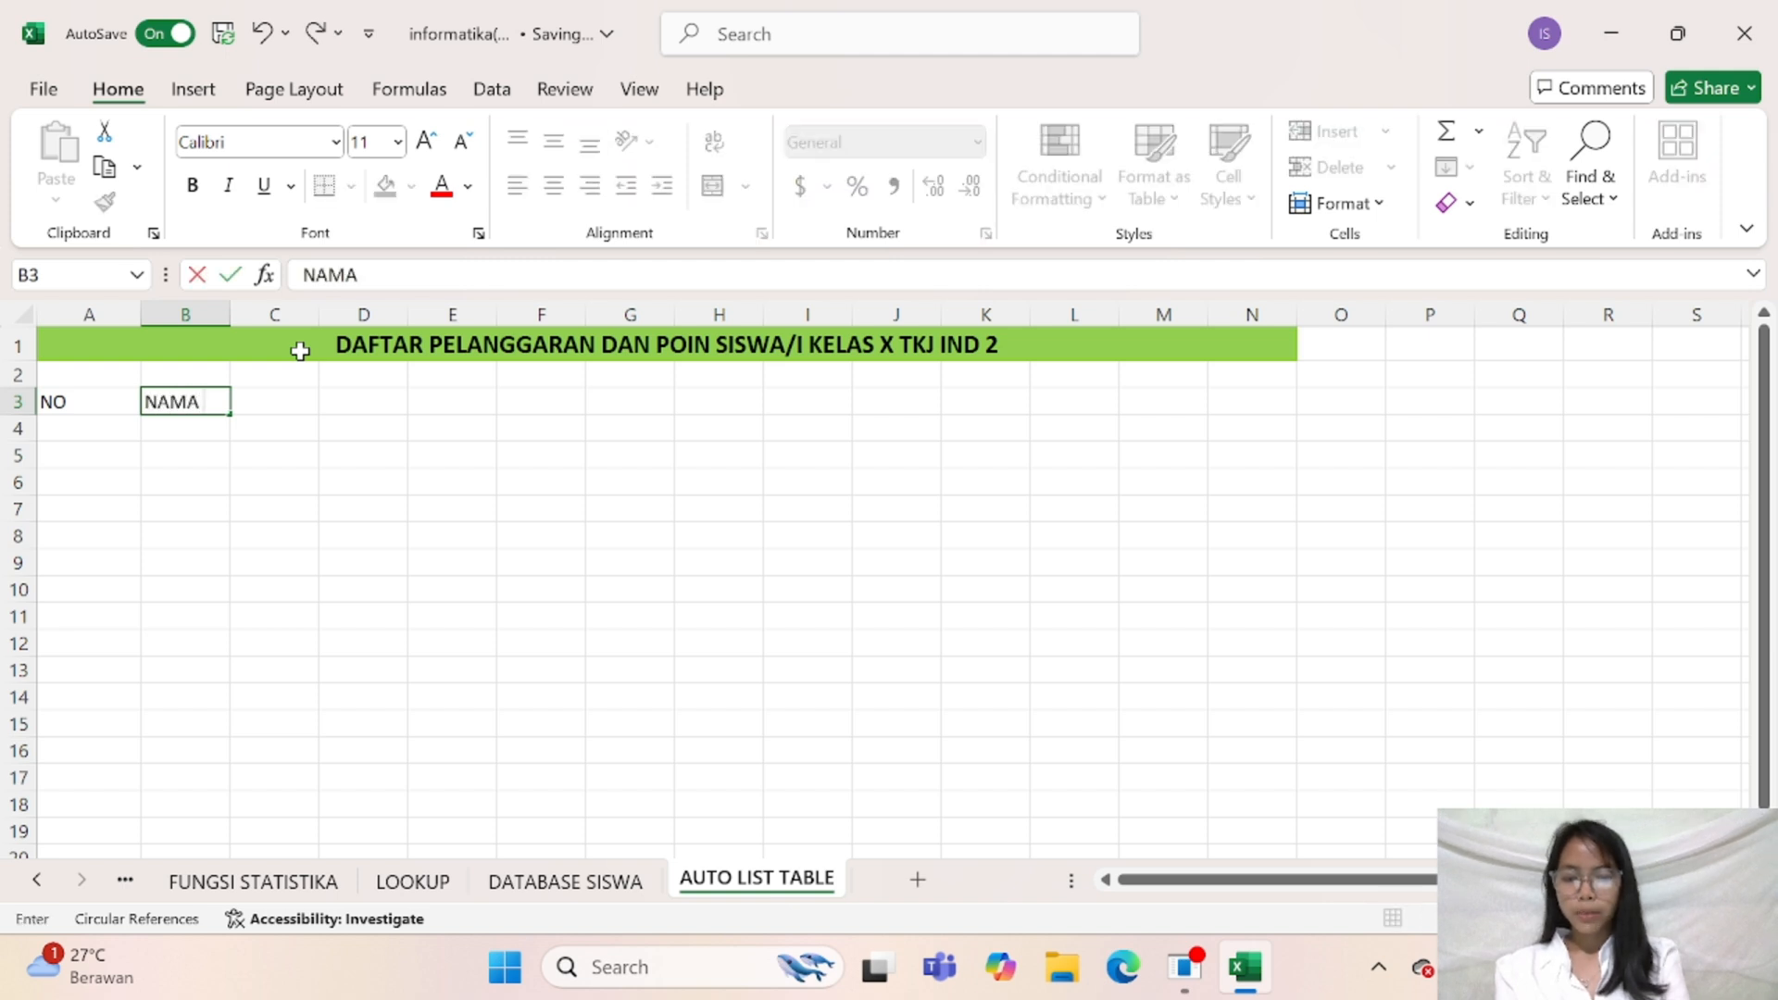
{"action": "key", "text": "BackSpace"}
{"action": "key", "text": "BackSpace"}
{"action": "type", "text": "WA"}
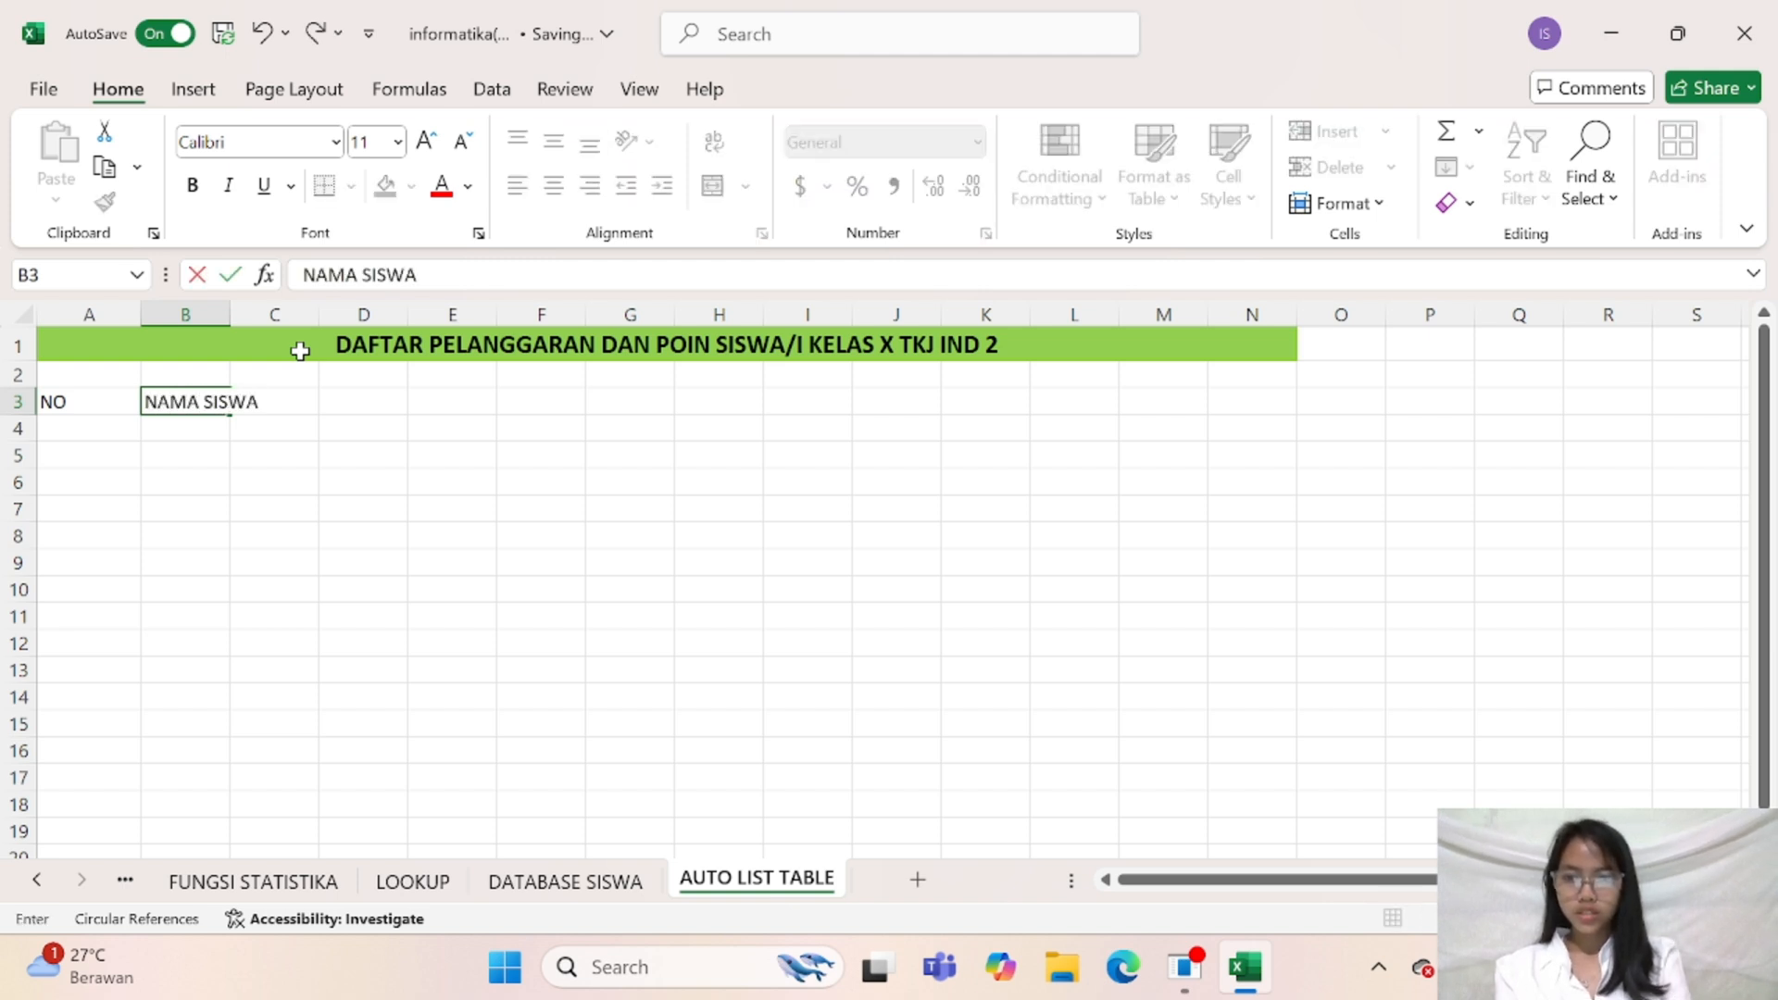
{"action": "key", "text": "Tab"}
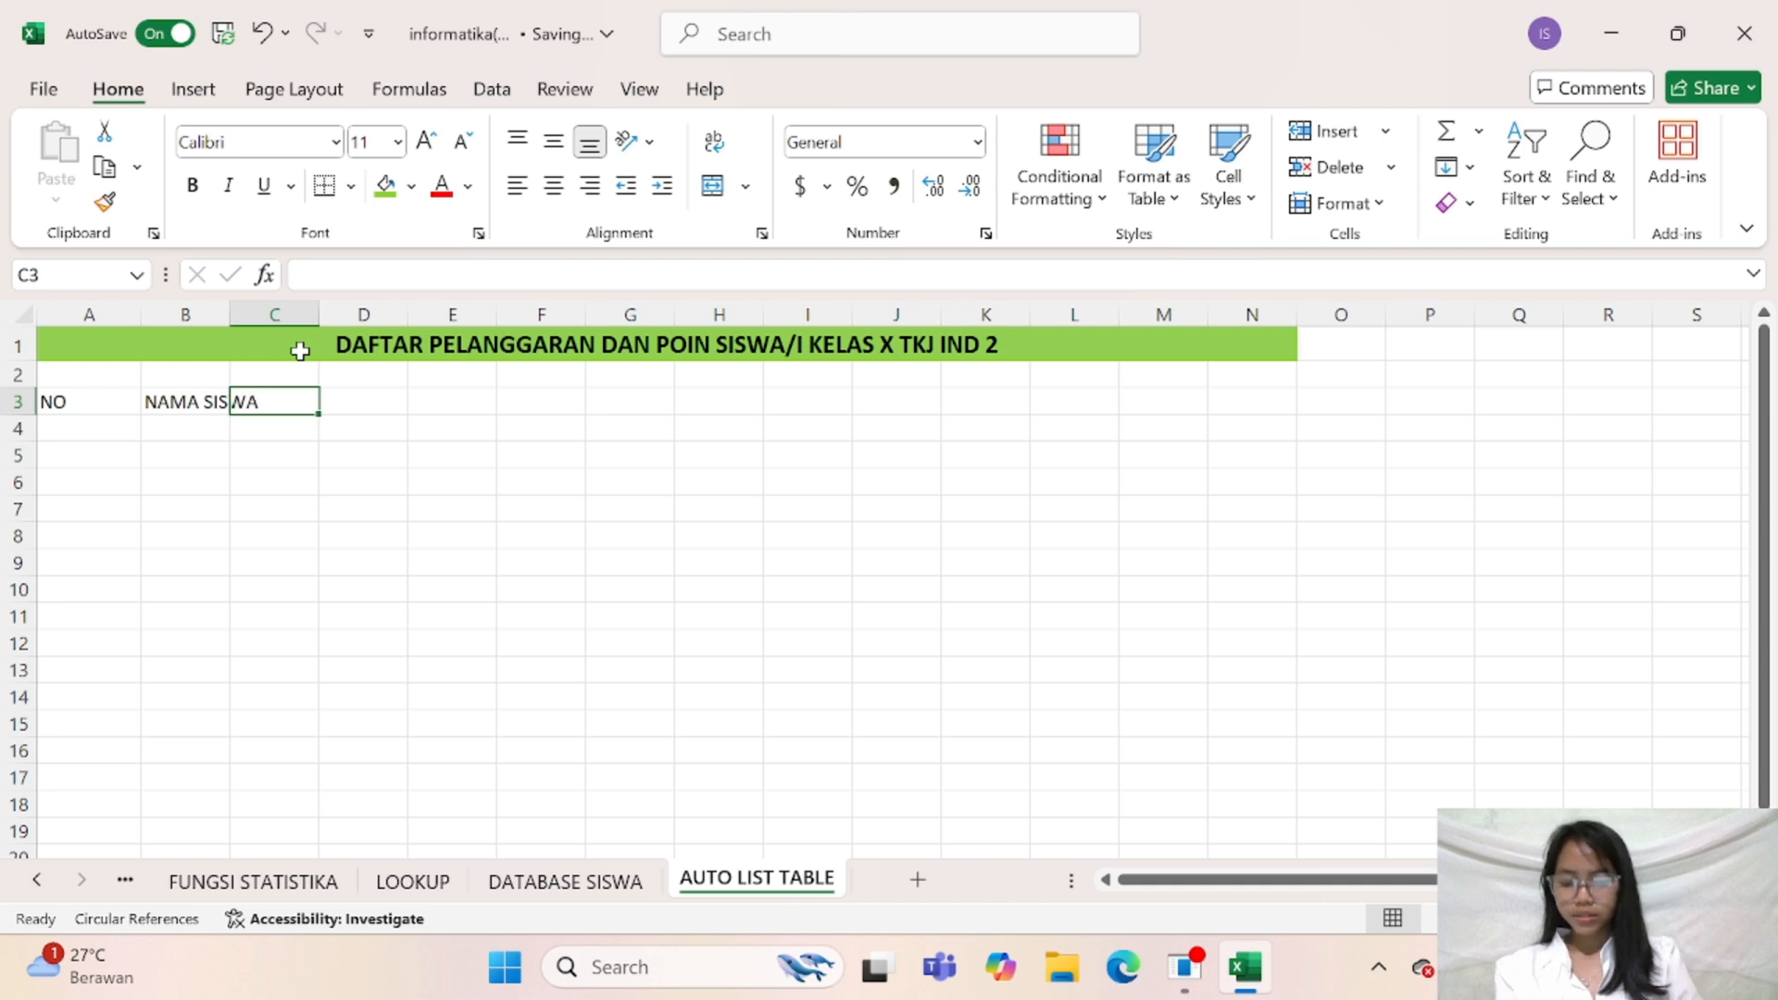
Enter the column headers NIS, KASUS, TGL KEJADIAN, POIN and SANKSI in cells C3 to G3
{"action": "type", "text": "NIS"}
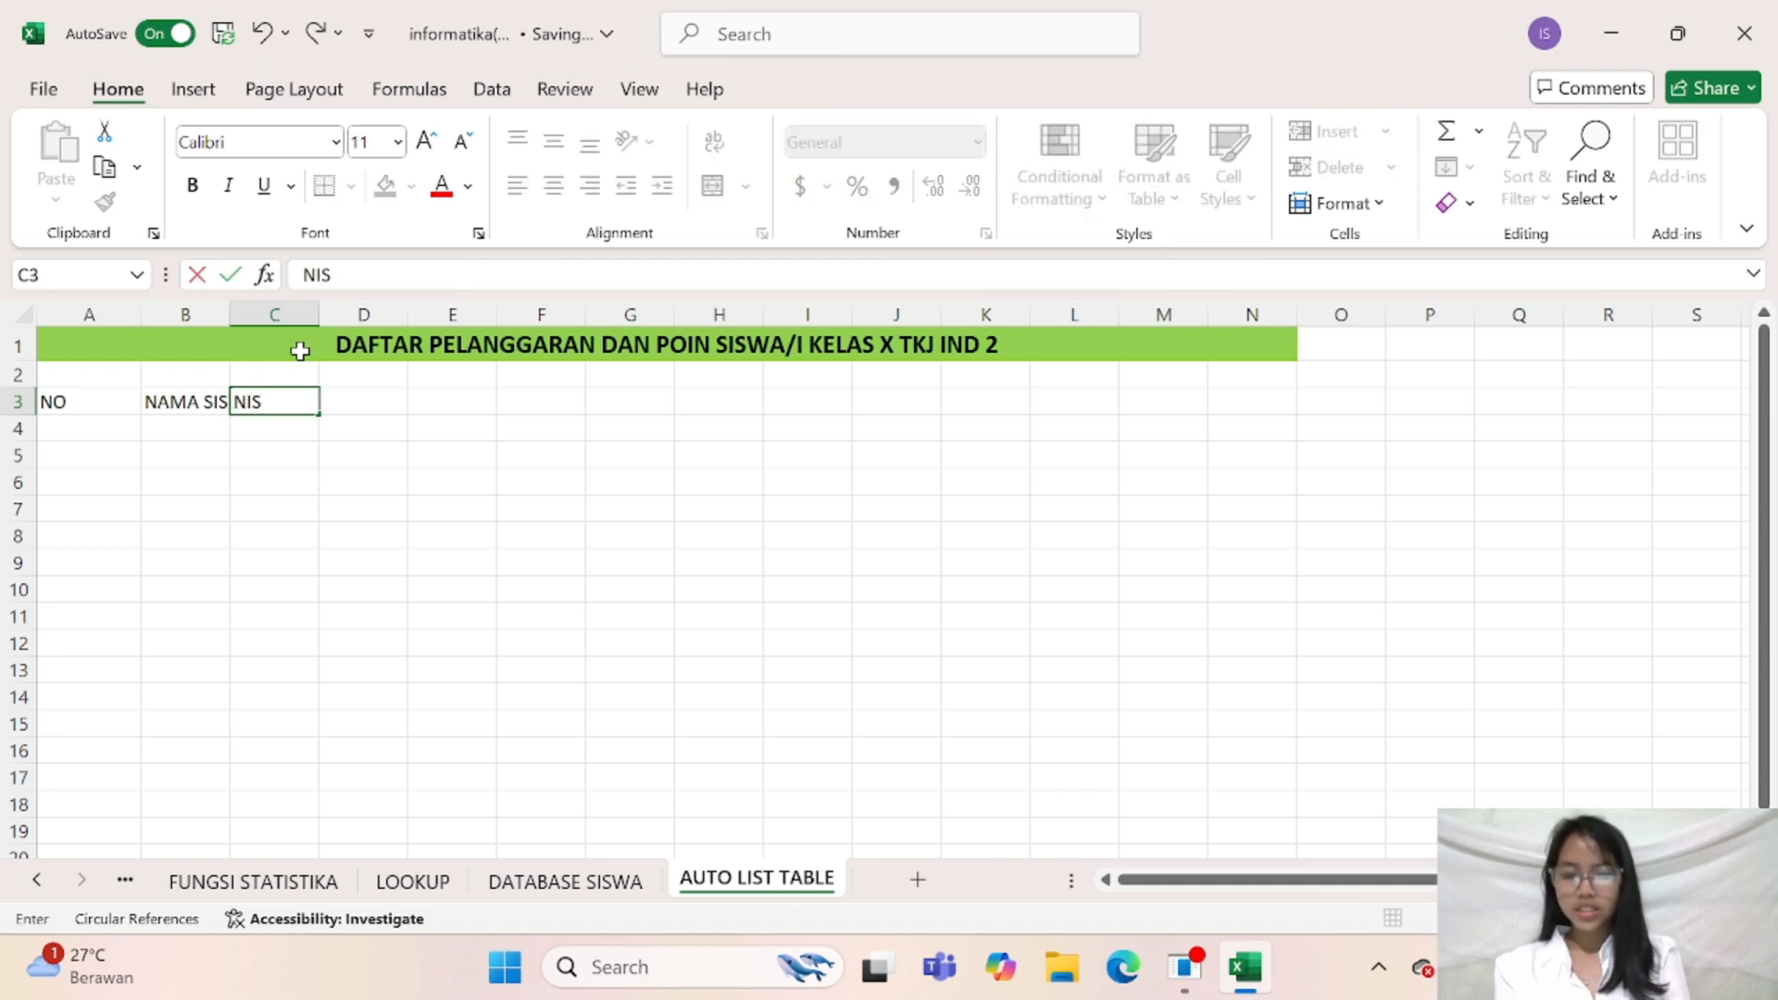
{"action": "key", "text": "Tab"}
{"action": "type", "text": "KASUS"}
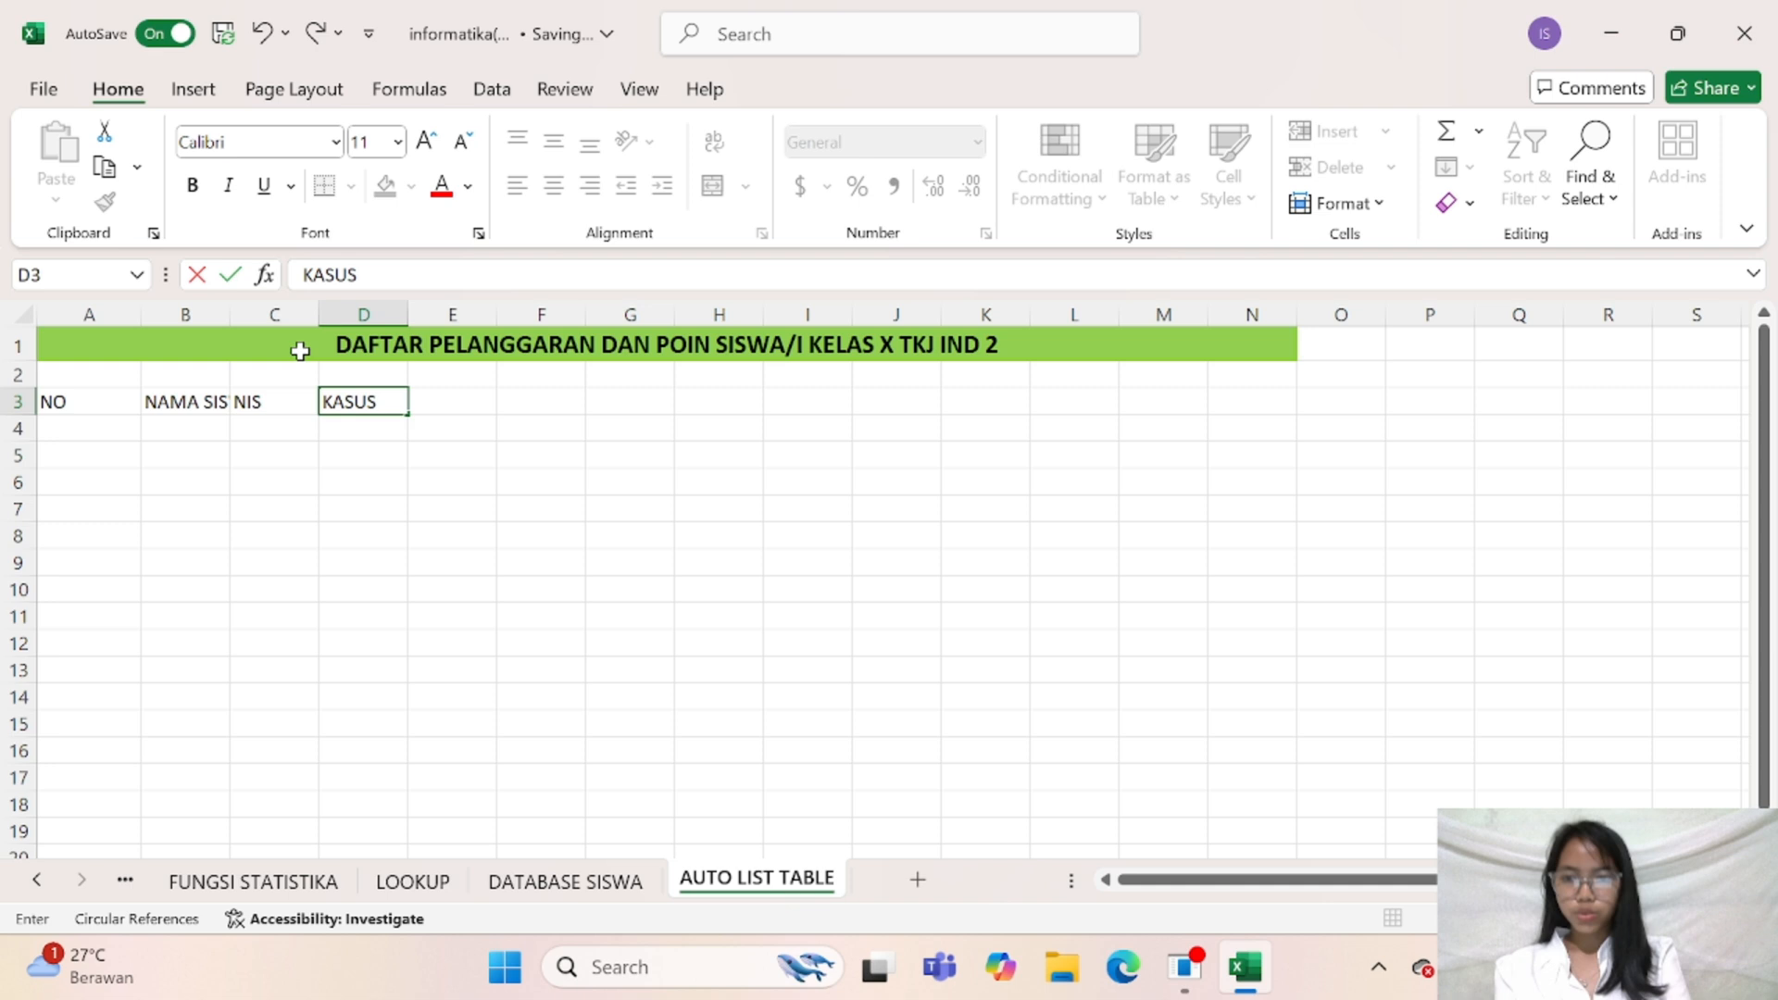
{"action": "key", "text": "Tab"}
{"action": "type", "text": "T"}
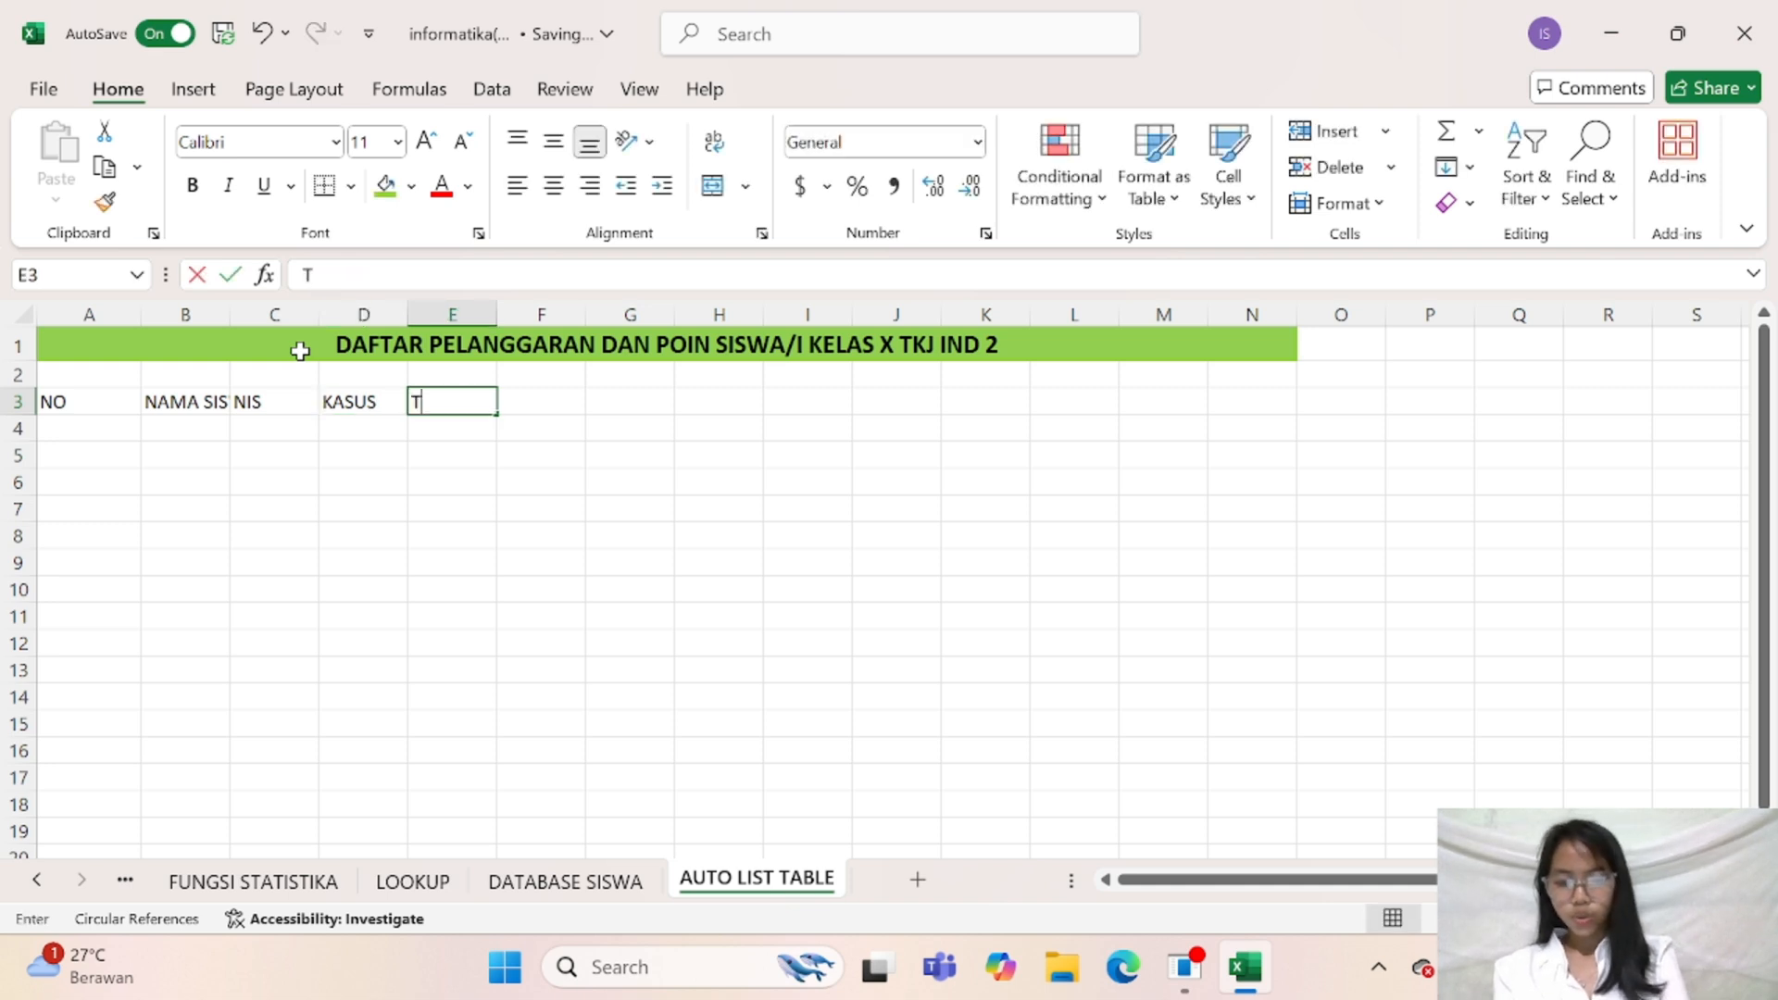
{"action": "type", "text": "GL KE"}
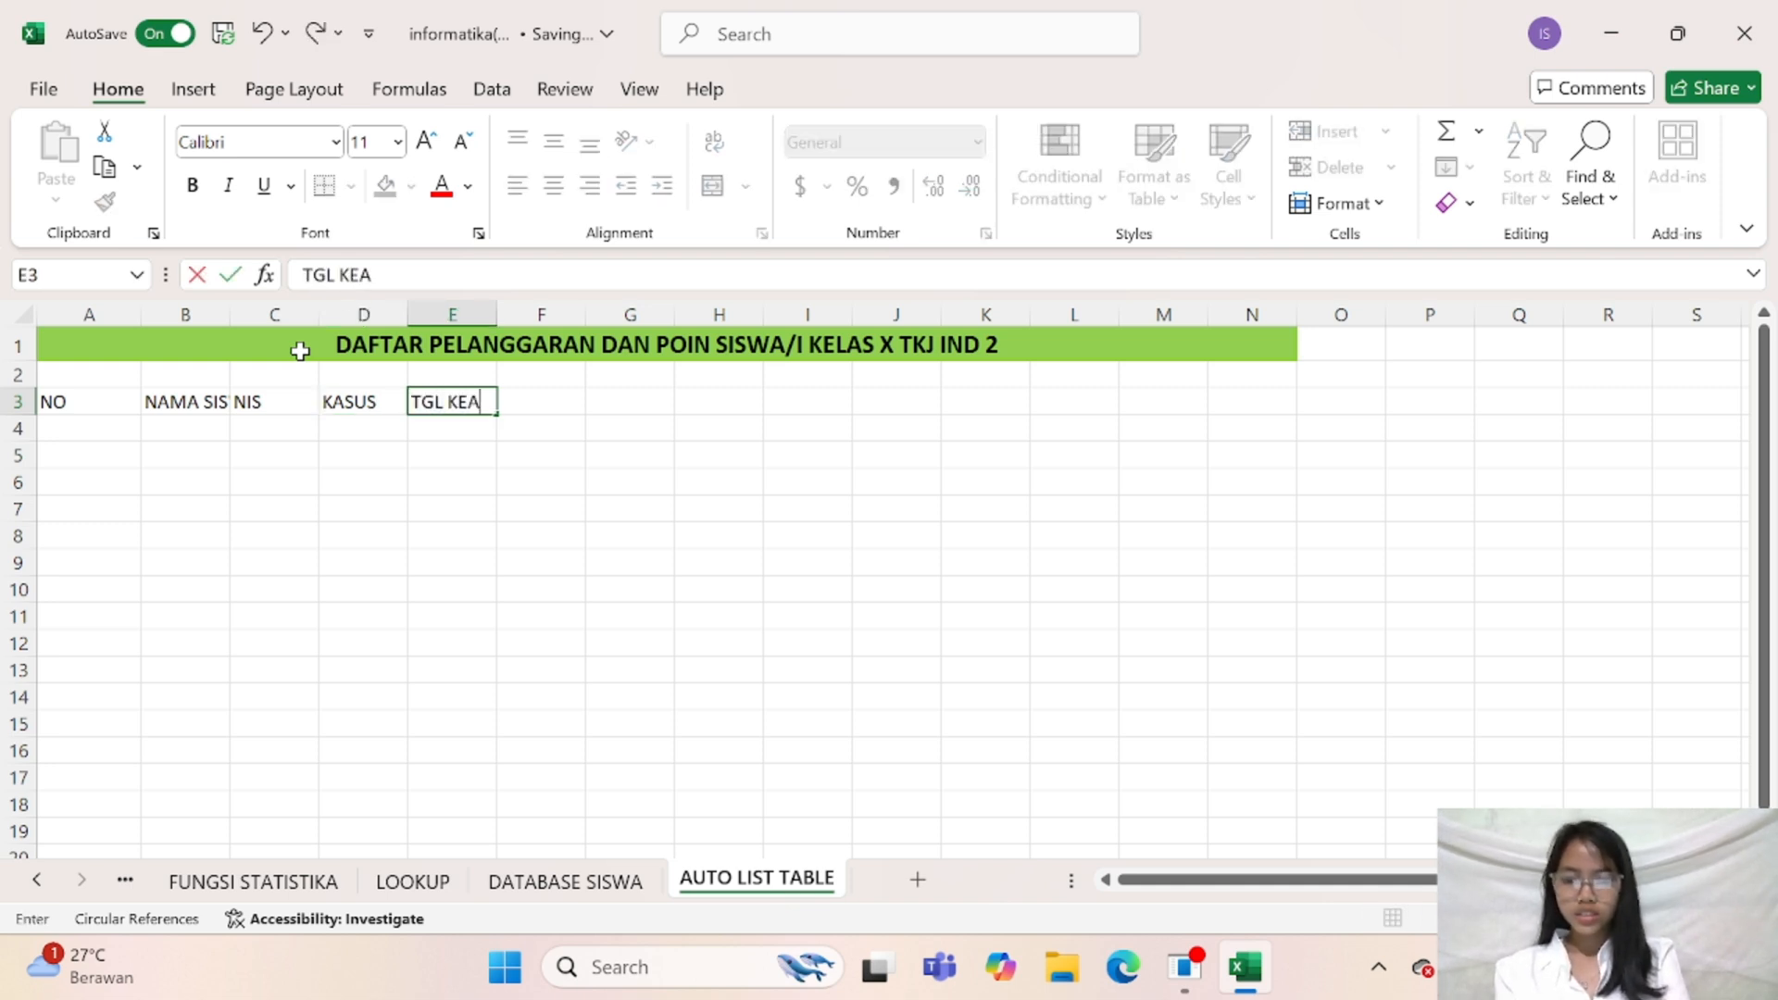
{"action": "type", "text": "JADIAN"}
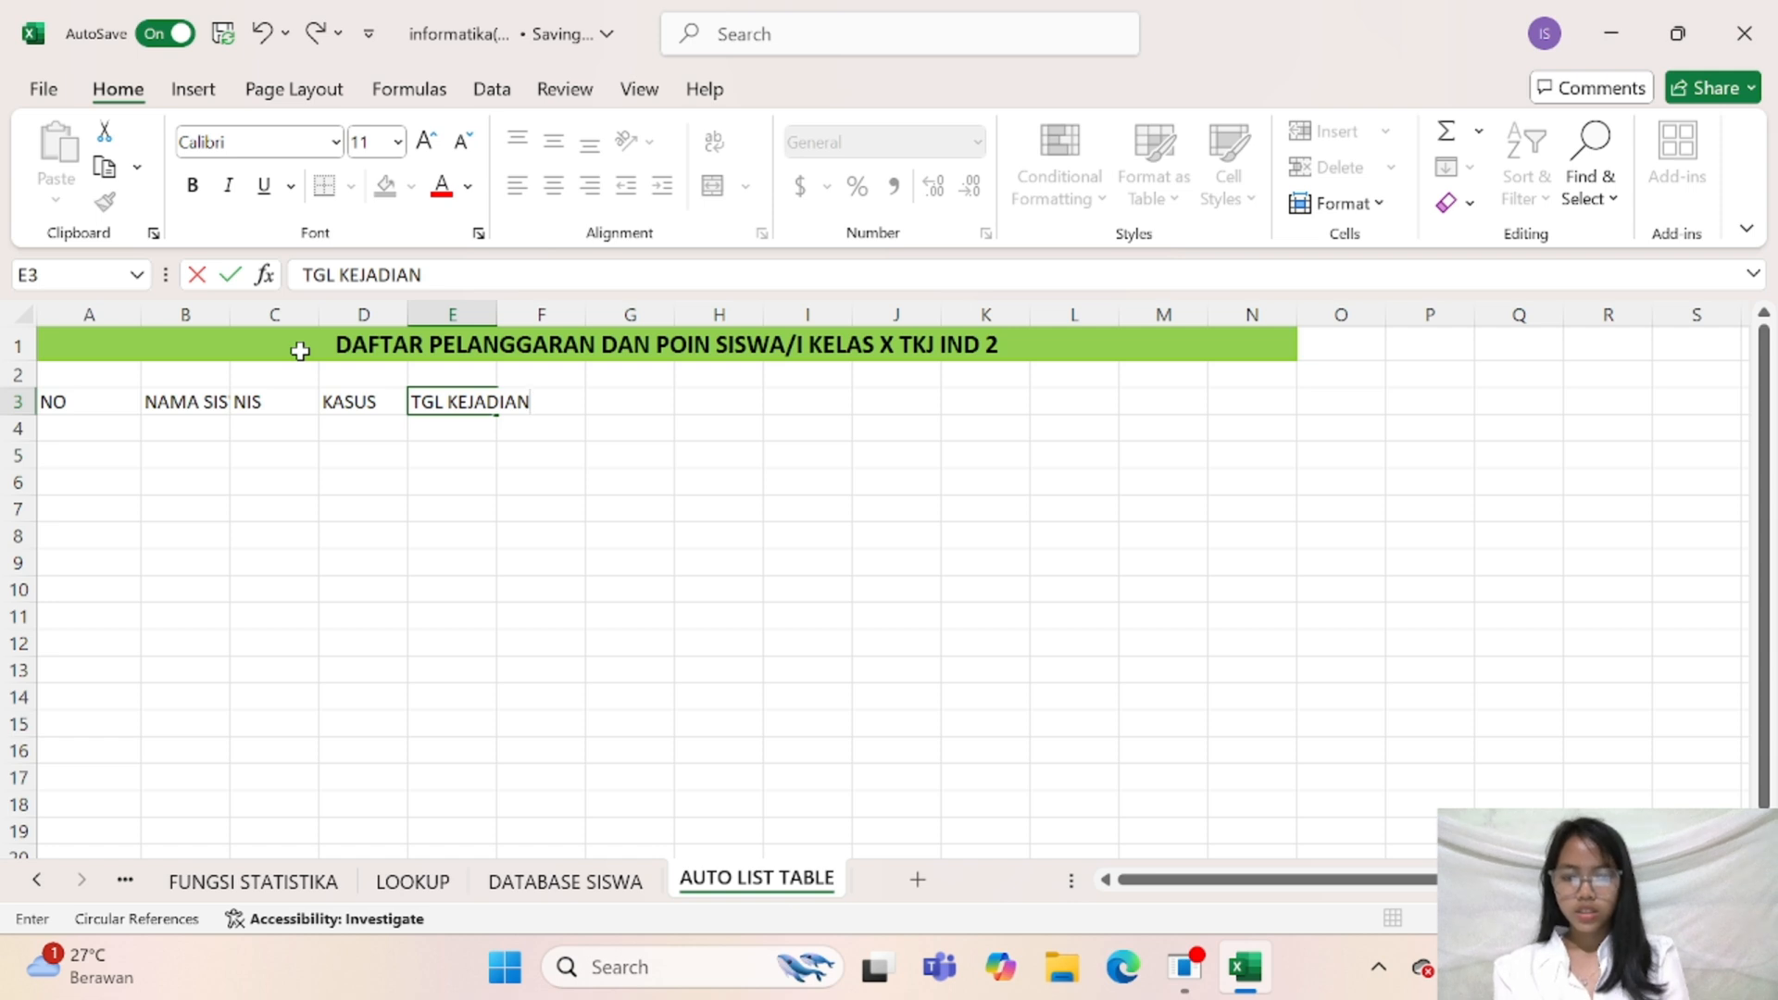
{"action": "key", "text": "Tab"}
{"action": "type", "text": "POIN"}
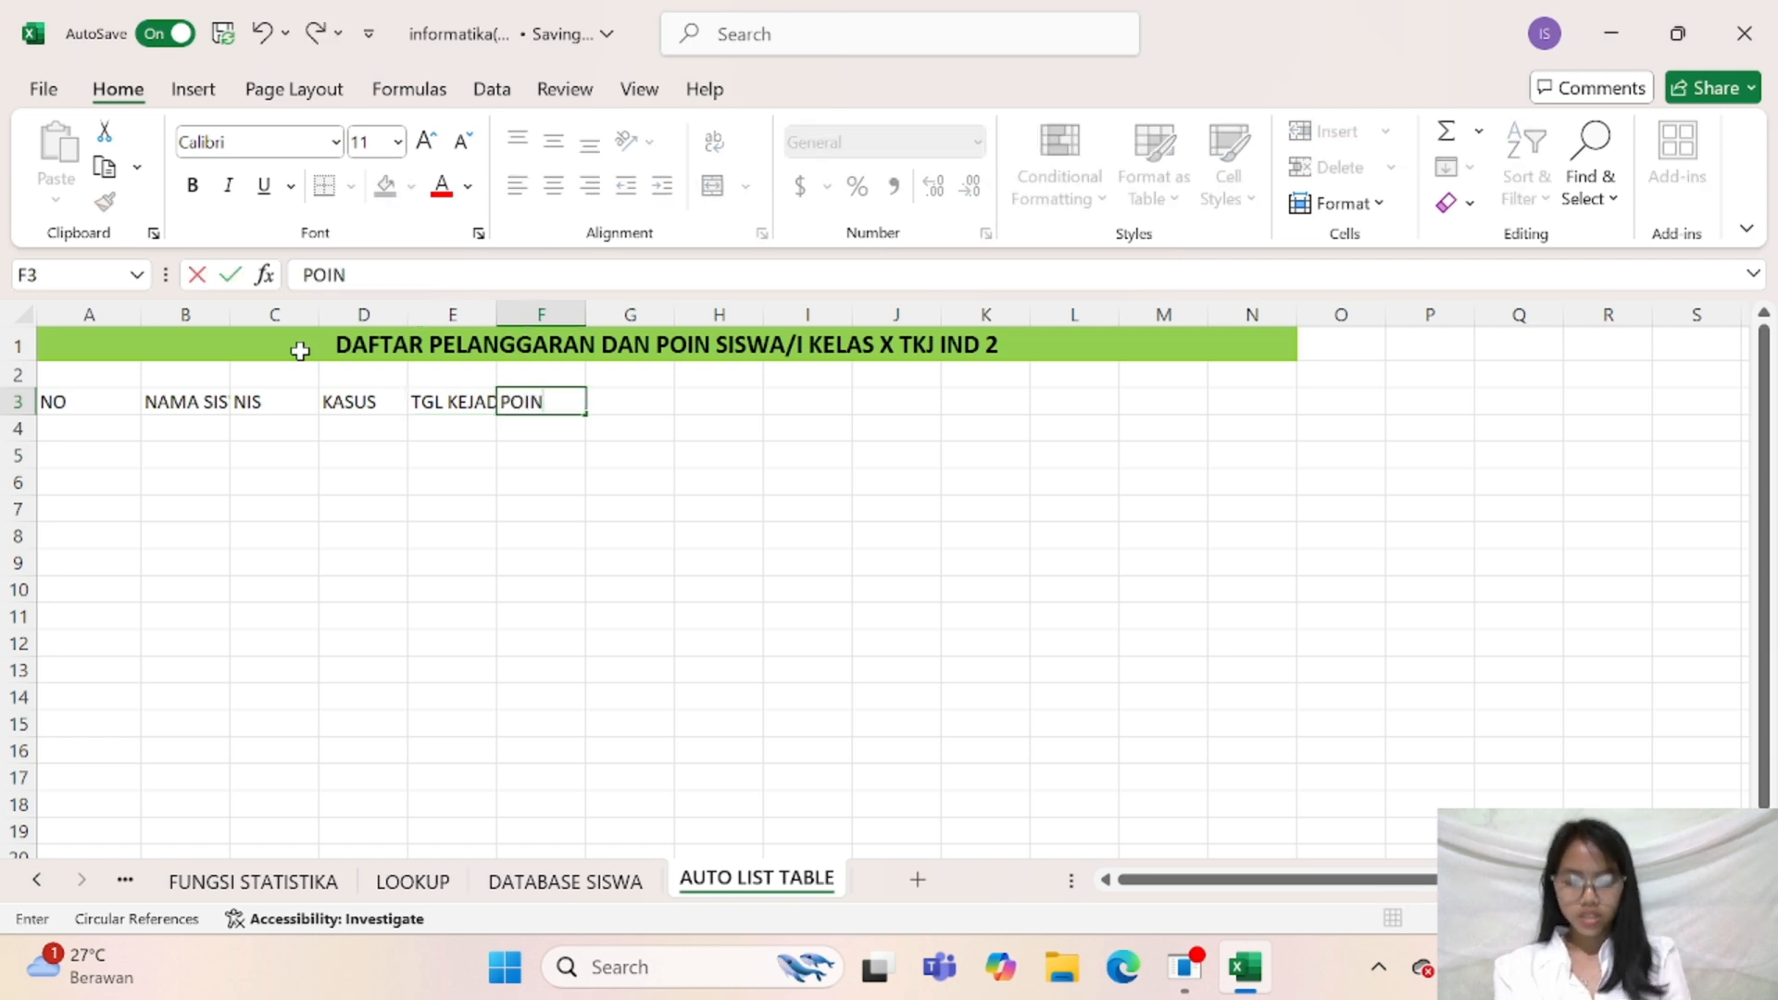
{"action": "key", "text": "Tab"}
{"action": "type", "text": "SA"}
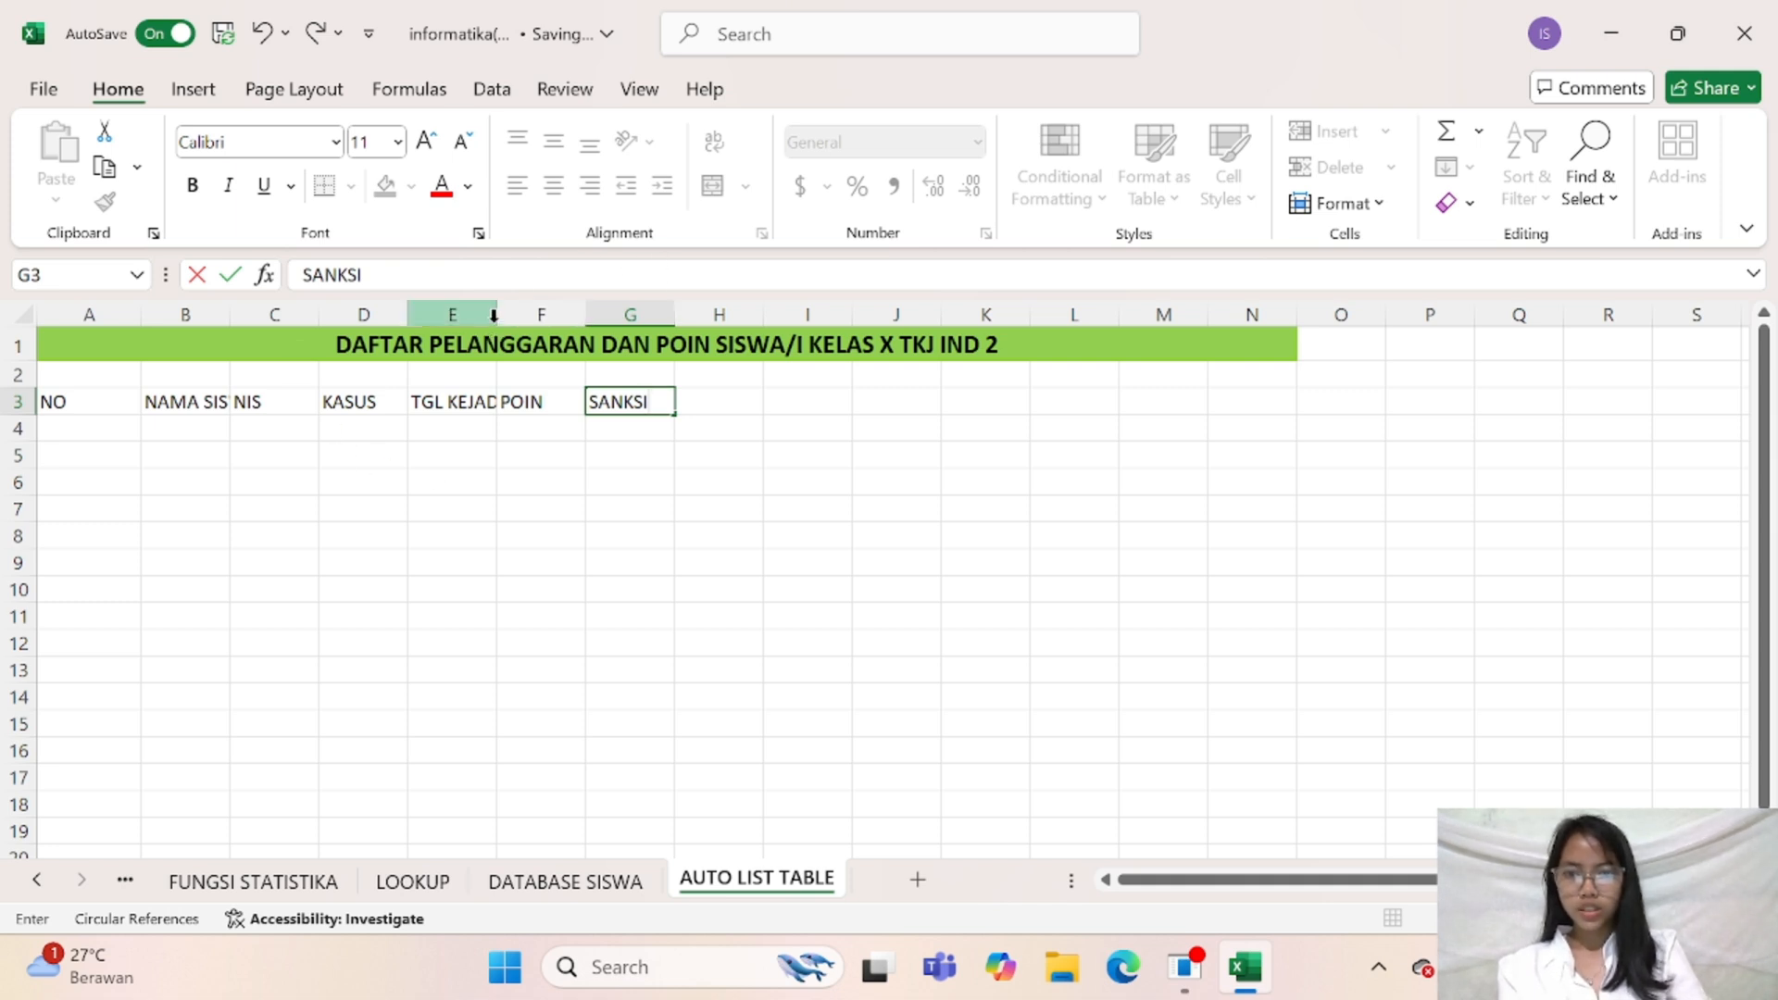
{"action": "left_click", "coordinate": [588, 450]}
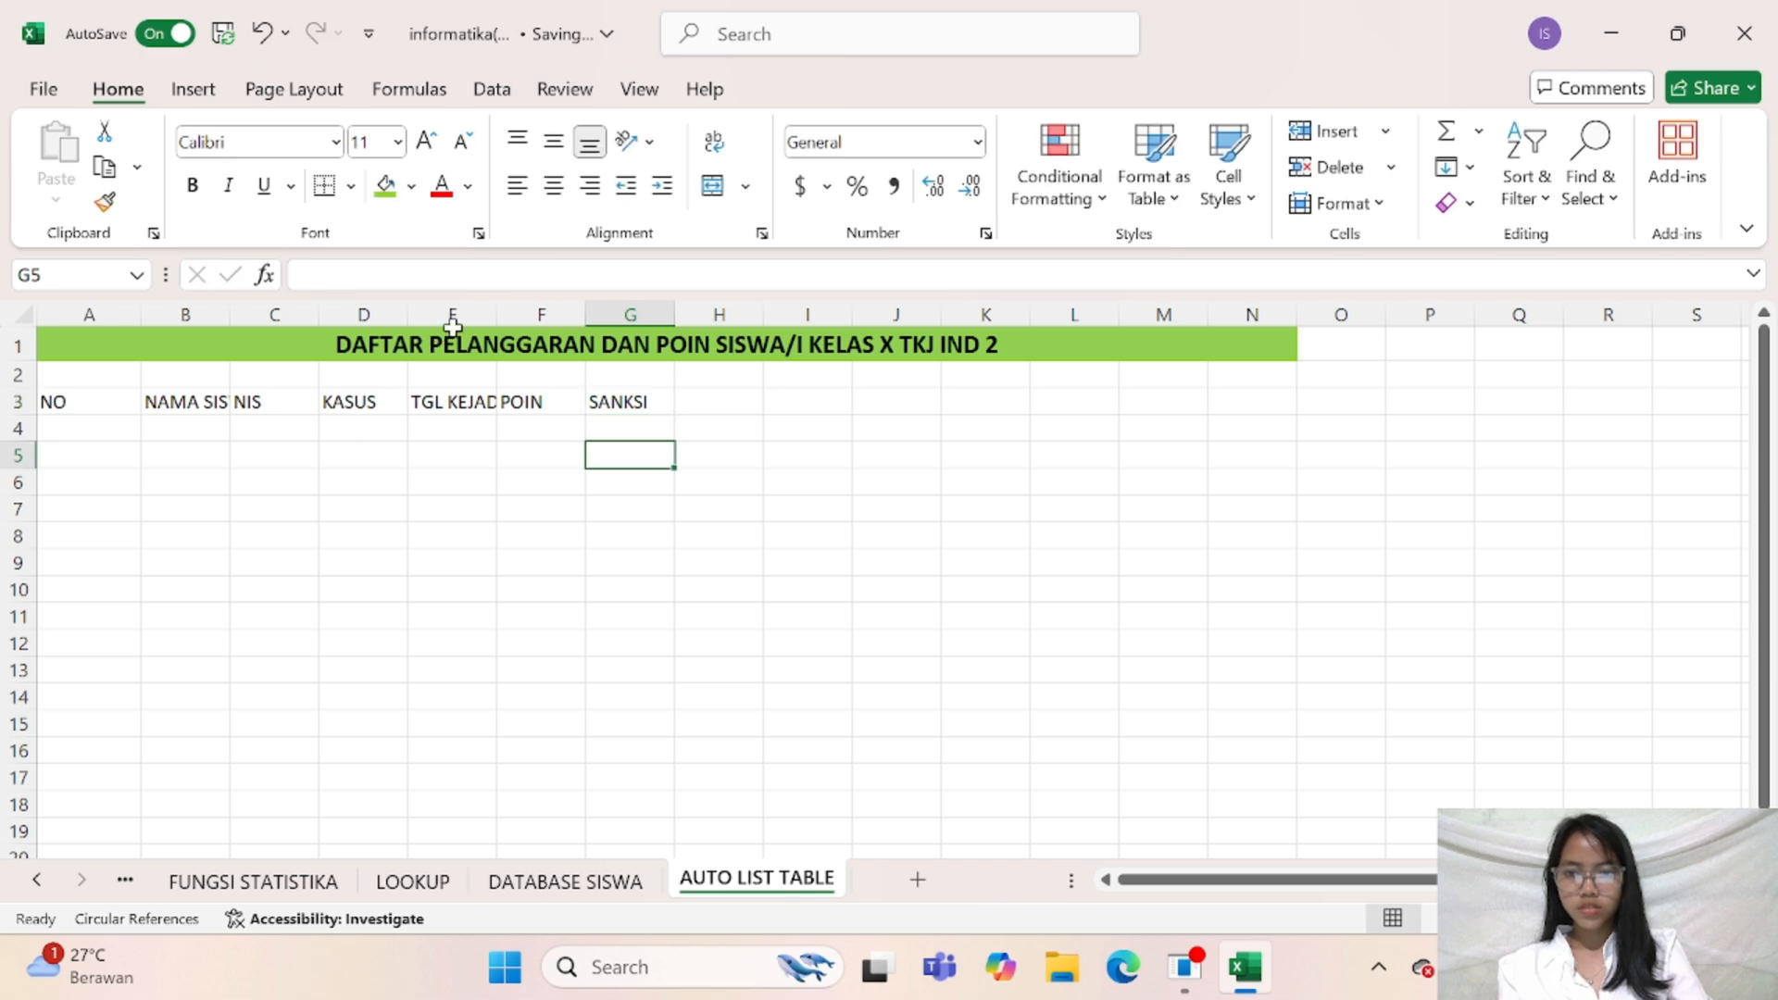
Widen columns E and B so the TGL KEJADIAN and NAMA SISWA headers fit
{"action": "left_click_drag", "start_coordinate": [491, 317], "coordinate": [544, 331]}
{"action": "left_click_drag", "start_coordinate": [232, 321], "coordinate": [266, 318]}
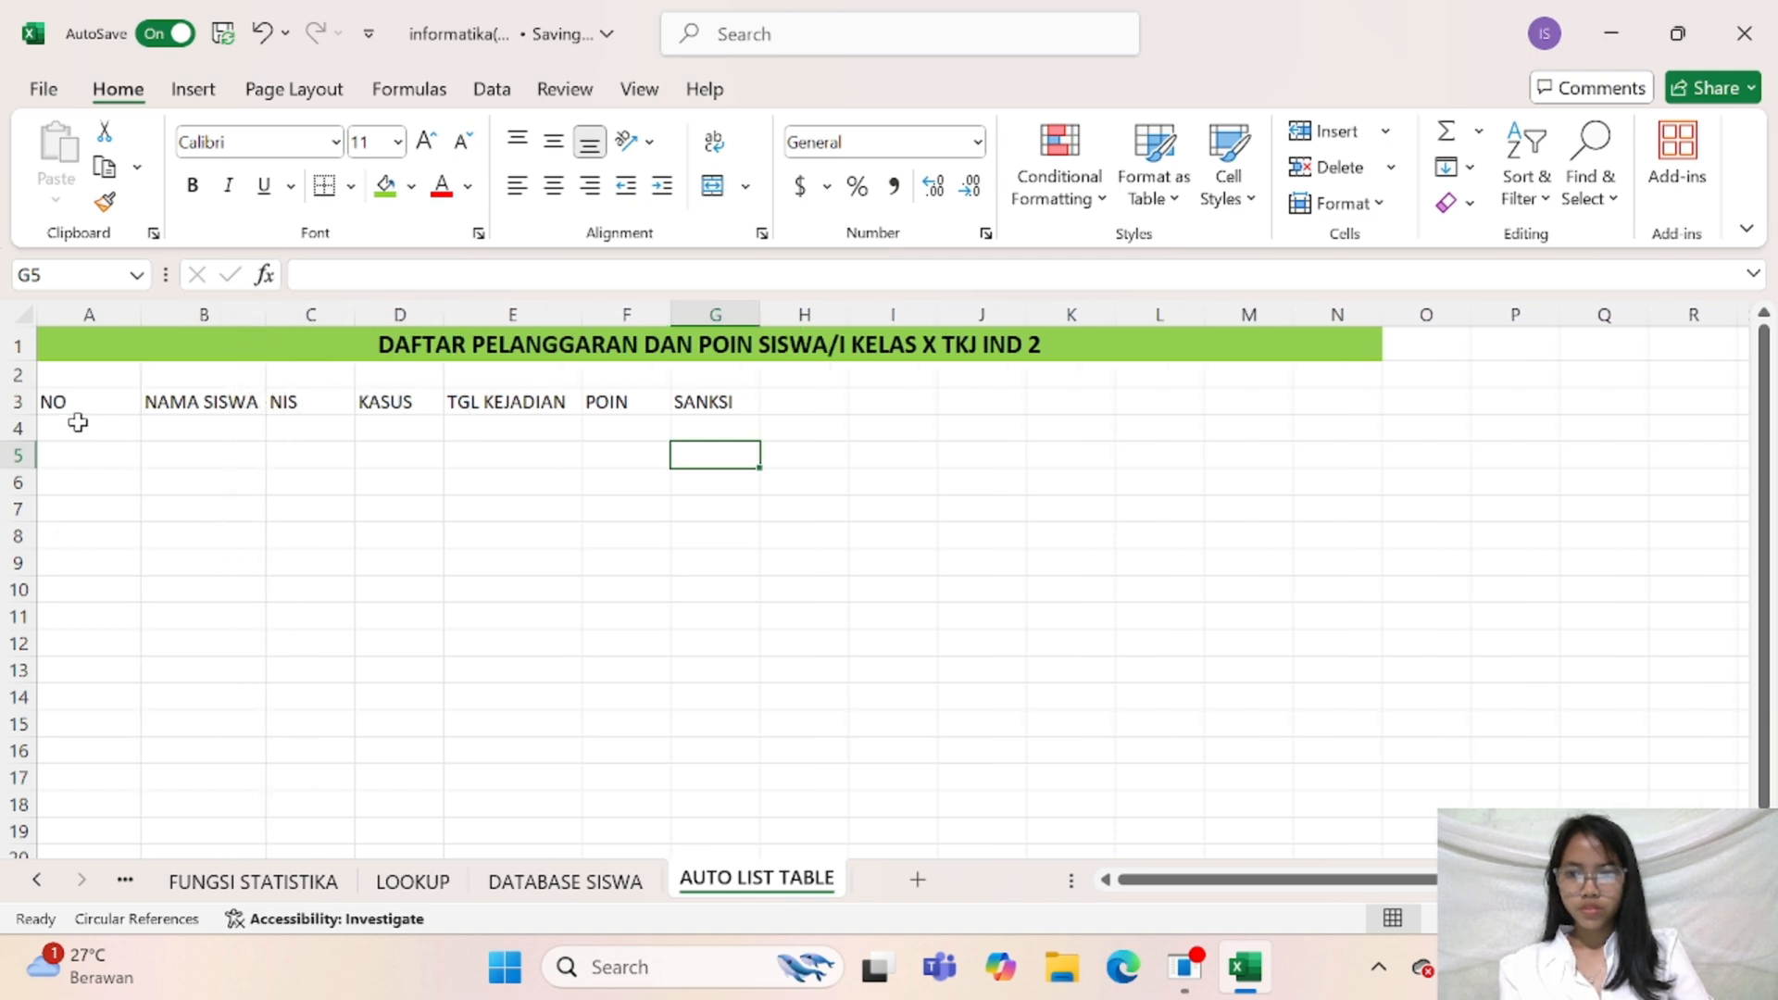
{"action": "left_click", "coordinate": [80, 399]}
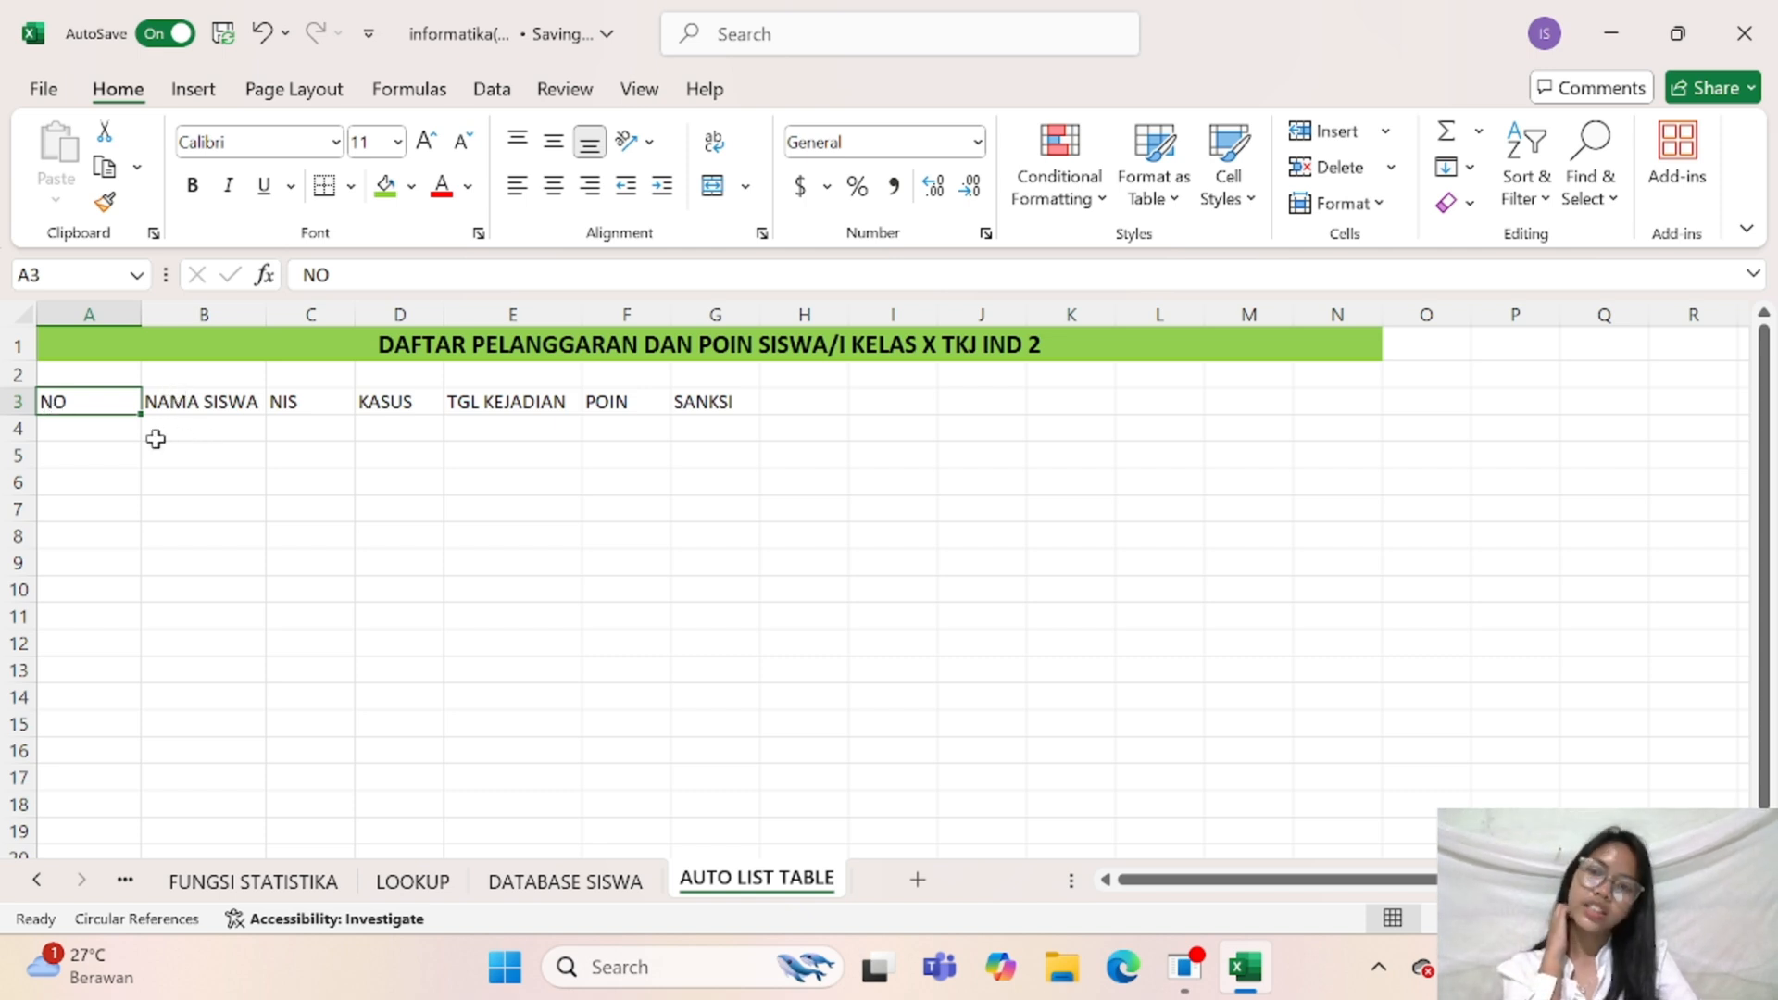
{"action": "left_click", "coordinate": [259, 473]}
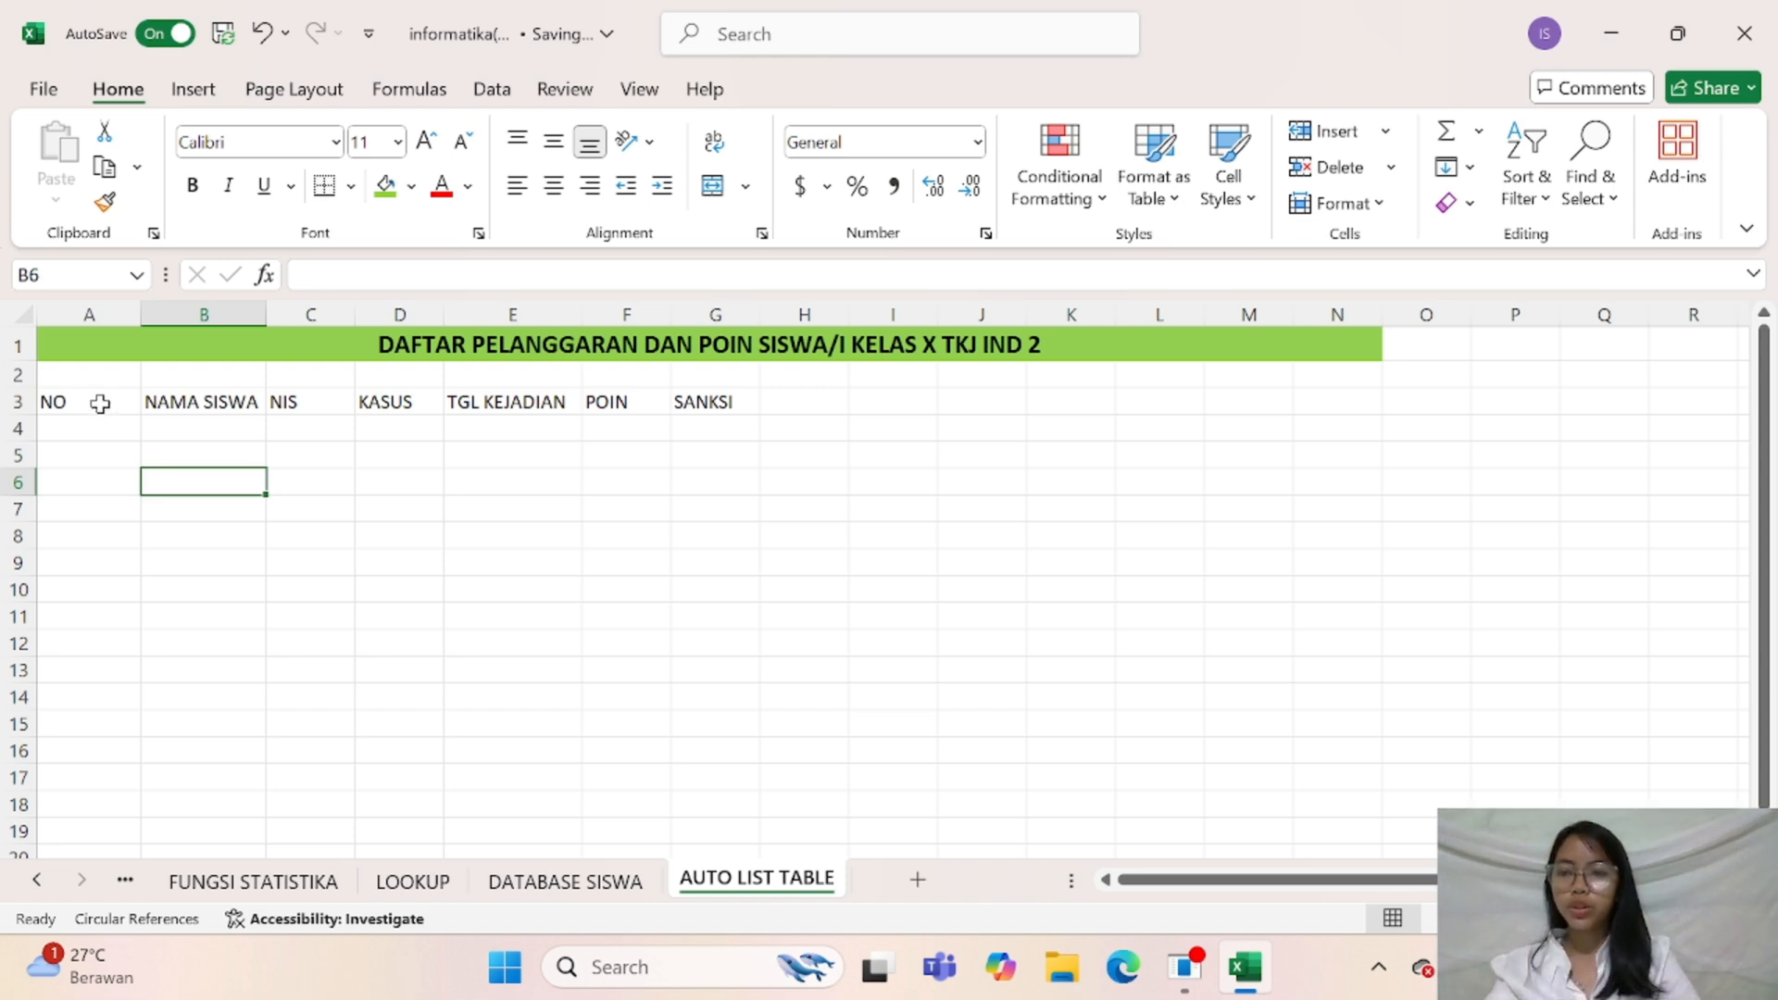
Convert the header range A3:G3 into a table with the option that the table has headers
{"action": "left_click_drag", "start_coordinate": [100, 403], "coordinate": [746, 403]}
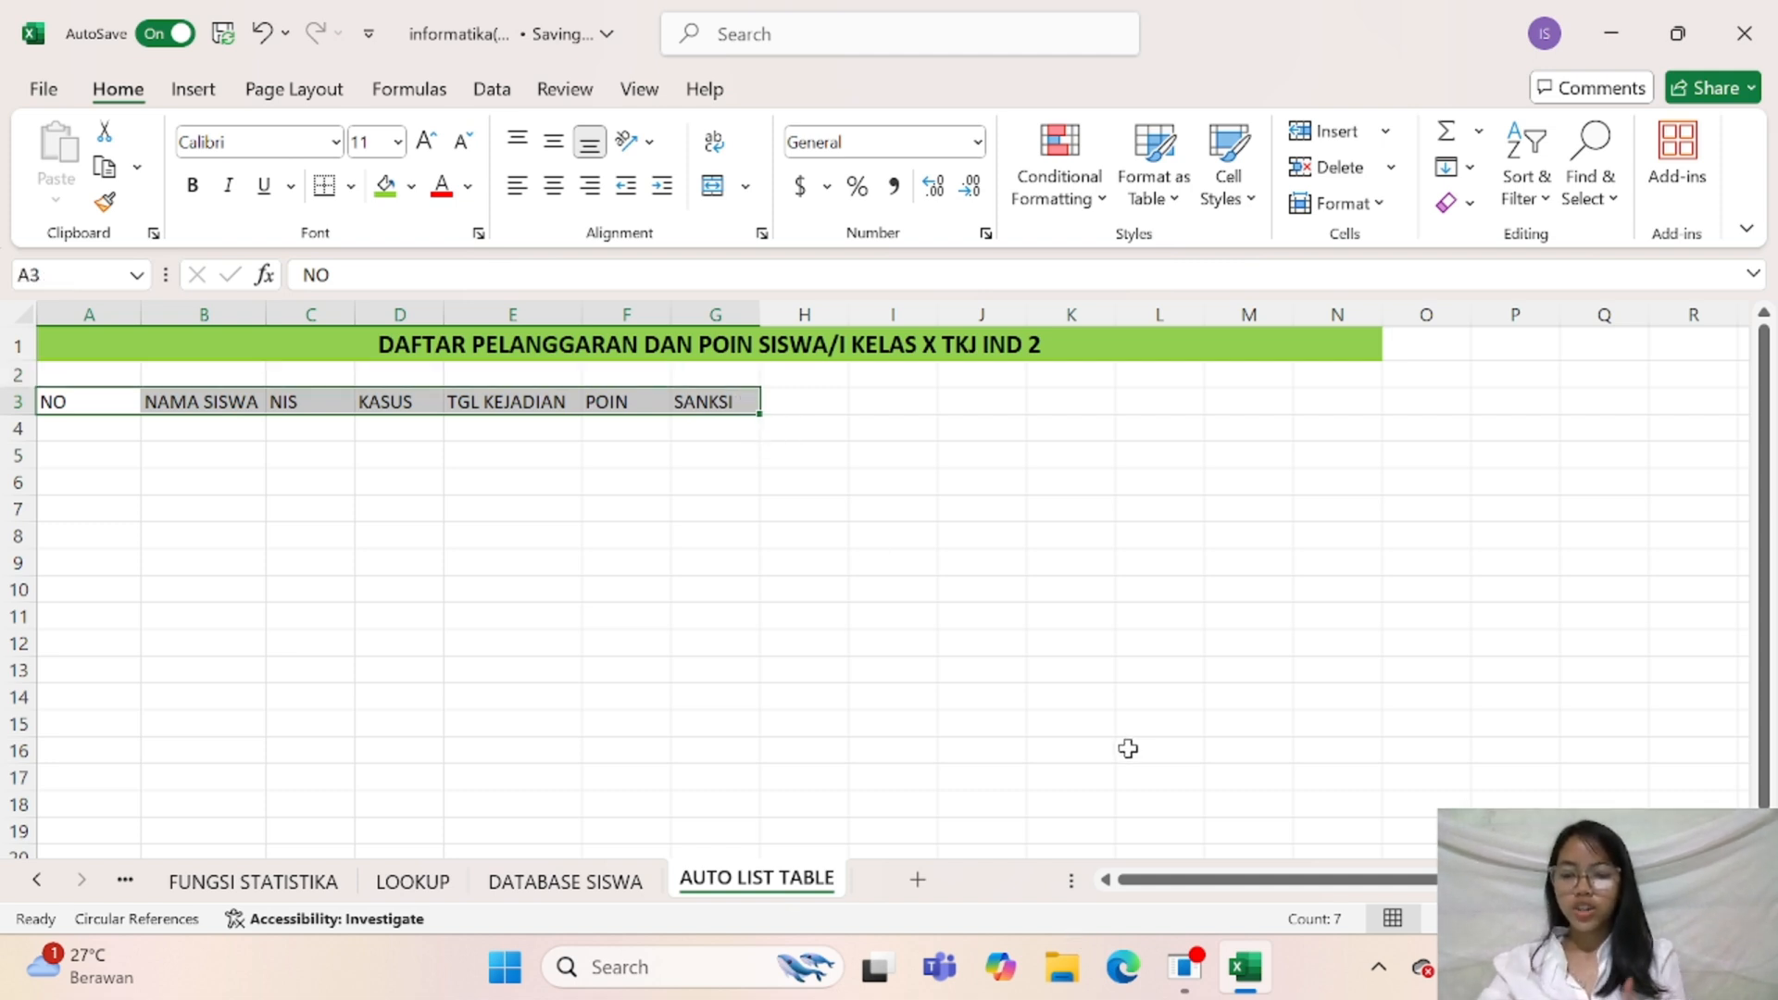
{"action": "key", "text": "ctrl+t"}
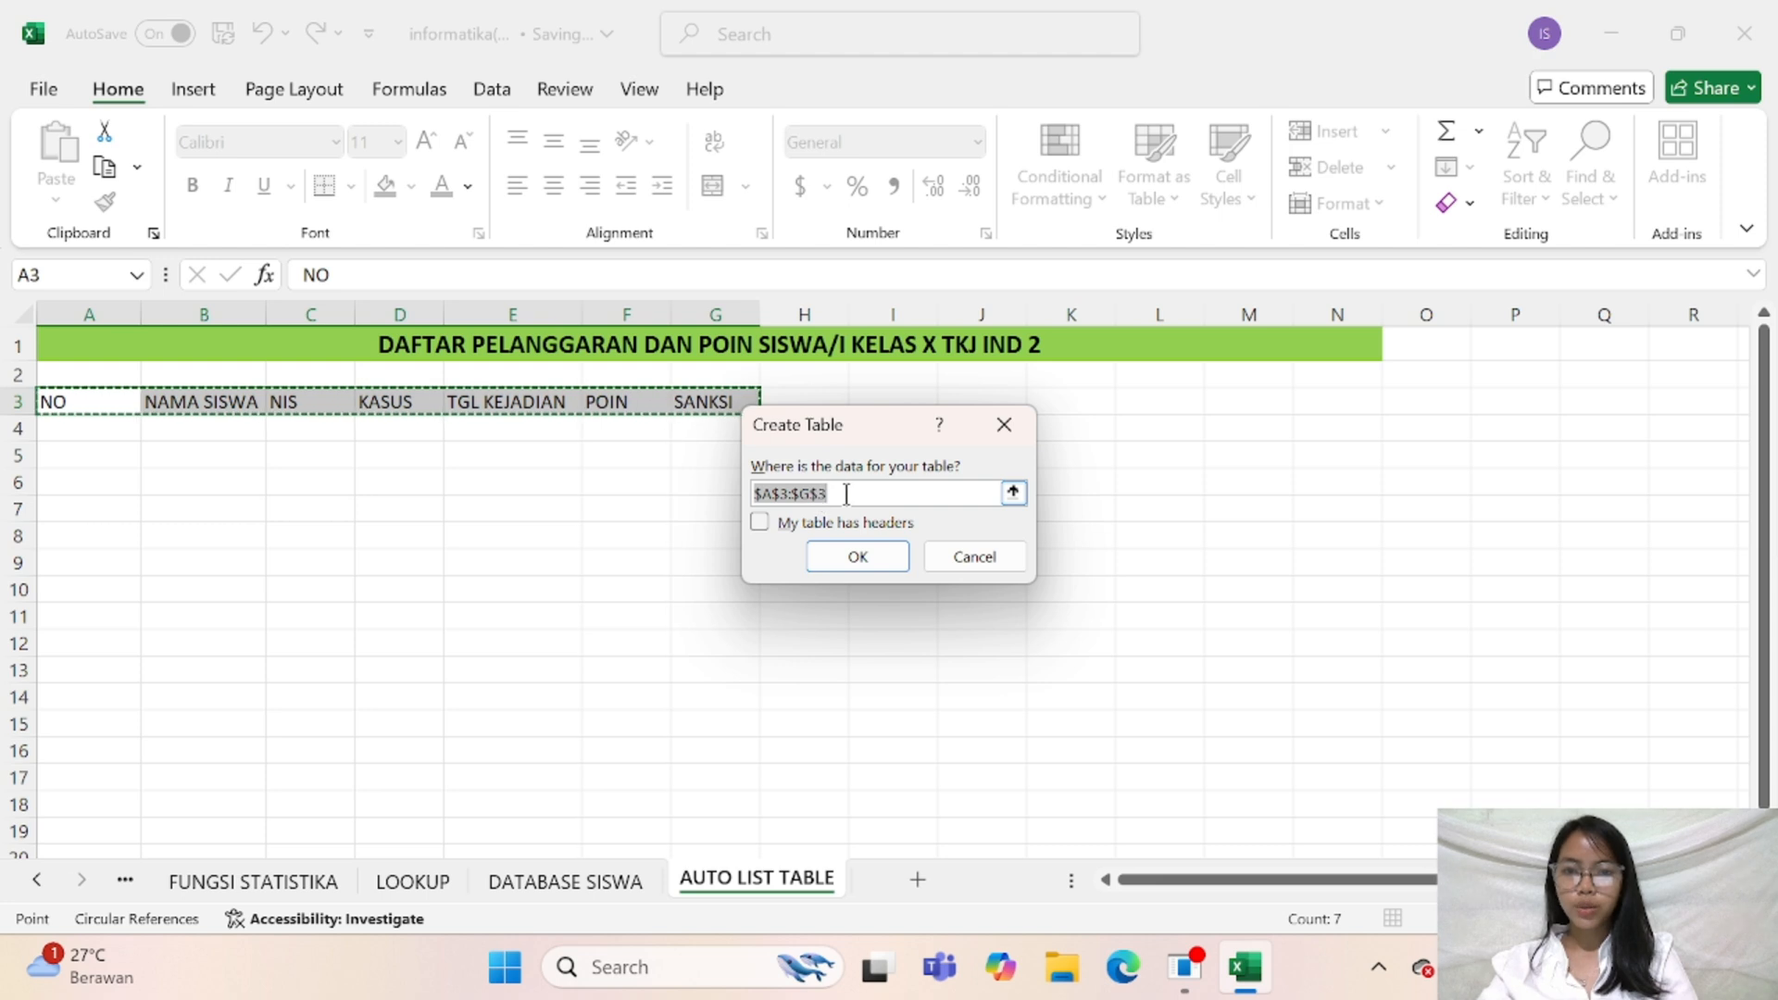
{"action": "left_click", "coordinate": [760, 523]}
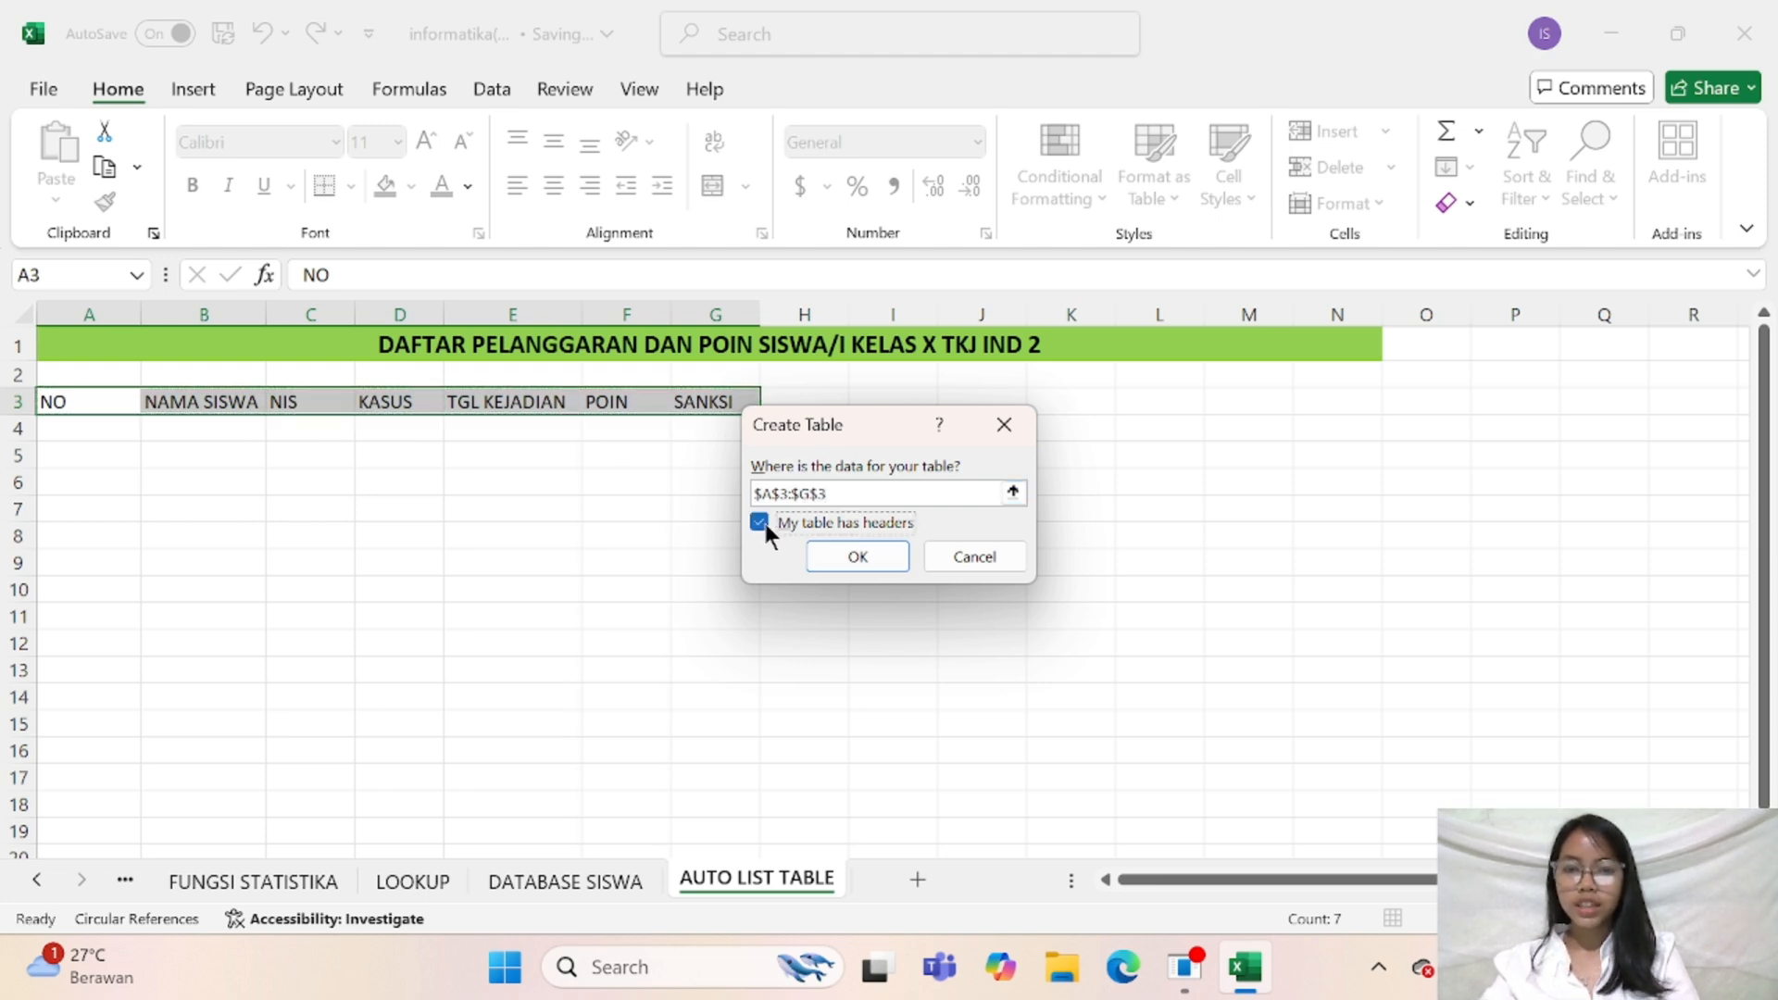
{"action": "left_click", "coordinate": [850, 557]}
{"action": "left_click", "coordinate": [817, 558]}
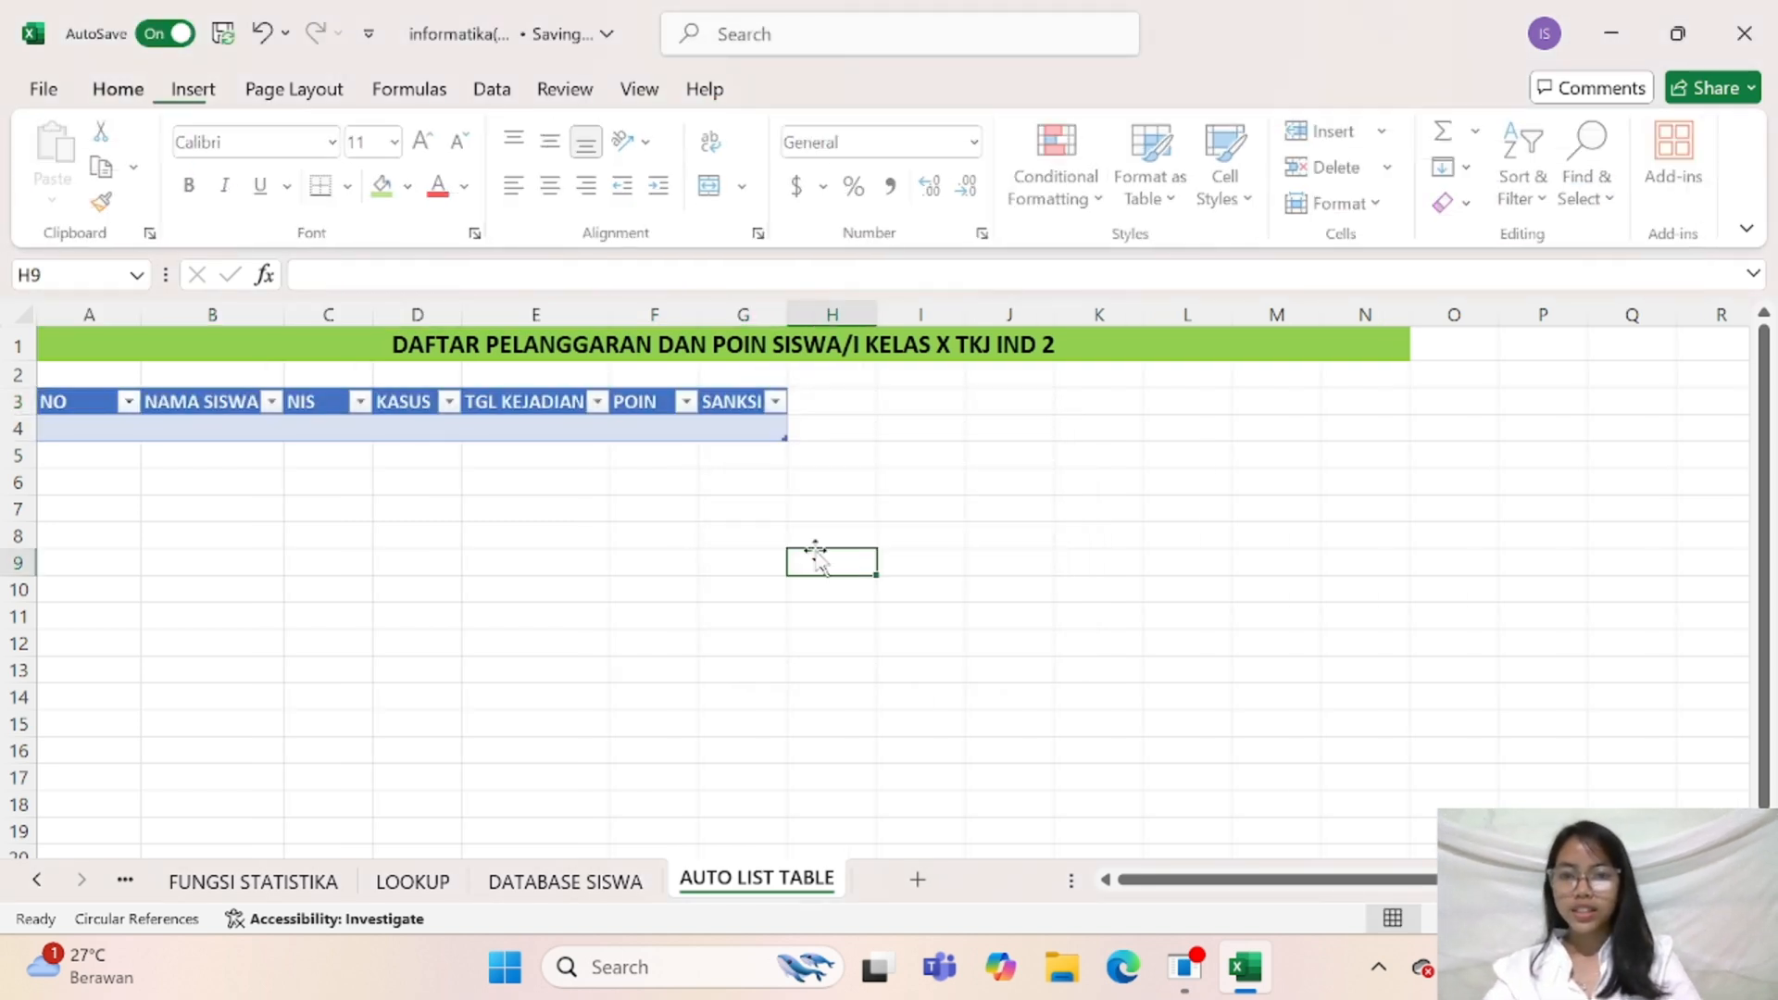
Extend the table downward so it covers the rows through row 45
{"action": "left_click", "coordinate": [101, 426]}
{"action": "left_click", "coordinate": [889, 436]}
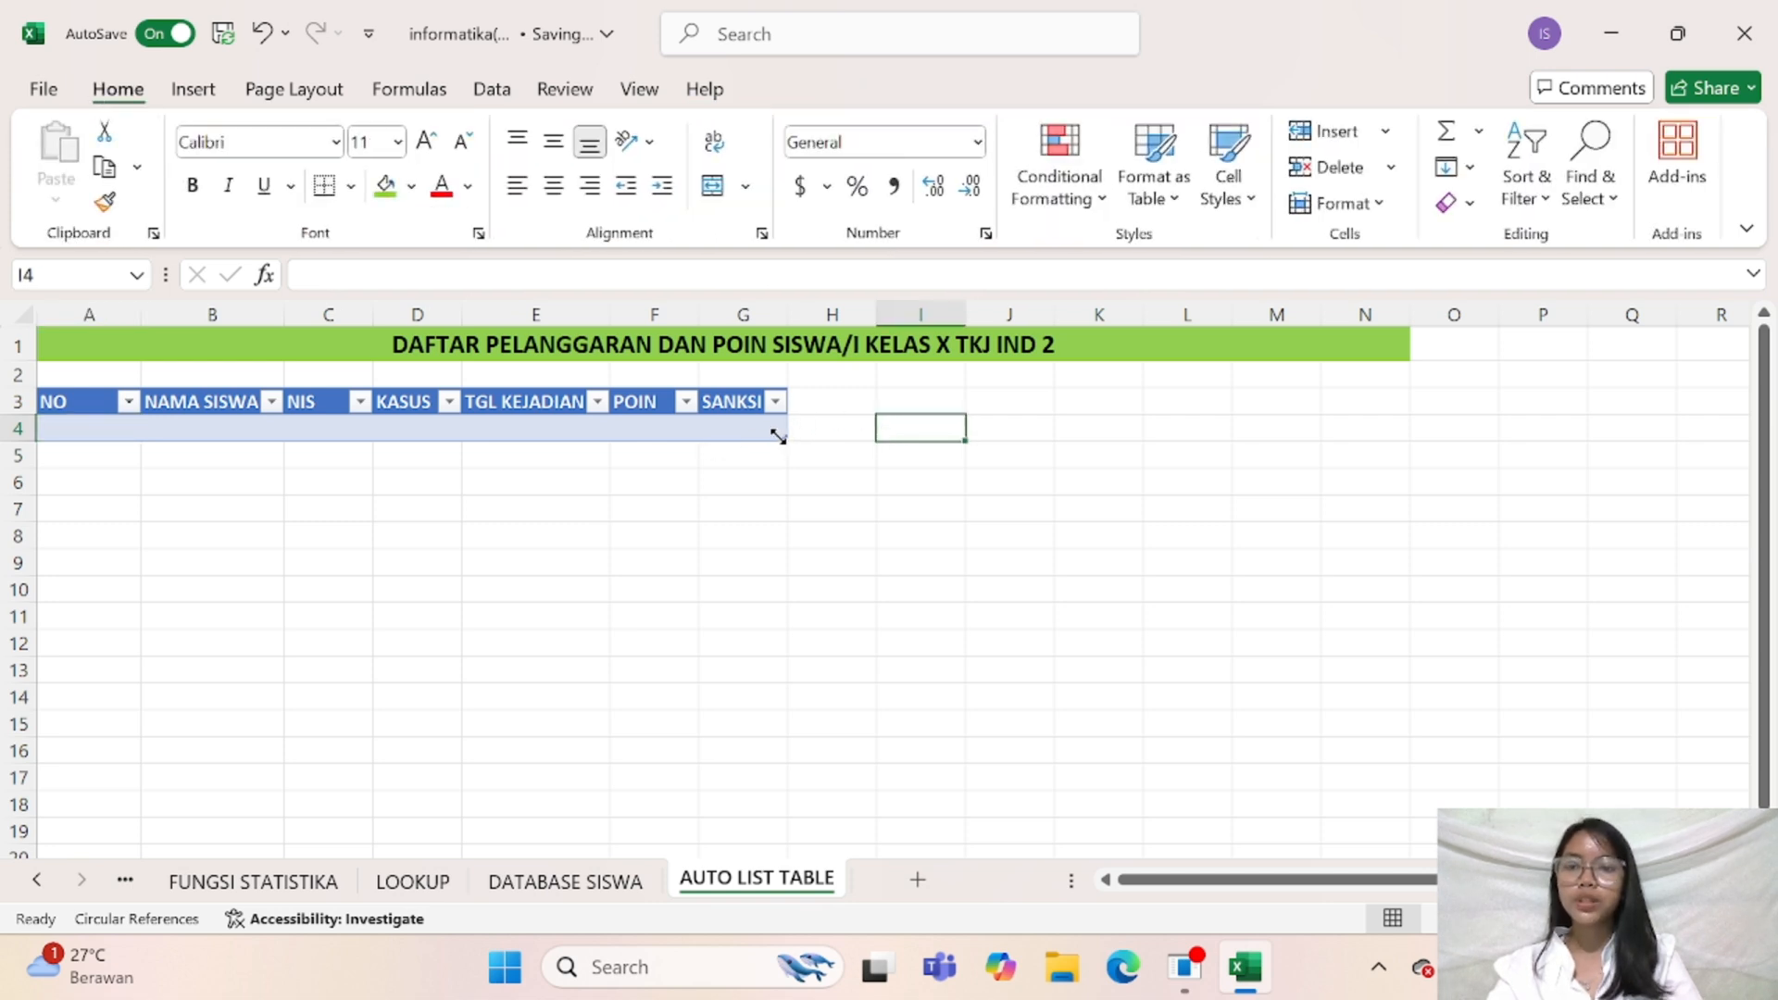
{"action": "left_click_drag", "start_coordinate": [778, 435], "coordinate": [690, 371]}
{"action": "scroll", "coordinate": [613, 572], "scroll_direction": "up", "scroll_amount": 14}
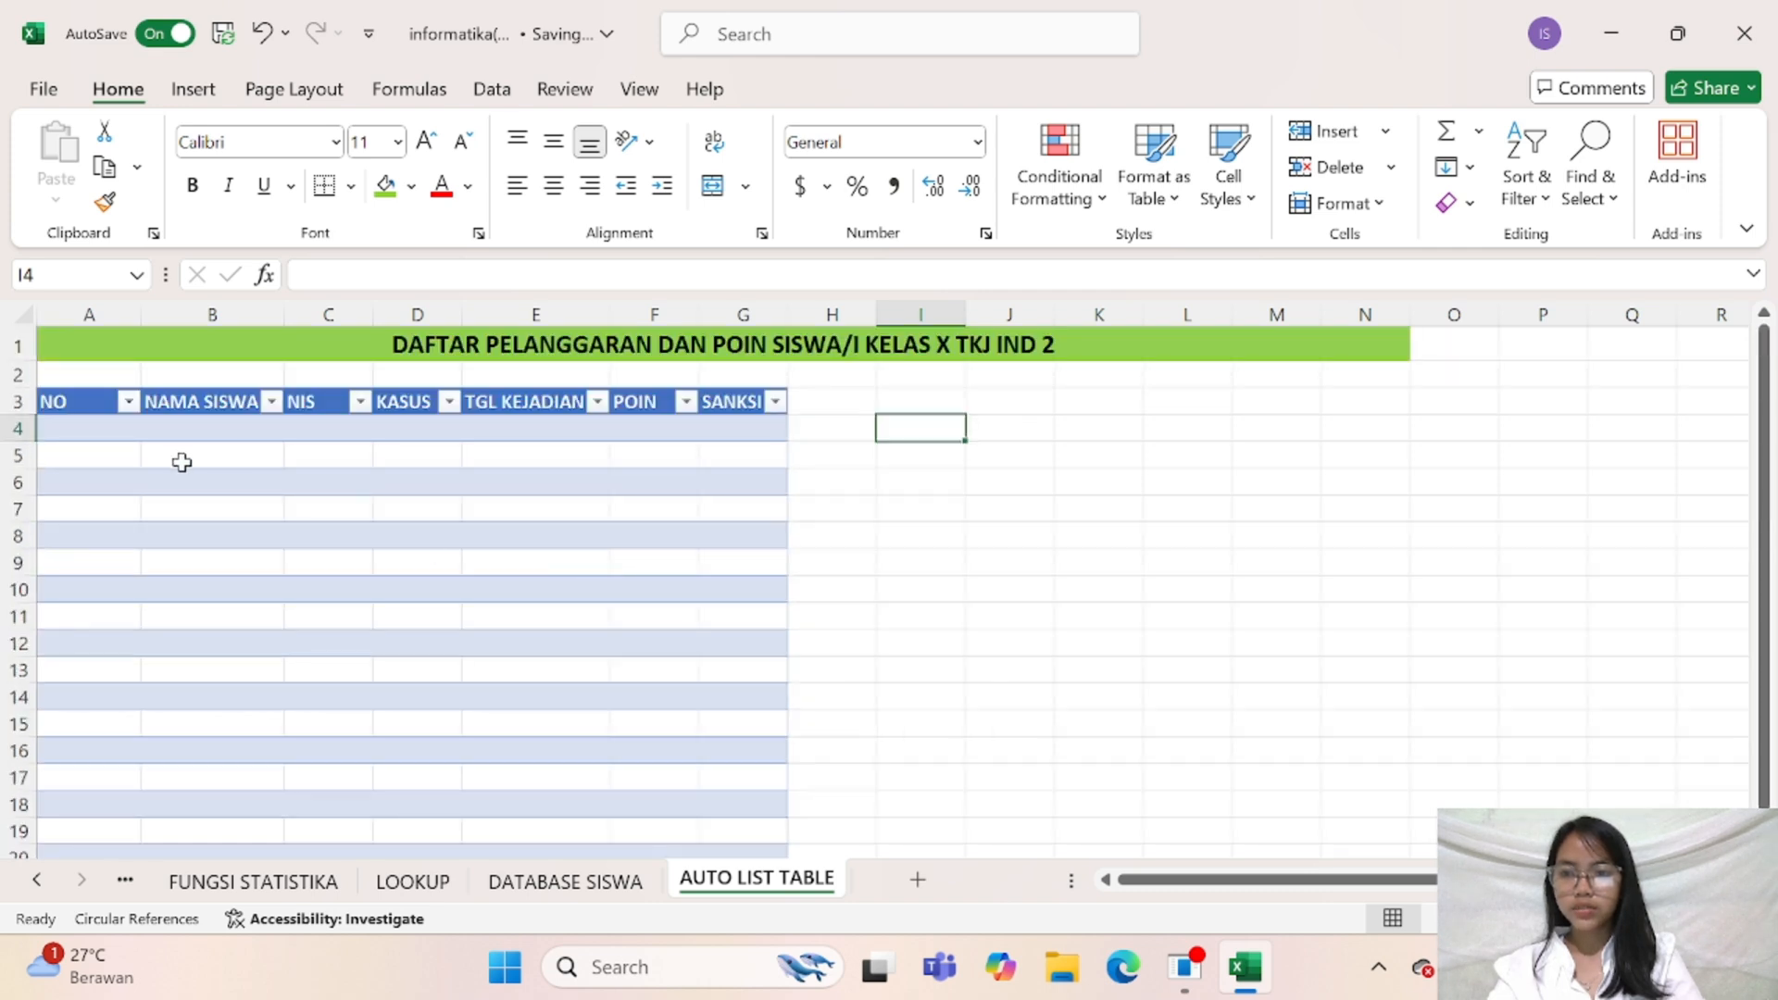
Enter the numbers 1, 2 and 3 in cells A4 to A6 of the NO column
{"action": "left_click", "coordinate": [120, 428]}
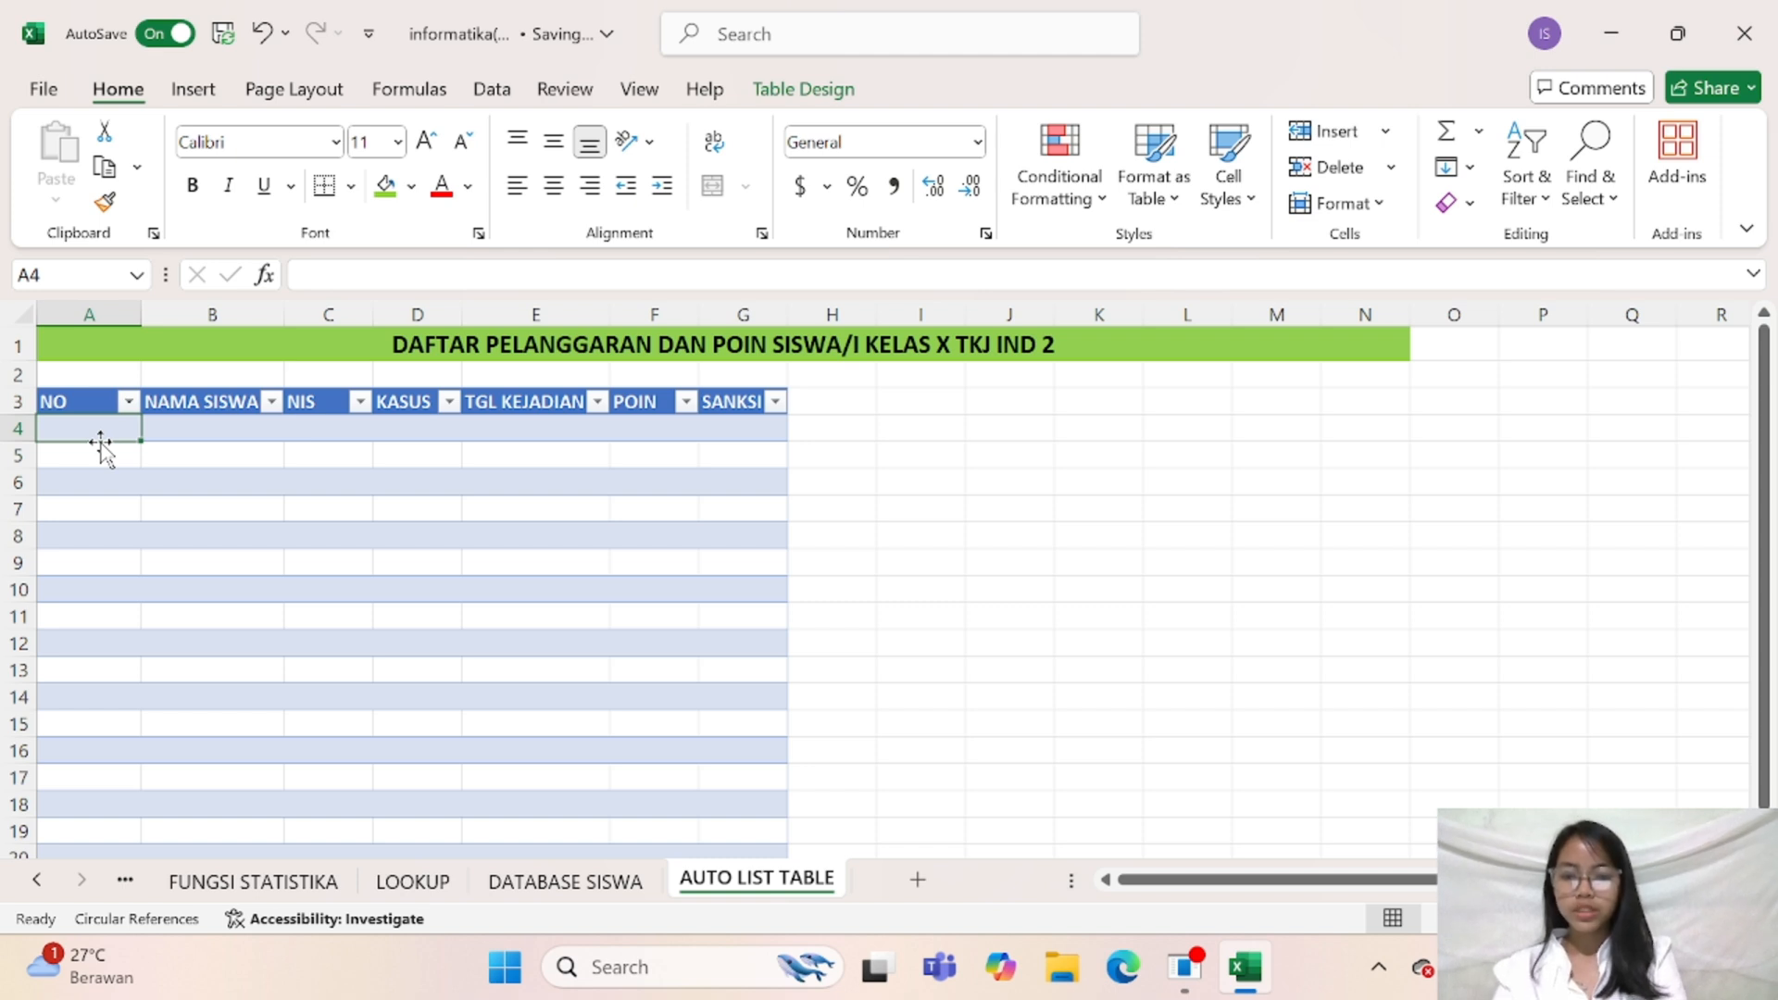
{"action": "type", "text": "1"}
{"action": "key", "text": "Return"}
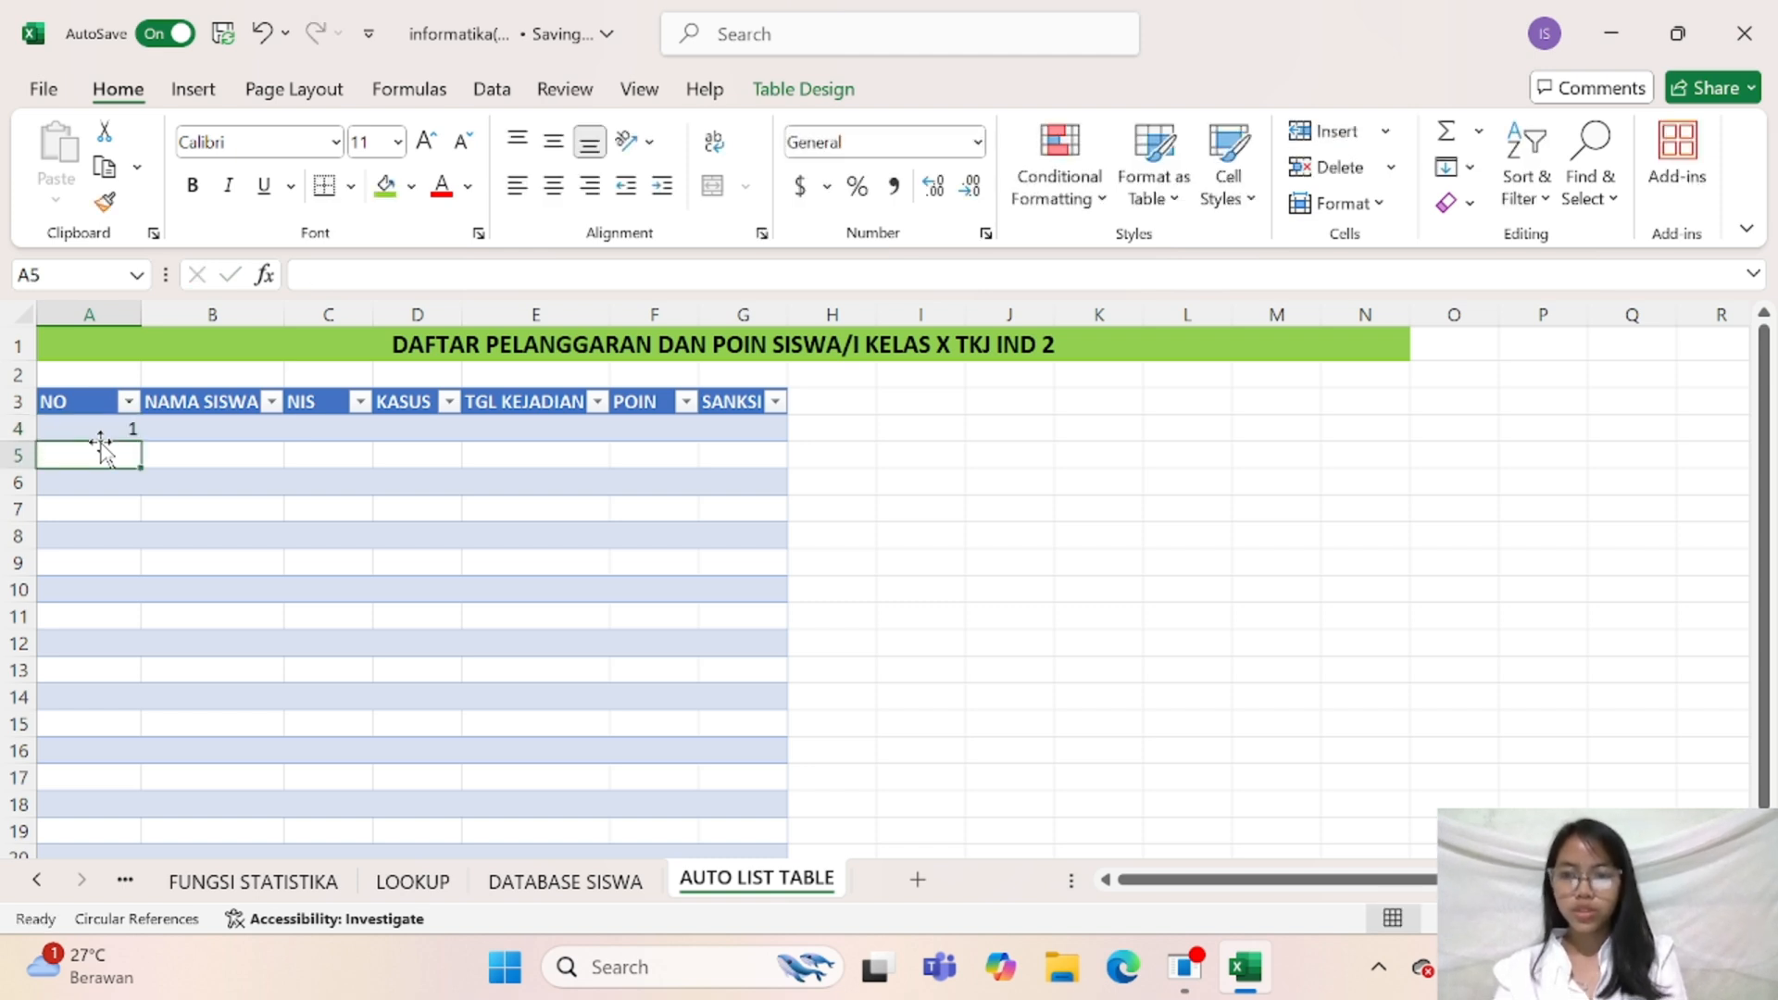
{"action": "type", "text": "2"}
{"action": "key", "text": "Return"}
{"action": "type", "text": "3"}
{"action": "key", "text": "Return"}
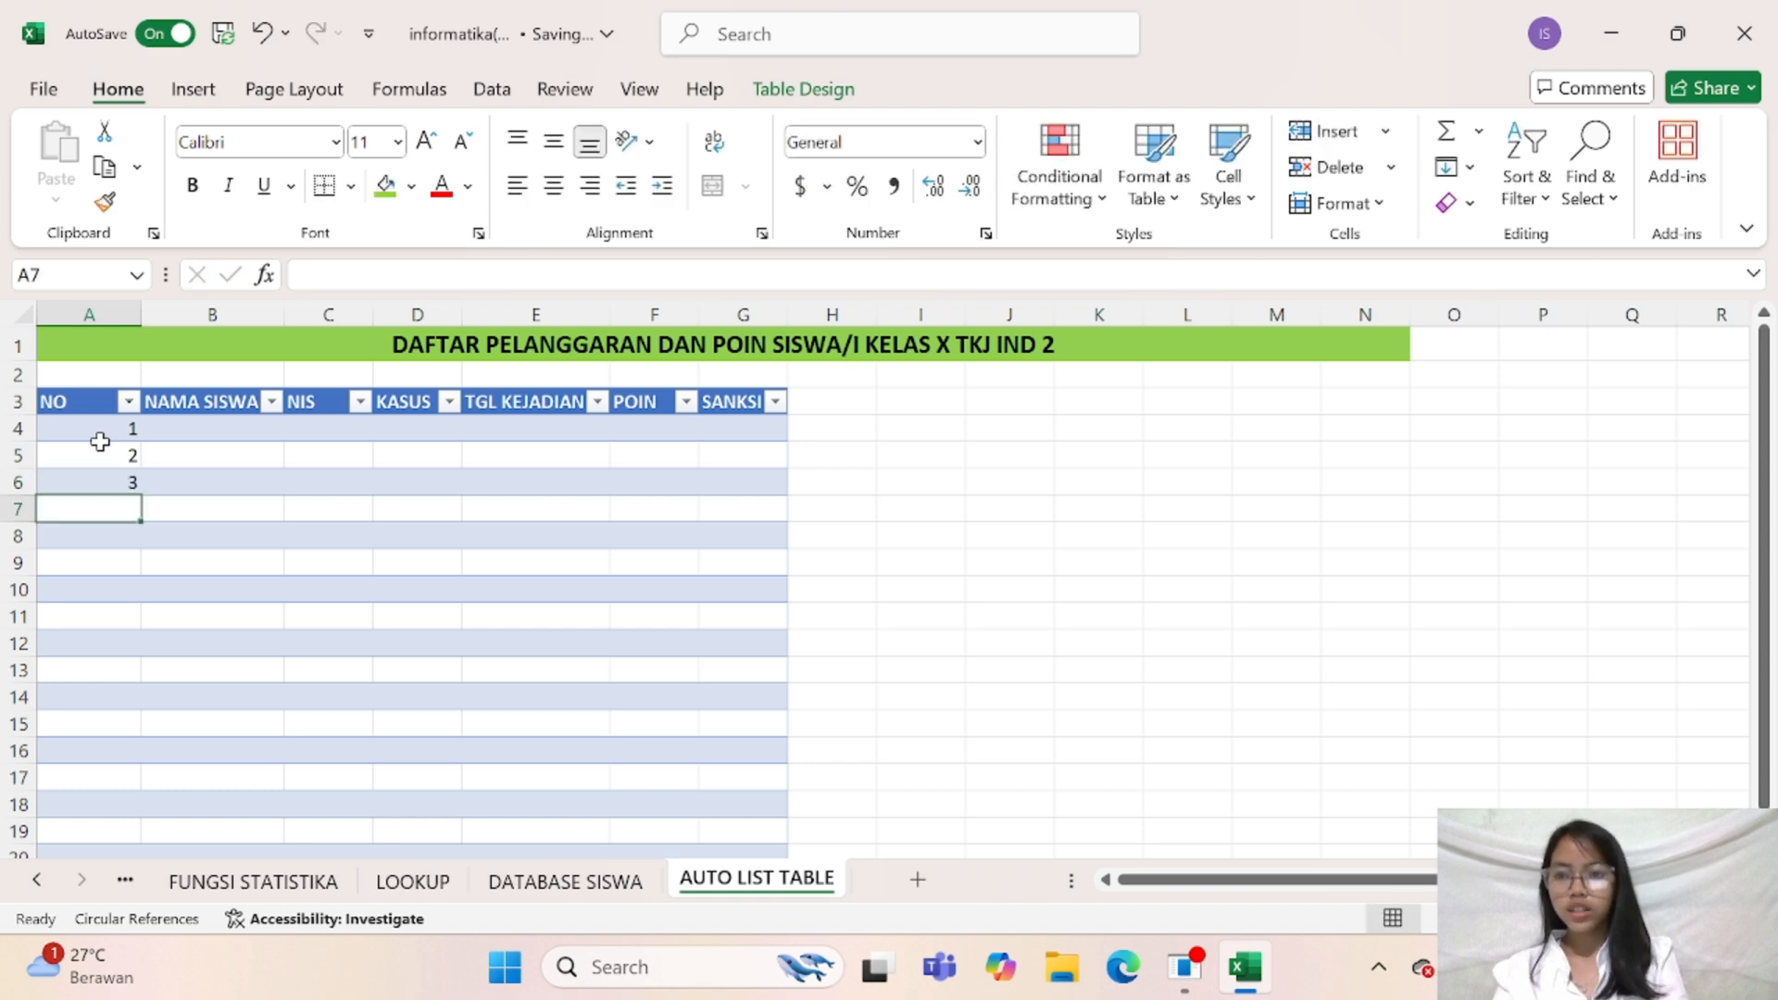
Fill the NO column with a consecutive number series from 1 to 30 in cells A4:A33
{"action": "left_click", "coordinate": [102, 433]}
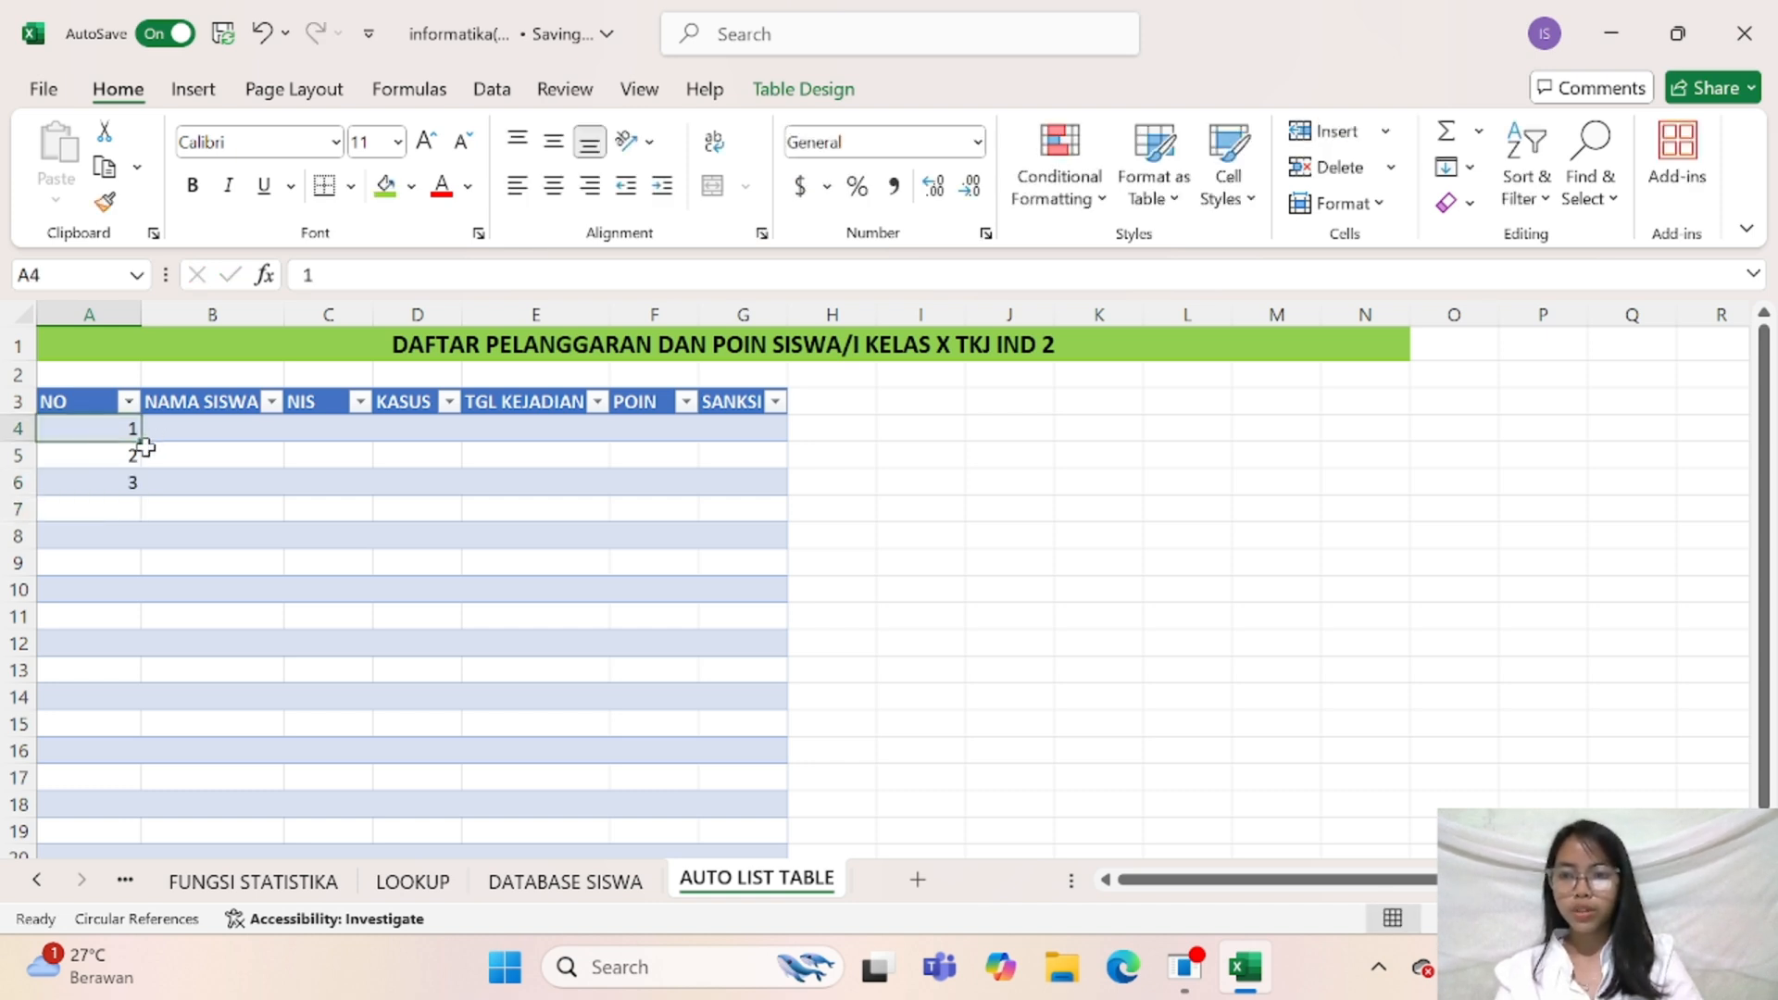
{"action": "left_click_drag", "start_coordinate": [130, 436], "coordinate": [129, 764]}
{"action": "left_click_drag", "start_coordinate": [128, 773], "coordinate": [129, 771]}
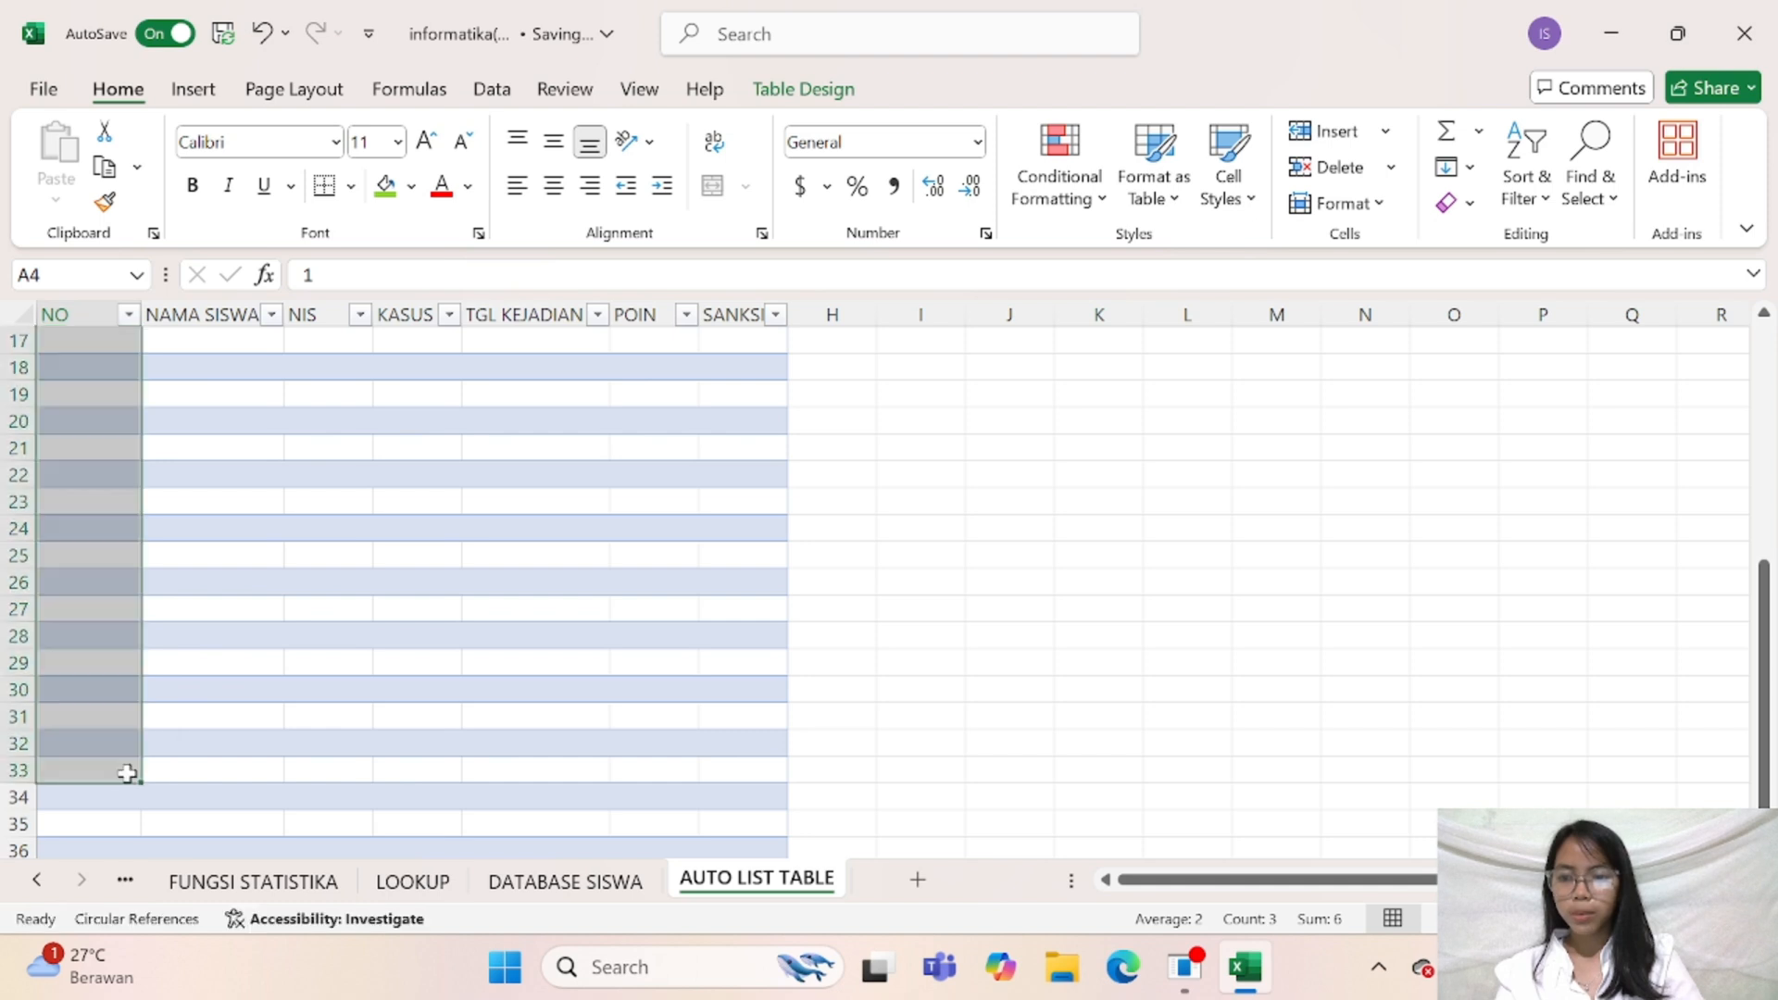
{"action": "scroll", "coordinate": [134, 836], "scroll_direction": "down", "scroll_amount": 5}
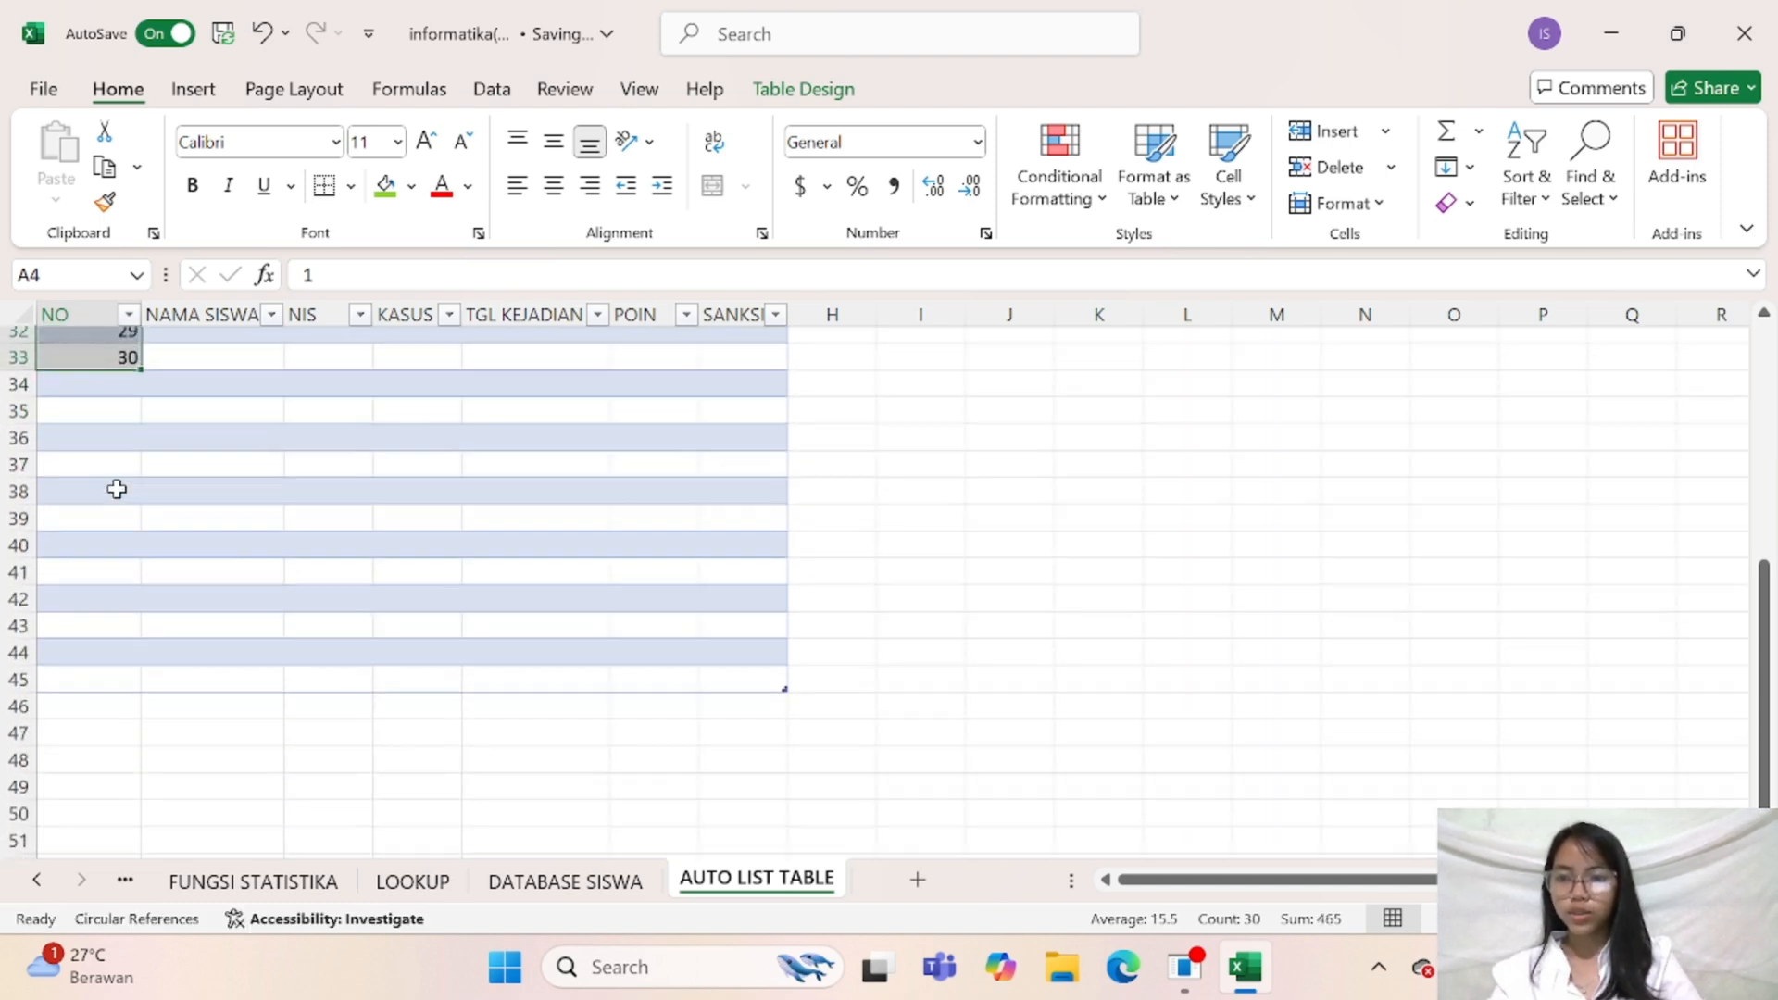
{"action": "scroll", "coordinate": [111, 463], "scroll_direction": "up", "scroll_amount": 4}
{"action": "left_click_drag", "start_coordinate": [107, 440], "coordinate": [300, 509]}
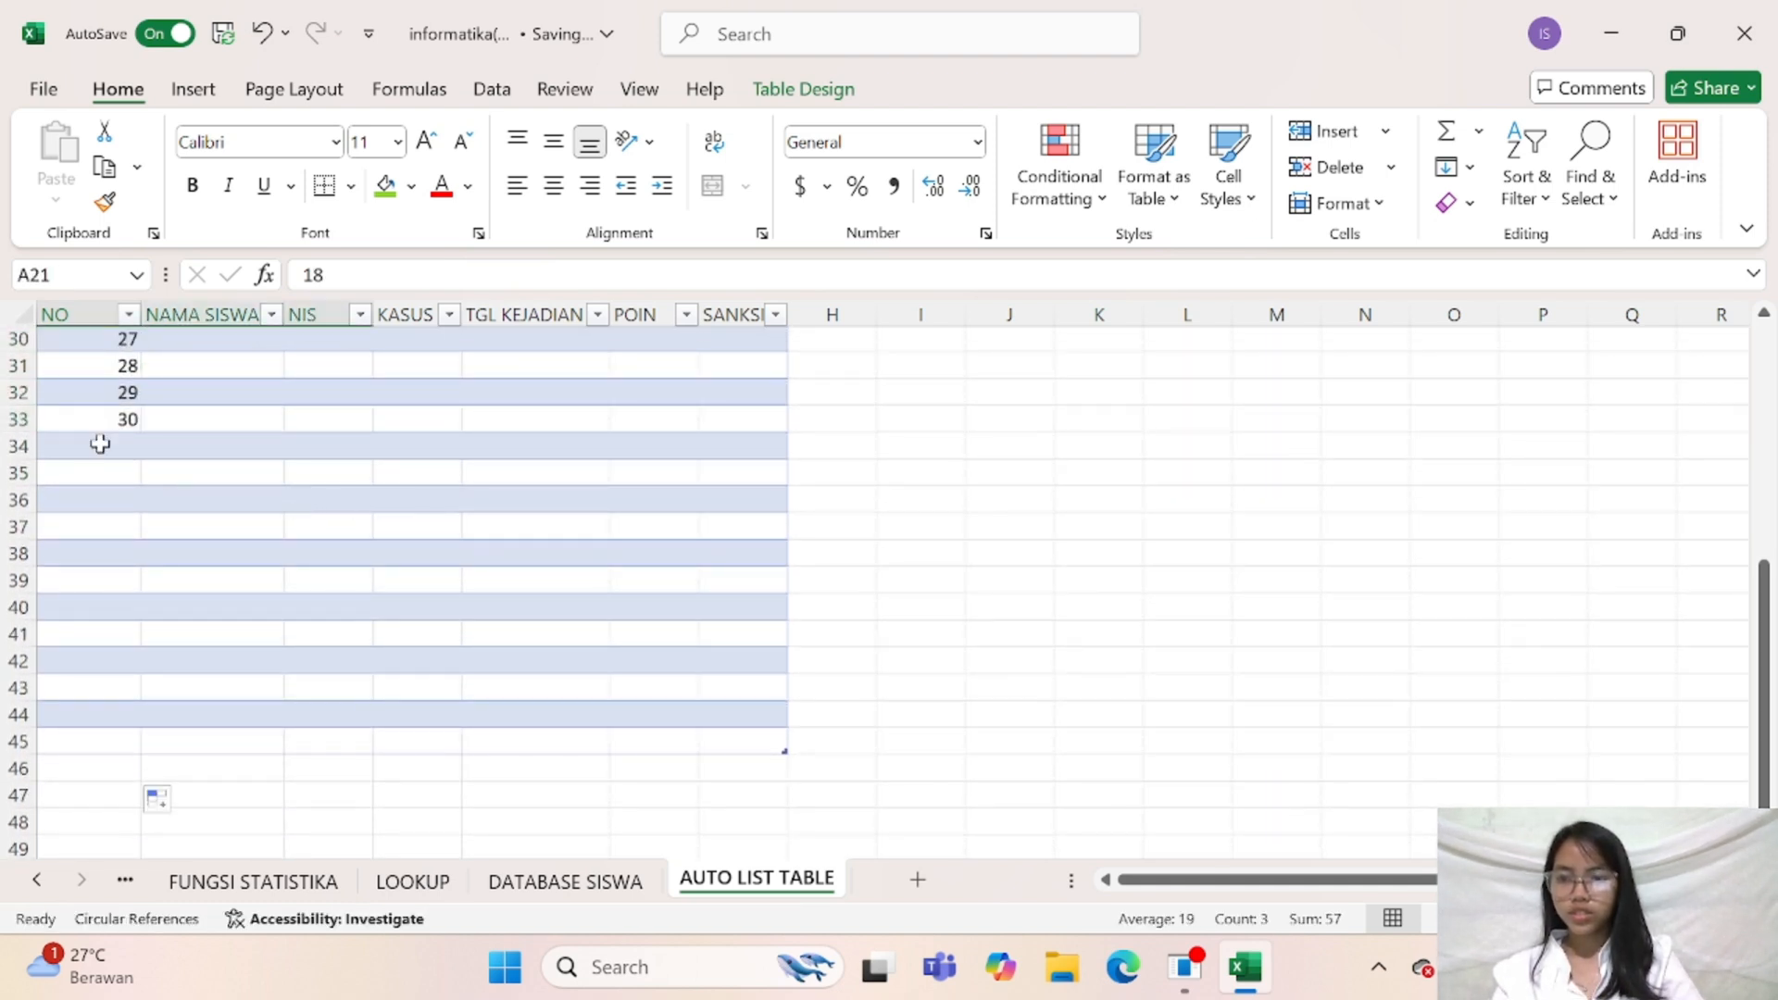
{"action": "left_click_drag", "start_coordinate": [99, 445], "coordinate": [623, 718]}
{"action": "left_click", "coordinate": [623, 719]}
{"action": "double_click", "coordinate": [731, 635]}
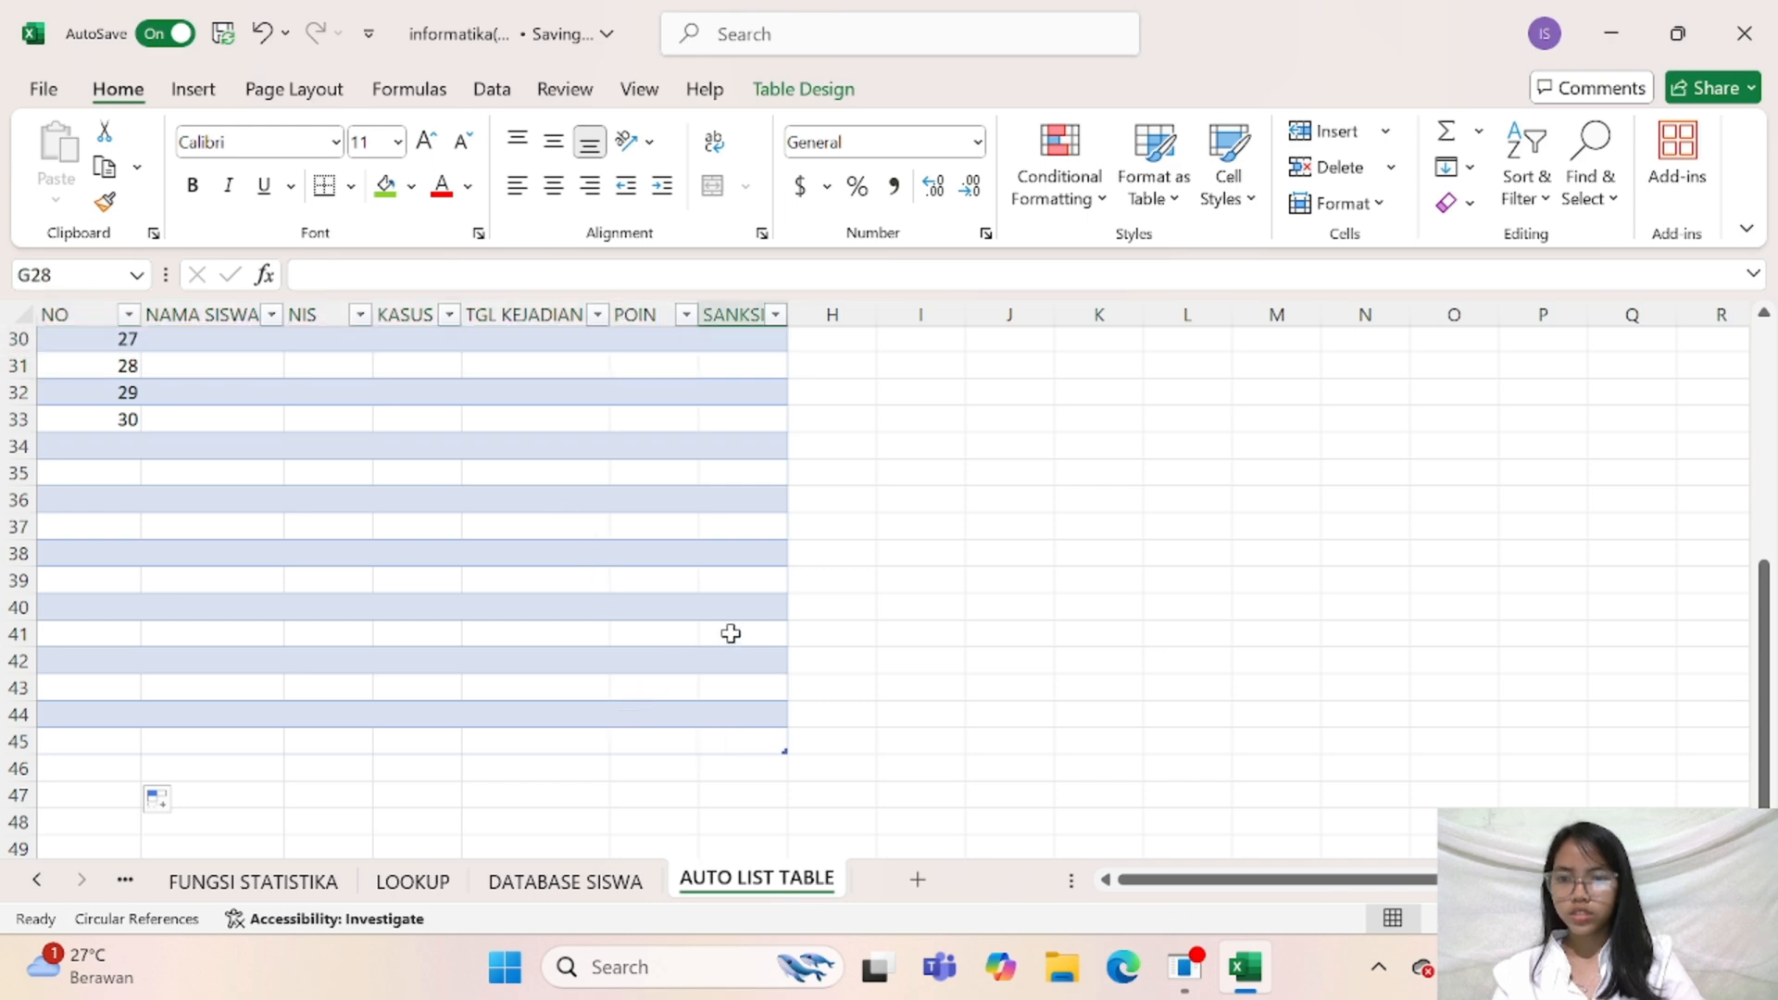
{"action": "left_click", "coordinate": [603, 722]}
{"action": "scroll", "coordinate": [604, 721], "scroll_direction": "up", "scroll_amount": 10}
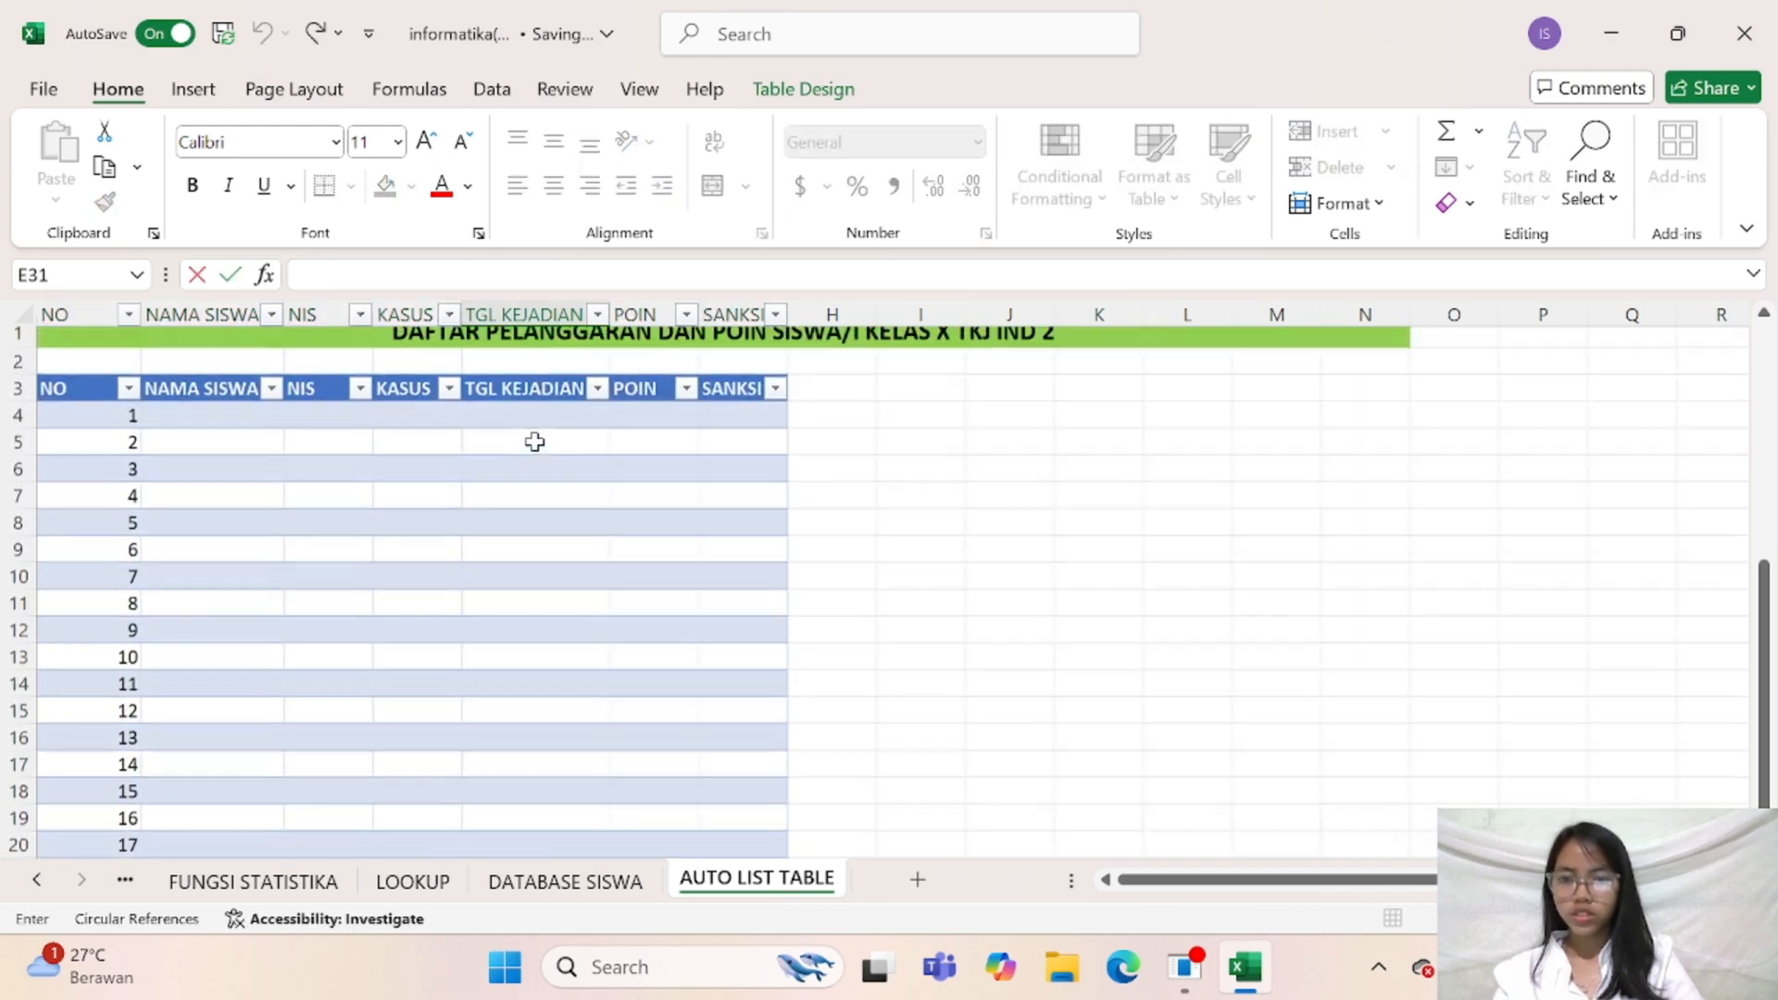
Delete table rows 24 to 44, covering numbers 21 to 30 and the empty rows below them
{"action": "left_click", "coordinate": [576, 874]}
{"action": "left_click", "coordinate": [709, 872]}
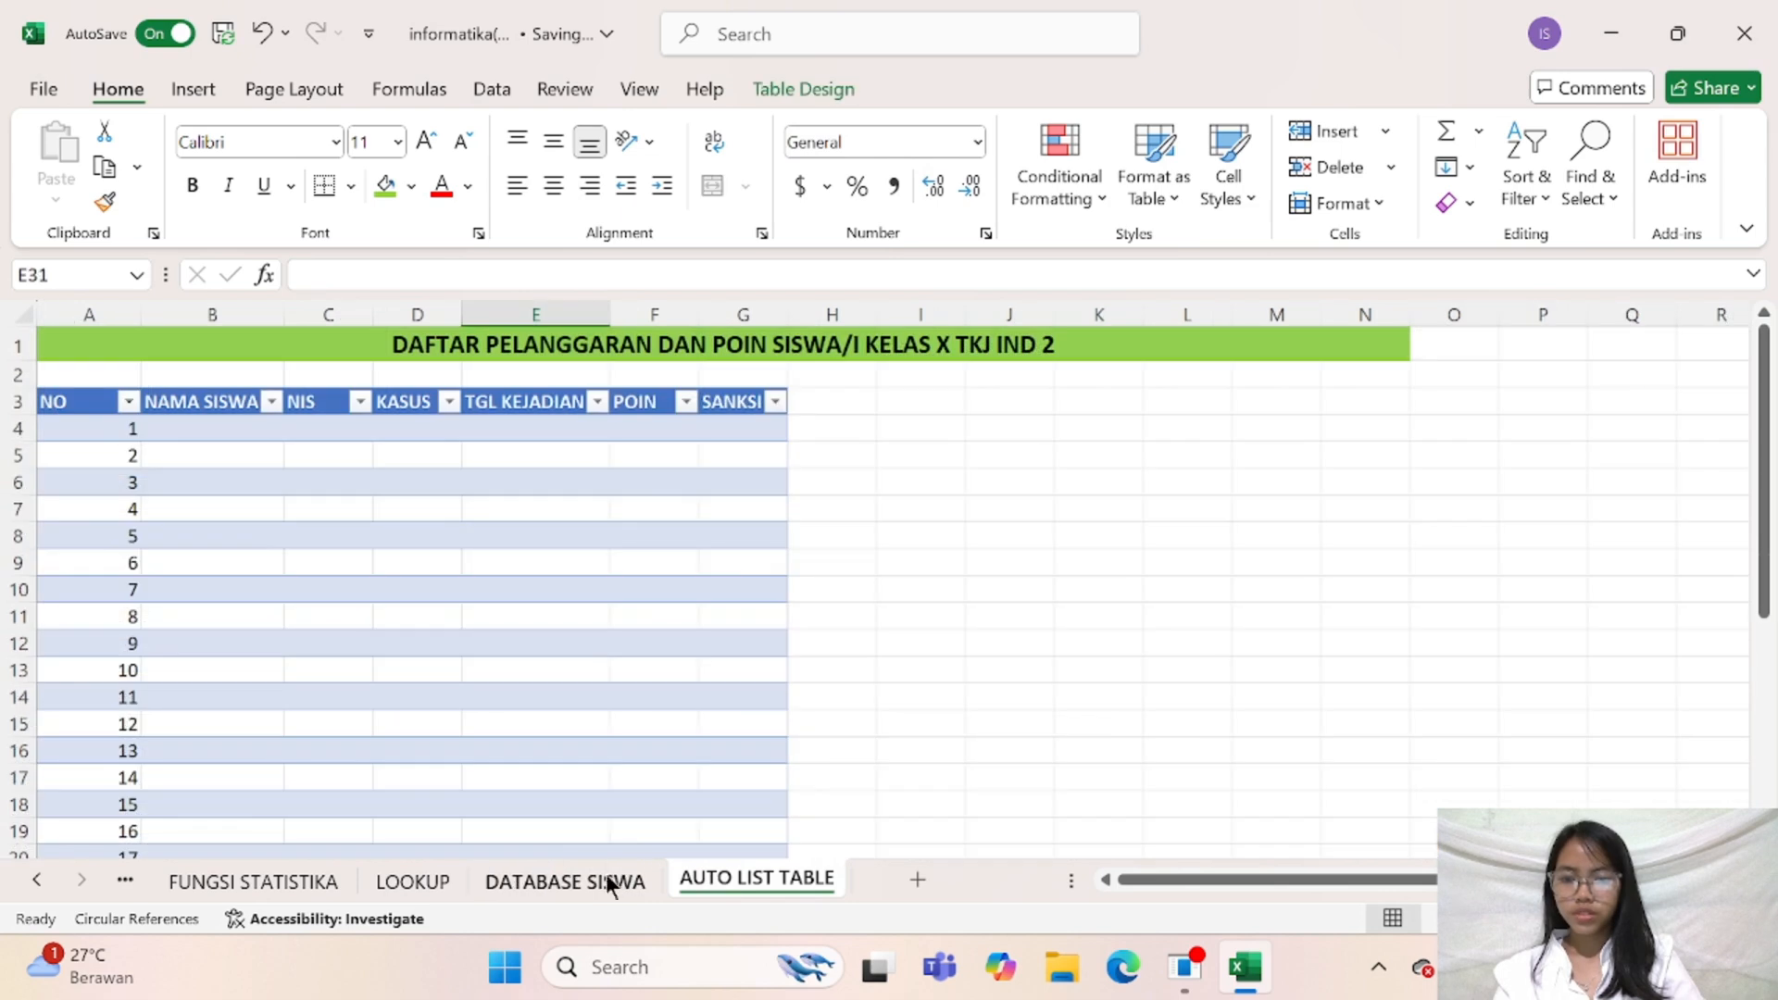
{"action": "left_click", "coordinate": [604, 876]}
{"action": "left_click", "coordinate": [710, 876]}
{"action": "scroll", "coordinate": [637, 790], "scroll_direction": "down", "scroll_amount": 18}
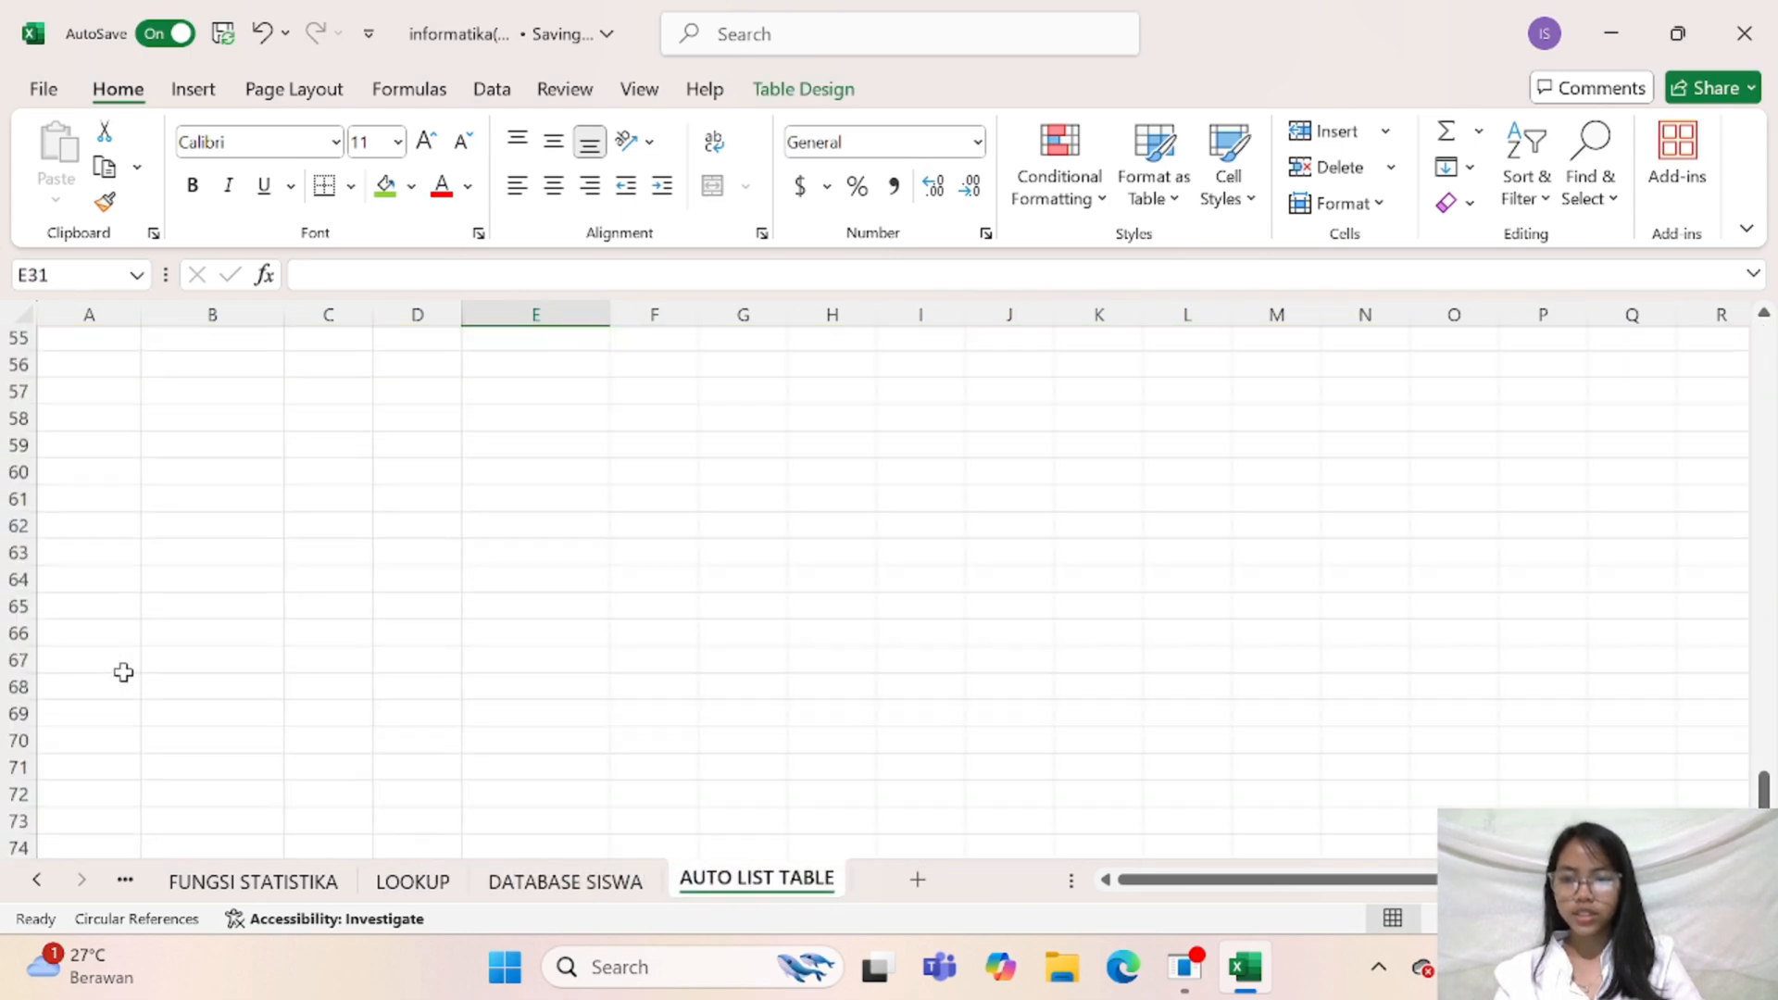
{"action": "scroll", "coordinate": [123, 671], "scroll_direction": "up", "scroll_amount": 9}
{"action": "scroll", "coordinate": [126, 633], "scroll_direction": "up", "scroll_amount": 4}
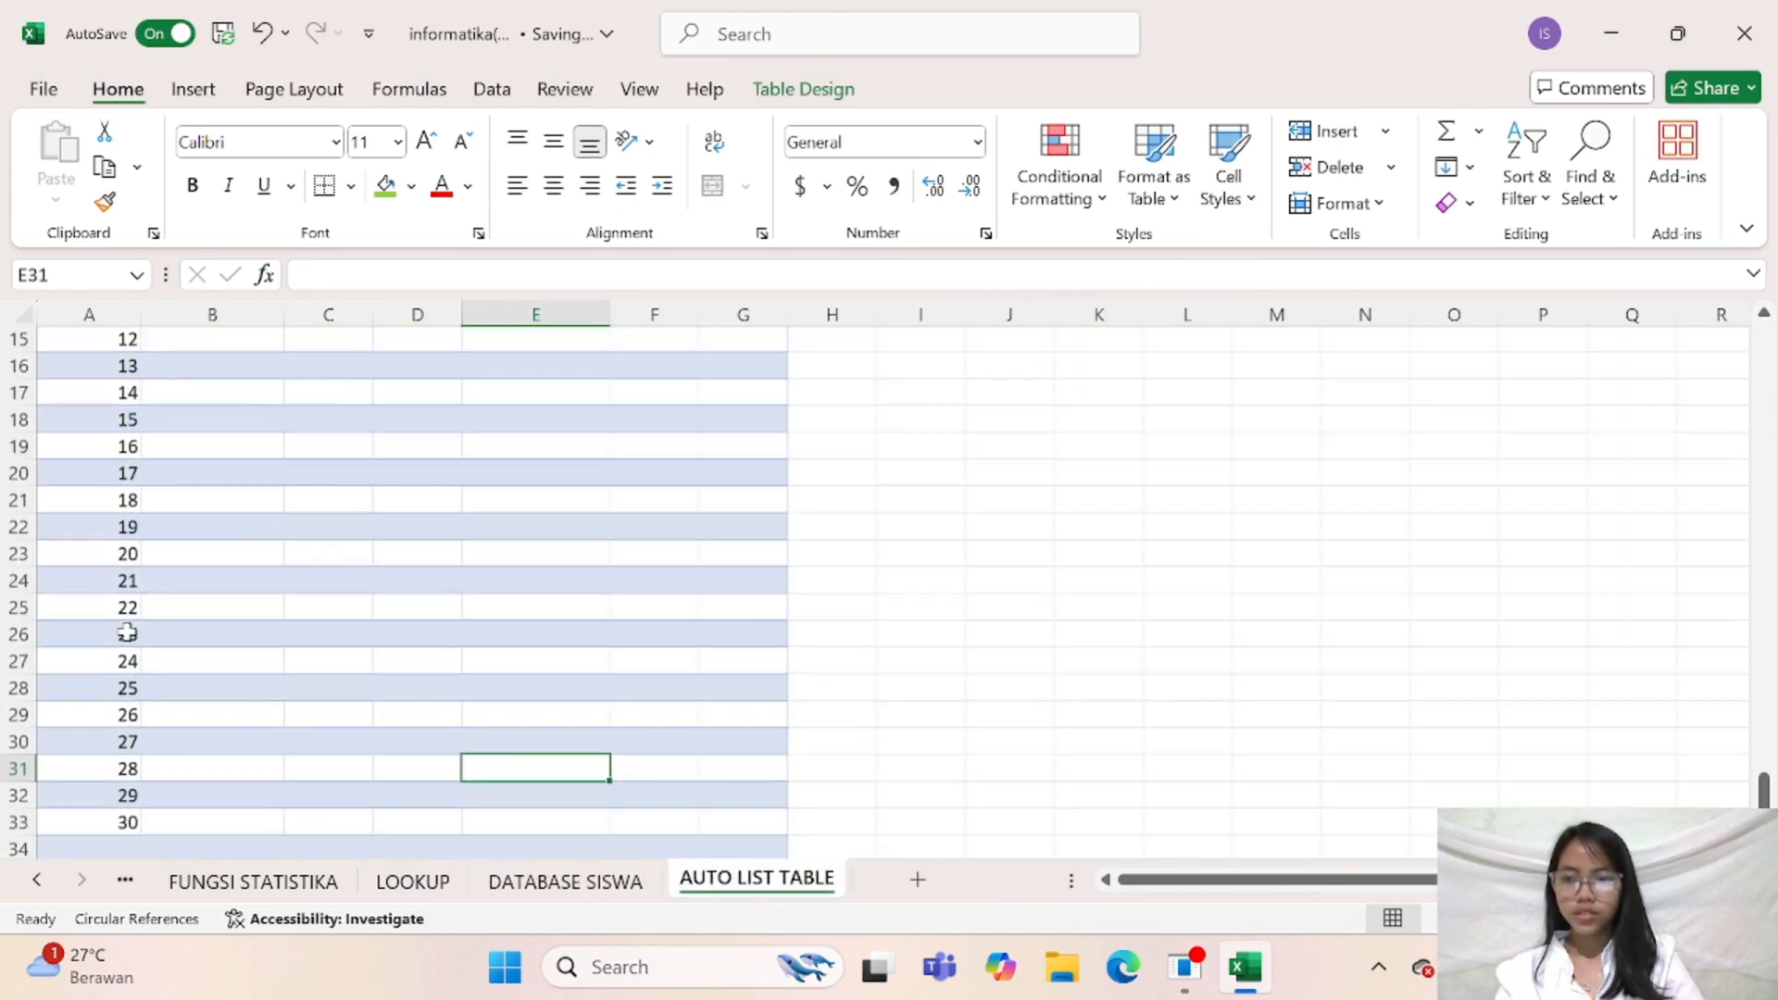
{"action": "left_click_drag", "start_coordinate": [111, 584], "coordinate": [753, 765]}
{"action": "right_click", "coordinate": [678, 714]}
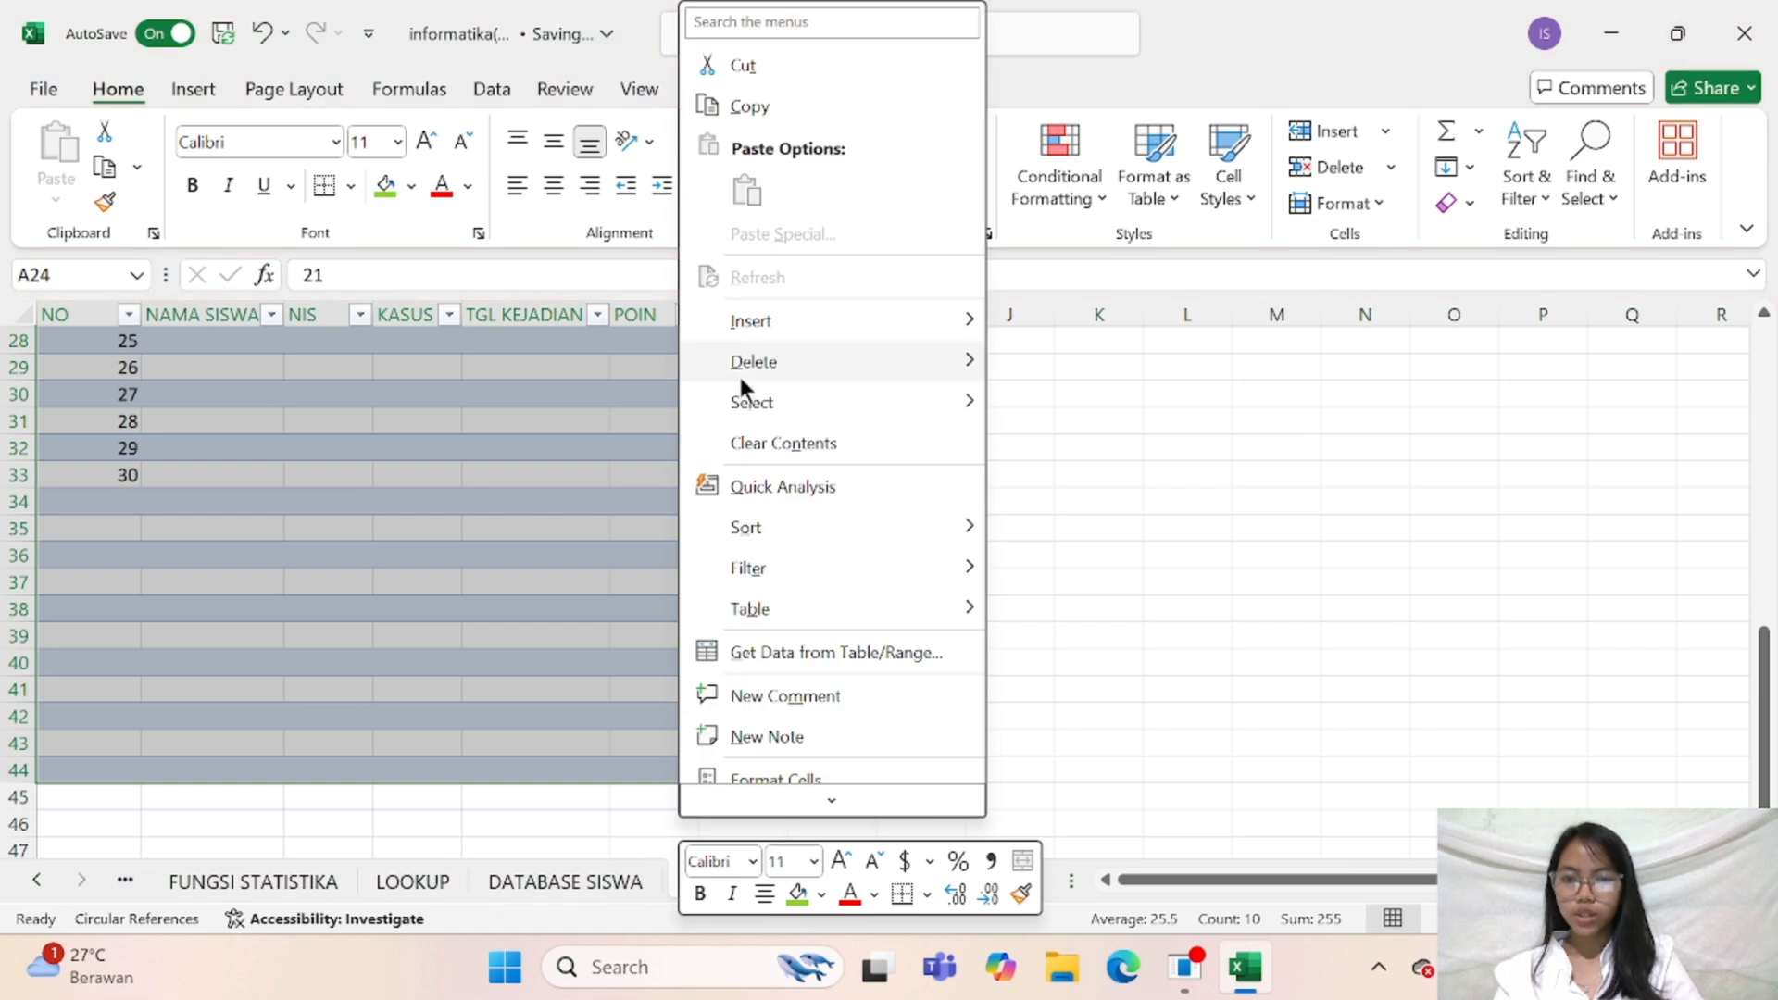
{"action": "mouse_move", "coordinate": [741, 369]}
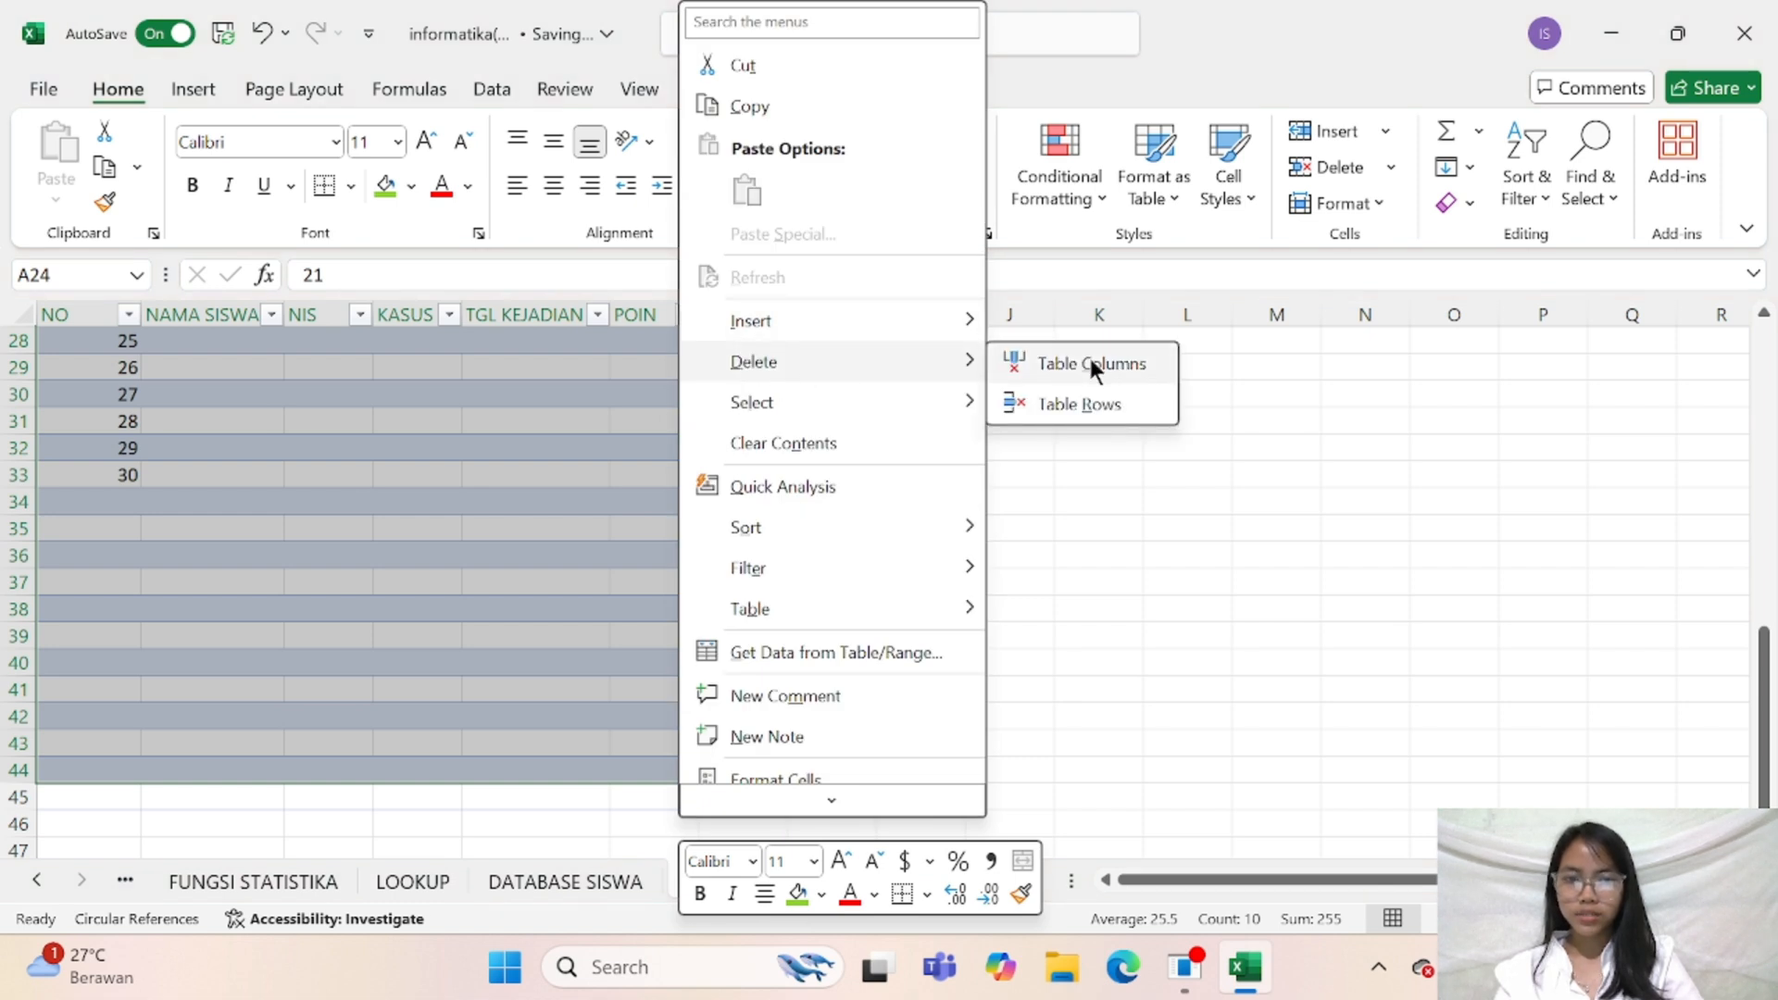
{"action": "left_click", "coordinate": [1079, 400]}
{"action": "left_click", "coordinate": [912, 667]}
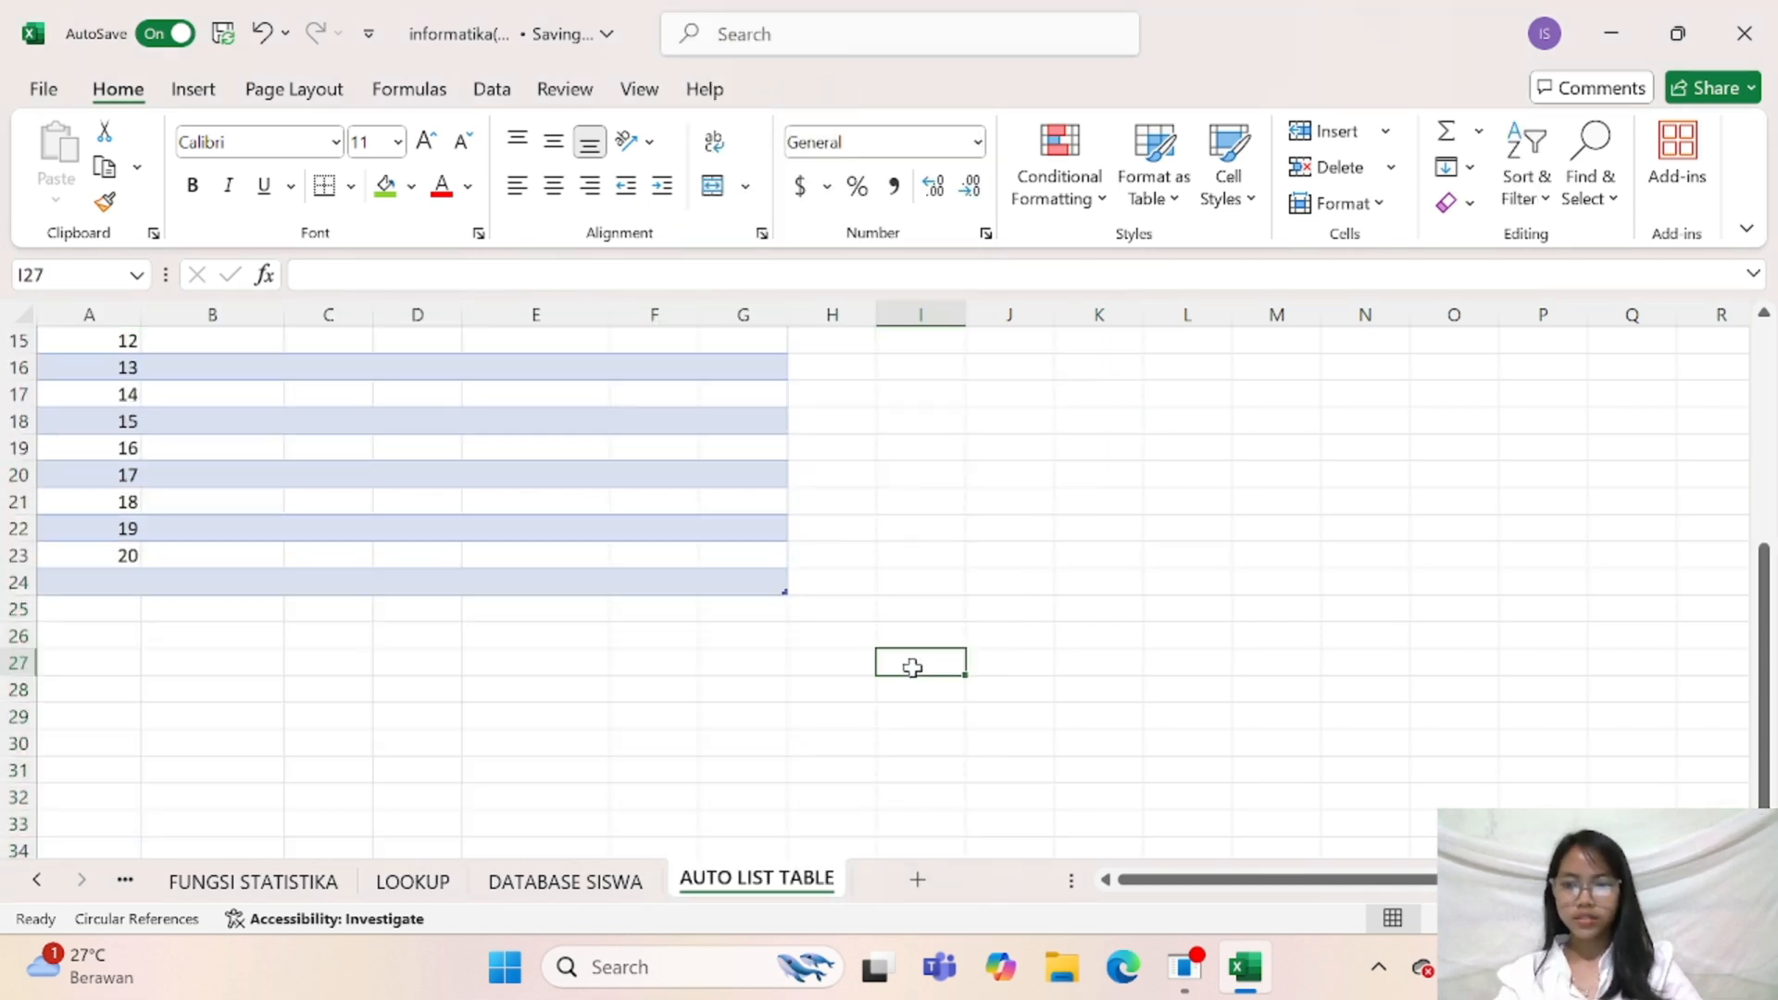
Delete the leftover empty row 24 below number 20
{"action": "left_click", "coordinate": [509, 584]}
{"action": "left_click_drag", "start_coordinate": [92, 592], "coordinate": [708, 597]}
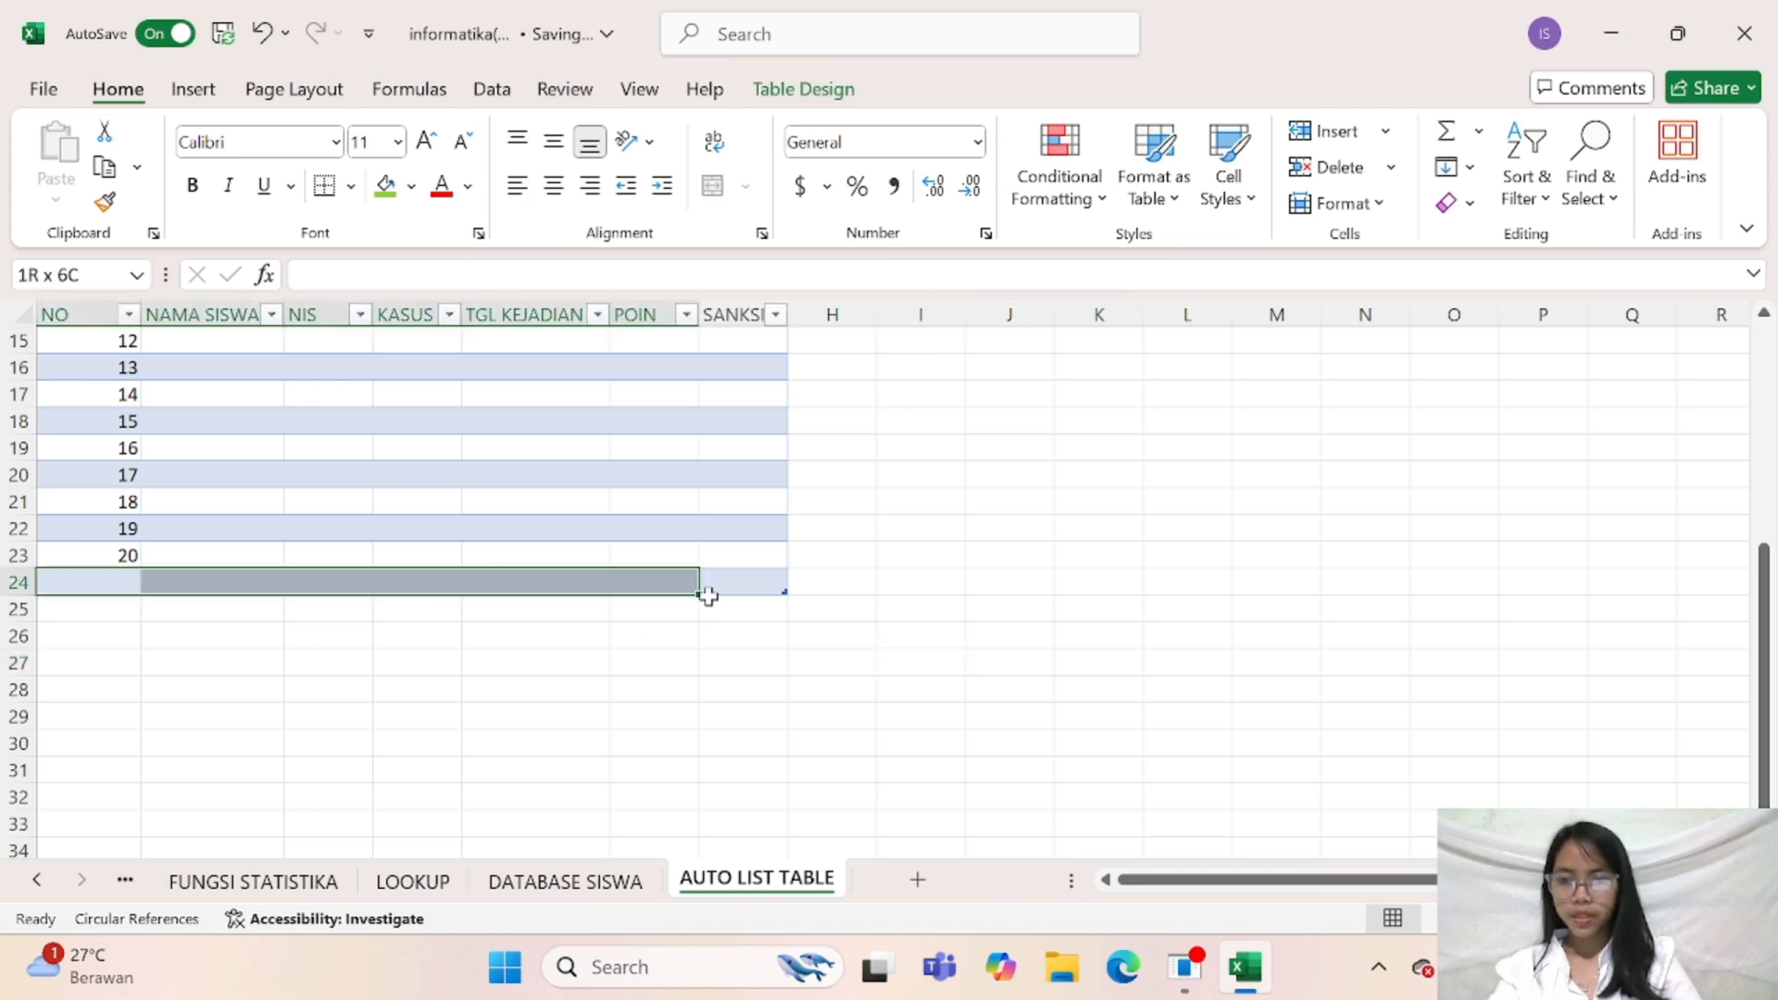
{"action": "right_click", "coordinate": [15, 580]}
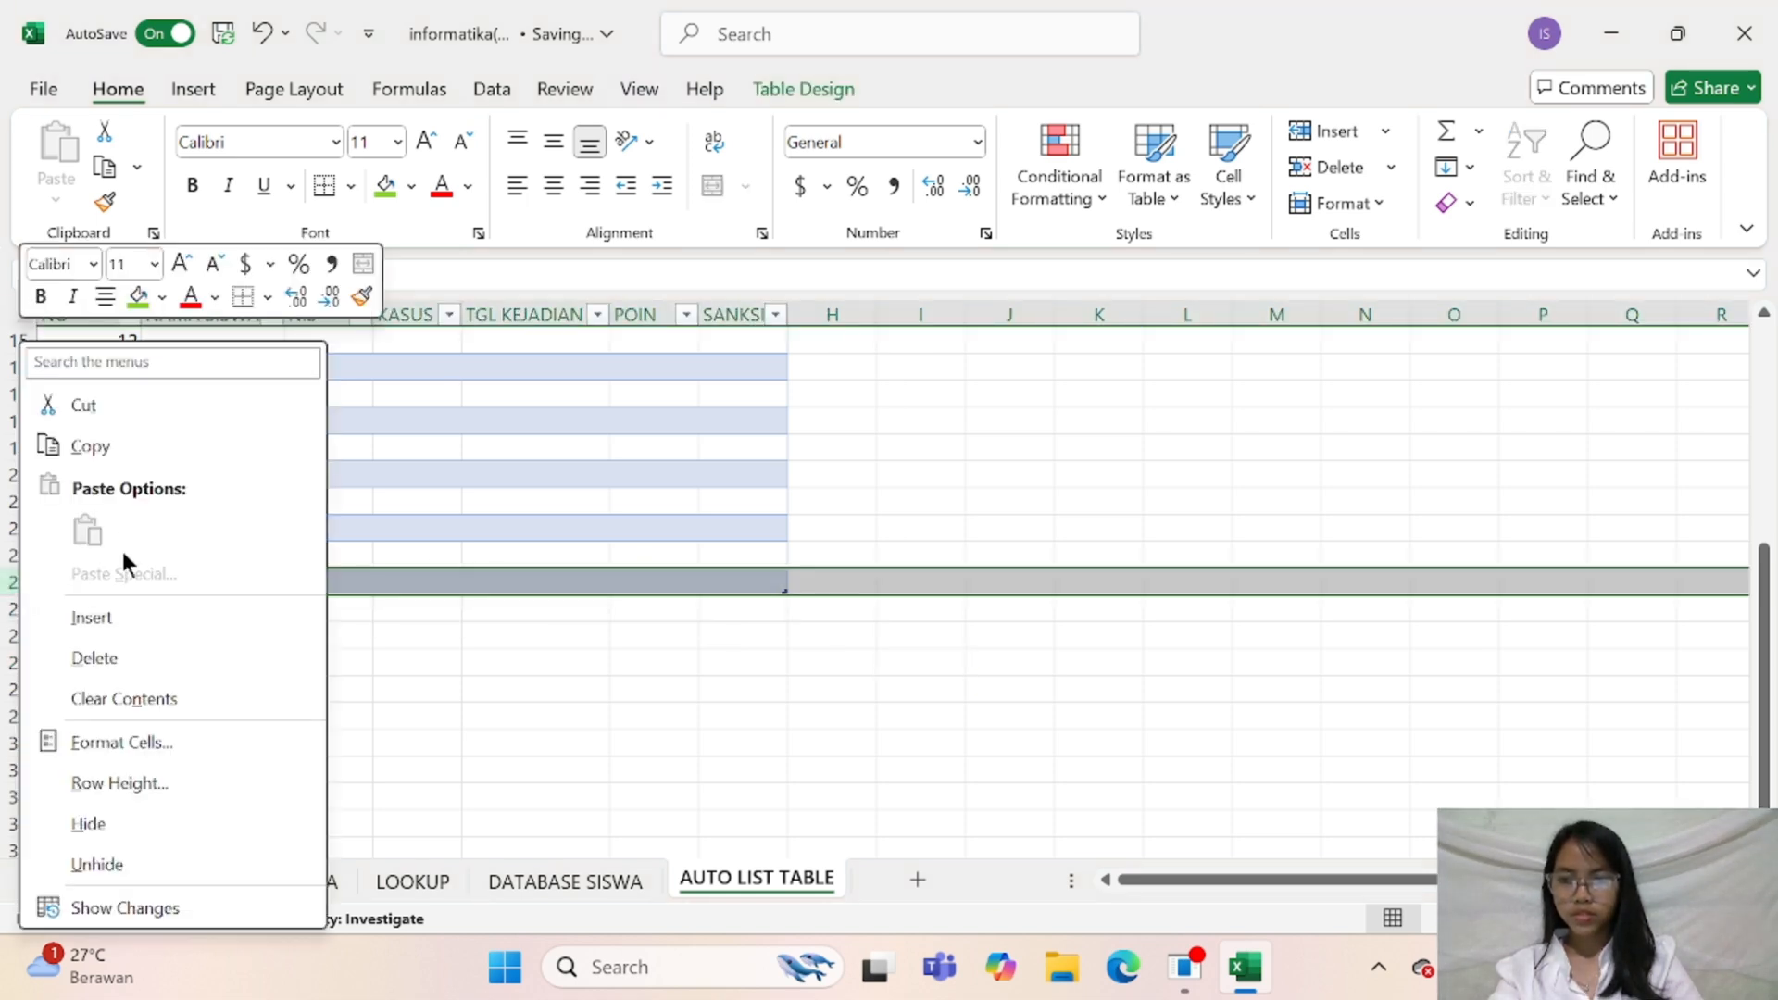
{"action": "left_click", "coordinate": [109, 656]}
{"action": "scroll", "coordinate": [541, 719], "scroll_direction": "up", "scroll_amount": 5}
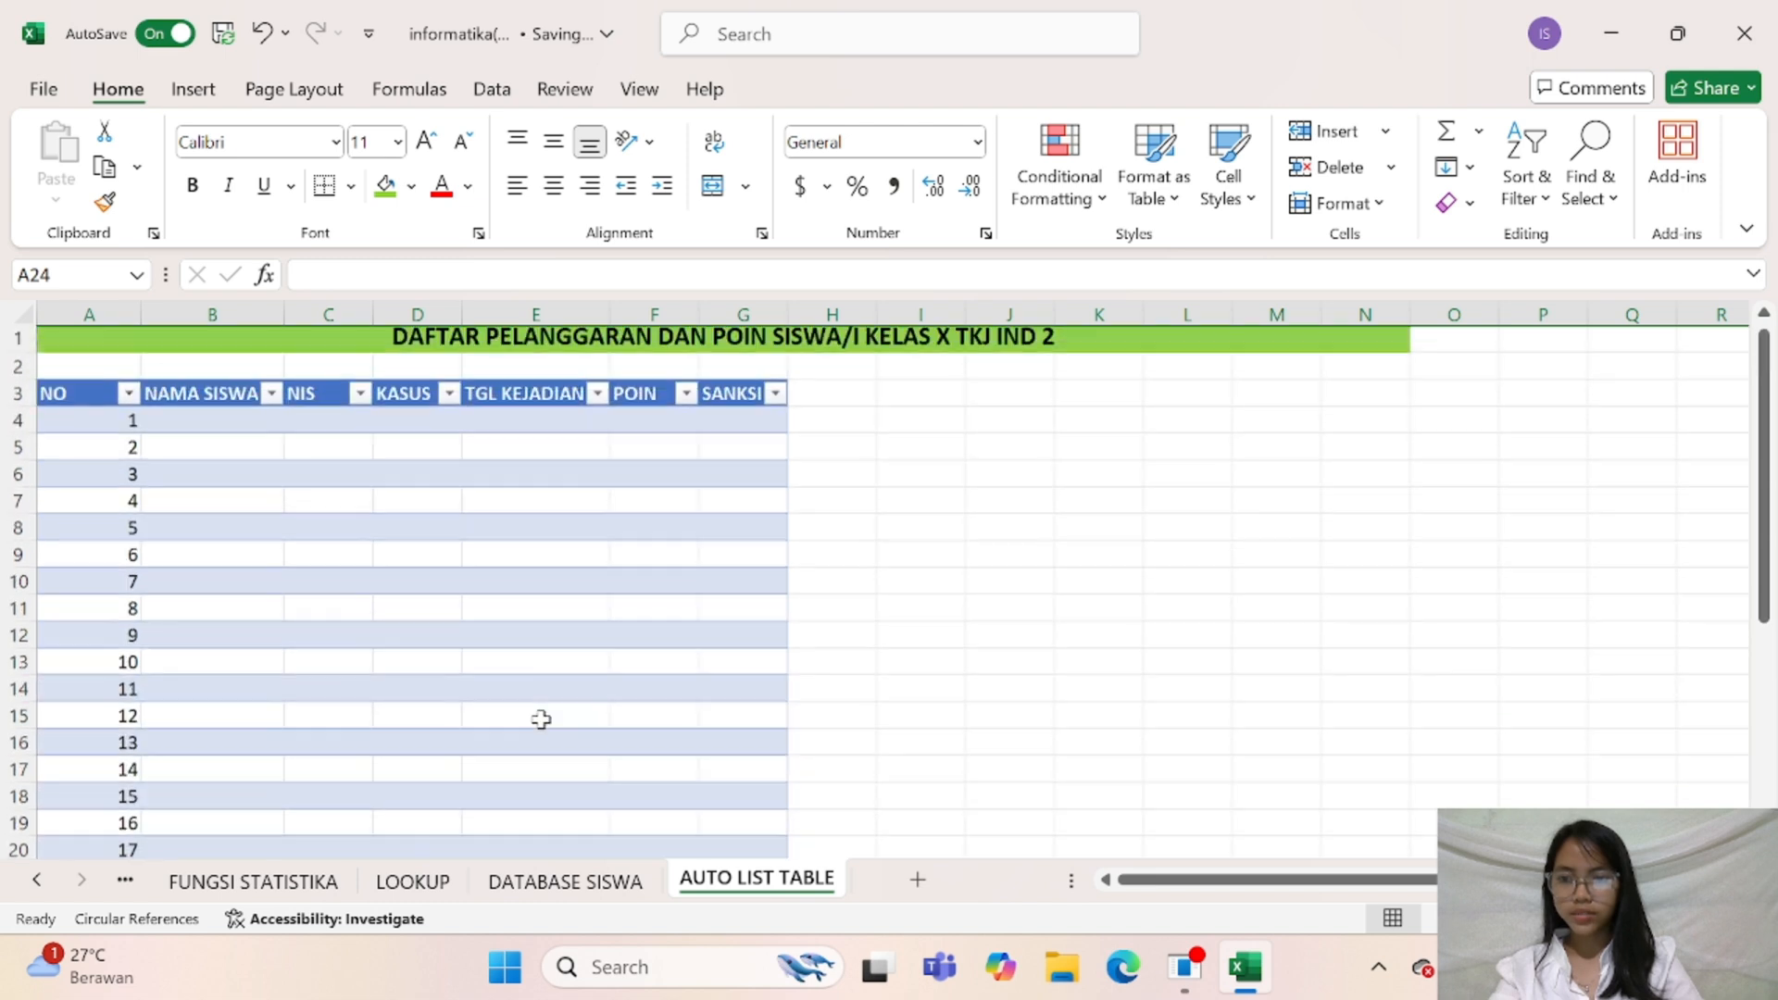
Narrow the NO column so that it fits its one- and two-digit numbers
{"action": "left_click_drag", "start_coordinate": [102, 422], "coordinate": [101, 720]}
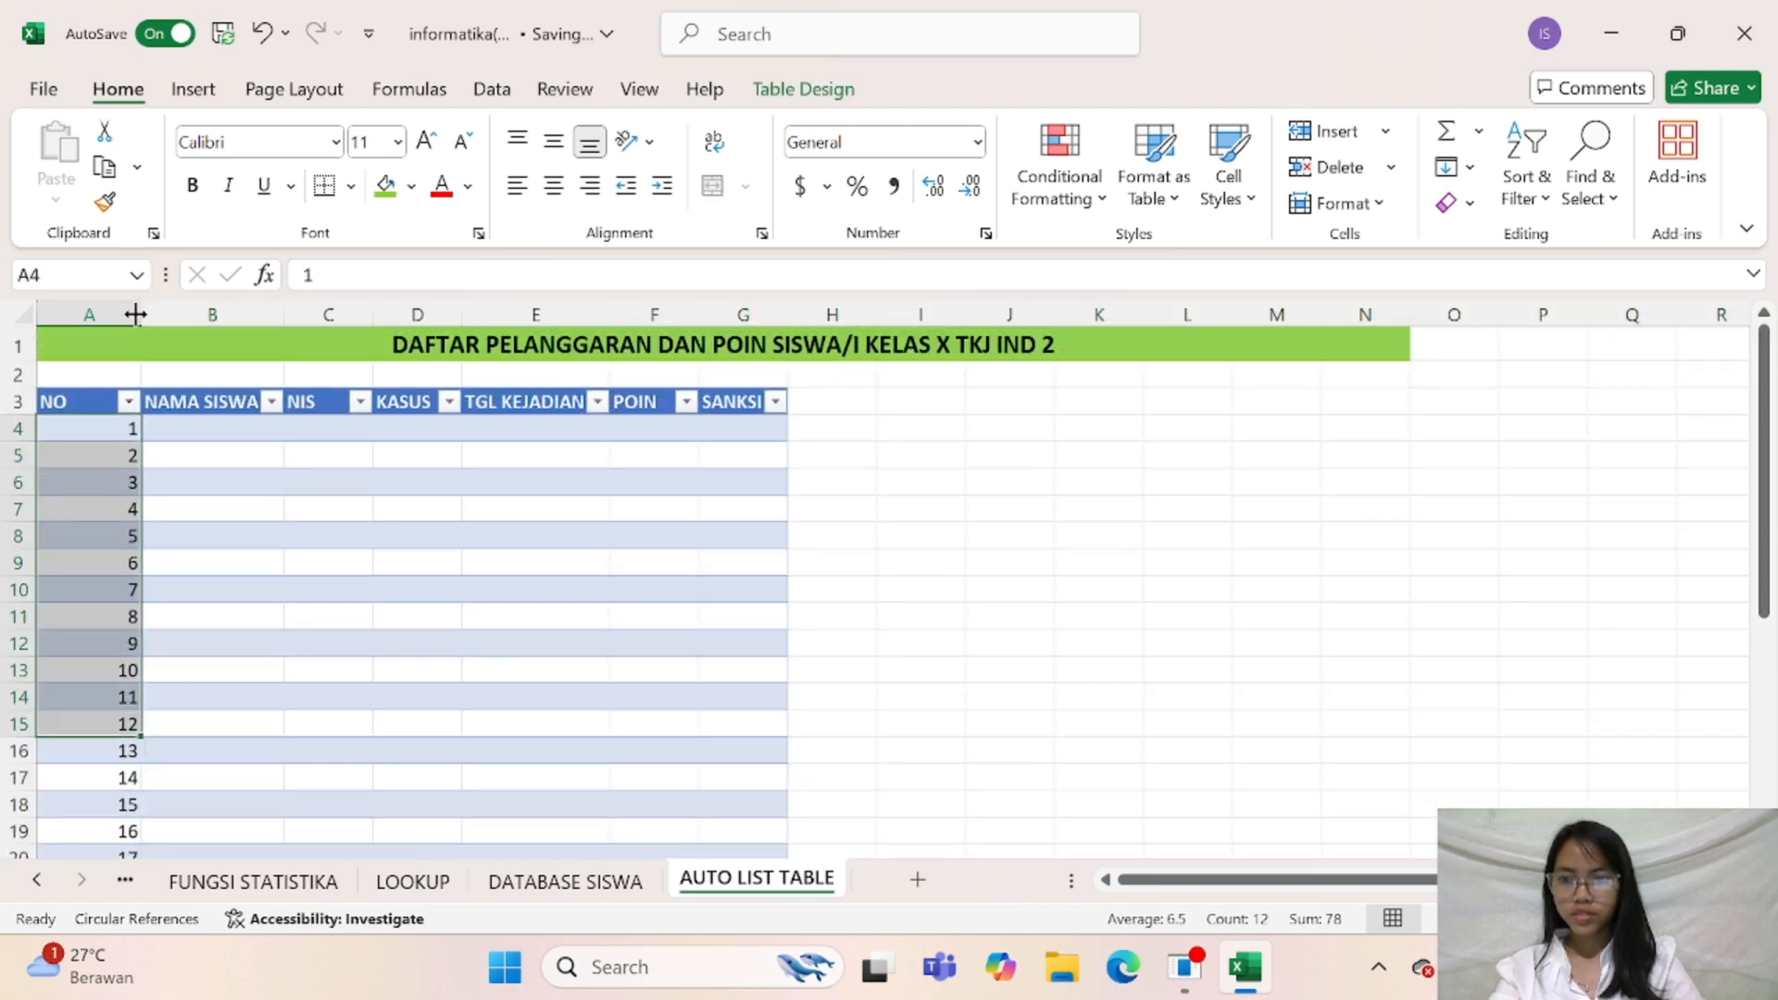
{"action": "left_click_drag", "start_coordinate": [136, 315], "coordinate": [99, 347]}
{"action": "left_click", "coordinate": [176, 431]}
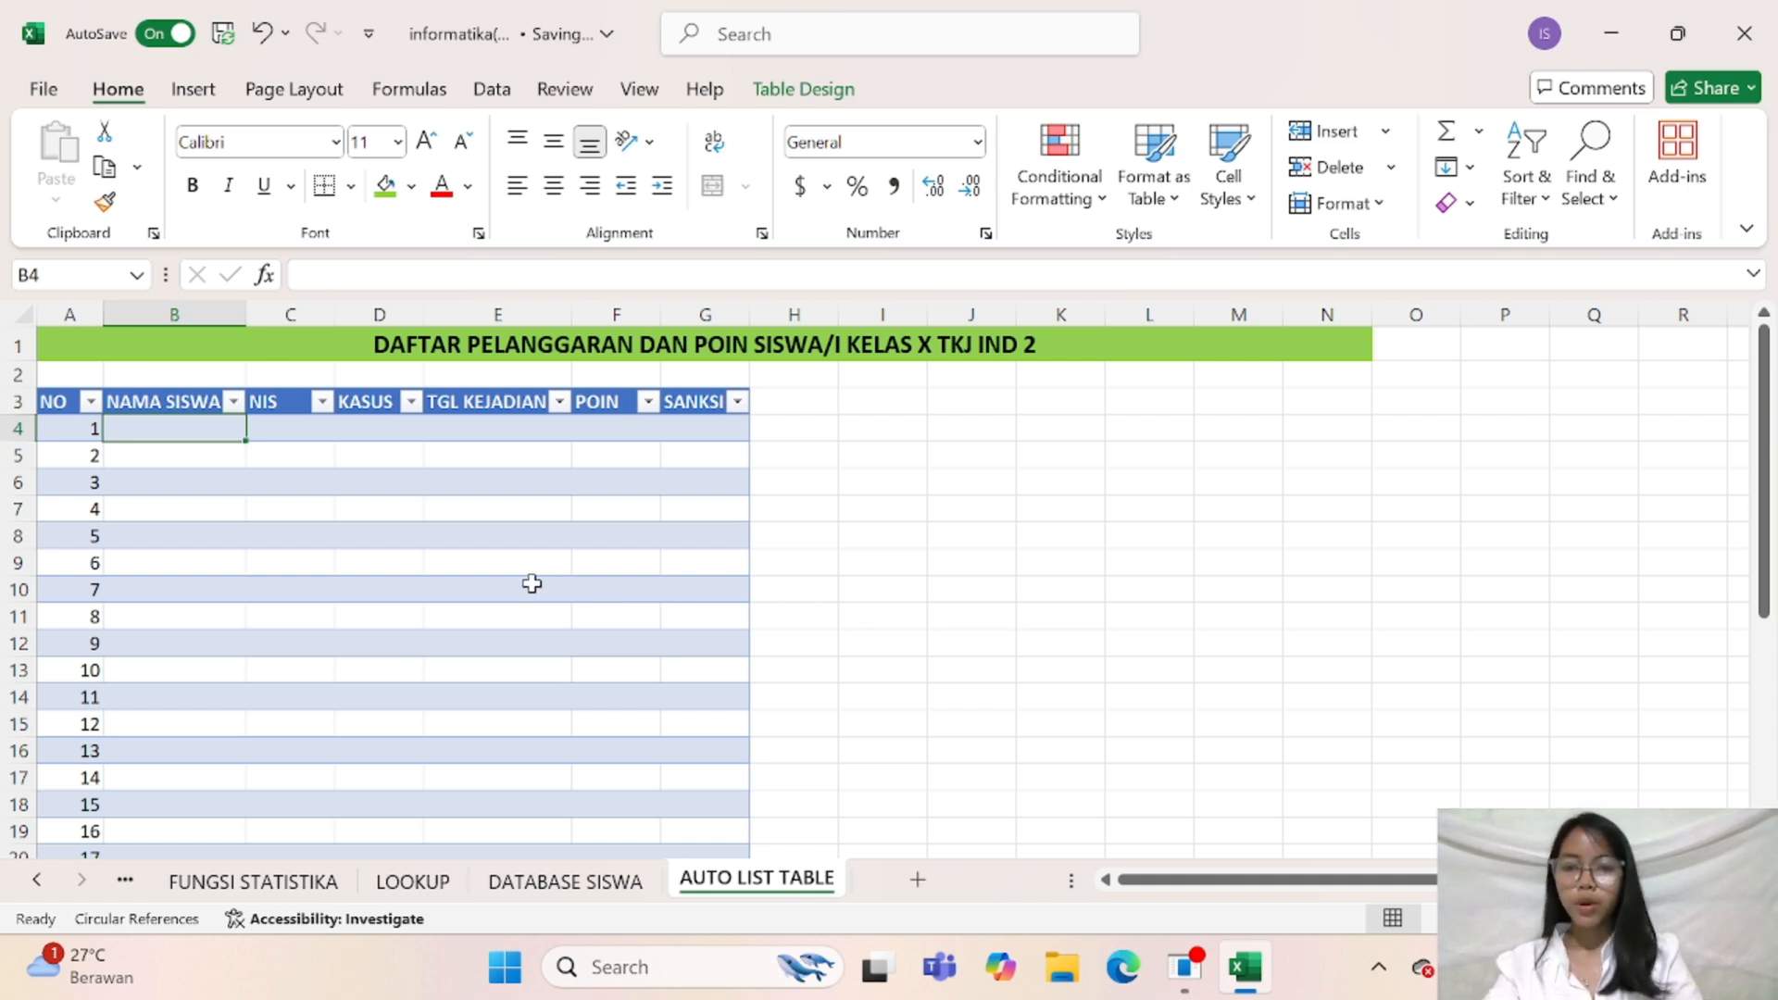
Copy the first 20 student names from B6:B25 of the DATABASE SISWA sheet into NAMA SISWA on AUTO LIST TABLE, starting at B4
{"action": "left_click", "coordinate": [565, 881]}
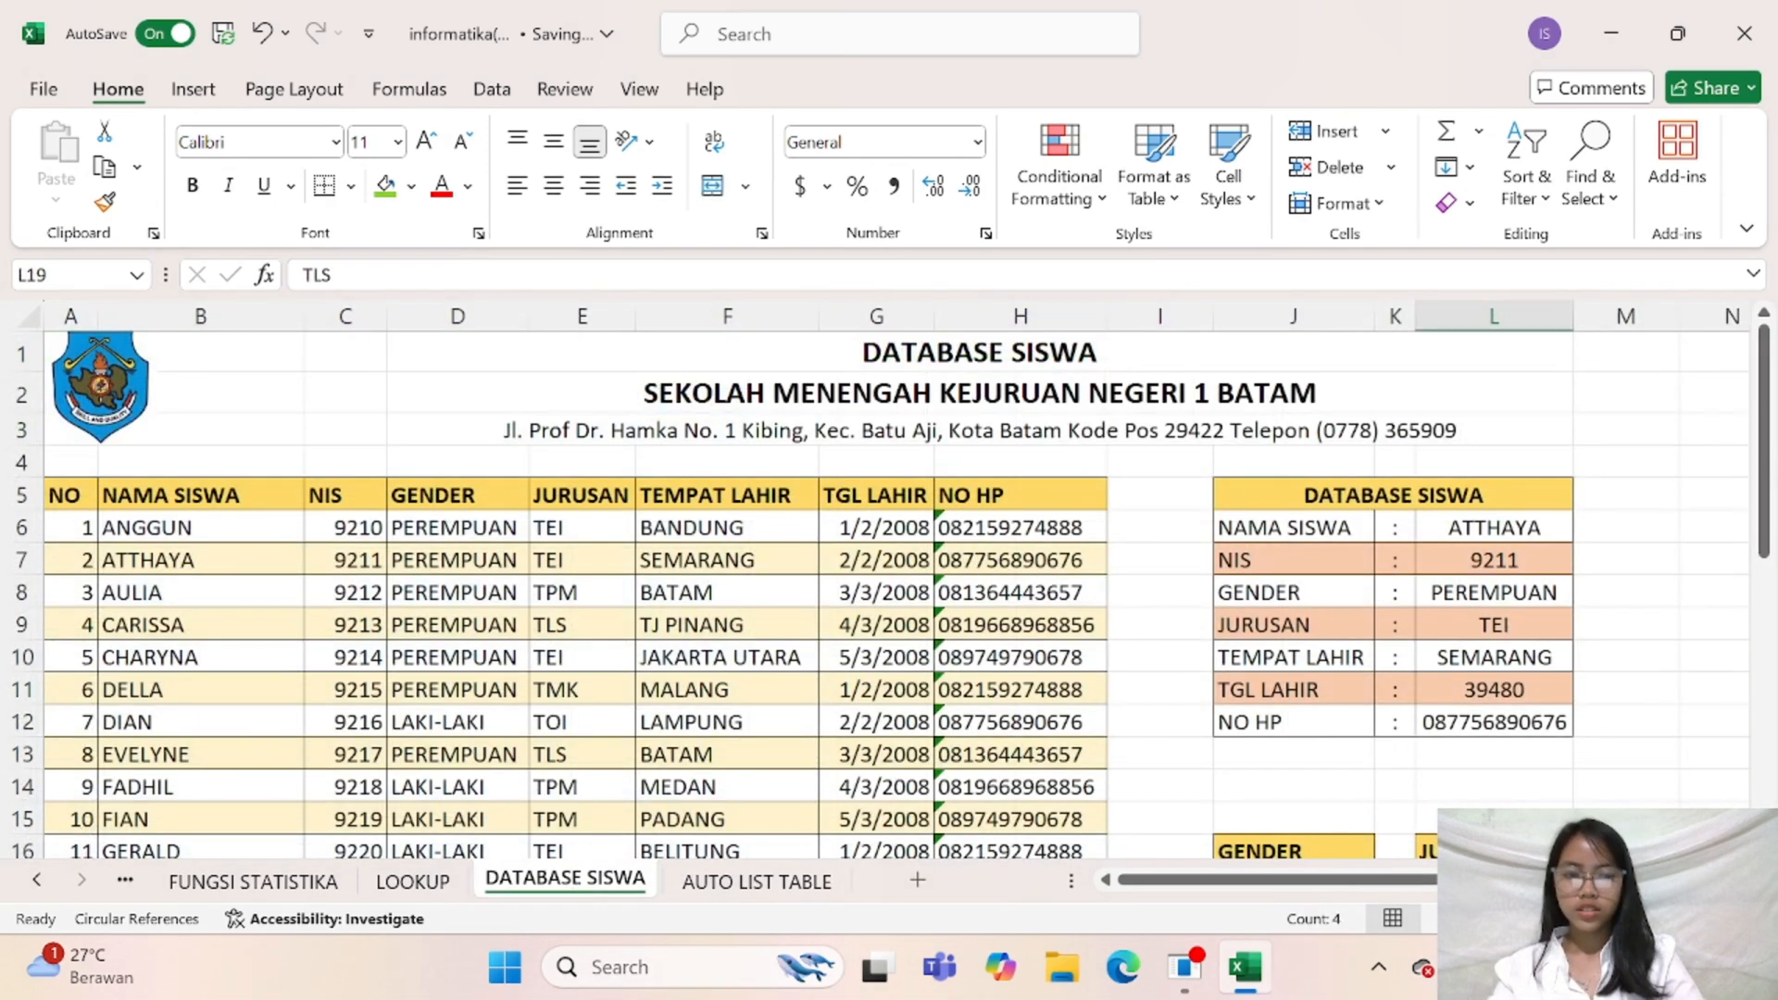
{"action": "scroll", "coordinate": [880, 584], "scroll_direction": "up", "scroll_amount": 1, "text": "ctrl"}
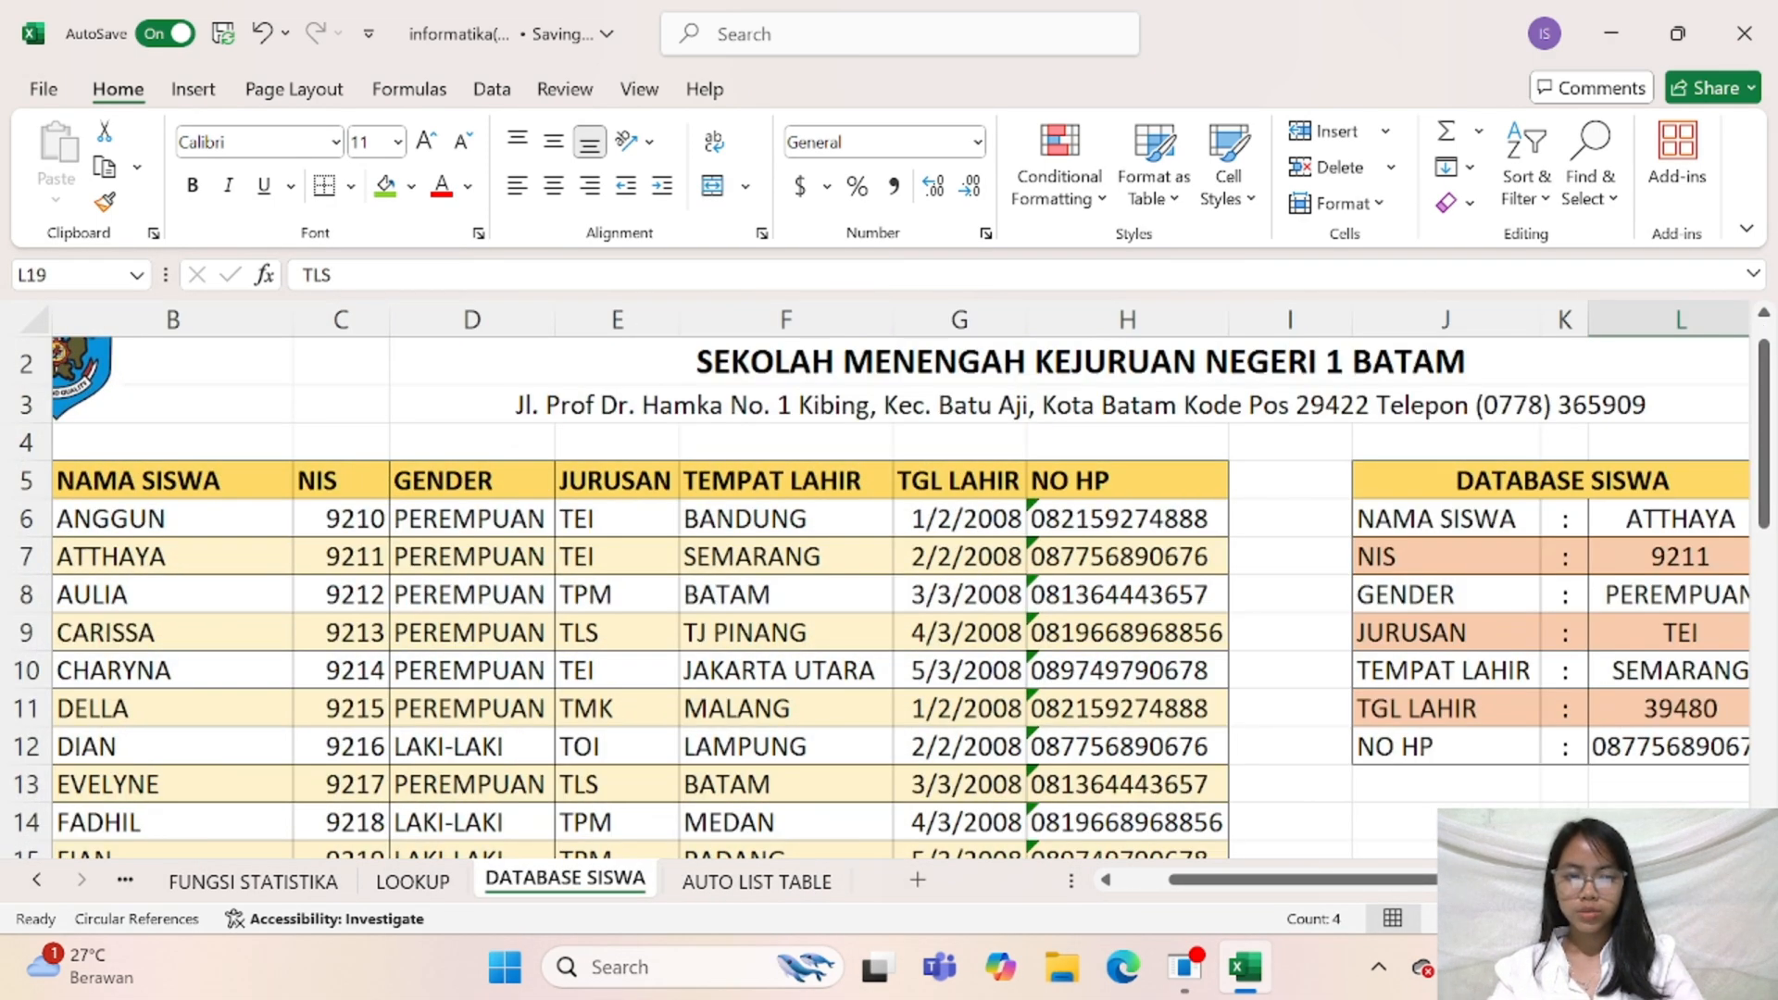
{"action": "scroll", "coordinate": [1253, 839], "scroll_direction": "down", "scroll_amount": 1, "text": "ctrl"}
{"action": "left_click", "coordinate": [176, 480]}
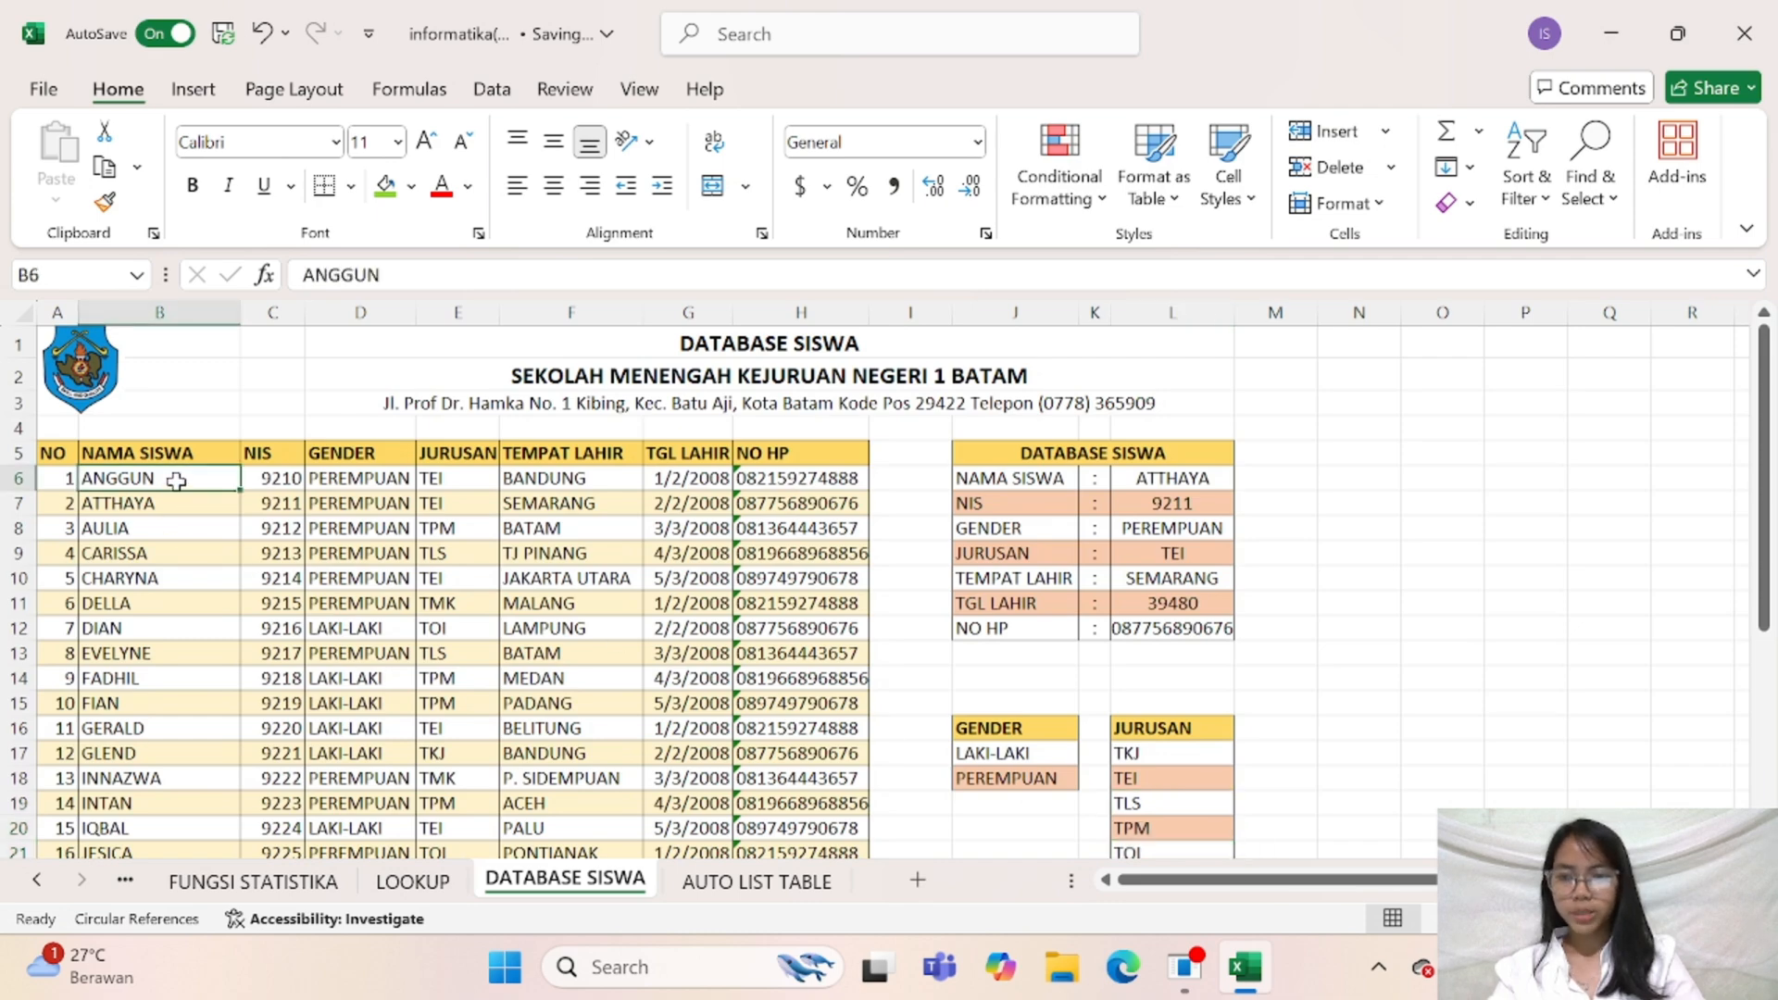
{"action": "left_click_drag", "start_coordinate": [176, 481], "coordinate": [156, 731]}
{"action": "key", "text": "ctrl+c"}
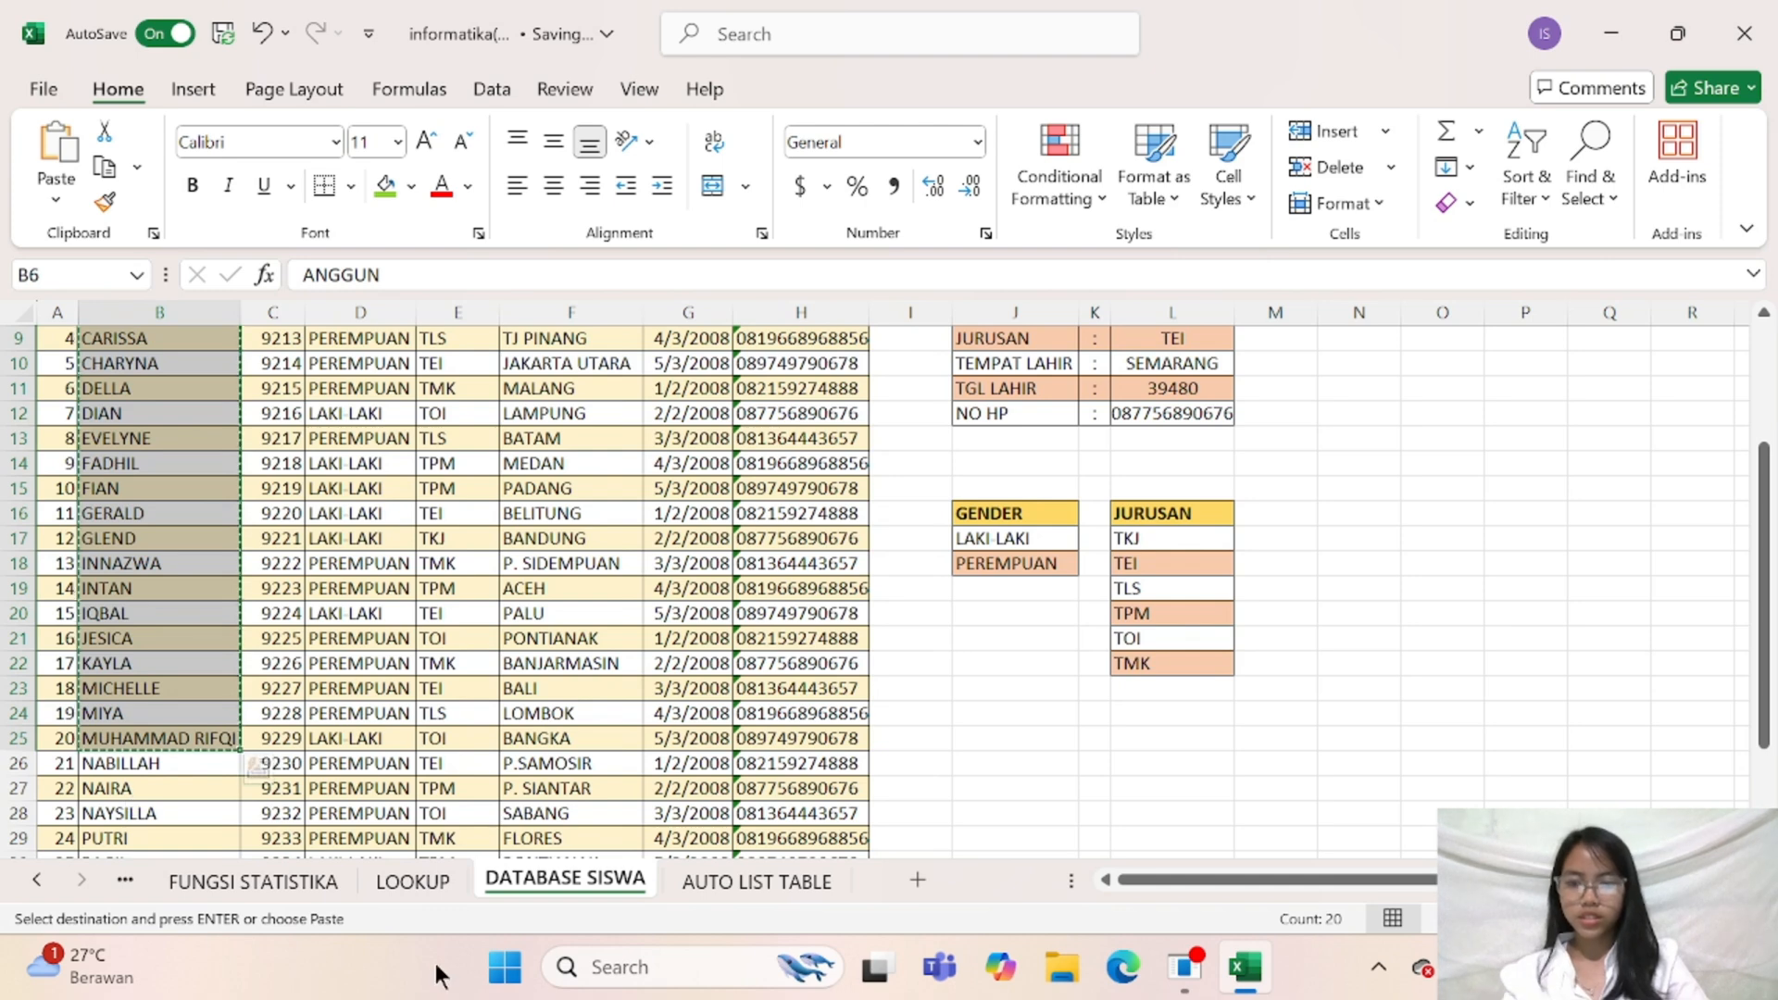
{"action": "left_click", "coordinate": [758, 880]}
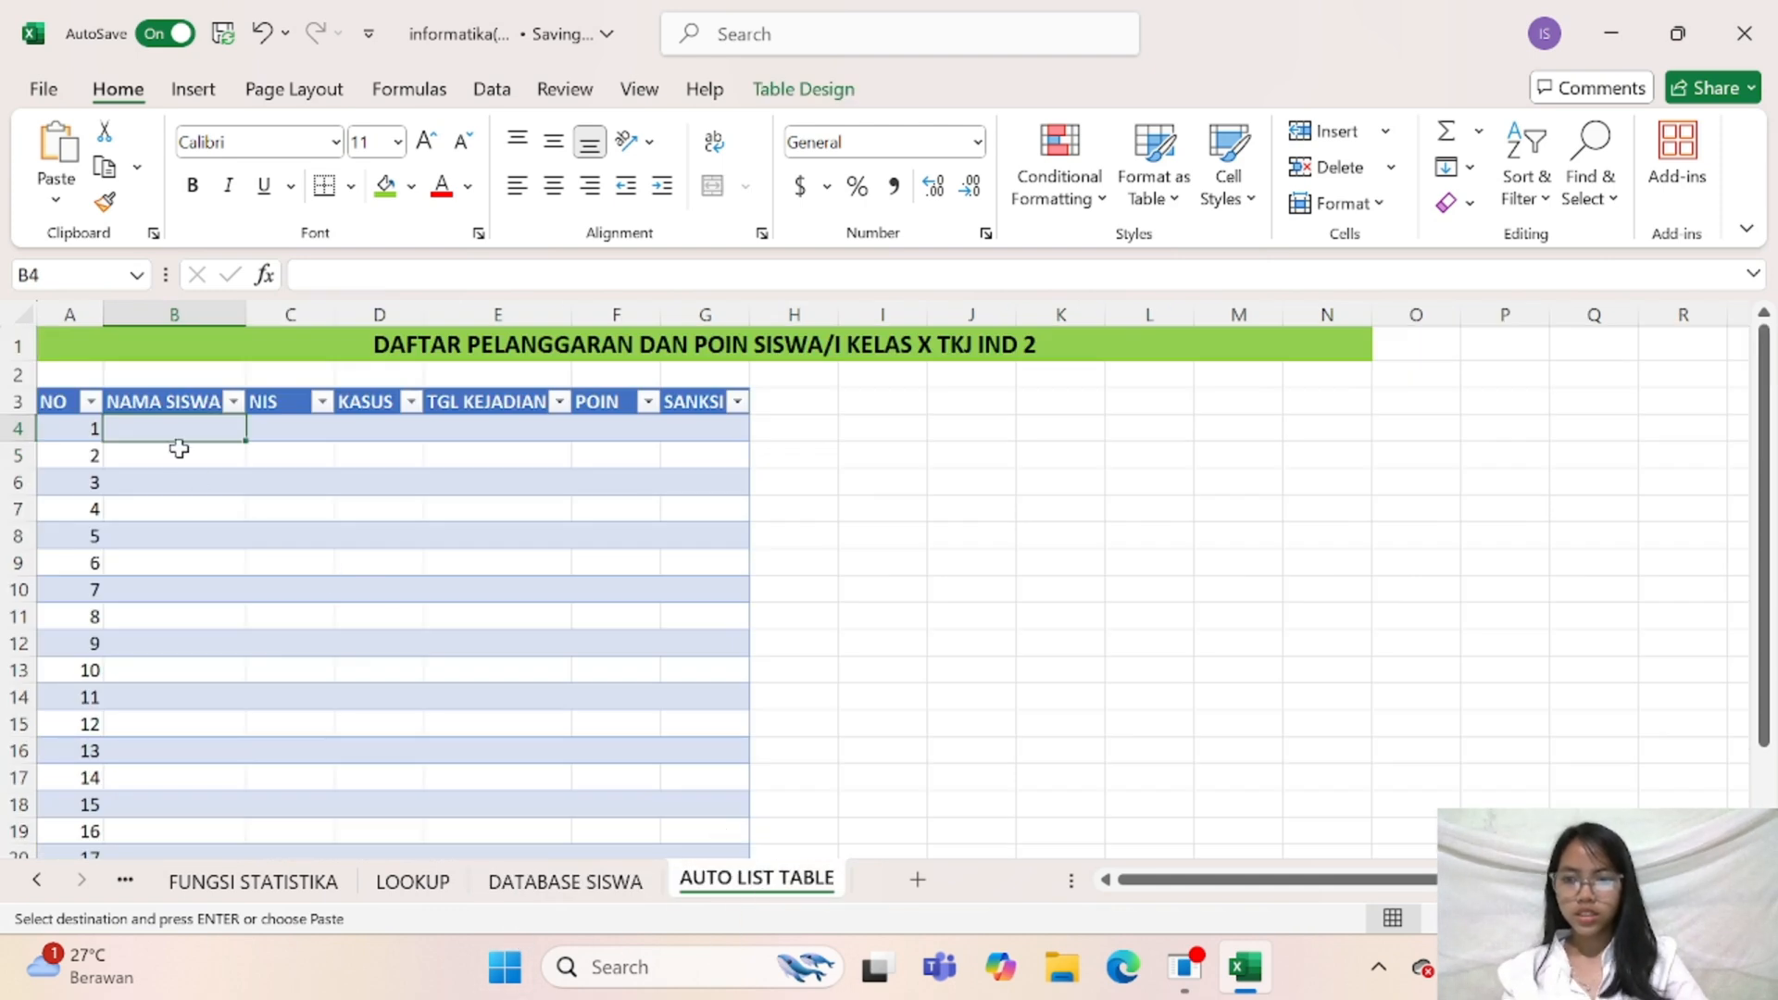
{"action": "key", "text": "ctrl+v"}
{"action": "left_click", "coordinate": [468, 672]}
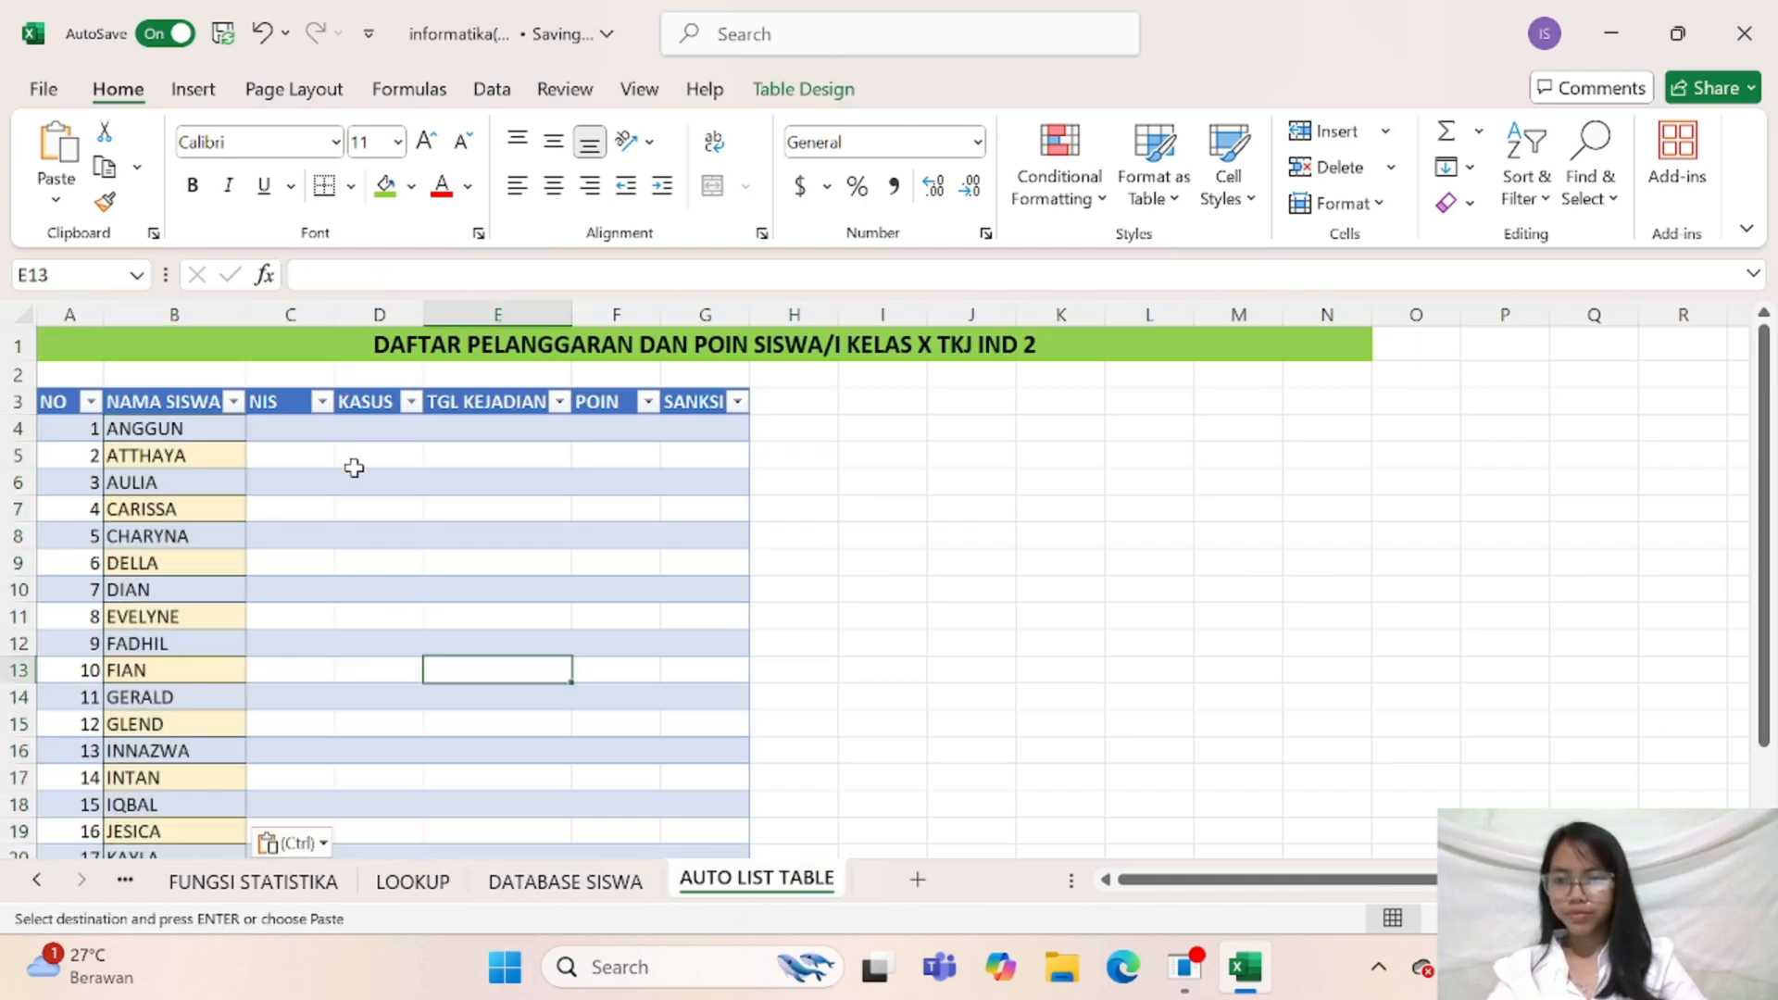
Remove the fill color from the pasted names in cells B5:B23
{"action": "left_click_drag", "start_coordinate": [219, 453], "coordinate": [237, 797]}
{"action": "left_click", "coordinate": [410, 185]}
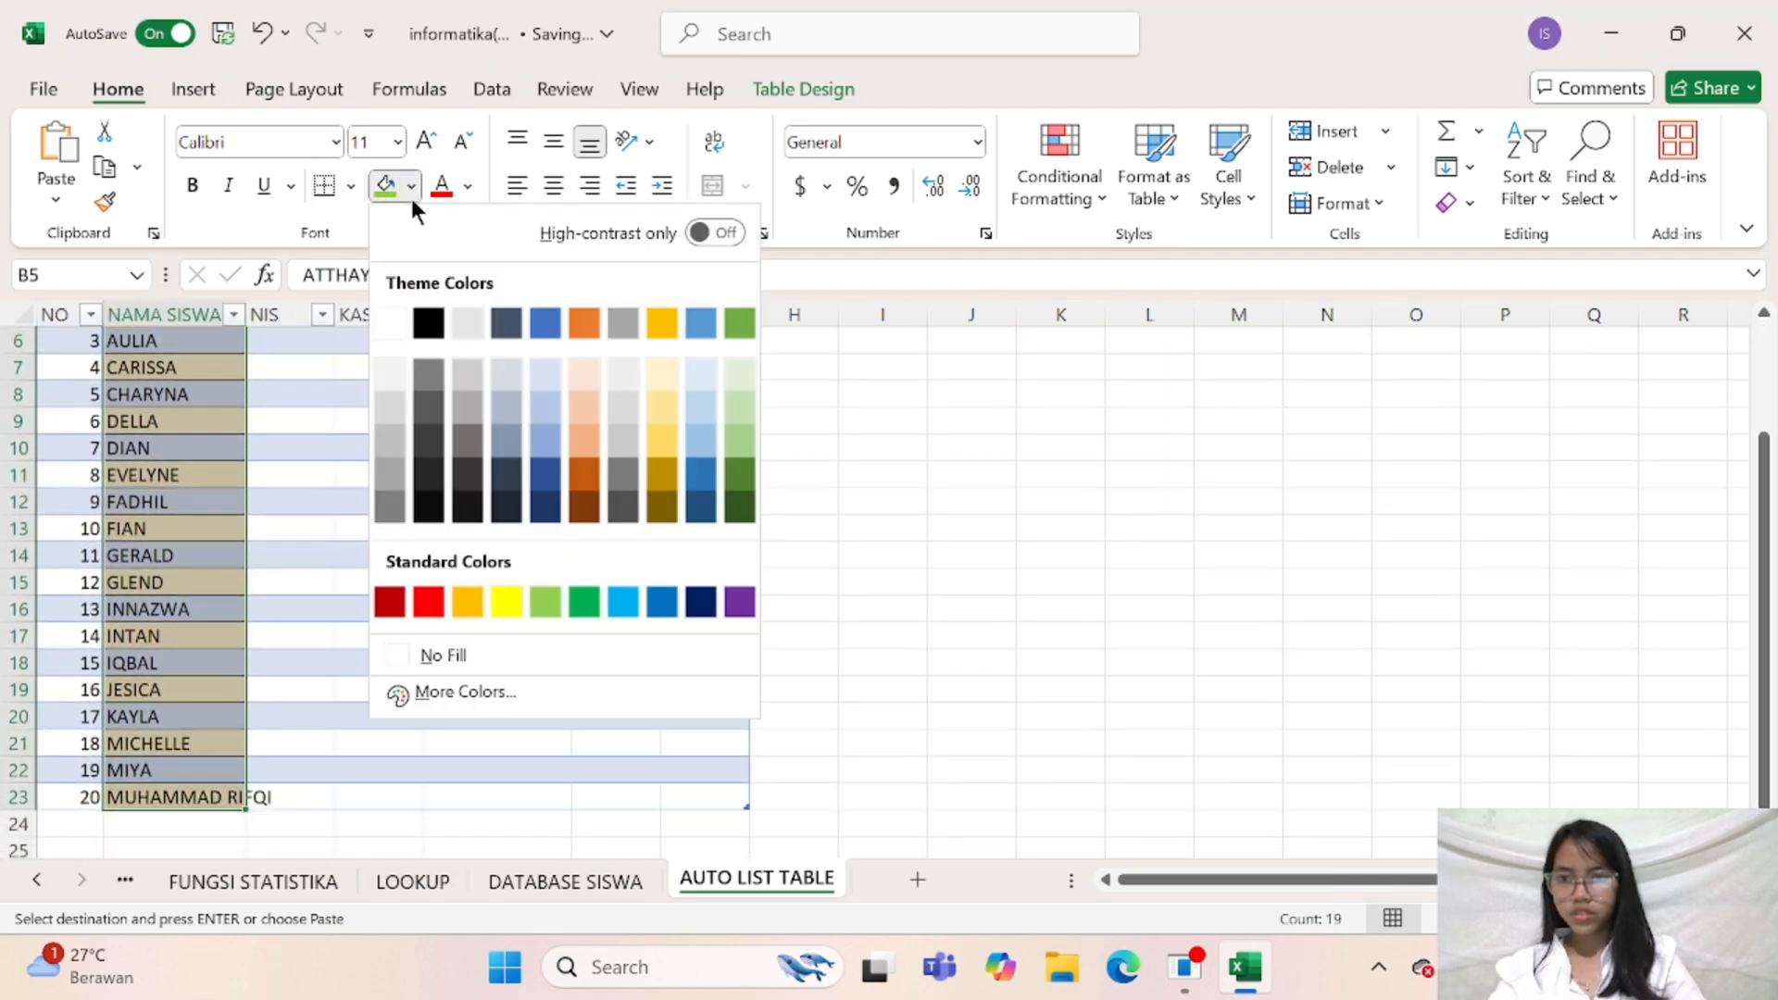
{"action": "left_click", "coordinate": [453, 657]}
{"action": "scroll", "coordinate": [547, 671], "scroll_direction": "up", "scroll_amount": 2}
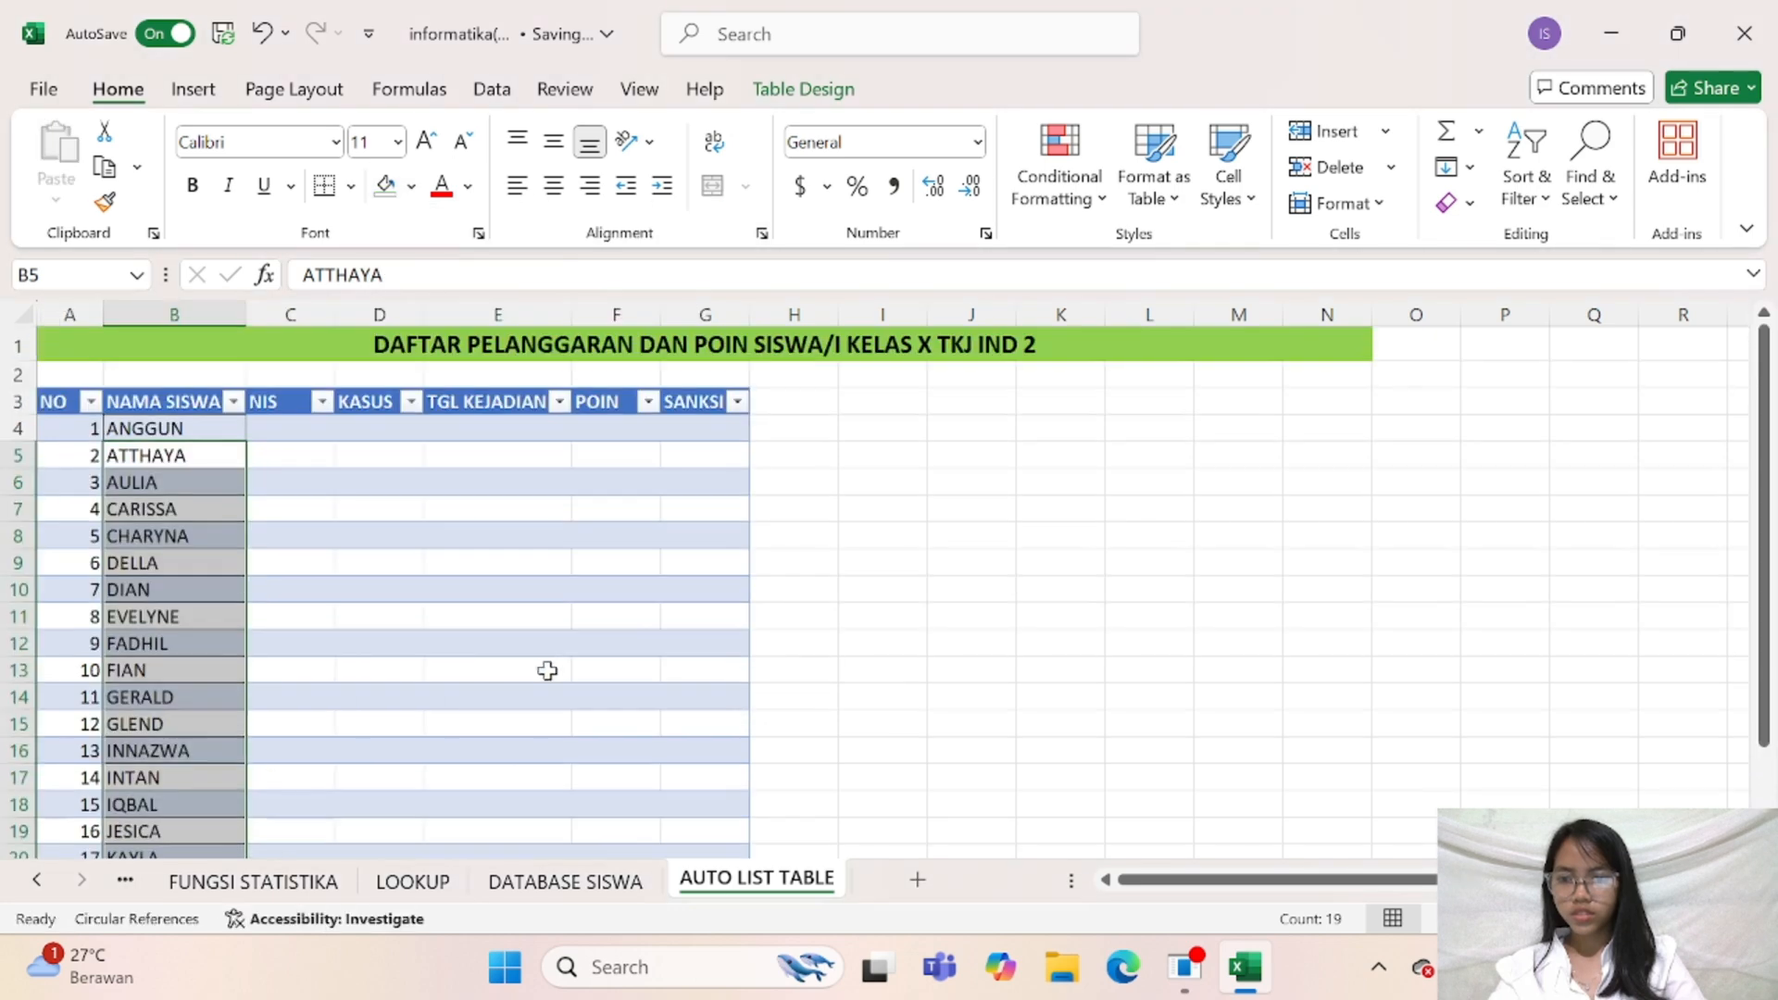
Copy the 20 NIS numbers from C6:C25 of DATABASE SISWA into the NIS column starting at C4, and clear their copied fill color
{"action": "left_click", "coordinate": [274, 432]}
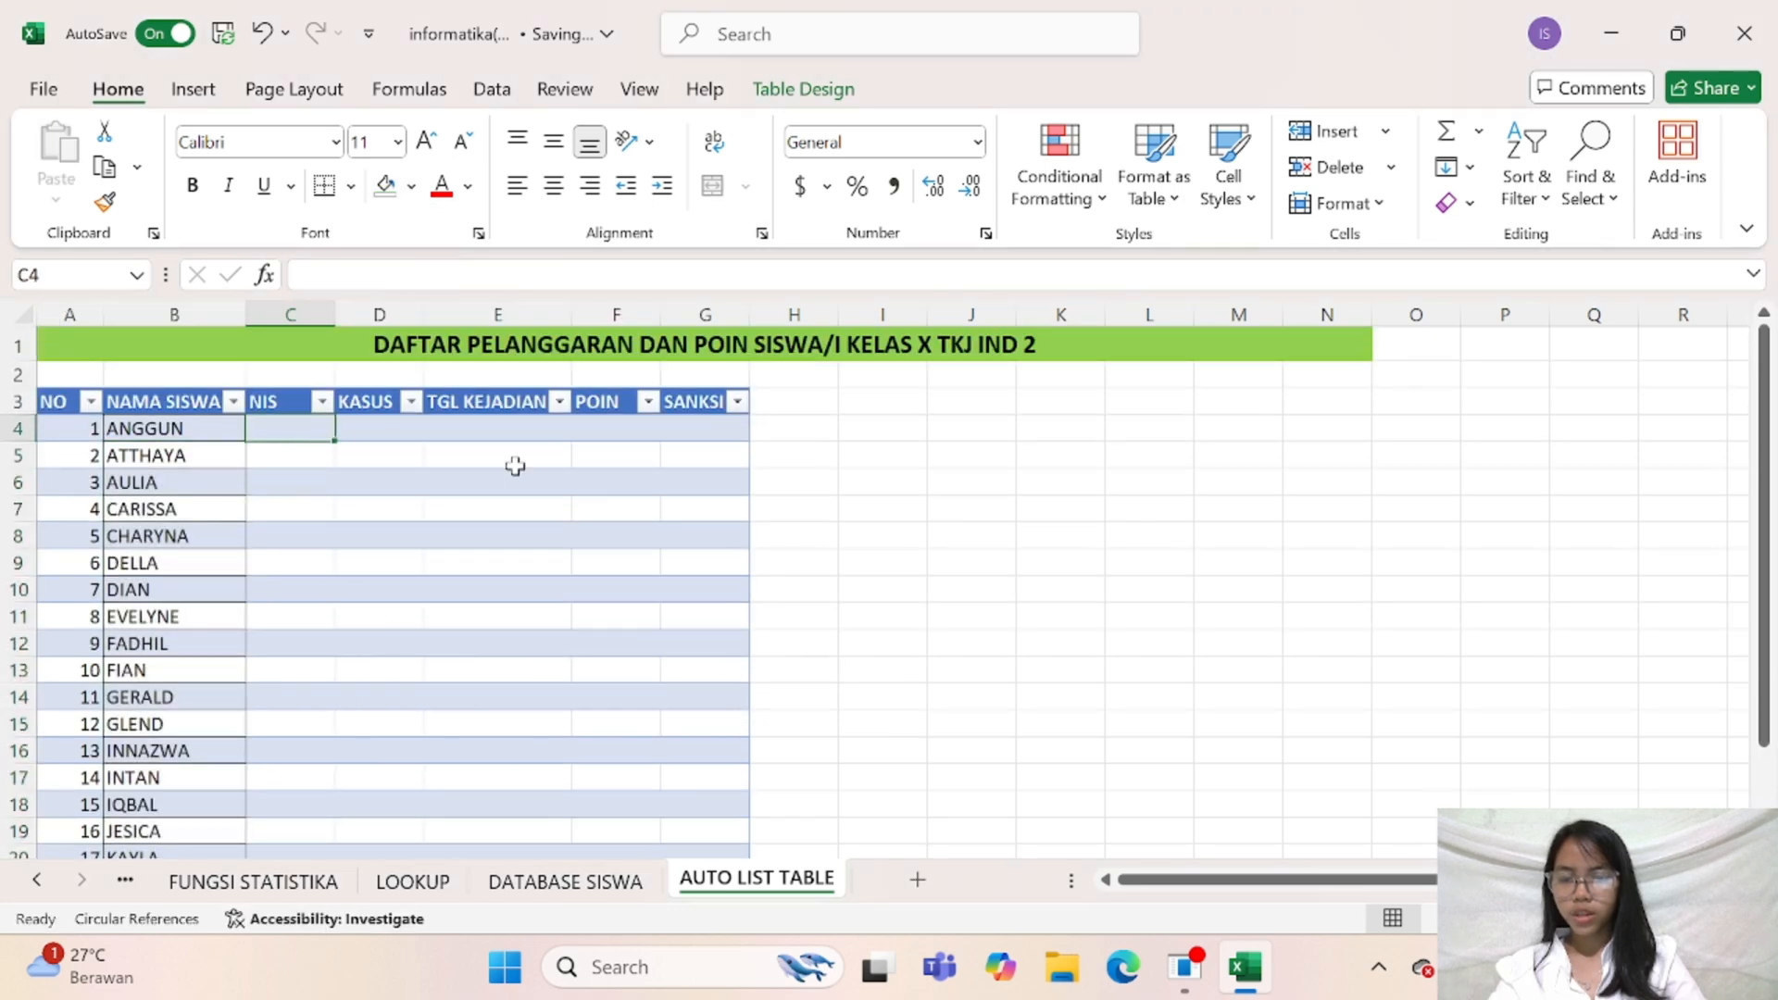
{"action": "left_click", "coordinate": [526, 887]}
{"action": "scroll", "coordinate": [426, 402], "scroll_direction": "up", "scroll_amount": 3}
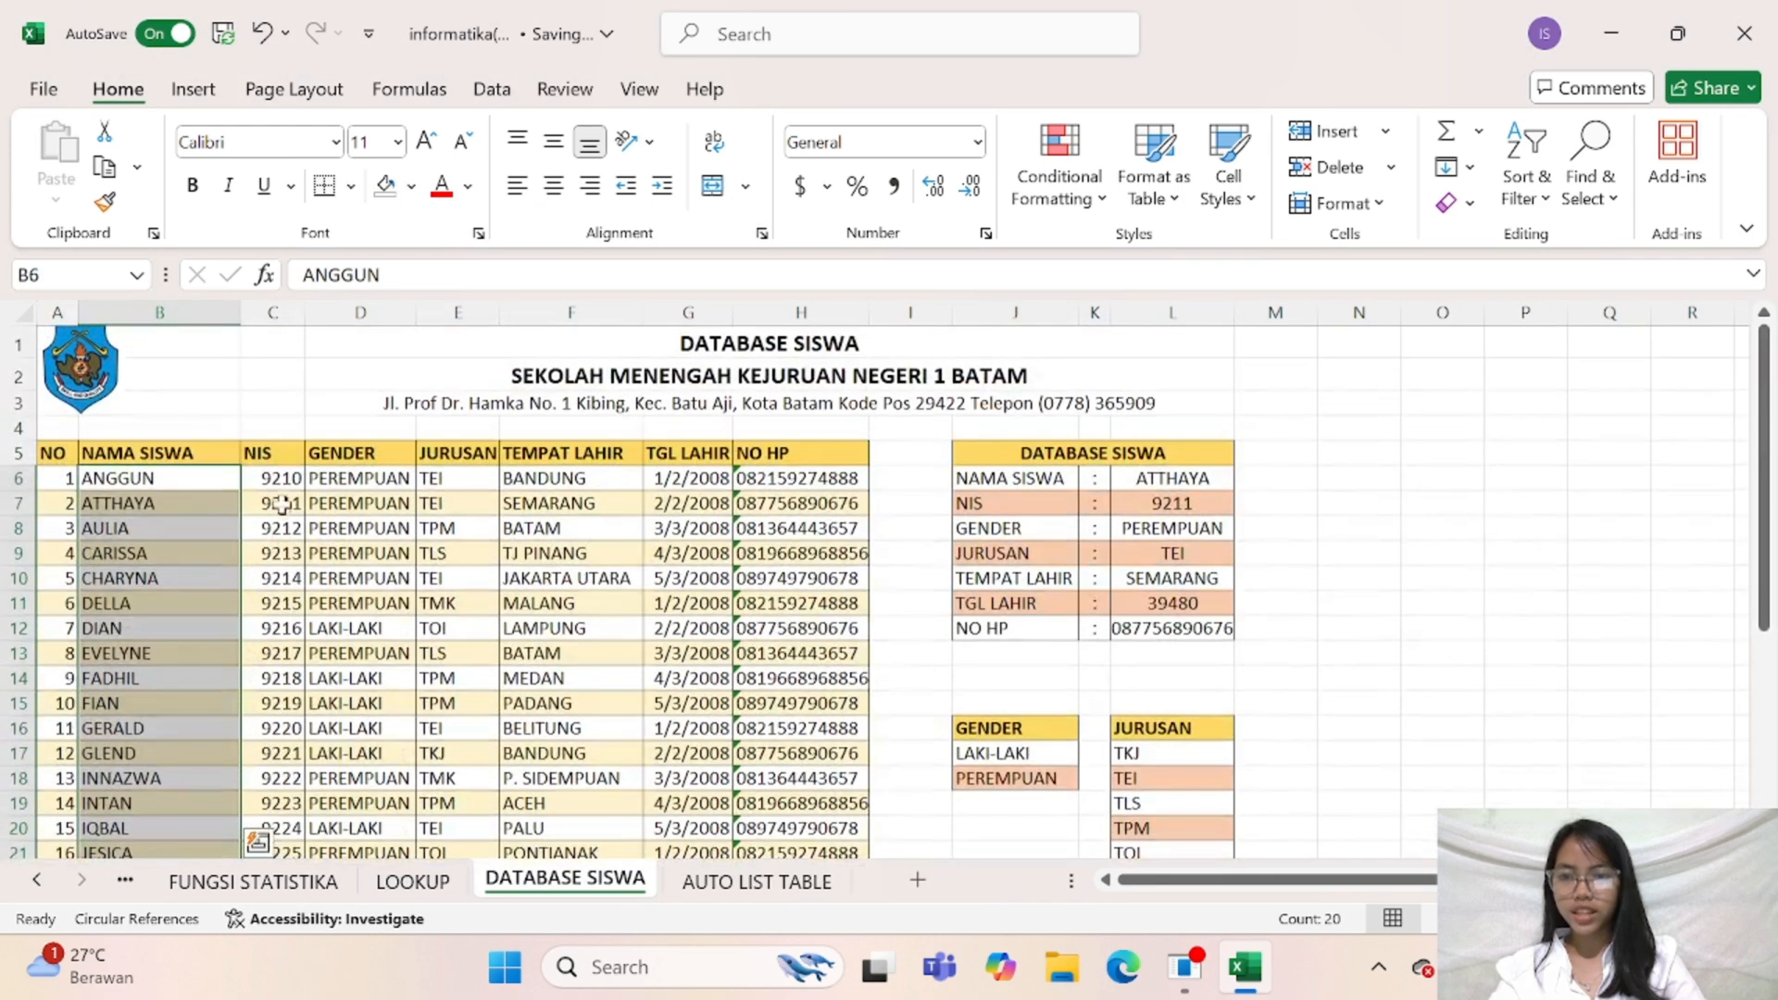
{"action": "left_click_drag", "start_coordinate": [277, 479], "coordinate": [298, 603]}
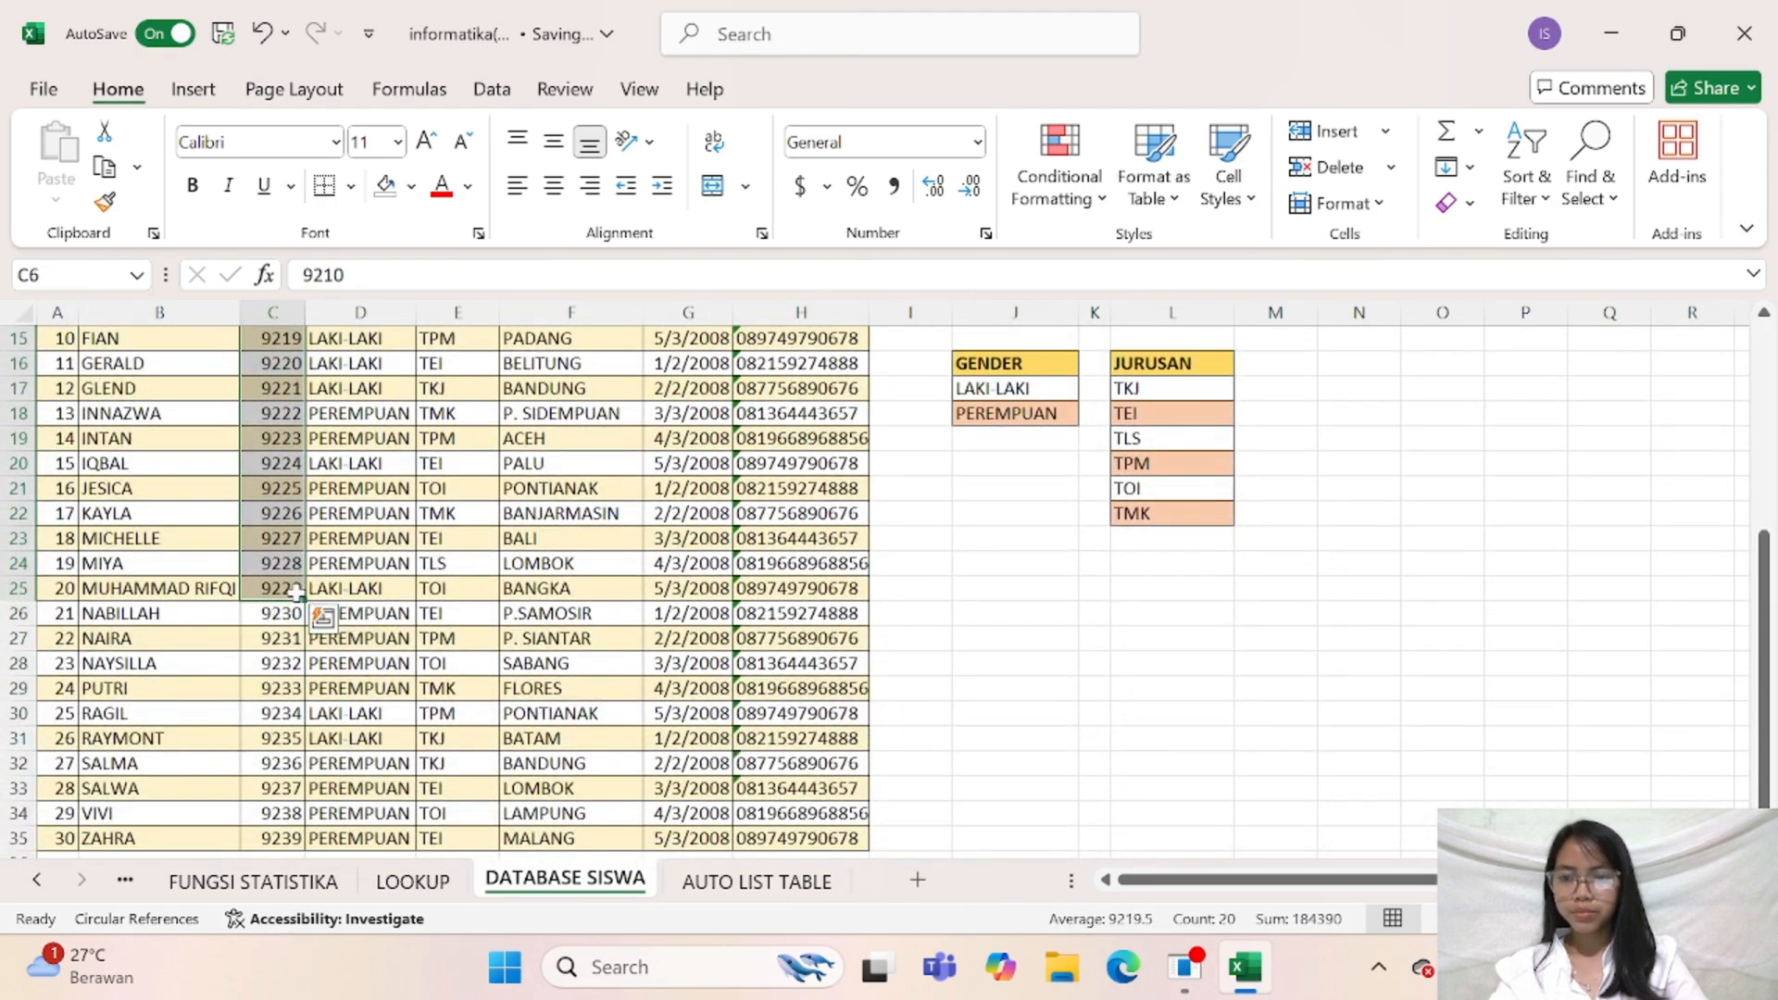
{"action": "key", "text": "ctrl+c"}
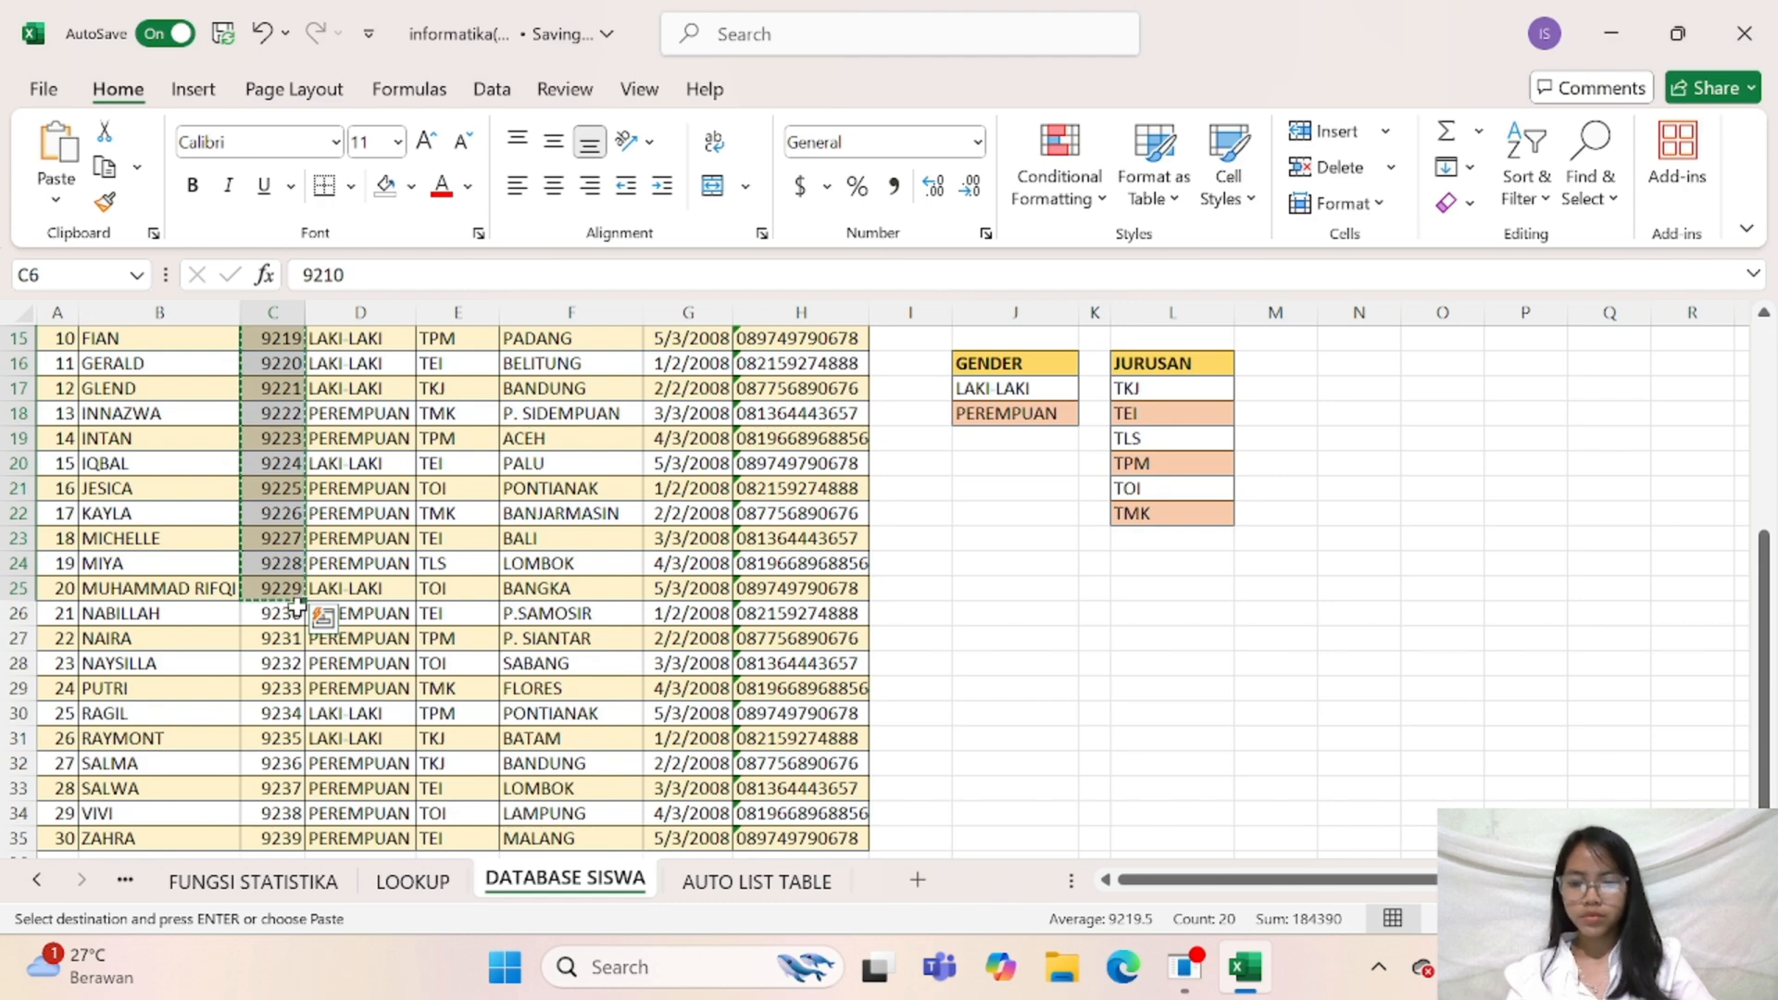
{"action": "key", "text": "super+Tab"}
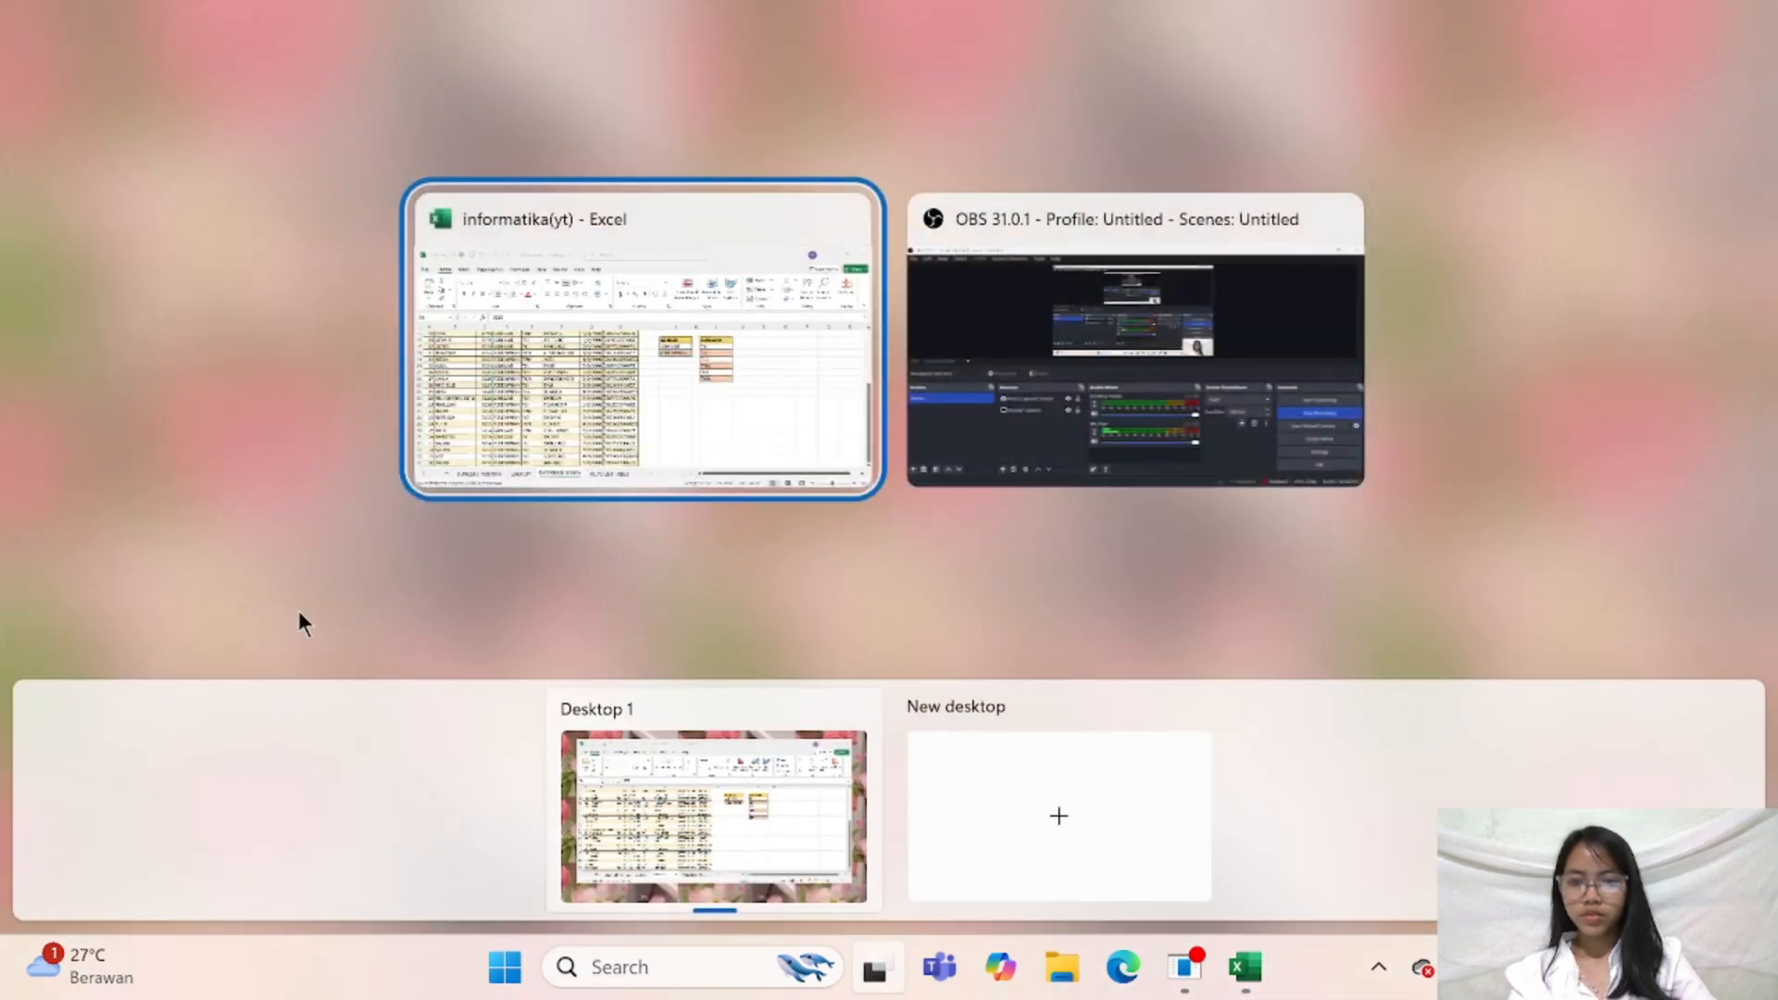
{"action": "left_click", "coordinate": [638, 370]}
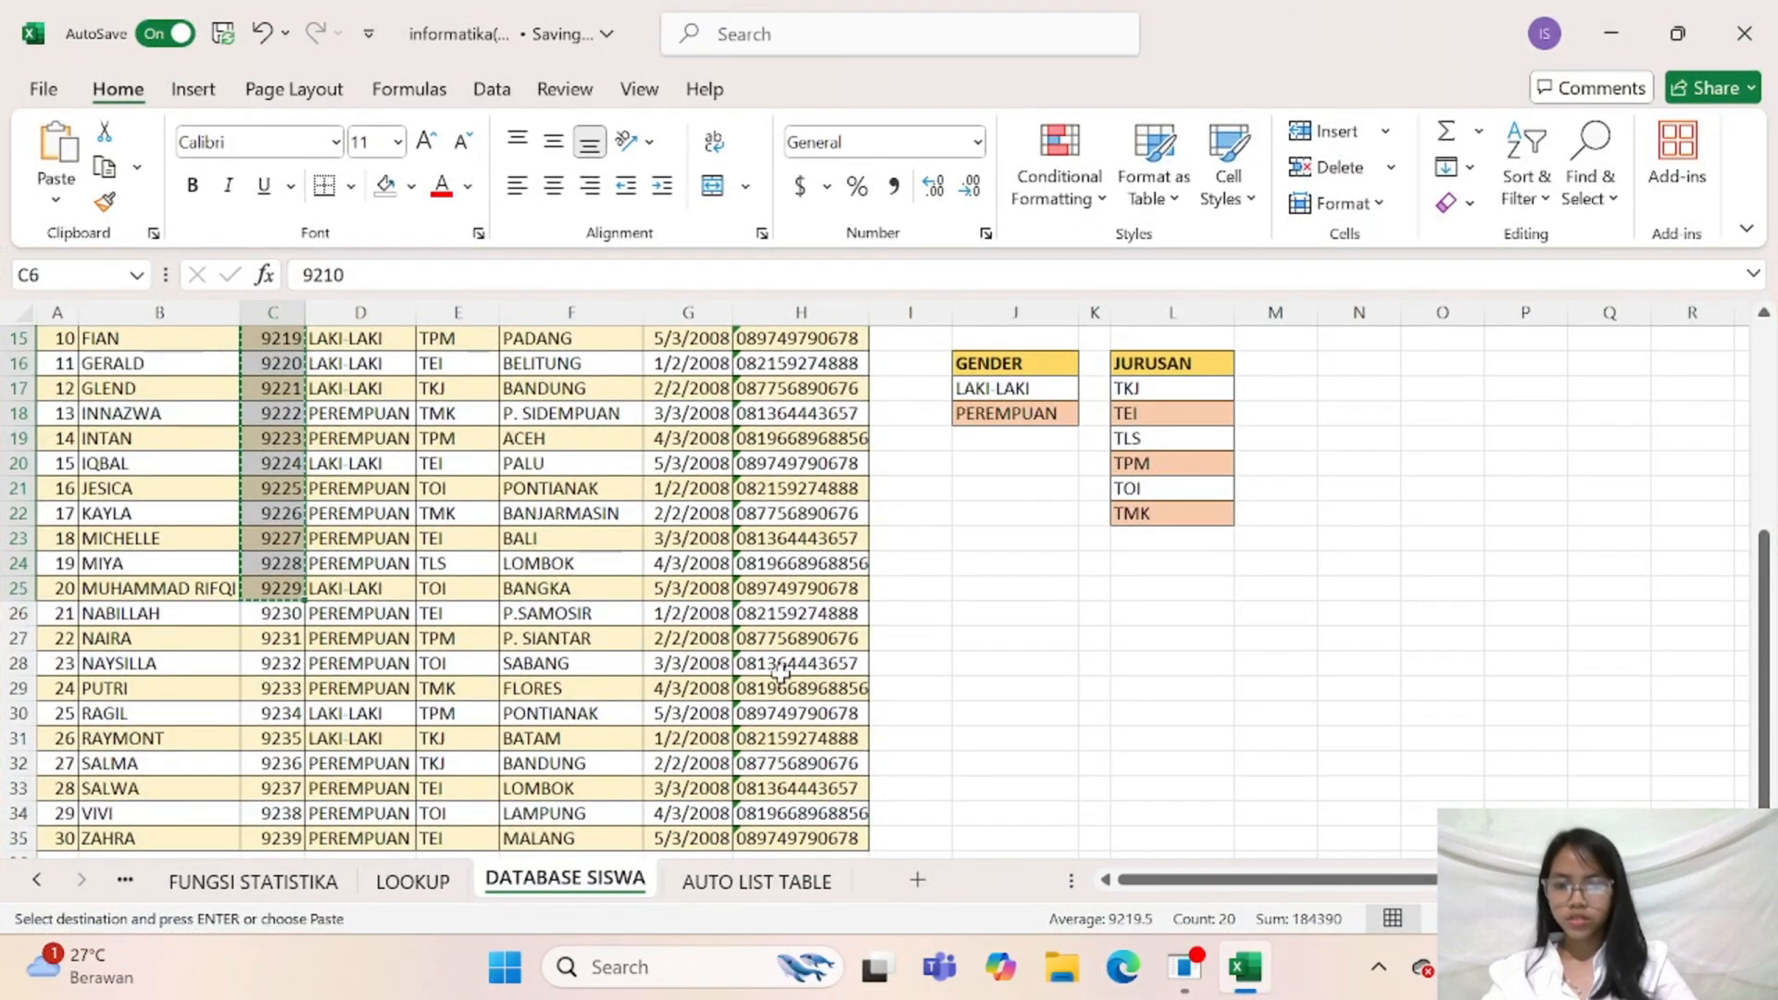
{"action": "left_click", "coordinate": [744, 886]}
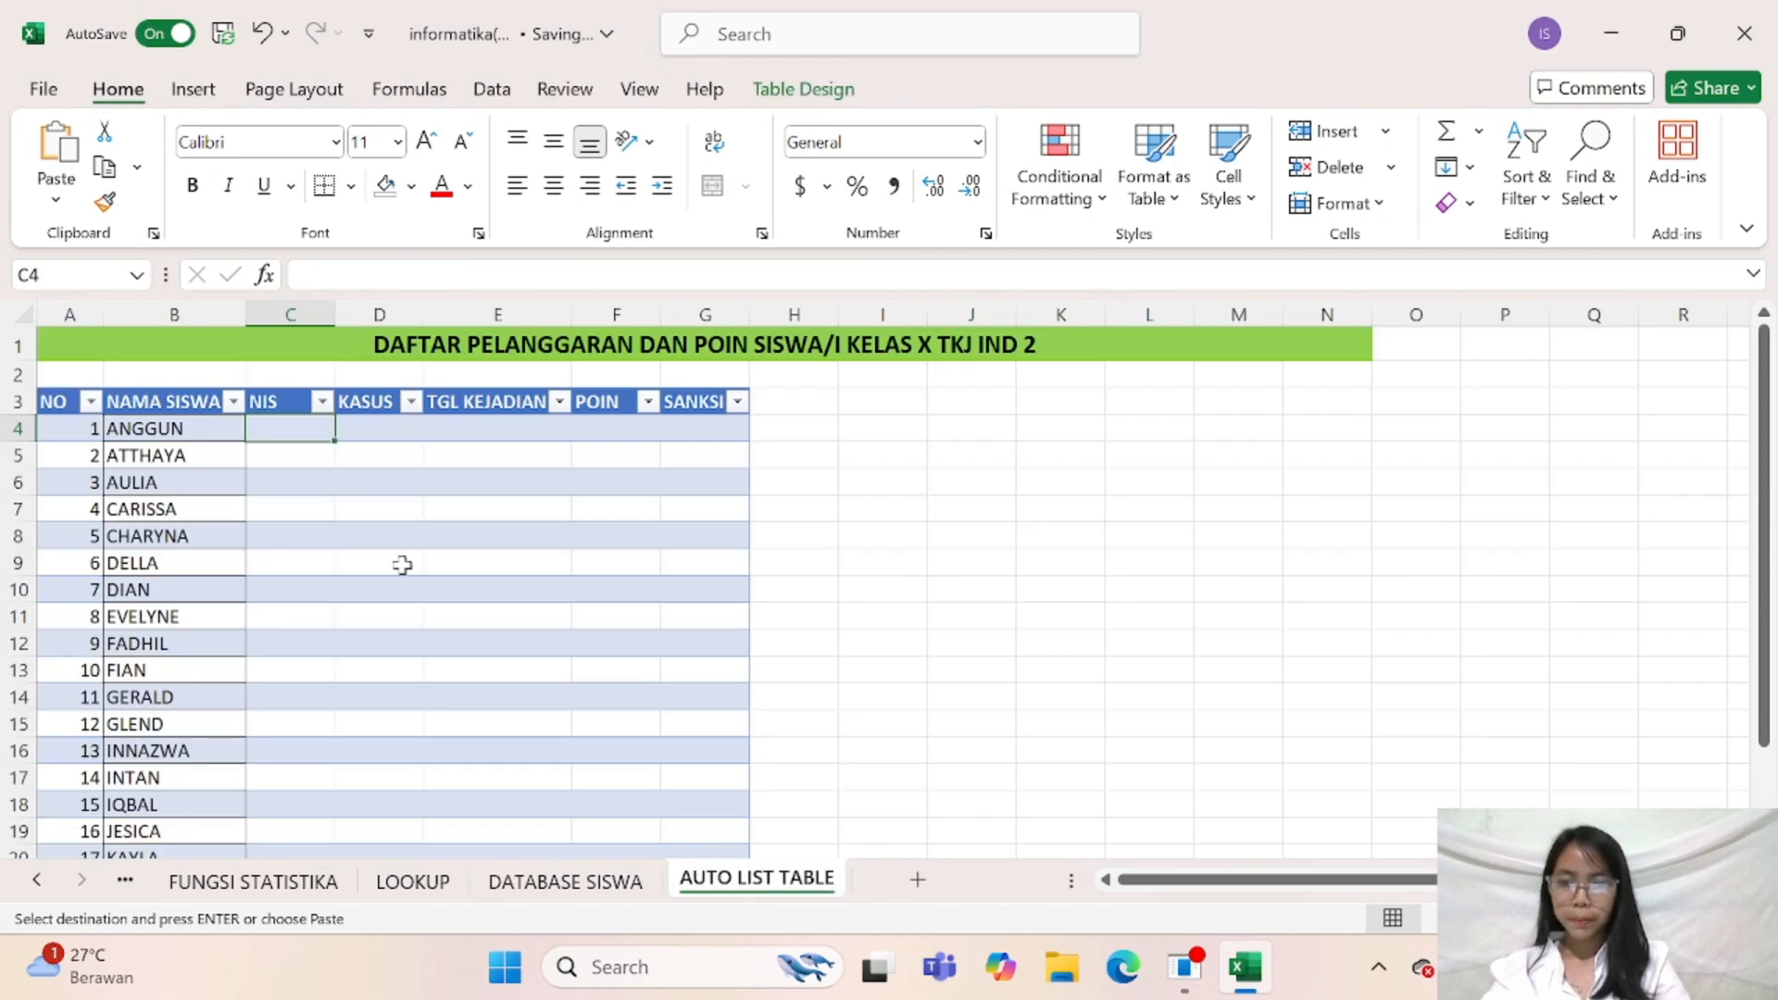
{"action": "key", "text": "ctrl+v"}
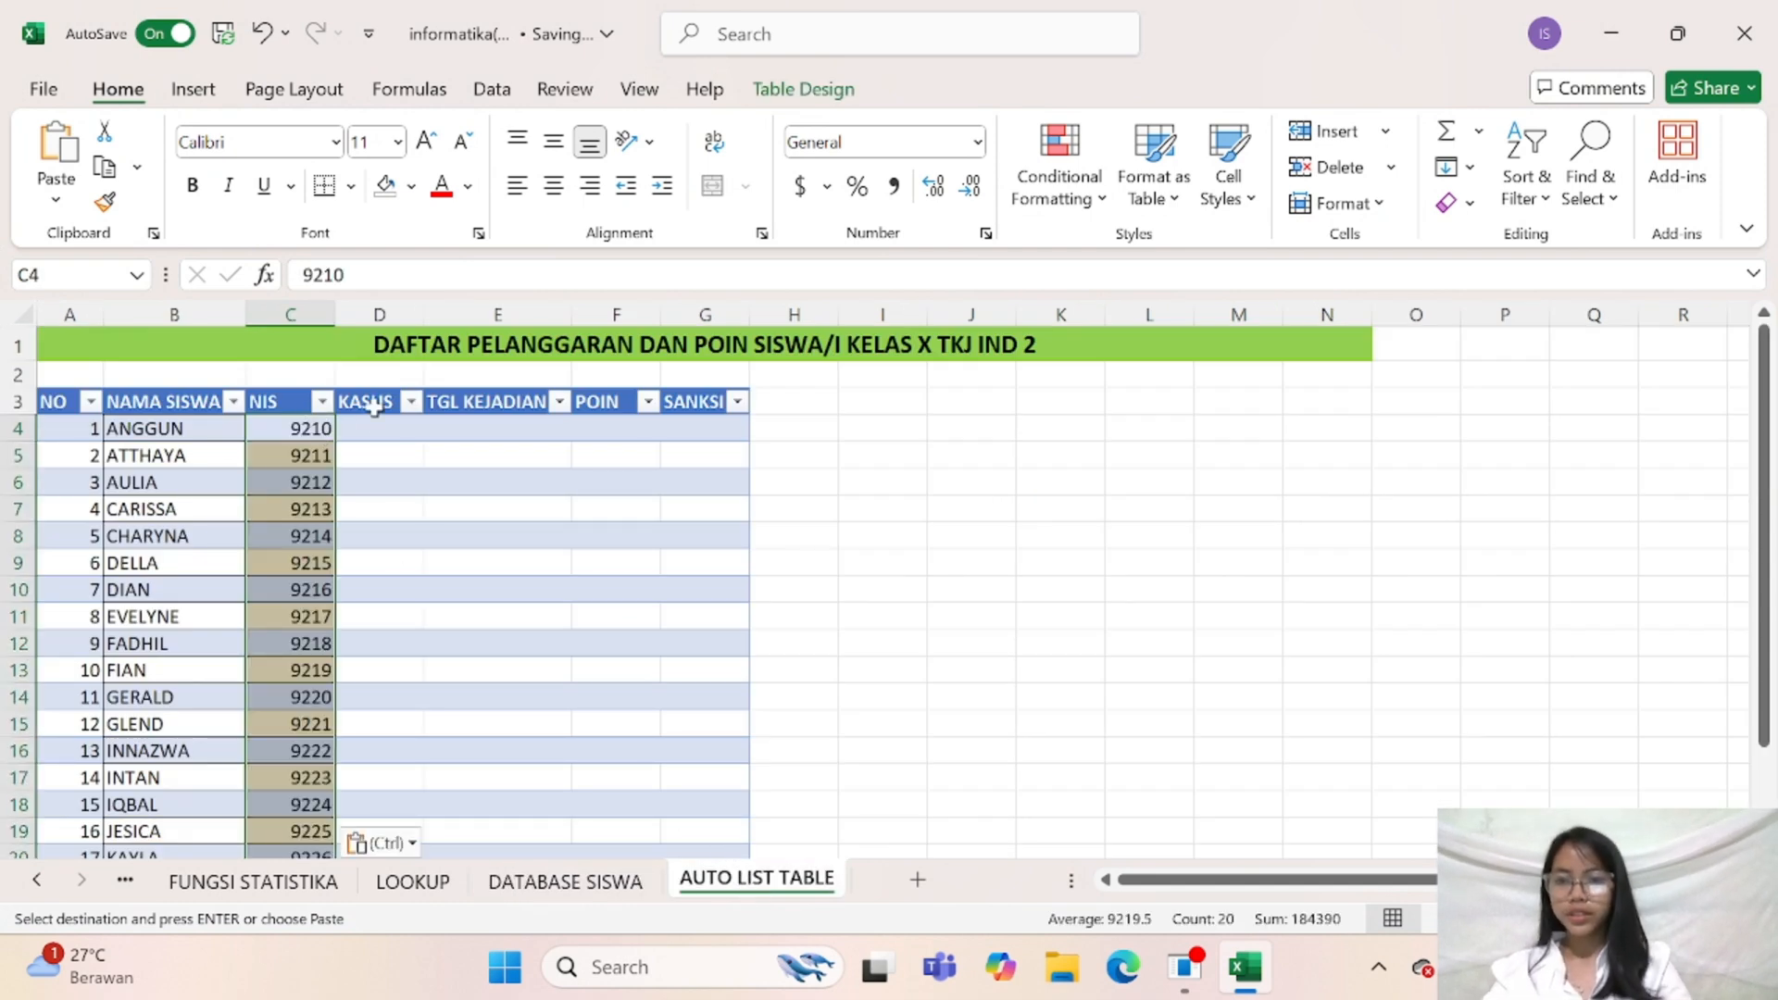
{"action": "key", "text": "Escape"}
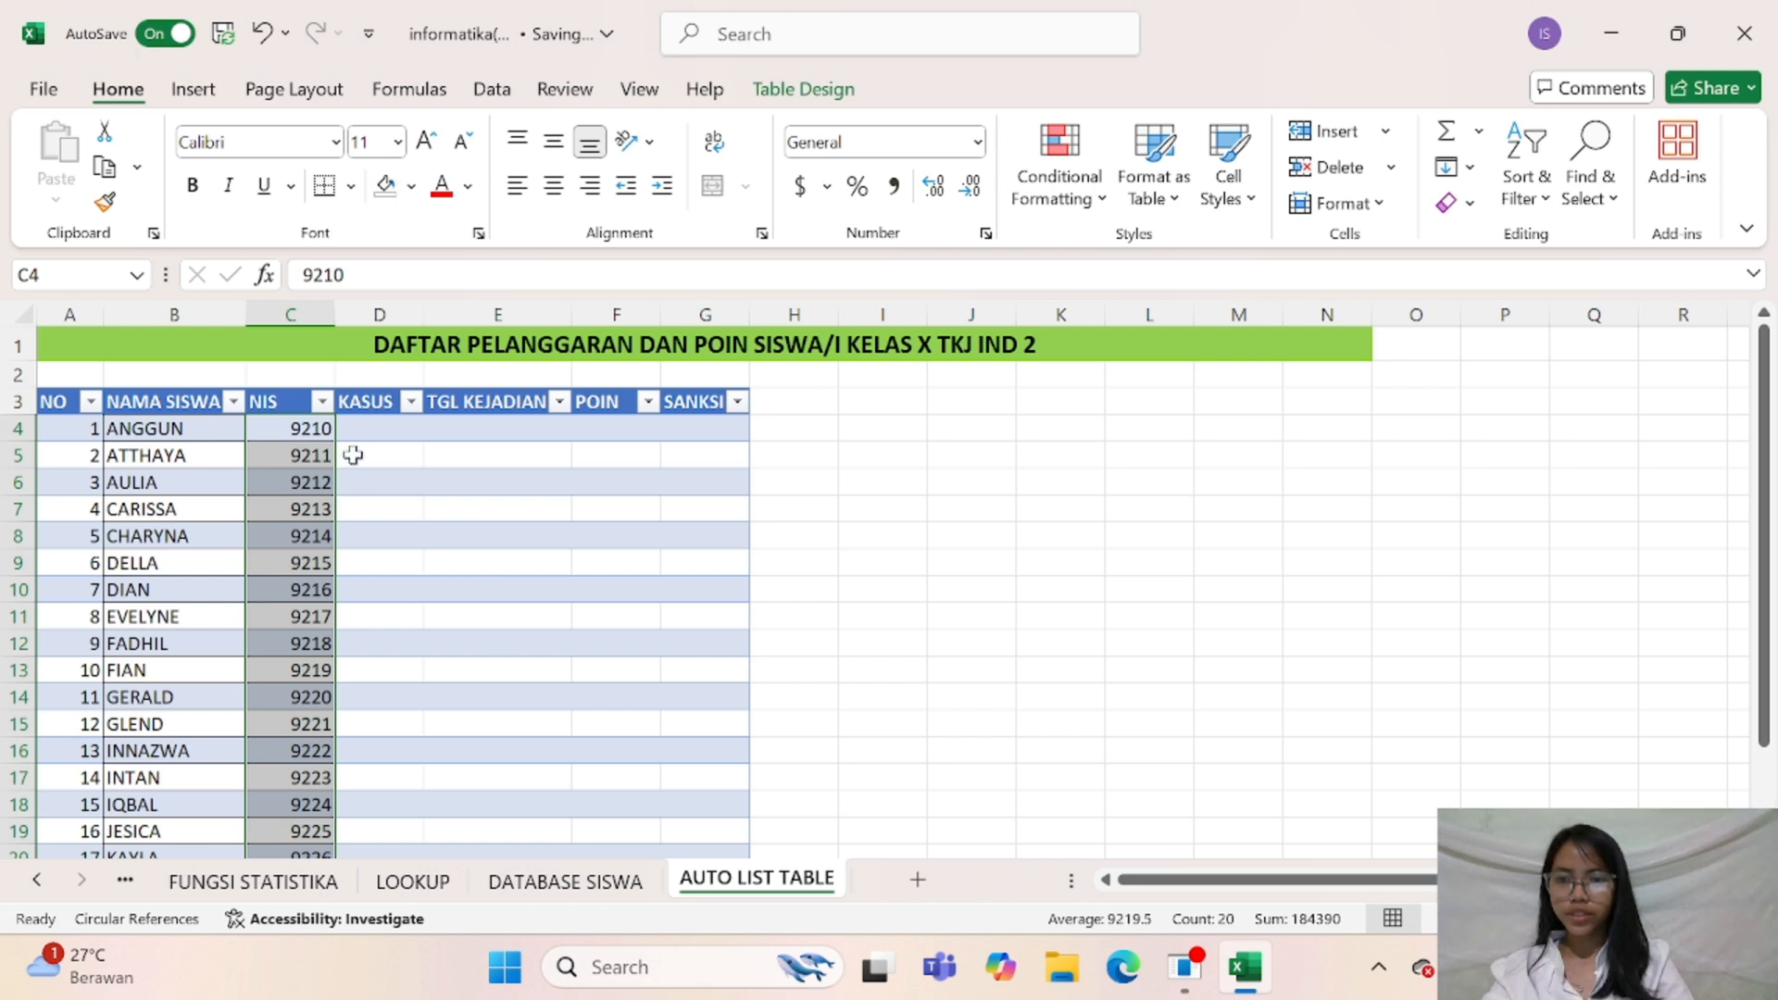
{"action": "left_click", "coordinate": [372, 428]}
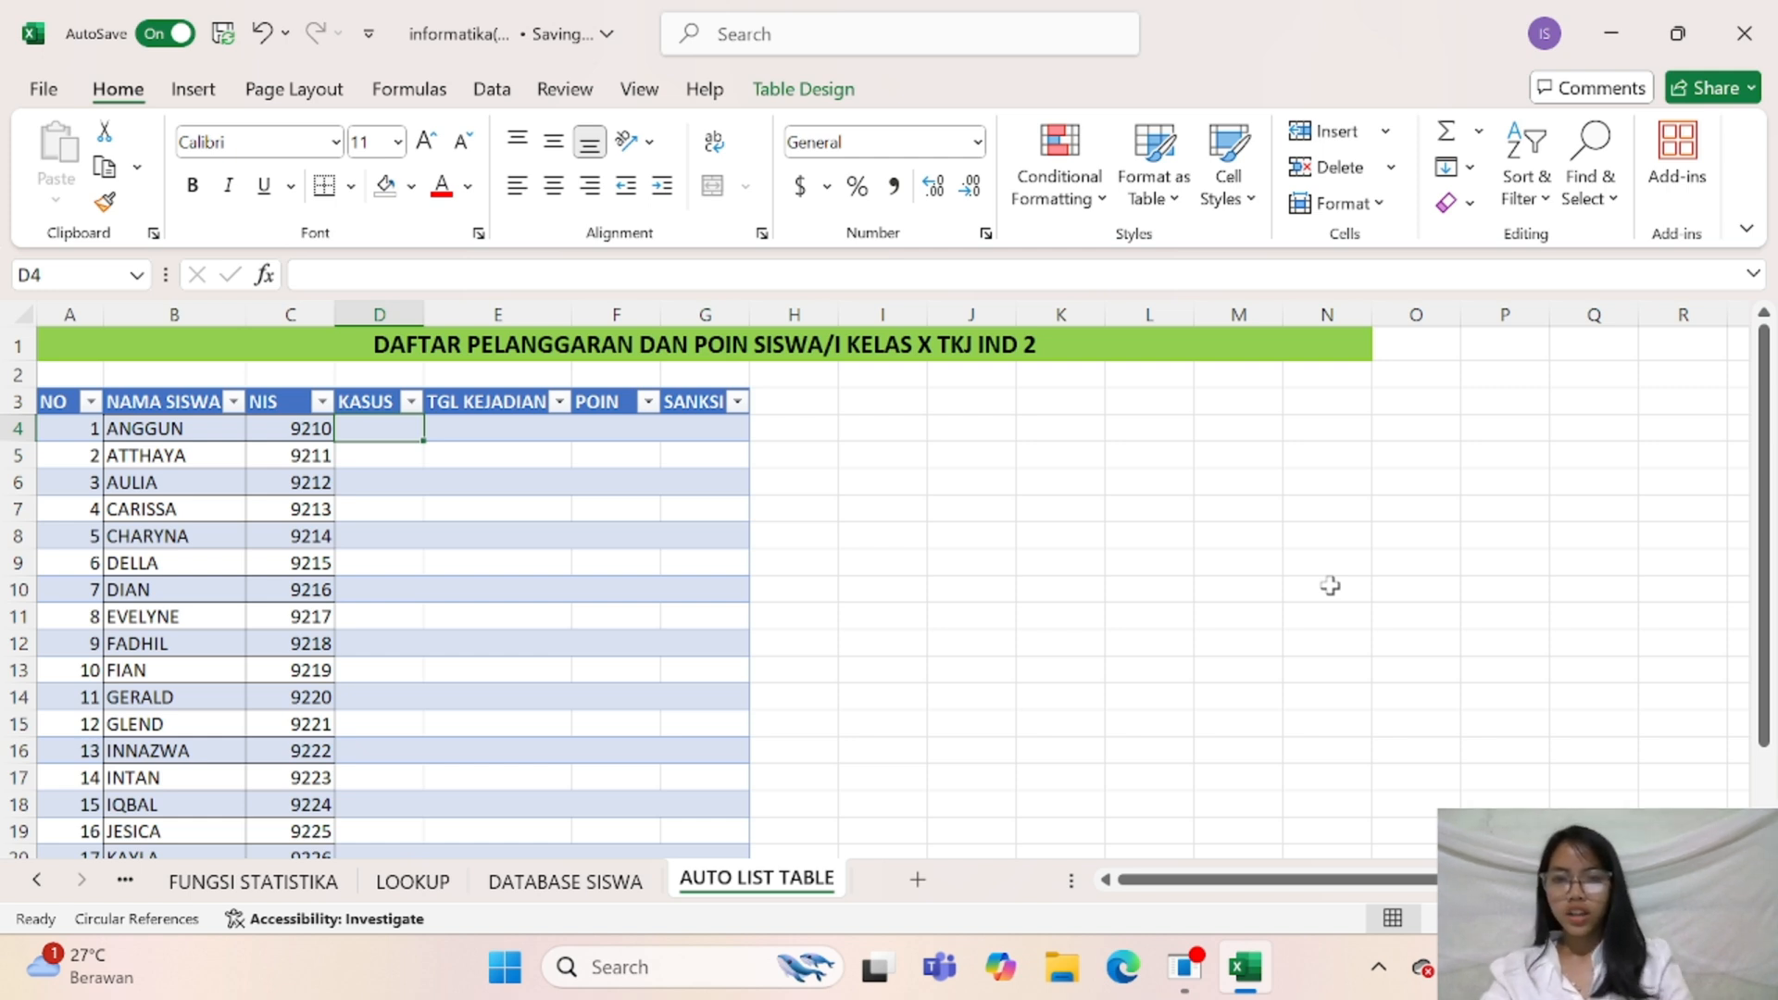
Enter the headers KASUS, POIN and SANKSI in cells I3, J3 and K3 beside the table
{"action": "left_click", "coordinate": [892, 403]}
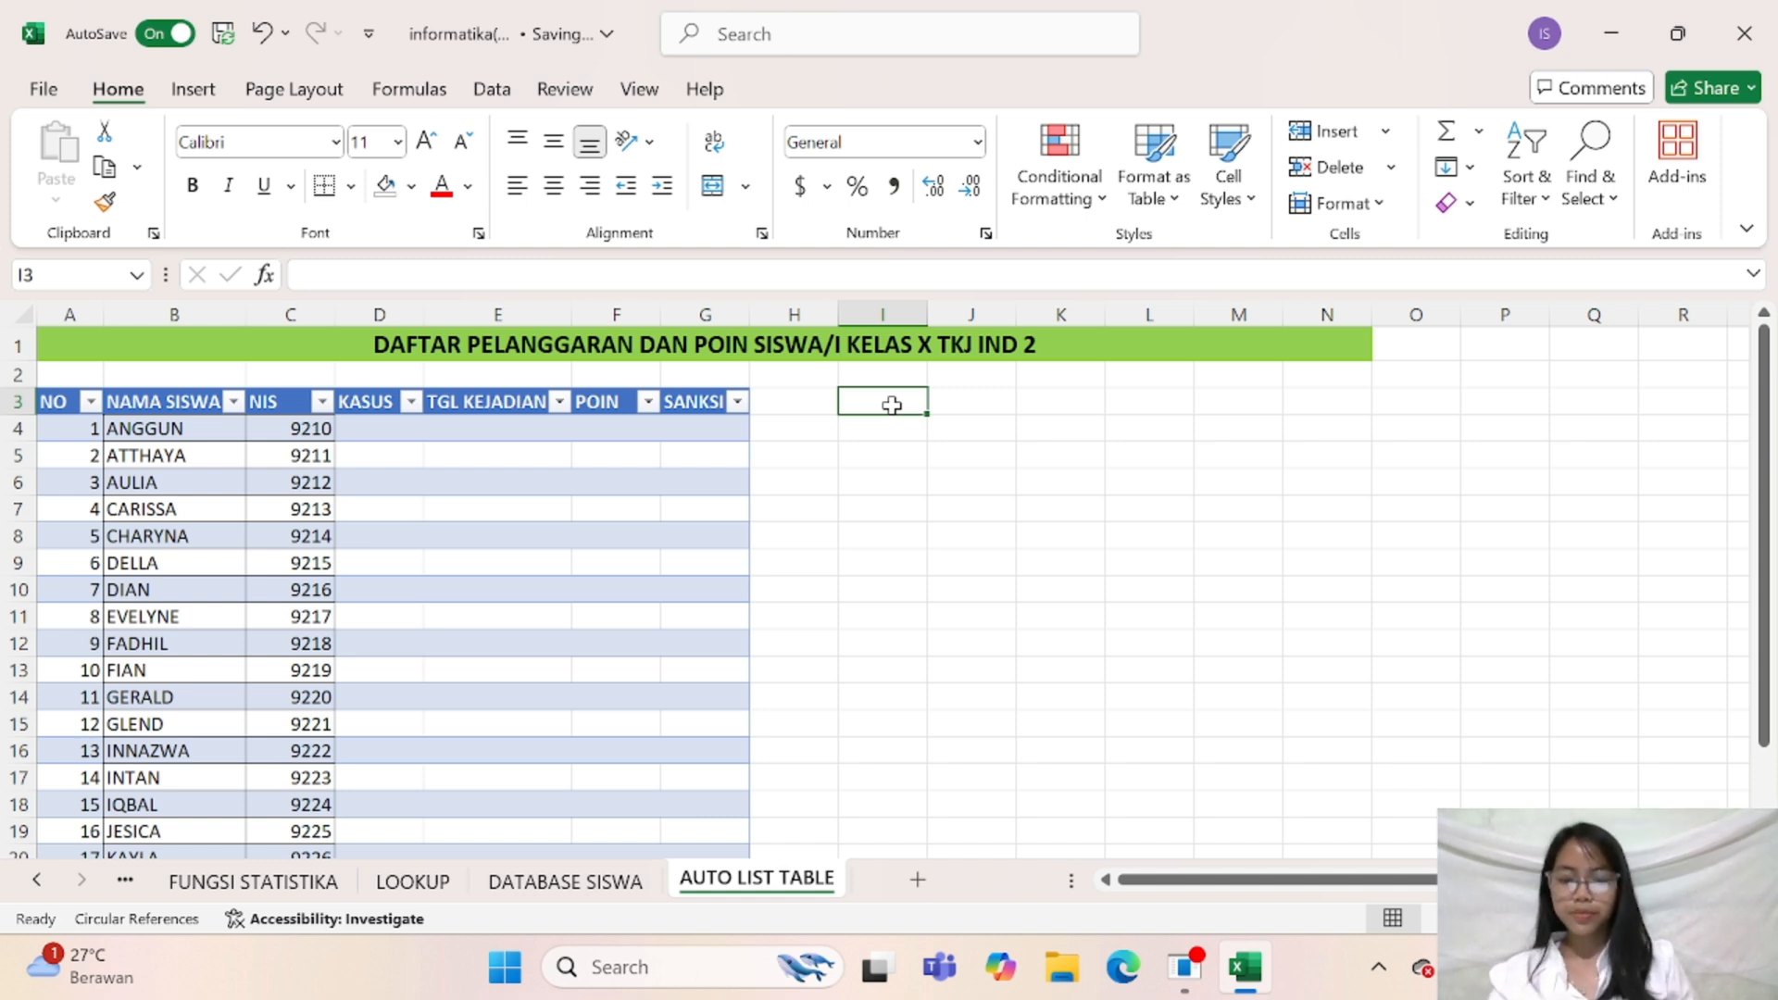
{"action": "type", "text": "KASUS"}
{"action": "key", "text": "Tab"}
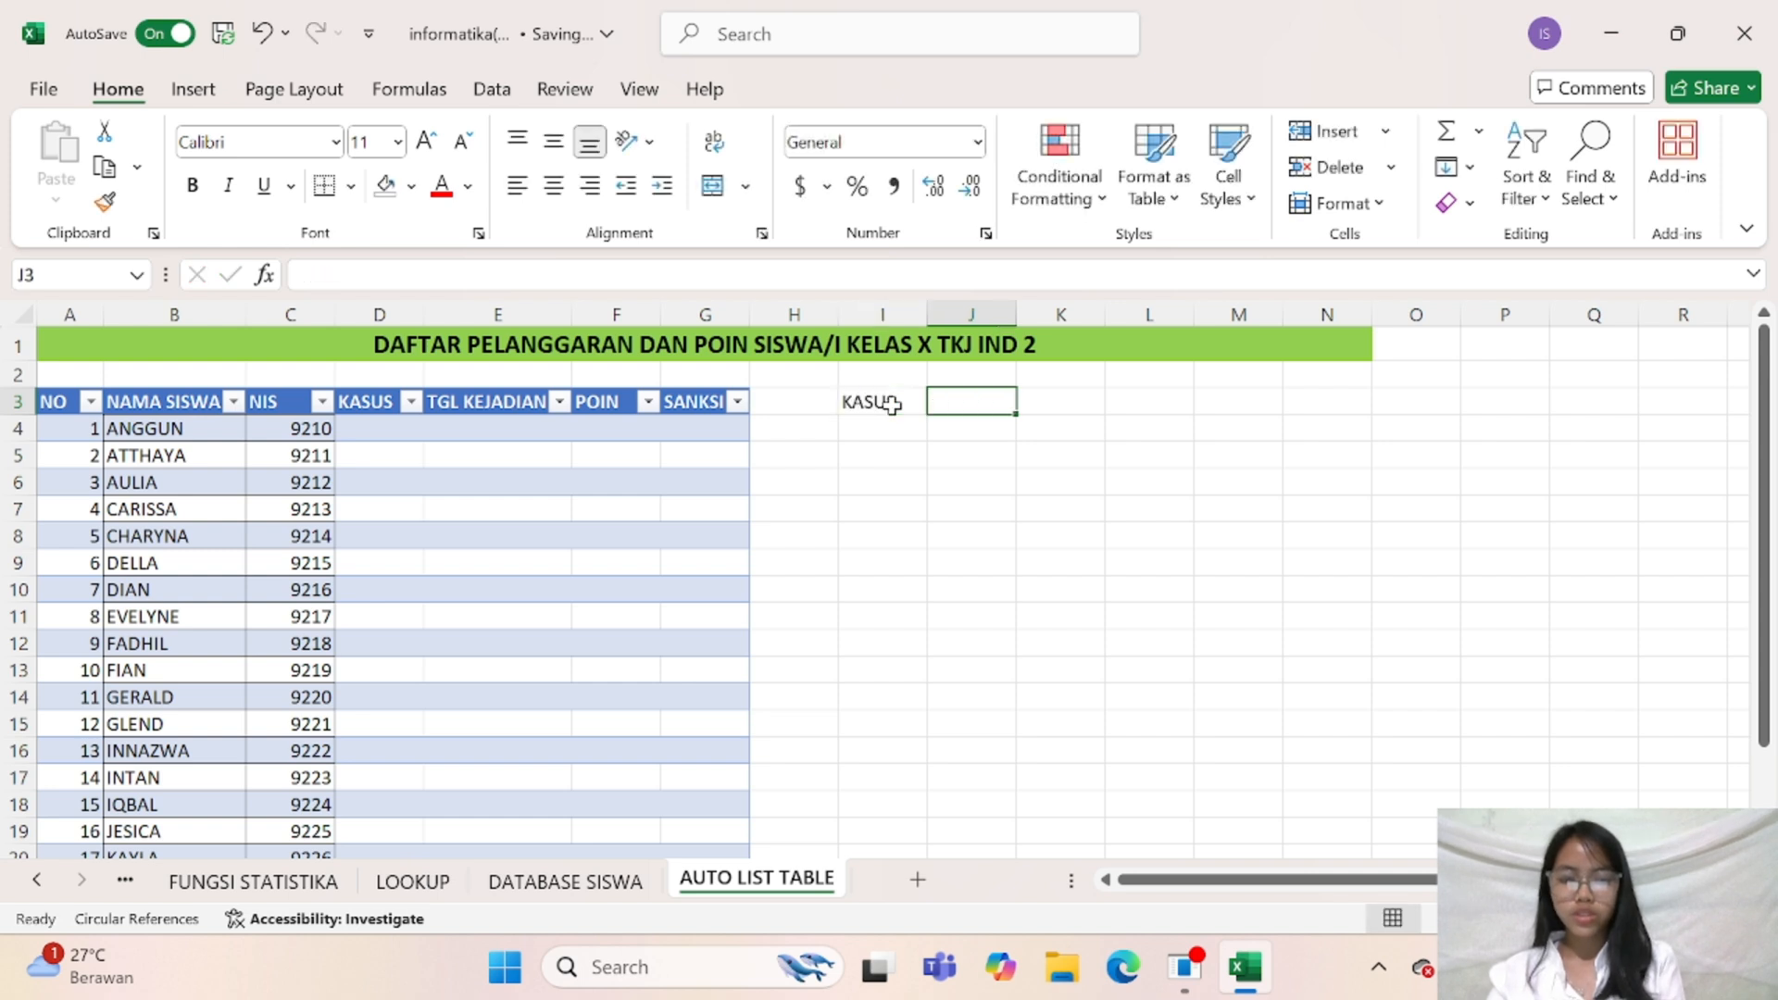
{"action": "type", "text": "POIN"}
{"action": "key", "text": "Tab"}
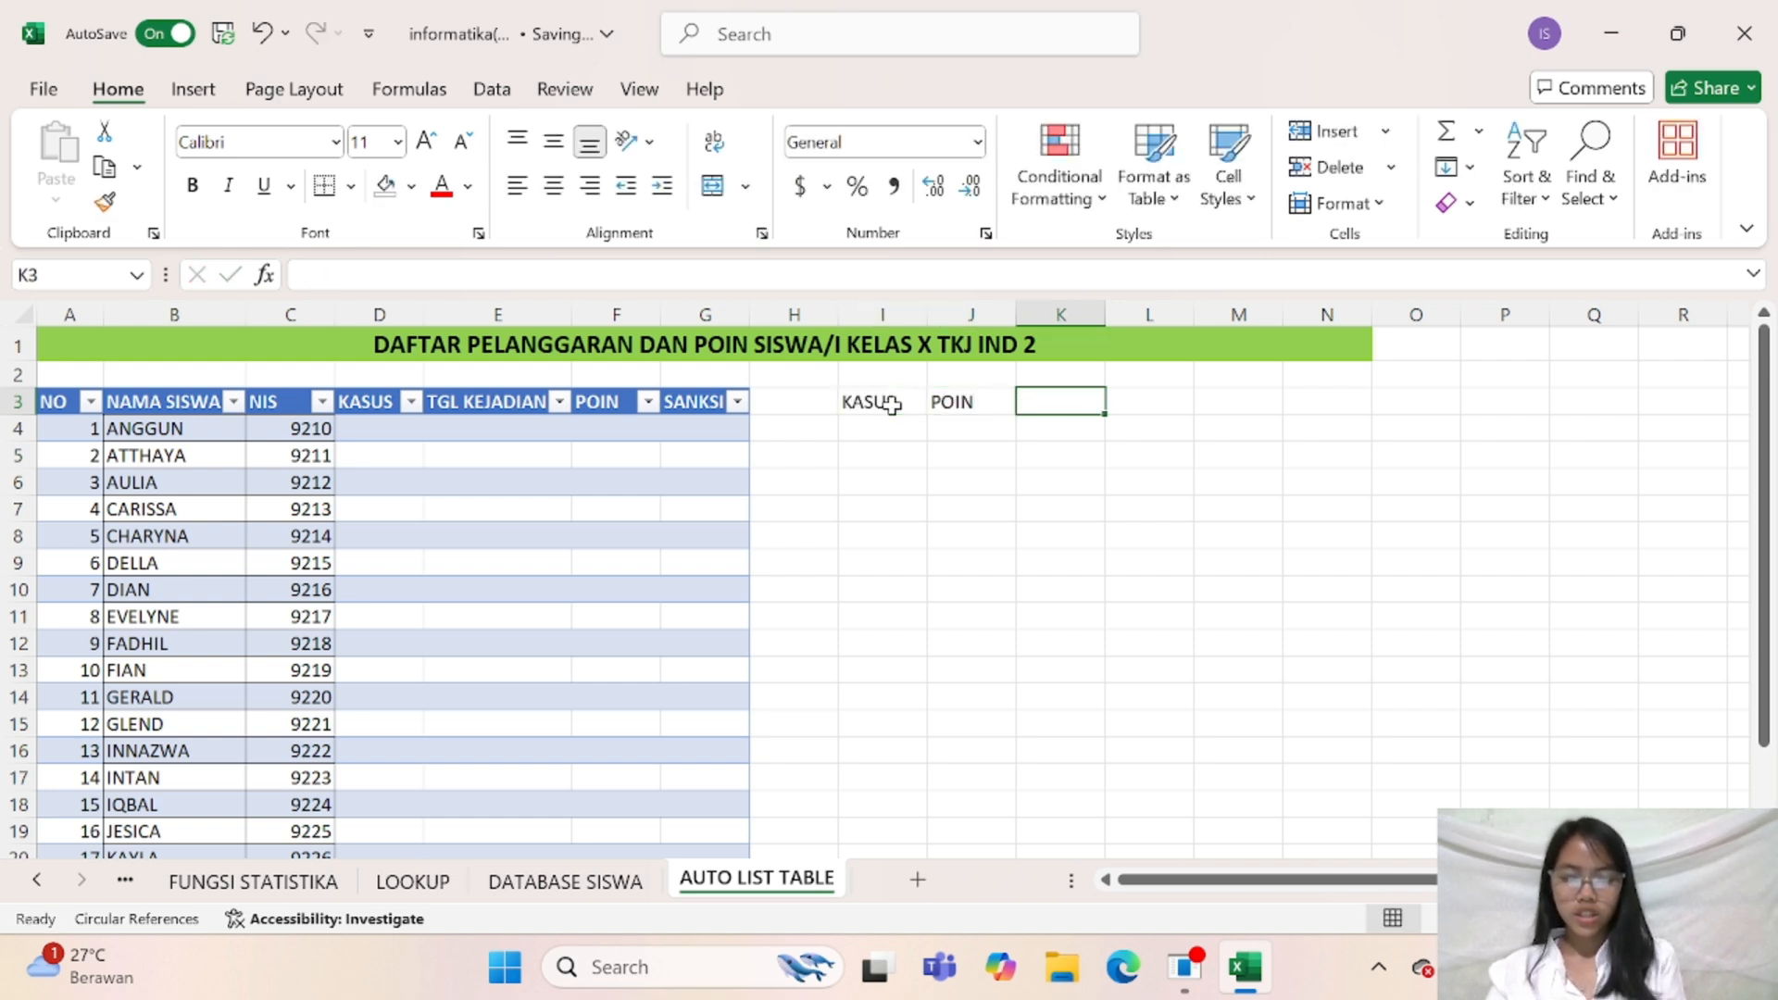
{"action": "type", "text": "SANKSI"}
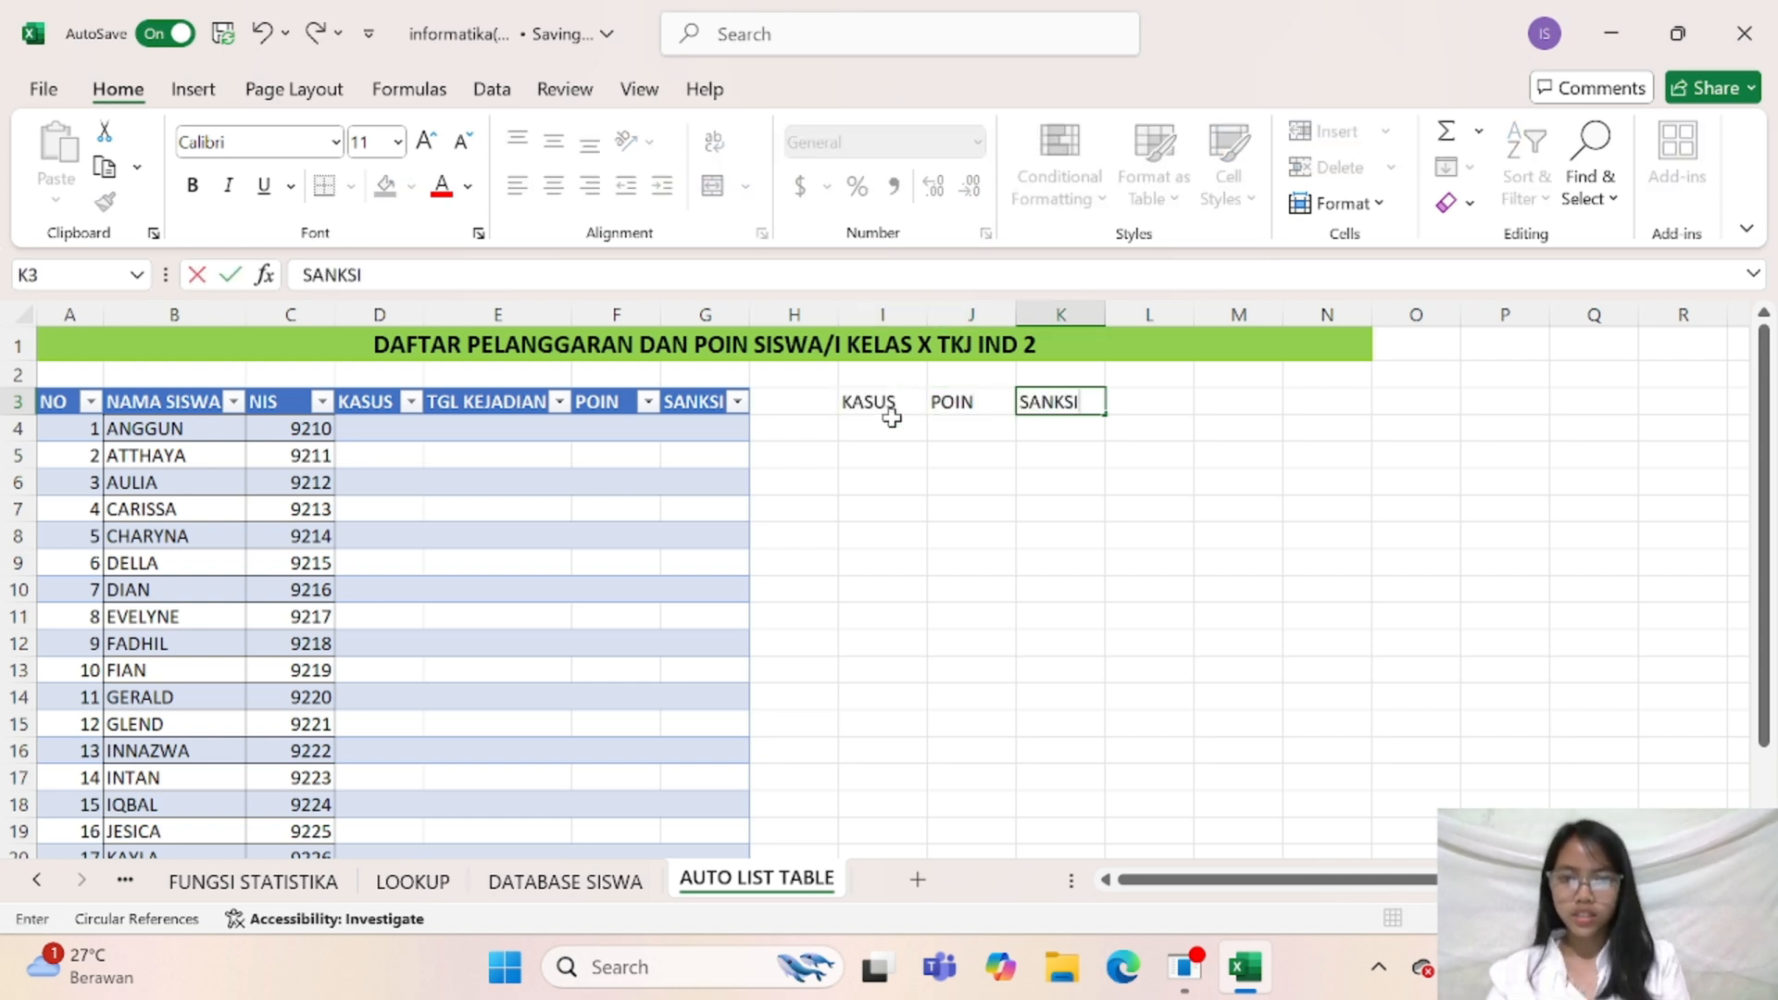
Enter the first violation in cell I4 under KASUS and MELAWAN GURU in cell I5
{"action": "left_click", "coordinate": [891, 428]}
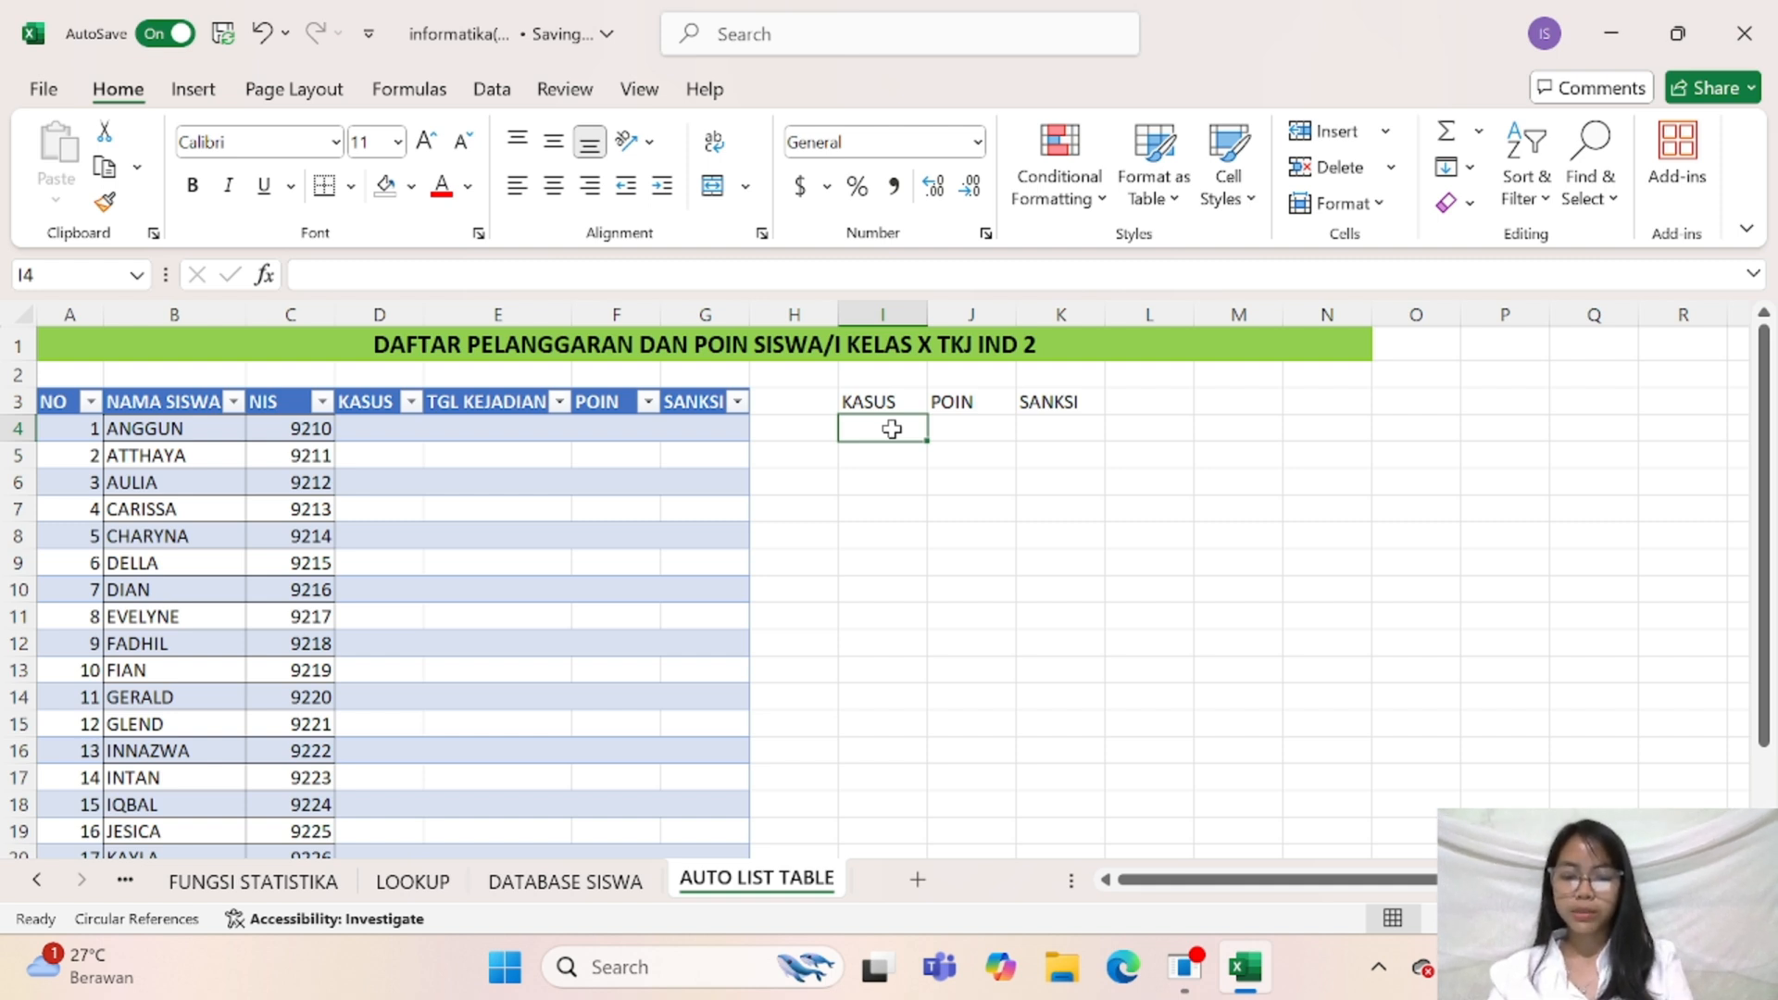
{"action": "type", "text": "JUDOL"}
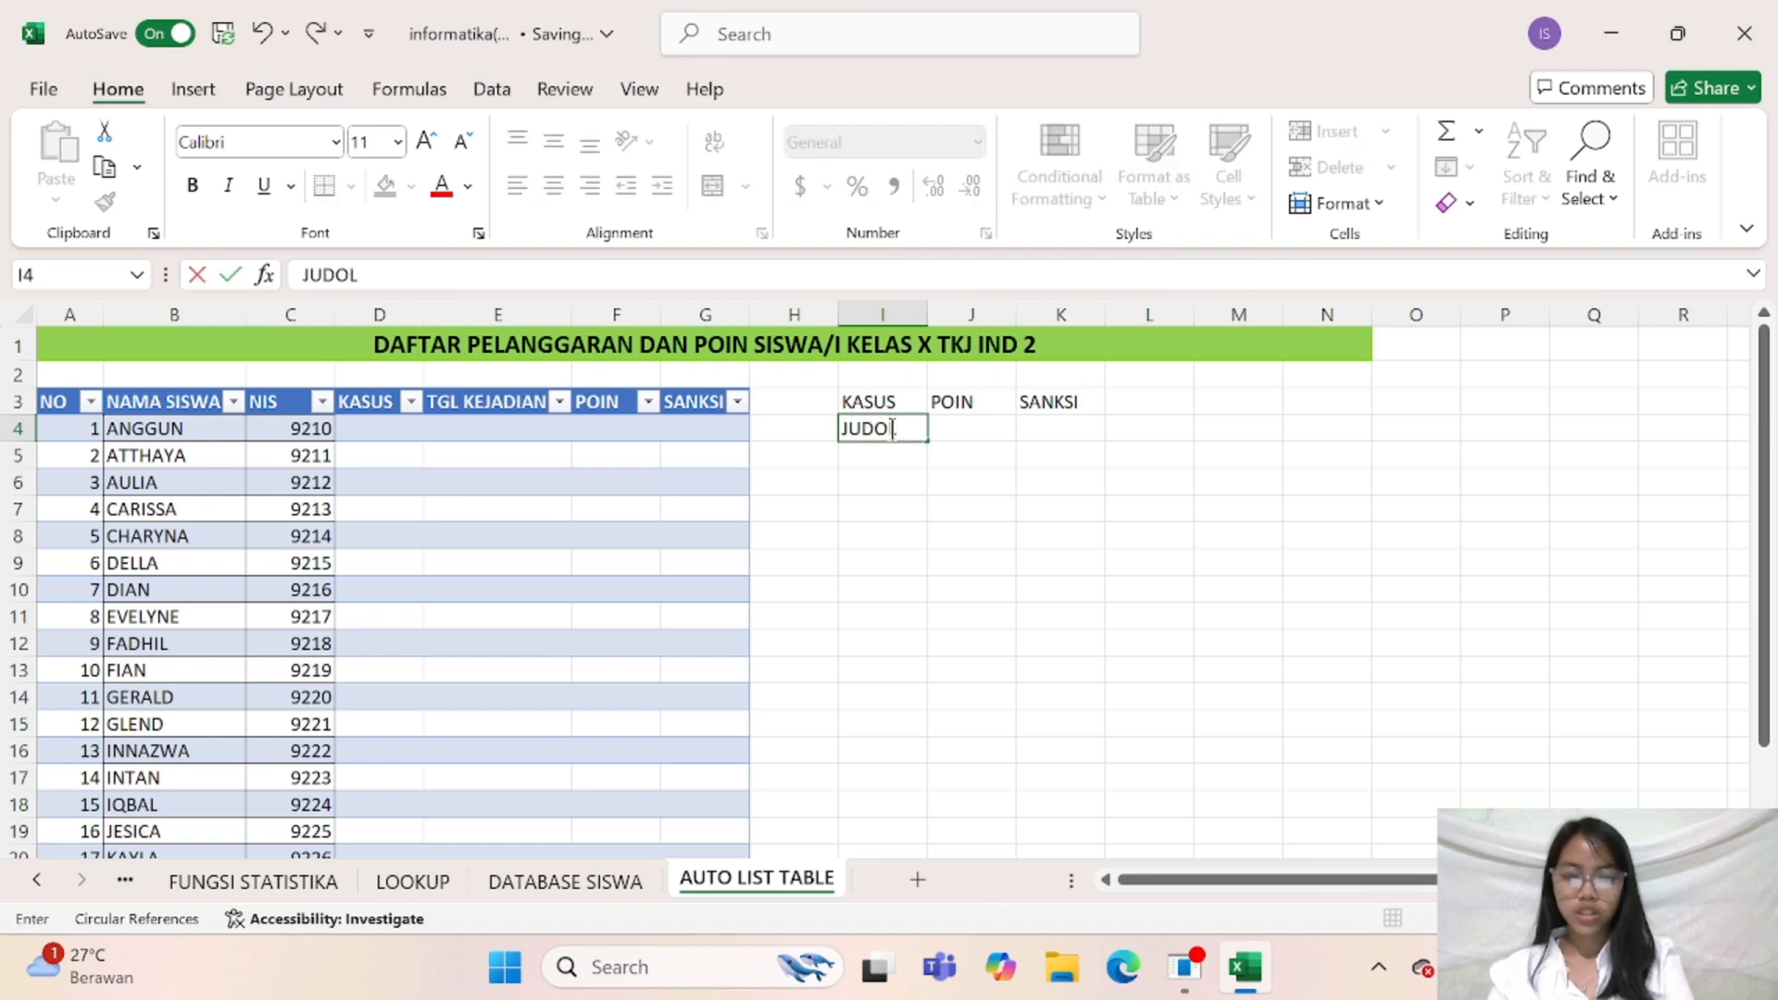
{"action": "key", "text": "Return"}
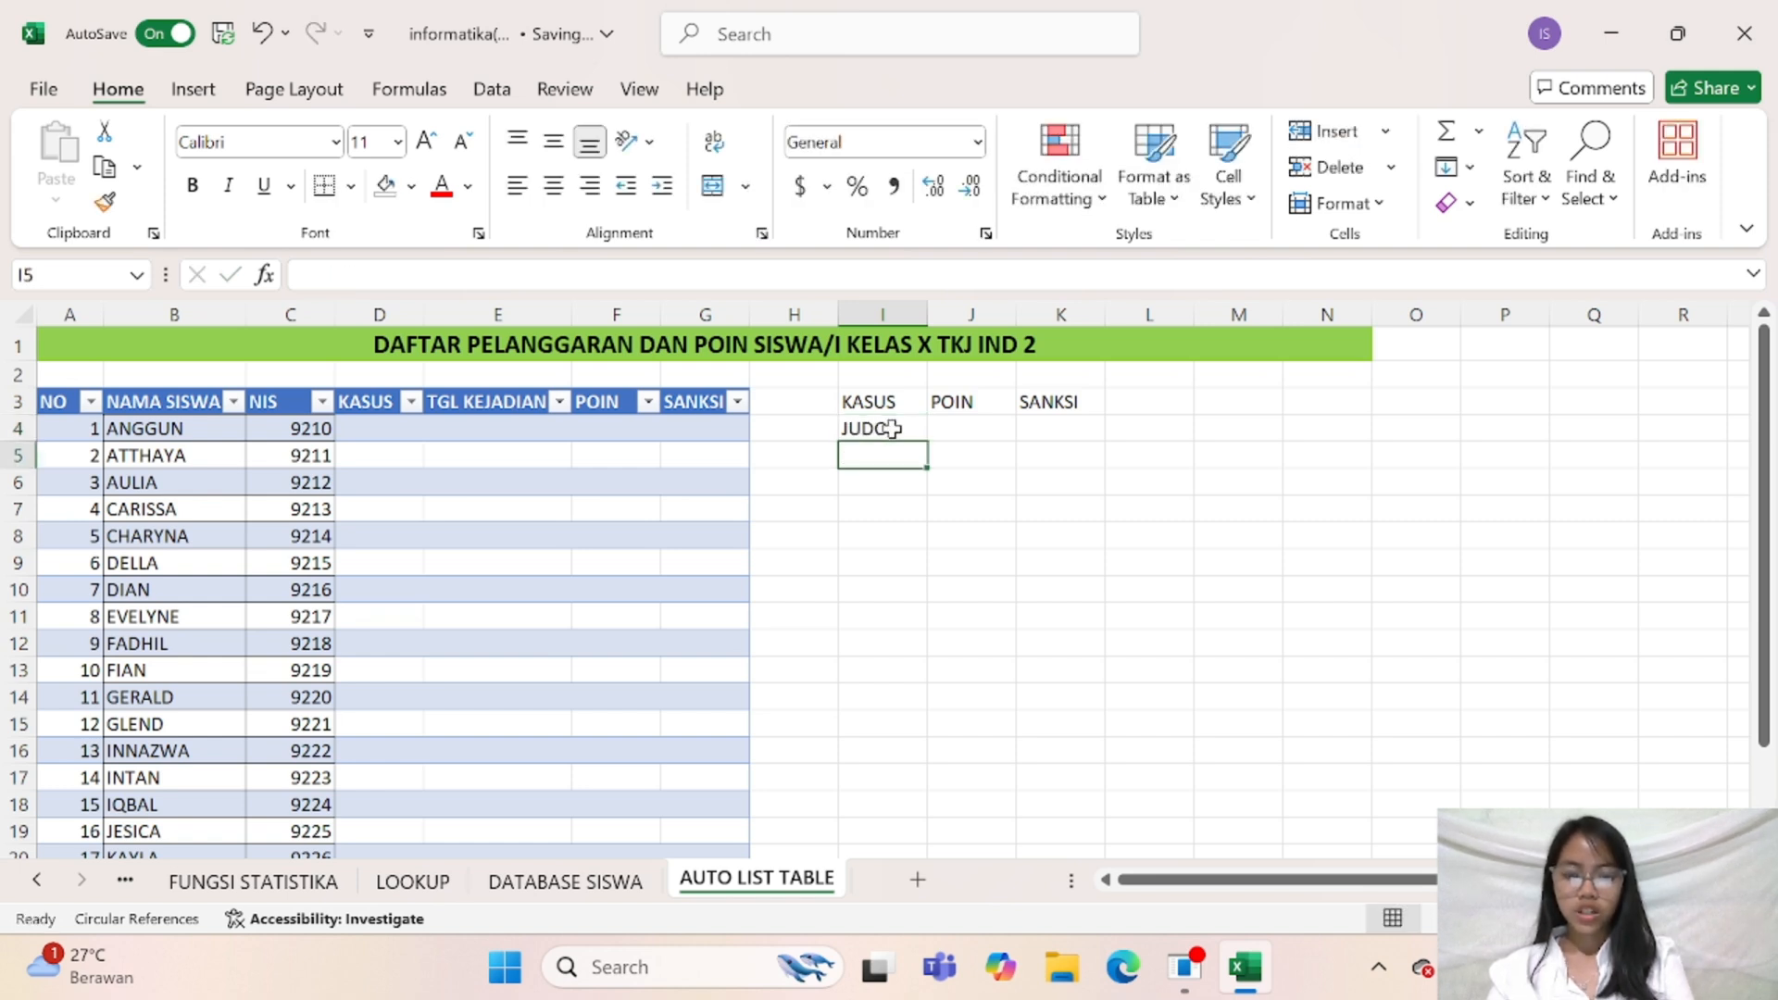
{"action": "type", "text": "MELAW"}
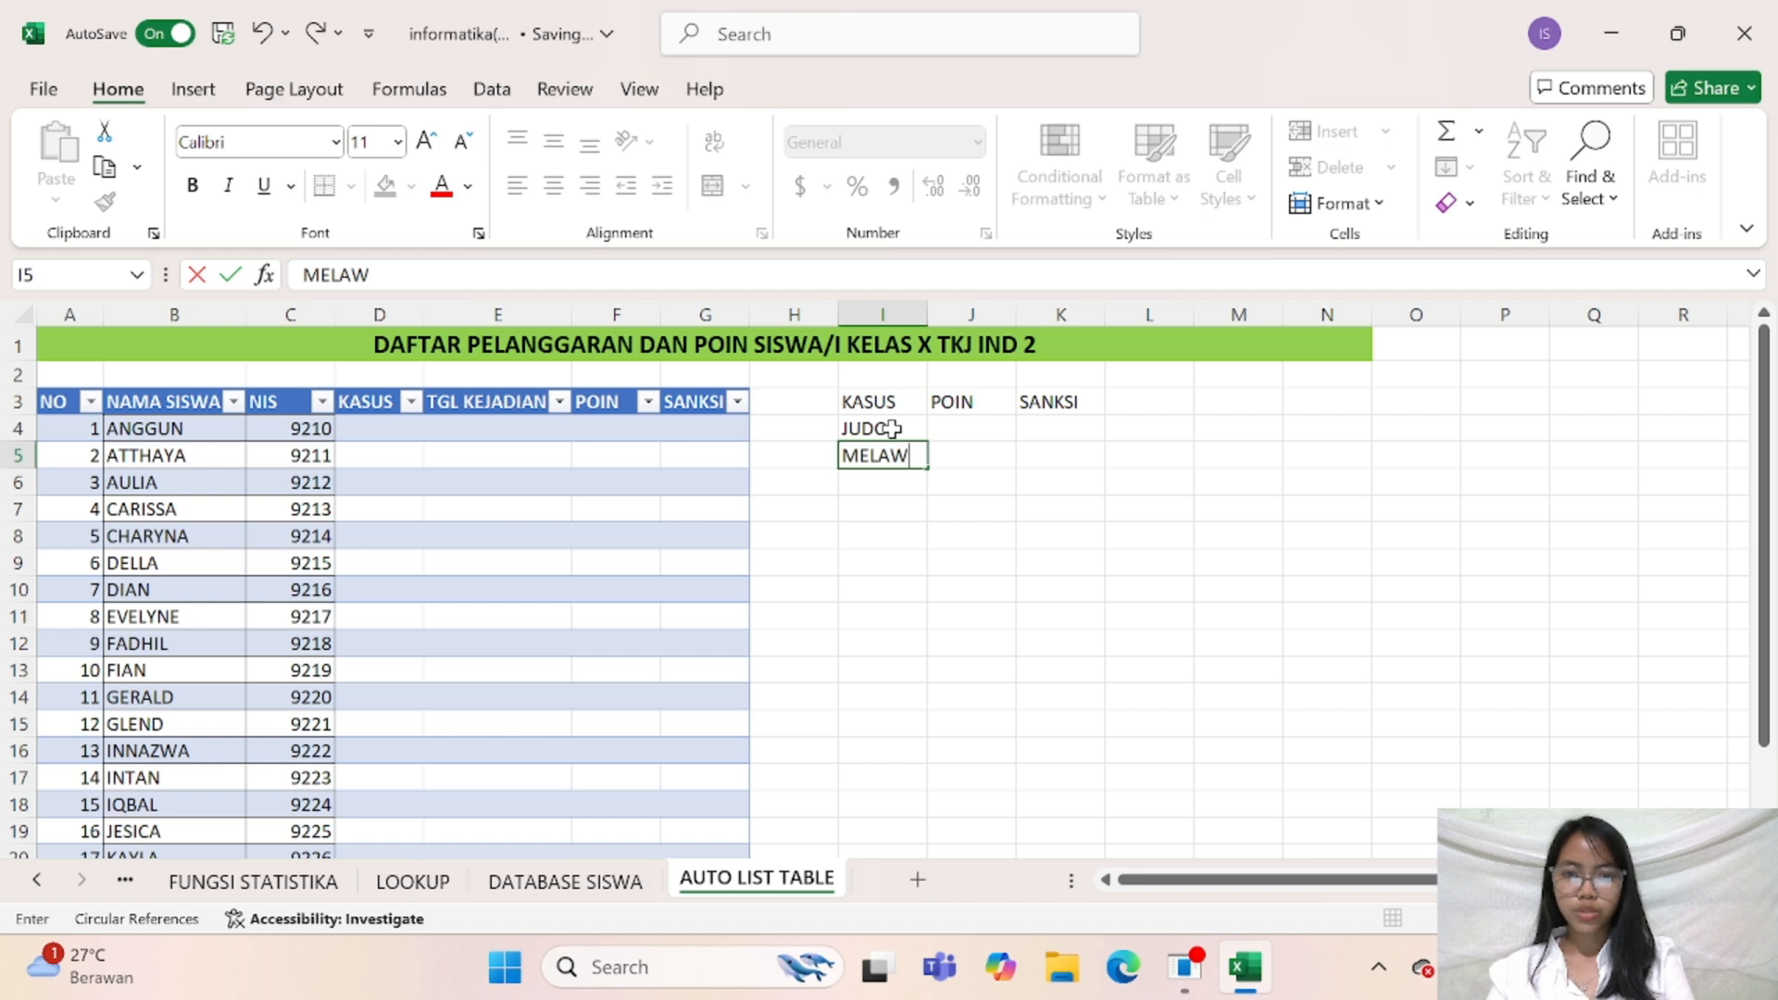
{"action": "type", "text": "AN GUUR"}
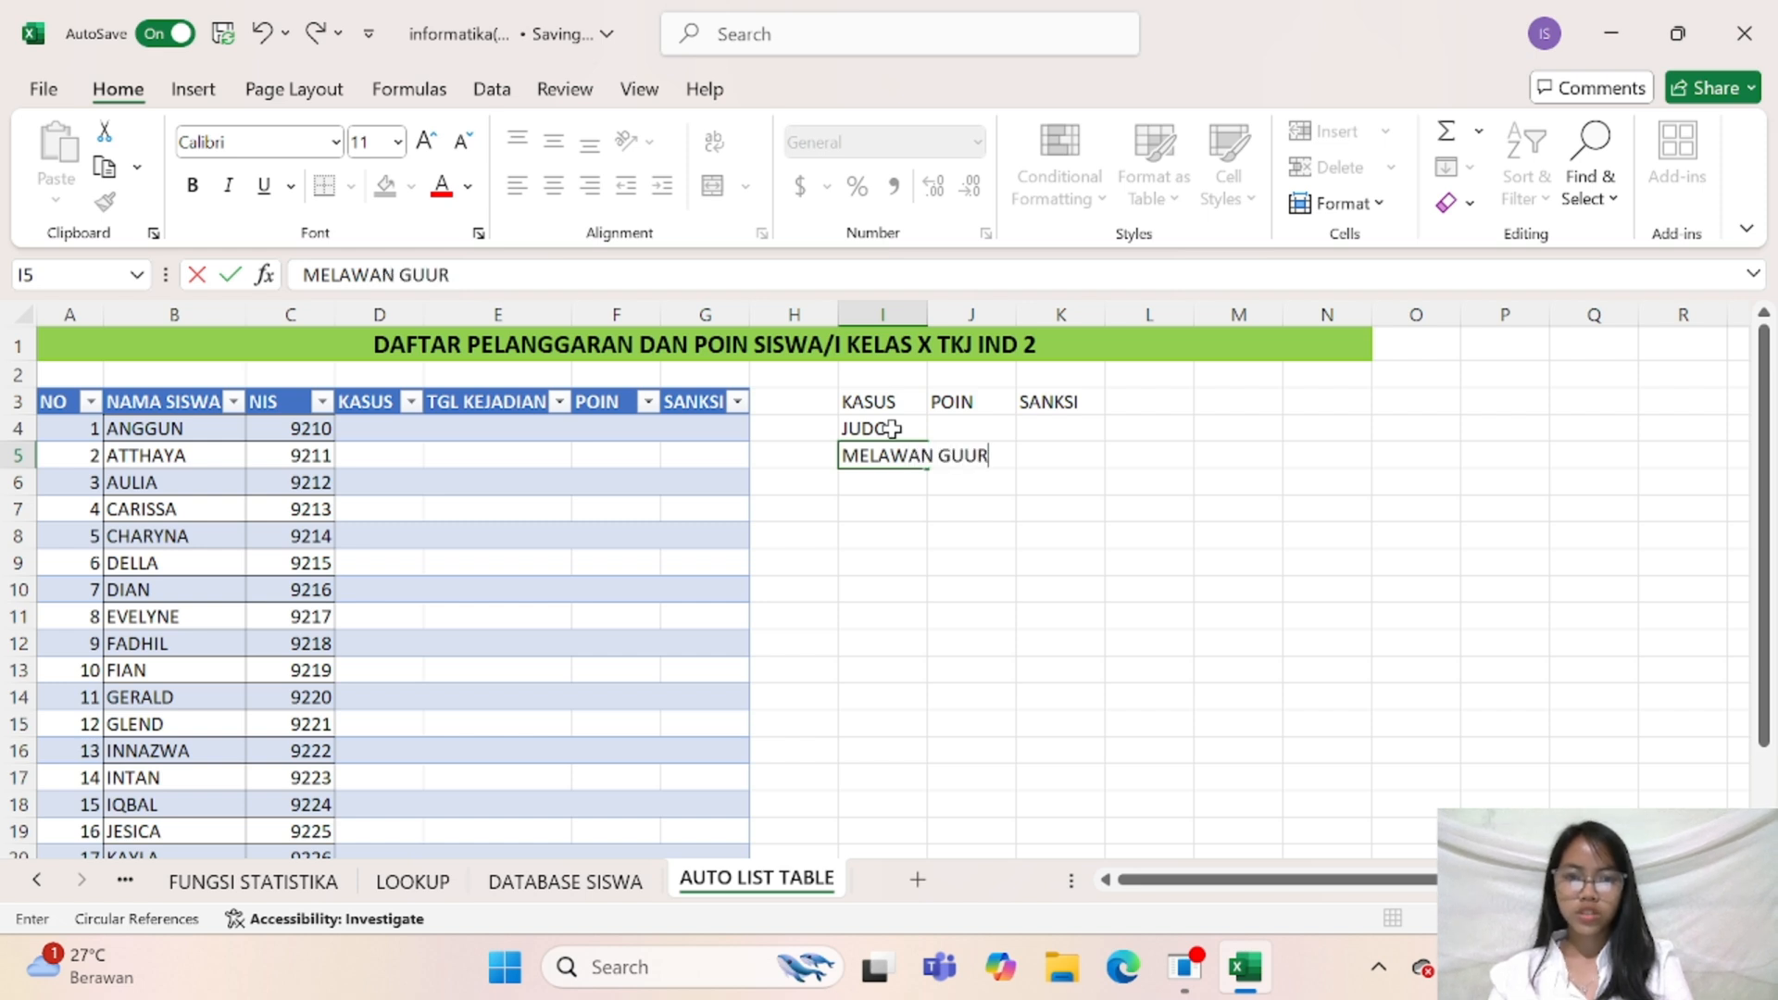
{"action": "key", "text": "BackSpace"}
{"action": "key", "text": "BackSpace"}
{"action": "type", "text": "RU"}
{"action": "key", "text": "Return"}
Enter the violations BERBOHONG, MEROKOK and MENCURI in cells I6 to I8 of the KASUS list
{"action": "type", "text": "BER"}
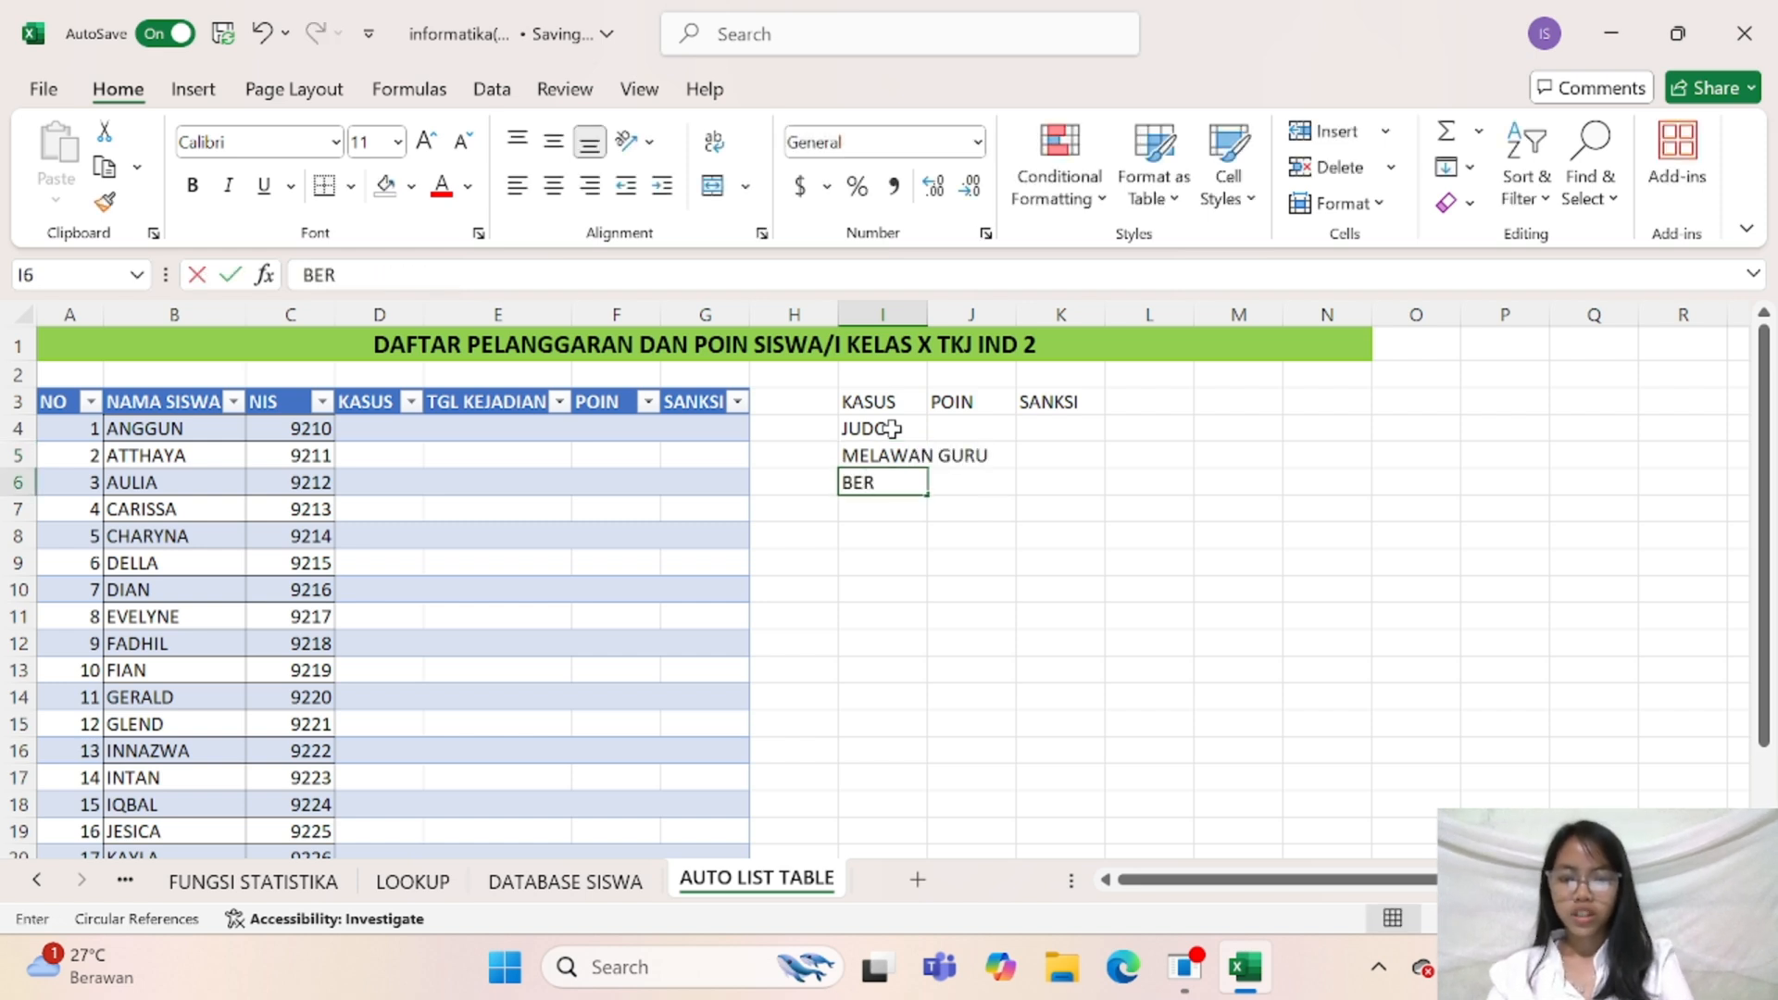
{"action": "type", "text": "BOHONG"}
{"action": "key", "text": "Return"}
{"action": "type", "text": "MEROKOK"}
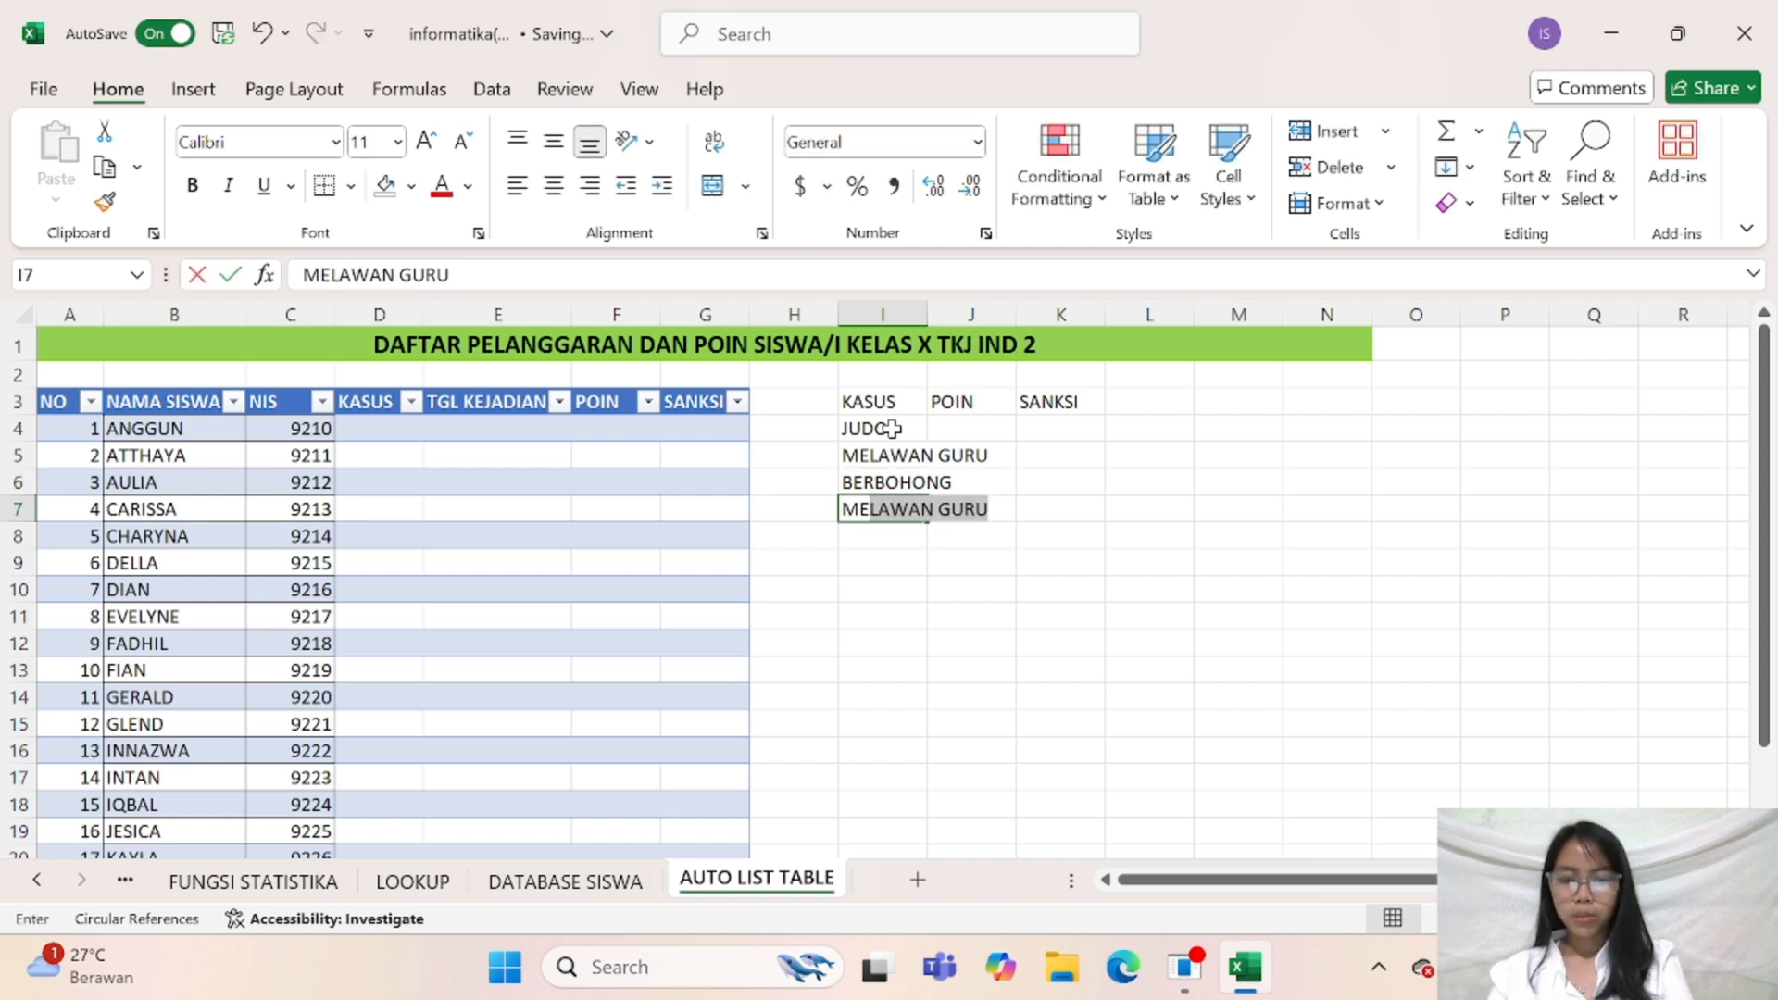
{"action": "key", "text": "Return"}
{"action": "type", "text": "MENCURI"}
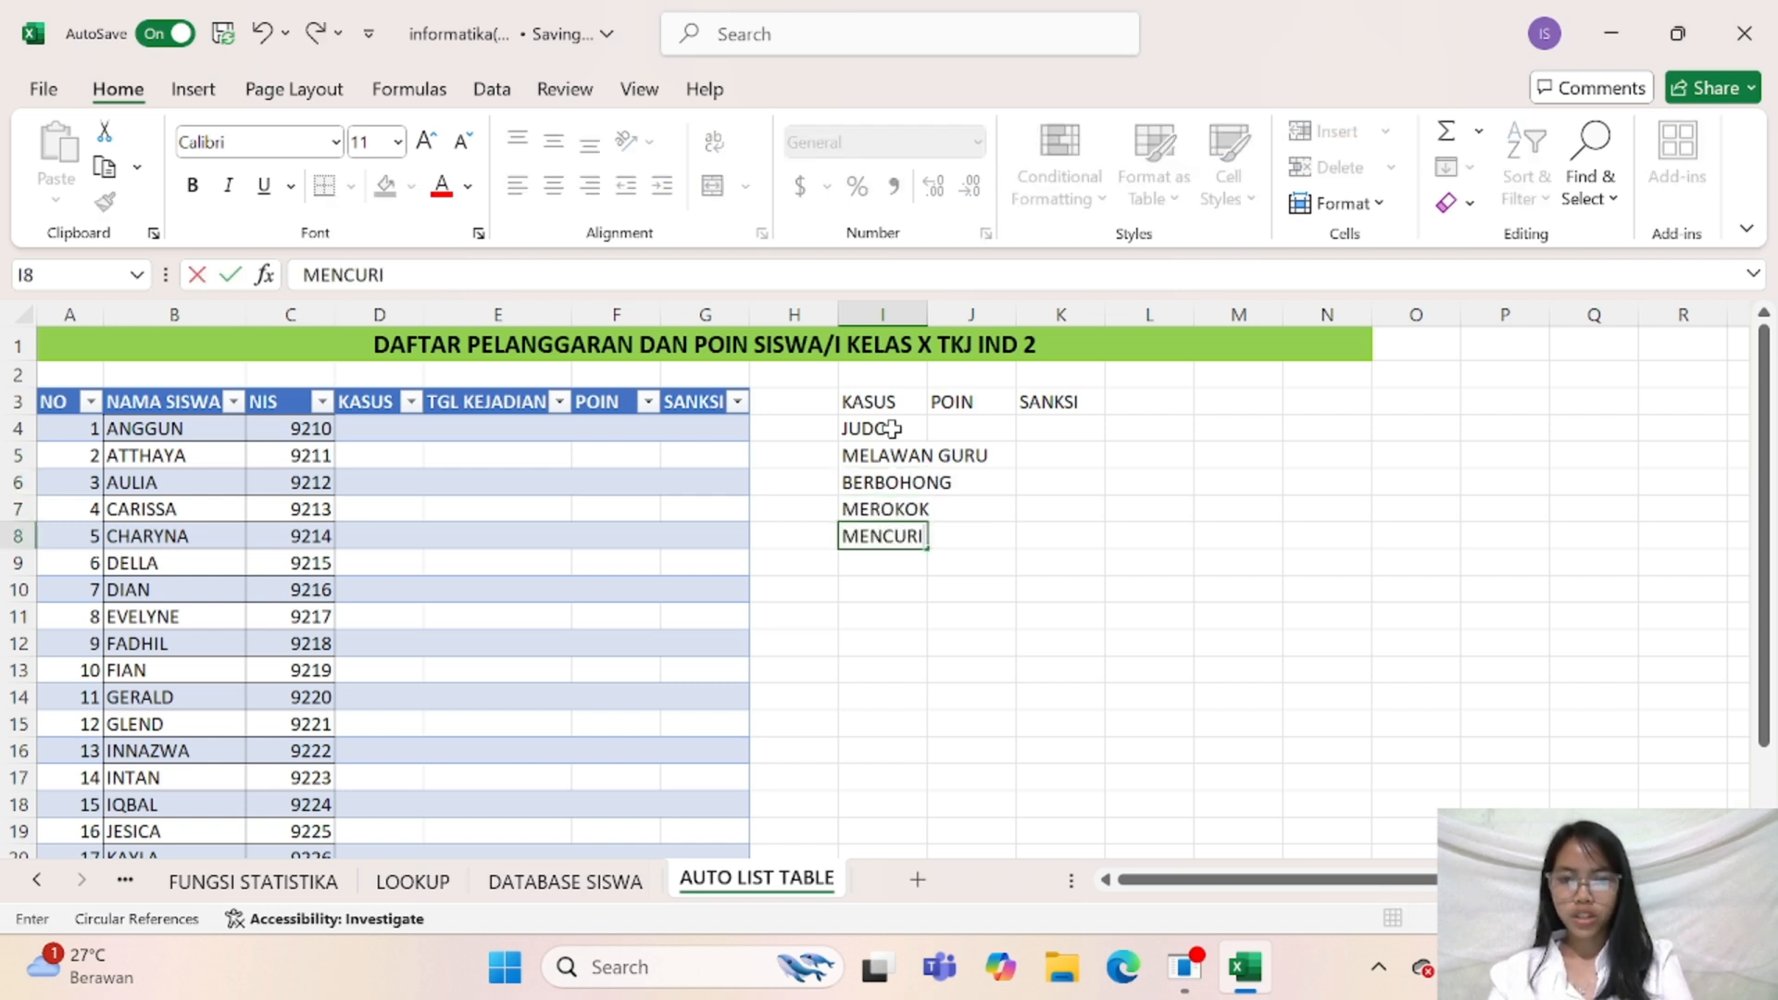
{"action": "key", "text": "Return"}
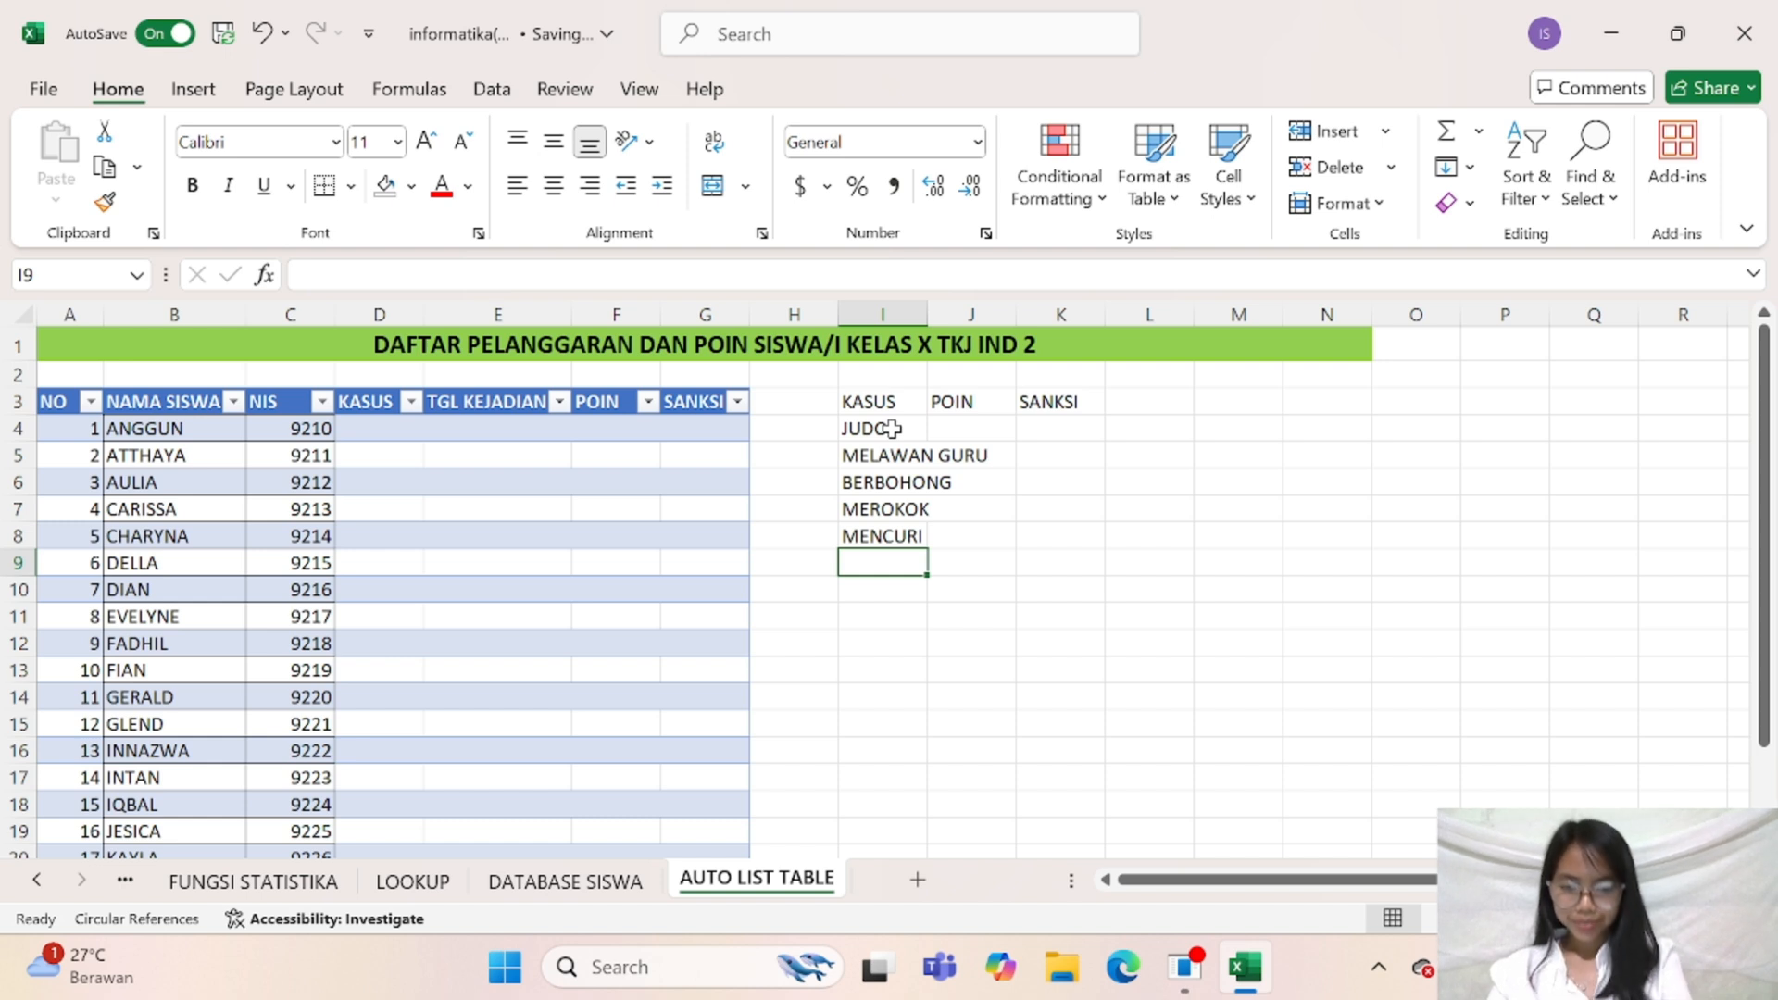
Enter the violations CIPUT, MAKEUP and CABUT in cells I9 to I11 of the KASUS list
{"action": "type", "text": "CIPUT"}
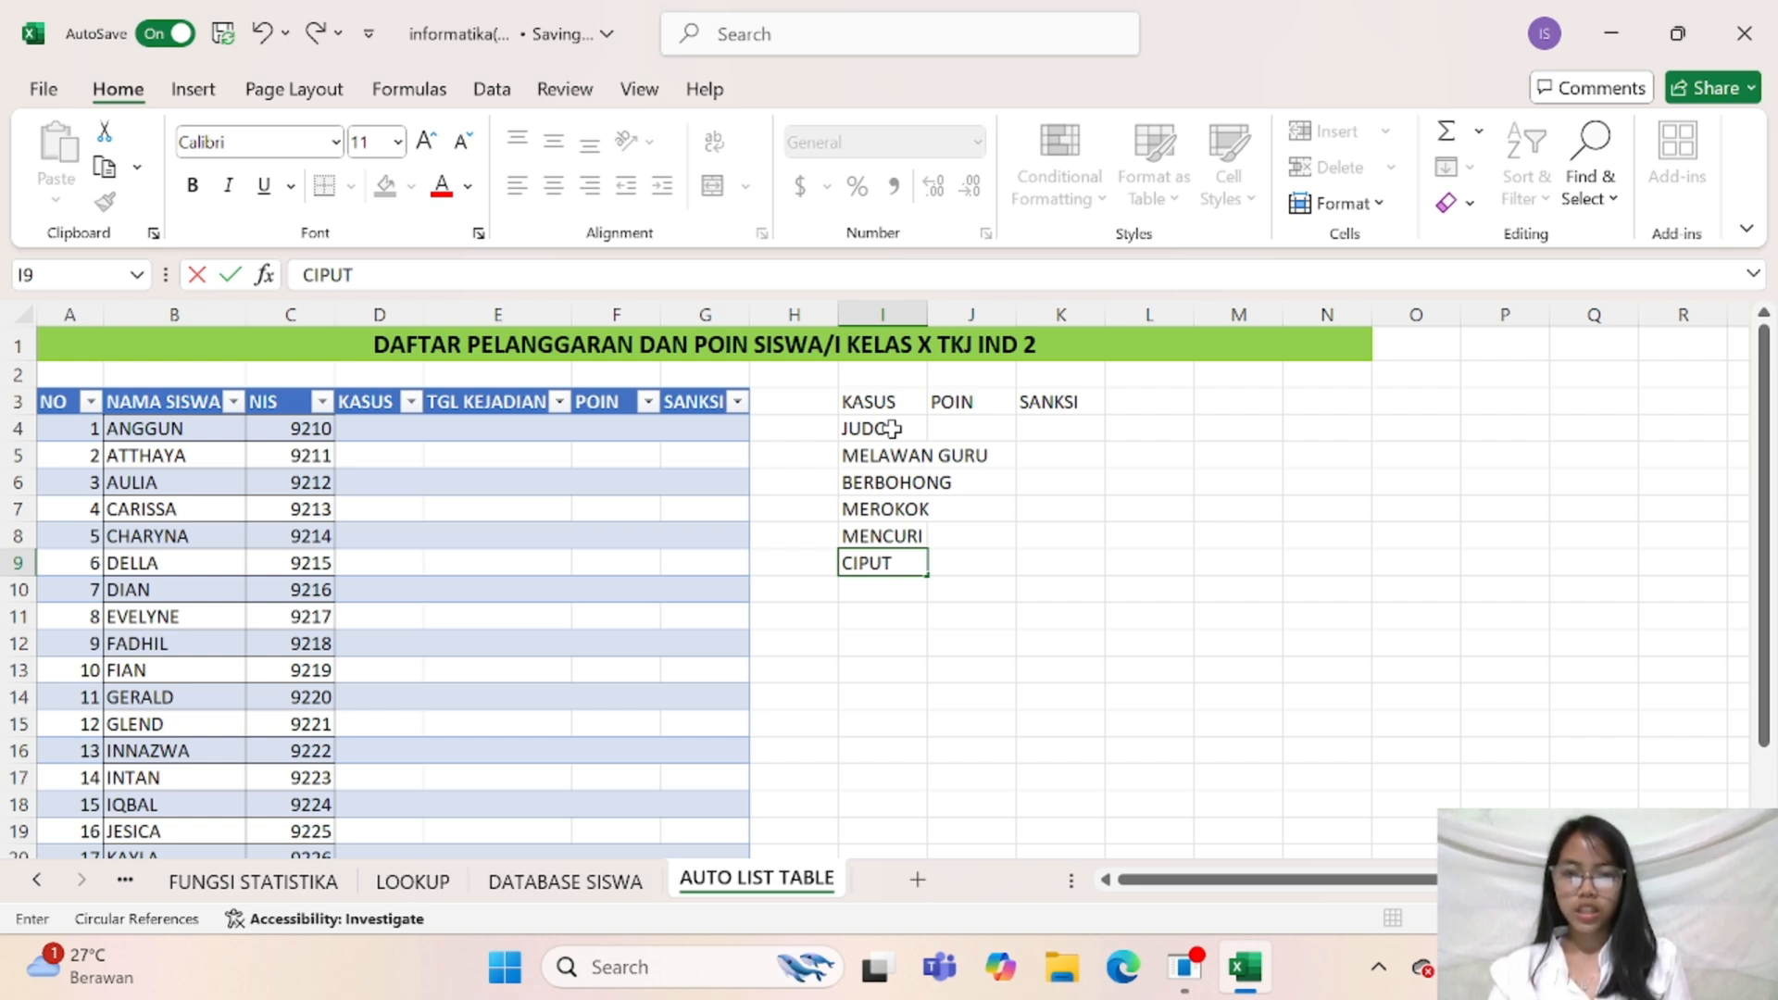
{"action": "key", "text": "Return"}
{"action": "type", "text": "MA"}
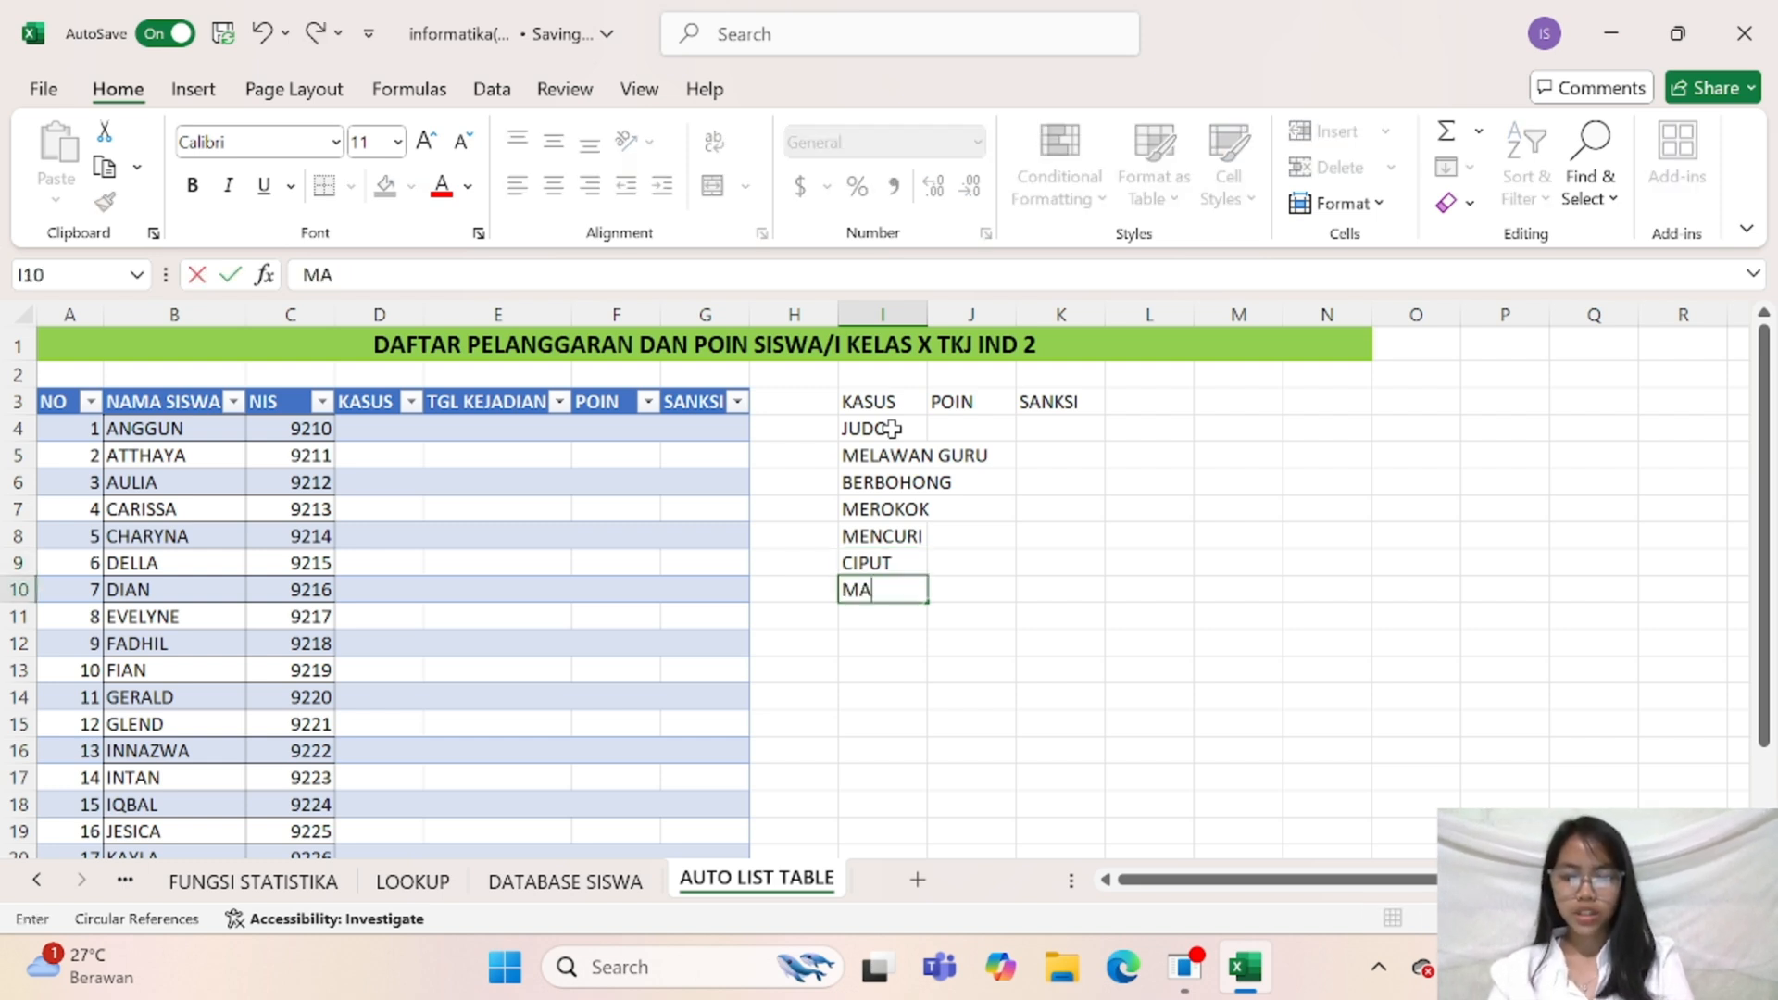
{"action": "type", "text": "KEUP"}
{"action": "key", "text": "Return"}
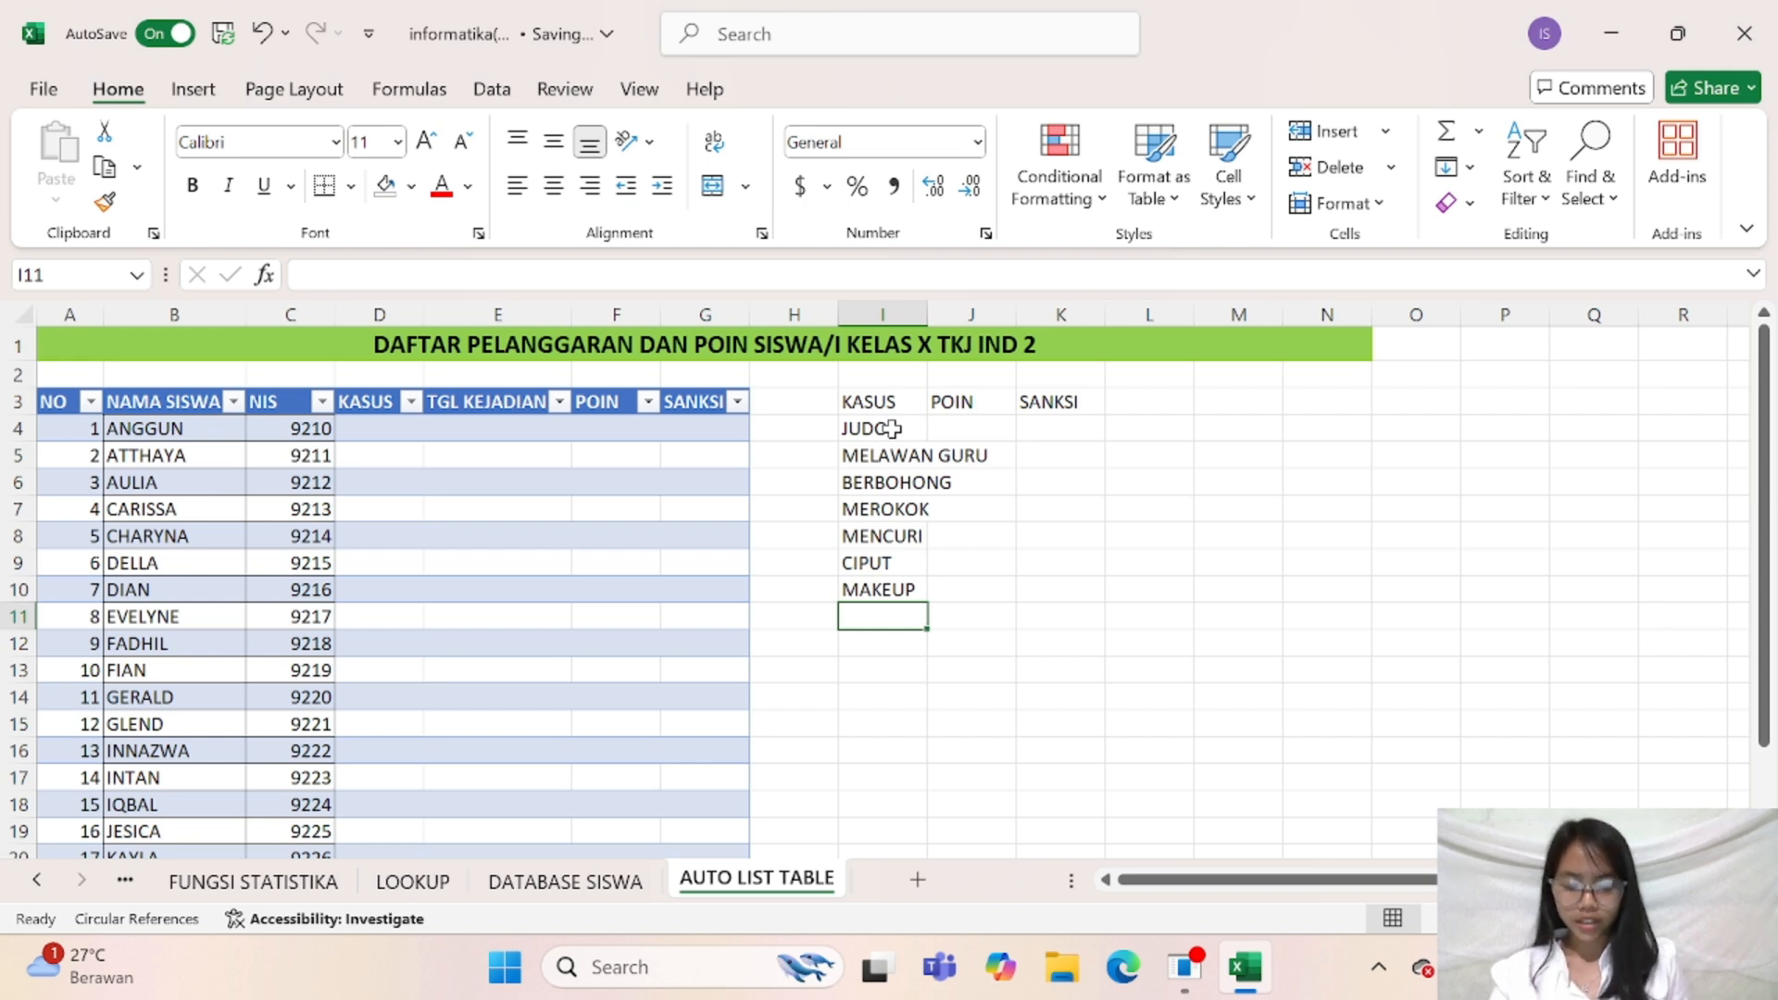
{"action": "type", "text": "CABUT"}
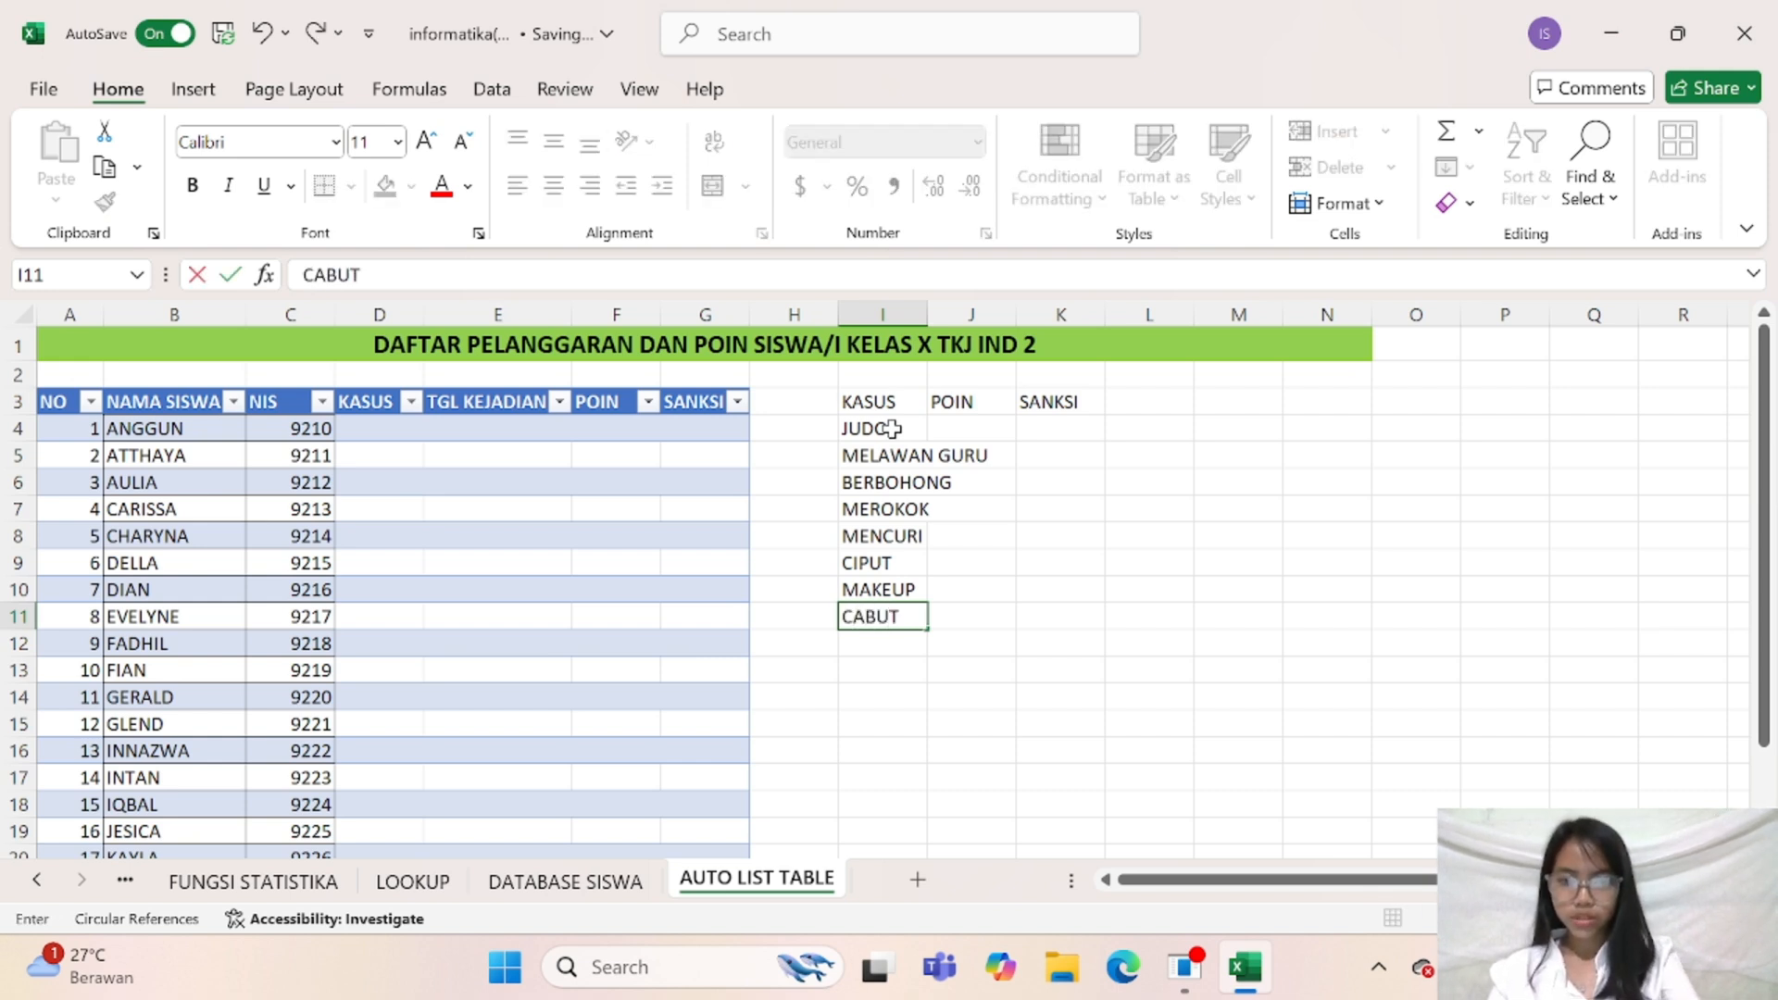
{"action": "key", "text": "Return"}
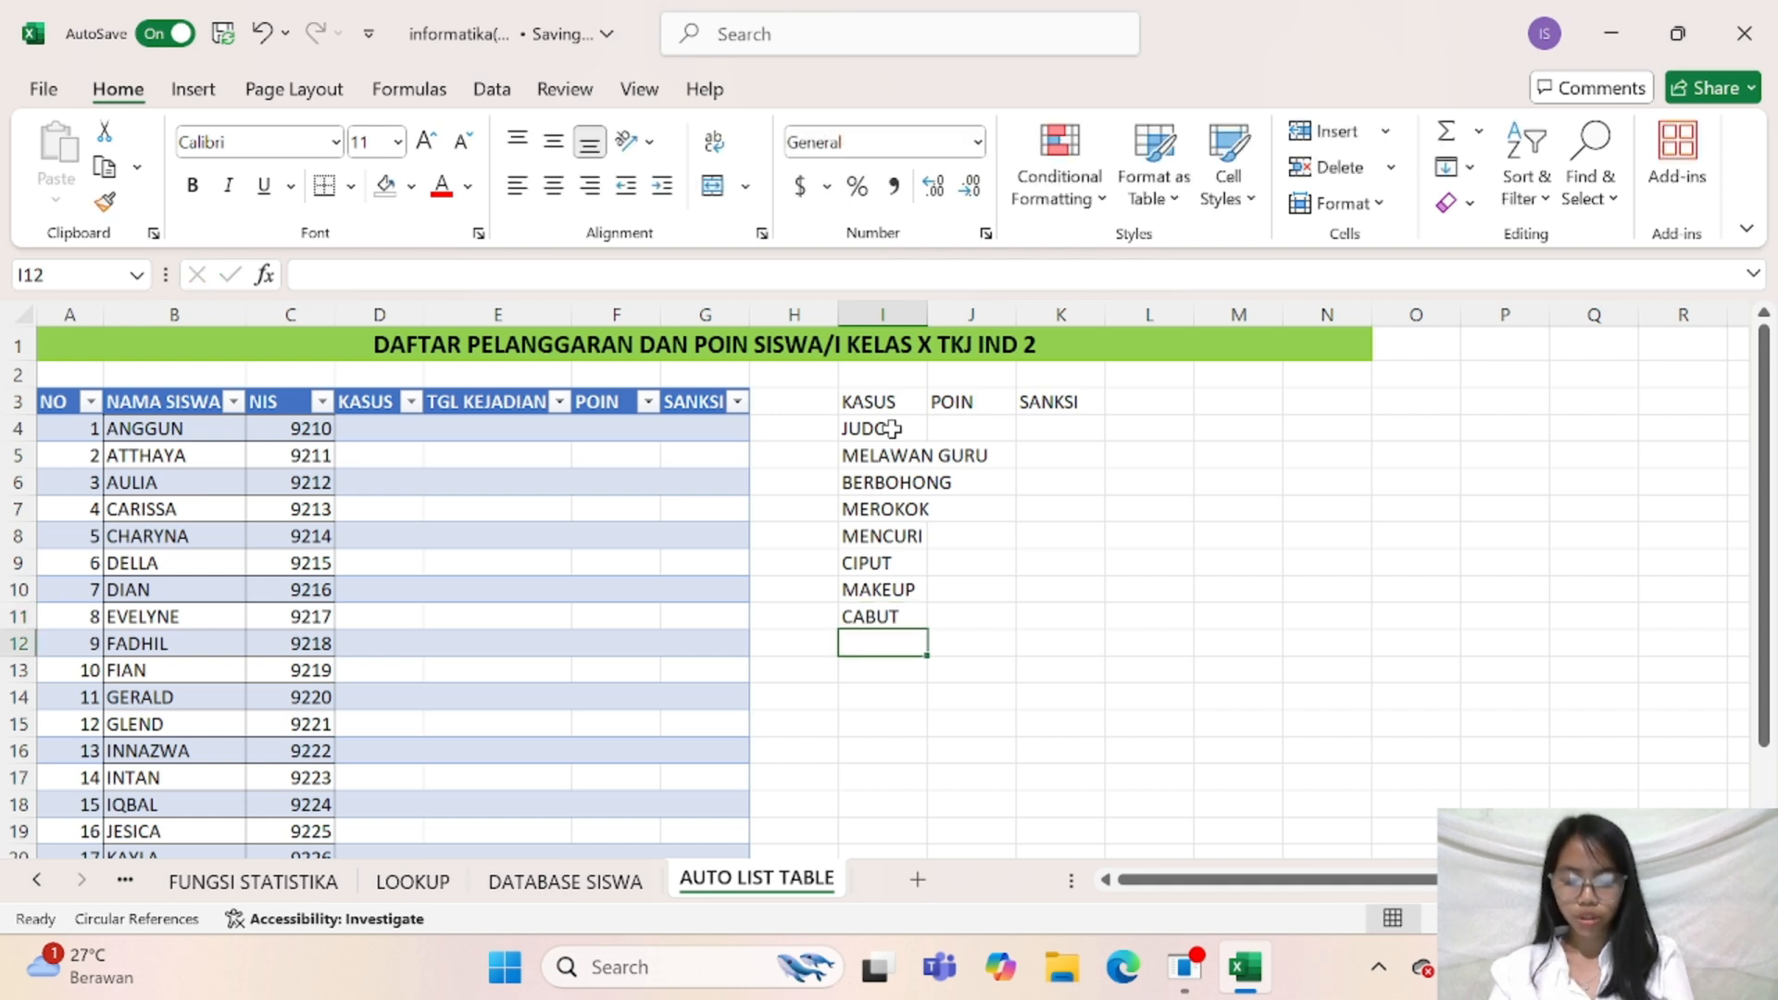
Enter the violations NARKOBA, CABUL and TAWURAN in cells I12 to I14 of the KASUS list
{"action": "type", "text": "NARKOBA"}
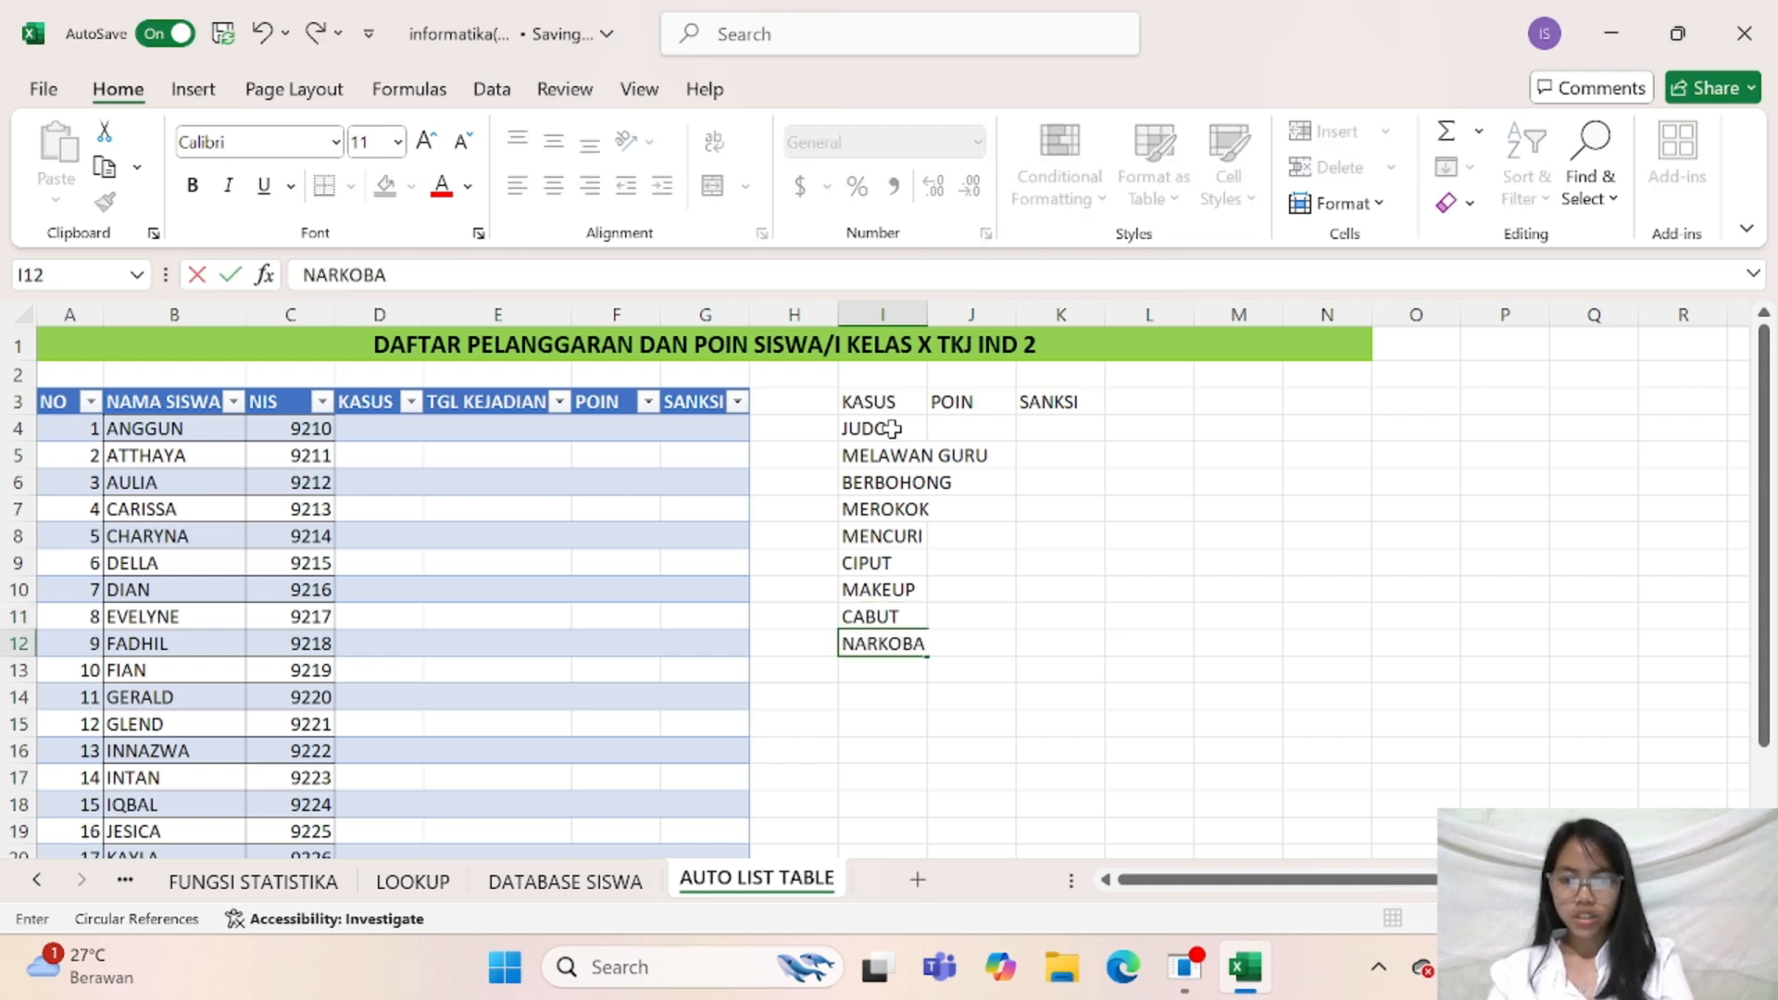
{"action": "key", "text": "Return"}
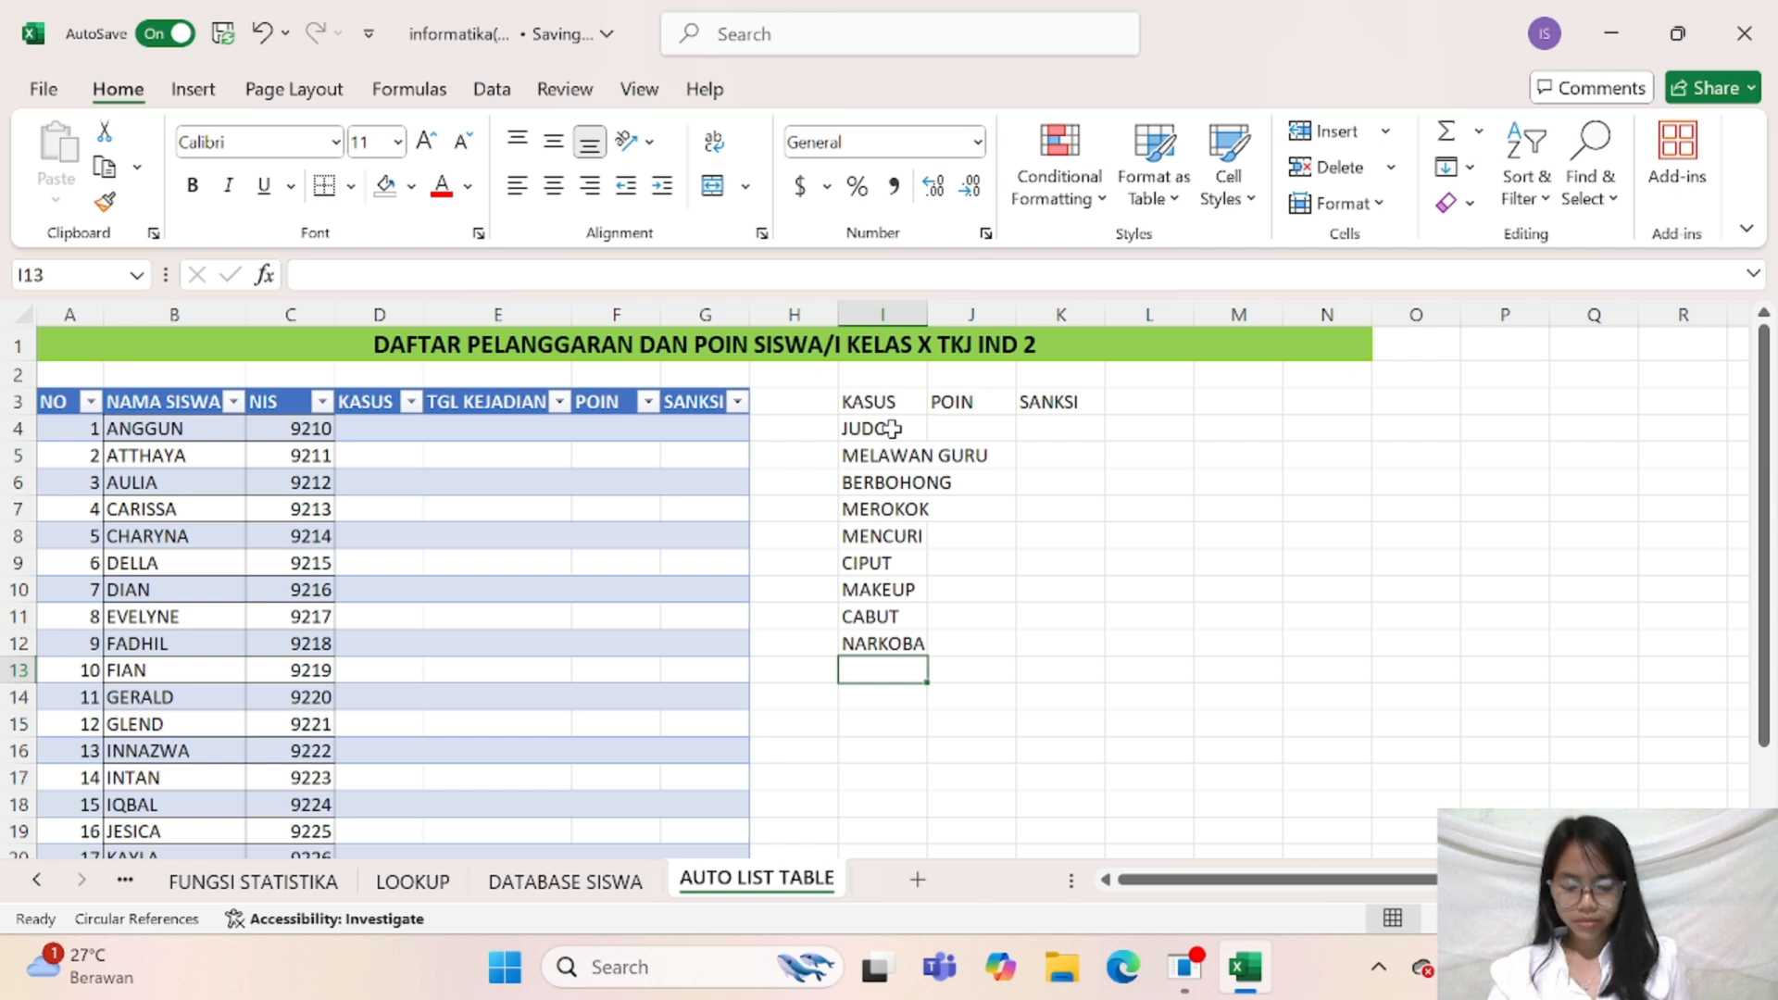
{"action": "type", "text": "SABU"}
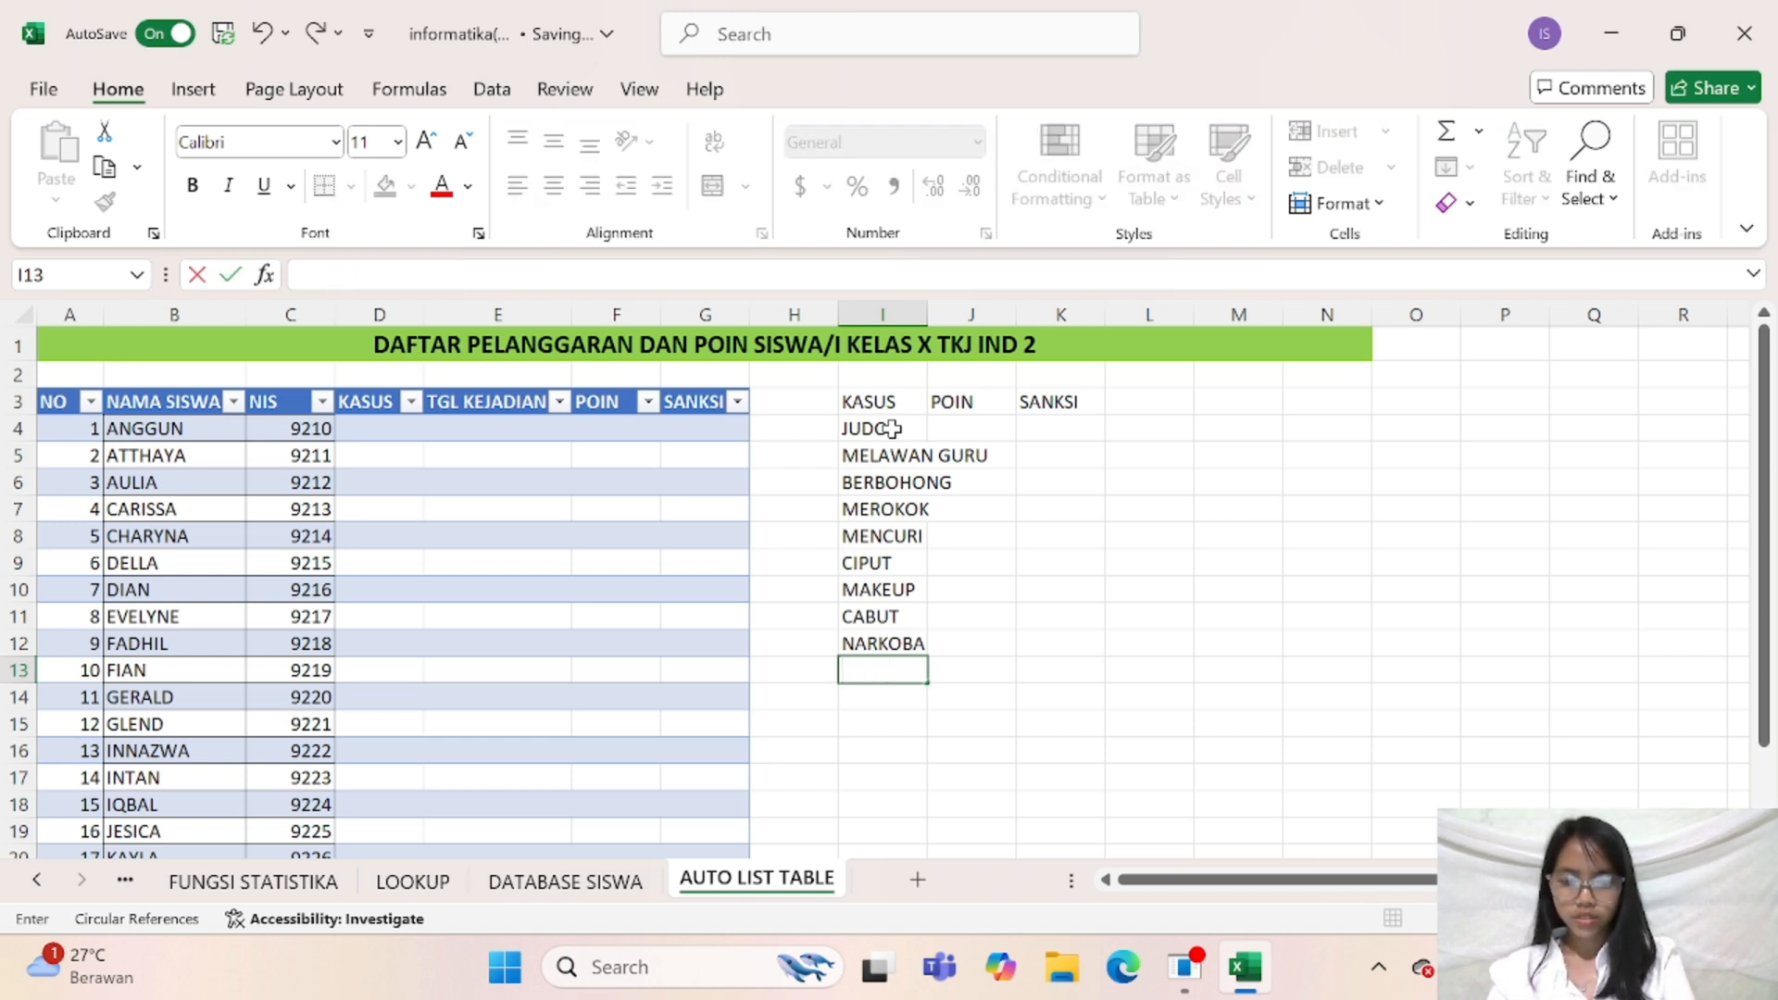
{"action": "type", "text": "CABUL"}
{"action": "key", "text": "Return"}
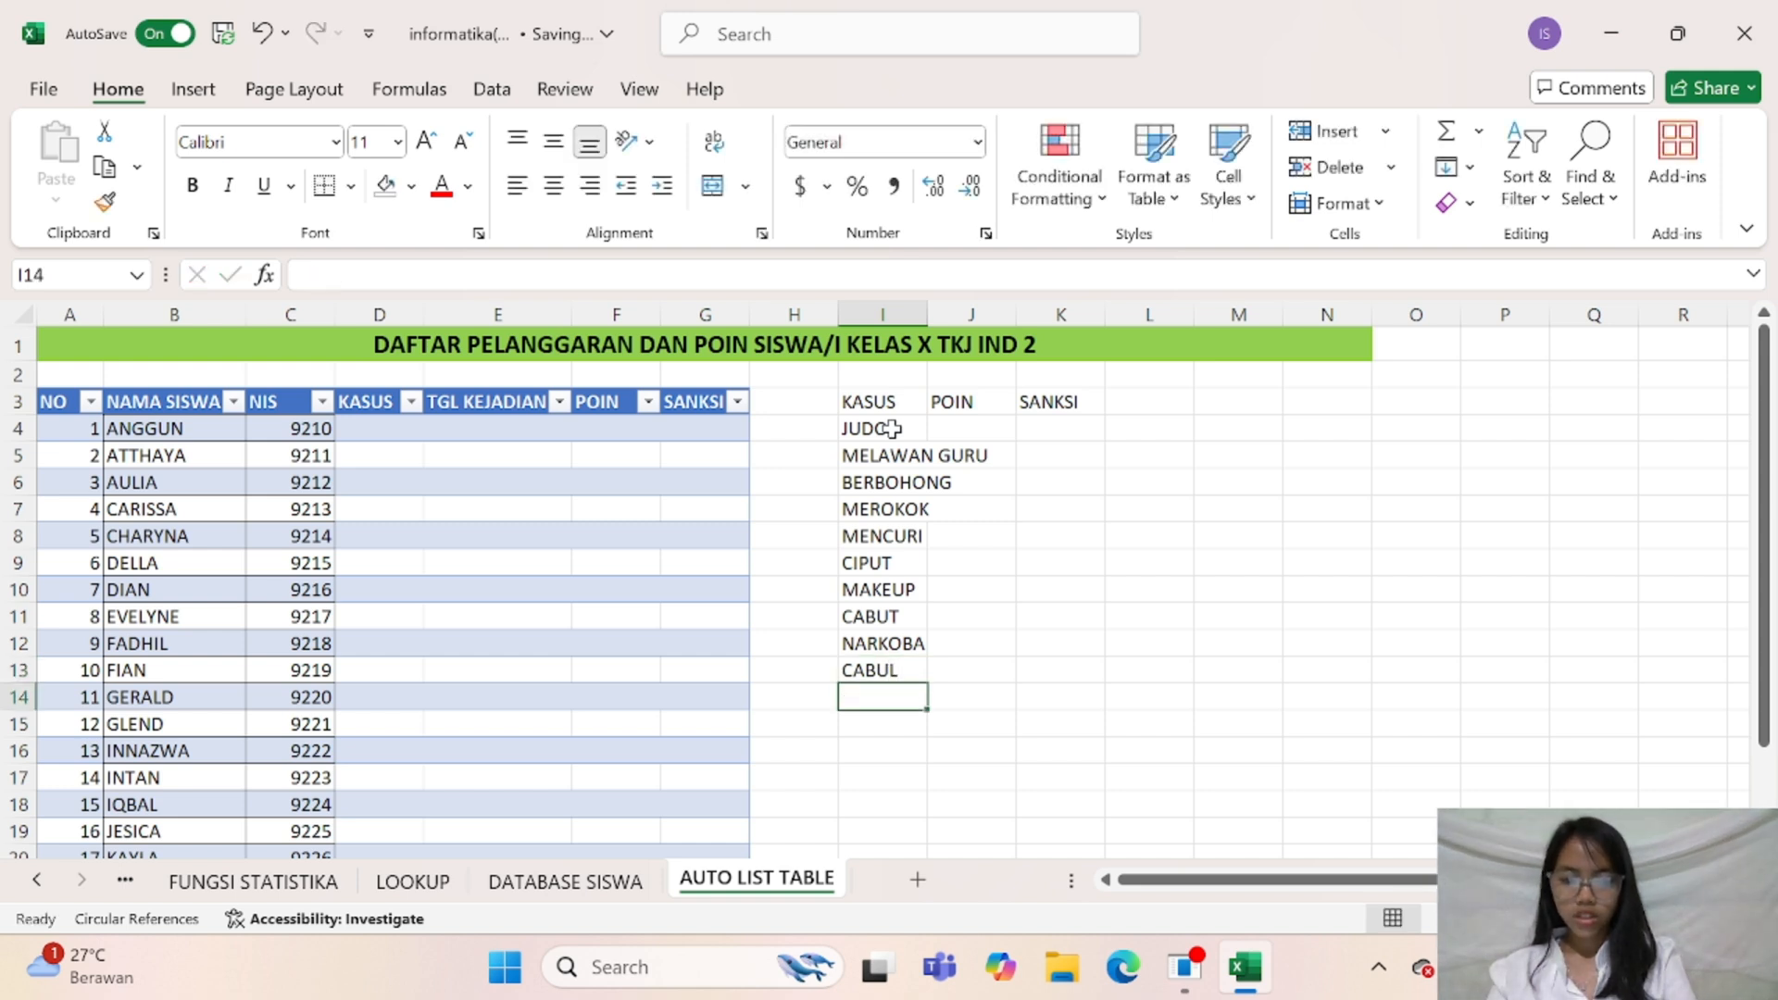
{"action": "type", "text": "TAWURAN"}
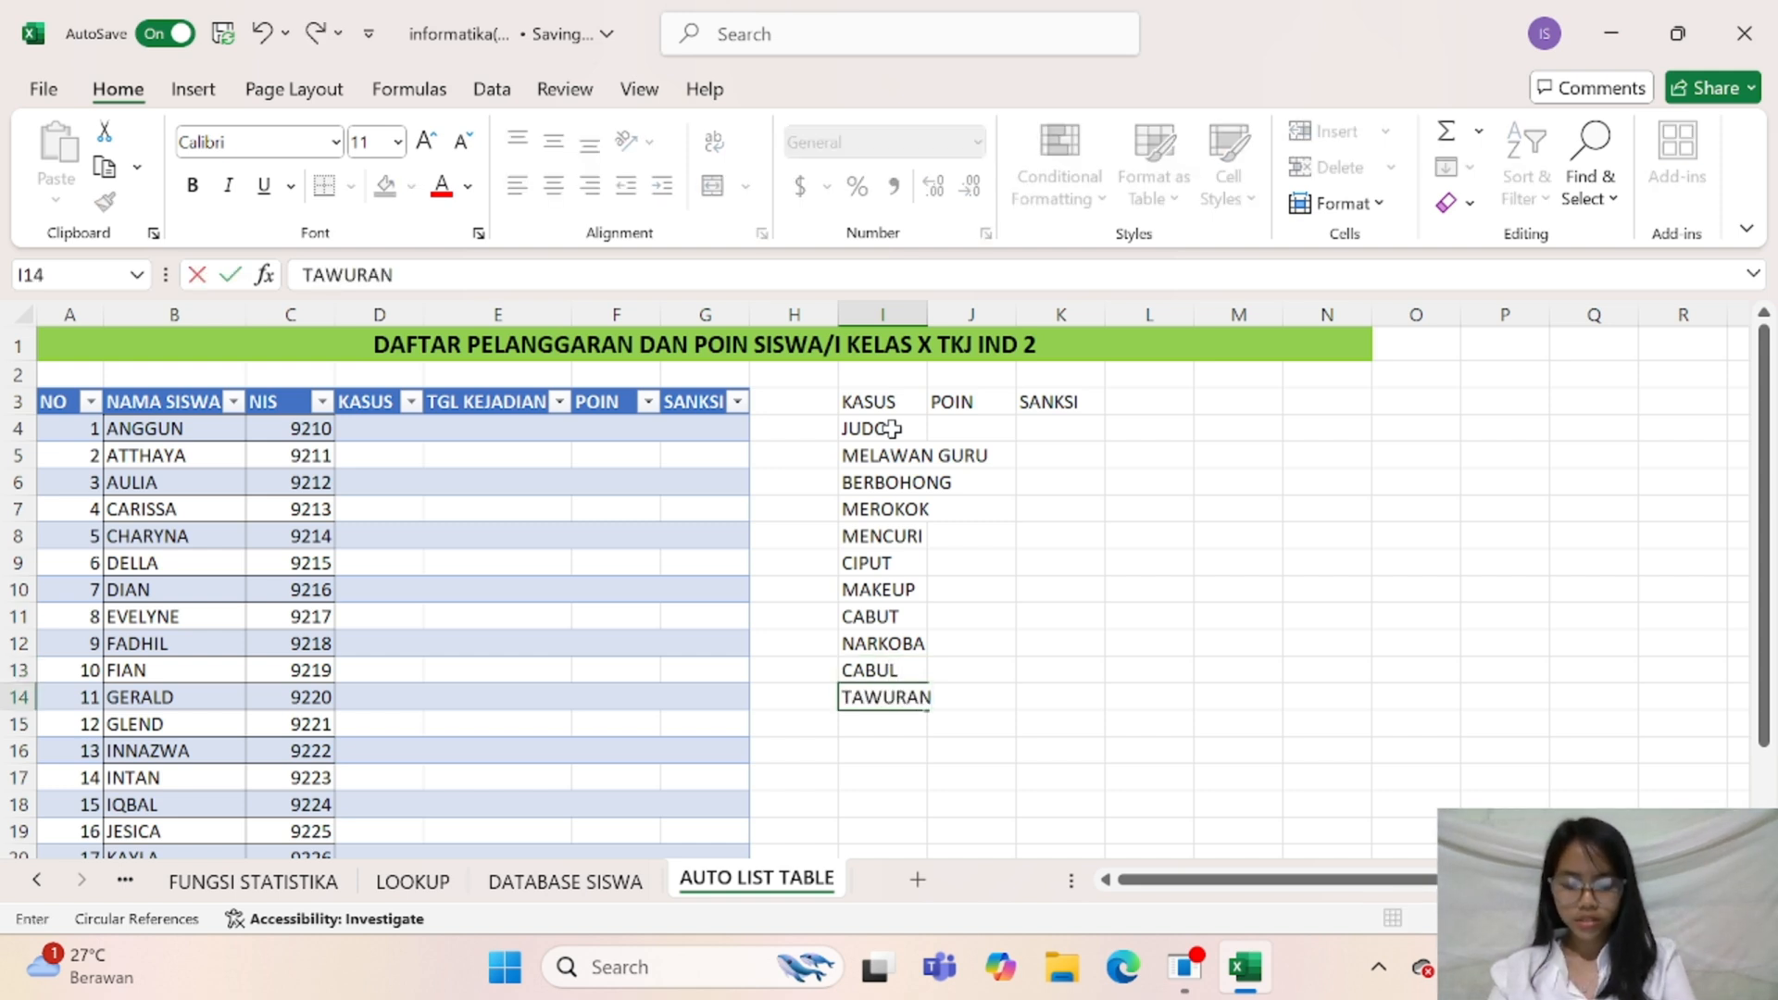
{"action": "key", "text": "Return"}
{"action": "key", "text": "Return"}
Enter TERLAMBAT in cell I16 and RAMBUT PANJANG in I15, and widen column I to fit the violation names
{"action": "type", "text": "TERLAMBAT"}
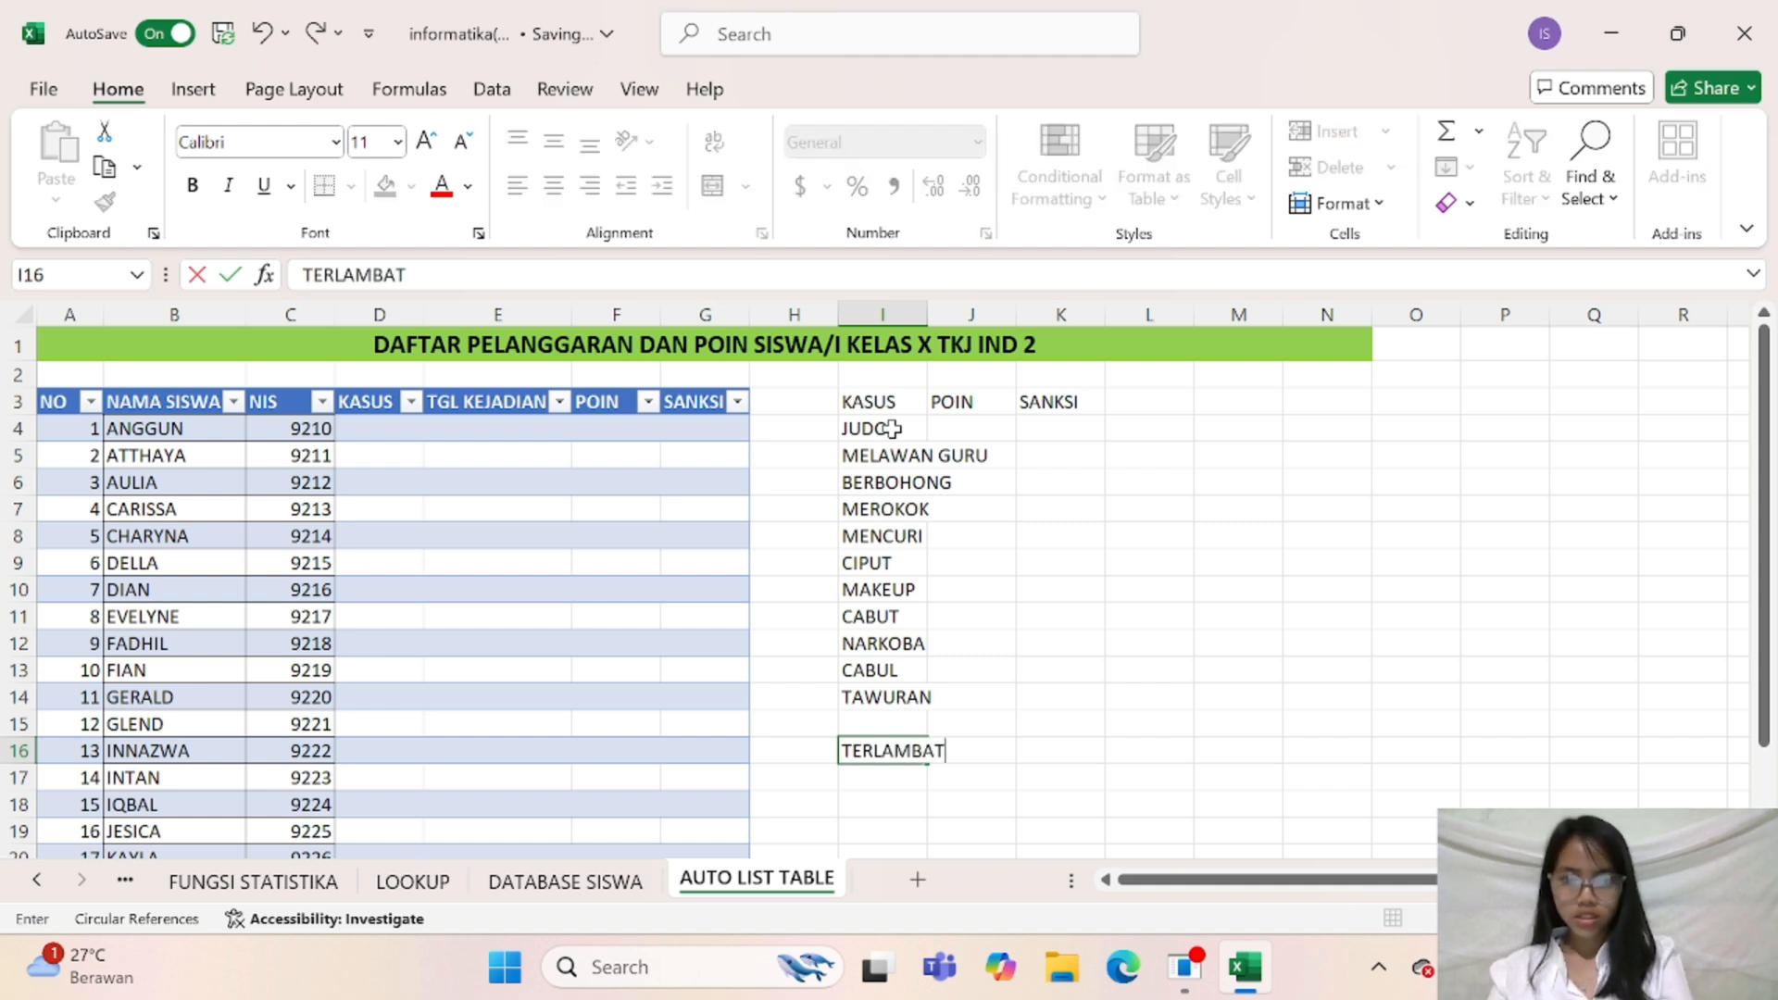
{"action": "key", "text": "Up"}
{"action": "type", "text": "RAMBU"}
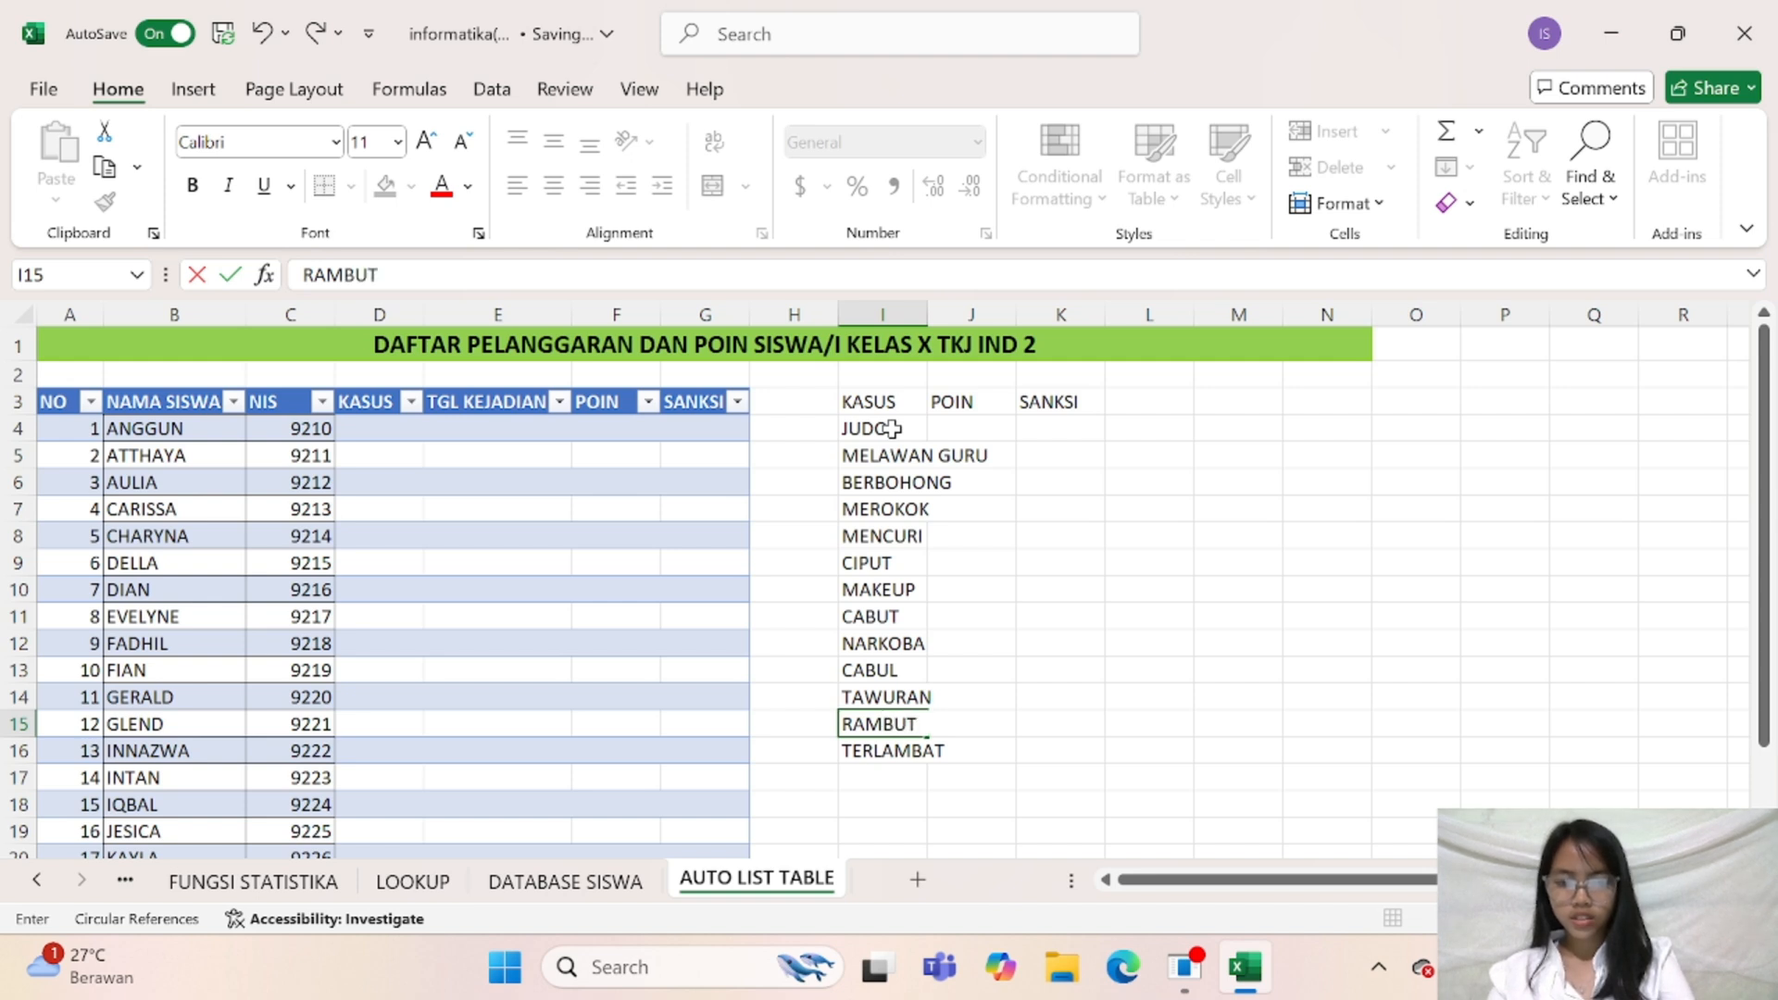
{"action": "type", "text": "T PANJANG"}
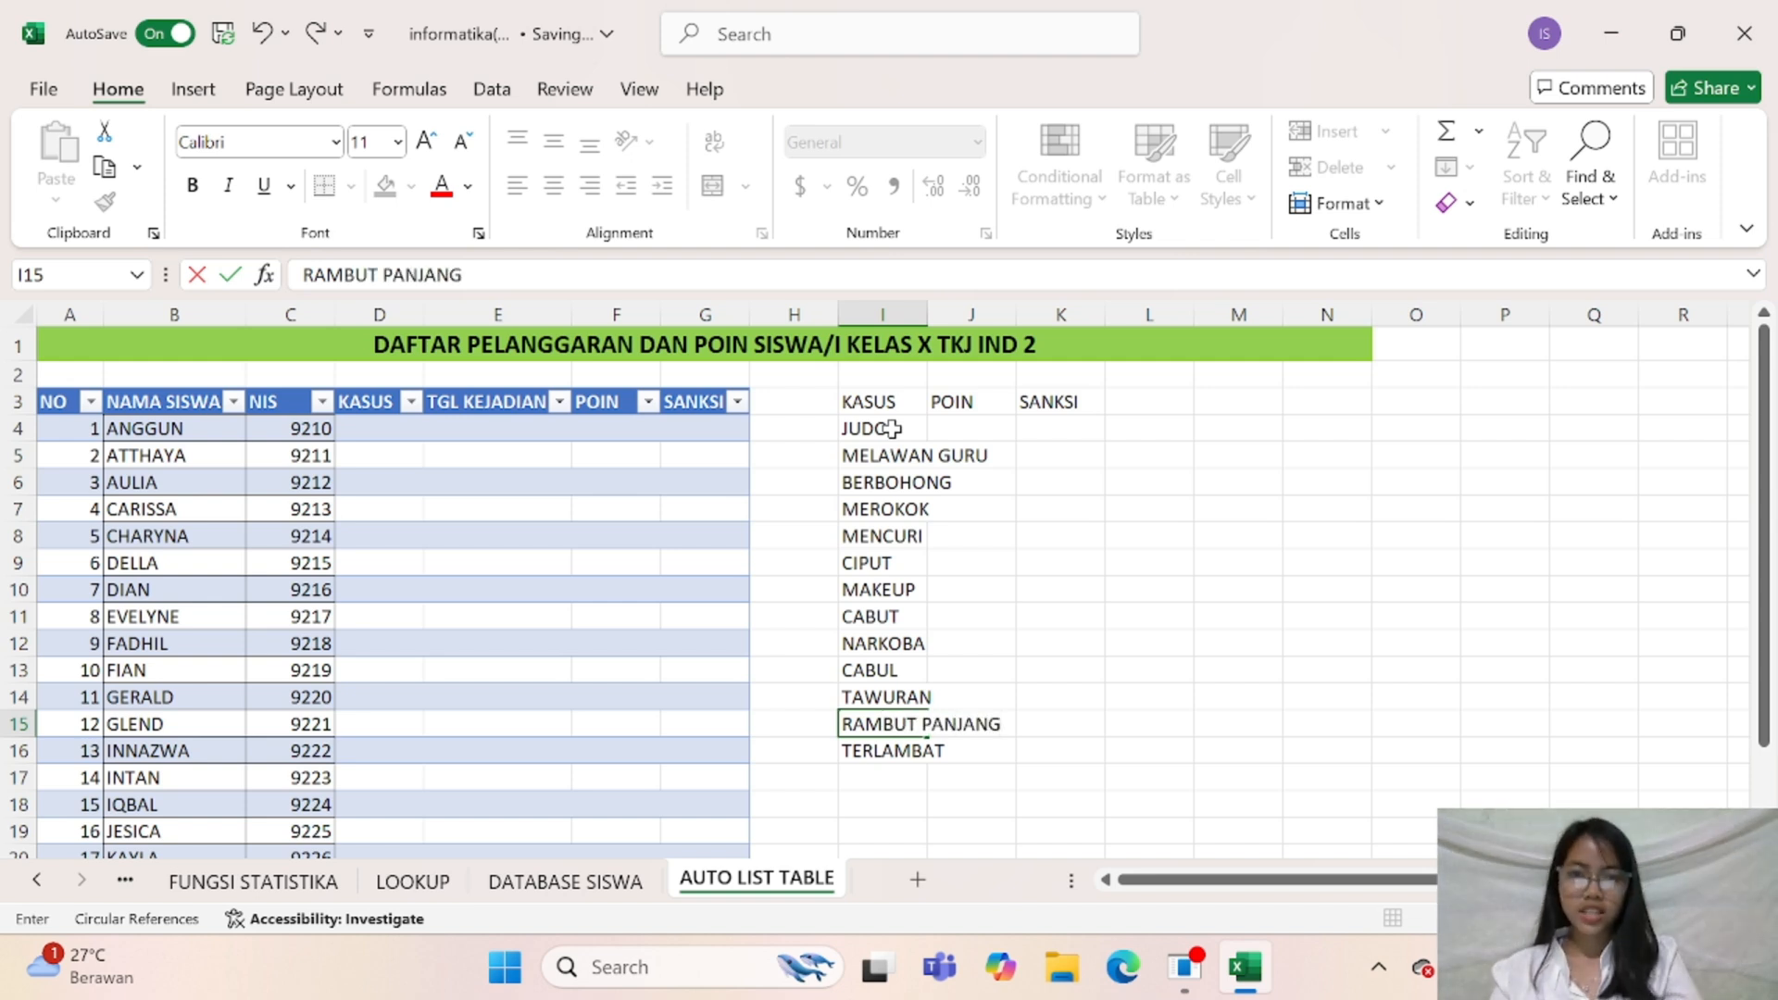
{"action": "left_click", "coordinate": [926, 332]}
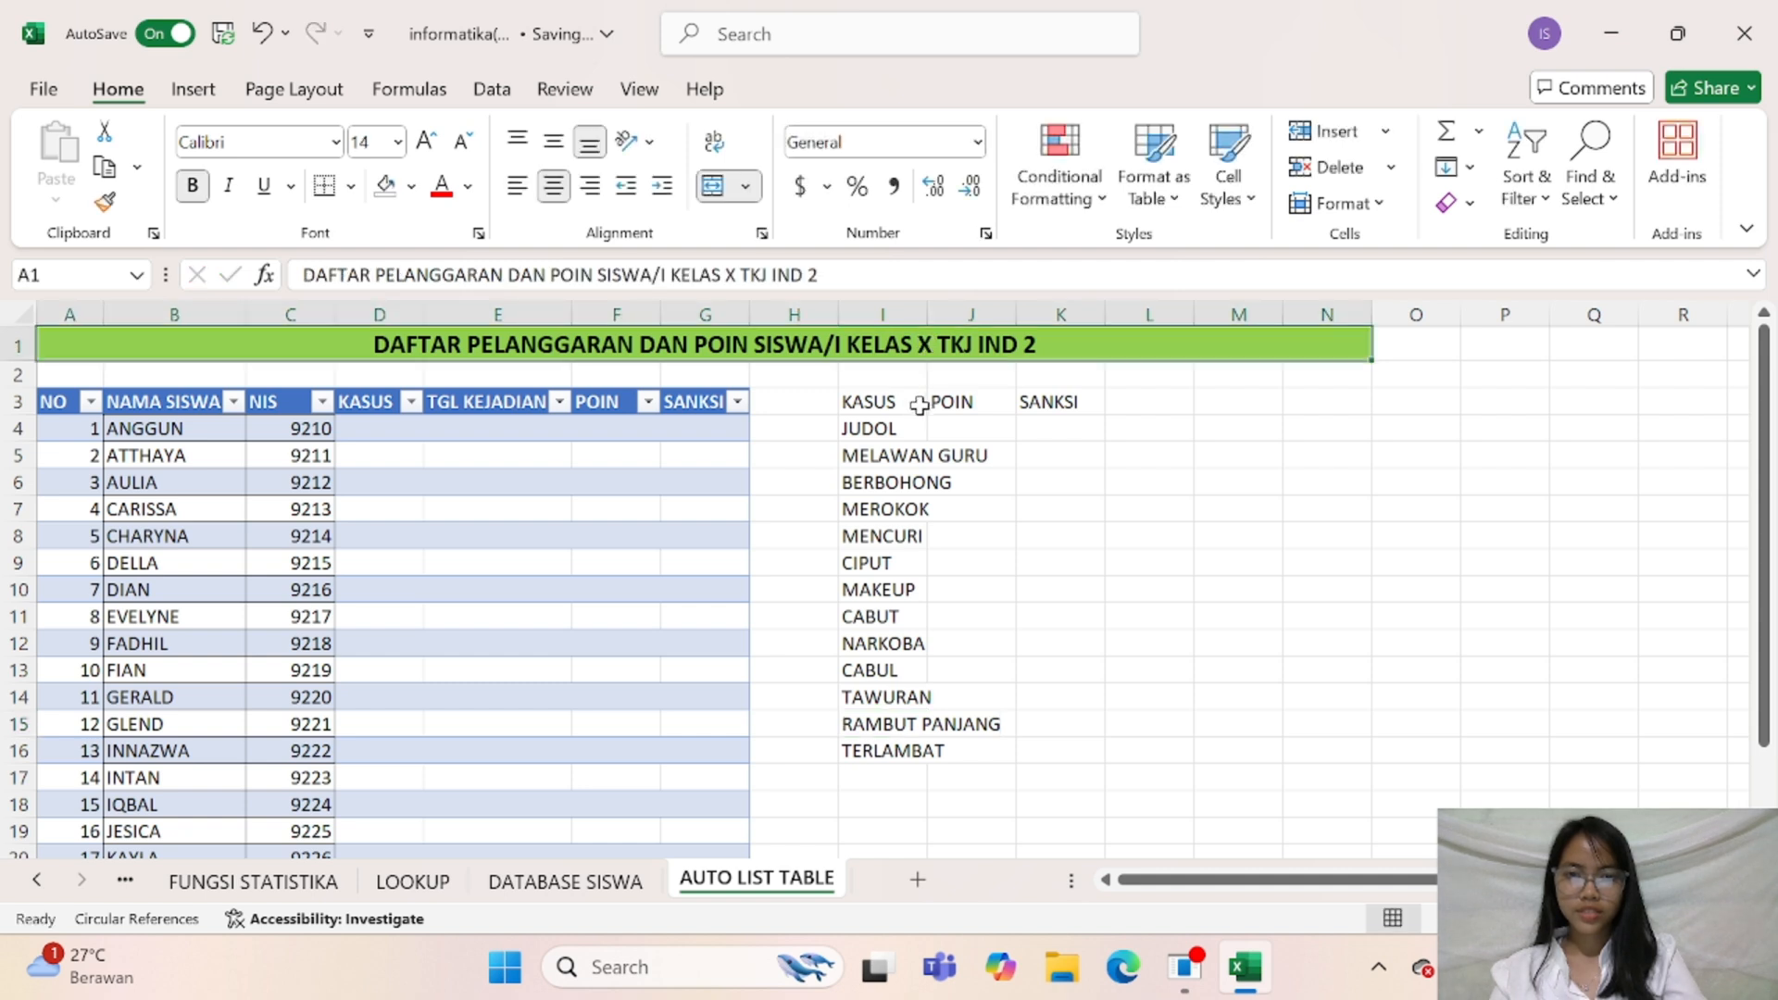
{"action": "left_click_drag", "start_coordinate": [921, 319], "coordinate": [1031, 317]}
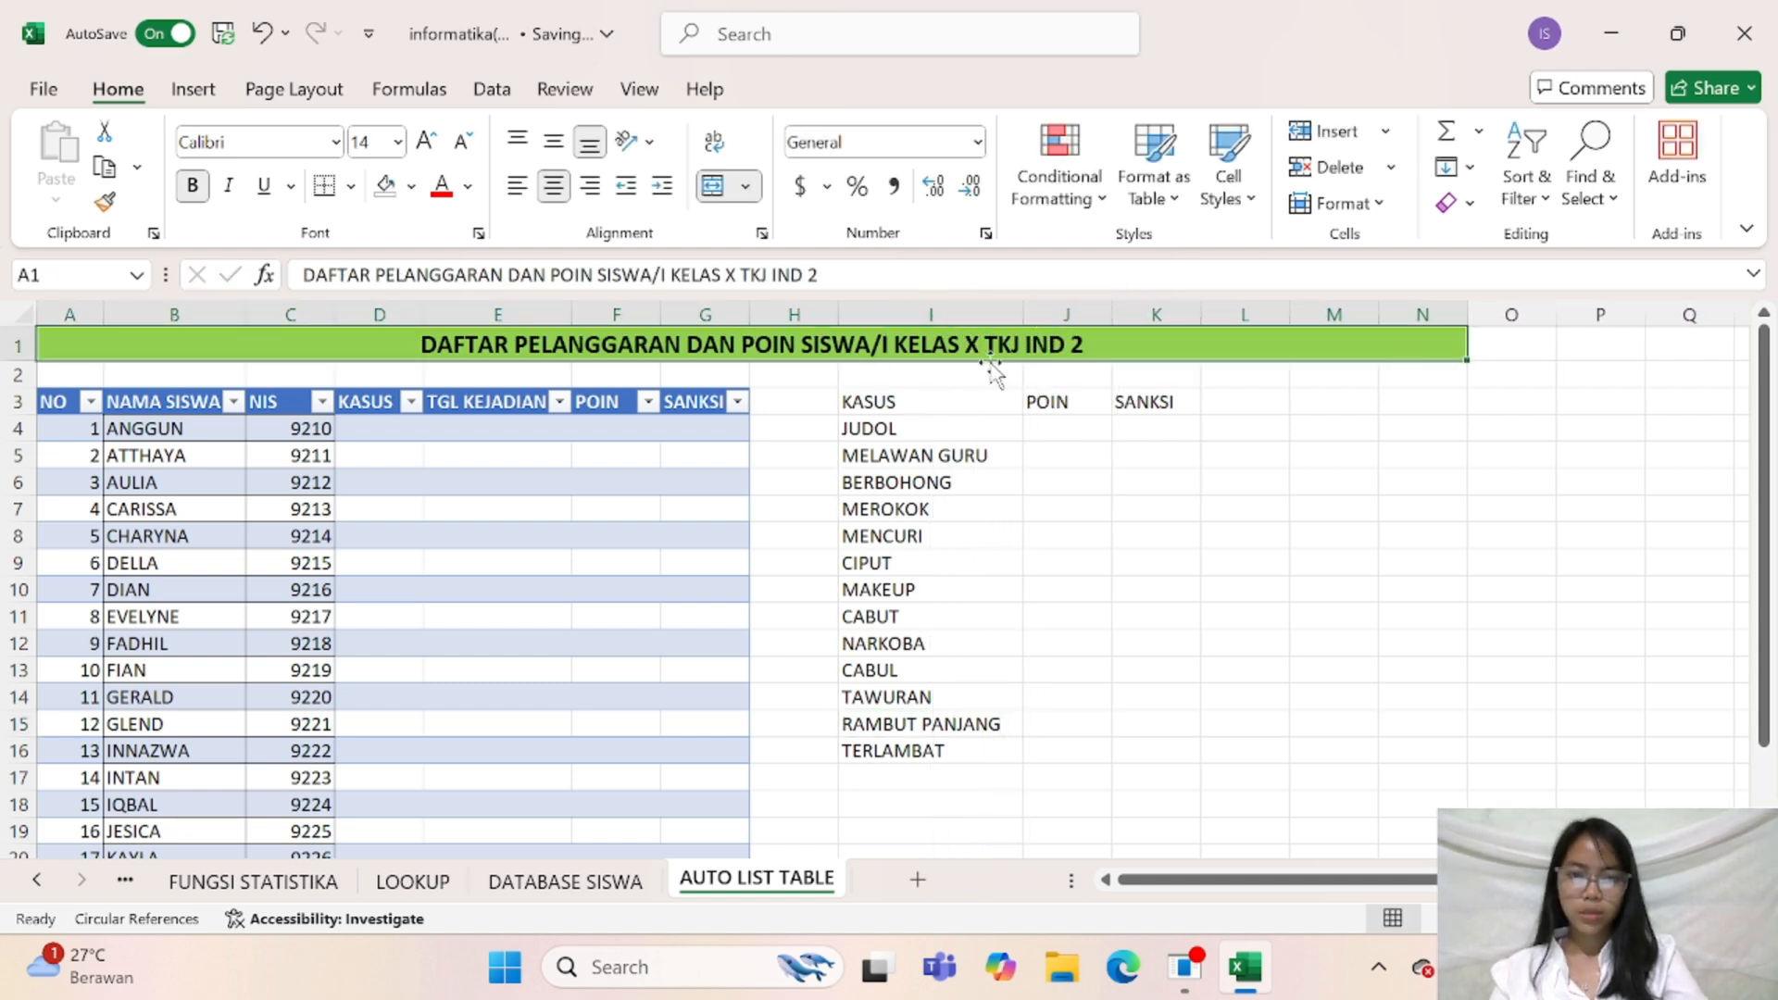
Format the KASUS, POIN and SANKSI headers in I3:K3 as bold black text on a light gold fill
{"action": "left_click_drag", "start_coordinate": [933, 401], "coordinate": [1122, 410]}
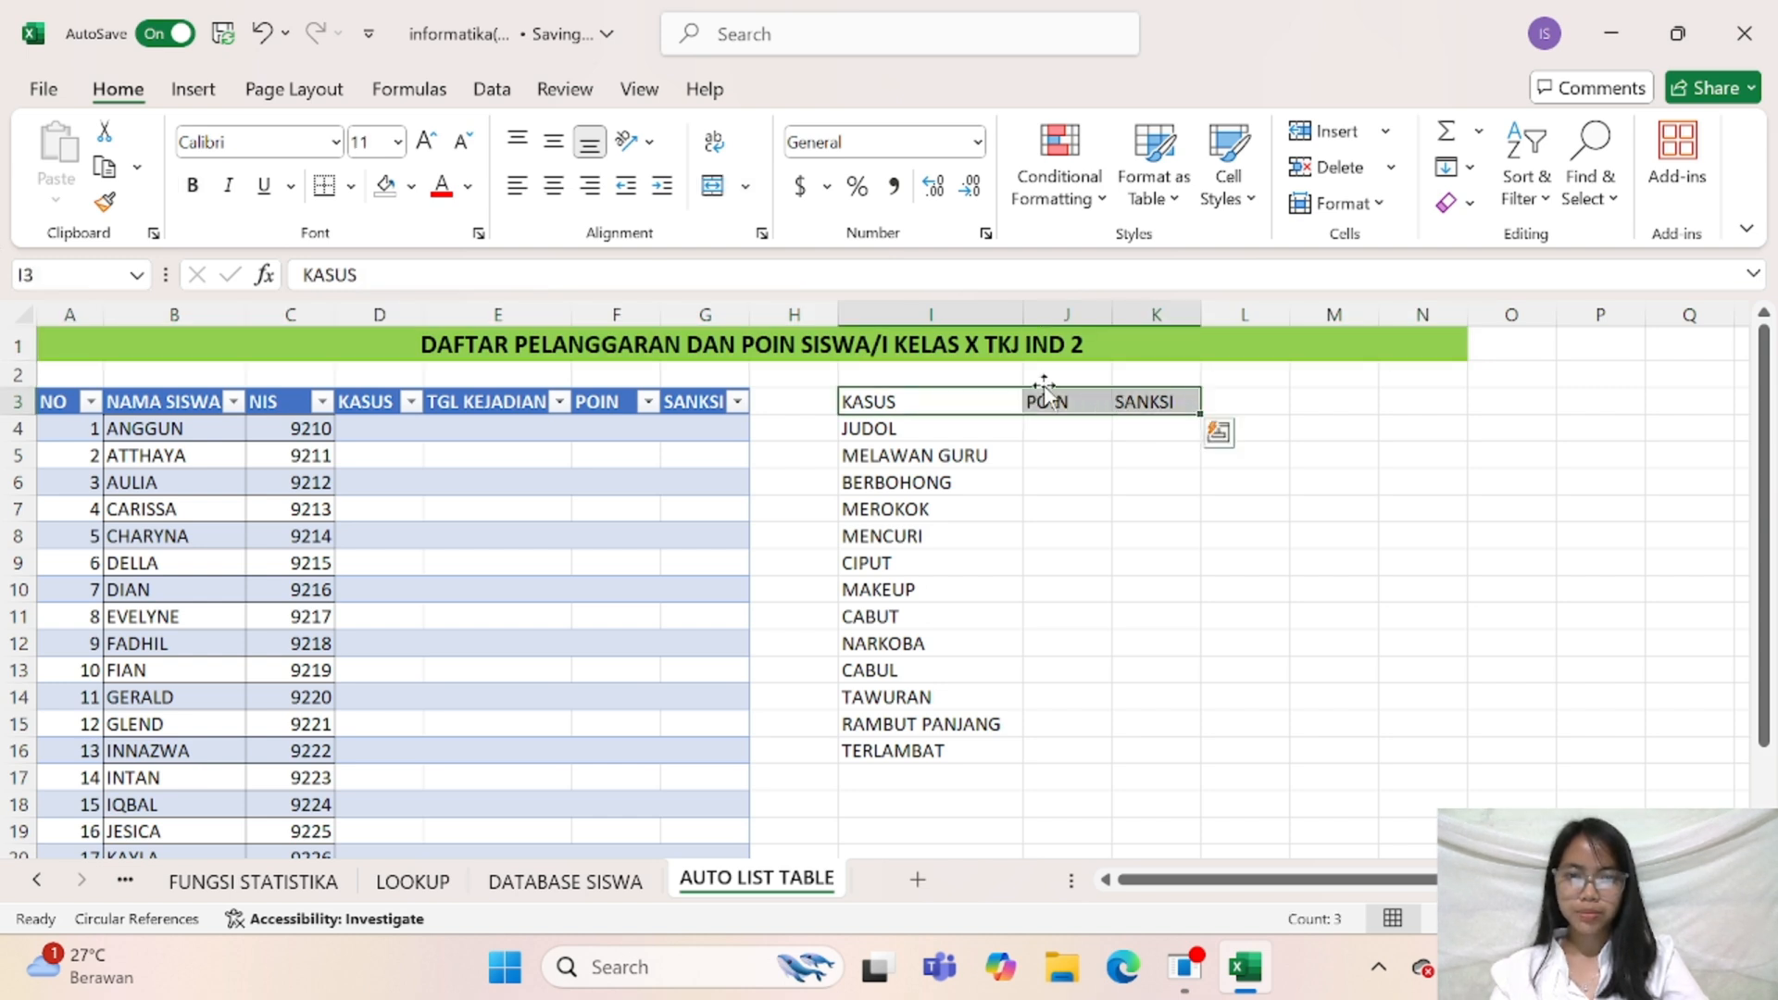
{"action": "left_click", "coordinate": [192, 186]}
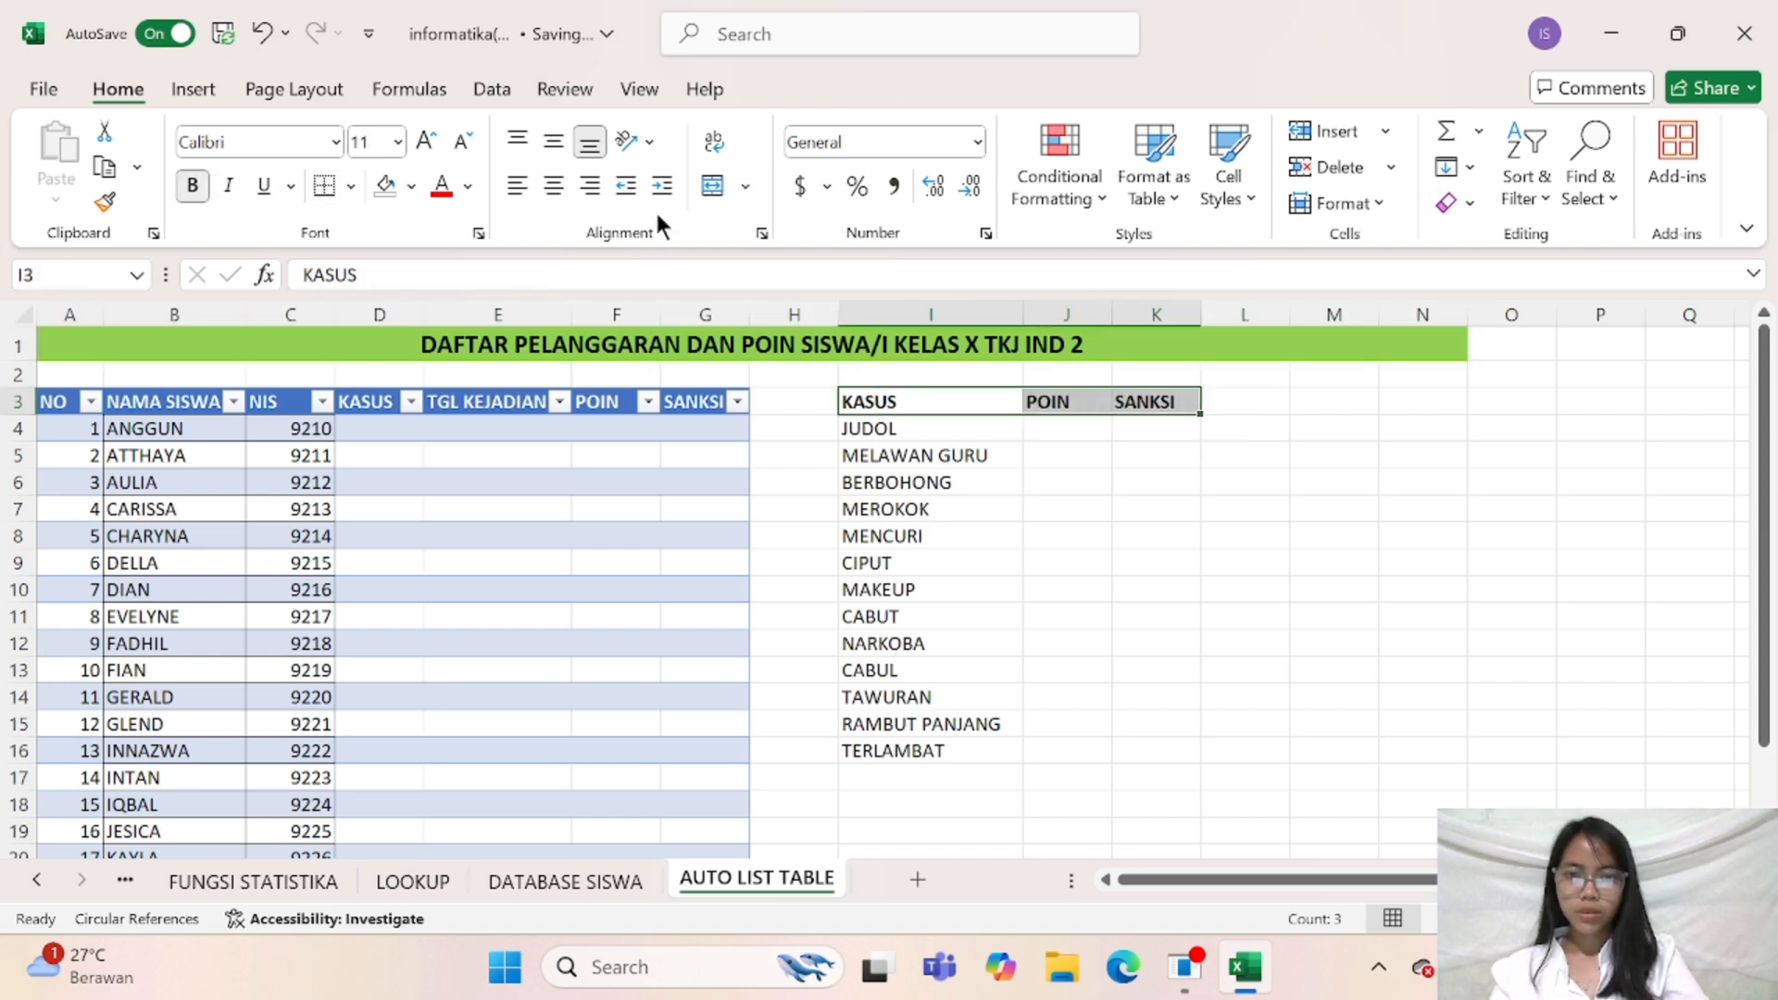
{"action": "left_click", "coordinate": [435, 188]}
{"action": "left_click", "coordinate": [410, 186]}
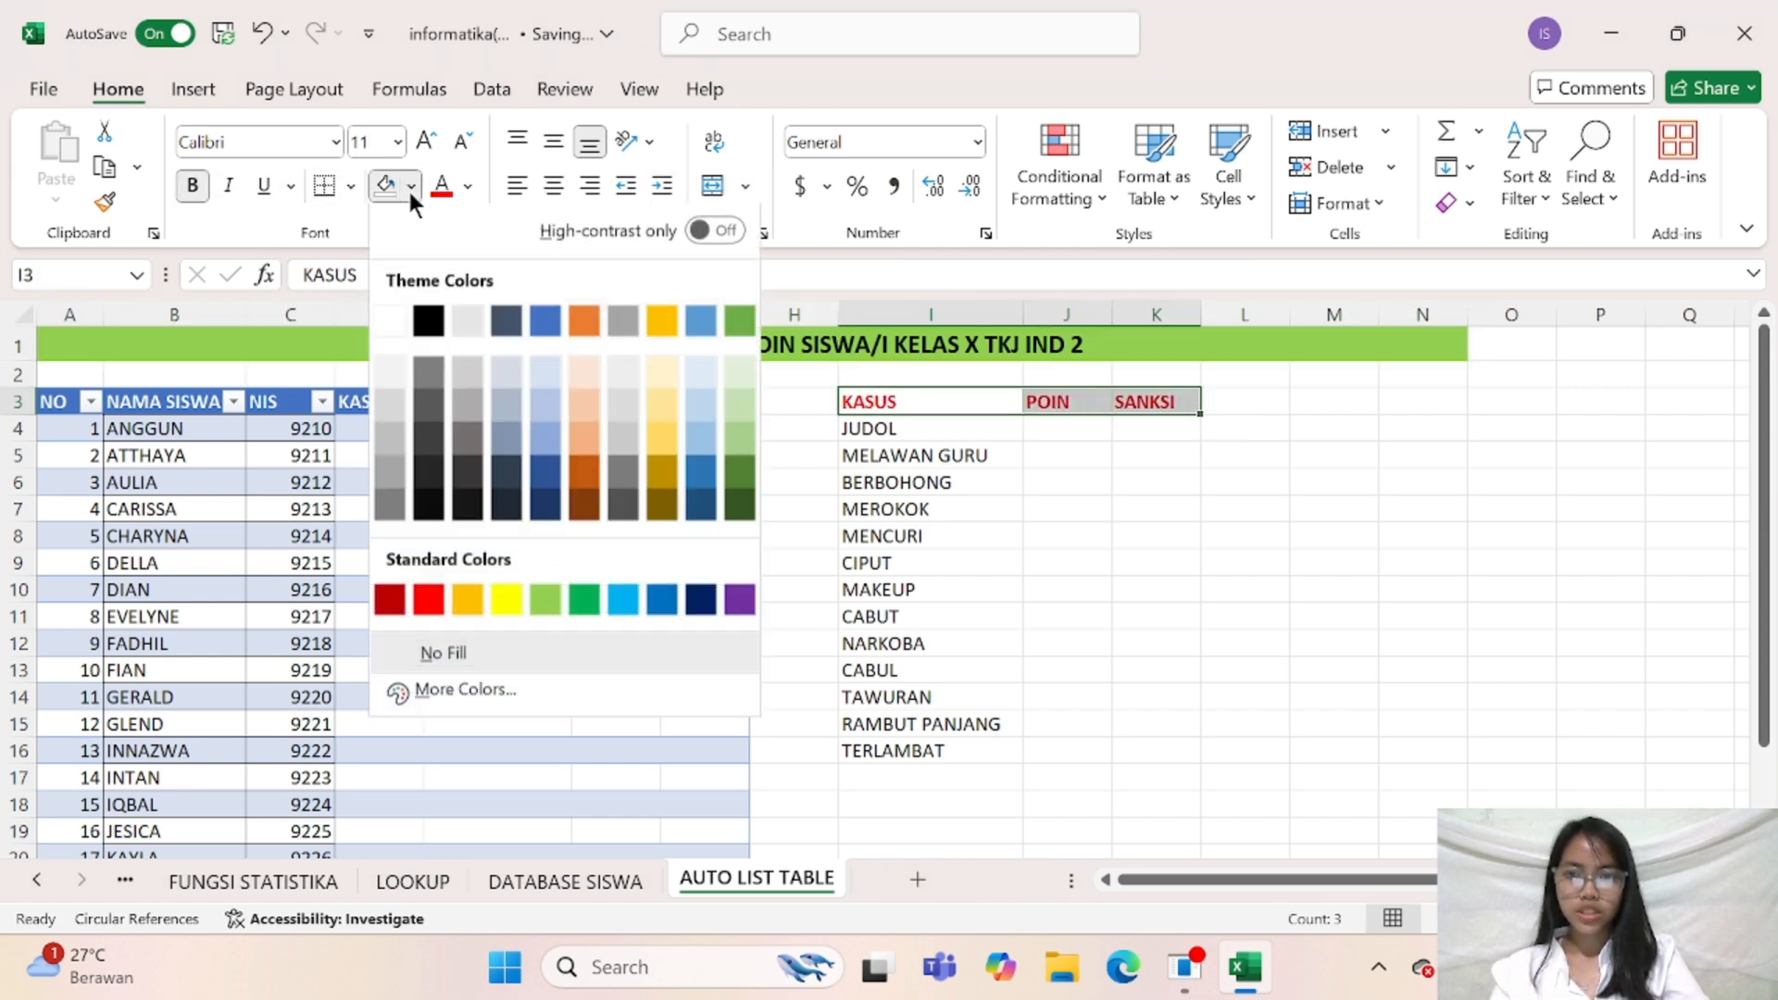
{"action": "left_click", "coordinate": [658, 438]}
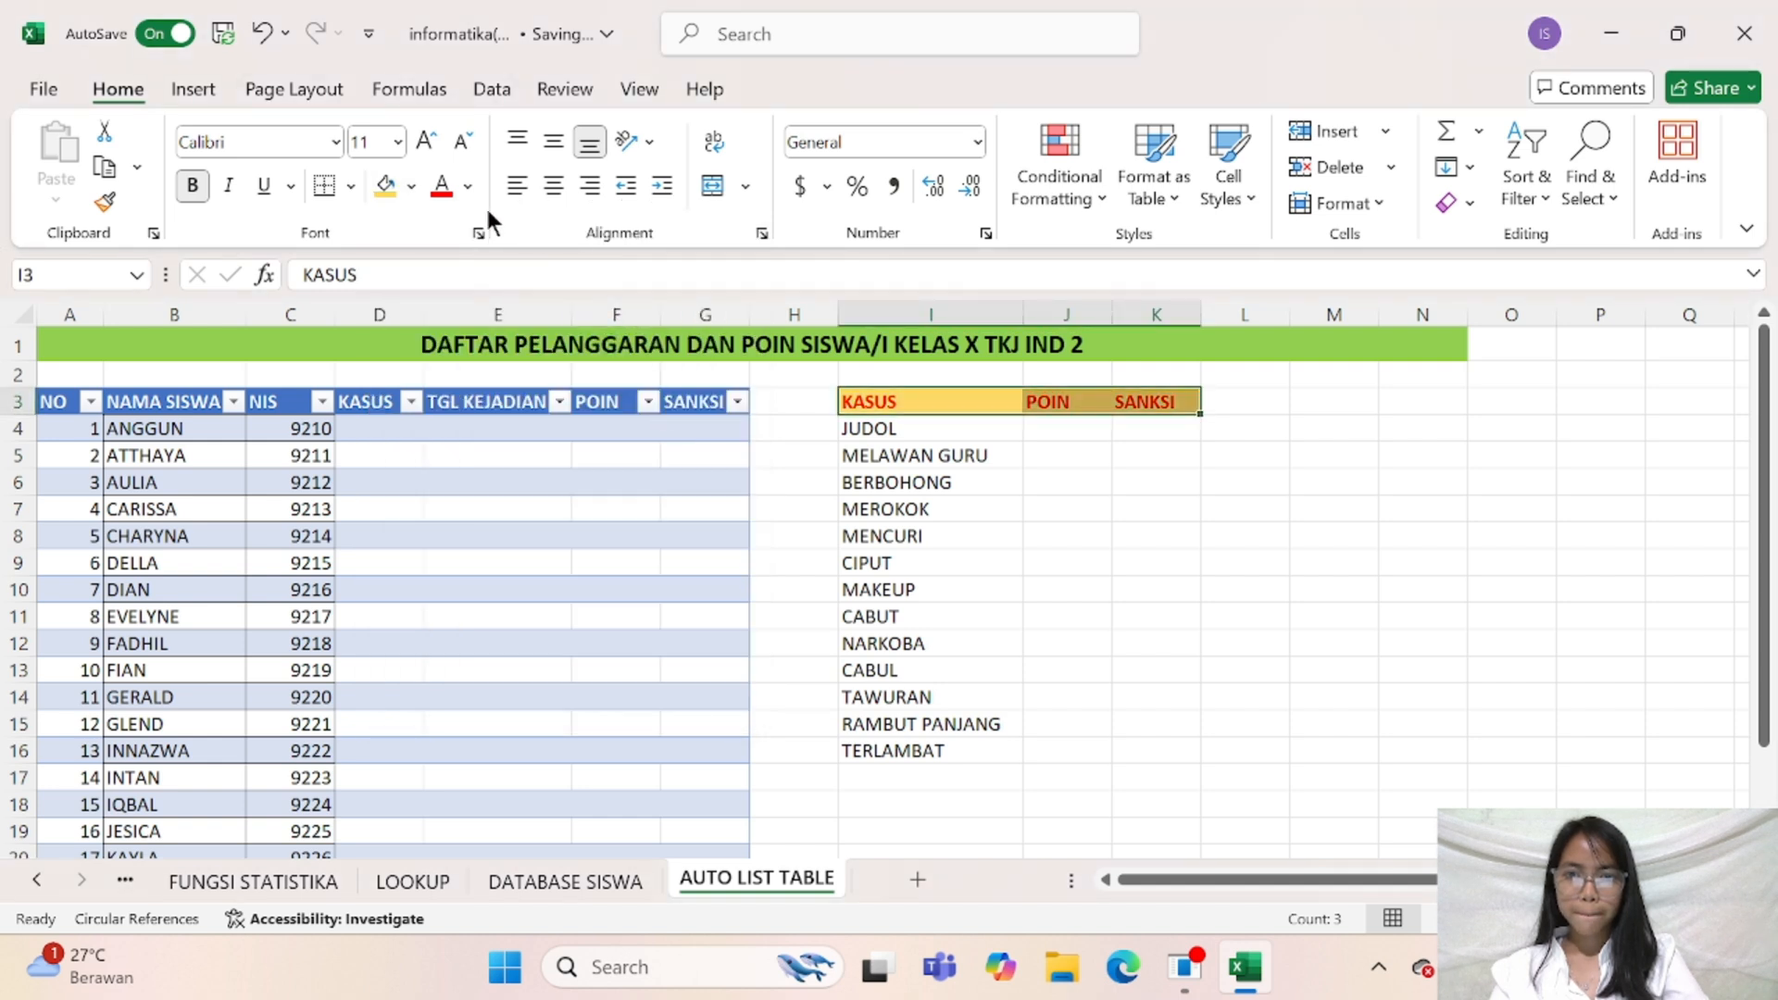
{"action": "left_click", "coordinate": [468, 187]}
{"action": "left_click", "coordinate": [487, 282]}
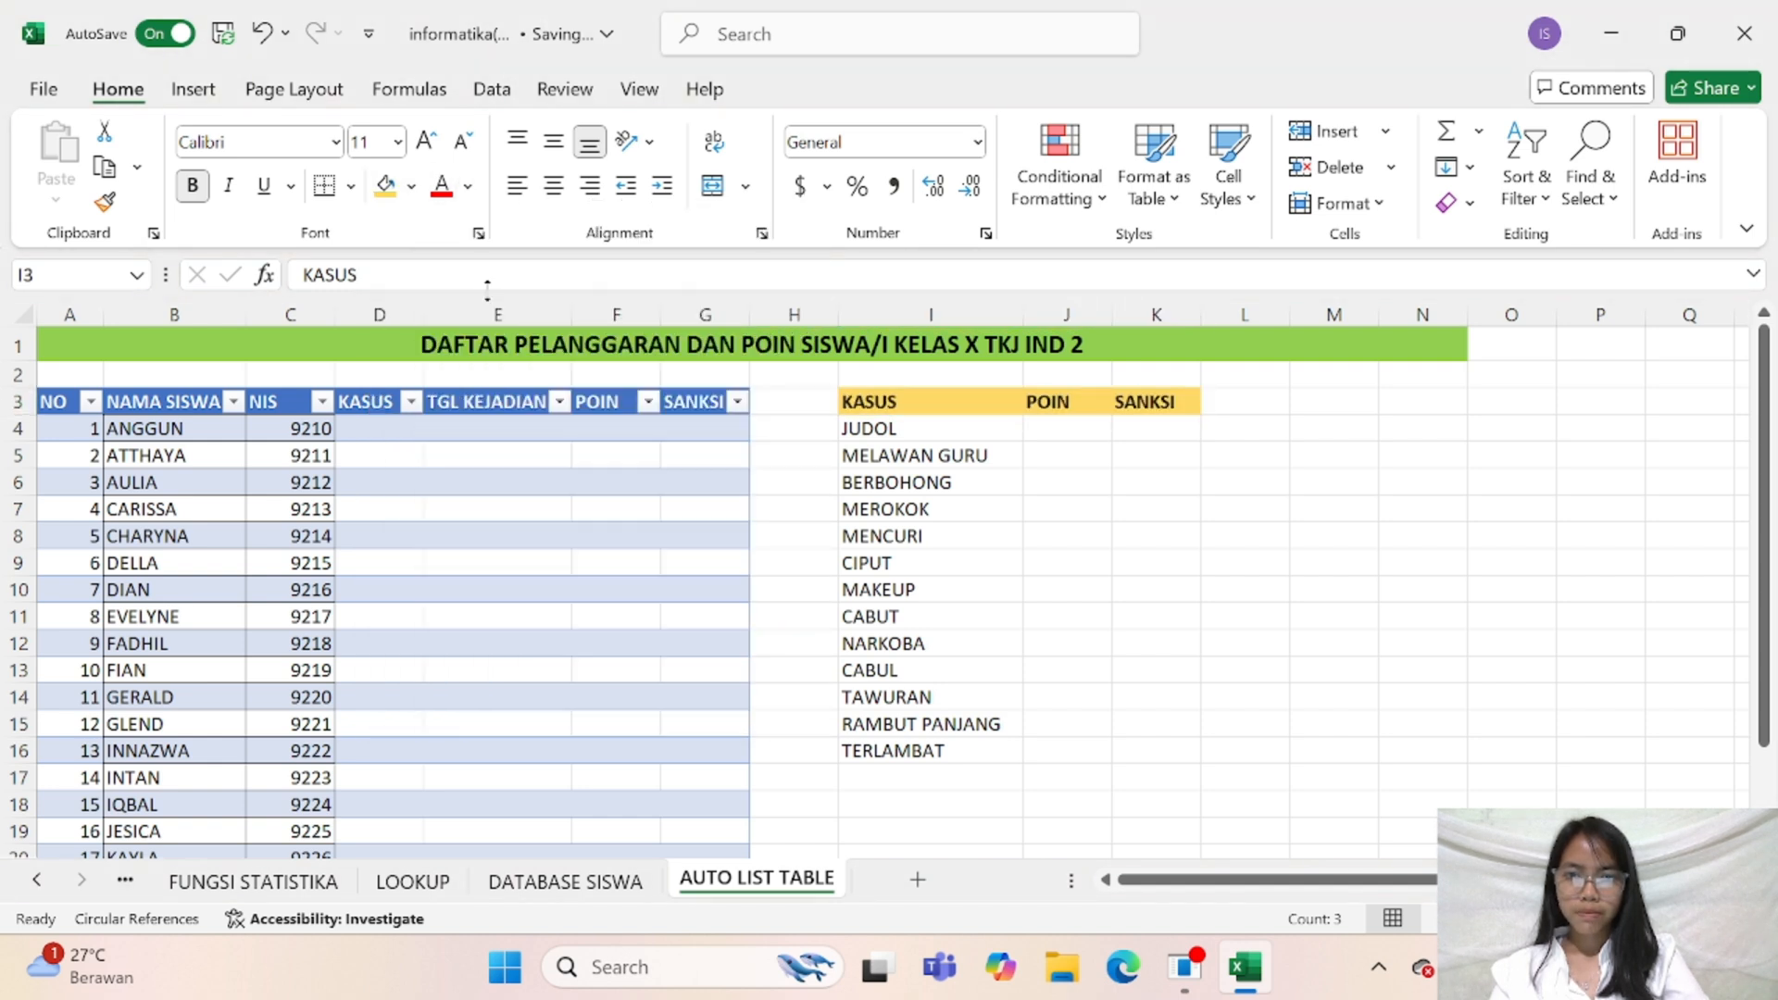
Apply all borders to the violation reference list in cells I3:K16
{"action": "left_click", "coordinate": [1011, 407]}
{"action": "left_click_drag", "start_coordinate": [905, 400], "coordinate": [1164, 740]}
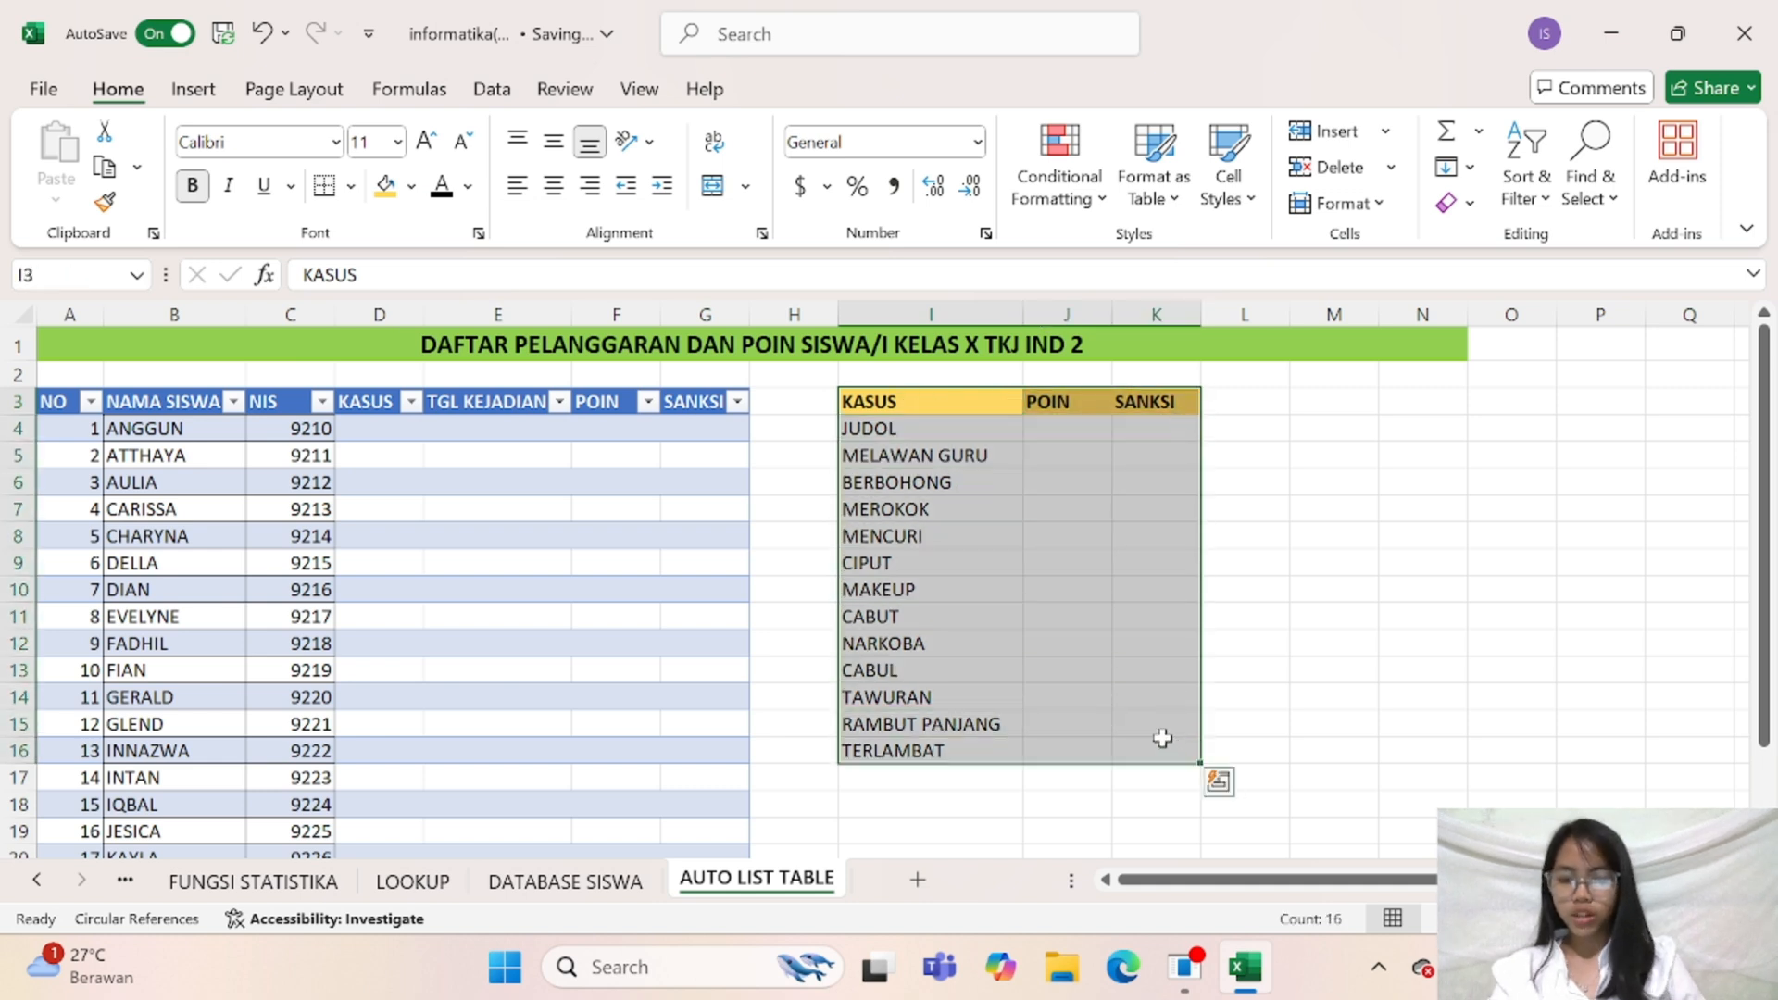
{"action": "left_click", "coordinate": [350, 186]}
{"action": "left_click", "coordinate": [398, 473]}
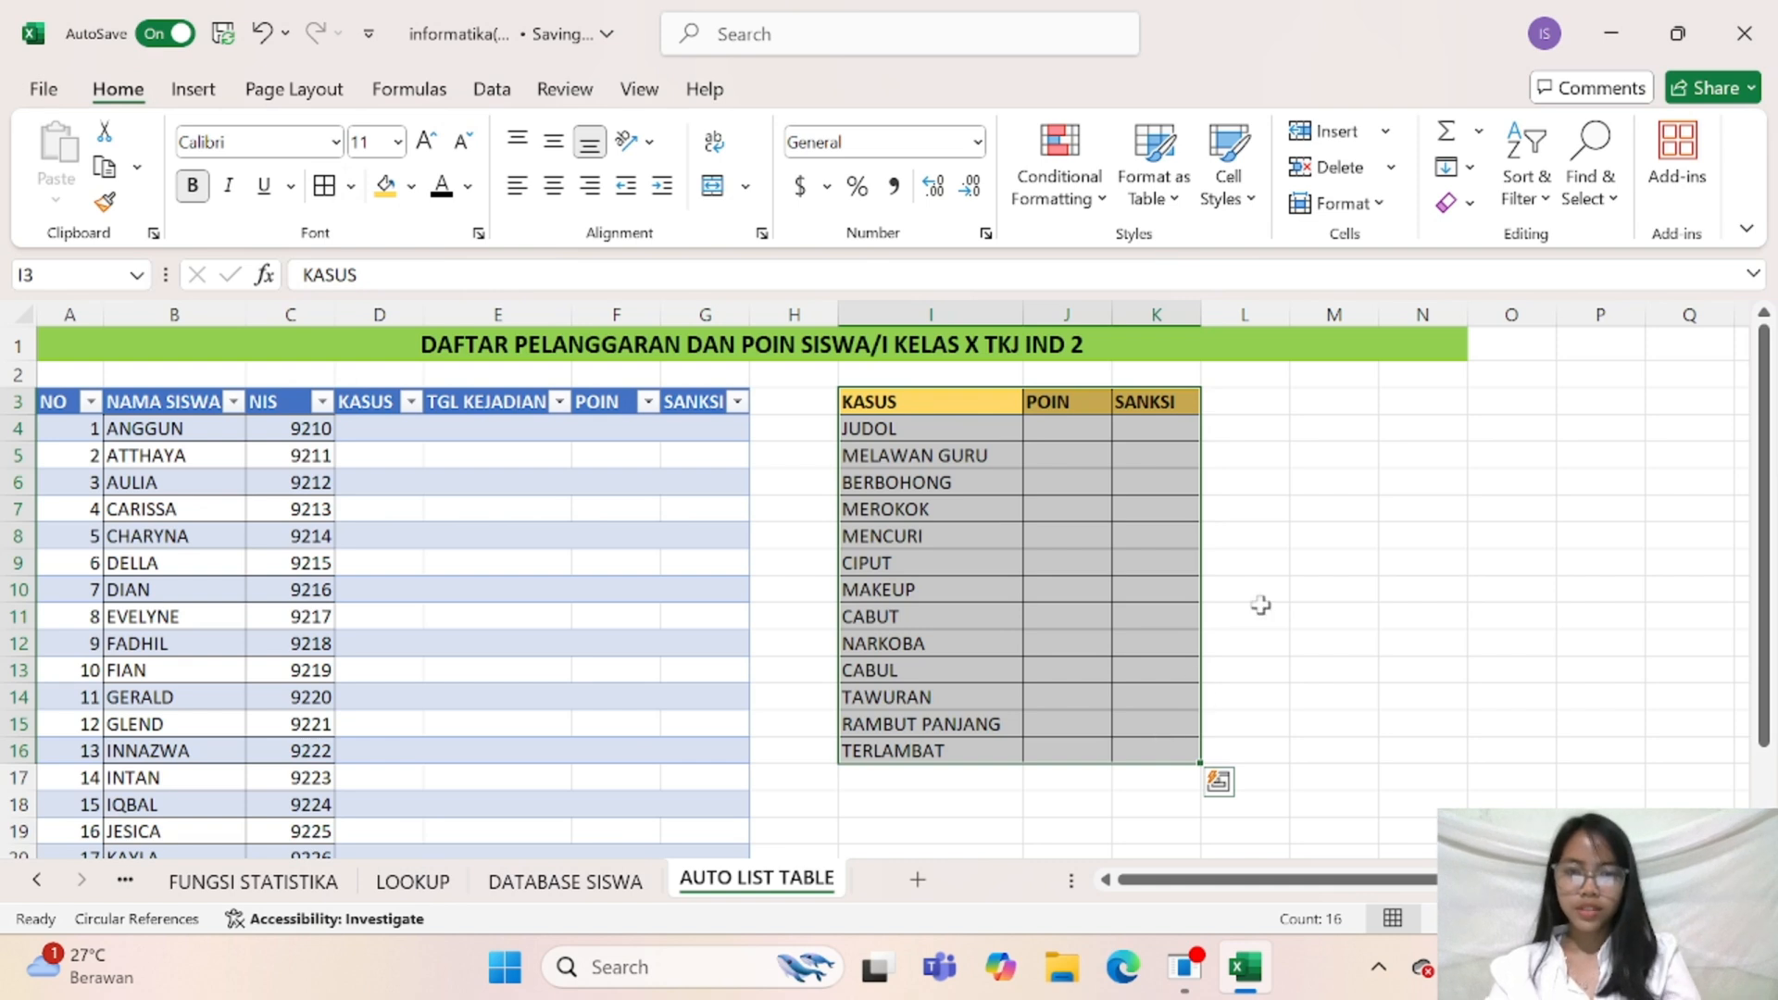
{"action": "left_click", "coordinate": [1359, 512]}
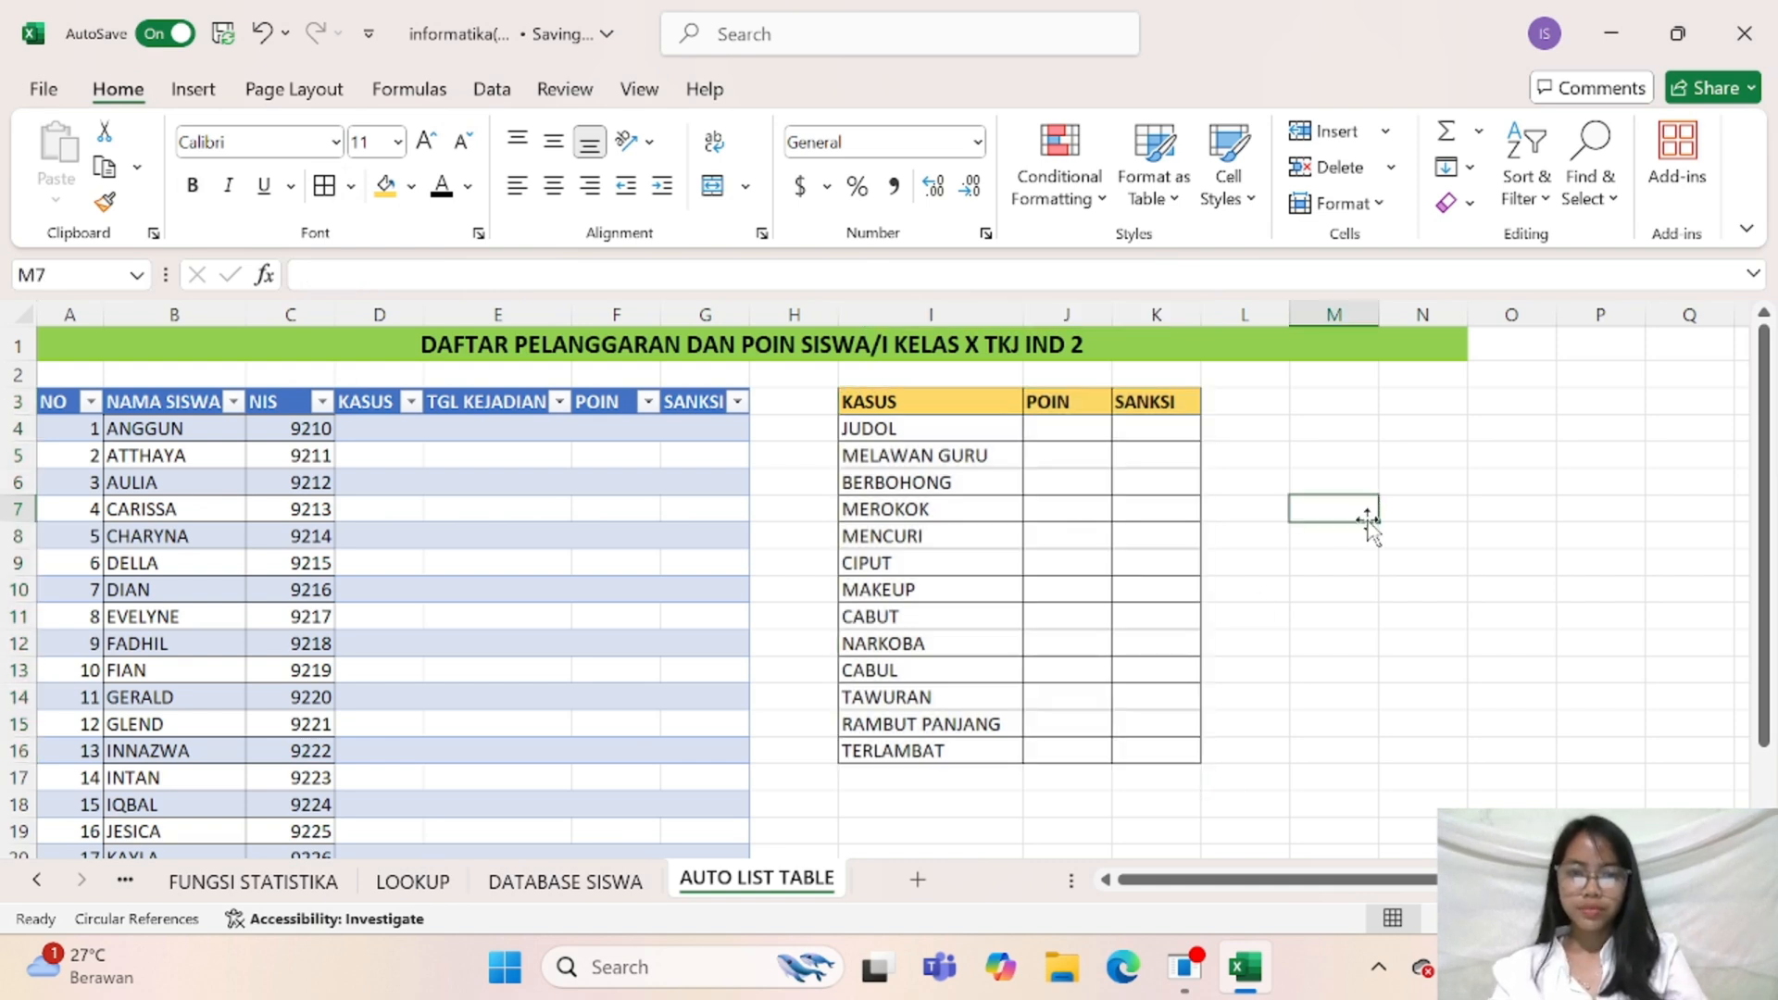
Enter the points 500, 750 and 200 in cells J4 to J6 for JUDOL, MELAWAN GURU and BERBOHONG
{"action": "left_click", "coordinate": [1042, 432]}
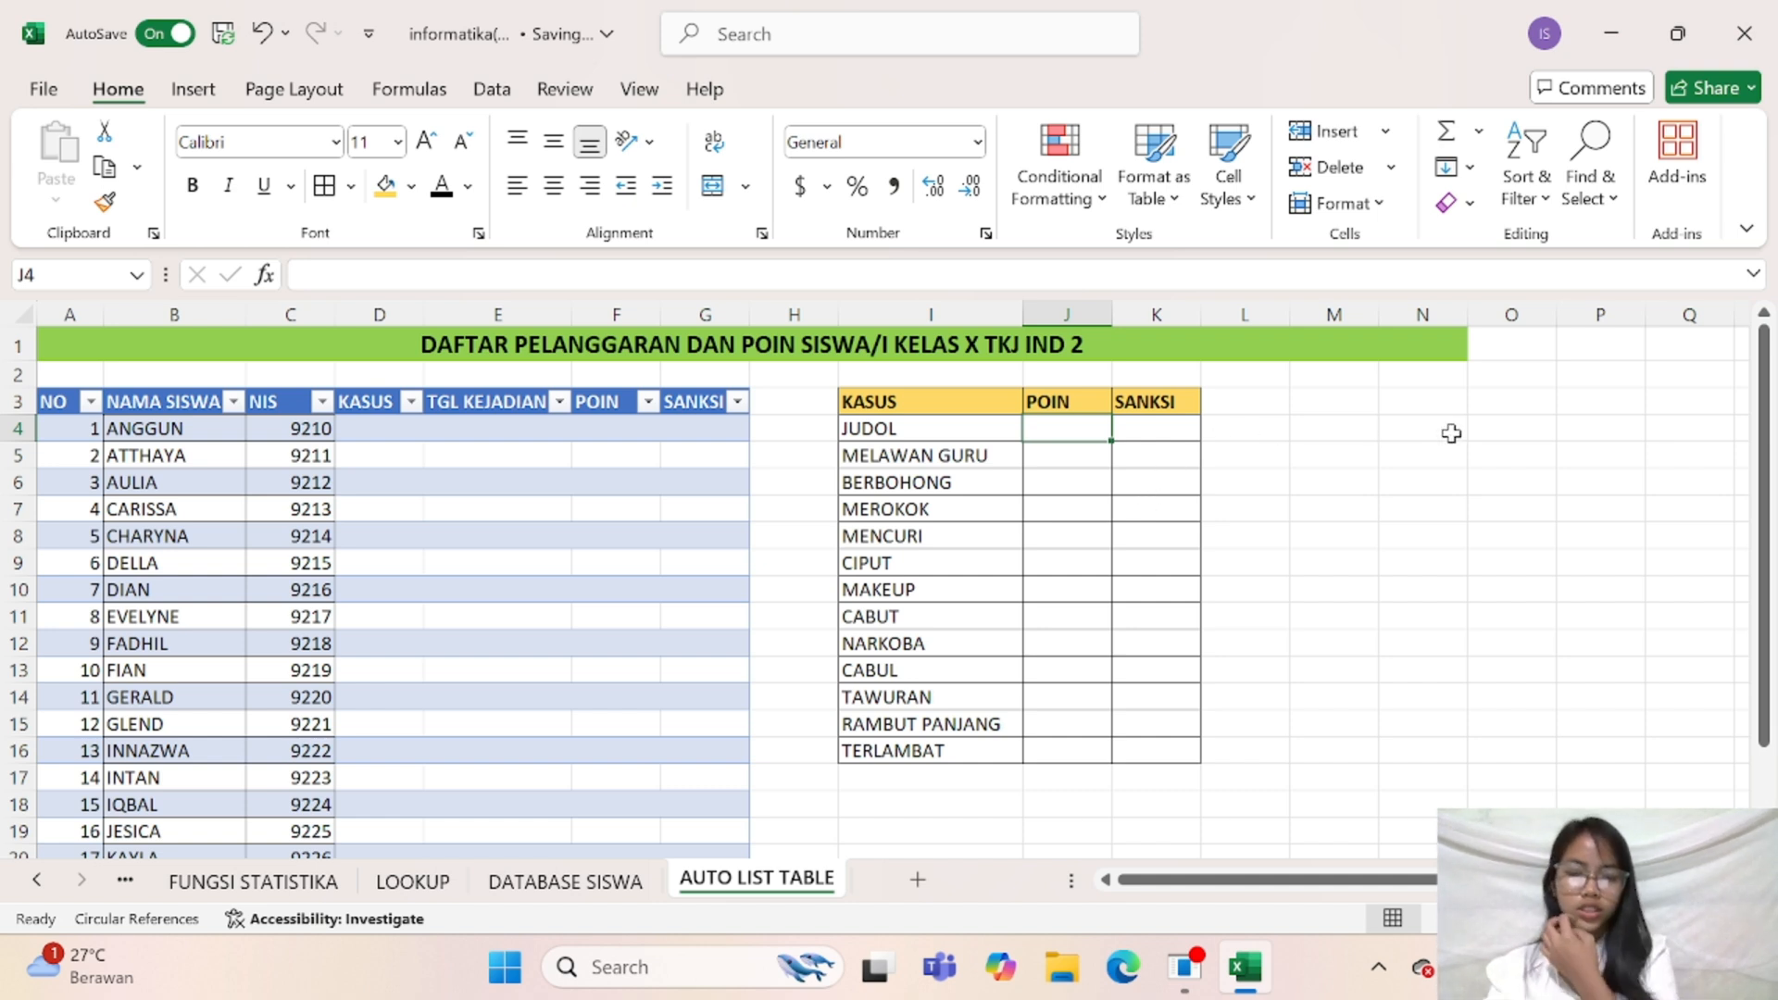
{"action": "type", "text": "5"}
{"action": "type", "text": "00"}
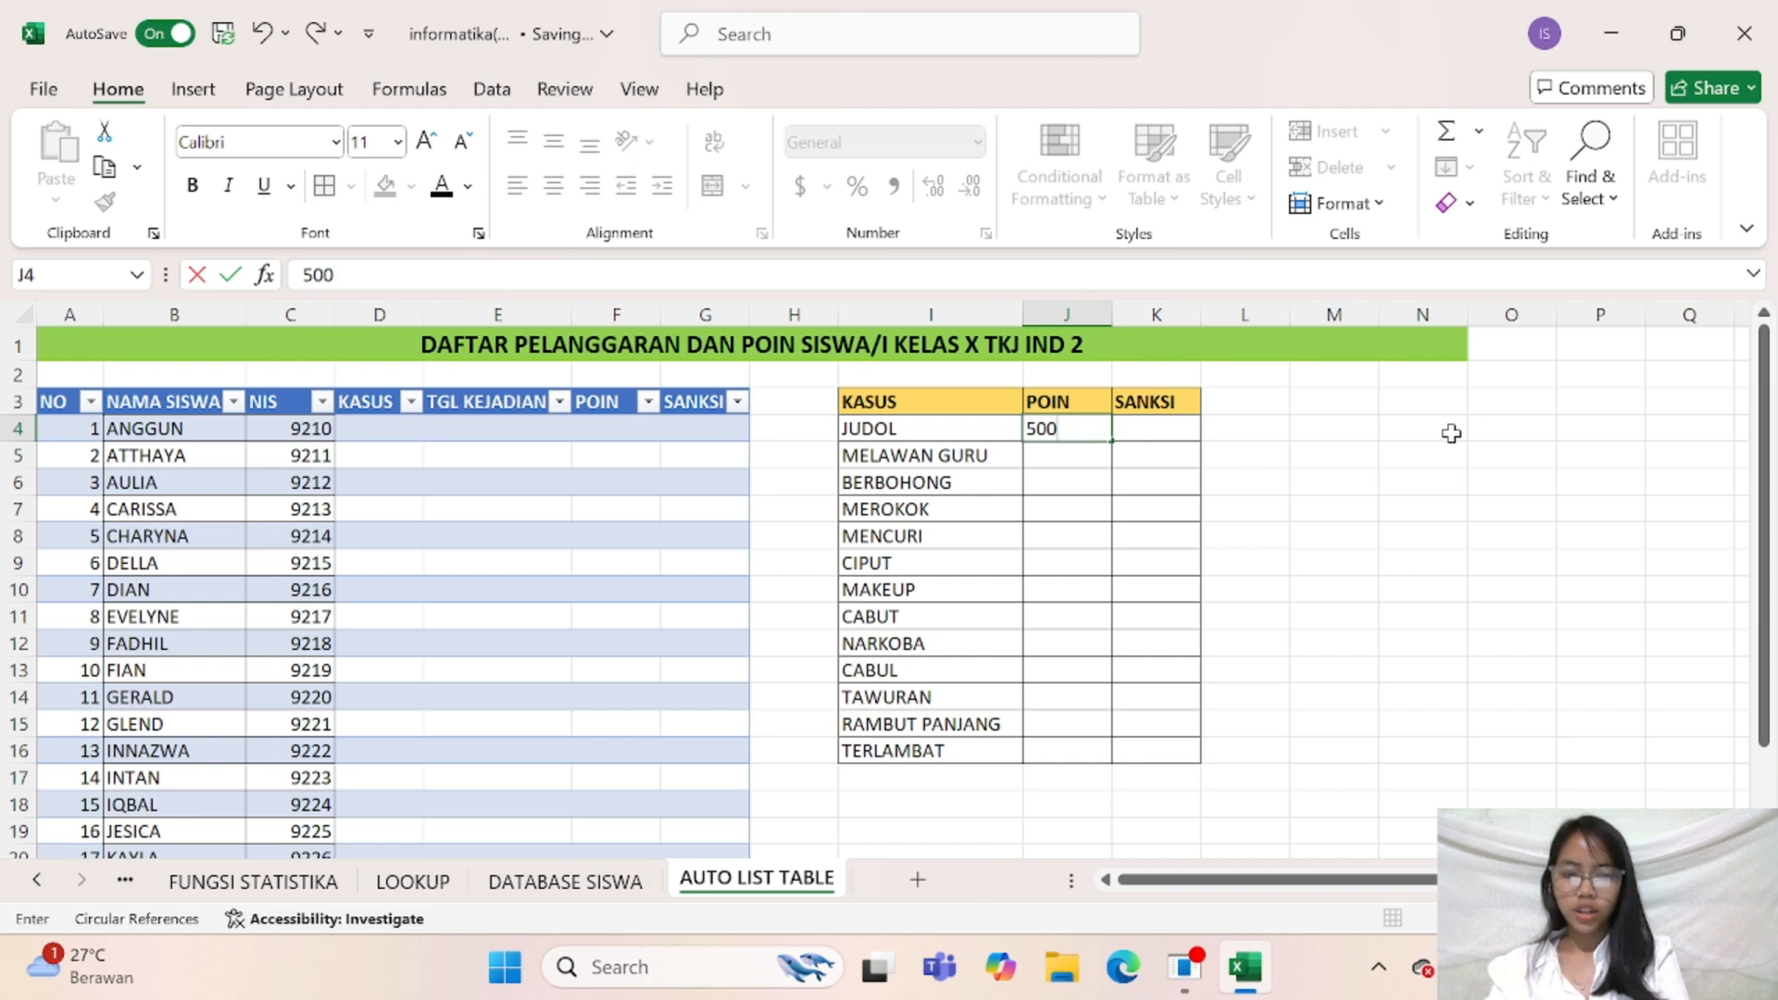
{"action": "key", "text": "Return"}
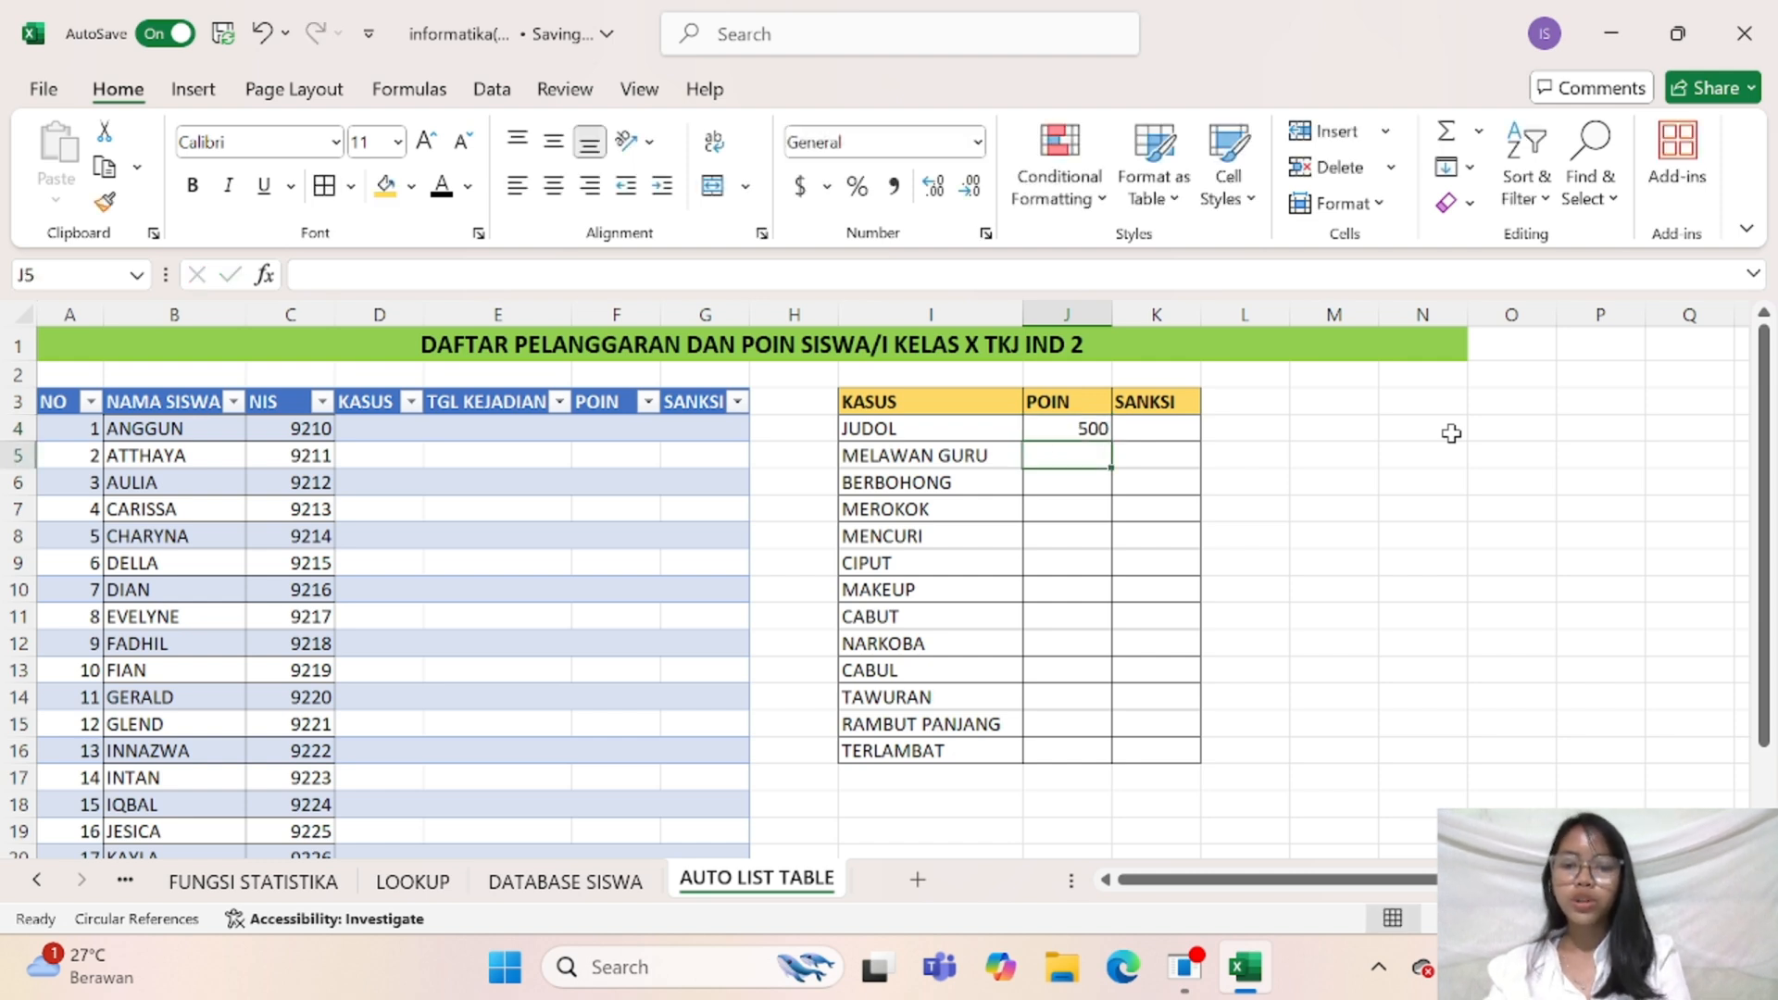
{"action": "type", "text": "750"}
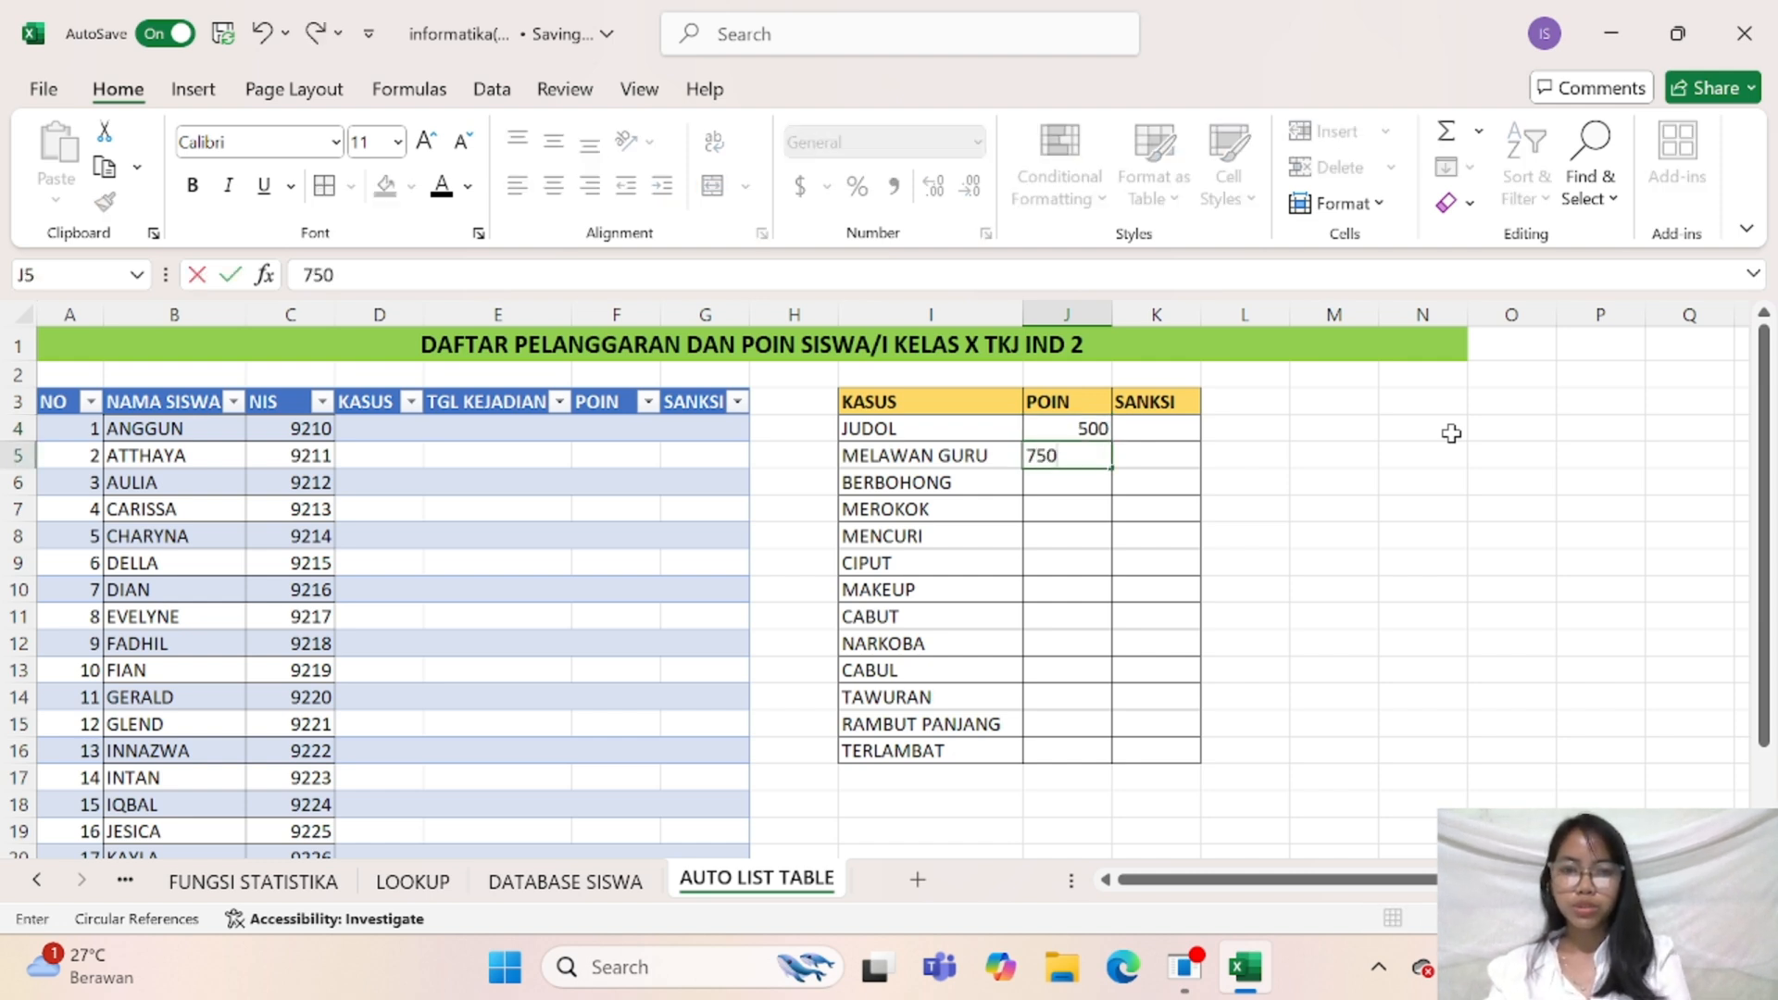
{"action": "key", "text": "Return"}
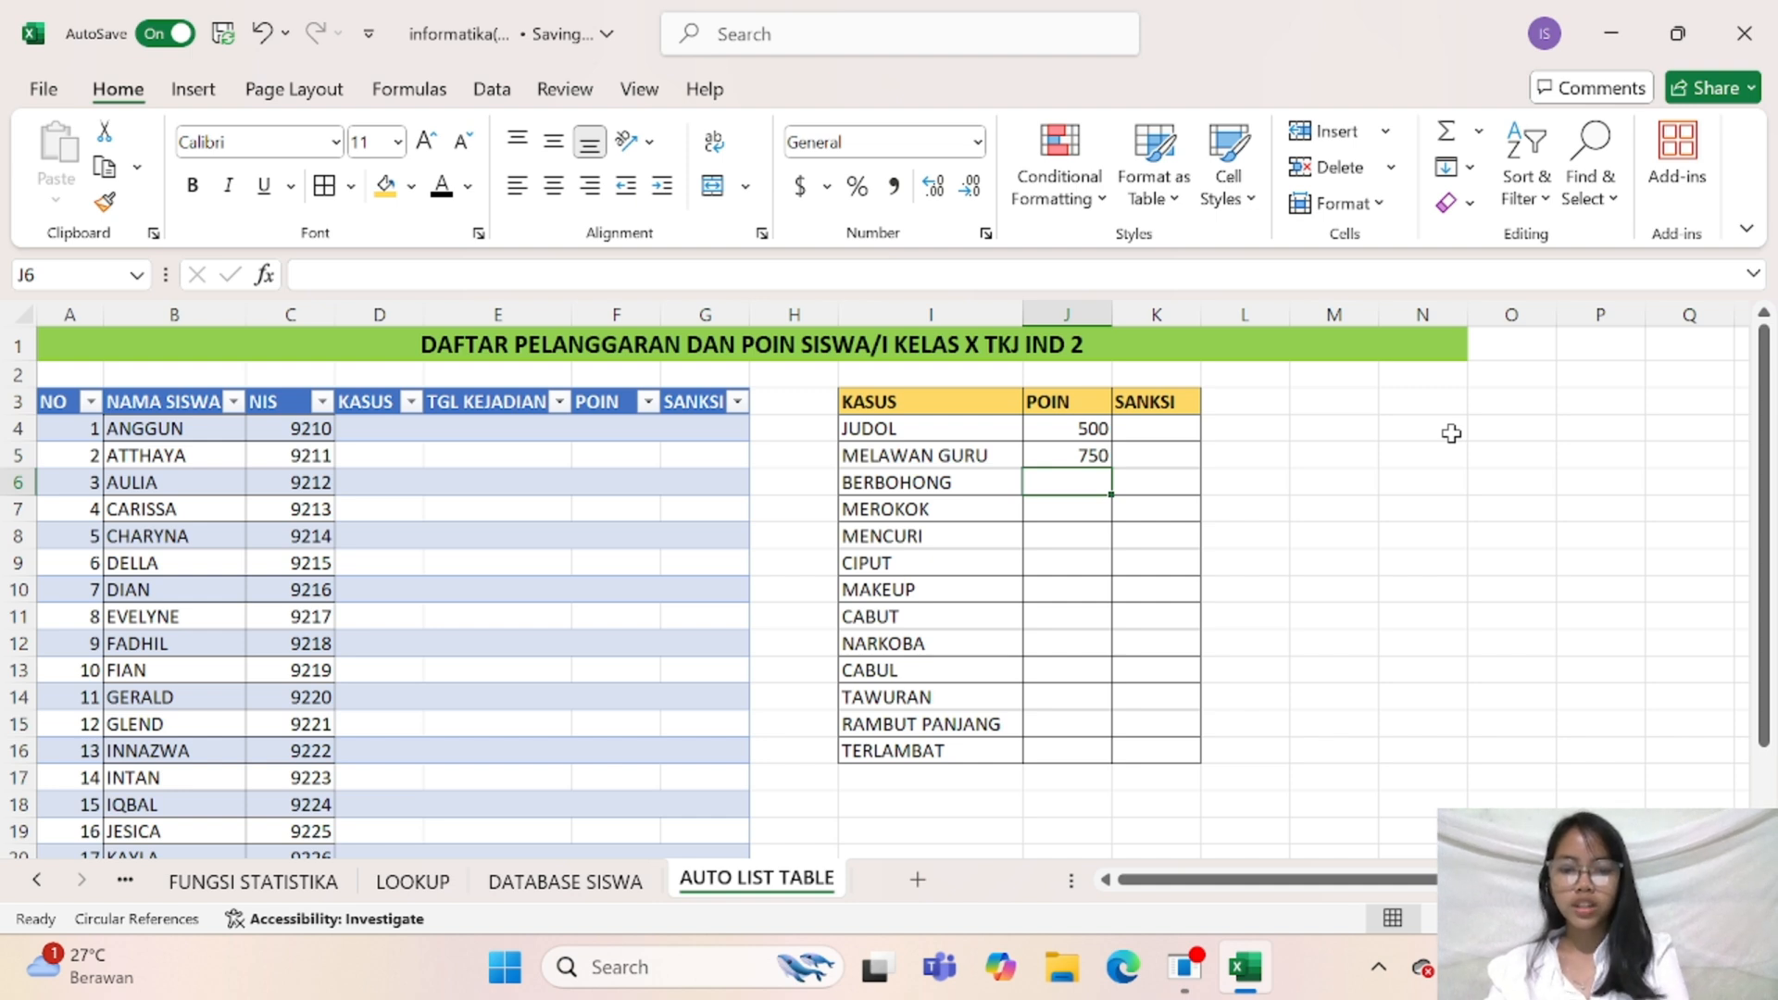
{"action": "type", "text": "200"}
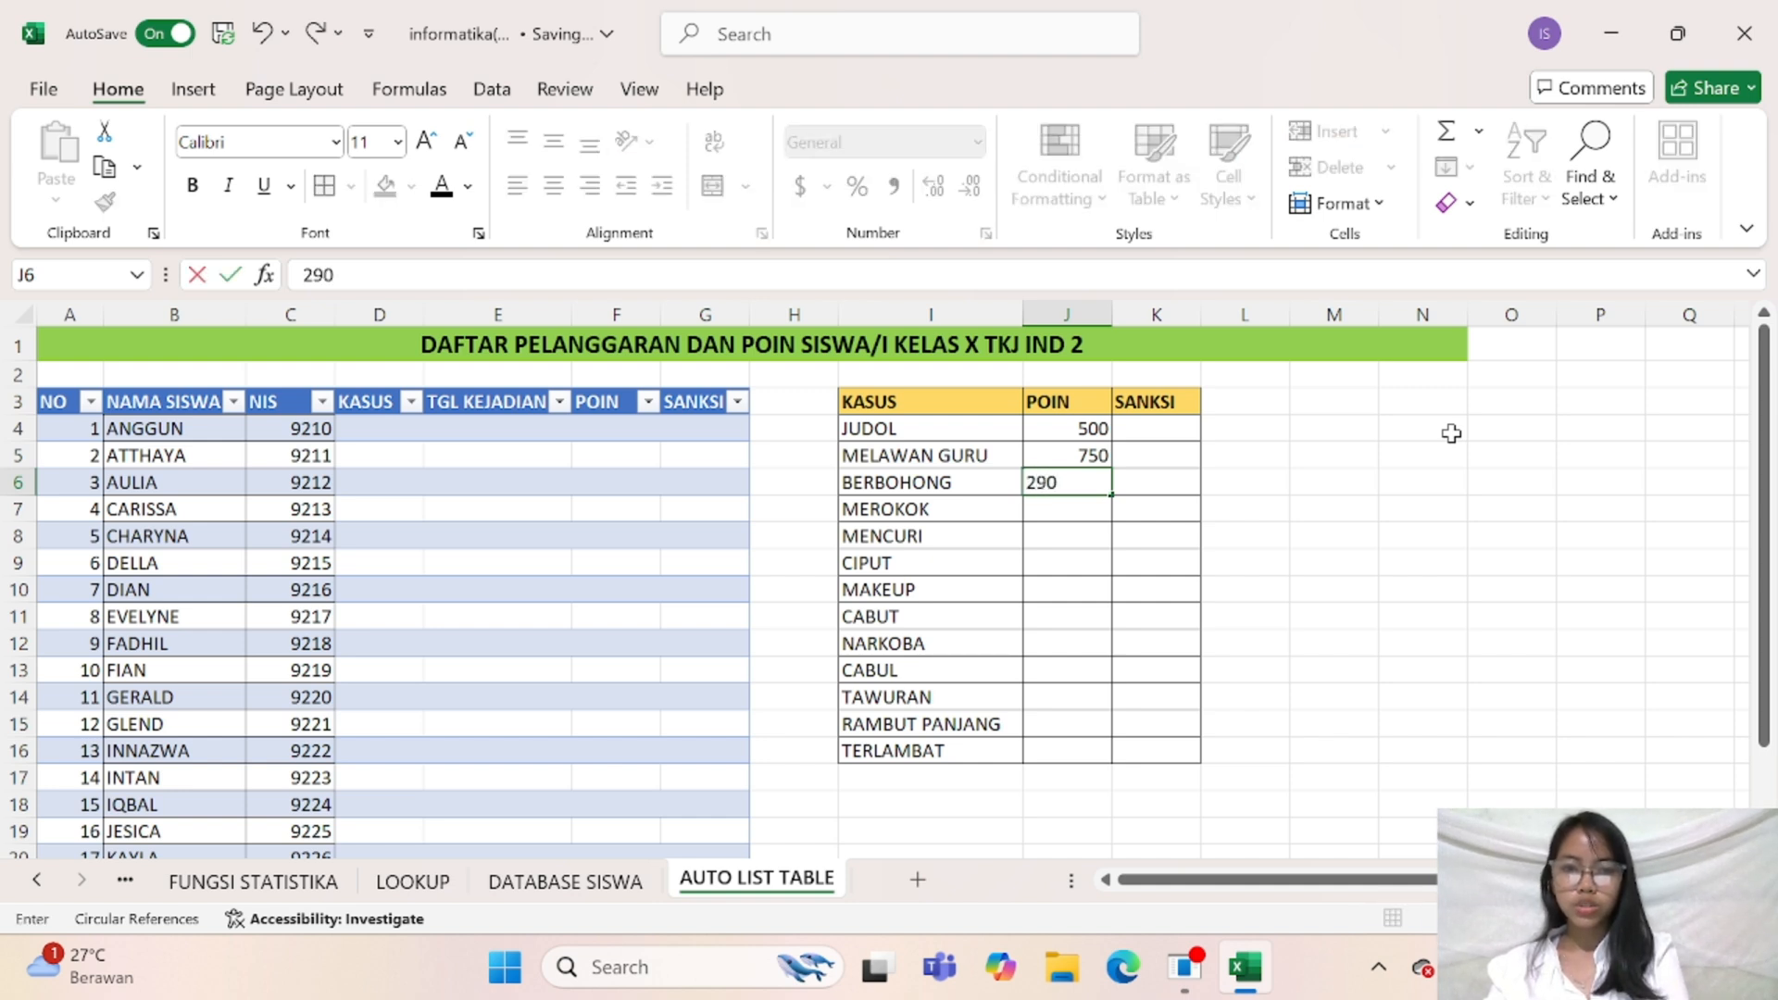
{"action": "key", "text": "BackSpace"}
{"action": "key", "text": "BackSpace"}
{"action": "type", "text": "00"}
{"action": "key", "text": "Return"}
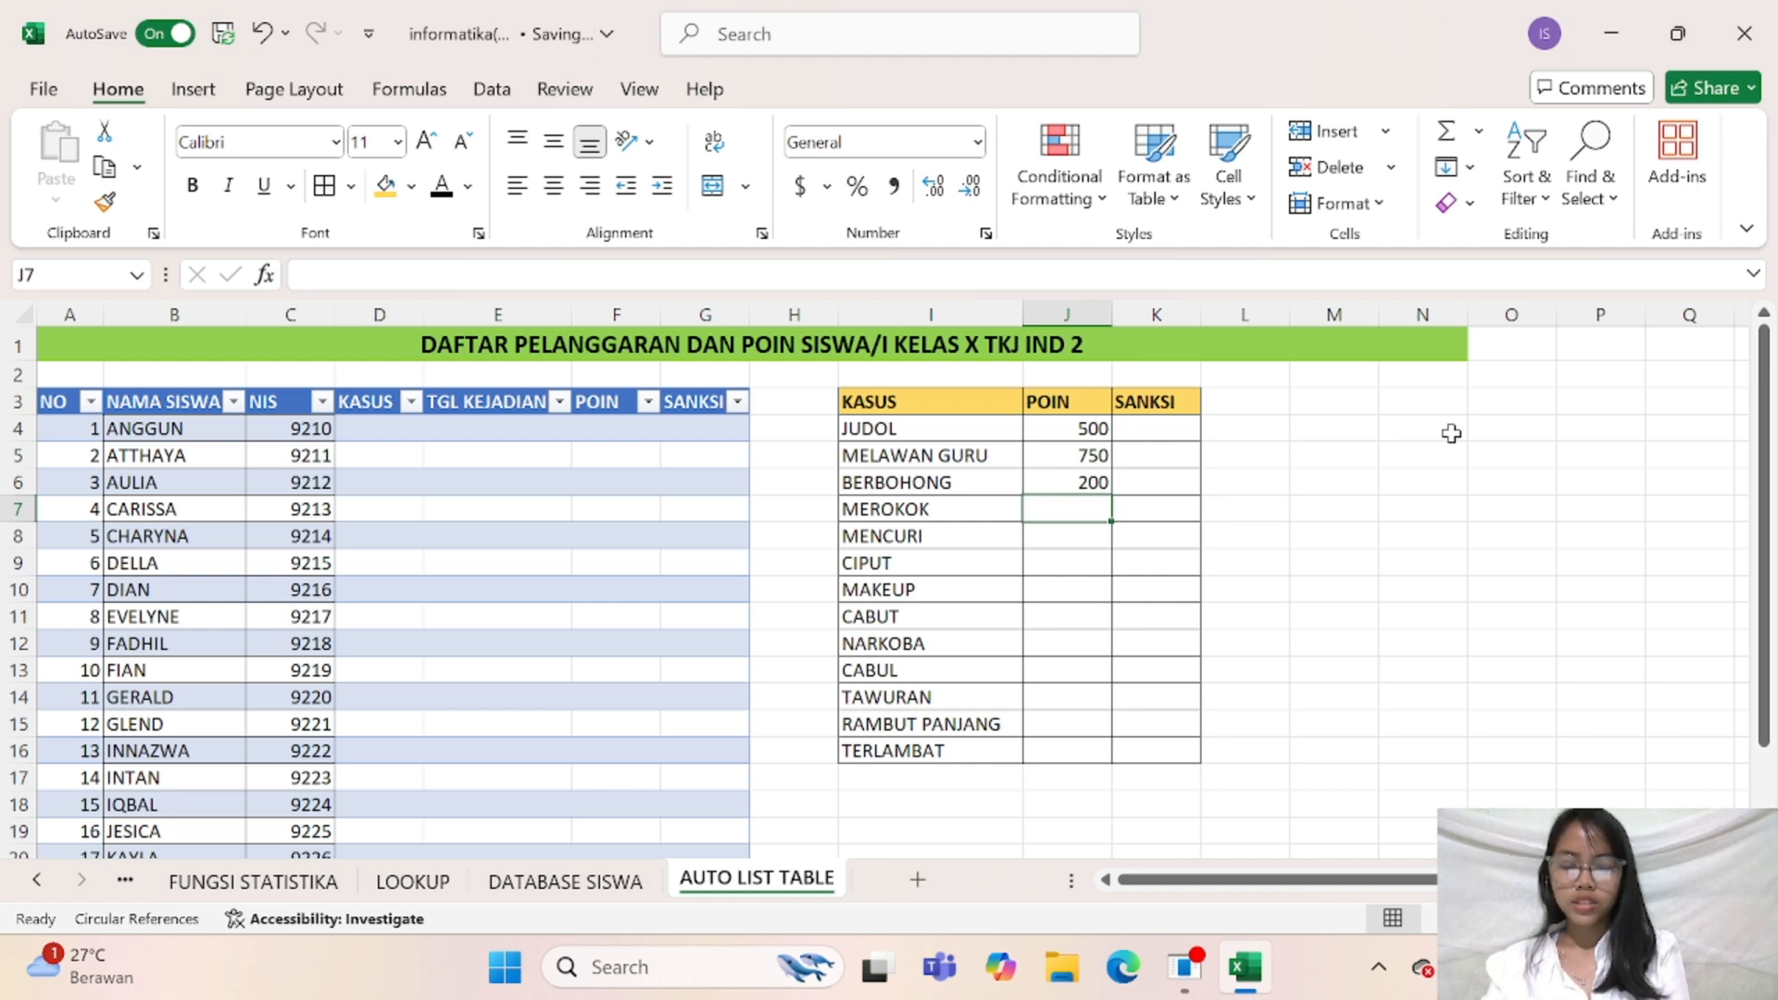
Enter the points 225, 350, 75 and 75 in cells J7 to J10 for MEROKOK, MENCURI, CIPUT and MAKEUP
{"action": "type", "text": "225"}
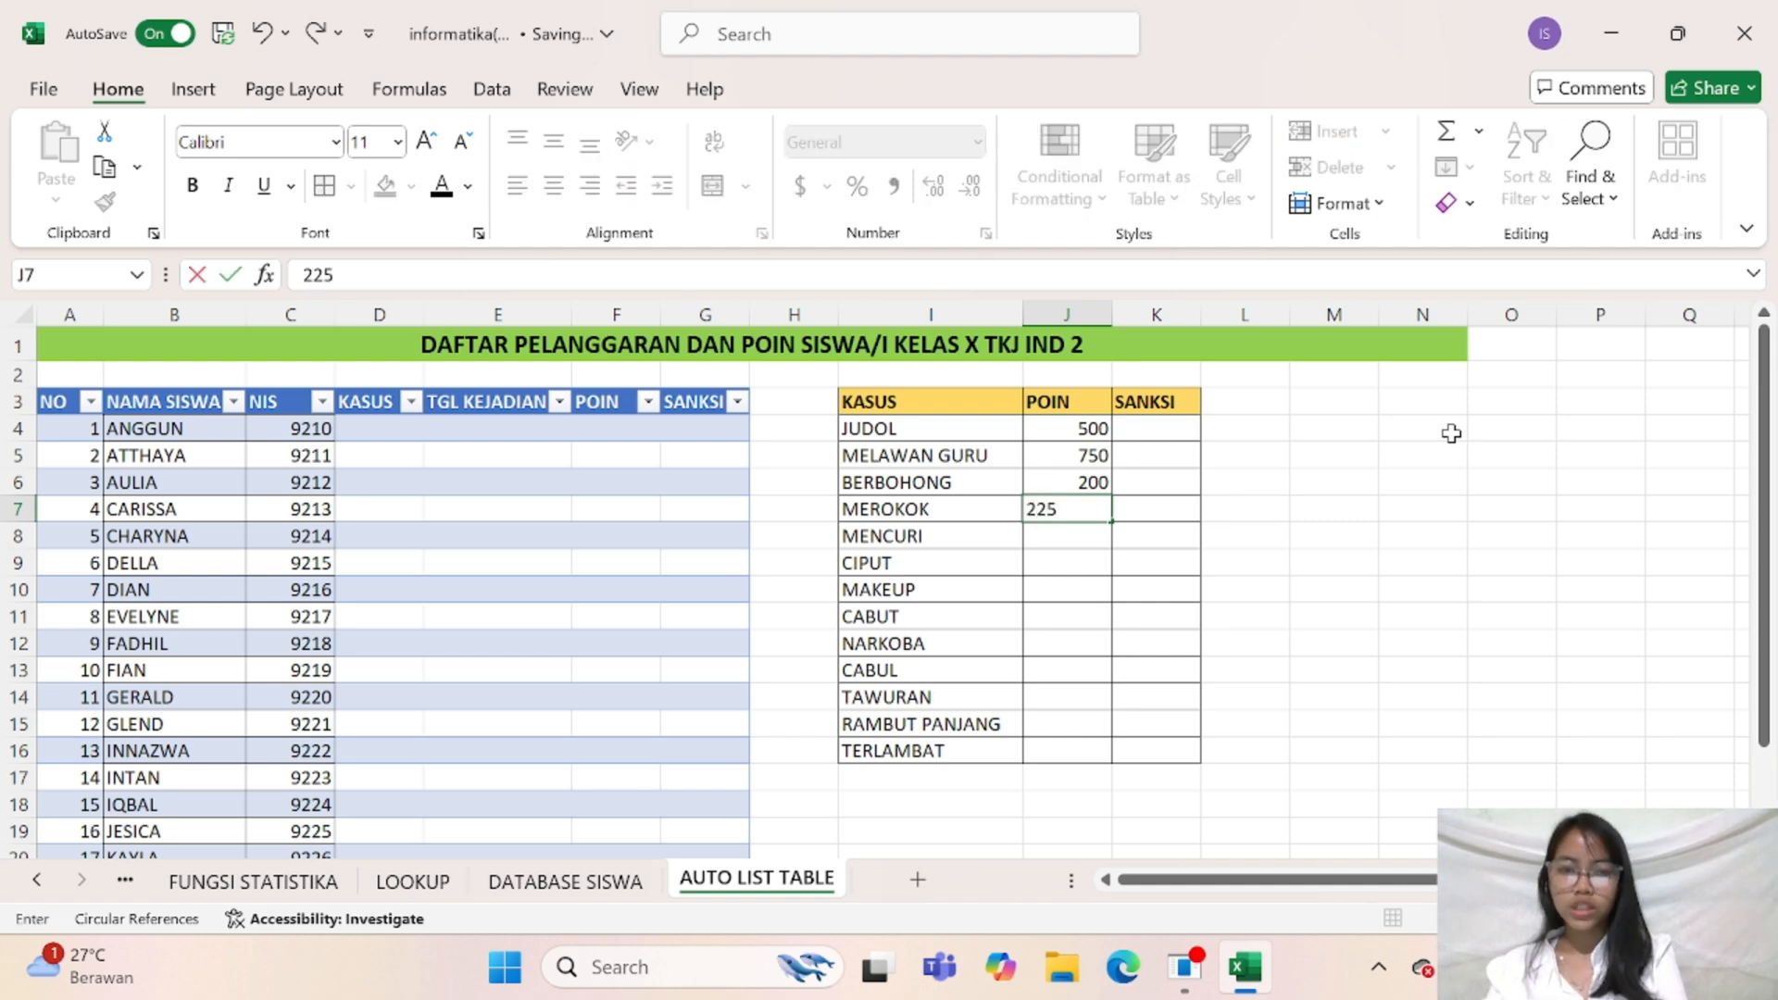
{"action": "key", "text": "Return"}
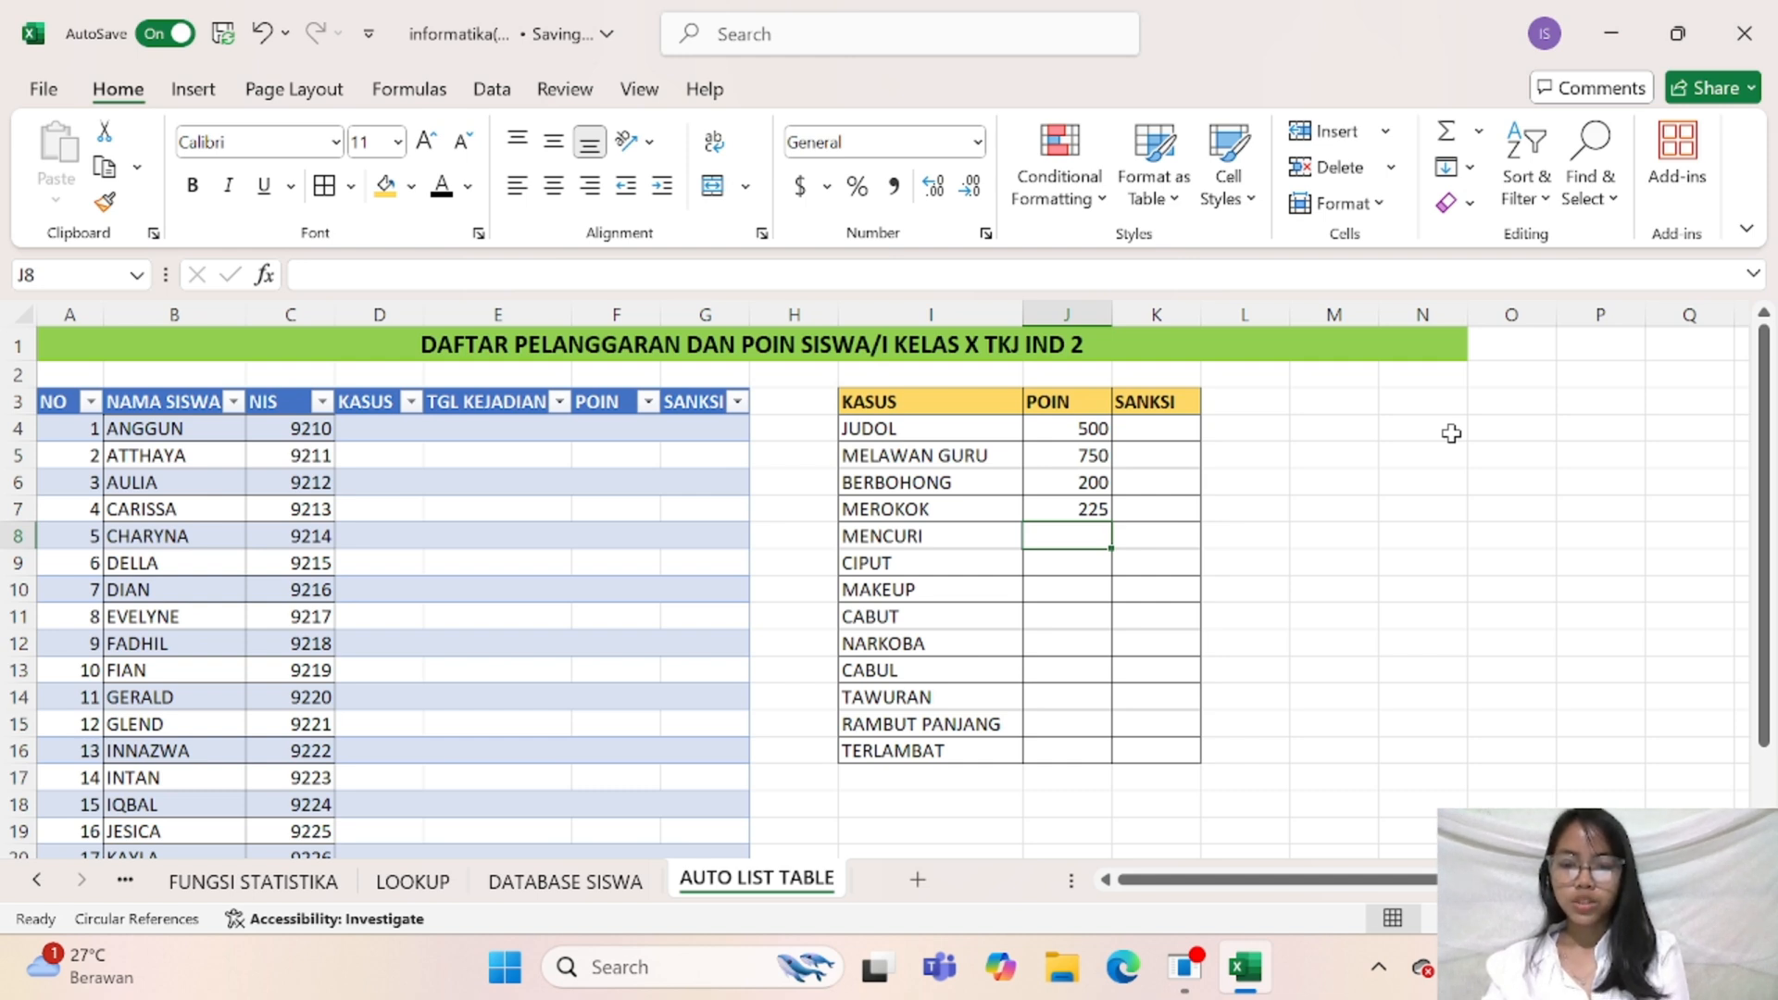
{"action": "type", "text": "350"}
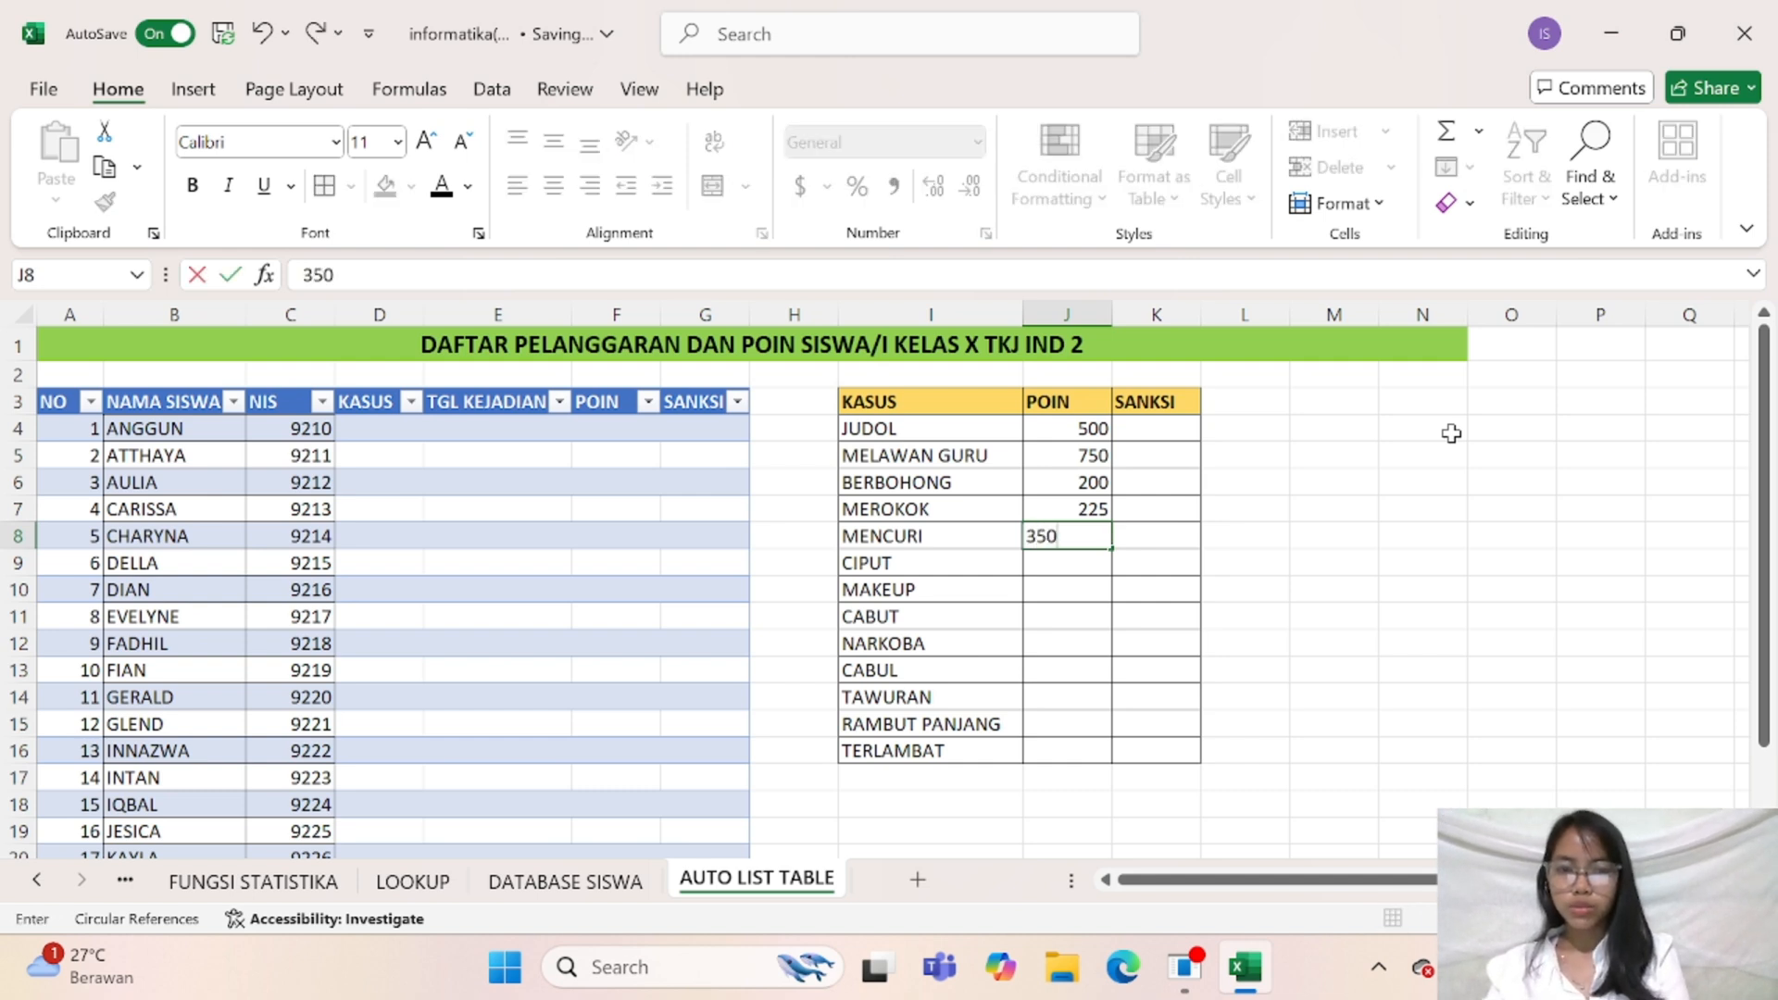
{"action": "key", "text": "Return"}
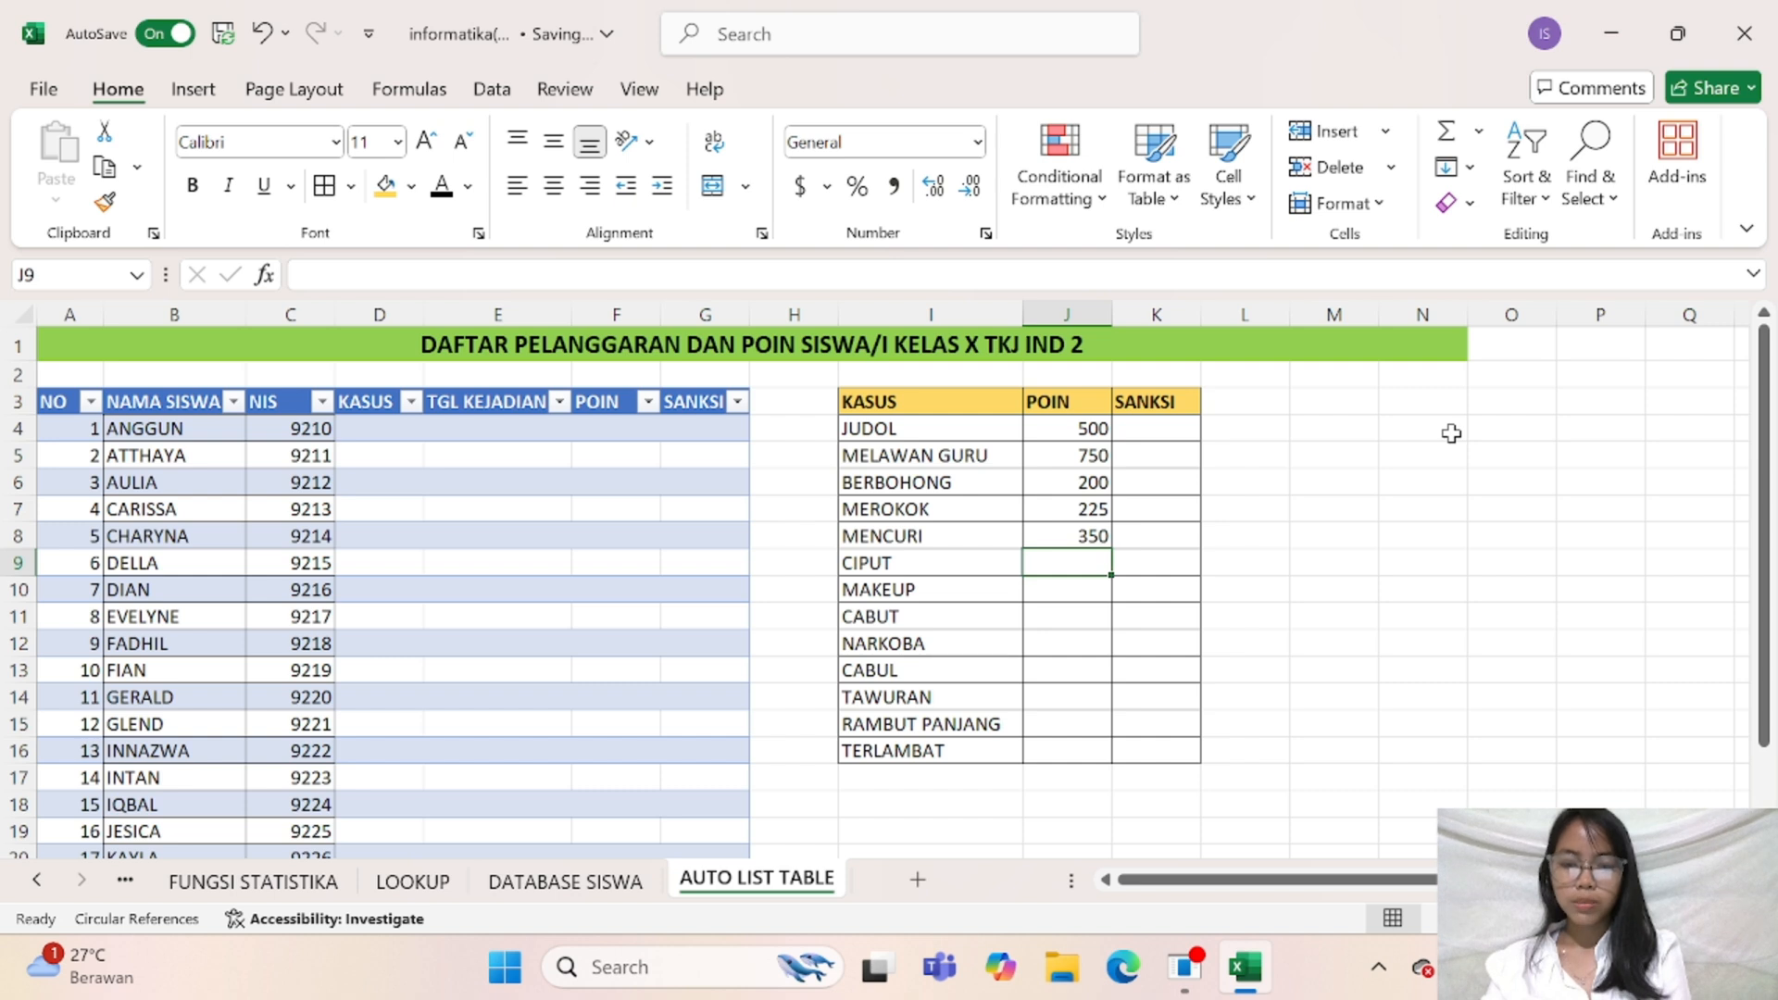
{"action": "type", "text": "75"}
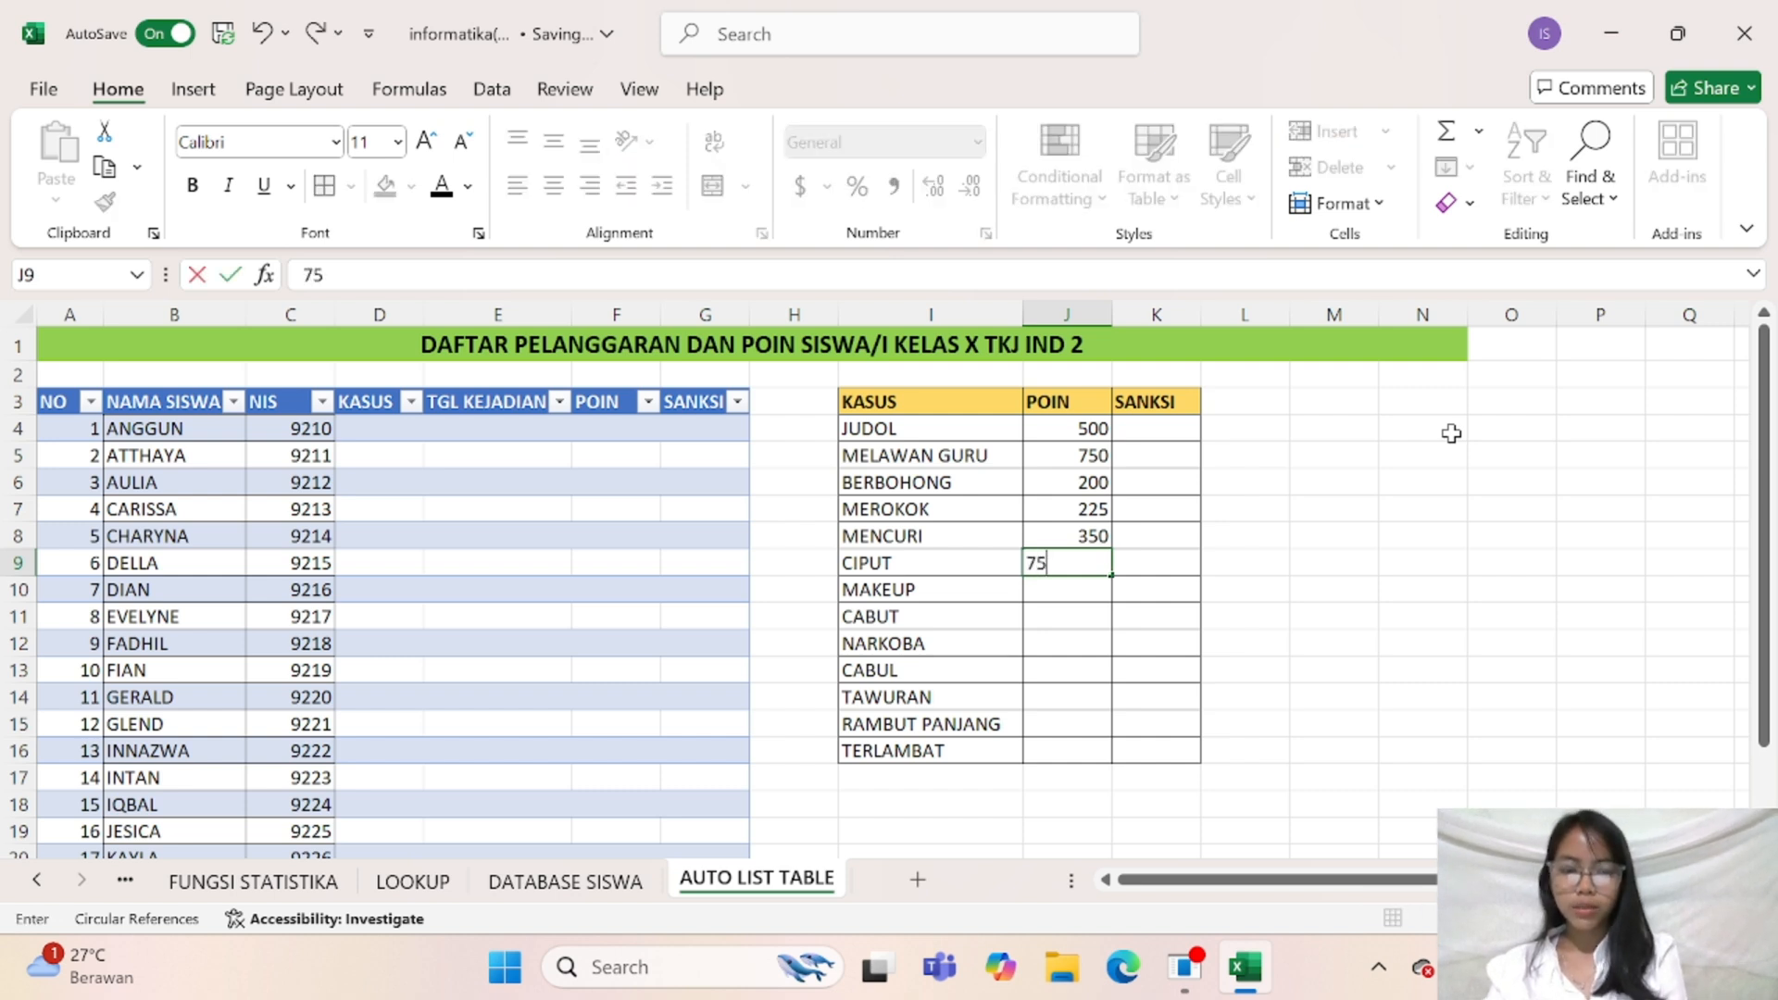
{"action": "key", "text": "Return"}
{"action": "type", "text": "75"}
{"action": "key", "text": "Return"}
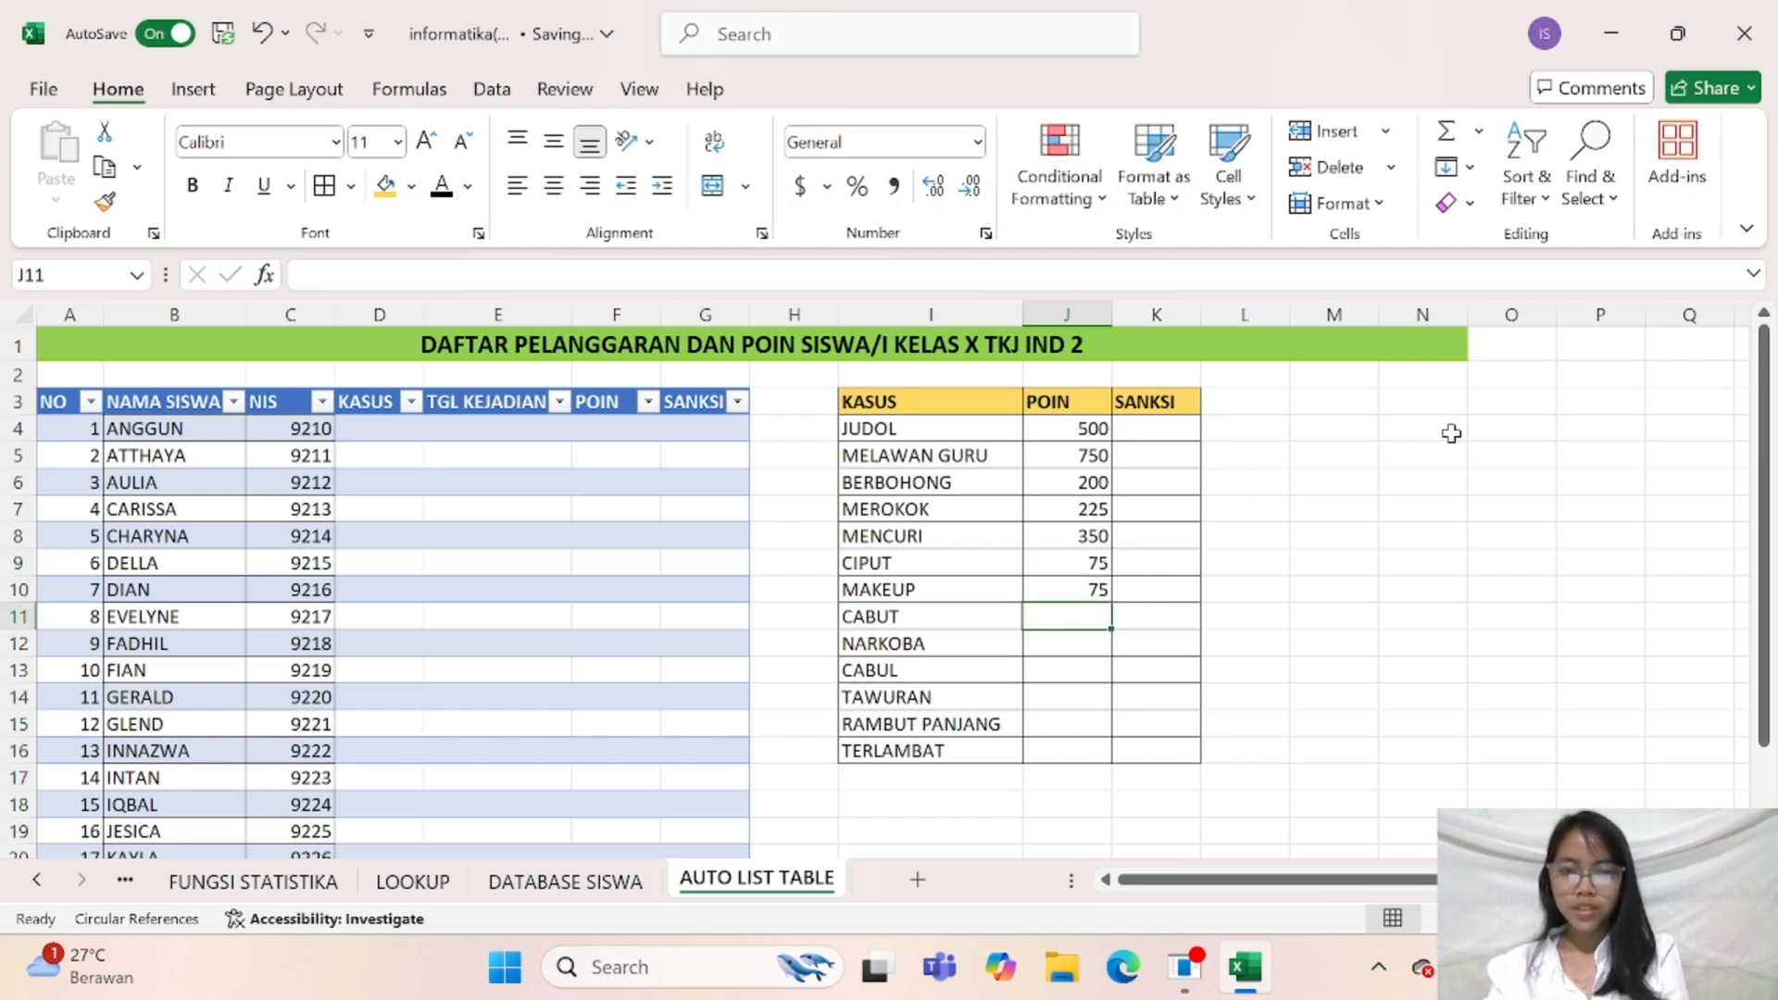
Enter the points 100, 850, 900 and 1000 in cells J11 to J14 for CABUT, NARKOBA, CABUL and TAWURAN
{"action": "type", "text": "100"}
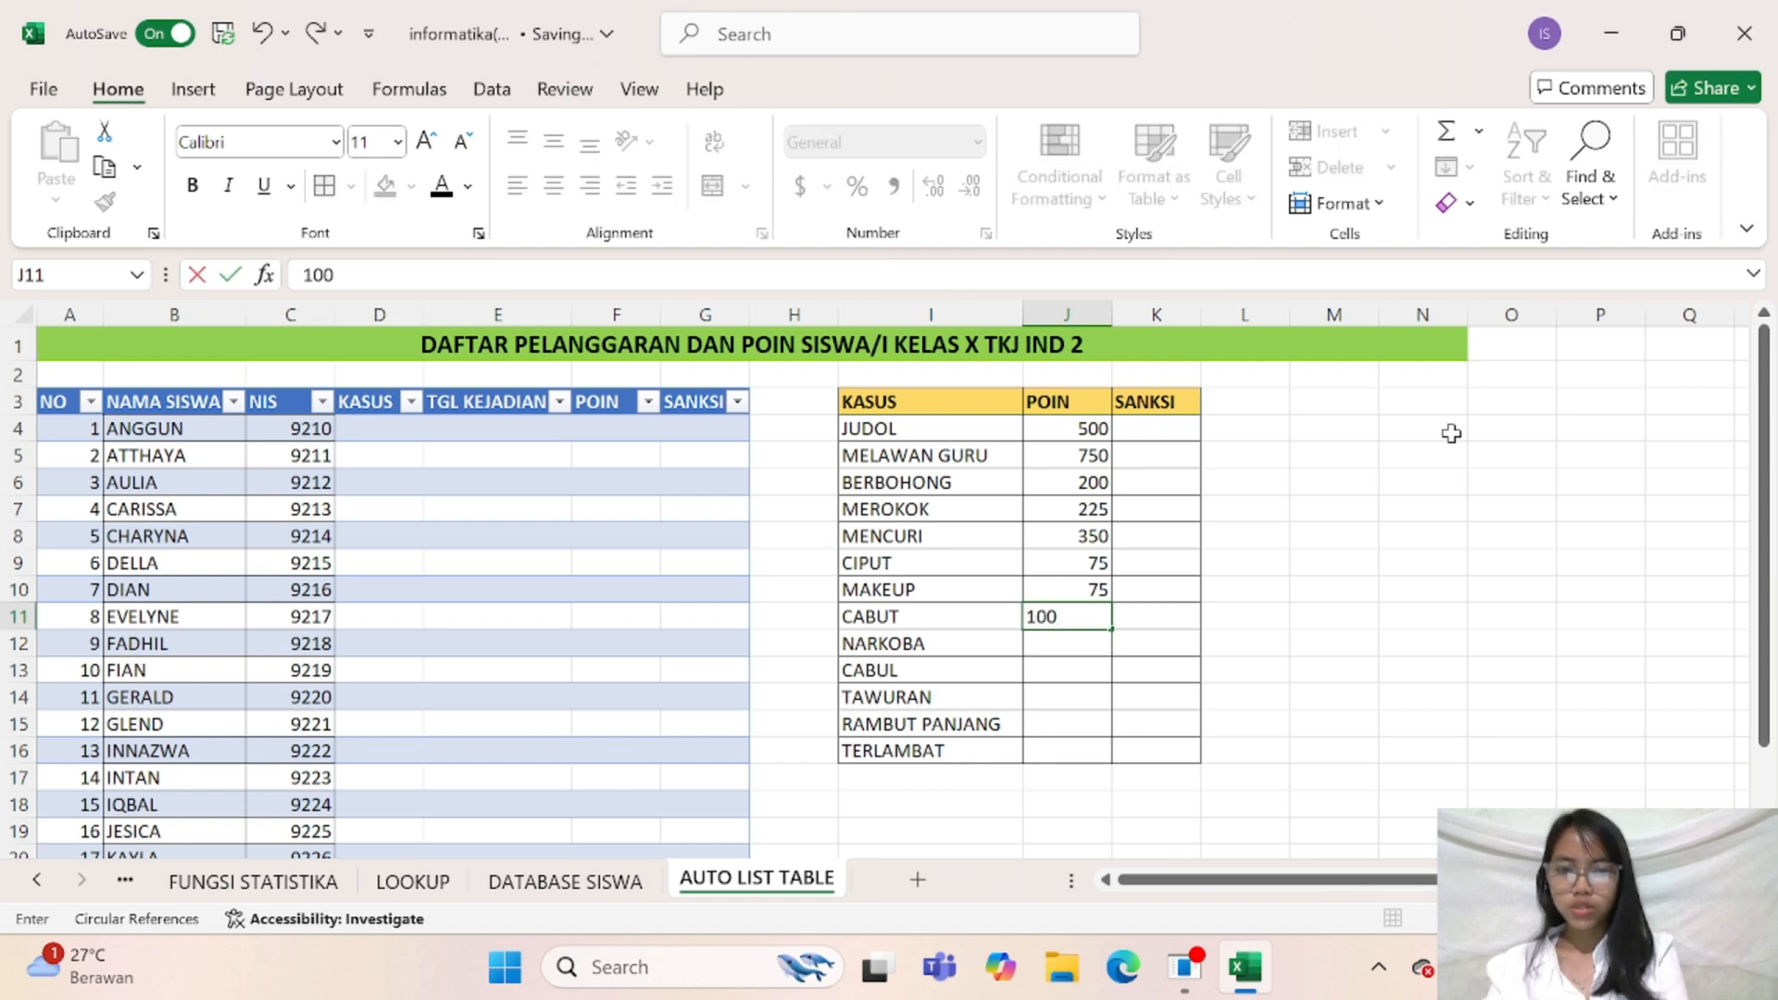
{"action": "key", "text": "Return"}
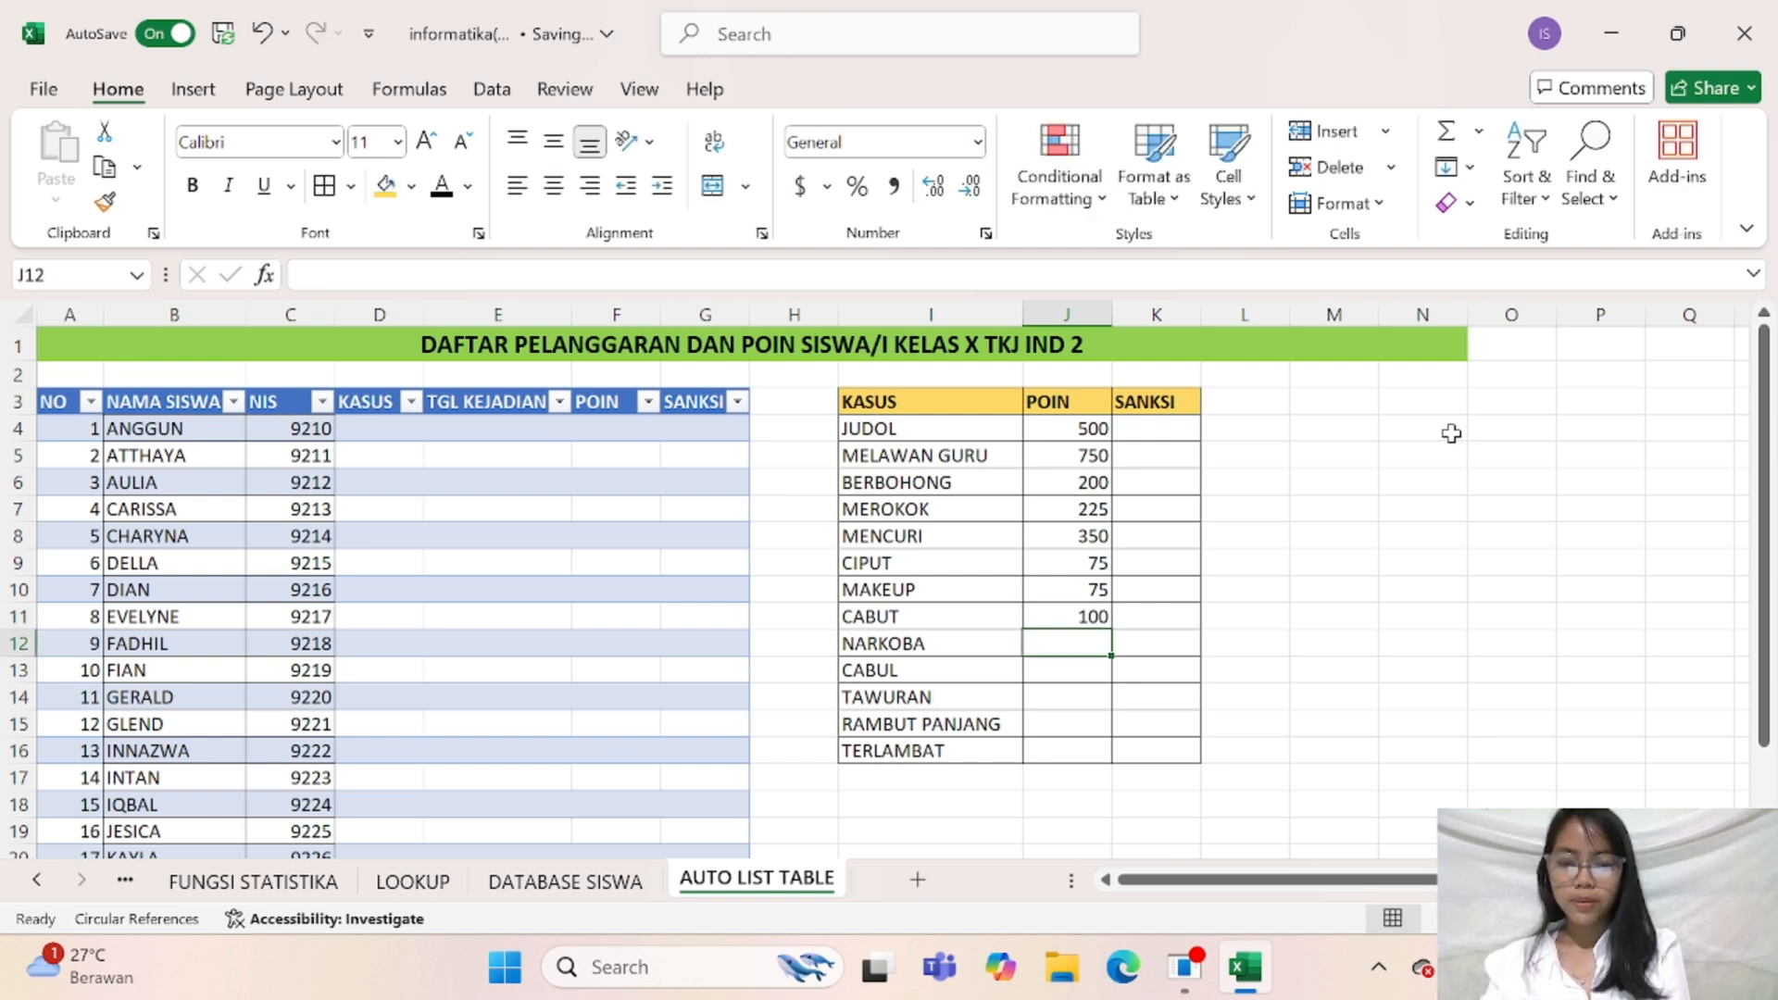
{"action": "type", "text": "850"}
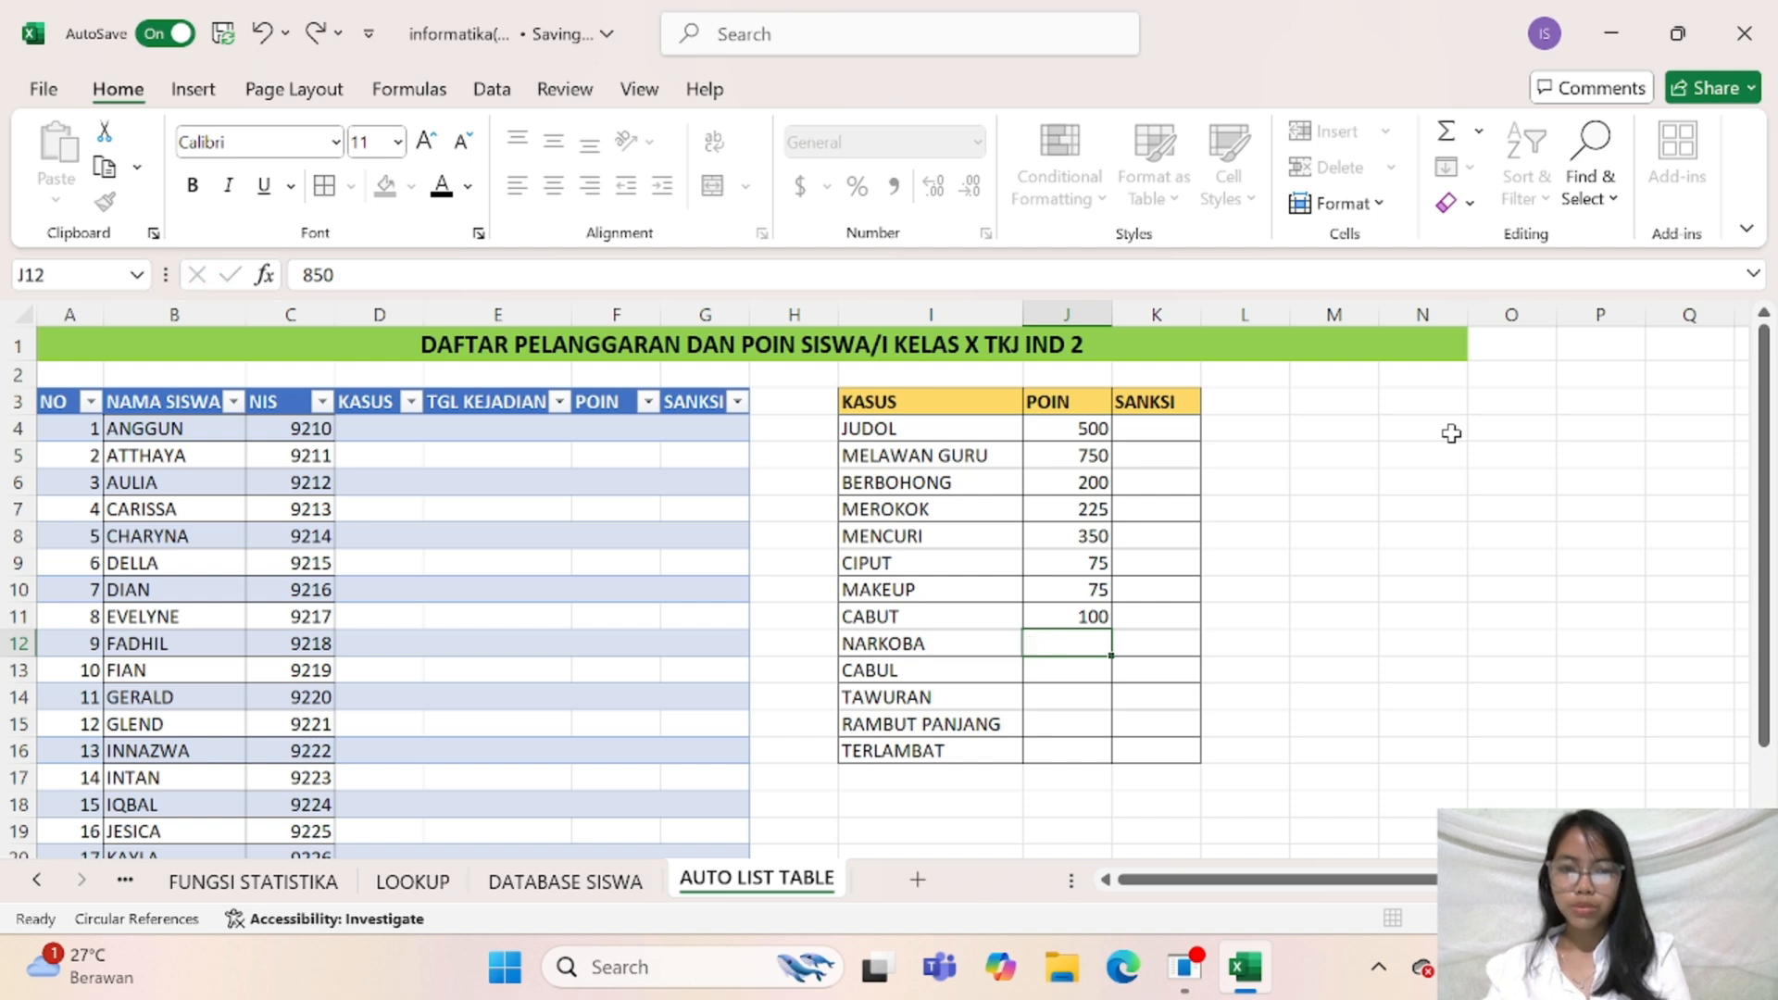
{"action": "key", "text": "Return"}
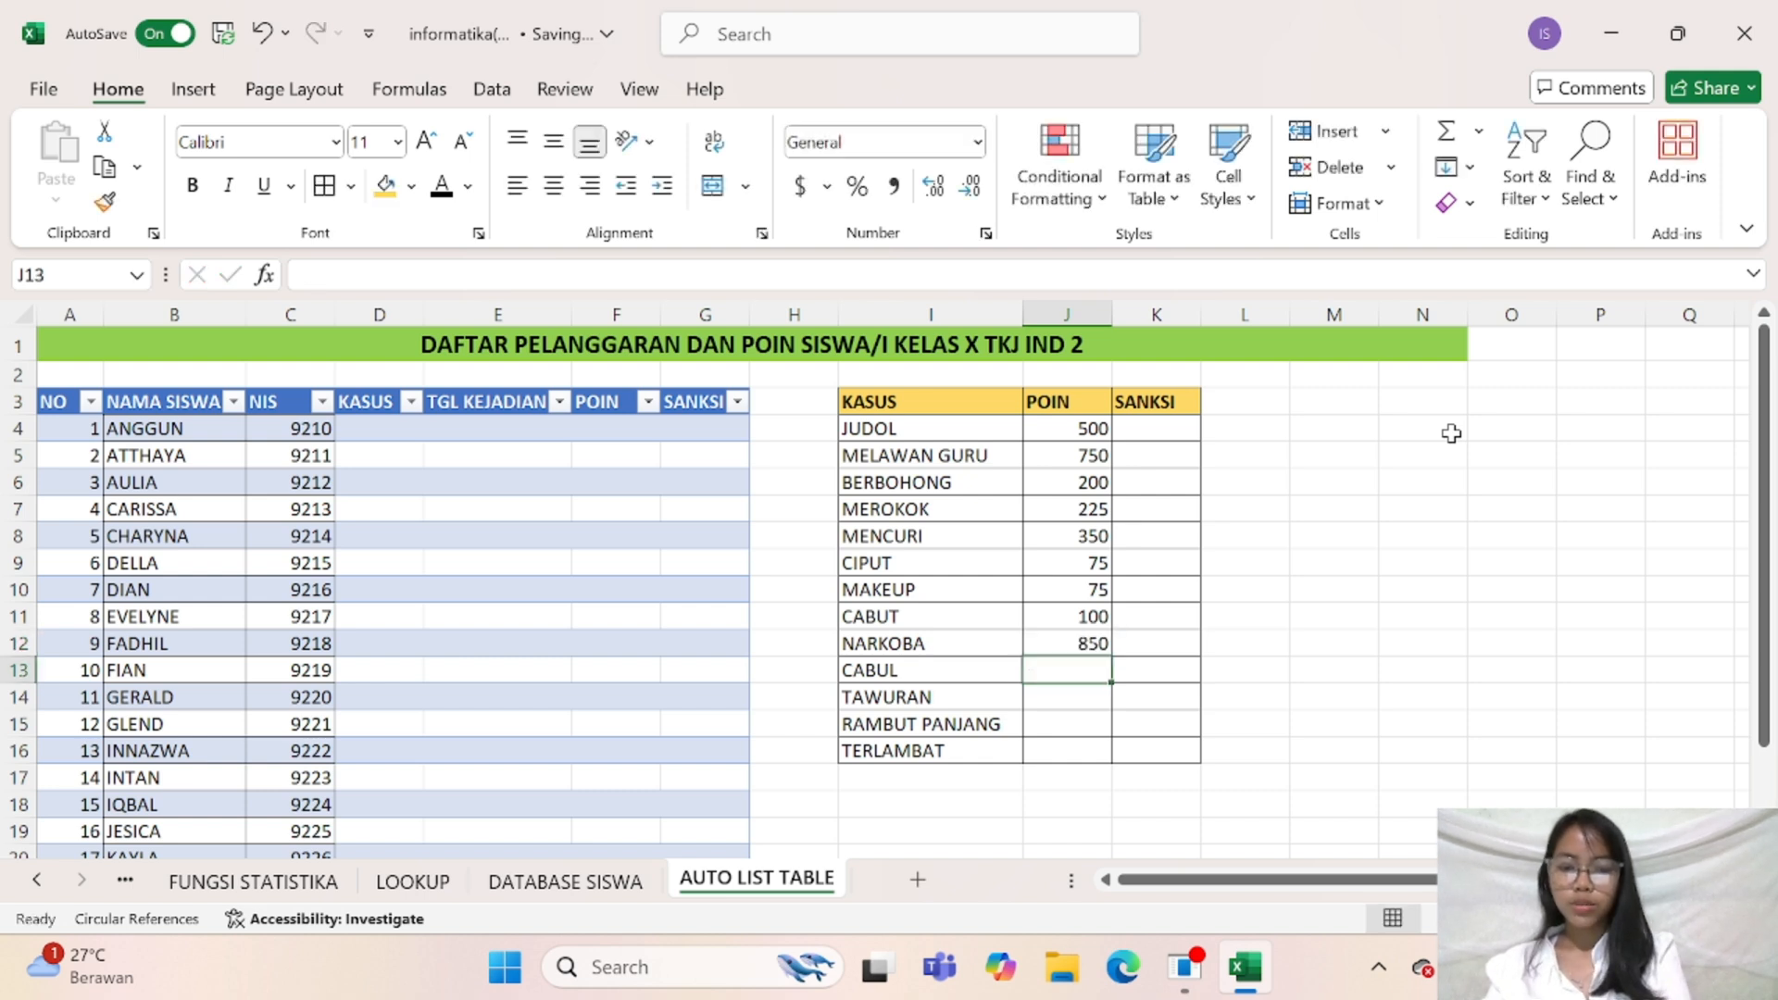
{"action": "type", "text": "900"}
{"action": "key", "text": "Return"}
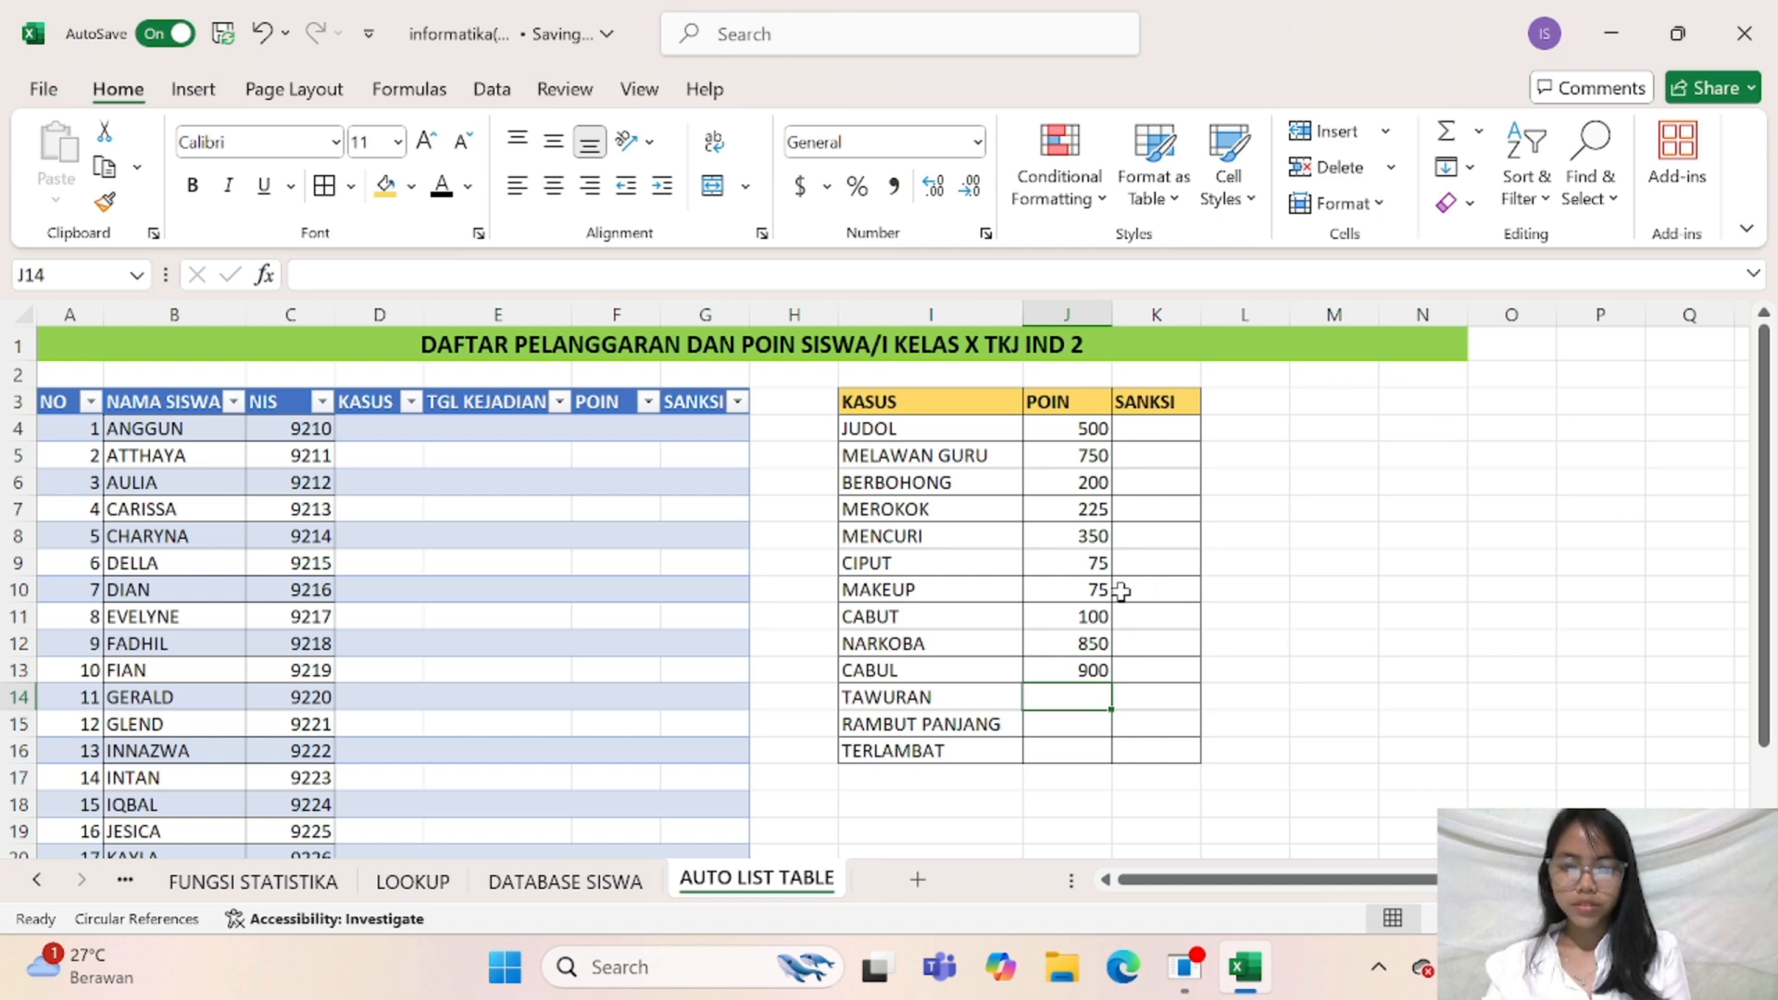
{"action": "type", "text": "1000"}
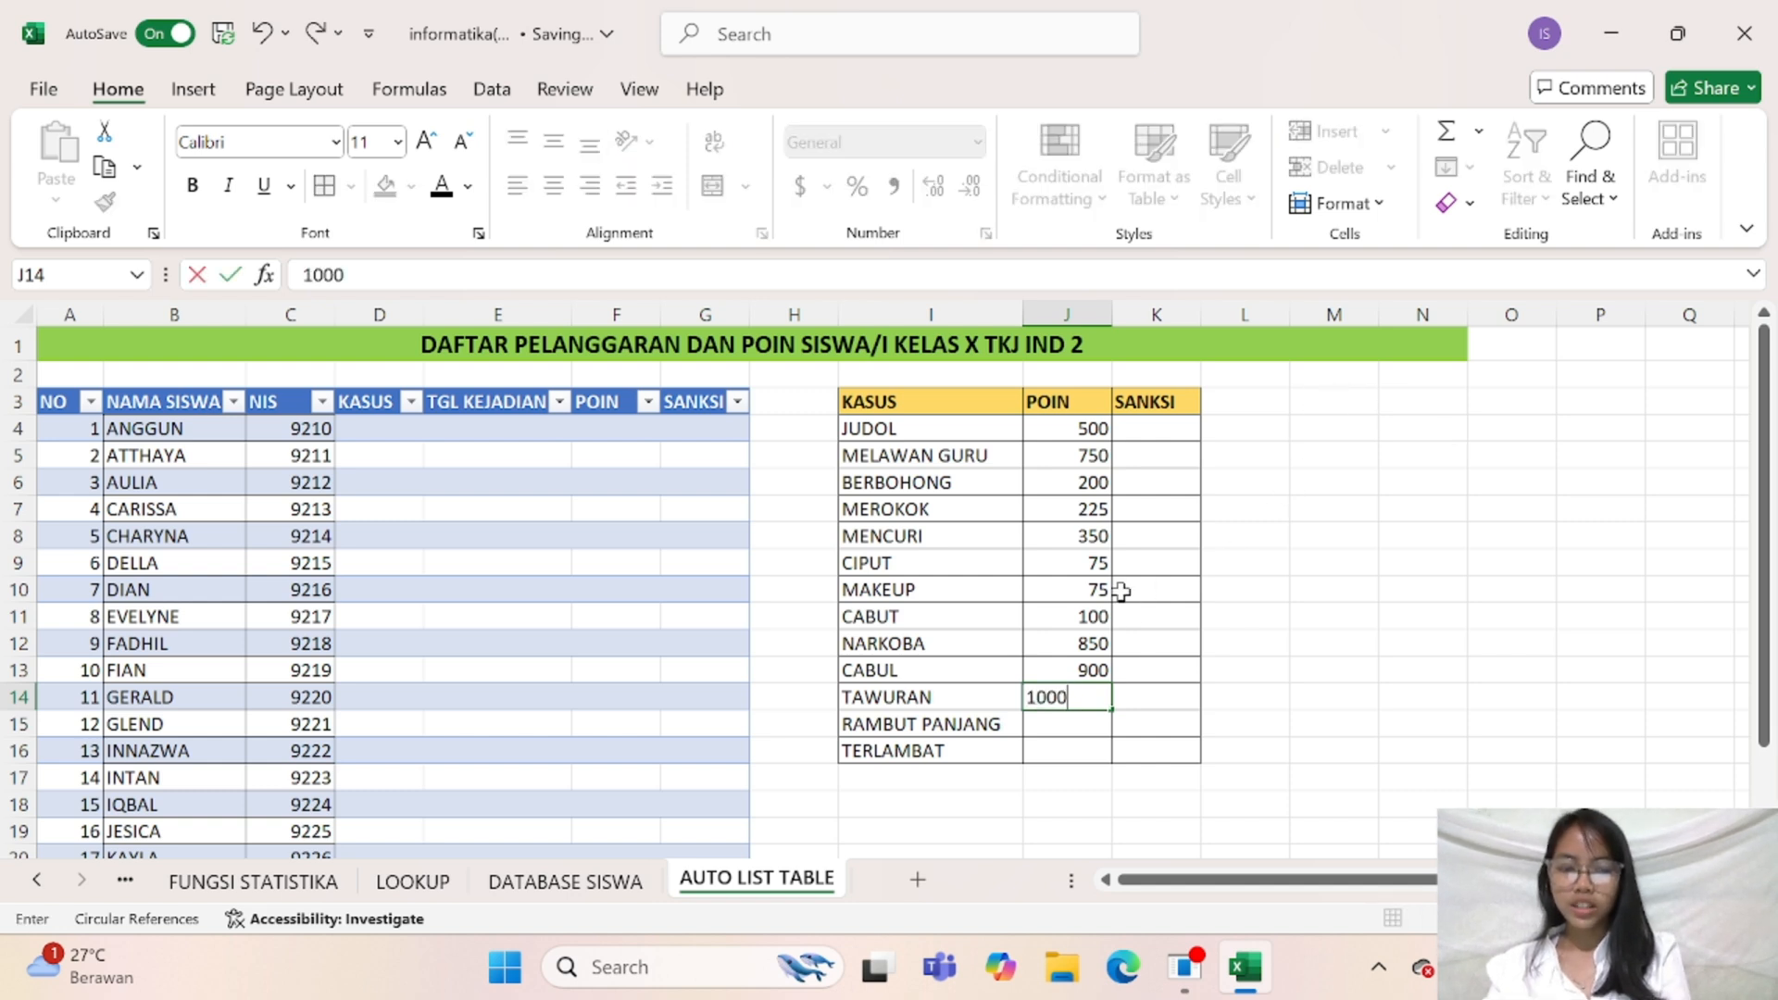
{"action": "key", "text": "Return"}
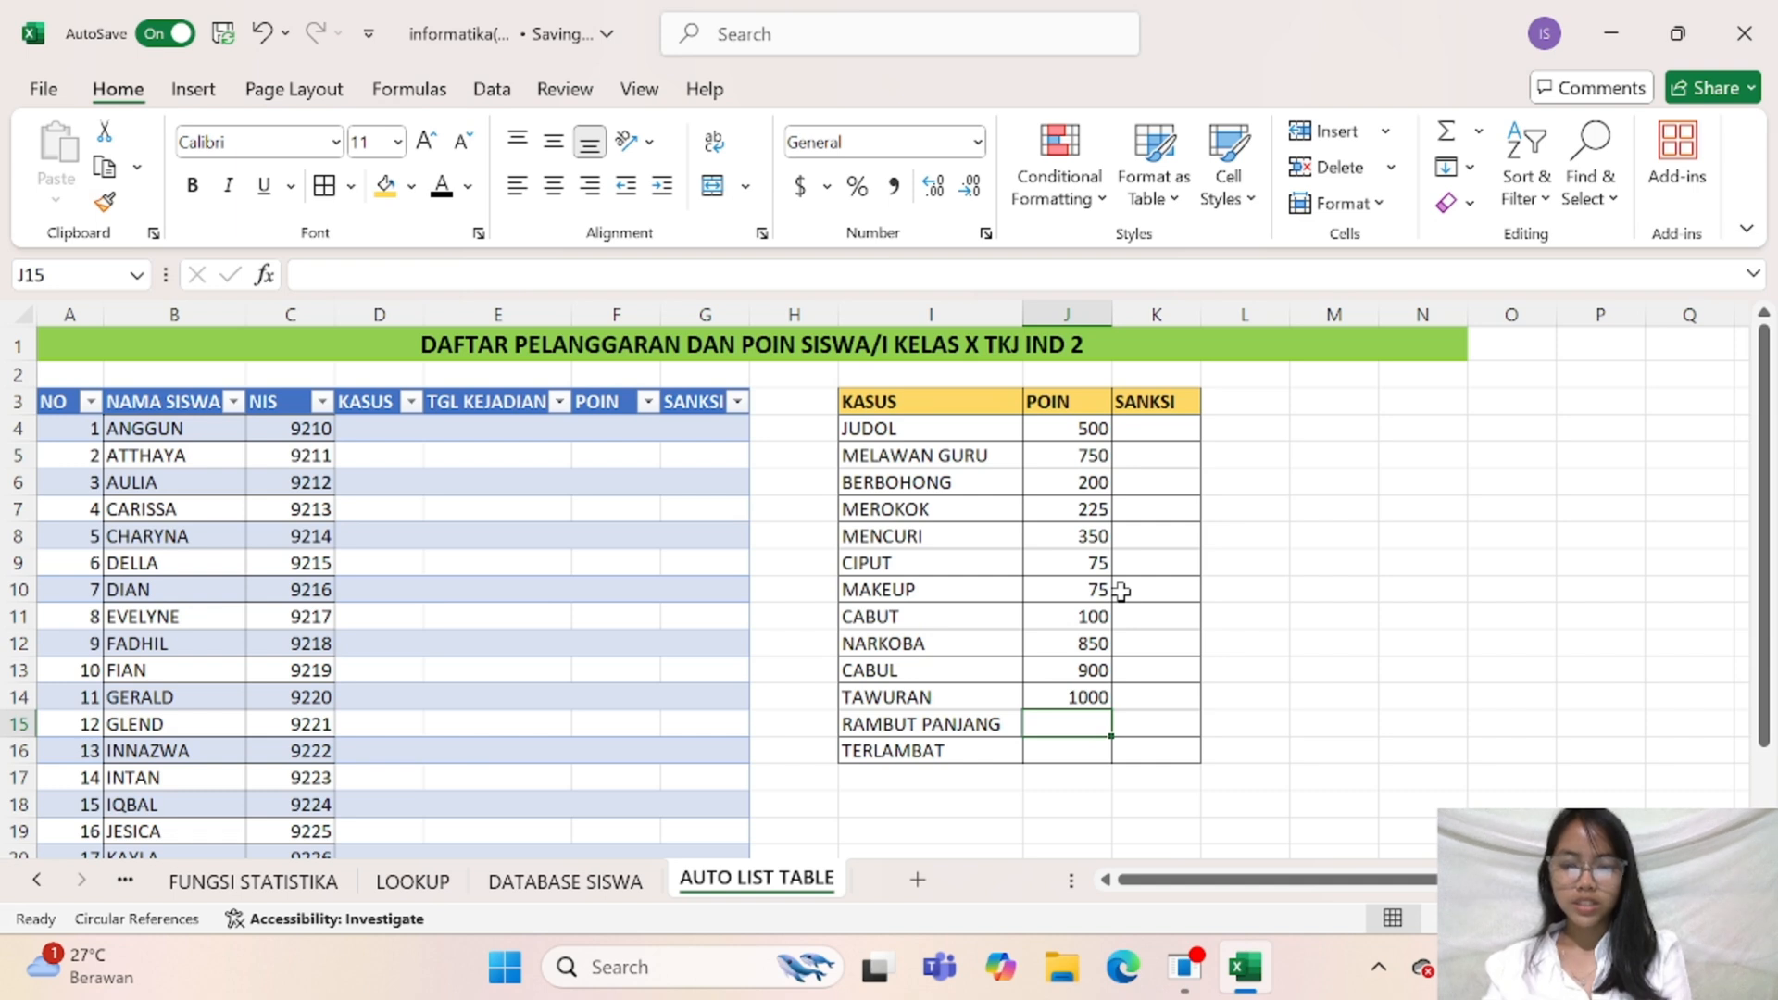
Enter the points 75 for RAMBUT PANJANG in cell J15 and 25 for TERLAMBAT in J16
{"action": "type", "text": "75"}
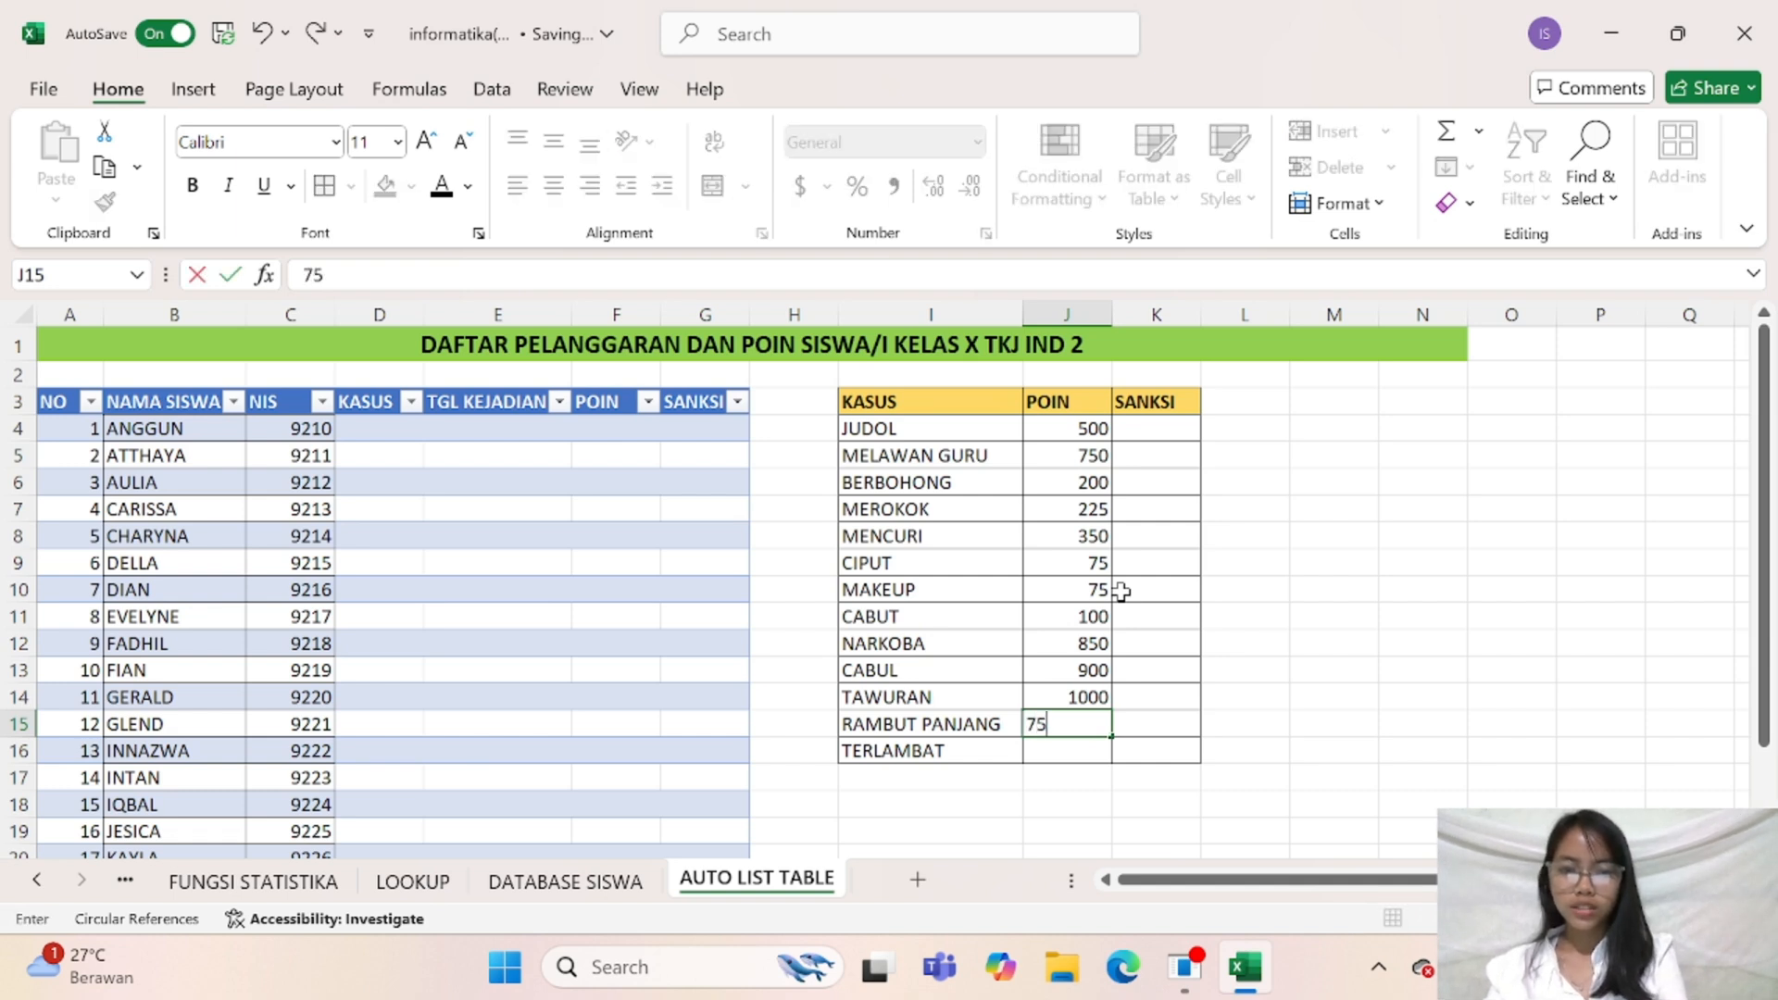
{"action": "key", "text": "Return"}
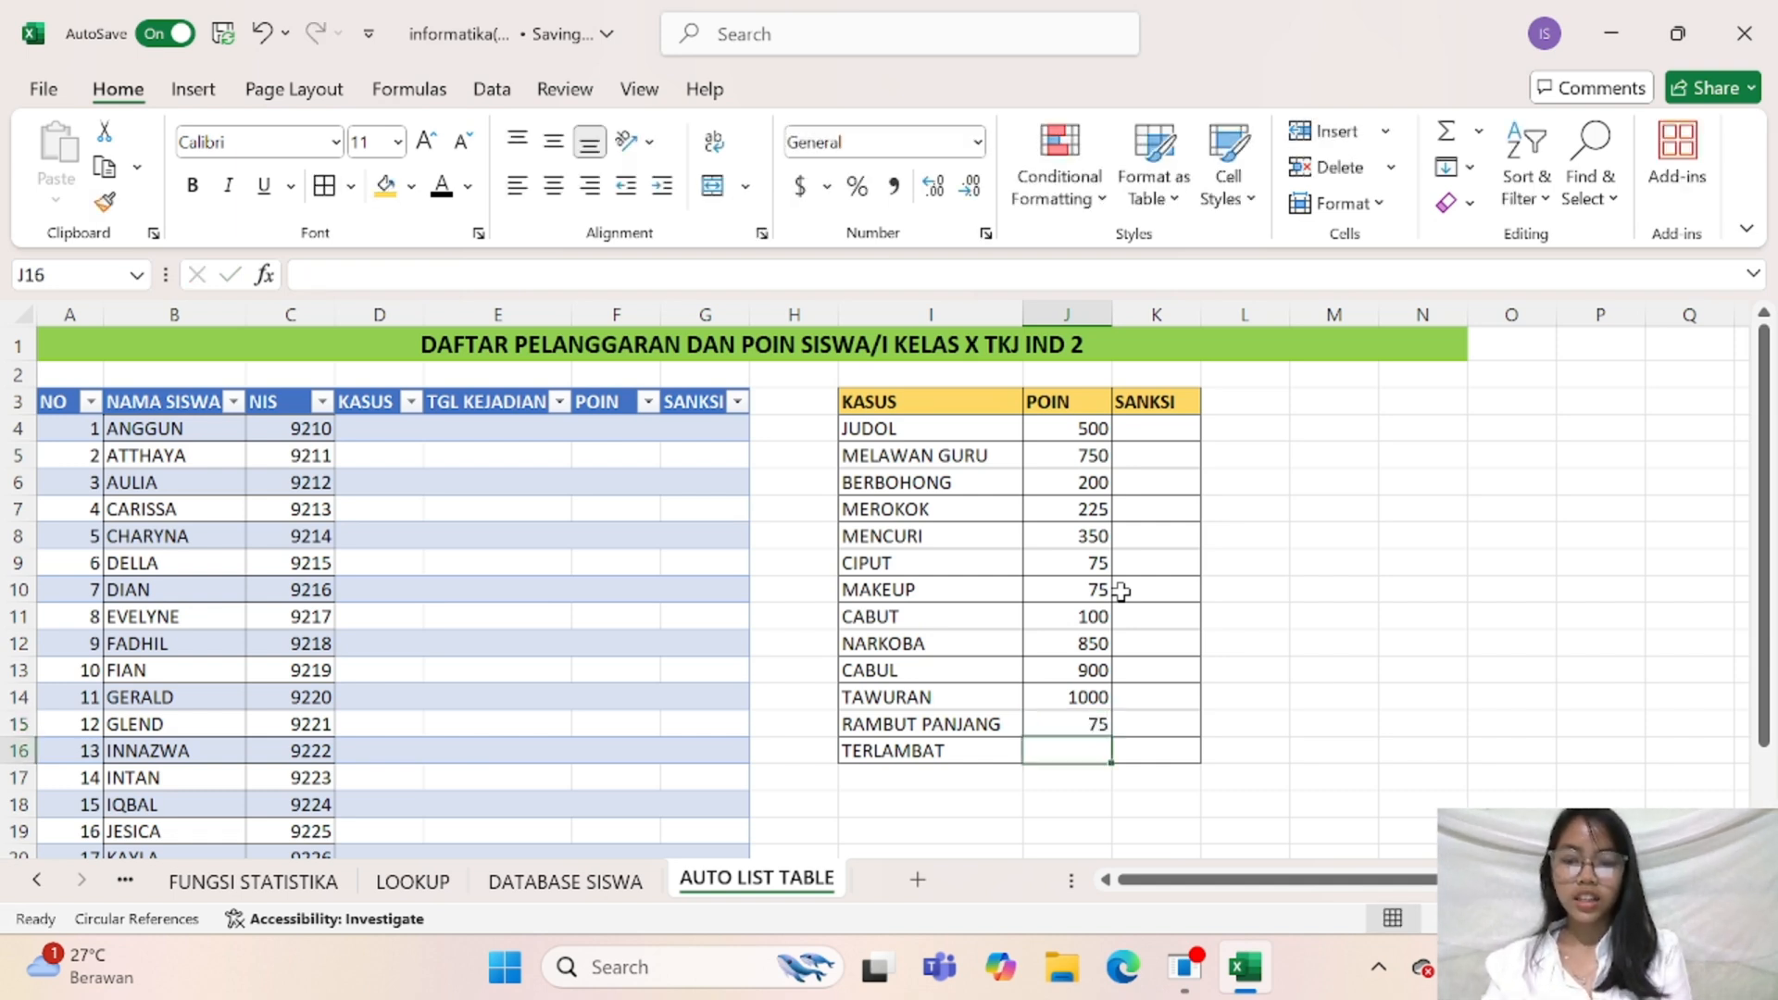
{"action": "type", "text": "25"}
{"action": "left_click", "coordinate": [1137, 537]}
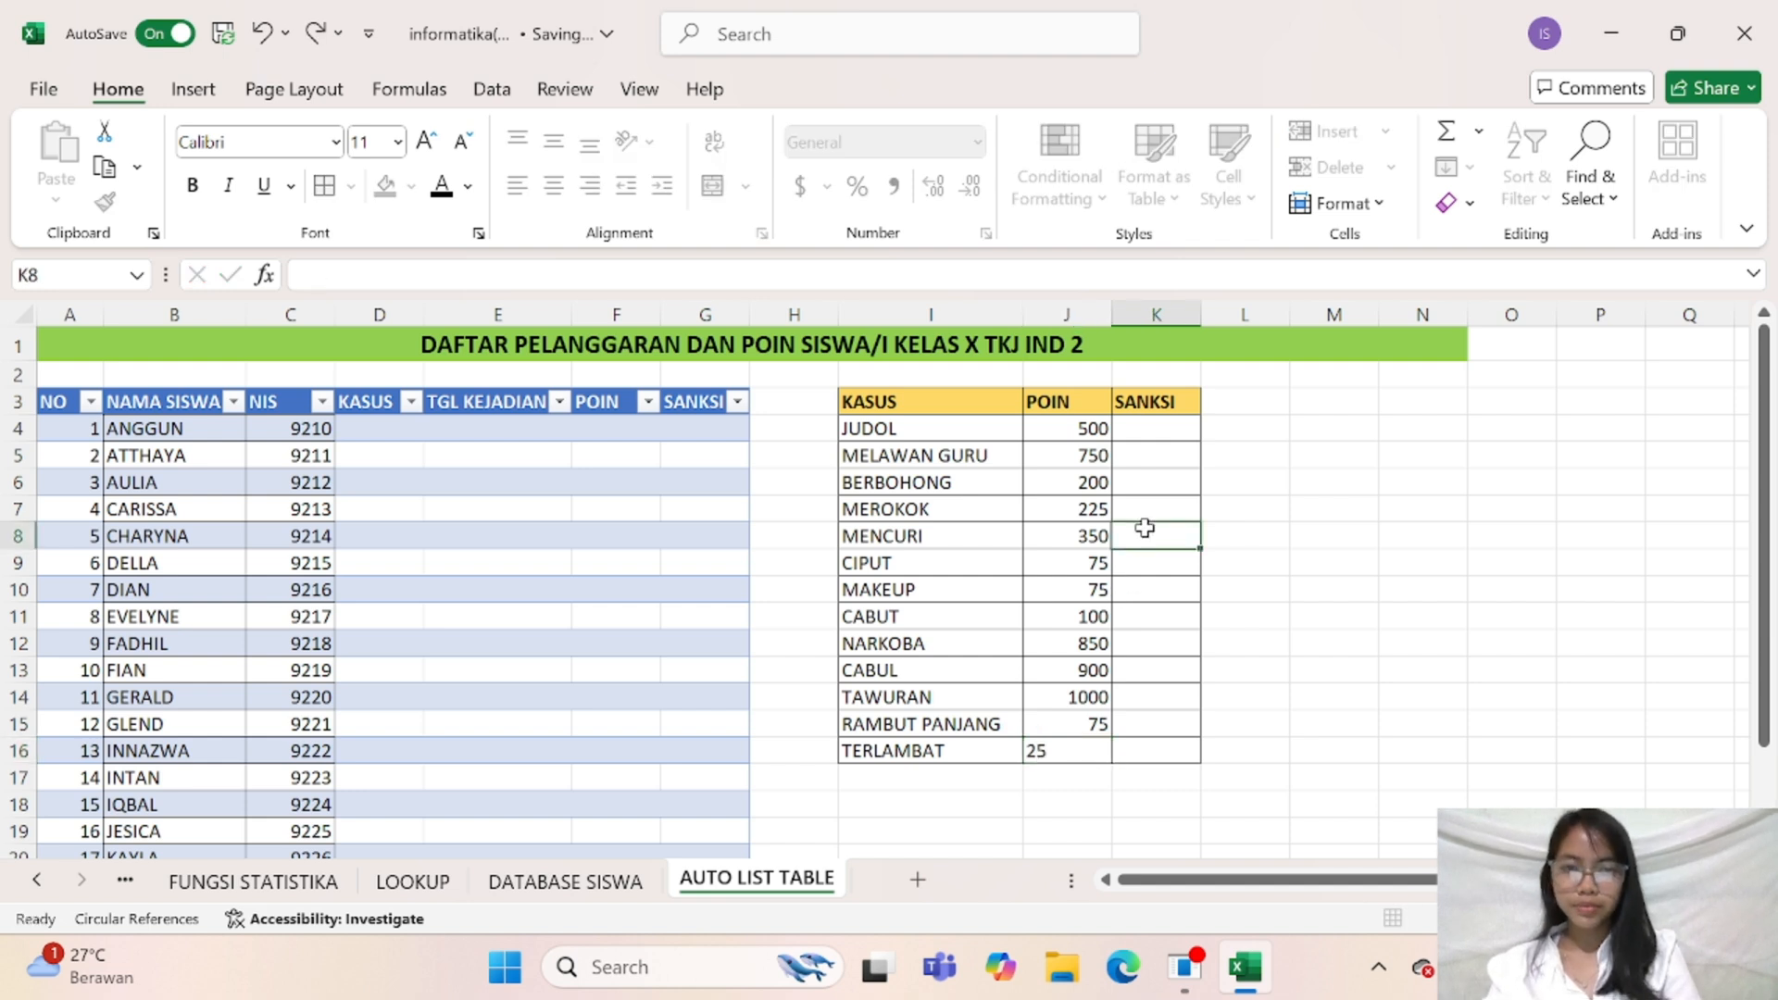
Enter ORTU as the sanction for JUDOL and MELAWAN GURU in cells K4 and K5
{"action": "left_click", "coordinate": [1140, 433]}
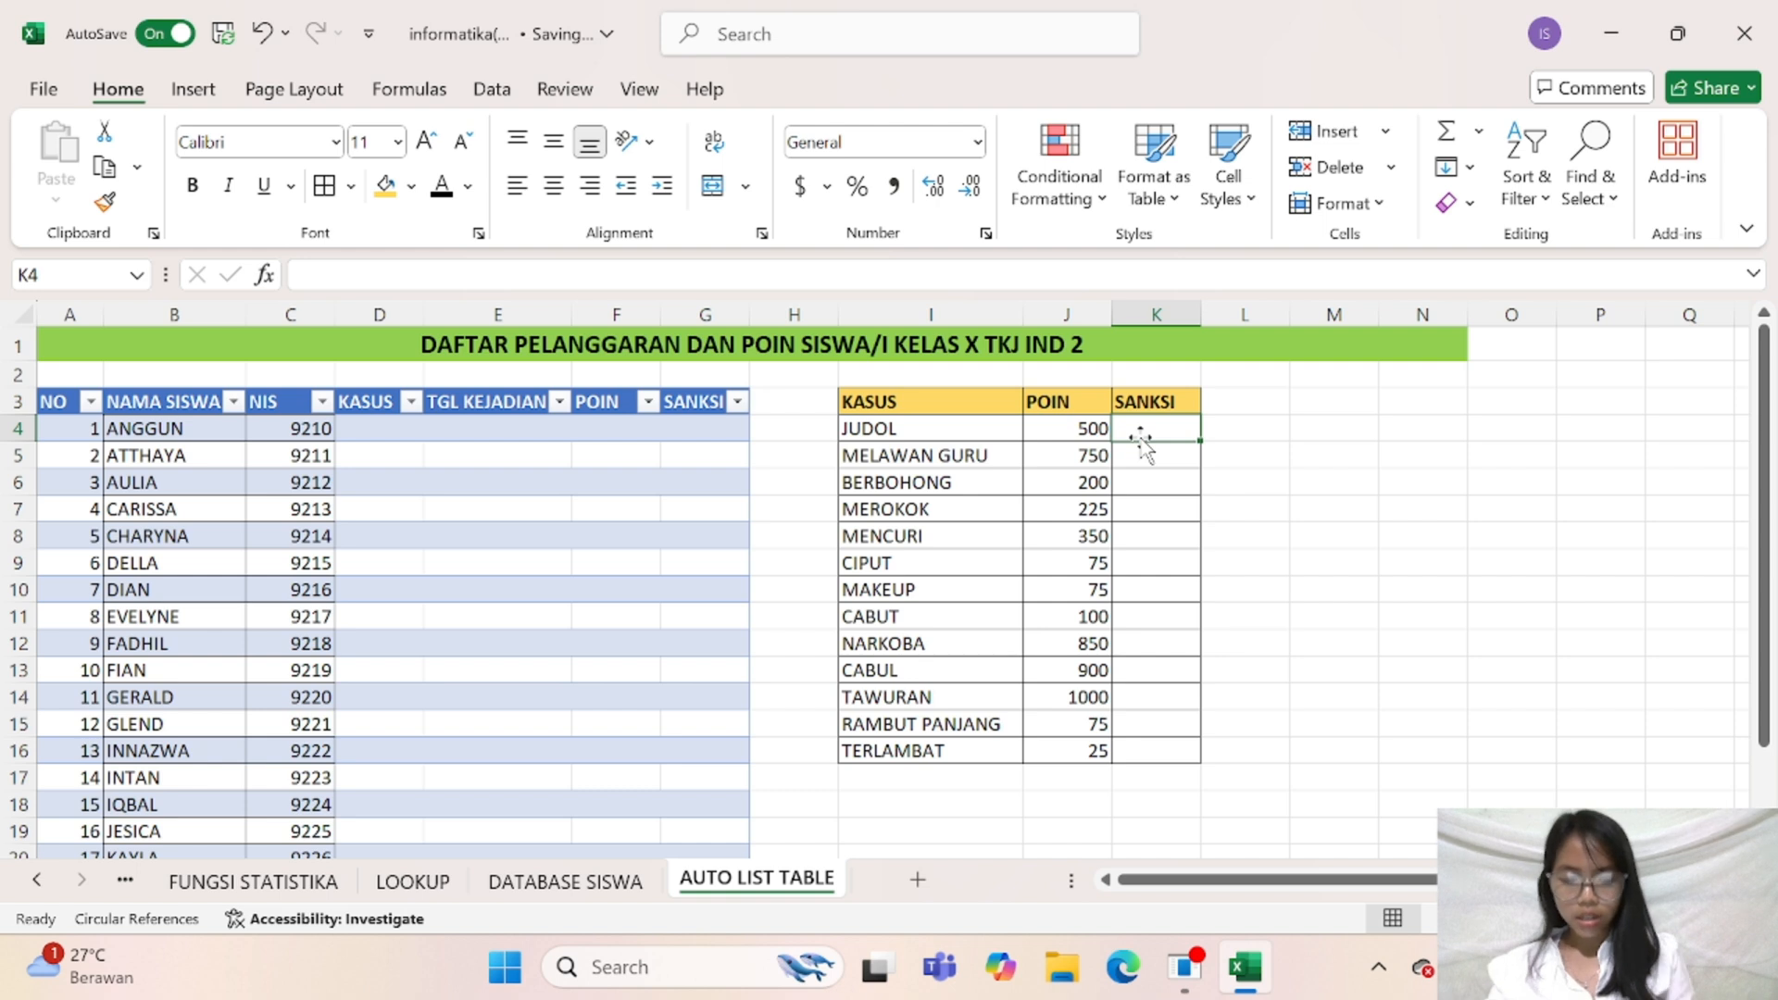
{"action": "type", "text": "ORTU"}
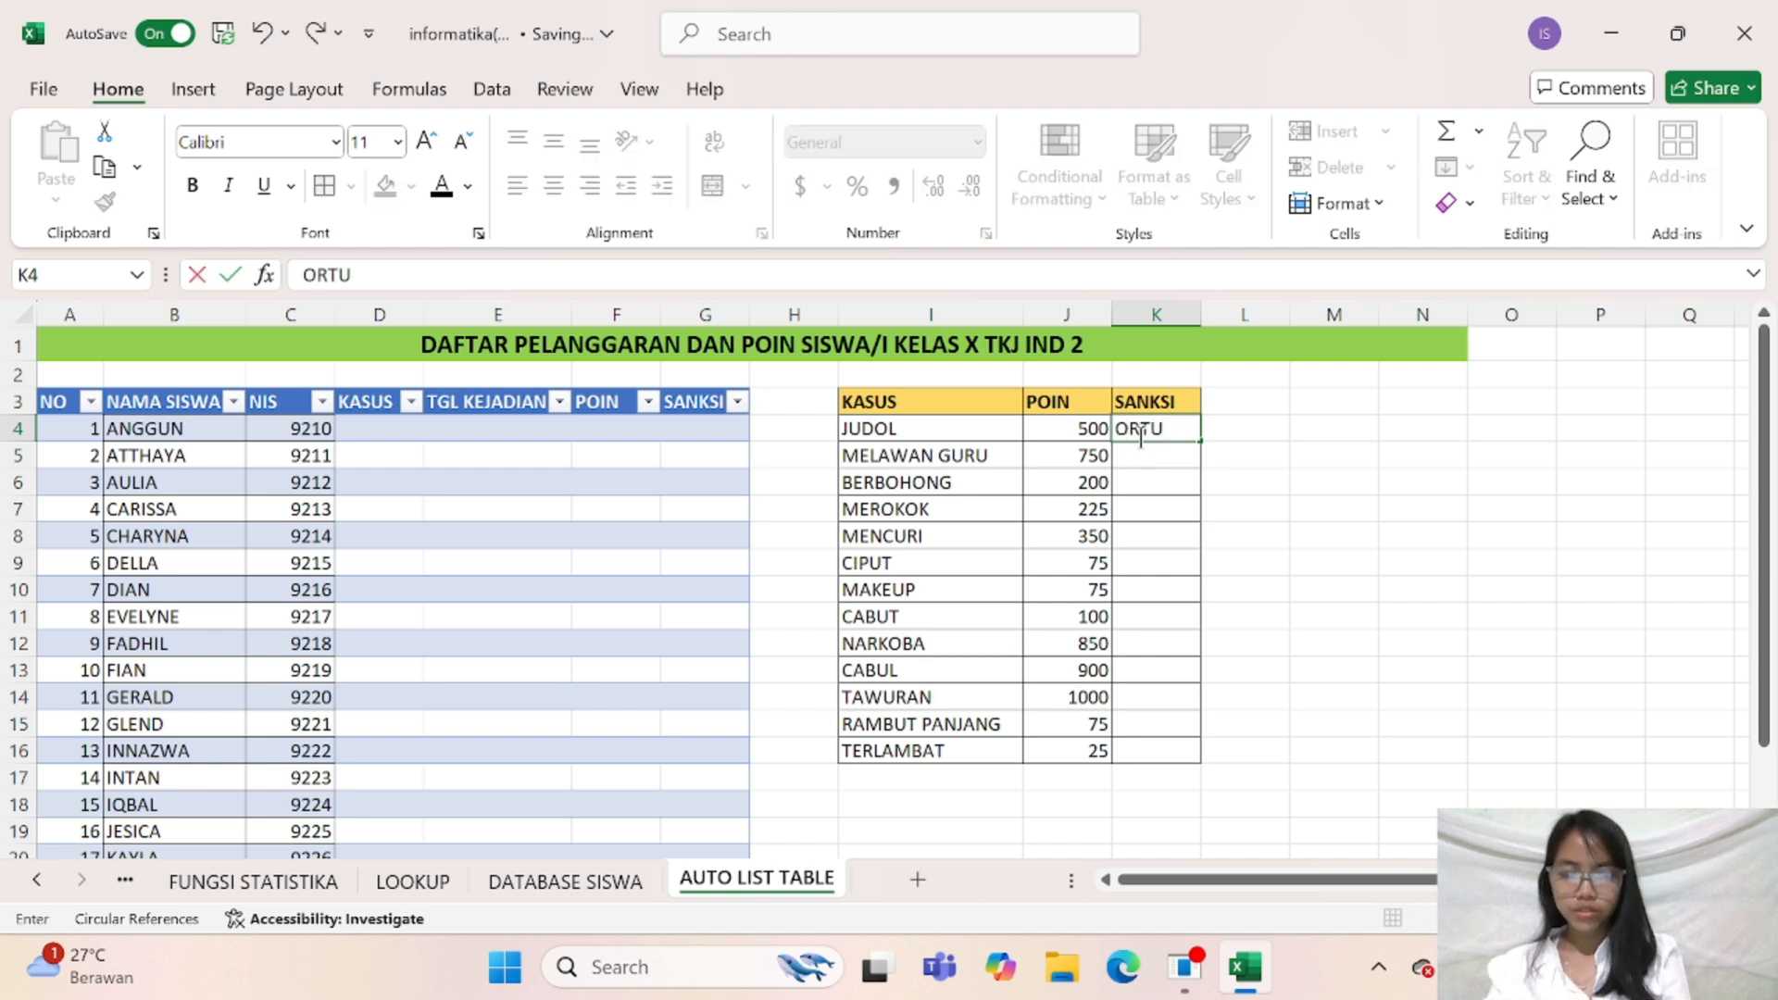
{"action": "left_click", "coordinate": [1146, 451]}
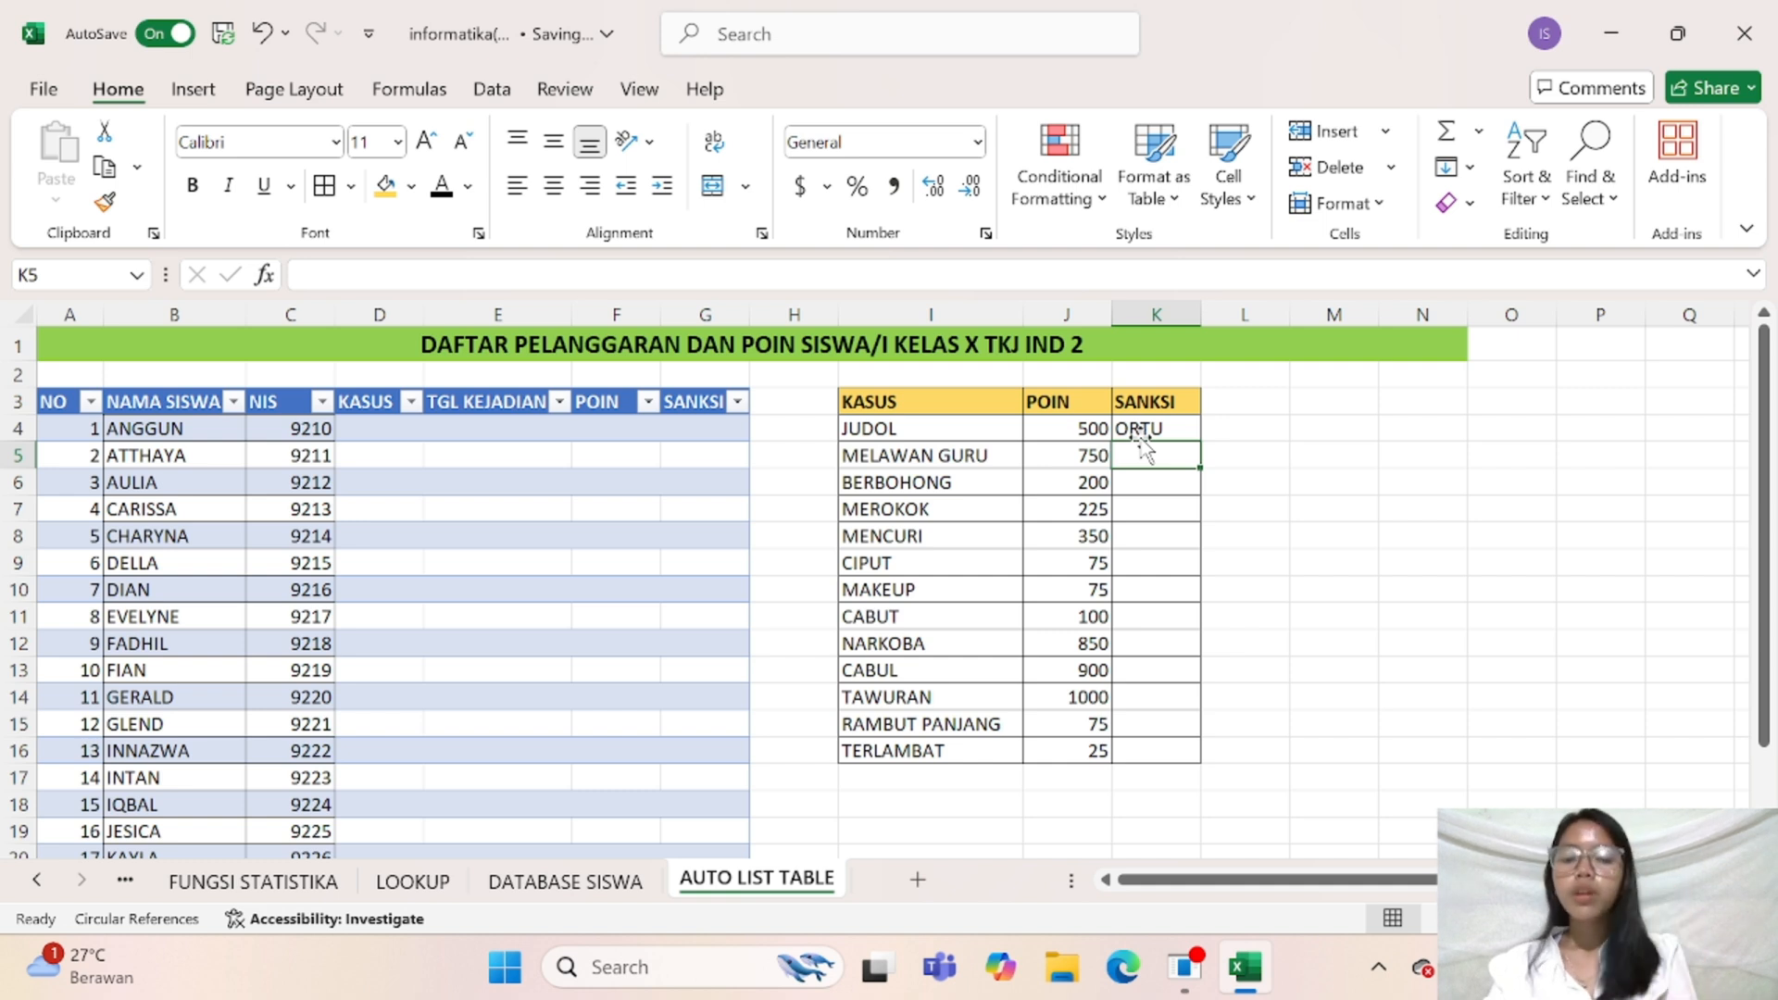
{"action": "type", "text": "ORTU"}
{"action": "key", "text": "Return"}
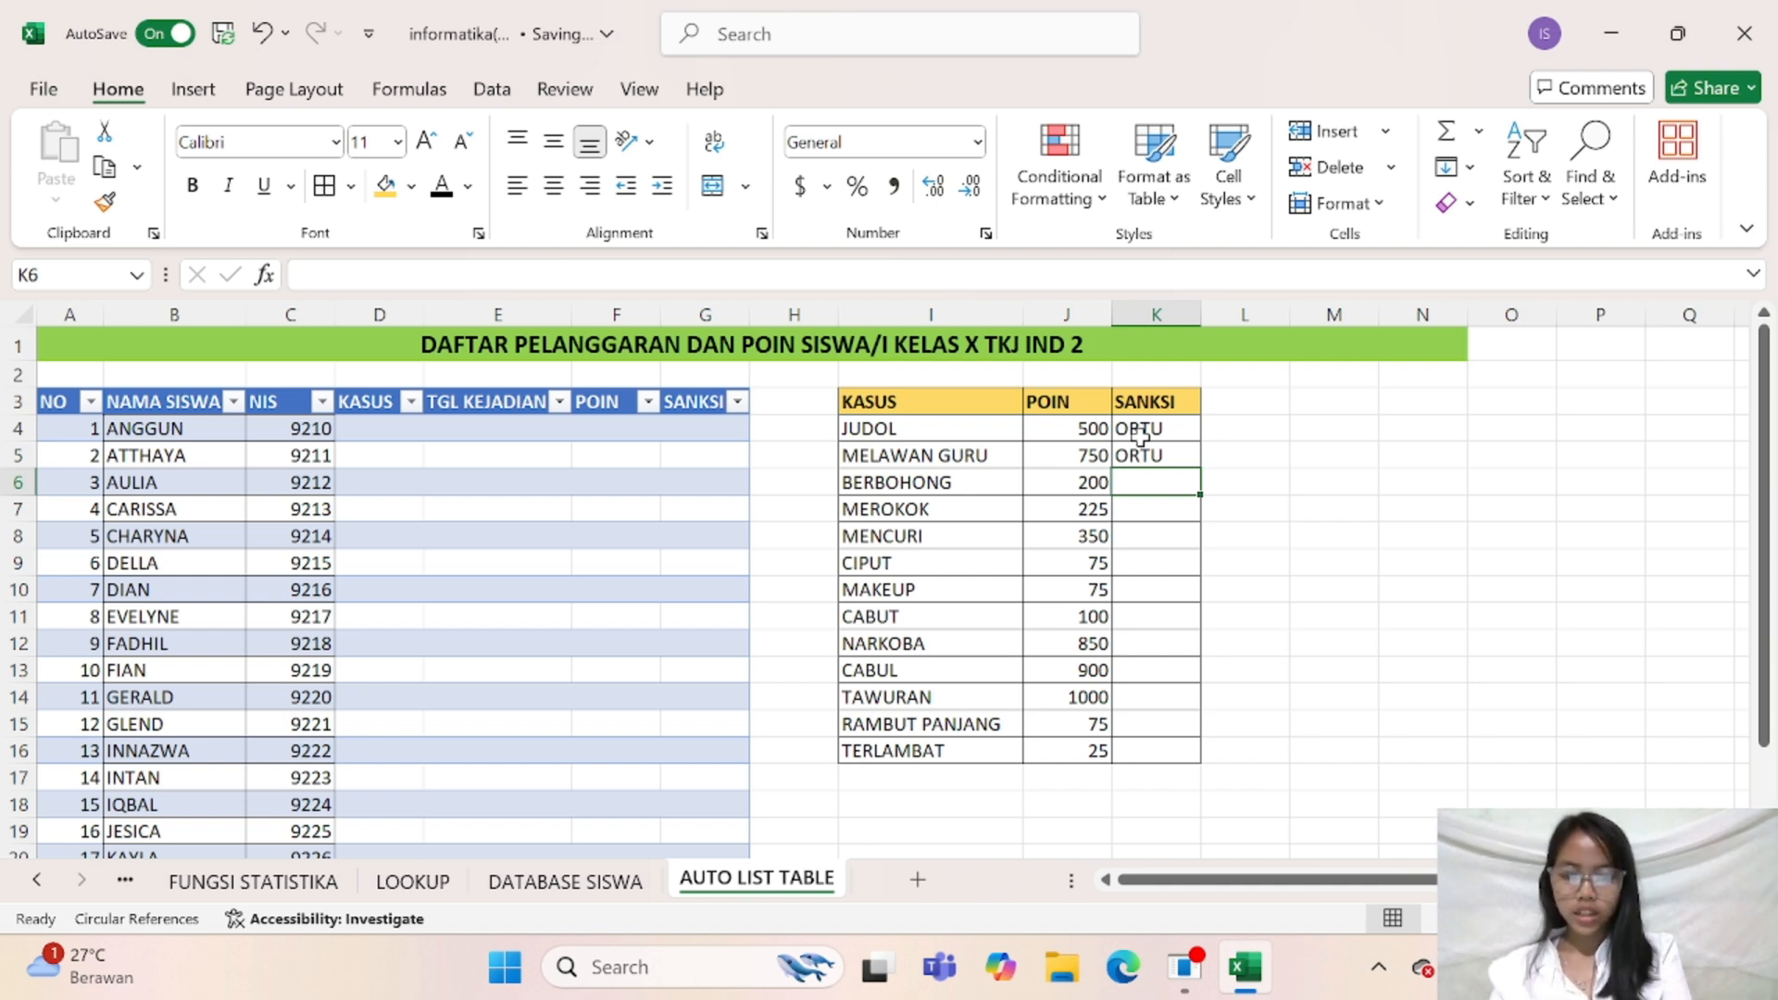
Enter PLH as the sanction for BERBOHONG, MEROKOK and MENCURI in cells K6 to K8
{"action": "type", "text": "PLH"}
{"action": "key", "text": "Return"}
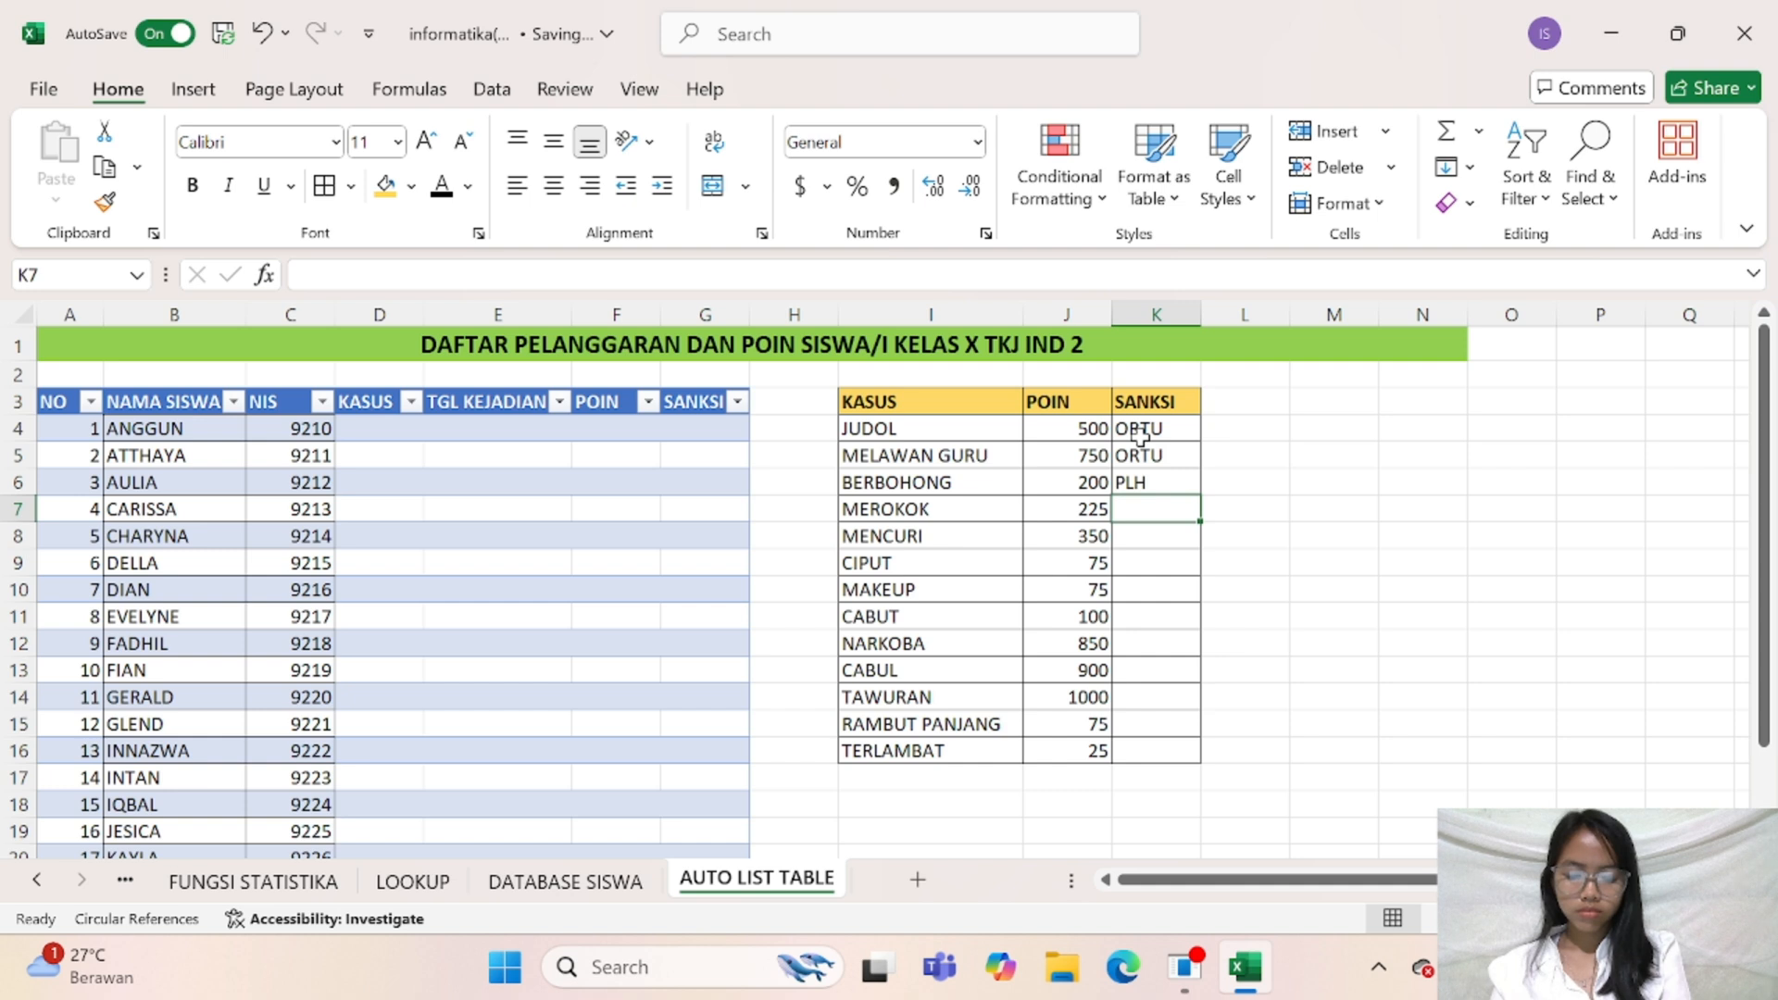
{"action": "type", "text": "PLH"}
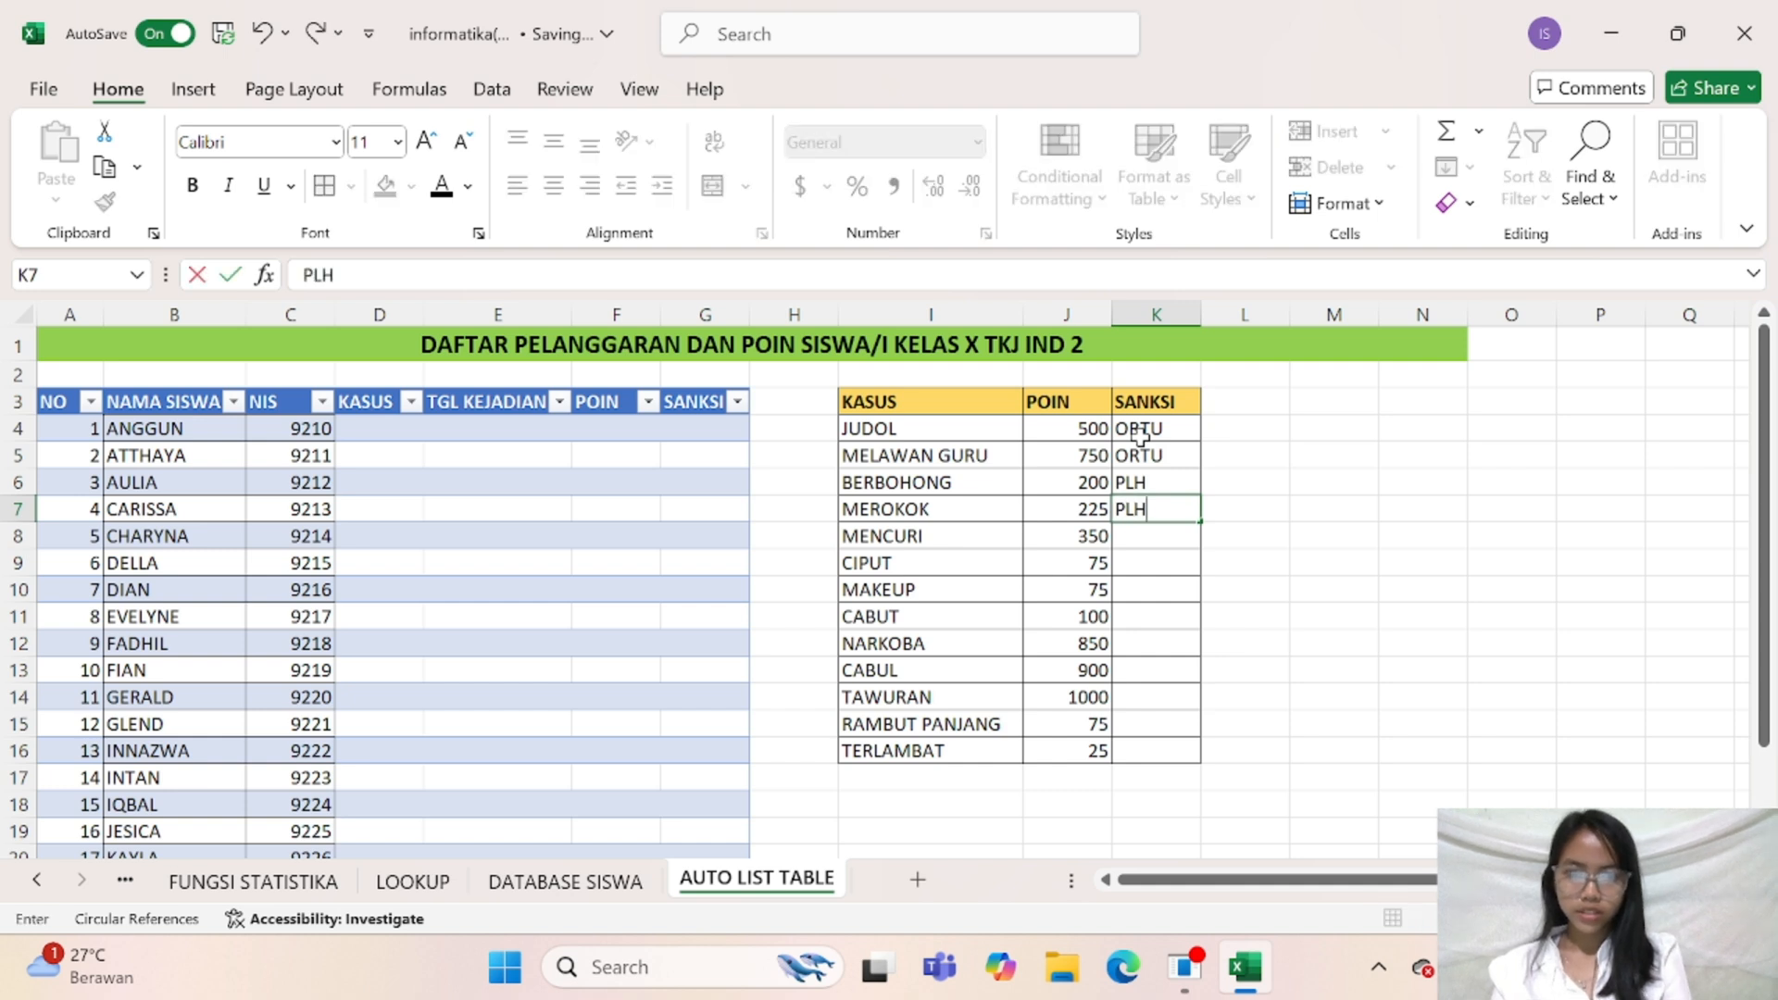
{"action": "key", "text": "Return"}
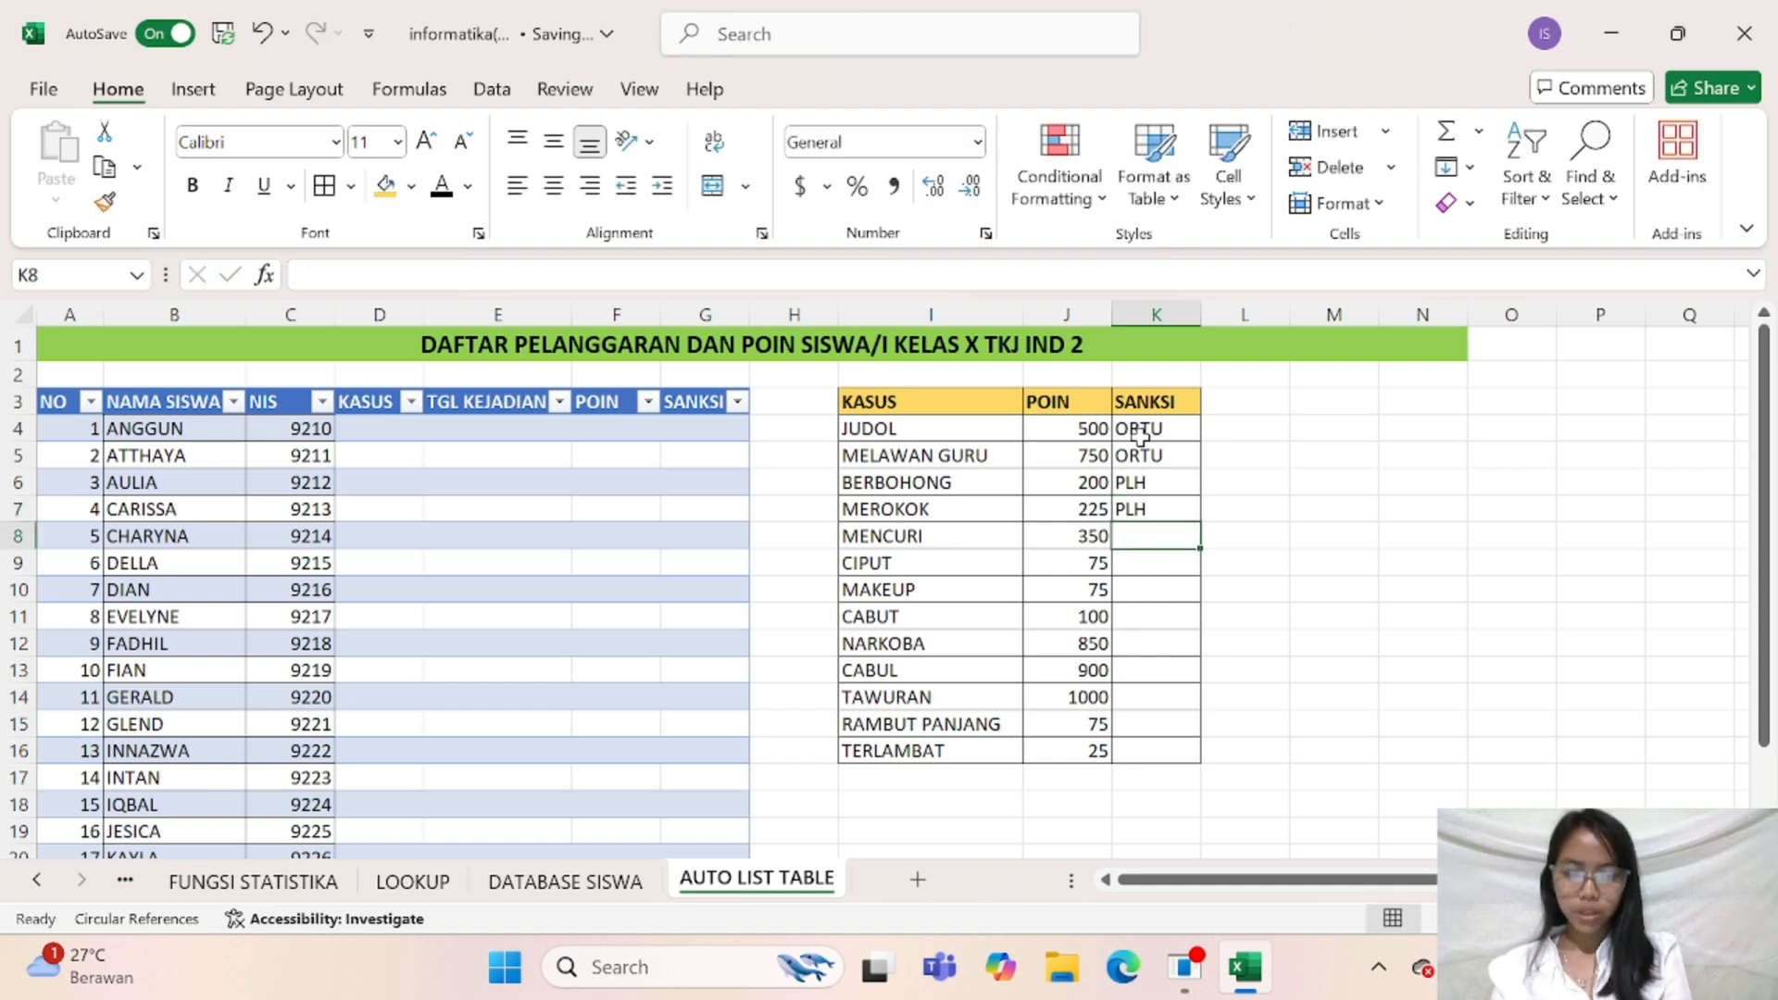
{"action": "type", "text": "PLPH"}
{"action": "key", "text": "Return"}
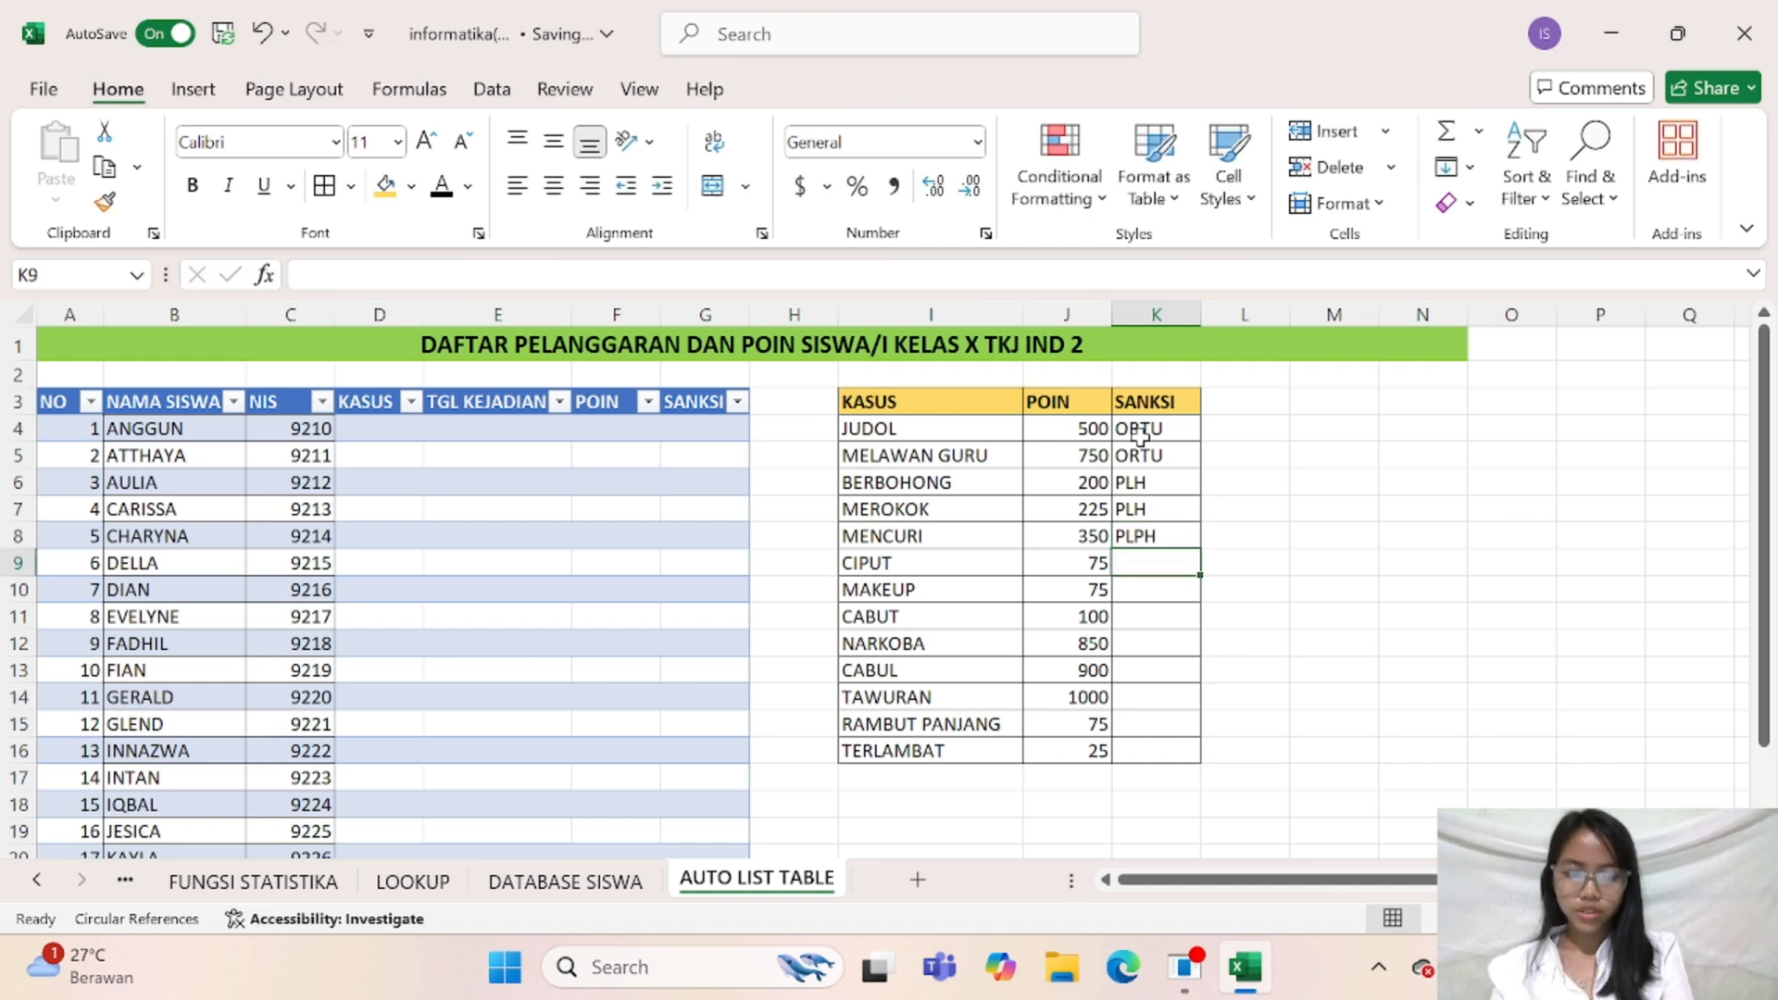
{"action": "key", "text": "Up"}
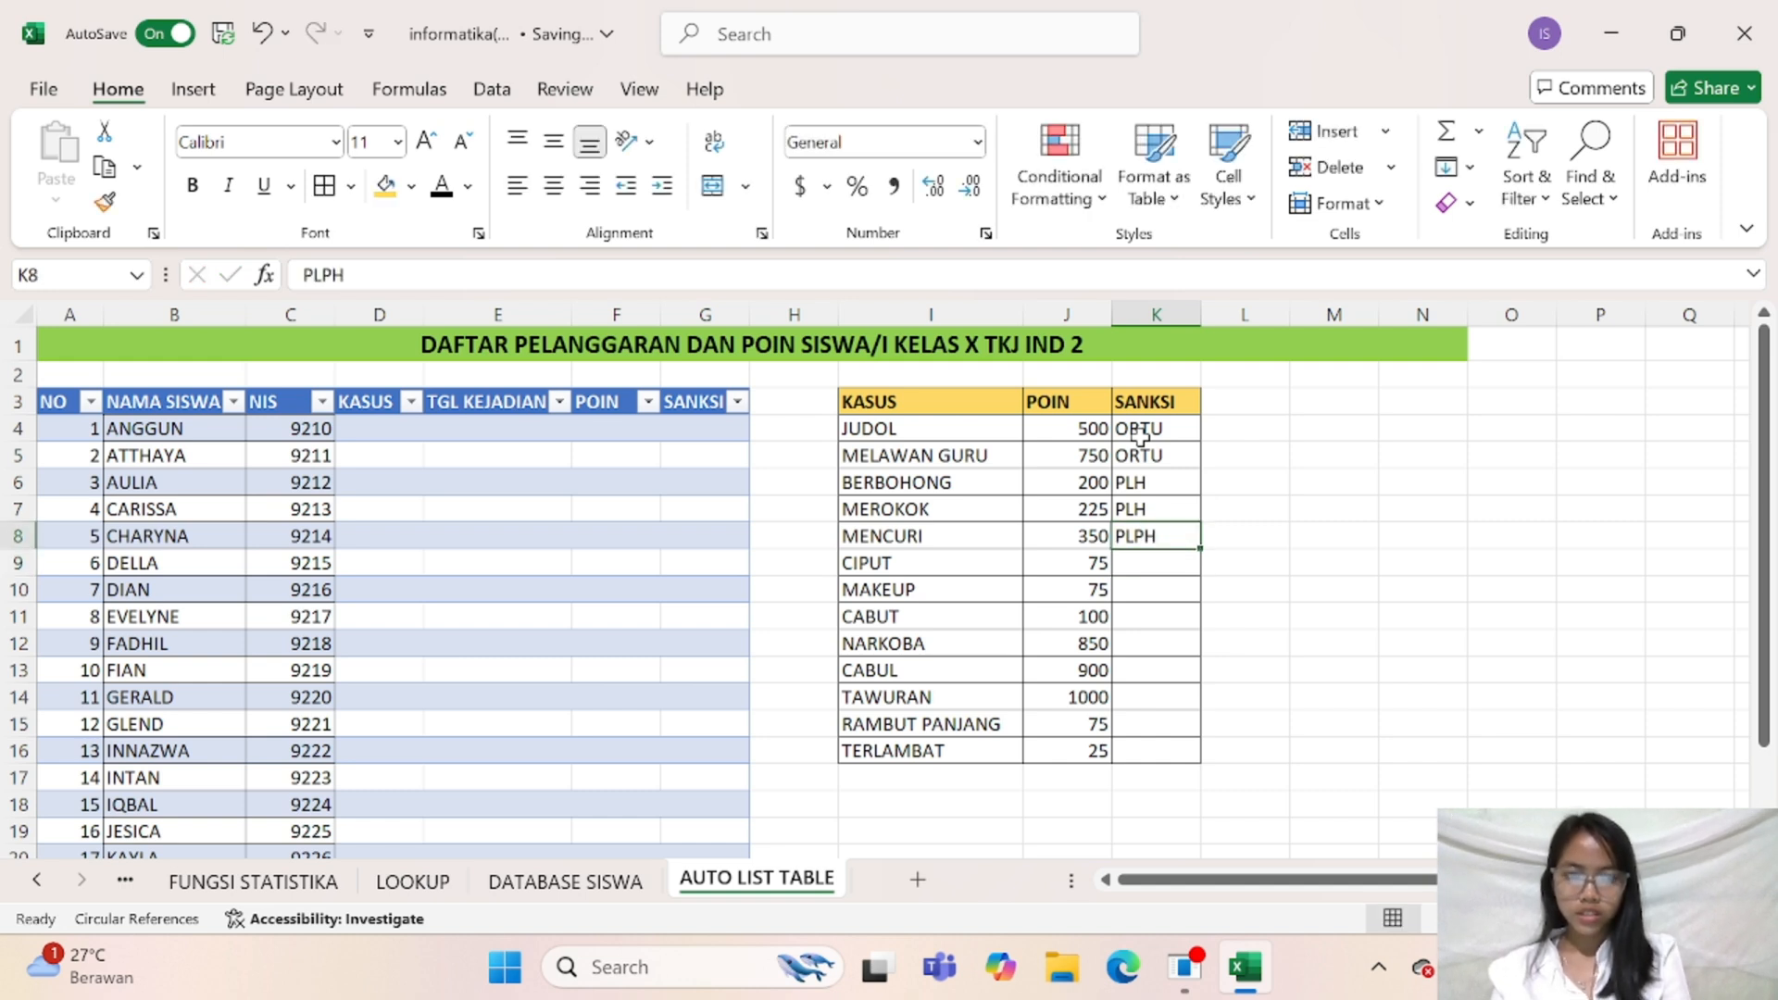
{"action": "type", "text": "PLH"}
{"action": "key", "text": "Return"}
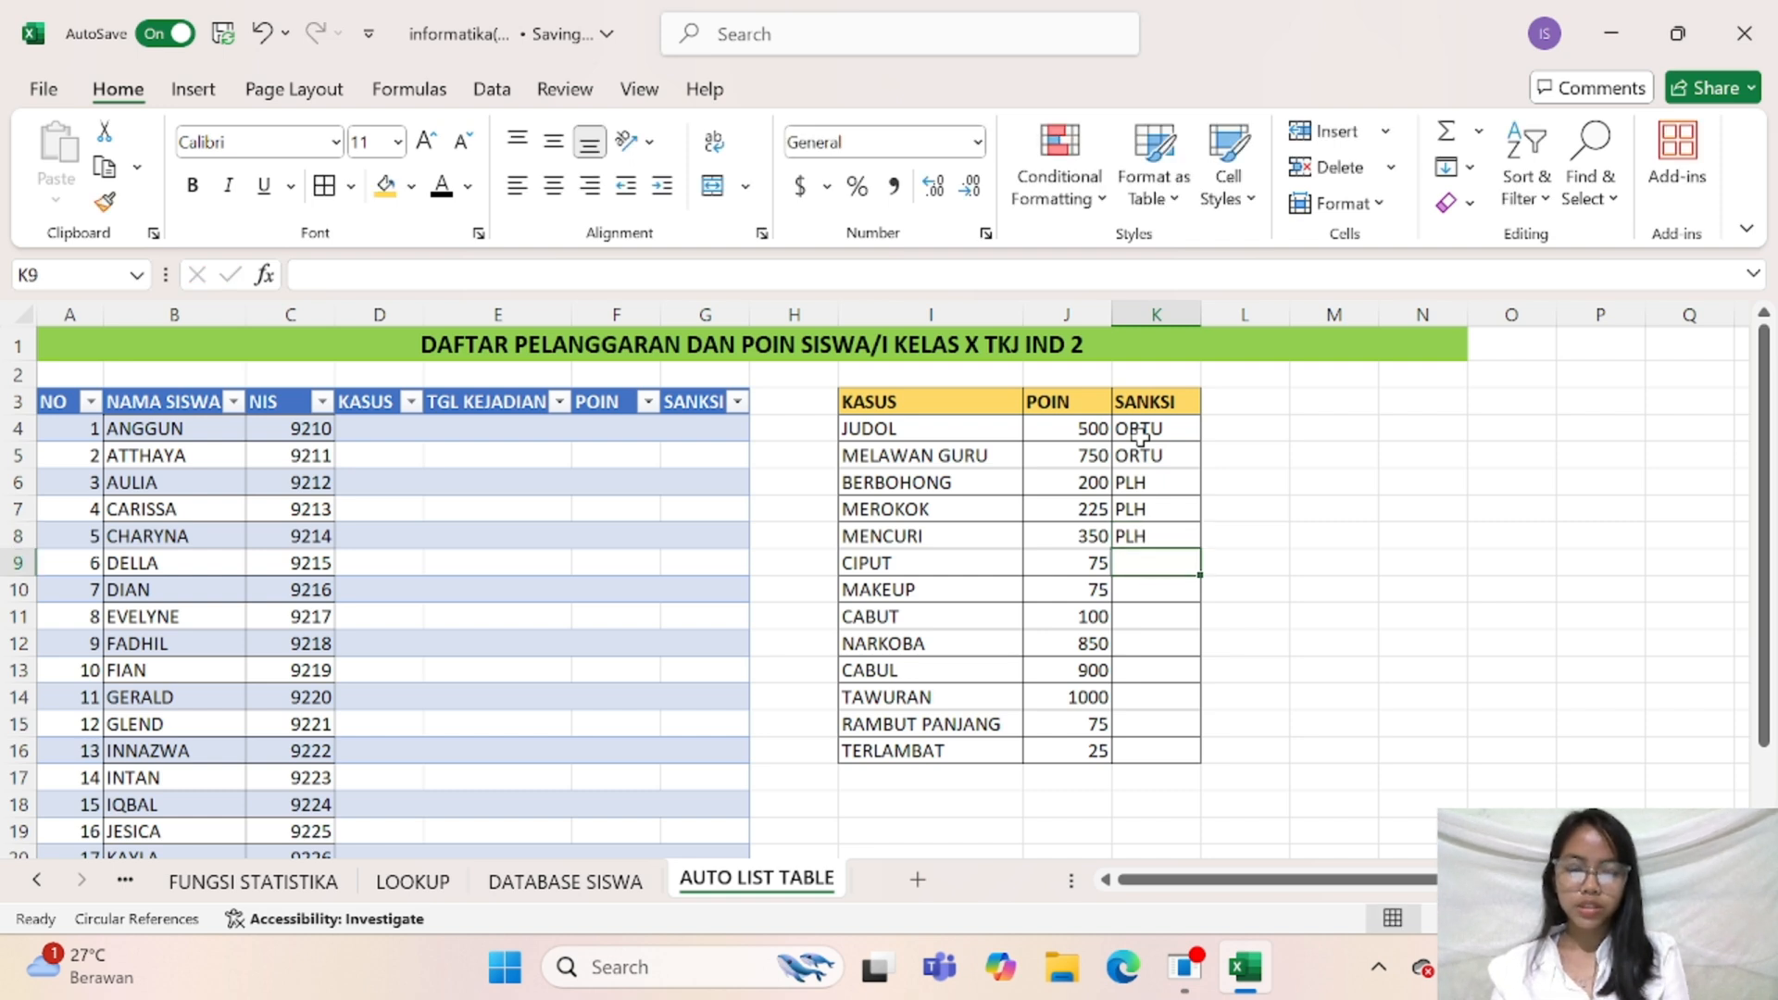
Enter PLH as the sanction for CIPUT, MAKEUP and CABUT in cells K9 to K11
{"action": "type", "text": "PLH"}
{"action": "key", "text": "Return"}
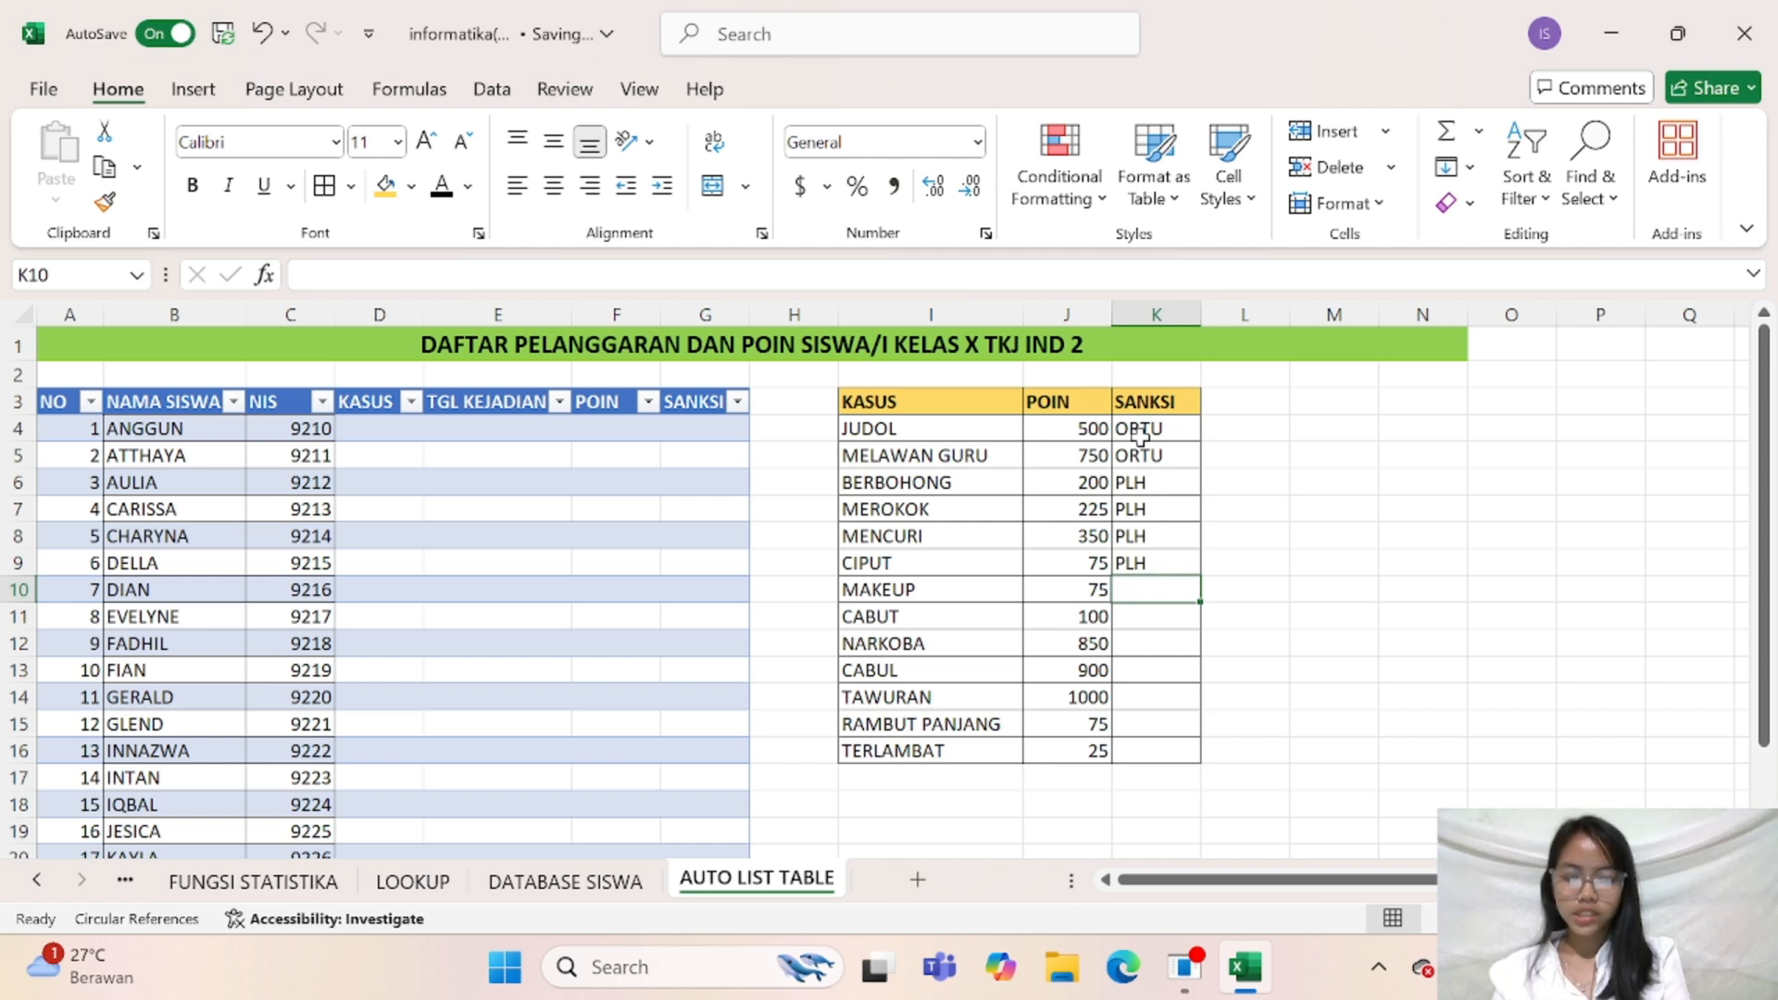
{"action": "type", "text": "PLH"}
{"action": "key", "text": "Return"}
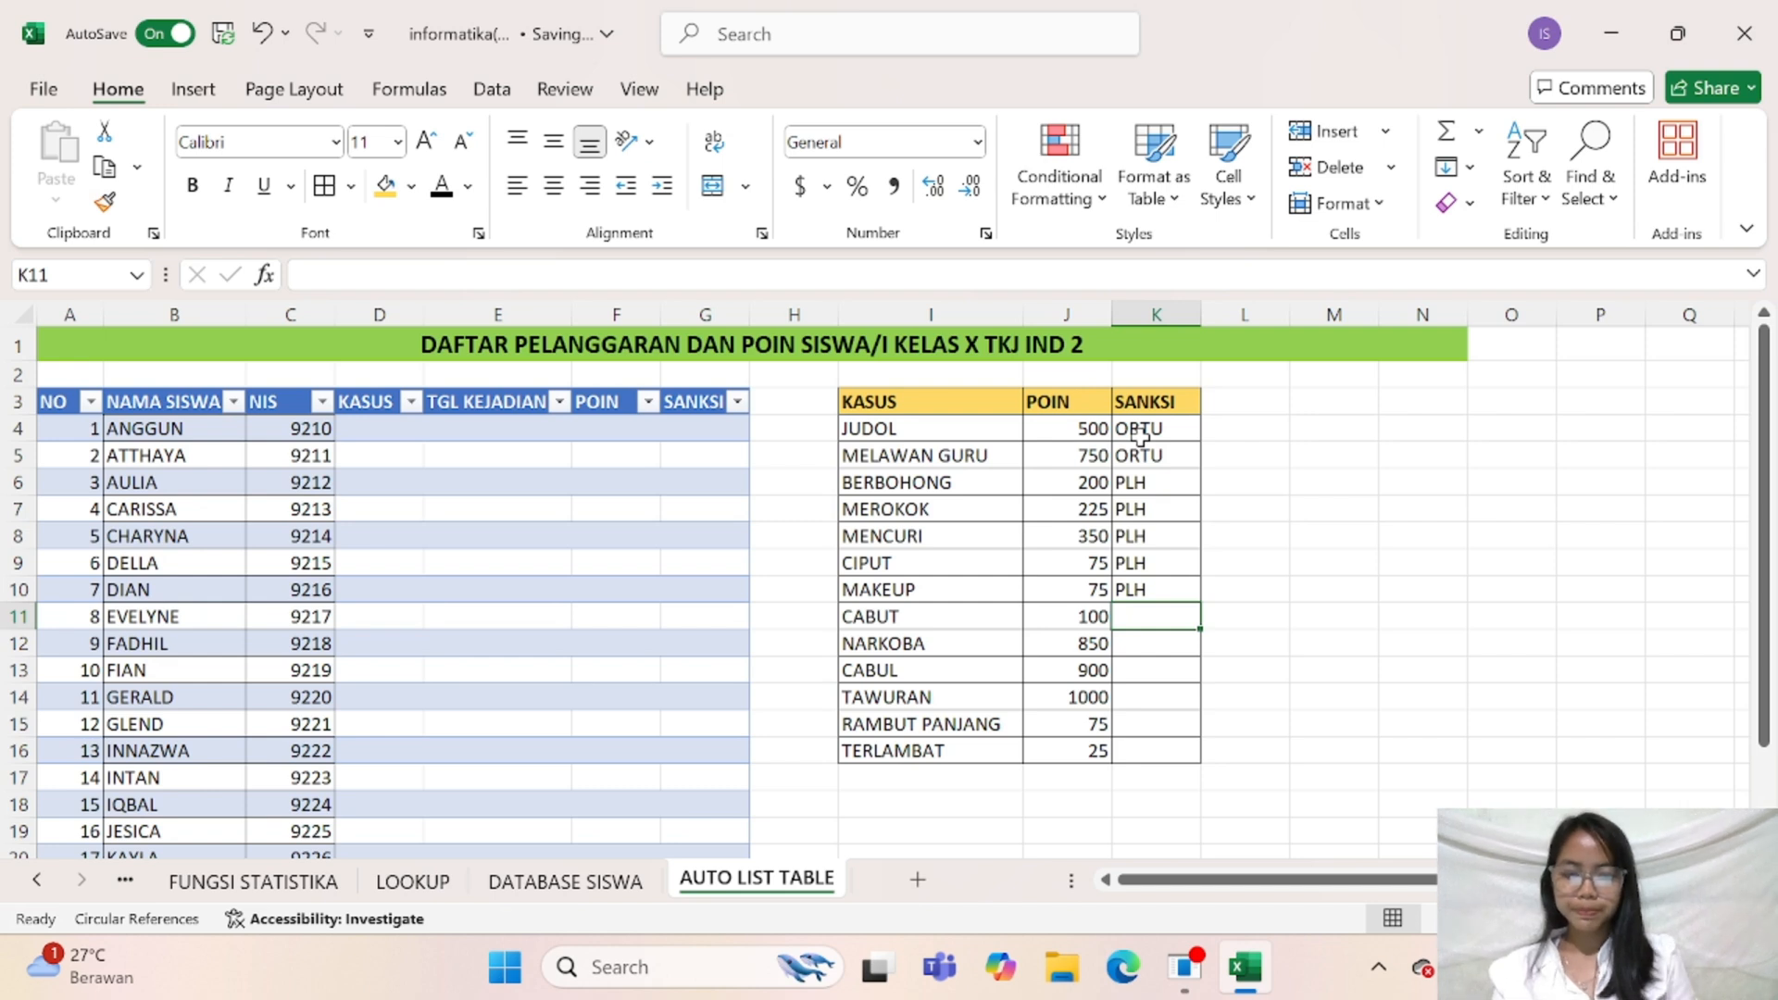
{"action": "type", "text": "PLH"}
{"action": "key", "text": "Return"}
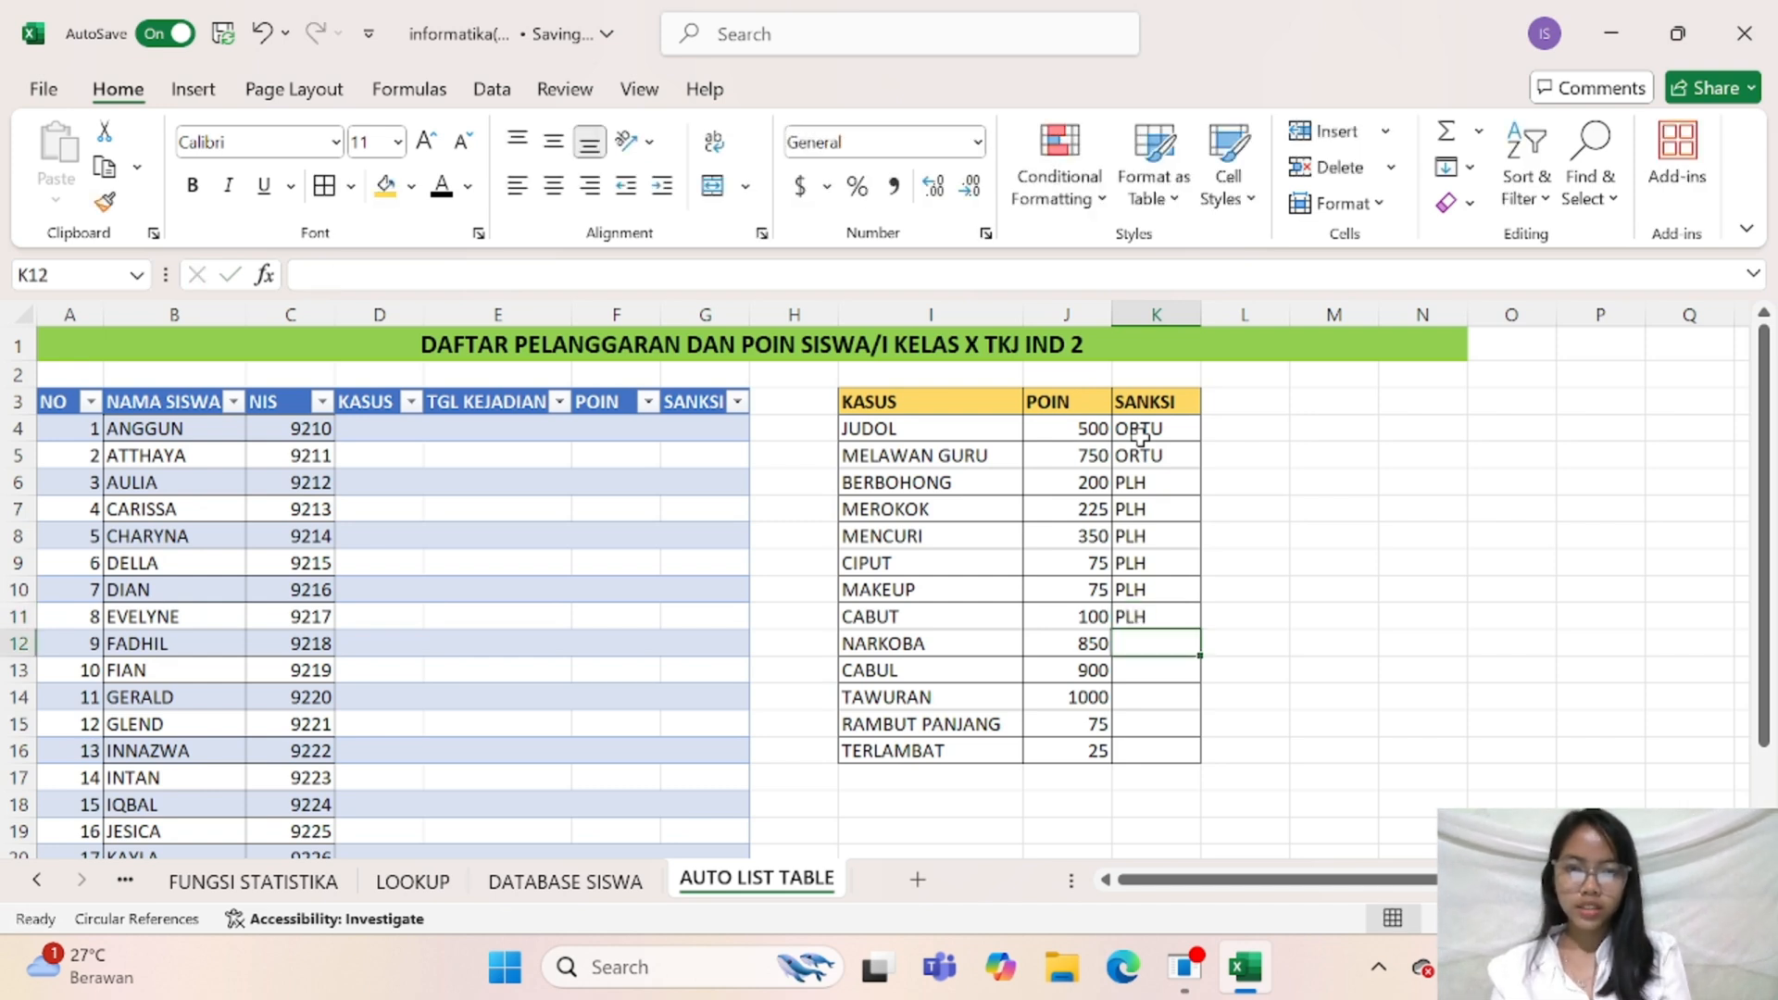
Enter POLISI as the sanction for NARKOBA in cell K12 and ORTU for CABUL in K13
{"action": "type", "text": "POLISI"}
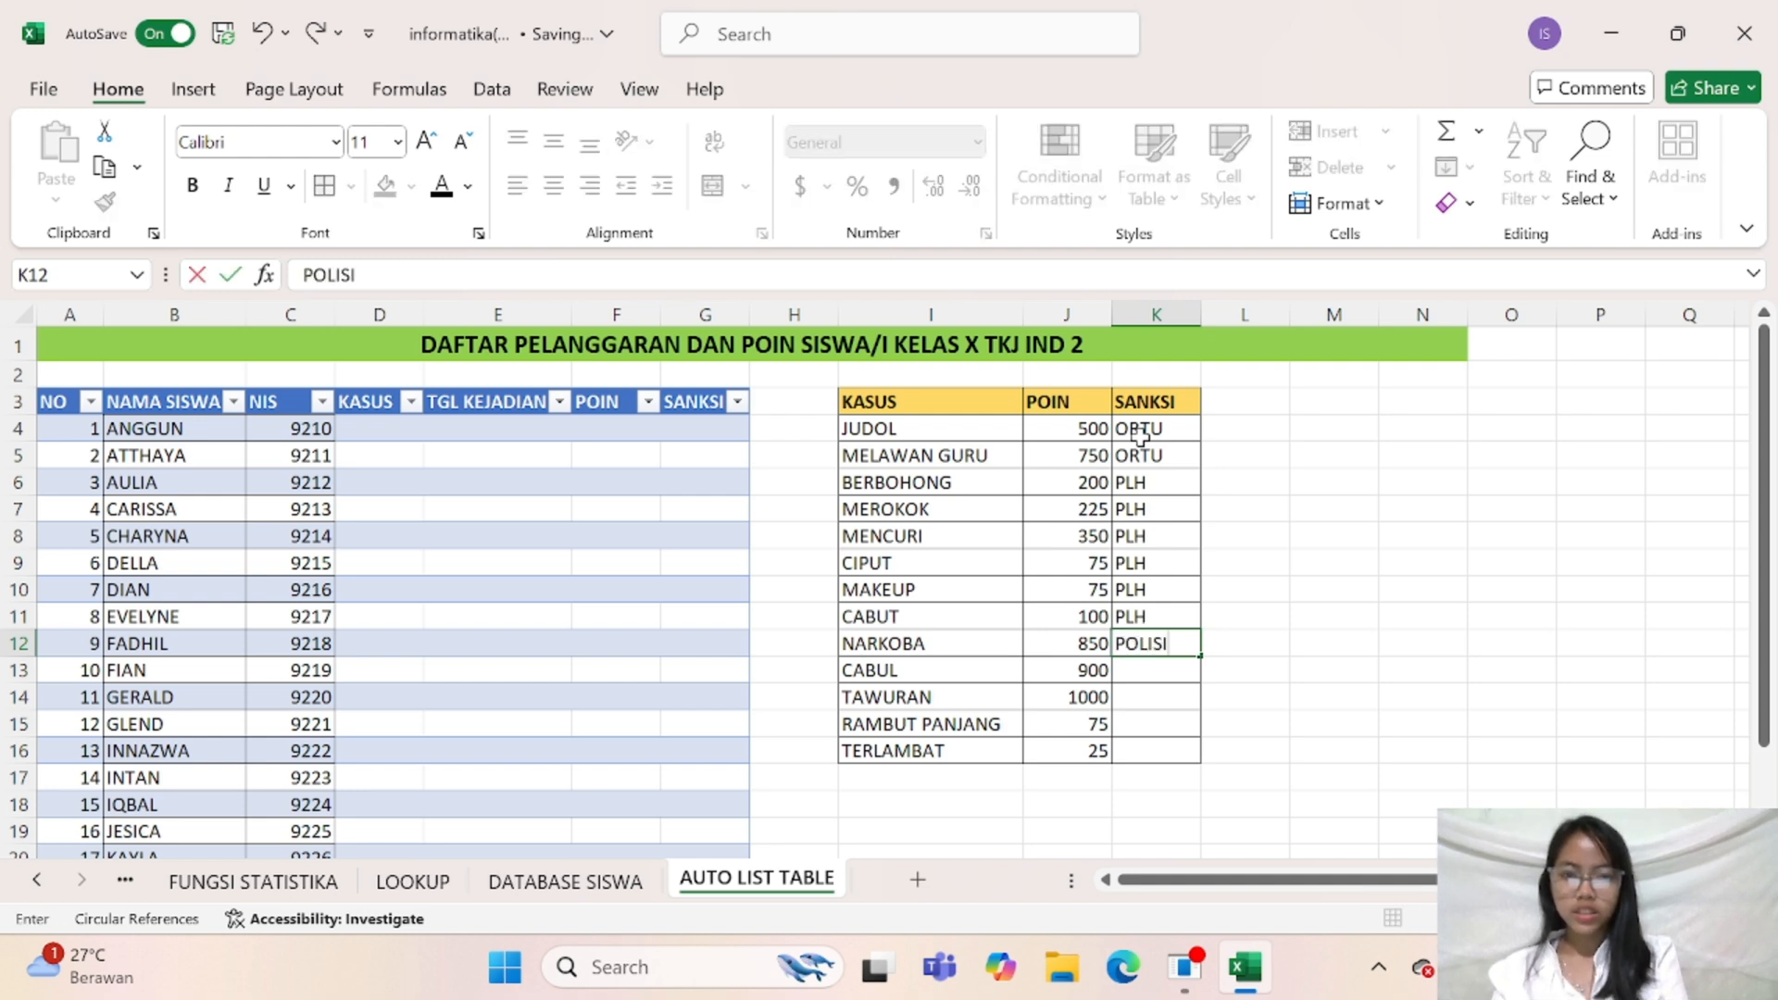
{"action": "key", "text": "Return"}
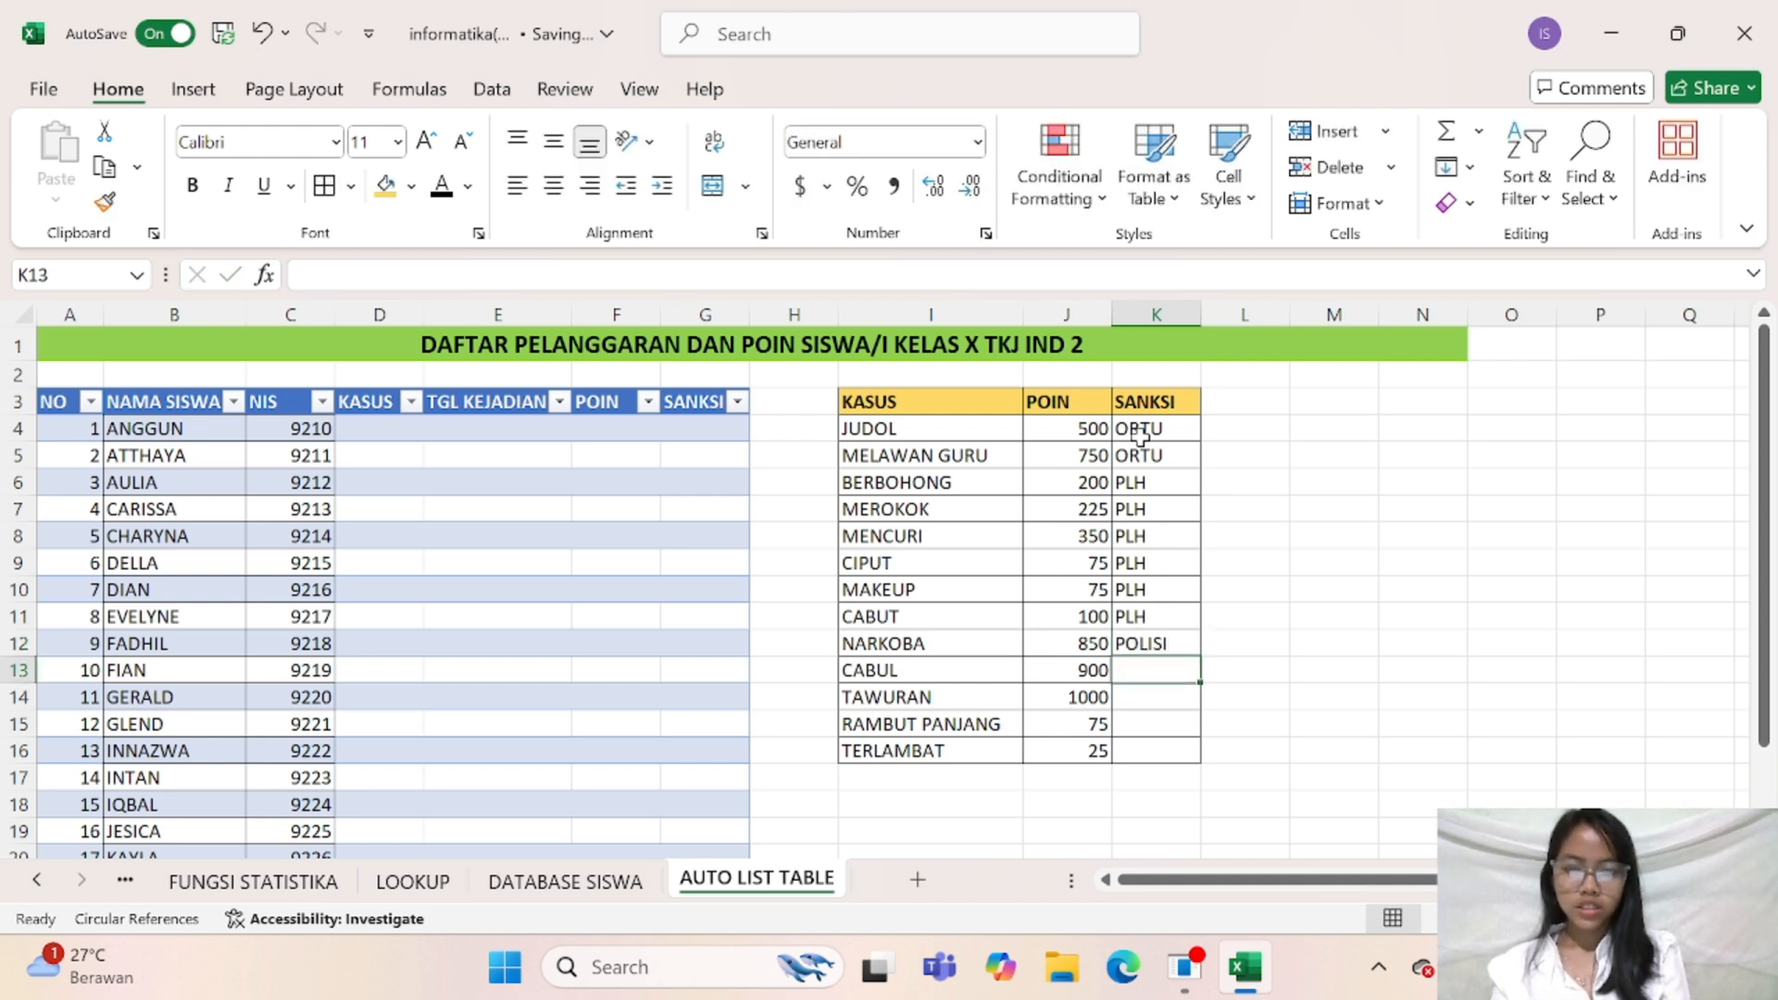
{"action": "type", "text": "ORTU"}
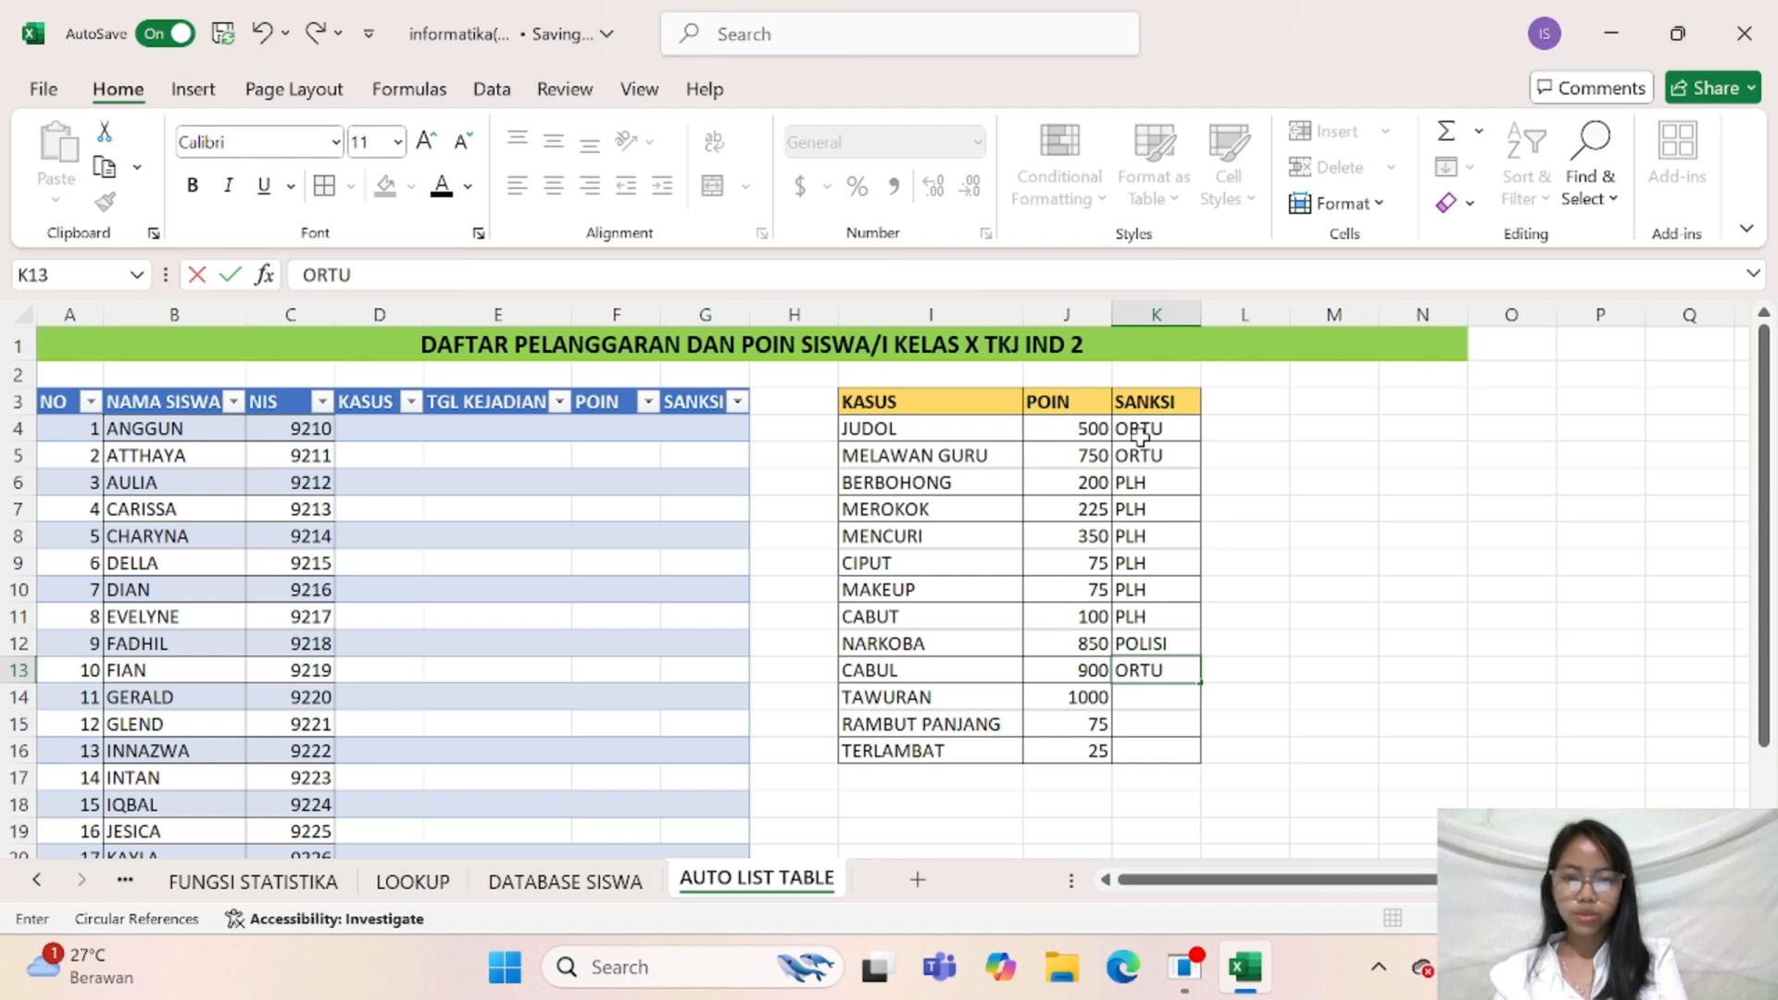
{"action": "key", "text": "Return"}
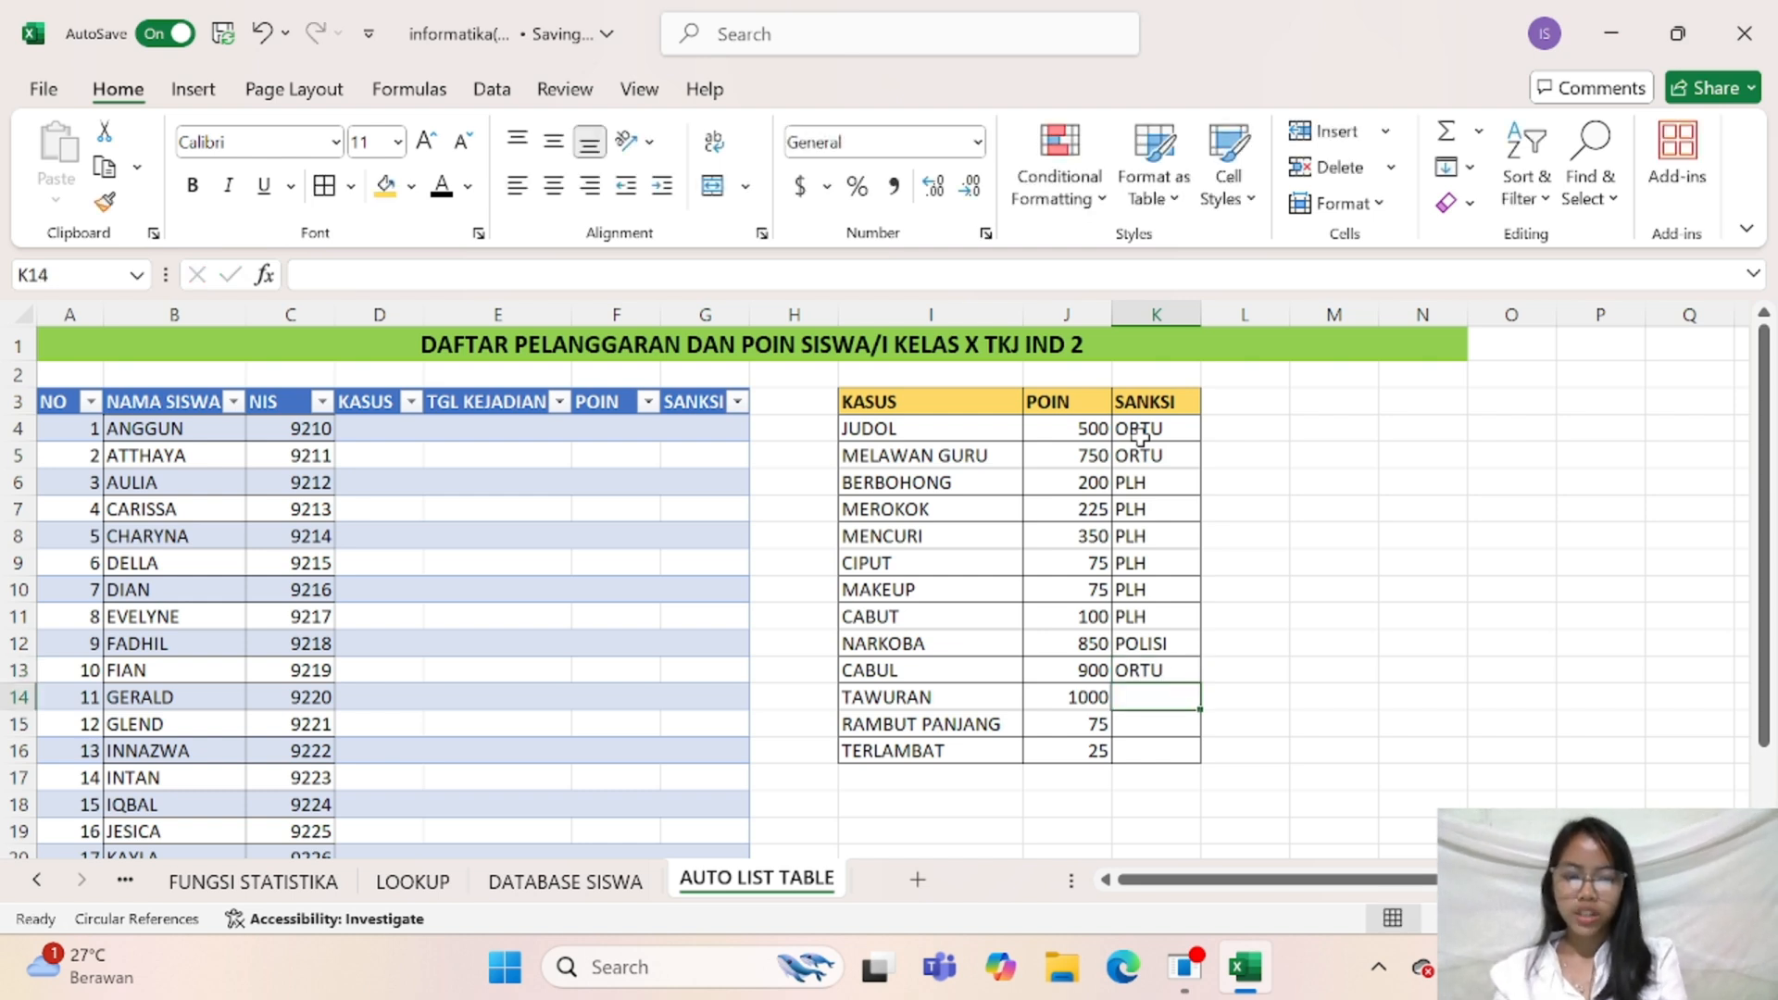
Enter ORTU as the sanction for TAWURAN in cell K14
{"action": "type", "text": "POL\\"}
{"action": "key", "text": "BackSpace"}
{"action": "key", "text": "BackSpace"}
{"action": "key", "text": "BackSpace"}
{"action": "key", "text": "BackSpace"}
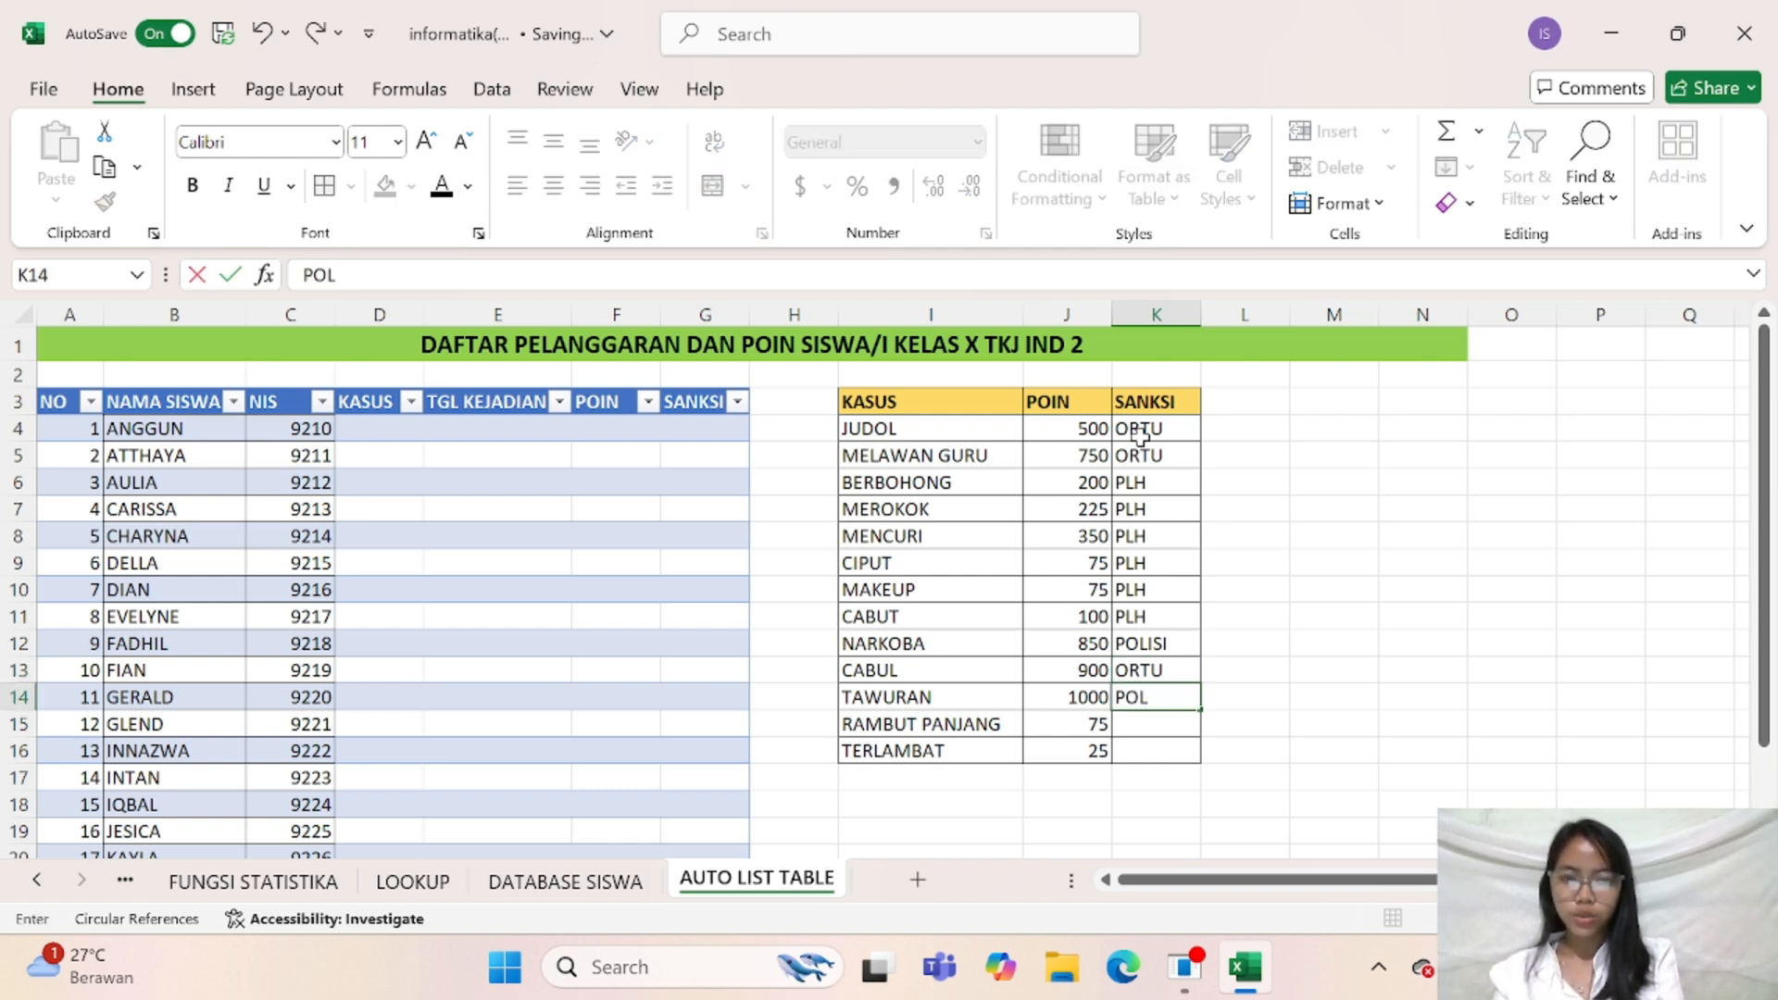
{"action": "type", "text": "ORTU"}
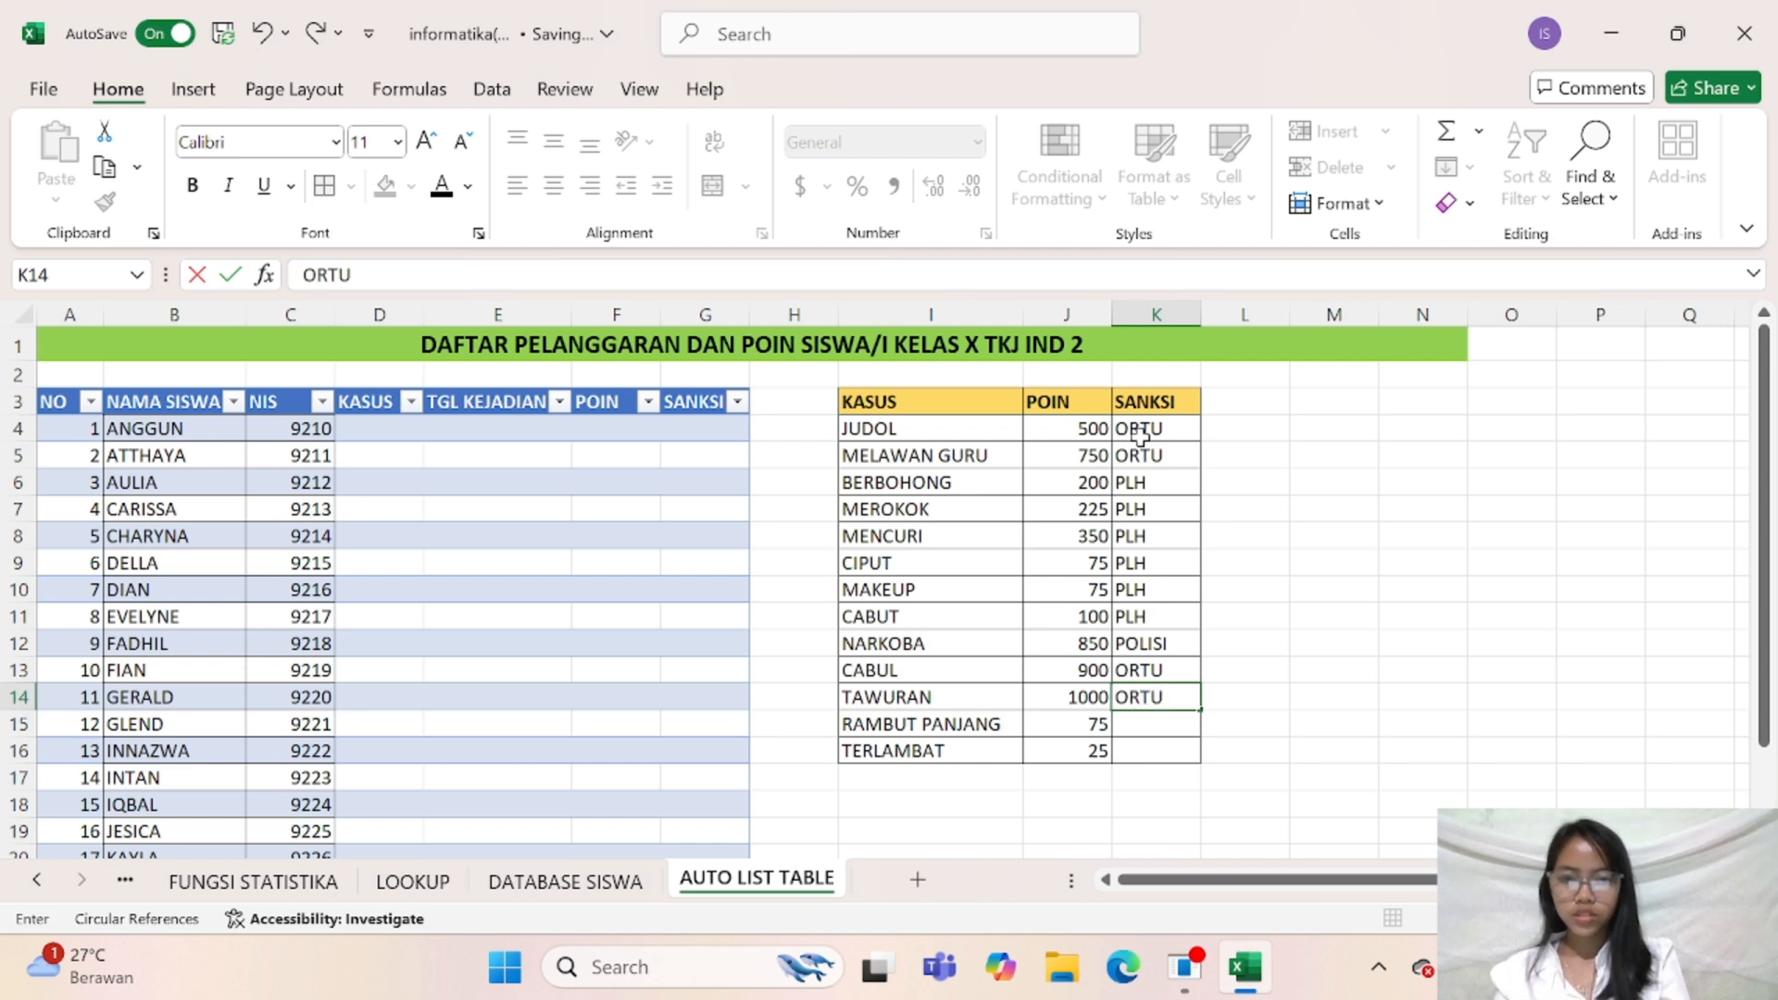
{"action": "key", "text": "Return"}
Enter PLH as the sanction for RAMBUT PANJANG and TERLAMBAT in cells K15 and K16
{"action": "type", "text": "PLH"}
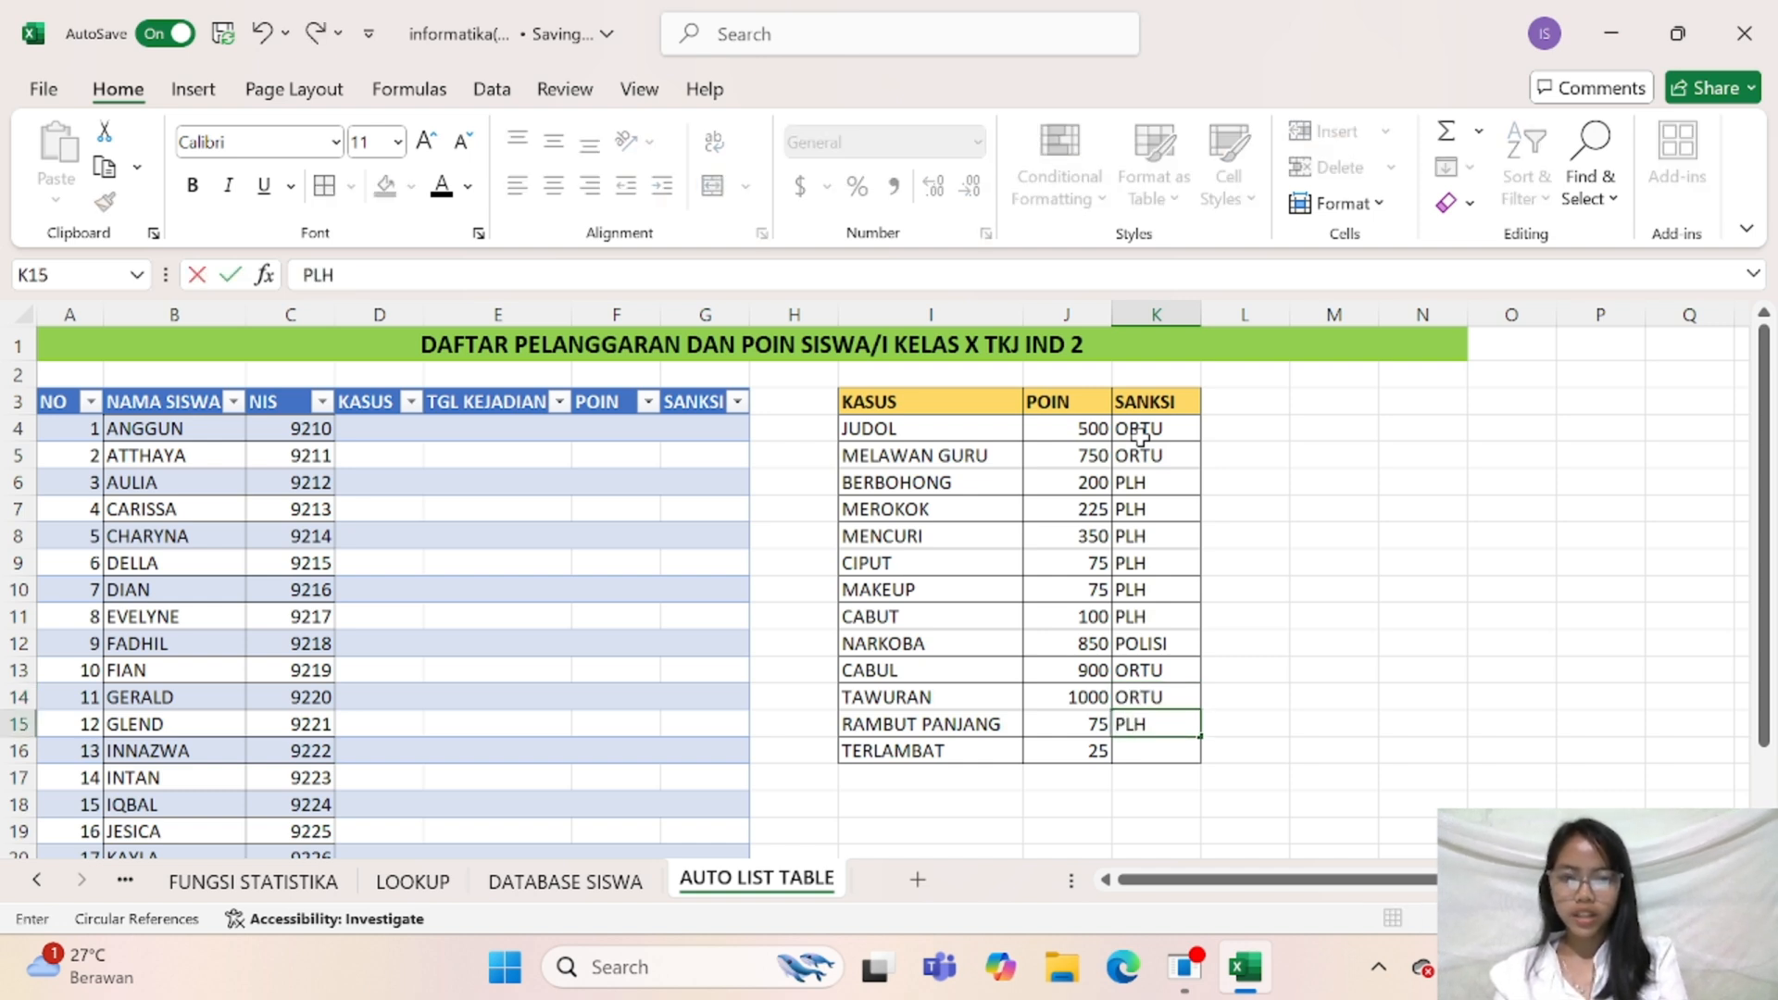
{"action": "key", "text": "Return"}
{"action": "type", "text": "PLH"}
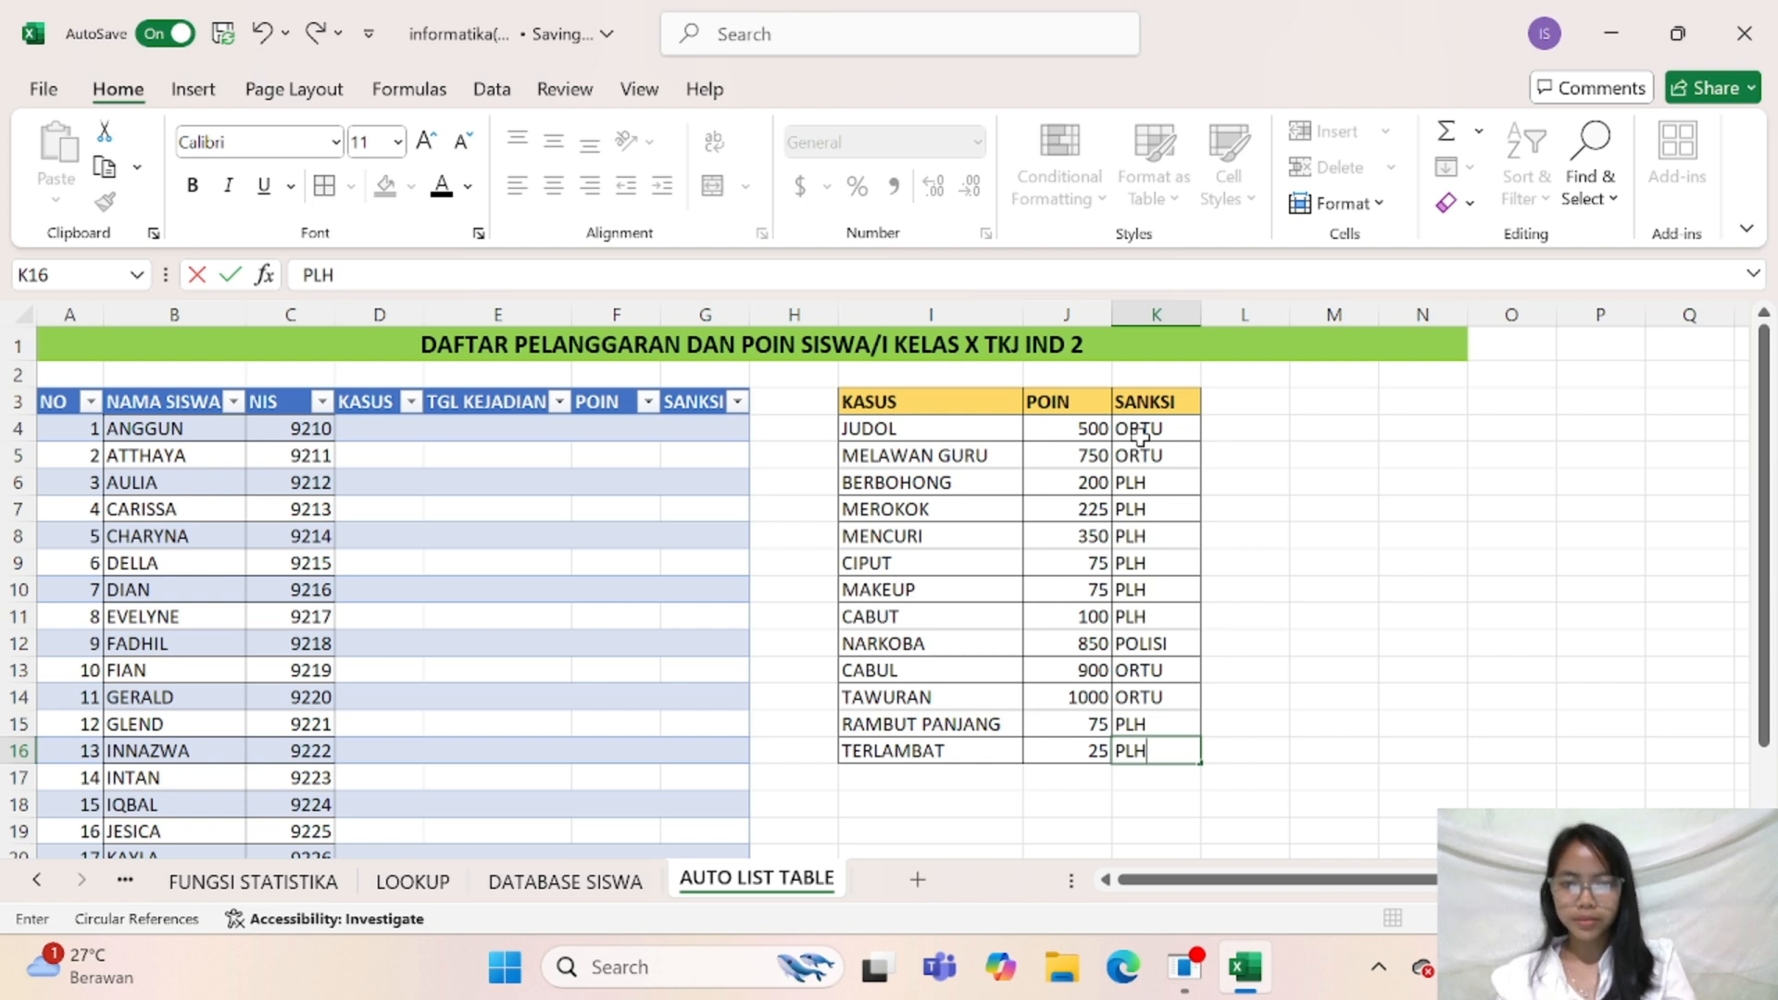
{"action": "left_click", "coordinate": [1338, 634]}
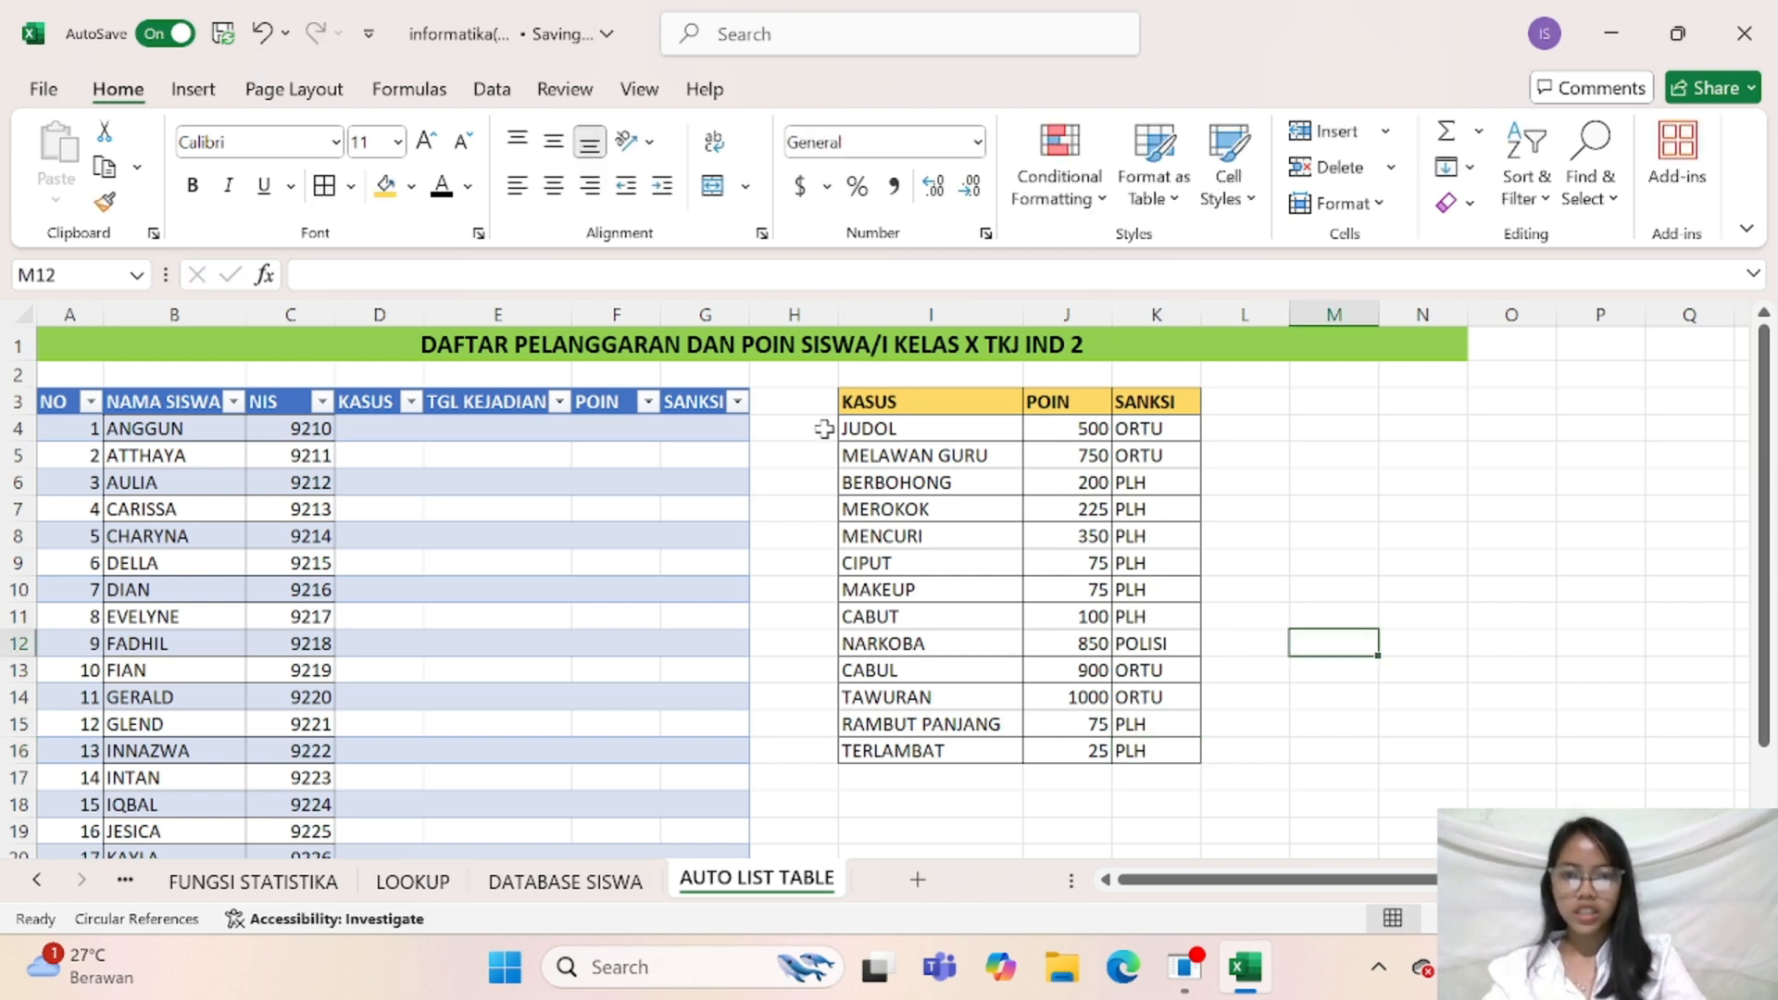
Sort the violations reference list in I4:K16 by POIN from smallest to largest
{"action": "left_click_drag", "start_coordinate": [850, 429], "coordinate": [1185, 745]}
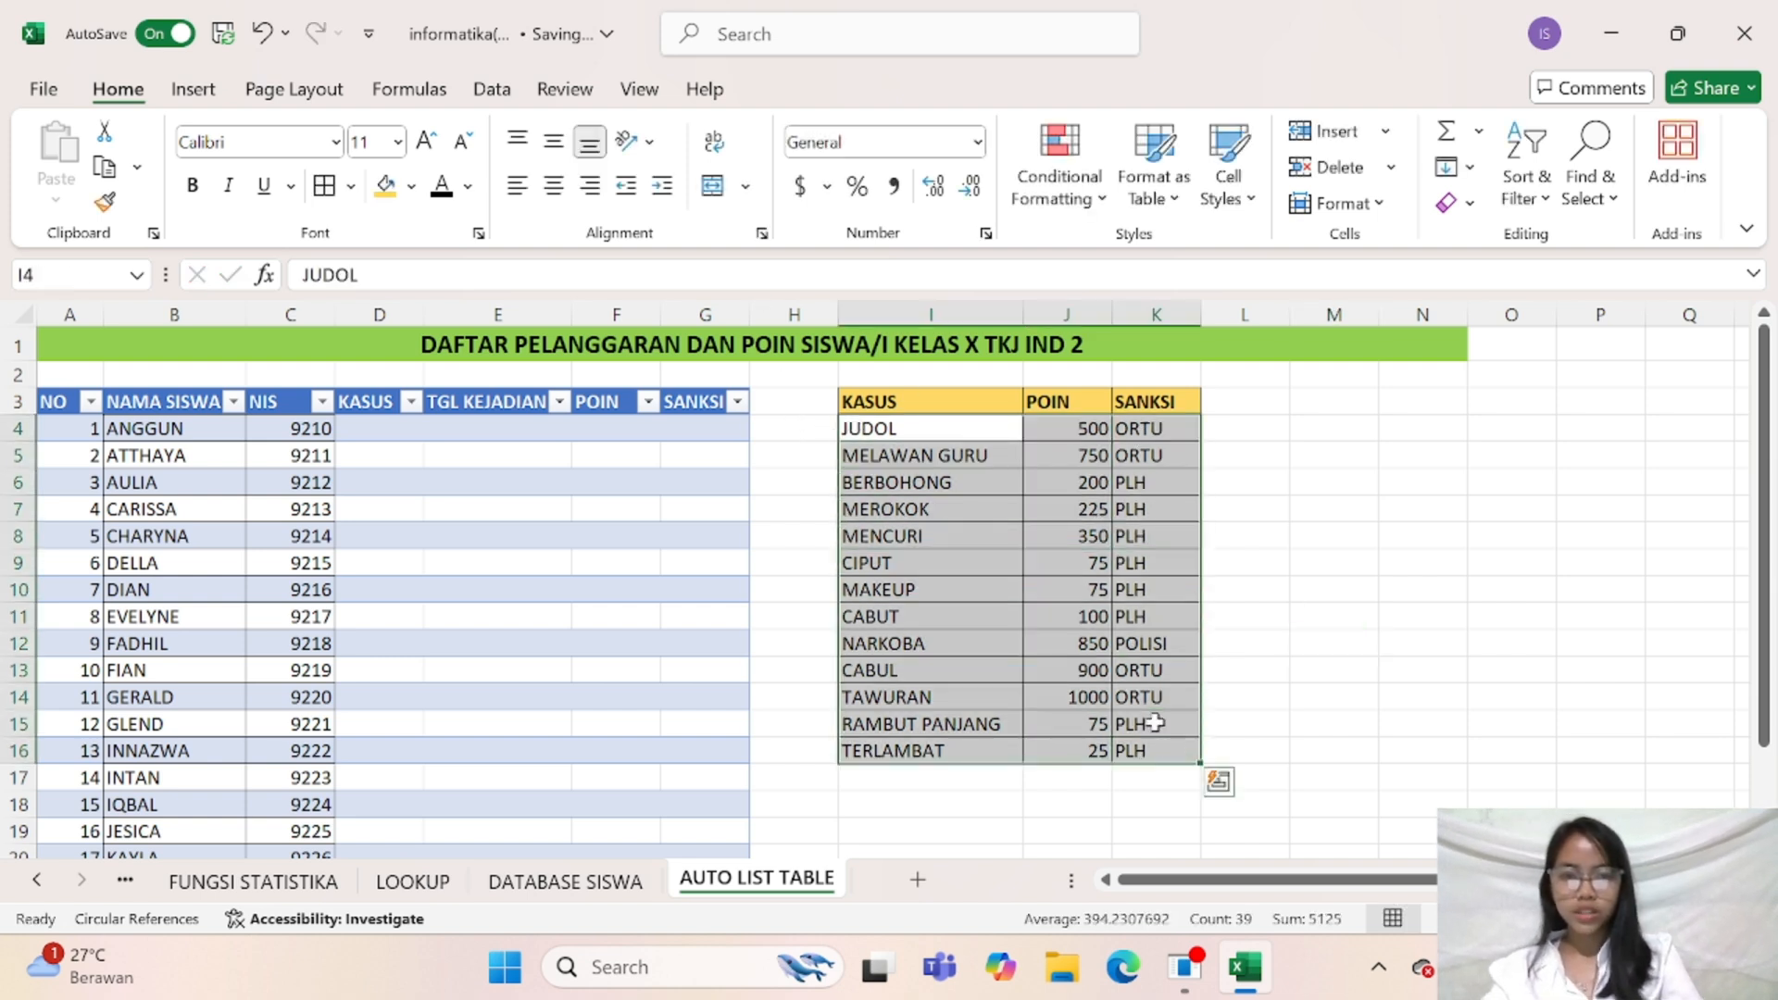
{"action": "left_click", "coordinate": [1535, 196]}
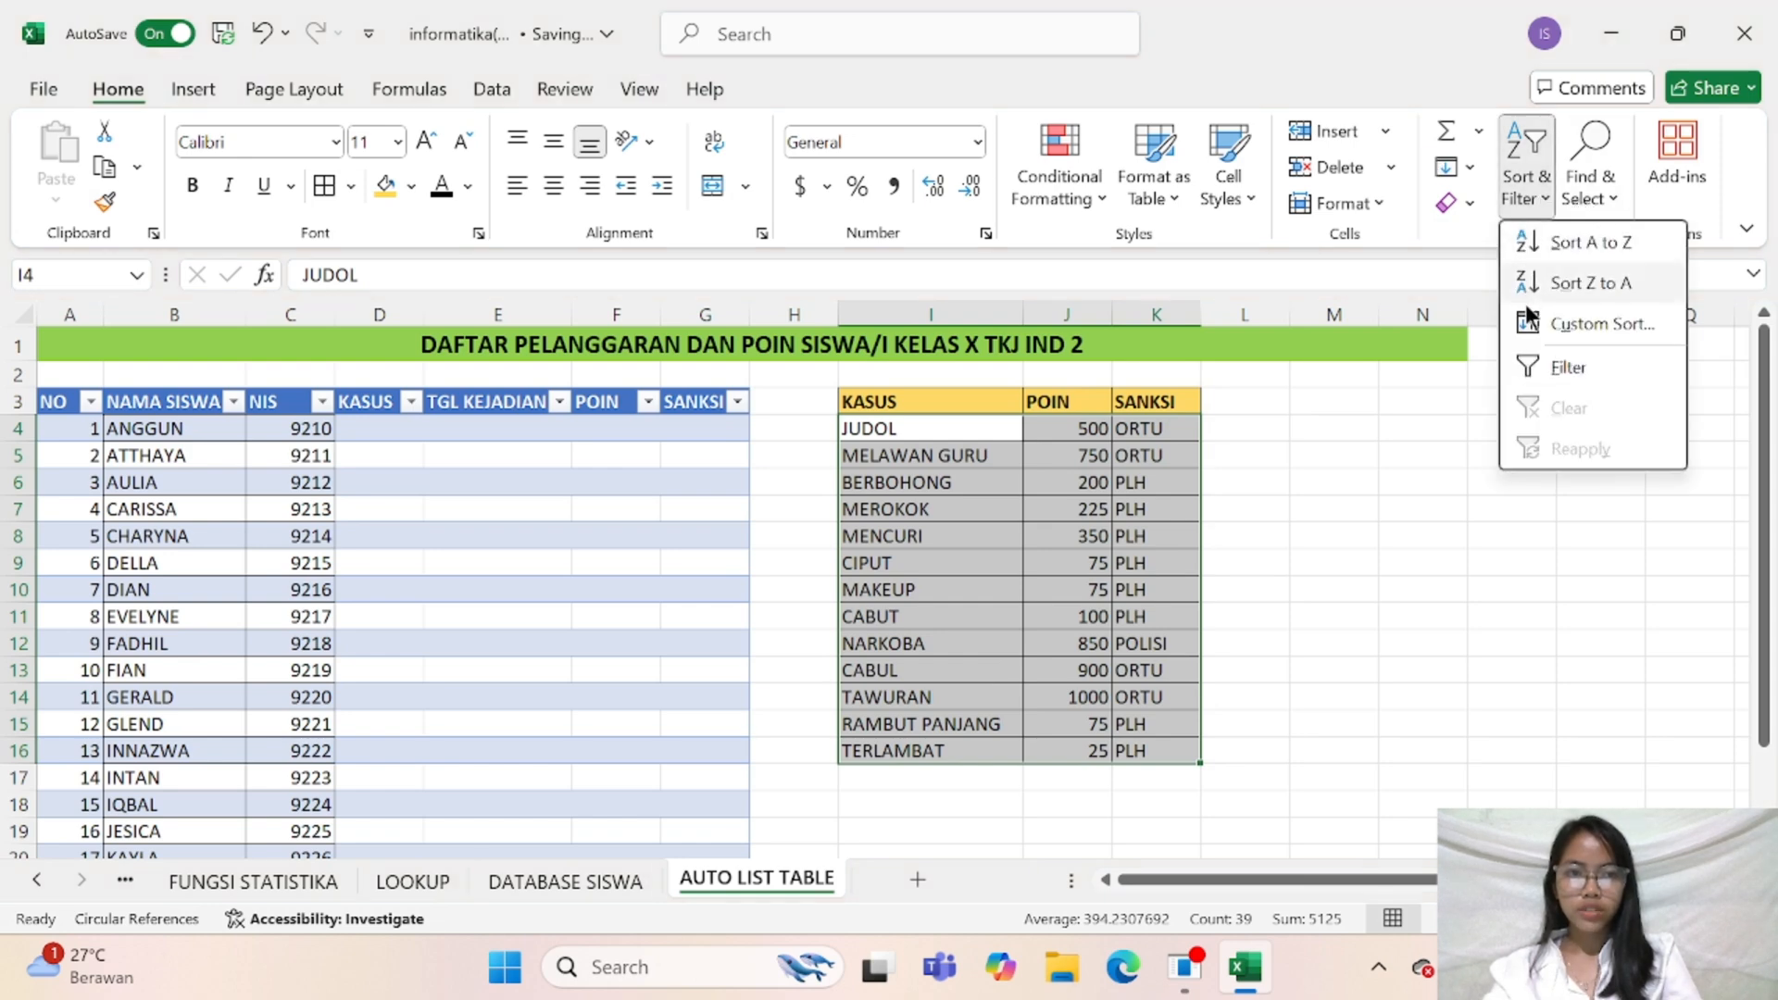
{"action": "left_click", "coordinate": [1601, 323]}
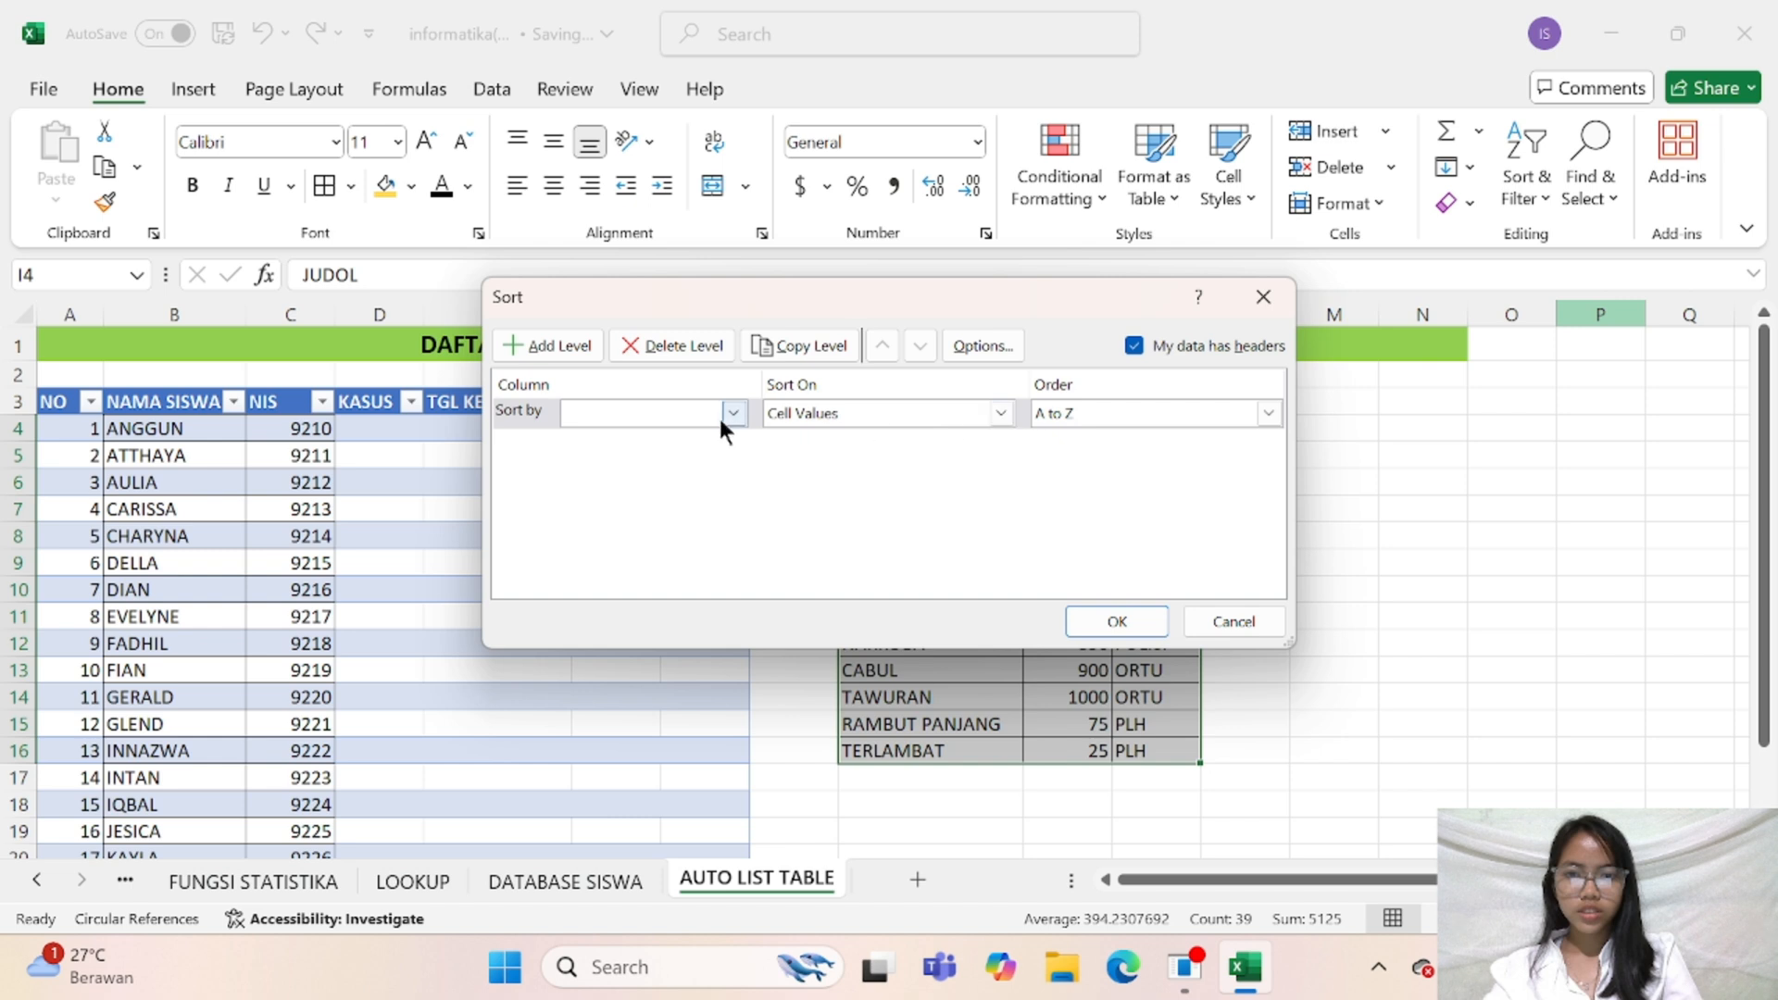
{"action": "left_click", "coordinate": [724, 413]}
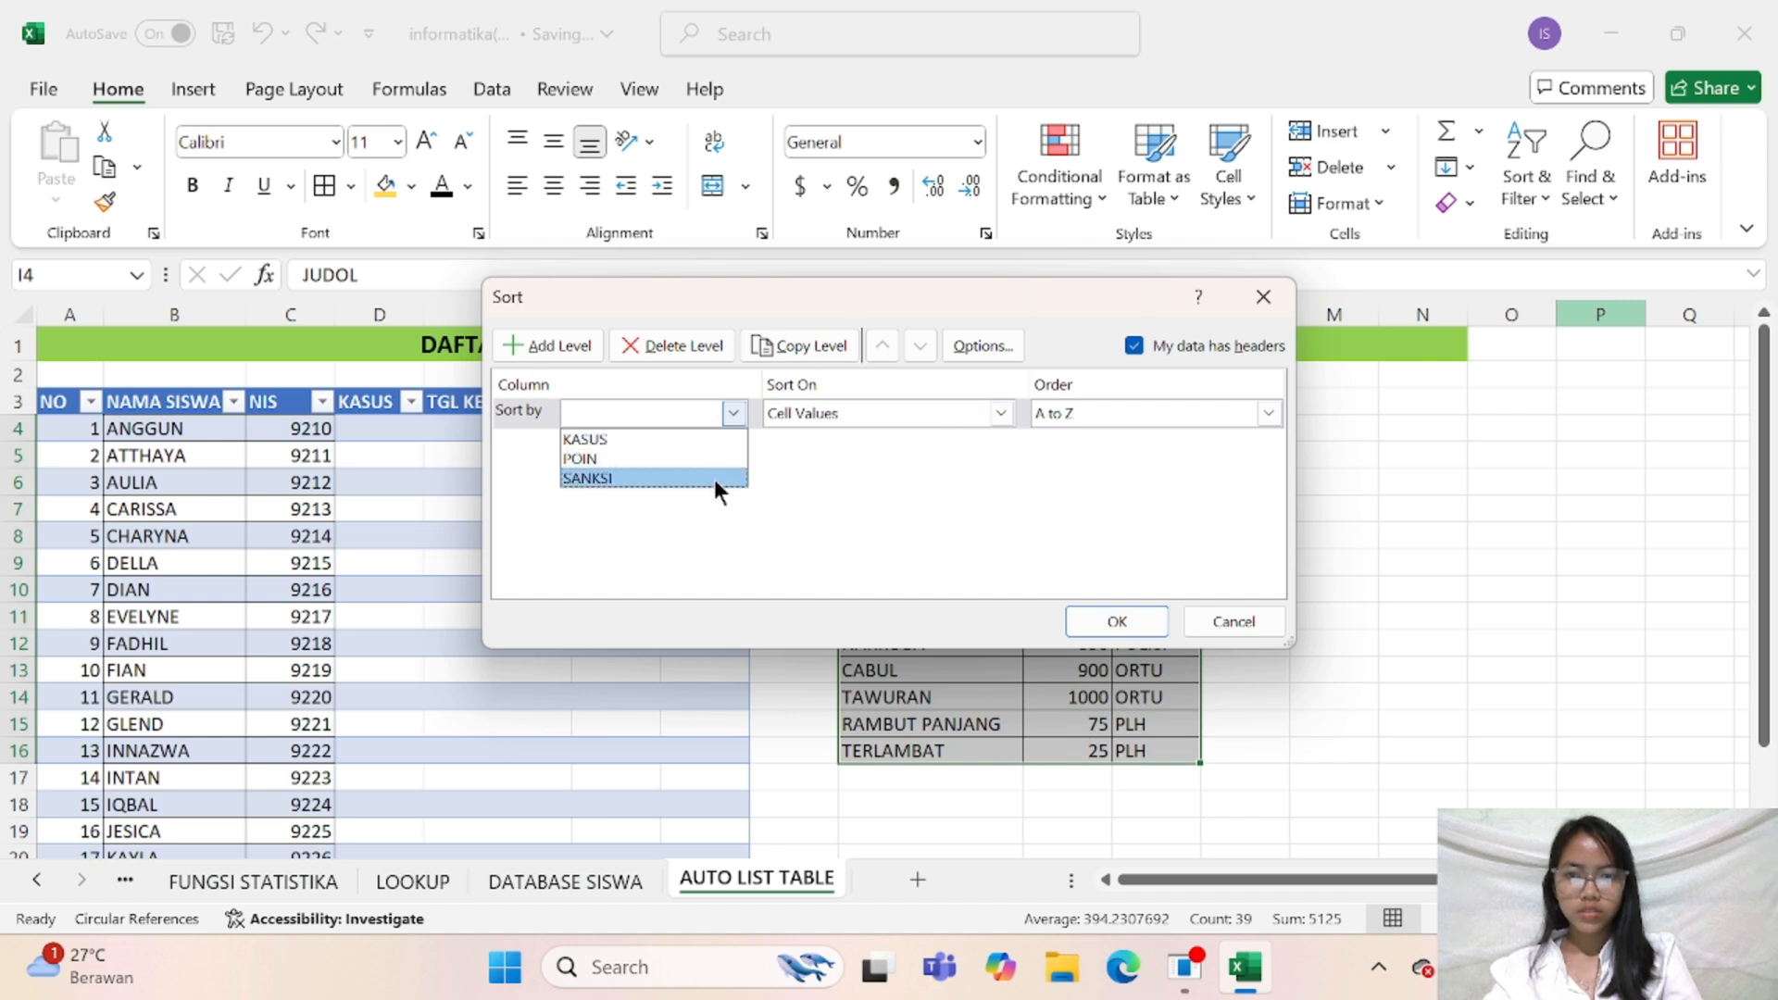
{"action": "left_click", "coordinate": [714, 456]}
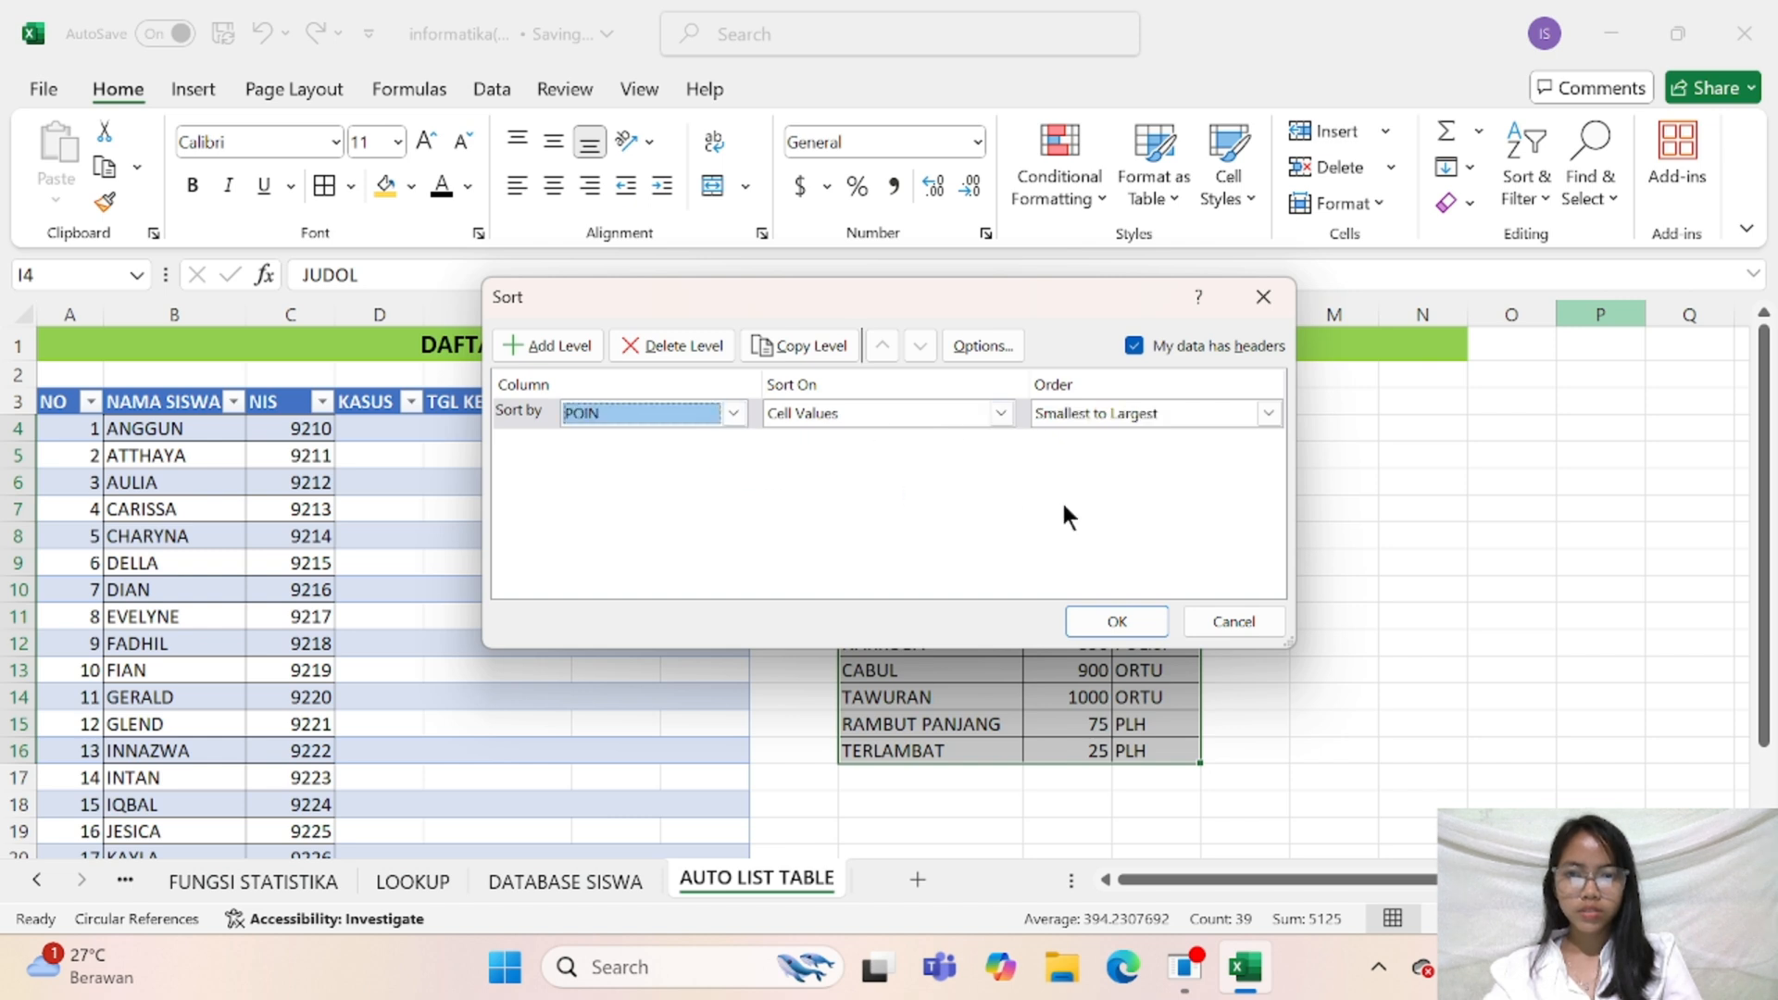
{"action": "left_click", "coordinate": [1135, 614]}
{"action": "left_click", "coordinate": [1399, 563]}
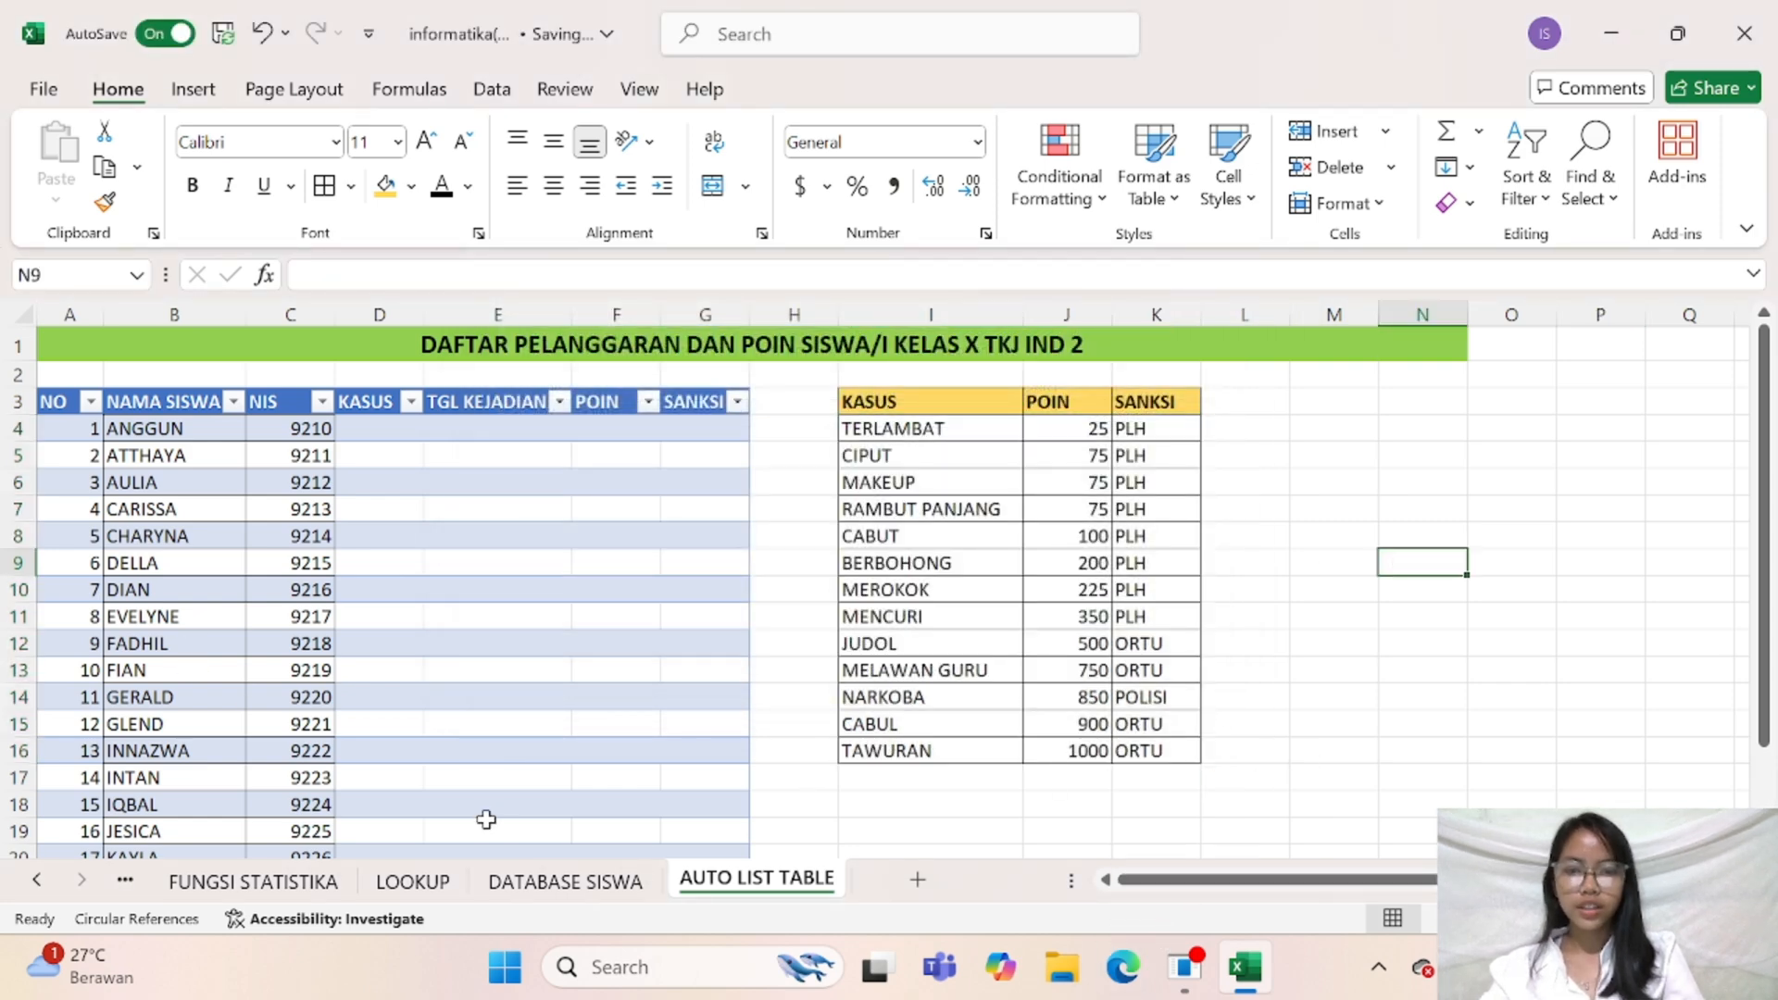
{"action": "scroll", "coordinate": [486, 820], "scroll_direction": "down", "scroll_amount": 1}
{"action": "scroll", "coordinate": [487, 820], "scroll_direction": "up", "scroll_amount": 1}
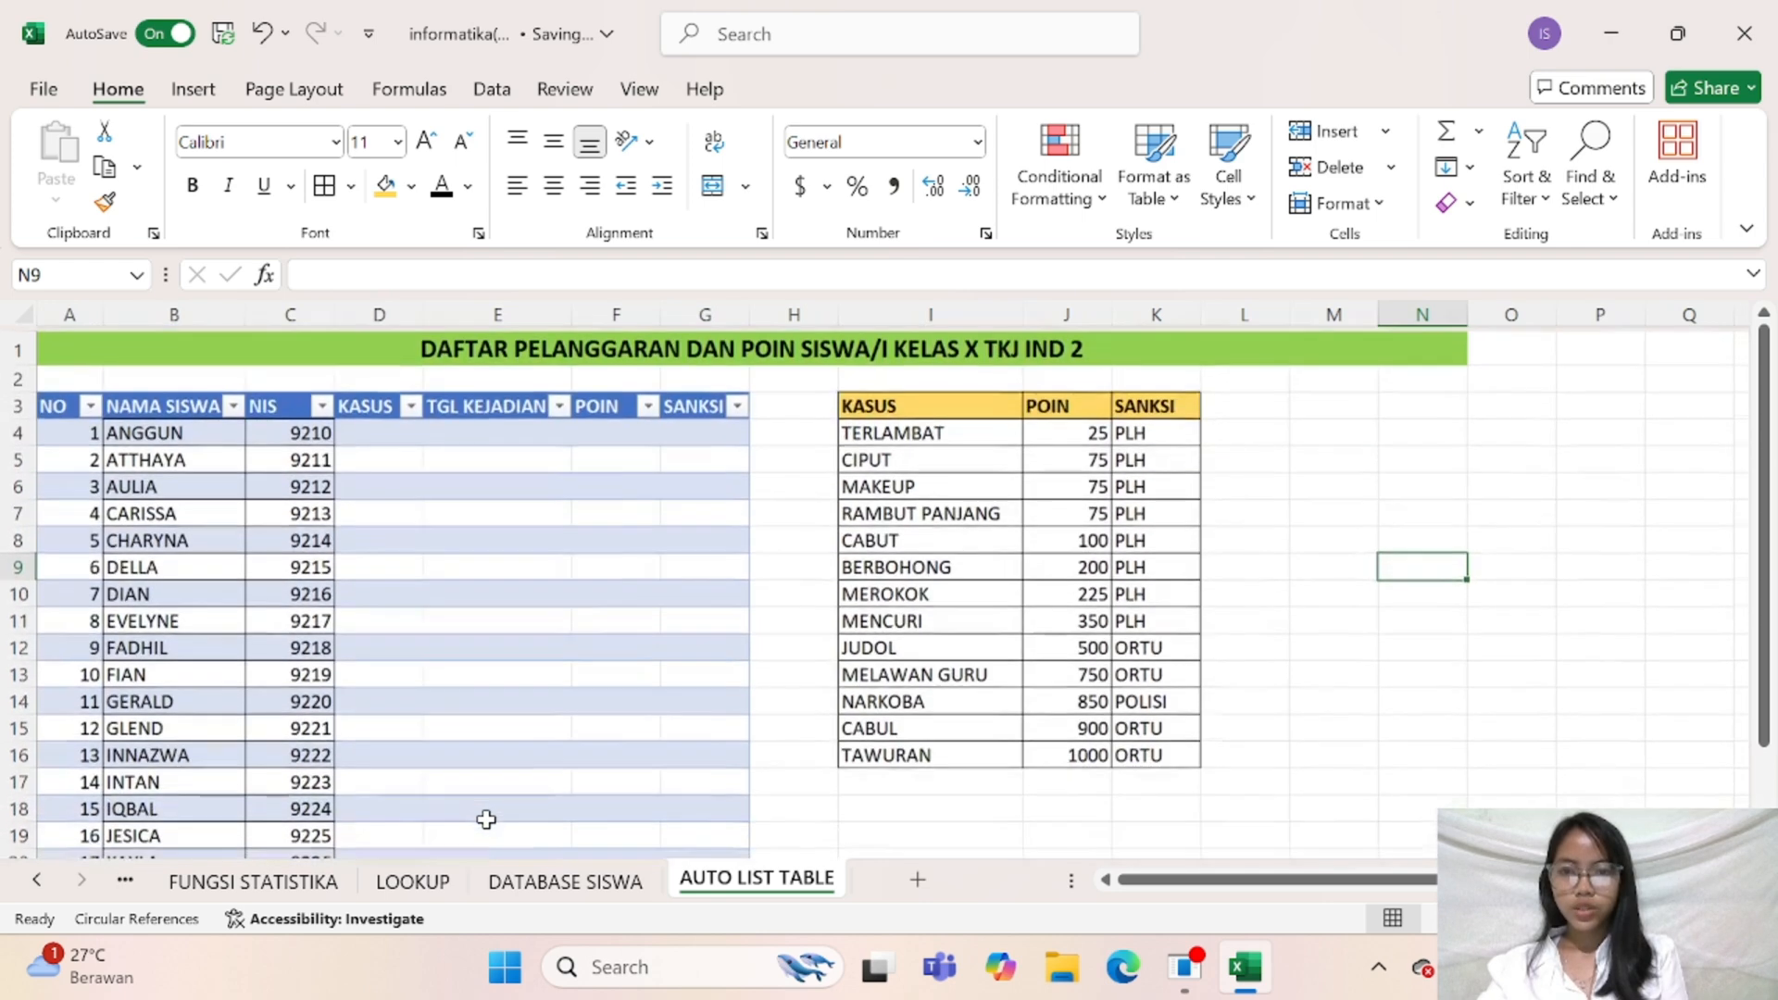
{"action": "left_click", "coordinate": [384, 434]}
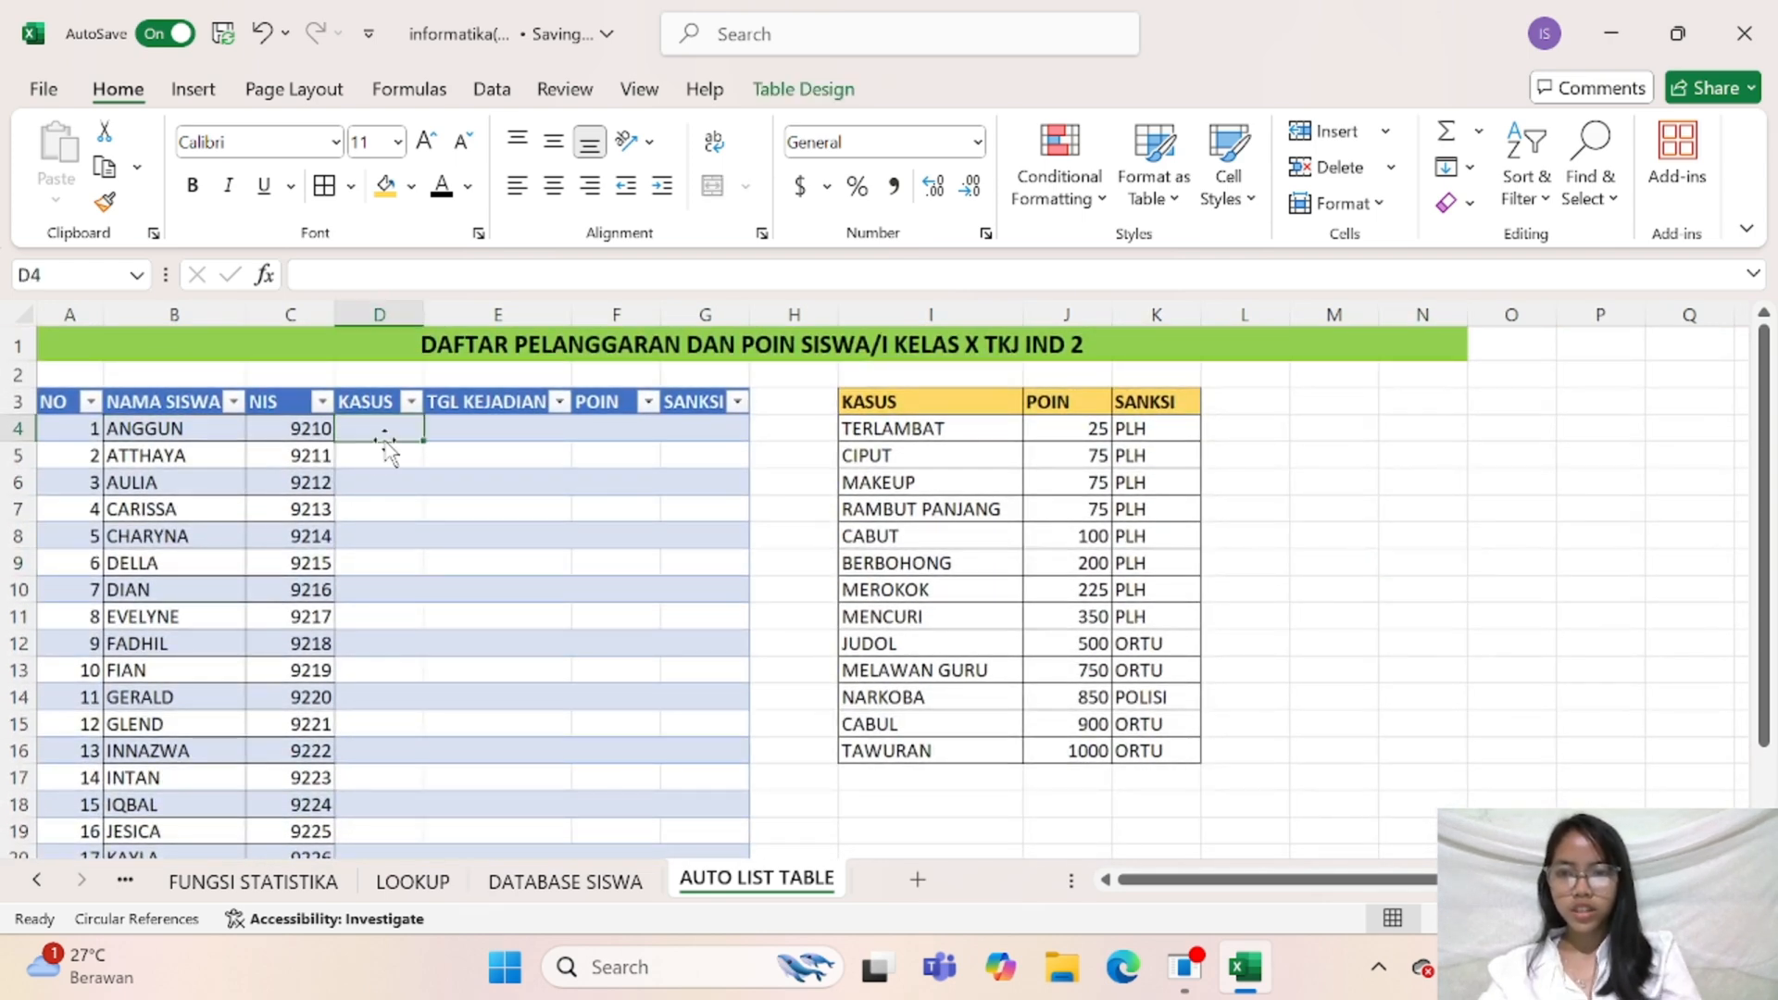
{"action": "left_click", "coordinate": [445, 706]}
{"action": "left_click", "coordinate": [146, 426]}
{"action": "left_click_drag", "start_coordinate": [146, 426], "coordinate": [276, 845]}
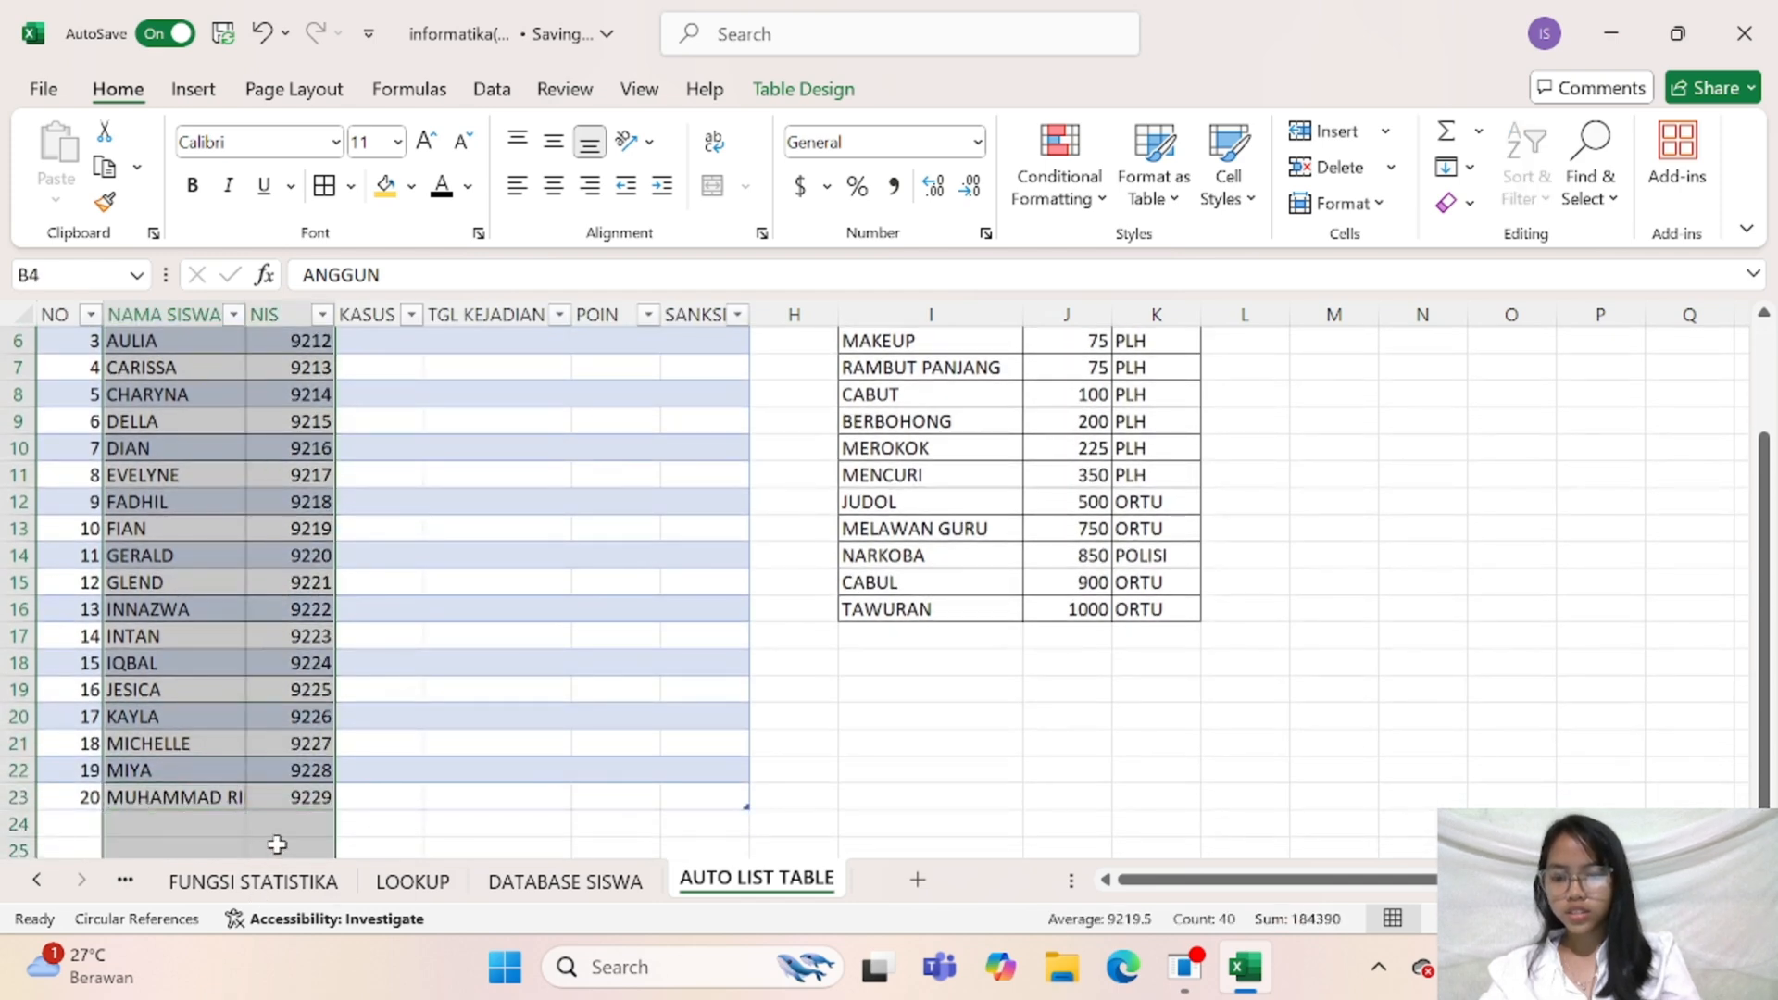
{"action": "scroll", "coordinate": [278, 842], "scroll_direction": "up", "scroll_amount": 2}
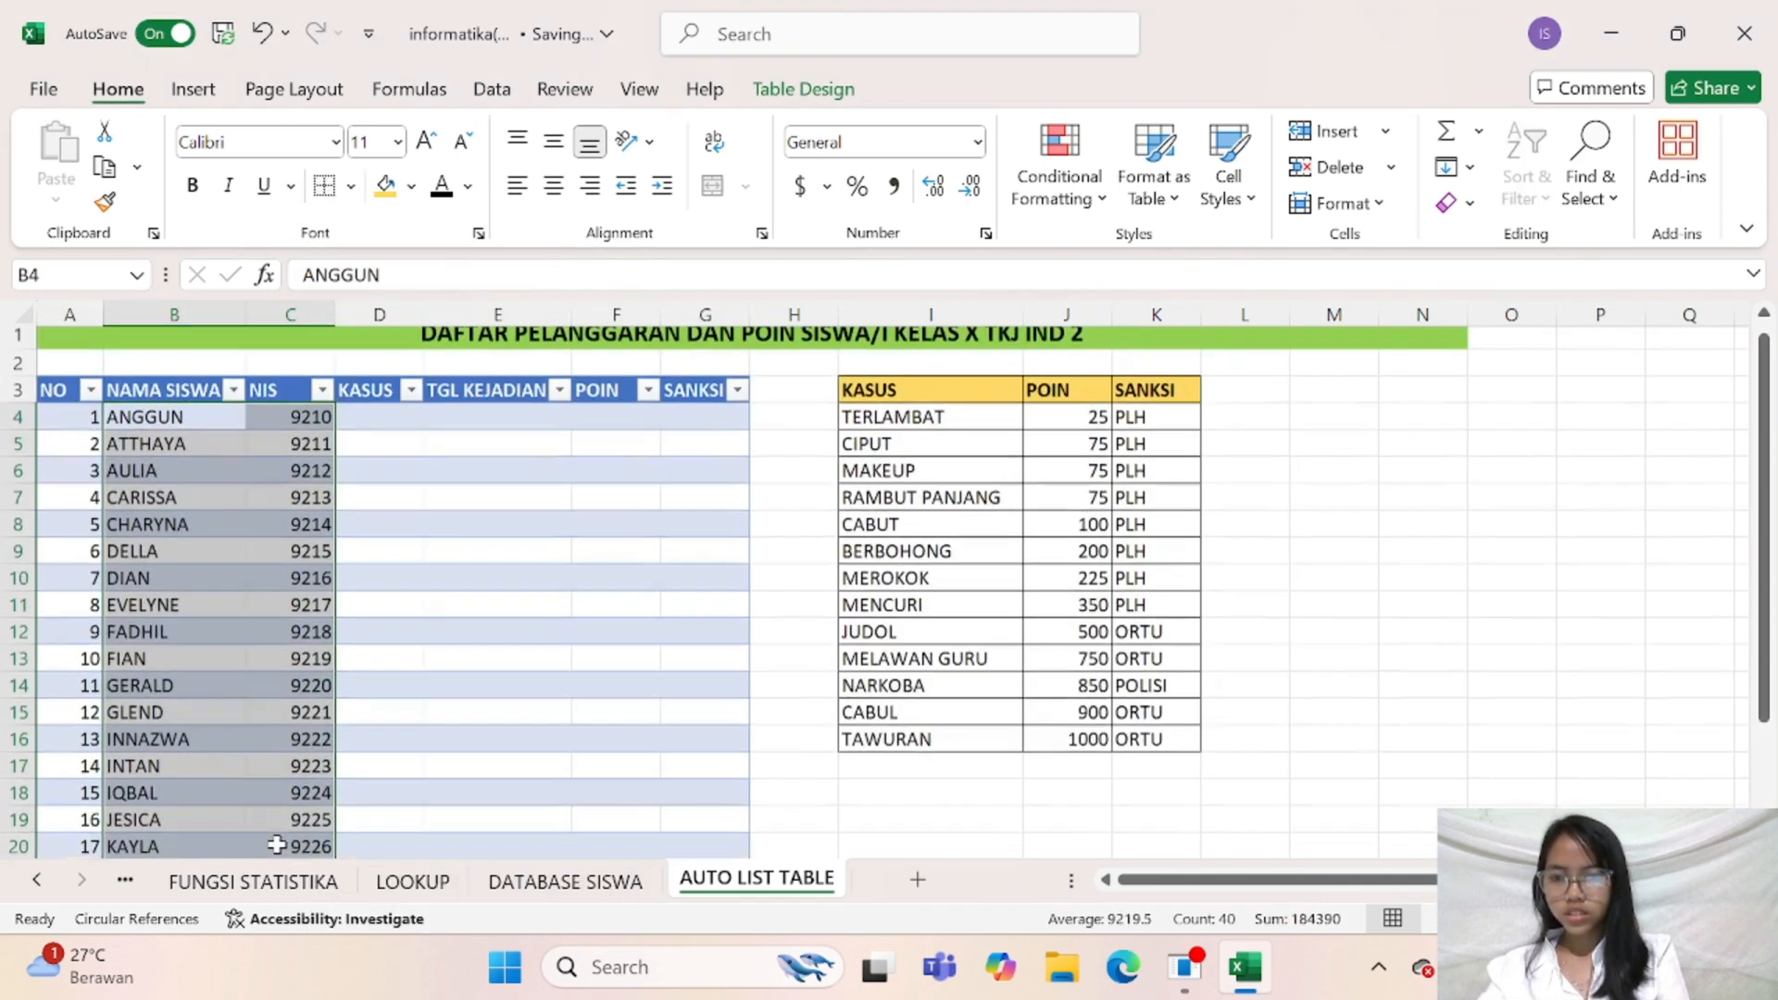
{"action": "left_click", "coordinate": [440, 581]}
Apply List data validation to the KASUS cells D4:D23 with the violation names in =$I$4:$I$16 as the source
{"action": "left_click", "coordinate": [372, 434]}
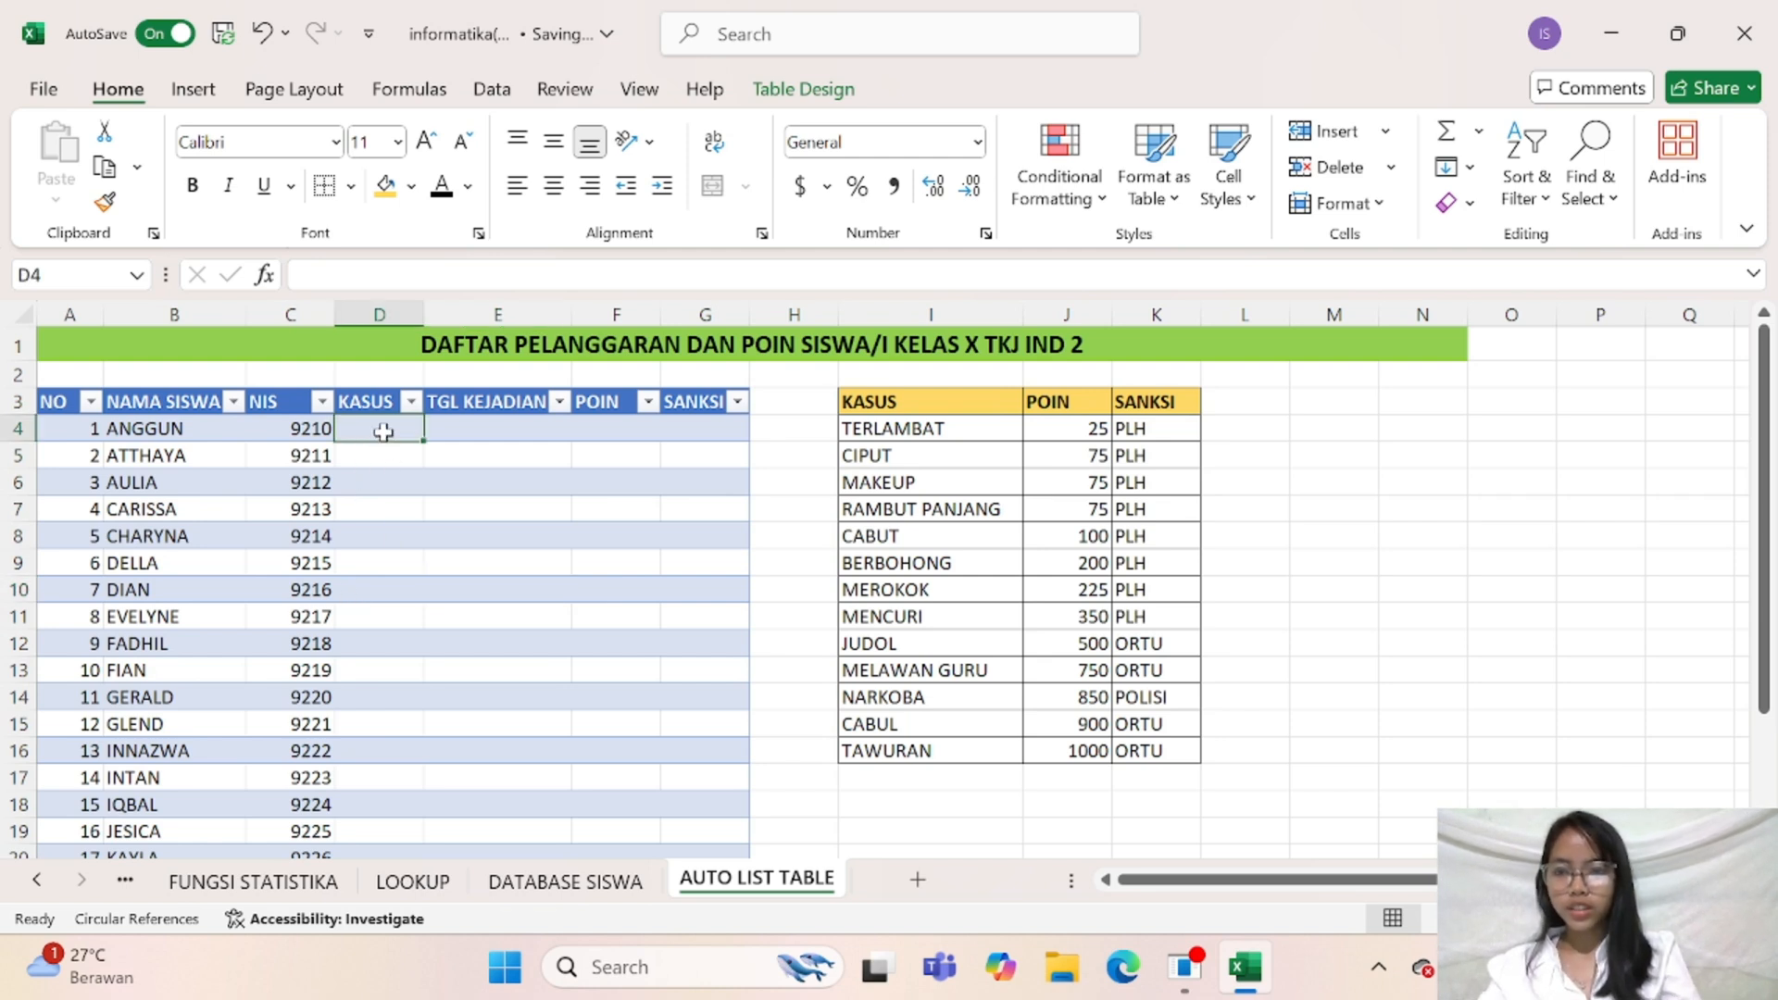
{"action": "left_click_drag", "start_coordinate": [384, 431], "coordinate": [361, 811]}
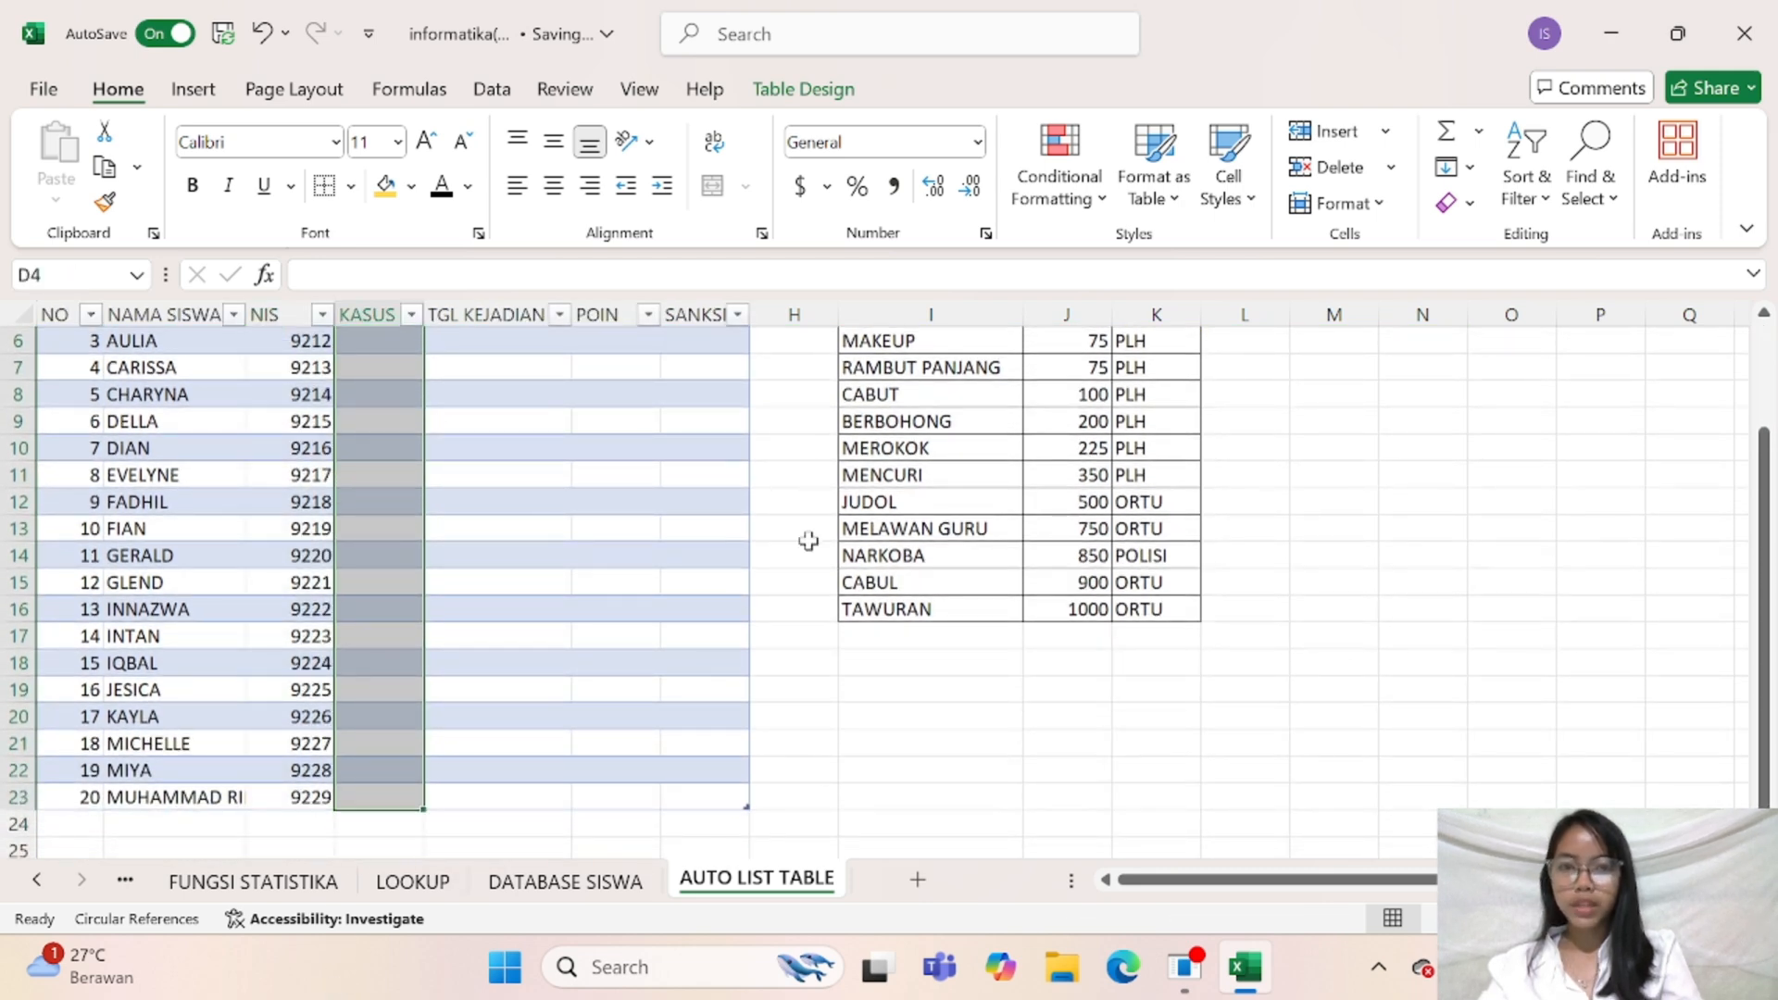
{"action": "left_click", "coordinate": [496, 90]}
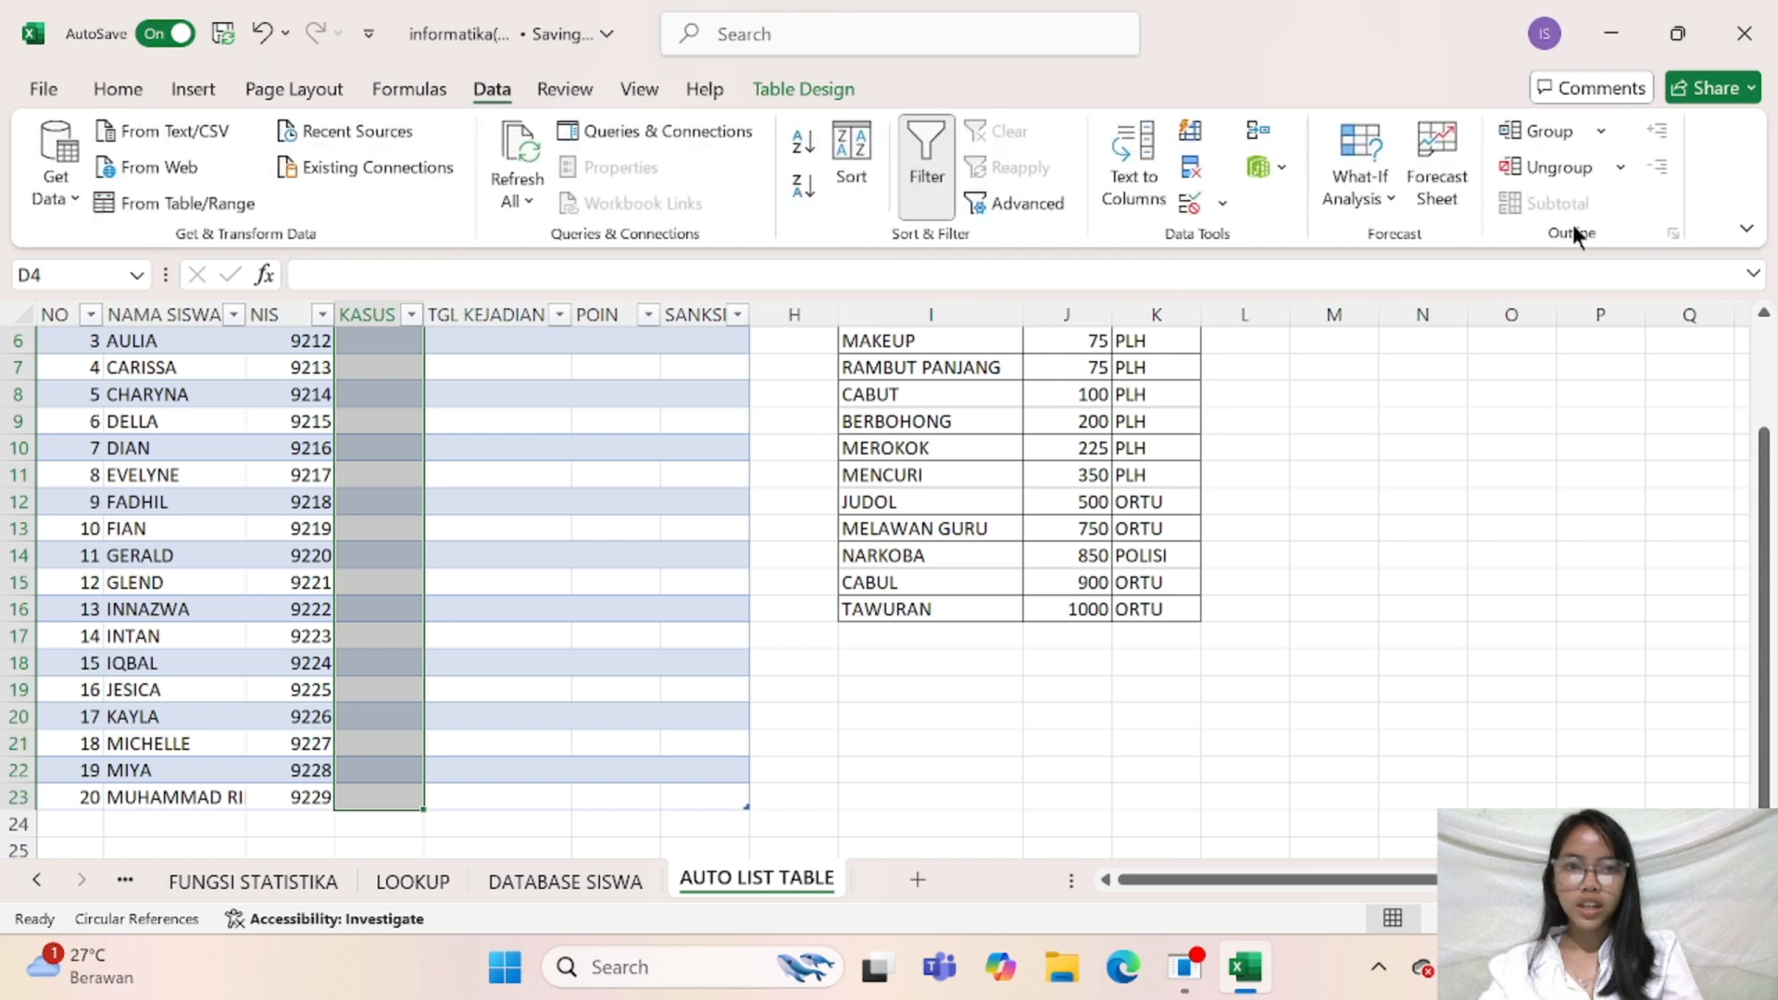
{"action": "left_click", "coordinate": [1186, 207]}
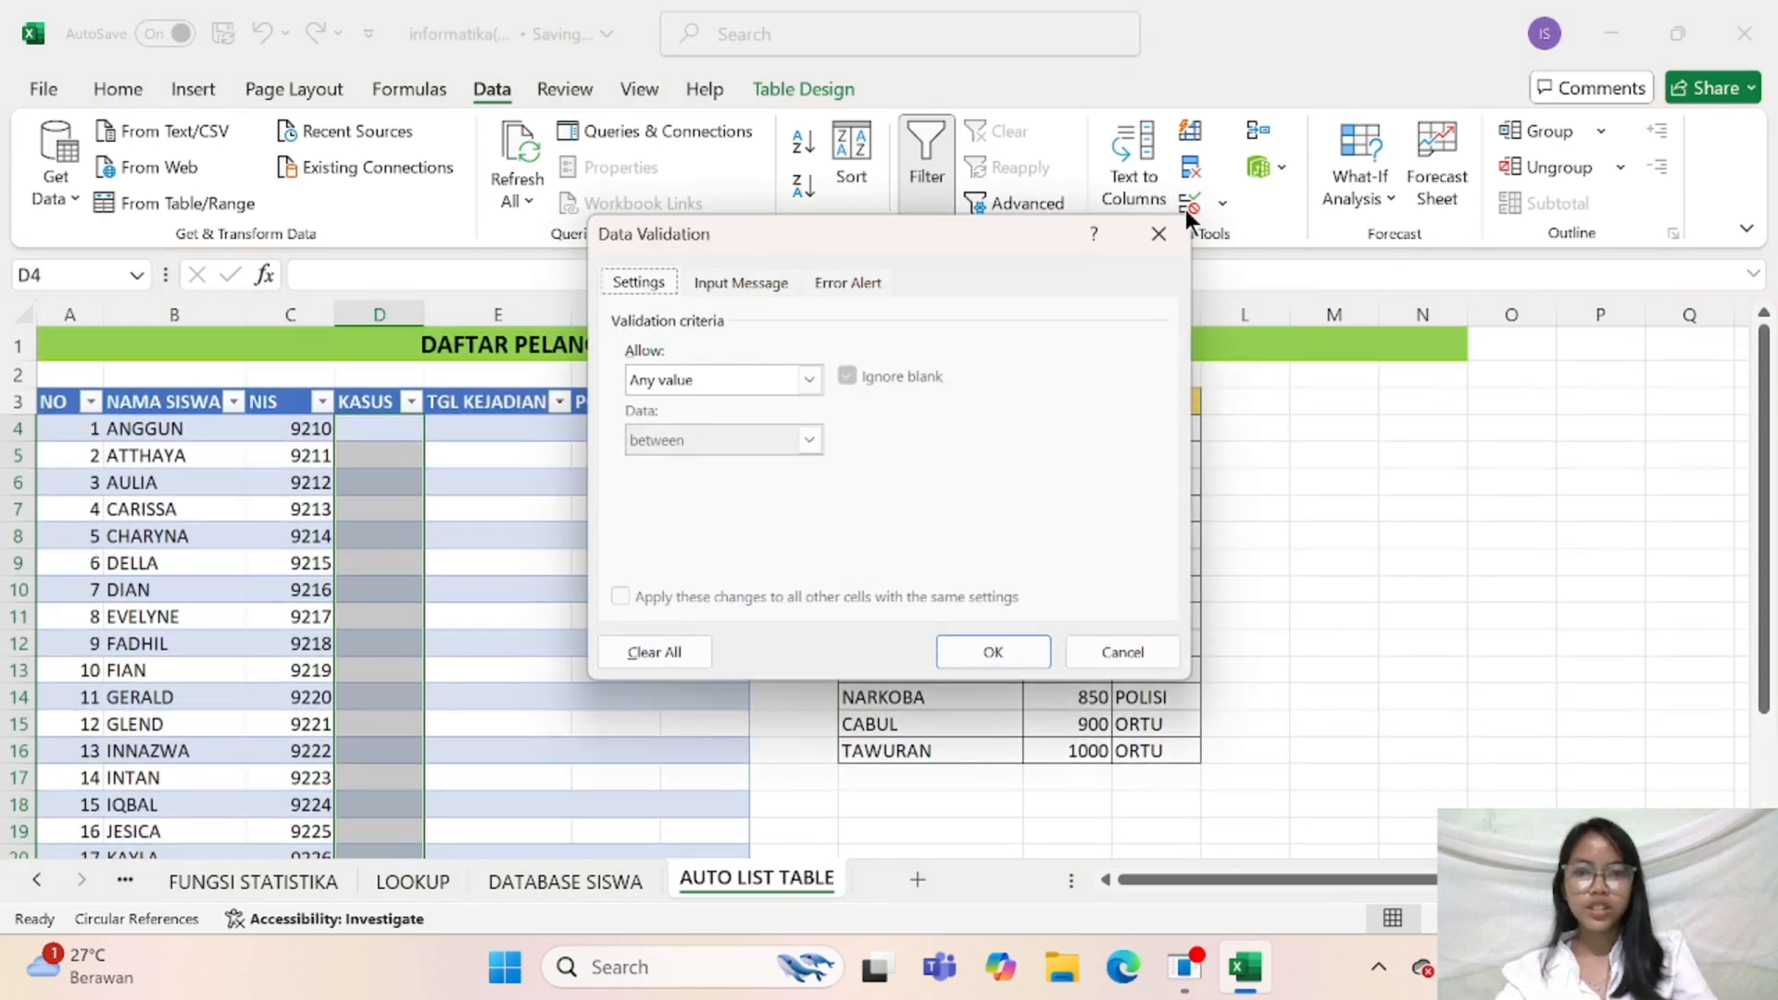
{"action": "left_click", "coordinate": [798, 383]}
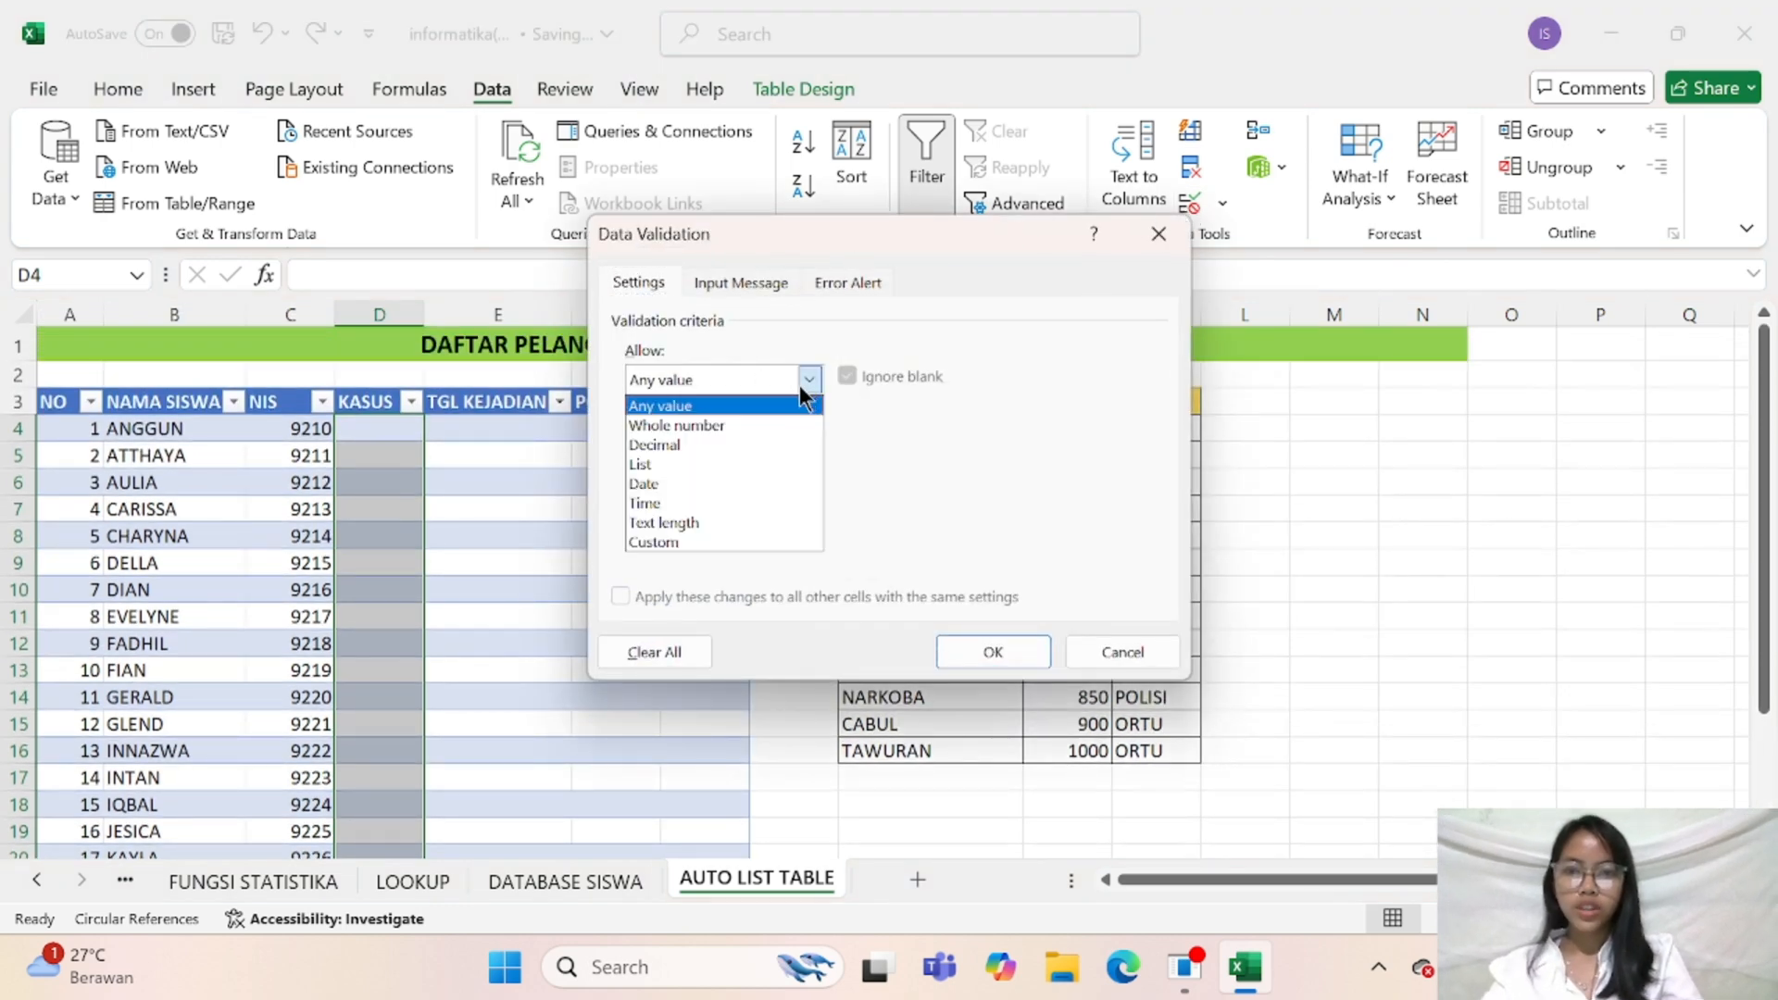
{"action": "left_click", "coordinate": [725, 464]}
{"action": "left_click", "coordinate": [996, 499]}
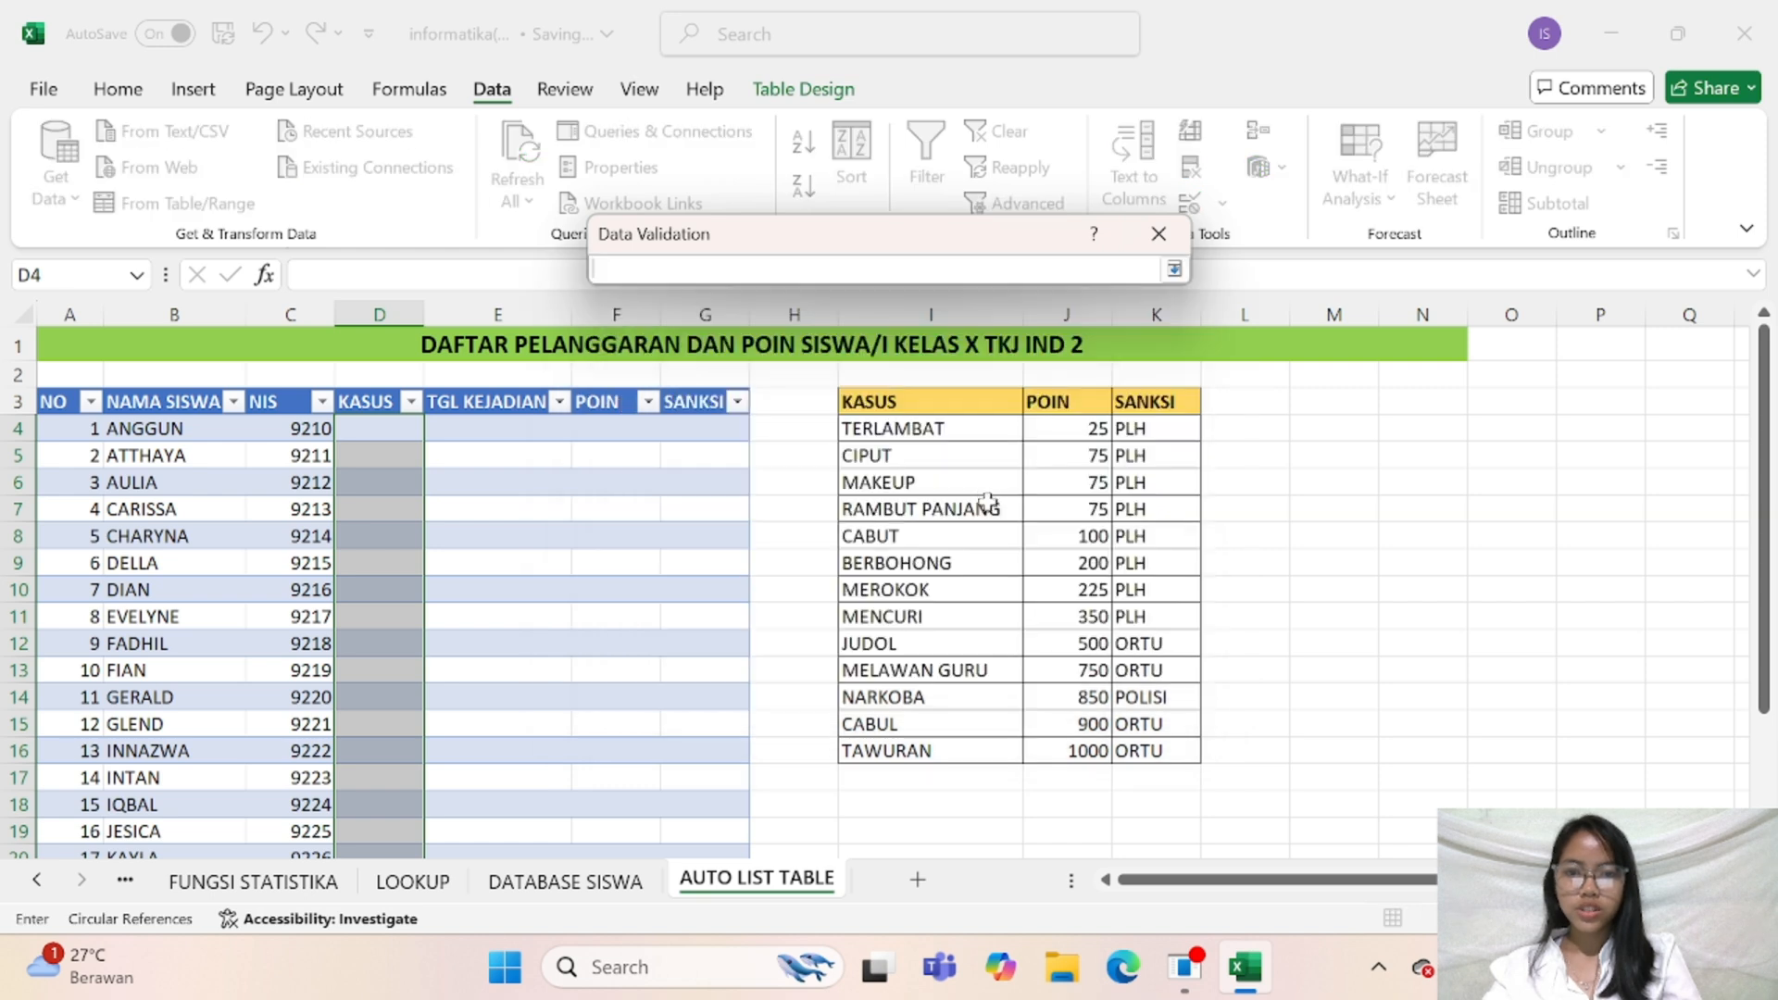
{"action": "left_click_drag", "start_coordinate": [968, 428], "coordinate": [949, 747]}
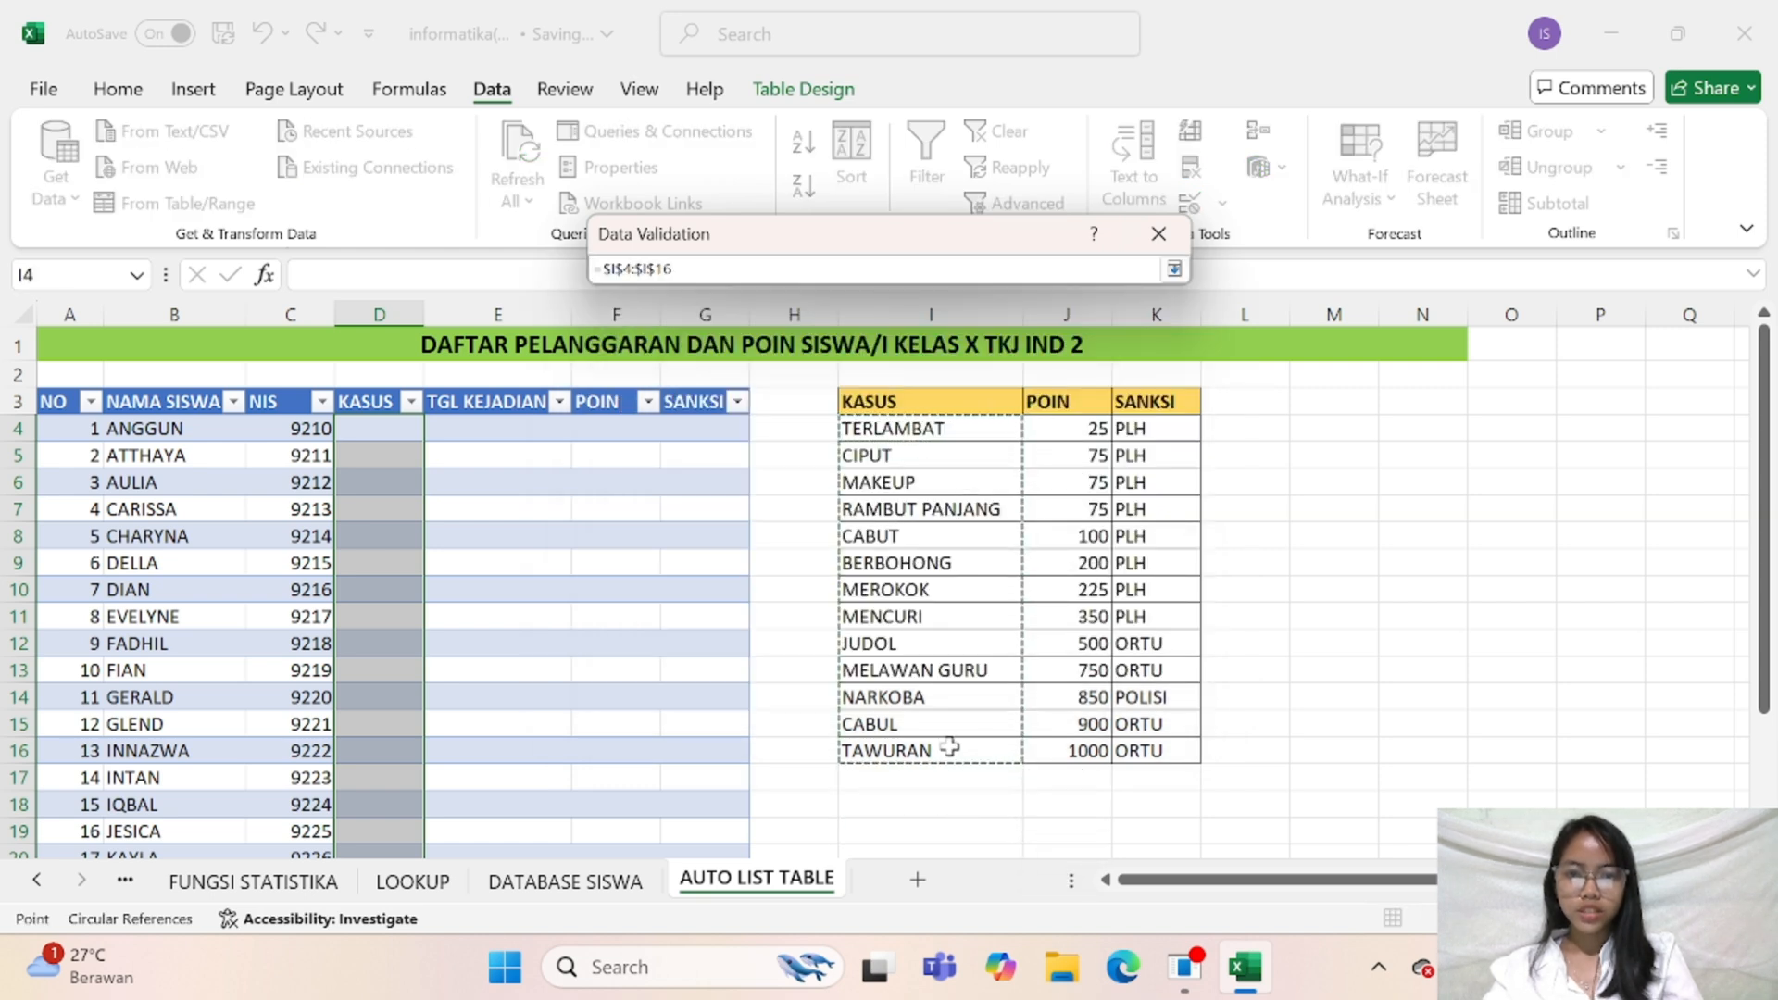
{"action": "left_click", "coordinate": [1173, 269]}
{"action": "left_click", "coordinate": [969, 645]}
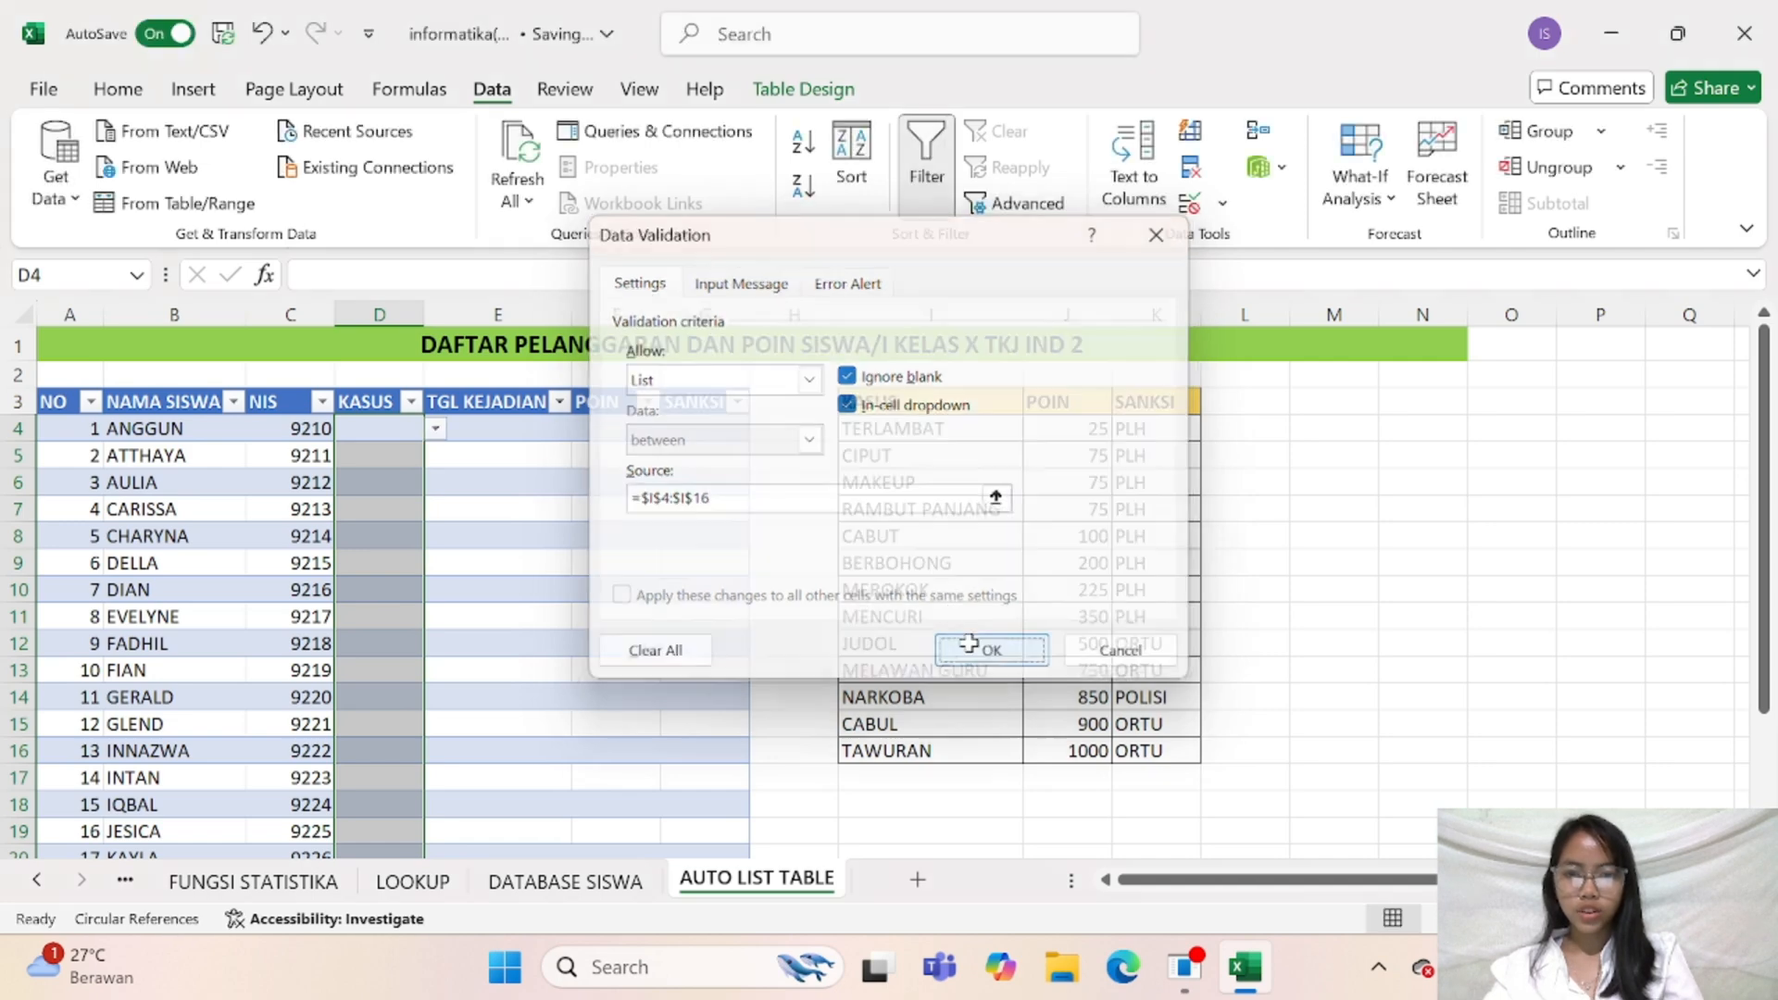
Pick CIPUT as the violation in cell D4 and TERLAMBAT in D5 from the in-cell lists
{"action": "left_click", "coordinate": [384, 429]}
{"action": "left_click", "coordinate": [463, 429]}
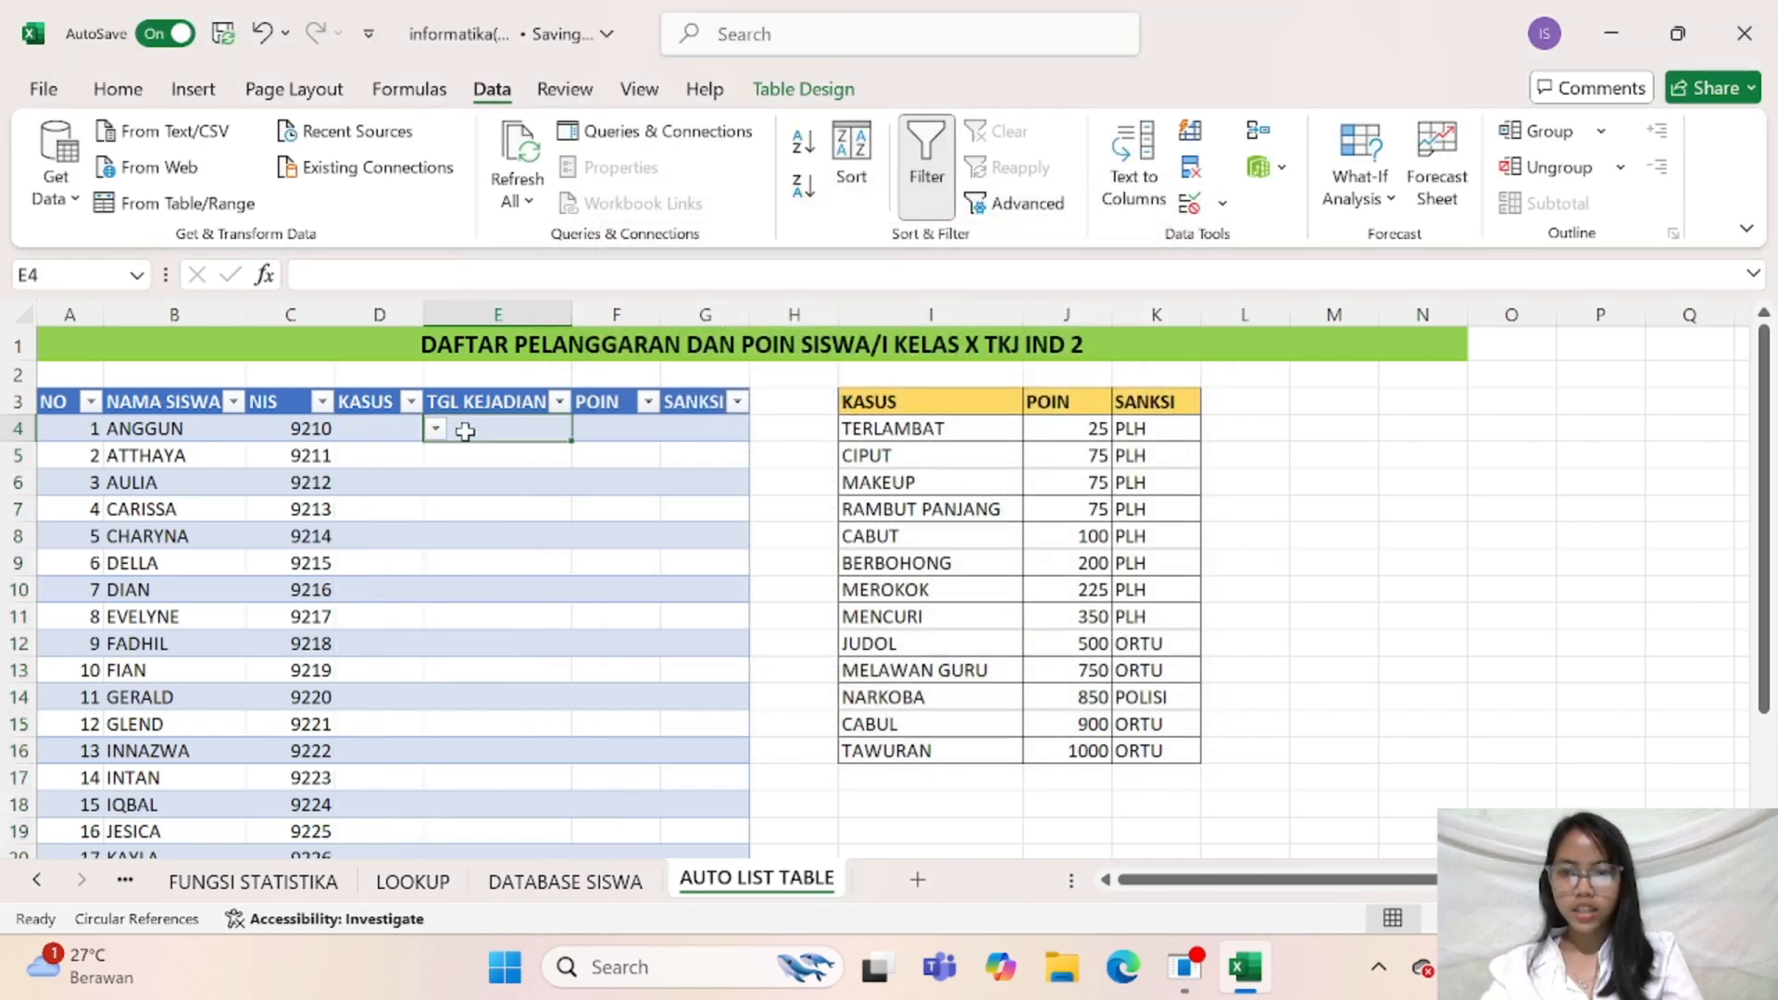
{"action": "left_click", "coordinate": [399, 430]}
{"action": "left_click", "coordinate": [434, 431]}
{"action": "left_click", "coordinate": [410, 468]}
{"action": "left_click", "coordinate": [415, 457]}
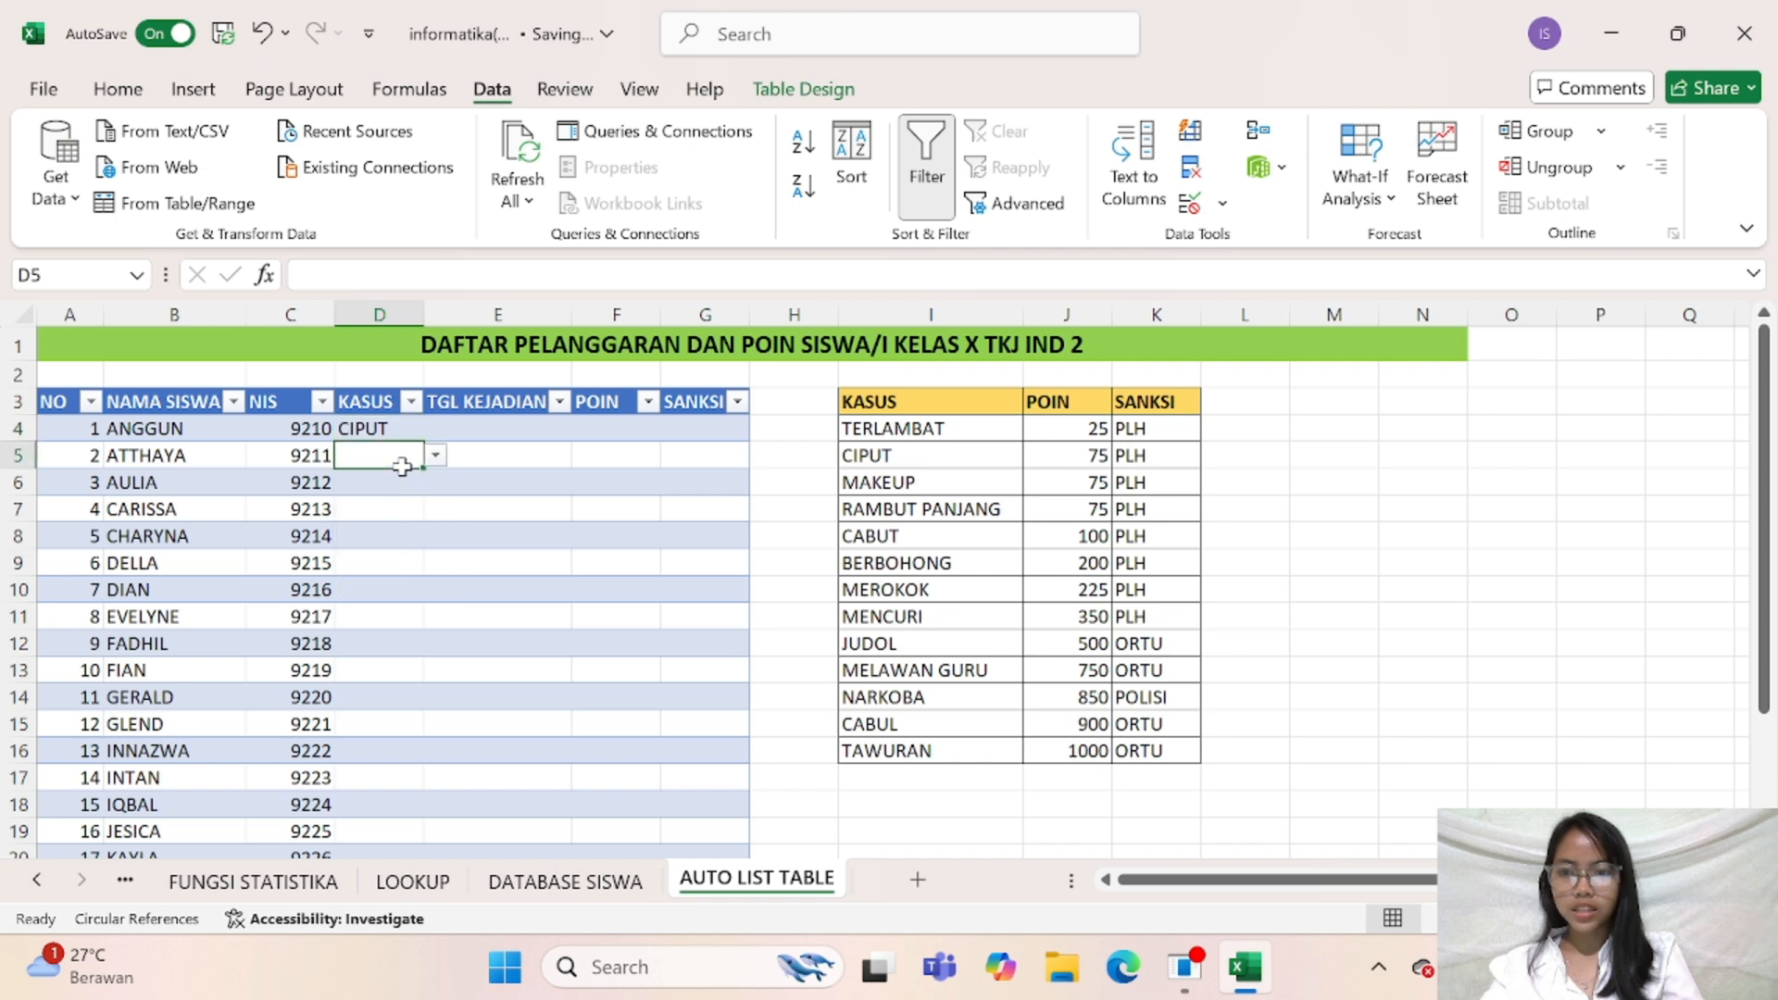
{"action": "left_click", "coordinate": [433, 455]}
{"action": "left_click", "coordinate": [398, 479]}
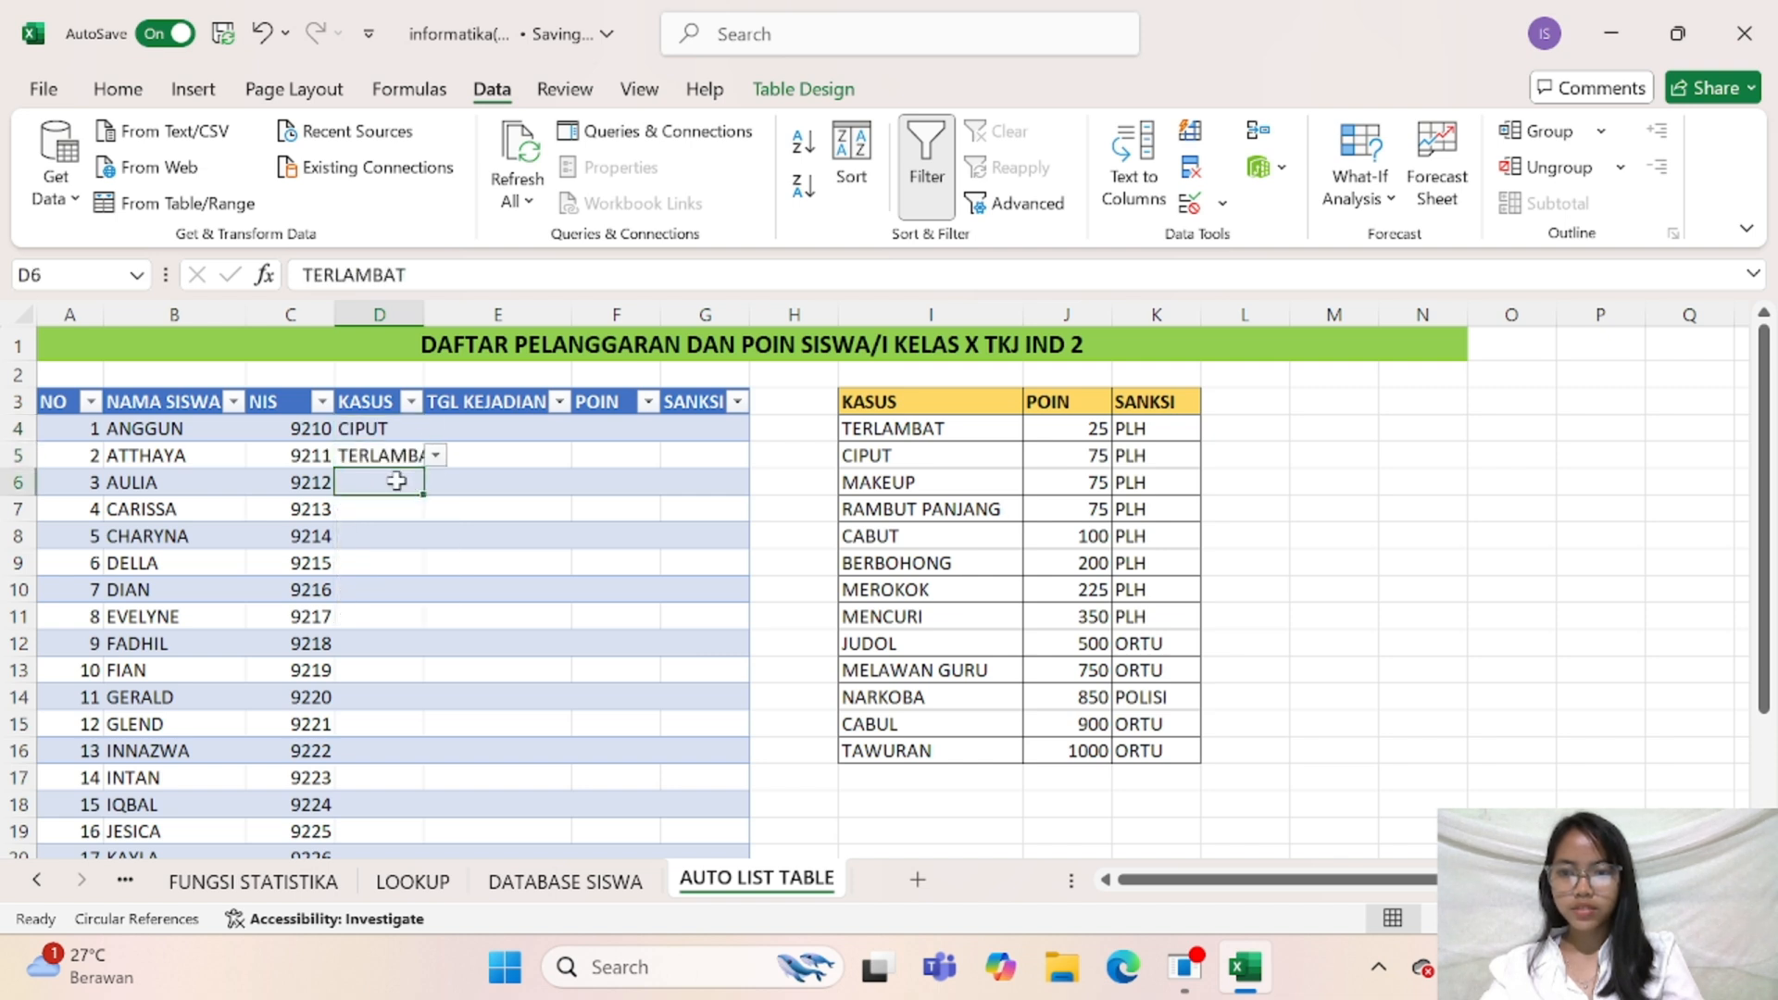
Pick RAMBUT PANJANG as the violation for the third student in cell D6
{"action": "left_click", "coordinate": [397, 482]}
{"action": "left_click", "coordinate": [435, 482]}
{"action": "left_click", "coordinate": [377, 564]}
{"action": "left_click", "coordinate": [399, 509]}
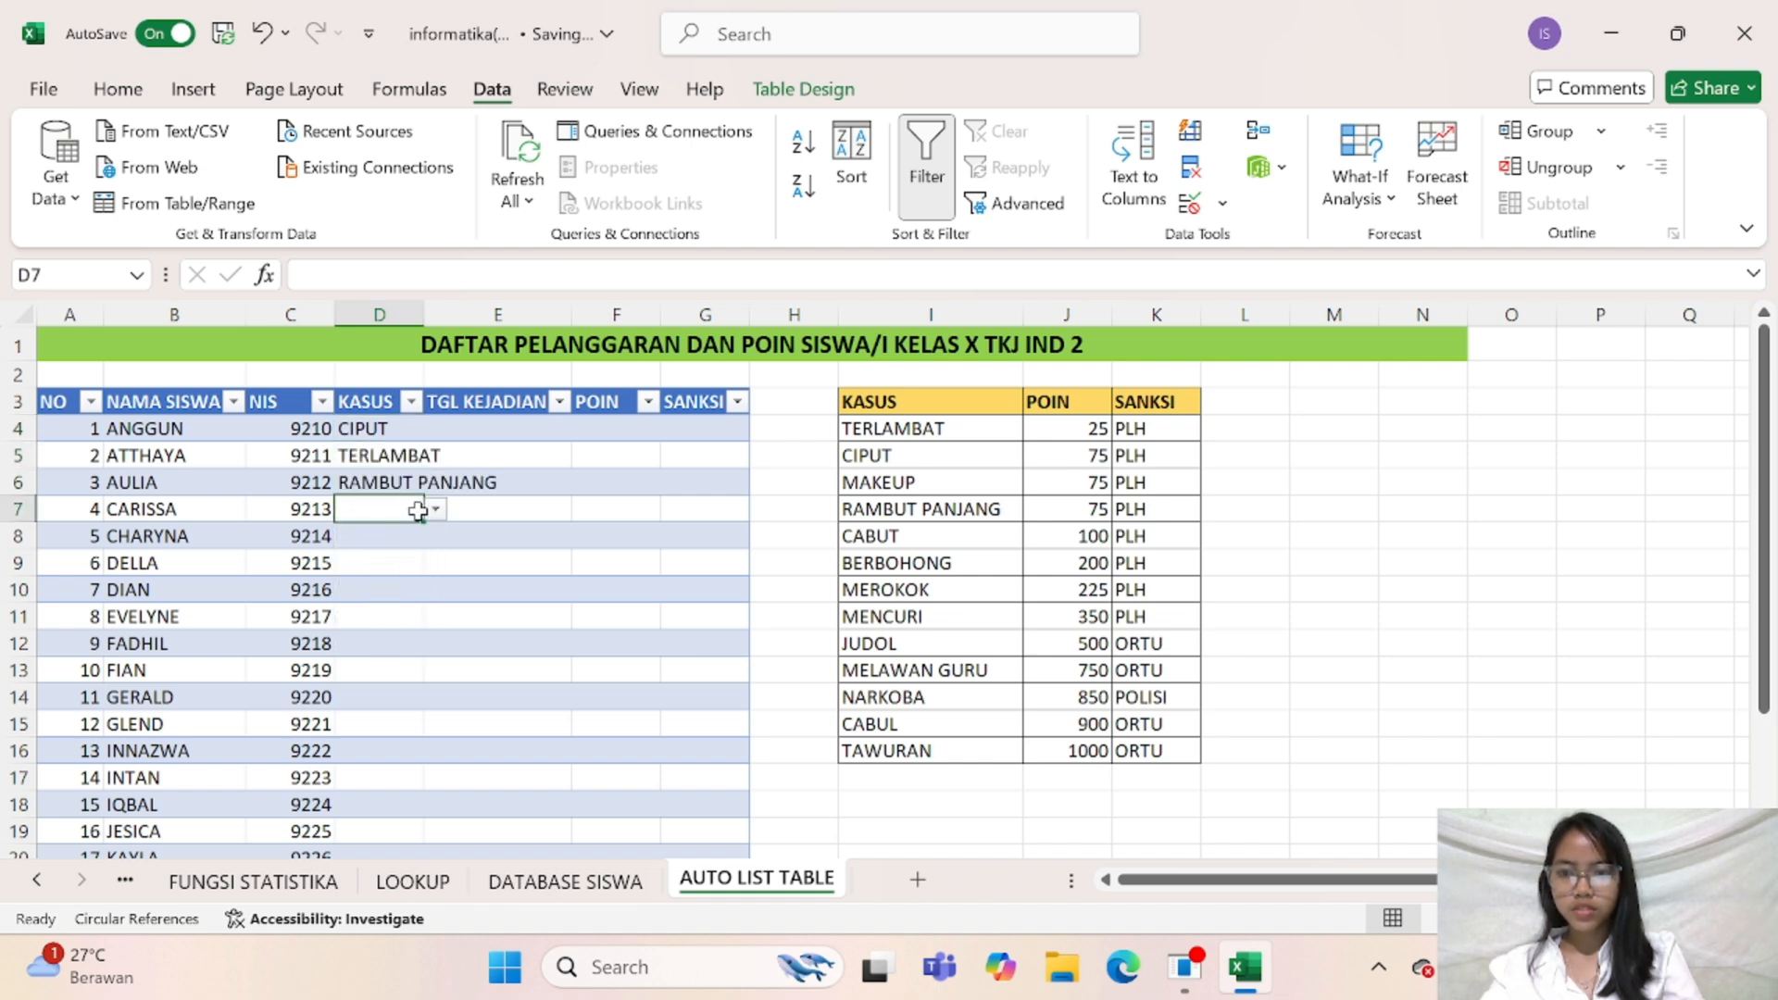
{"action": "left_click", "coordinate": [433, 509]}
{"action": "key", "text": "Escape"}
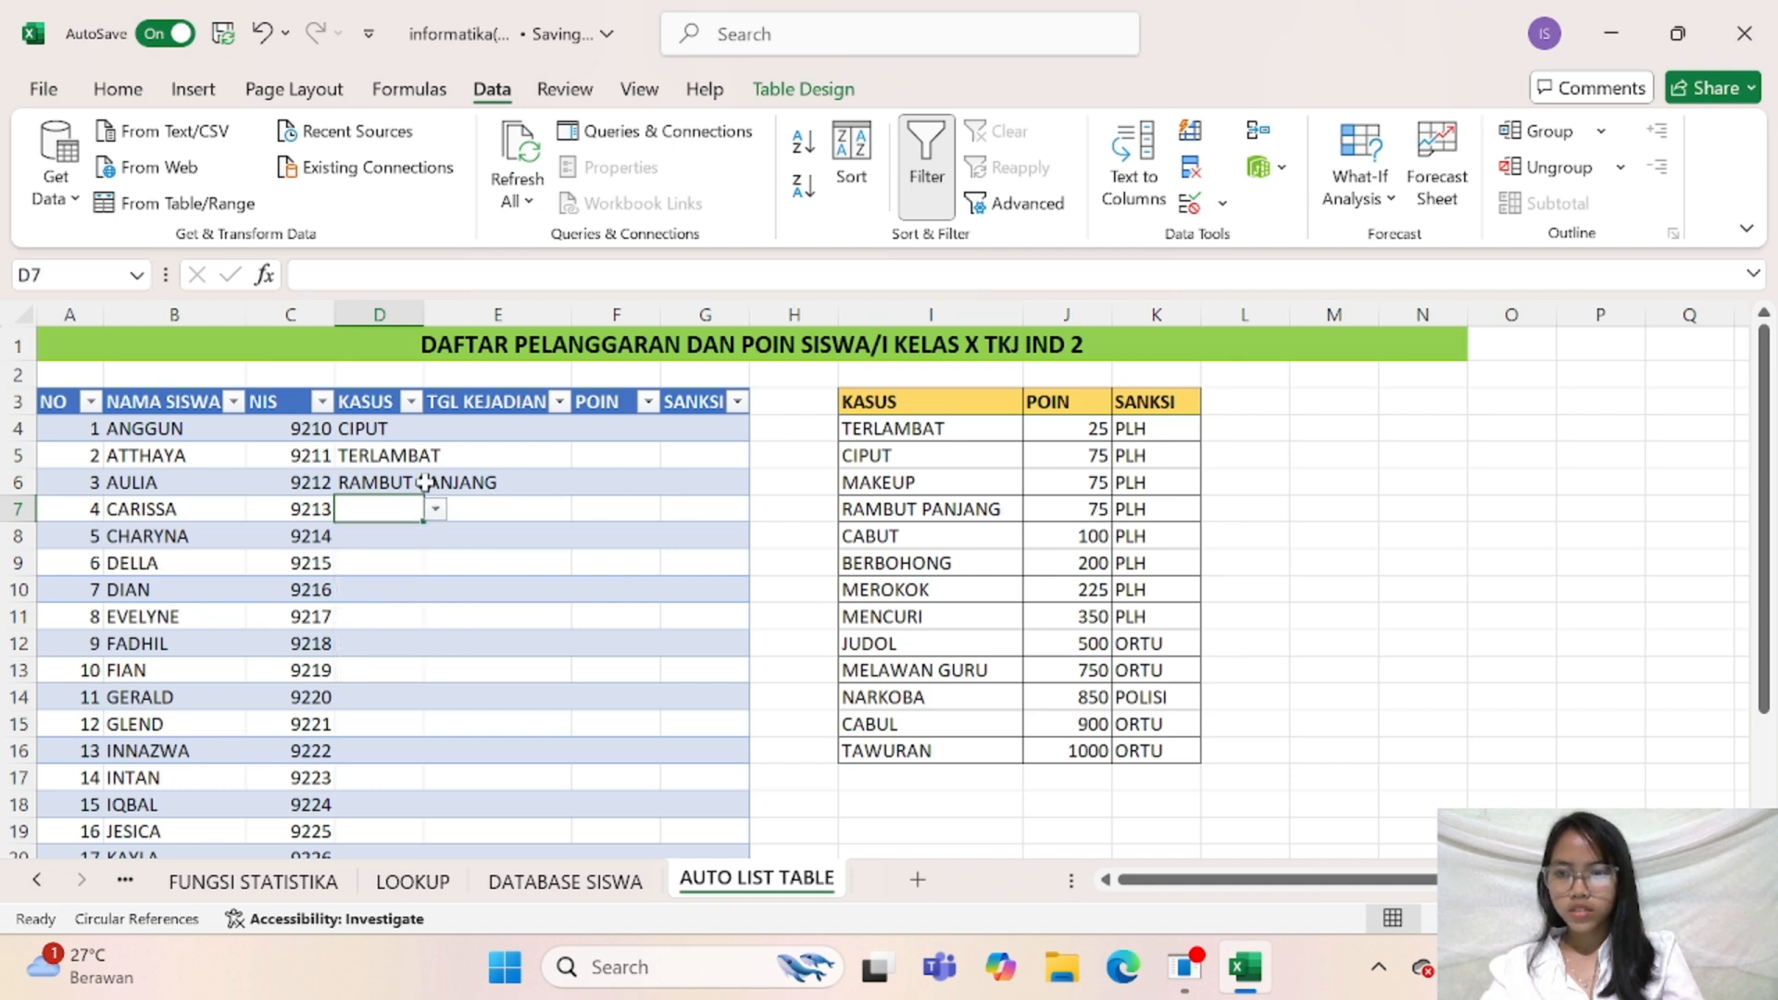
Set the third student's violation in cell D6 to CABUT
{"action": "left_click", "coordinate": [384, 480]}
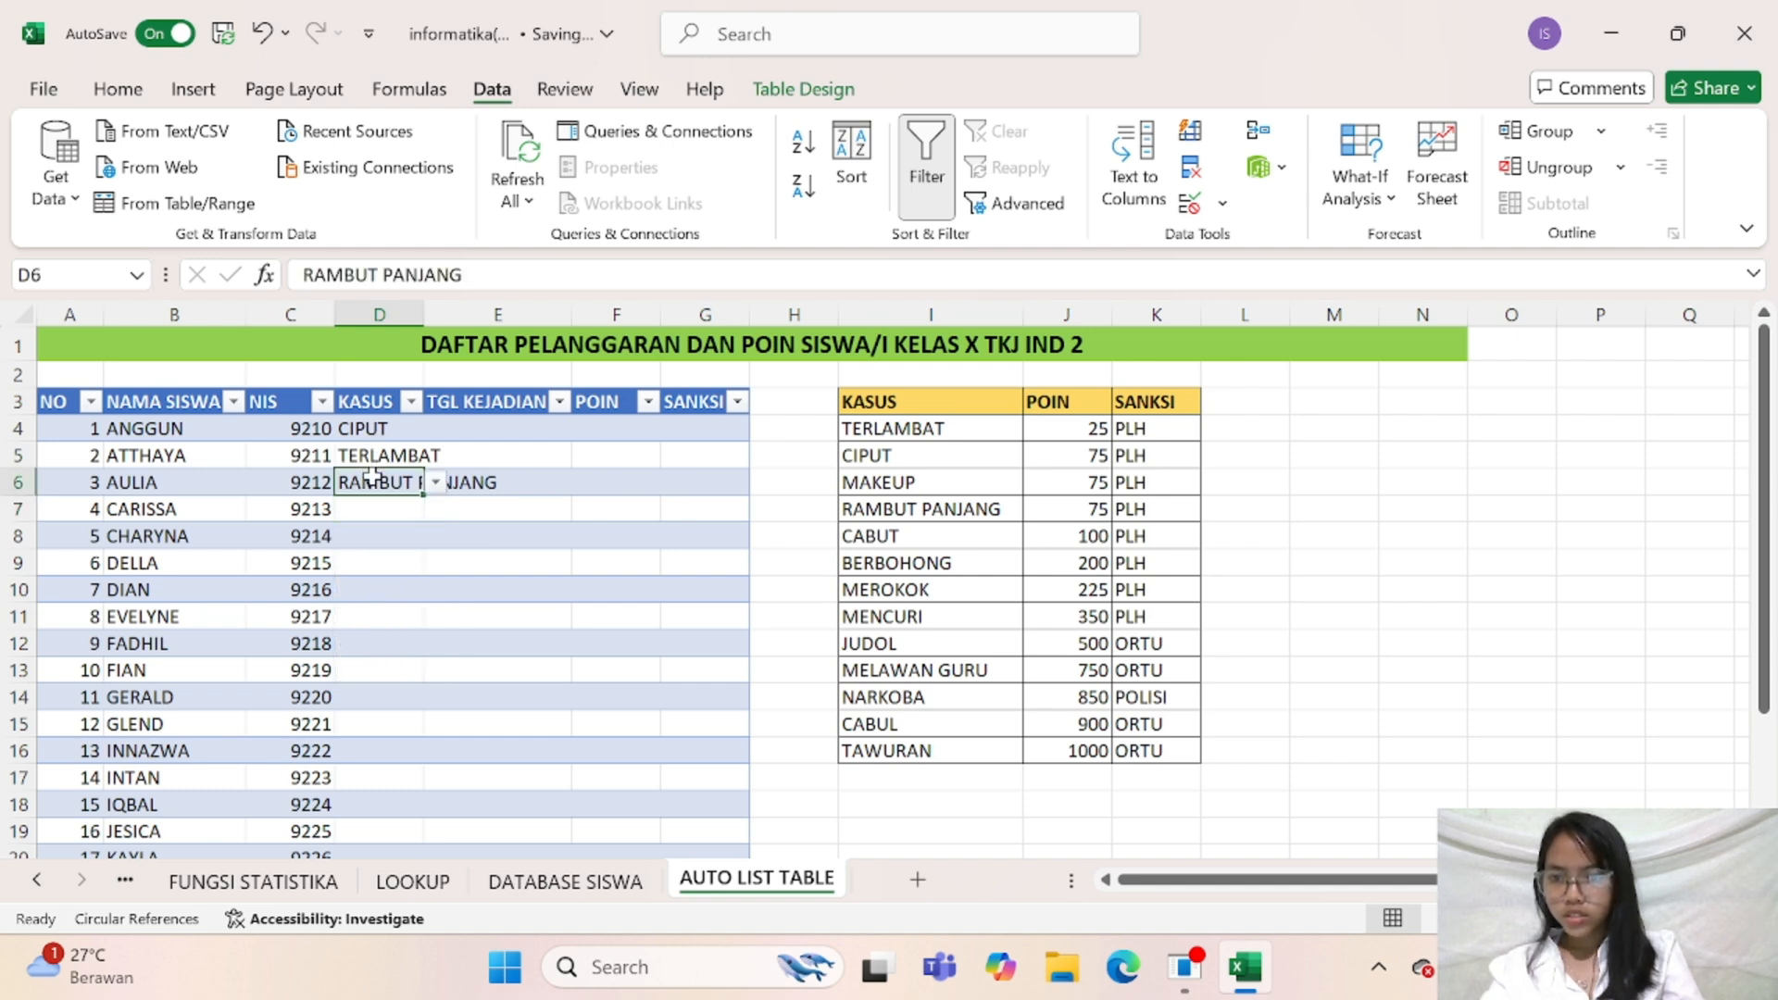
{"action": "left_click", "coordinate": [434, 481]}
{"action": "left_click", "coordinate": [398, 525]}
Pick MAKEUP from the in-cell list as the fourth student's violation in cell D7
{"action": "left_click", "coordinate": [396, 511]}
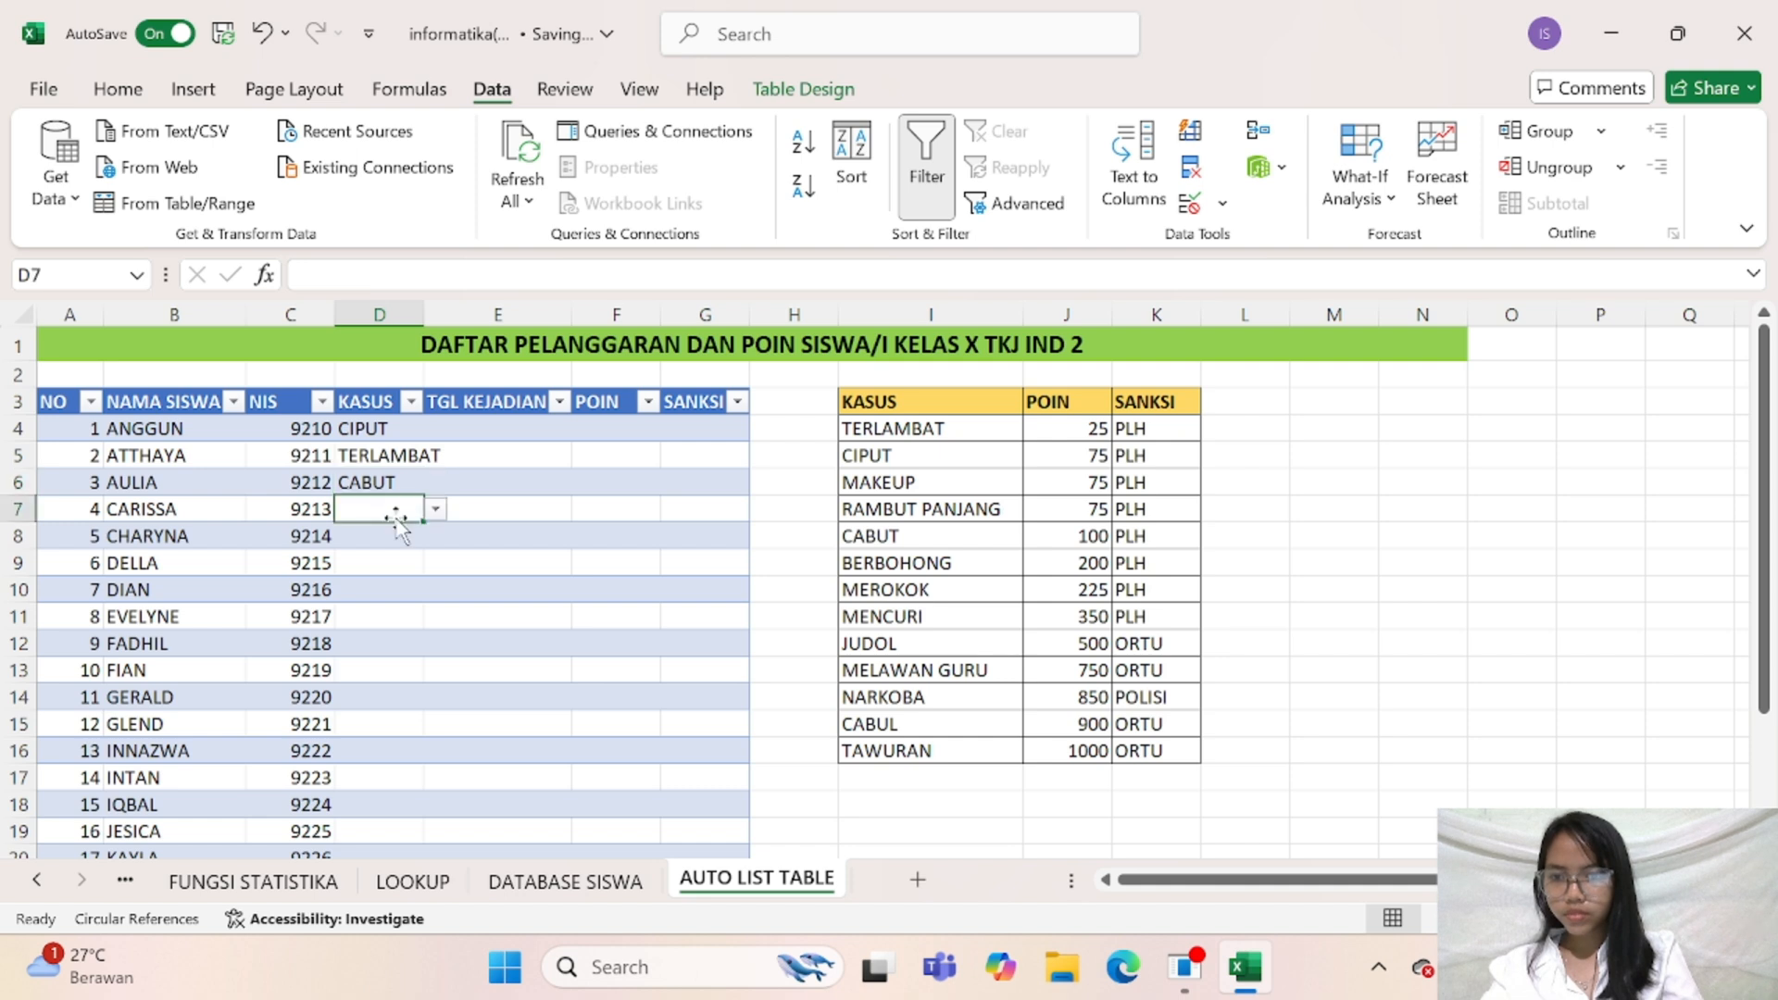
{"action": "left_click", "coordinate": [434, 508]}
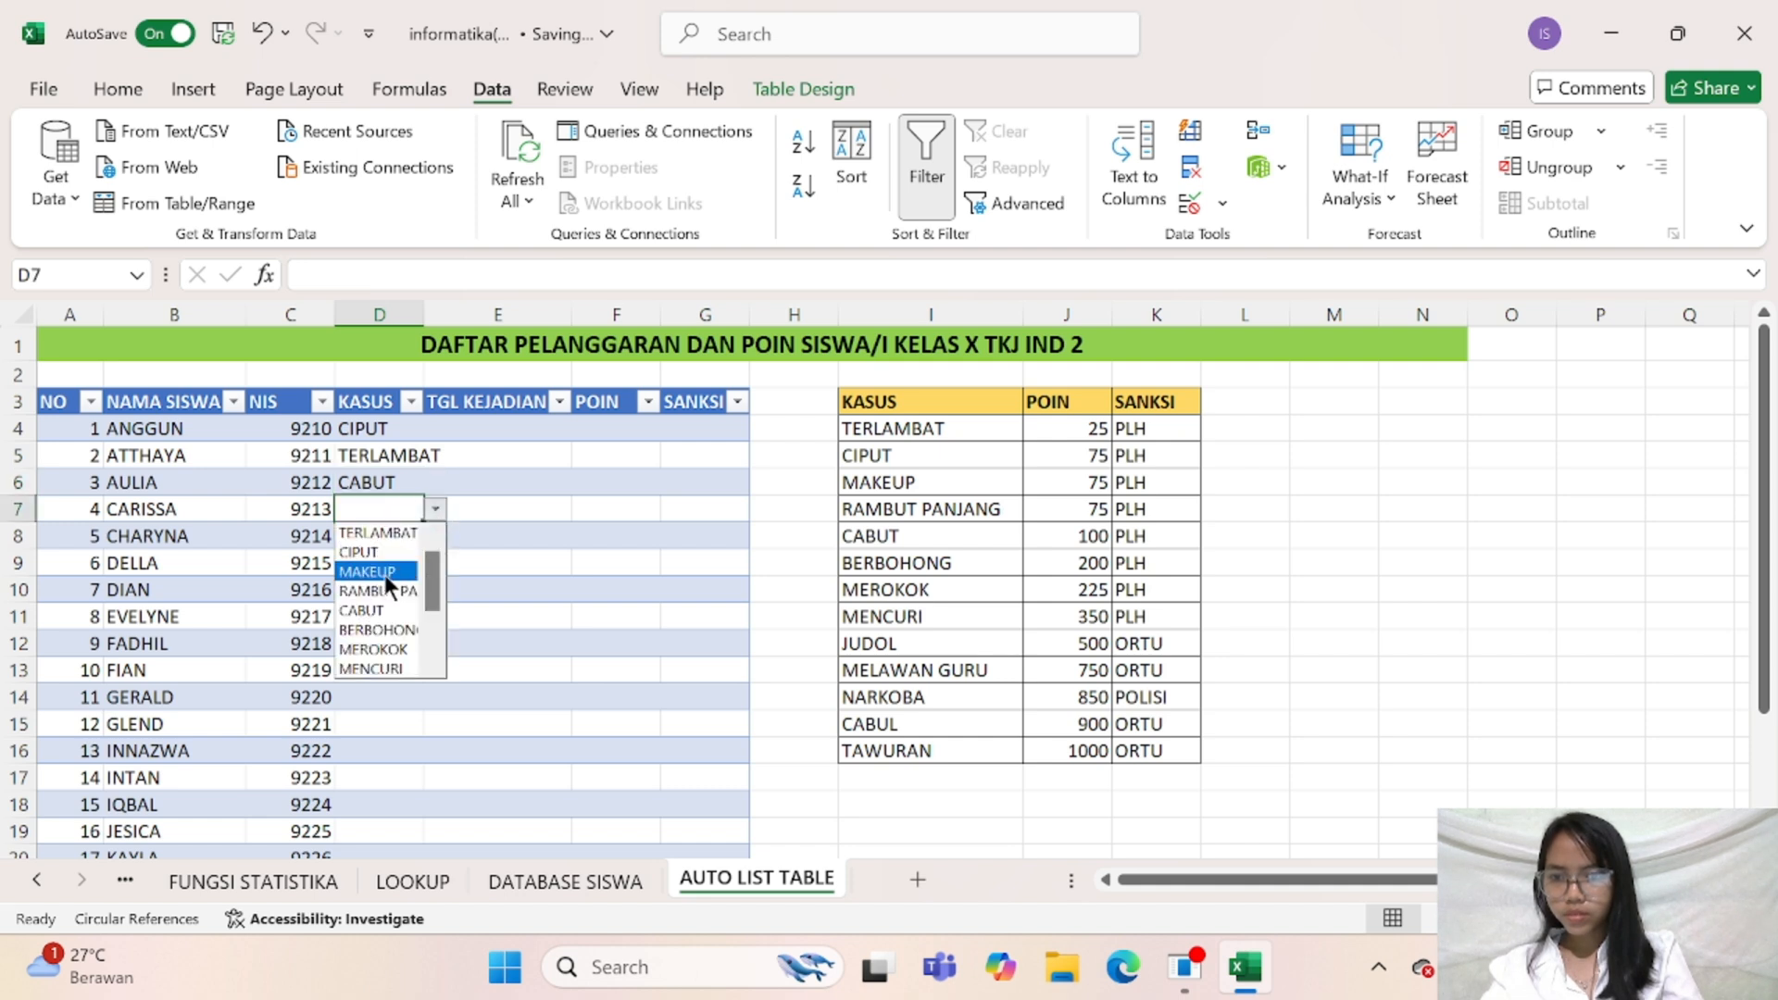
{"action": "left_click", "coordinate": [385, 571]}
Pick RAMBUT PANJANG as the fifth student's violation in cell D8
{"action": "left_click", "coordinate": [394, 536]}
{"action": "left_click", "coordinate": [435, 536]}
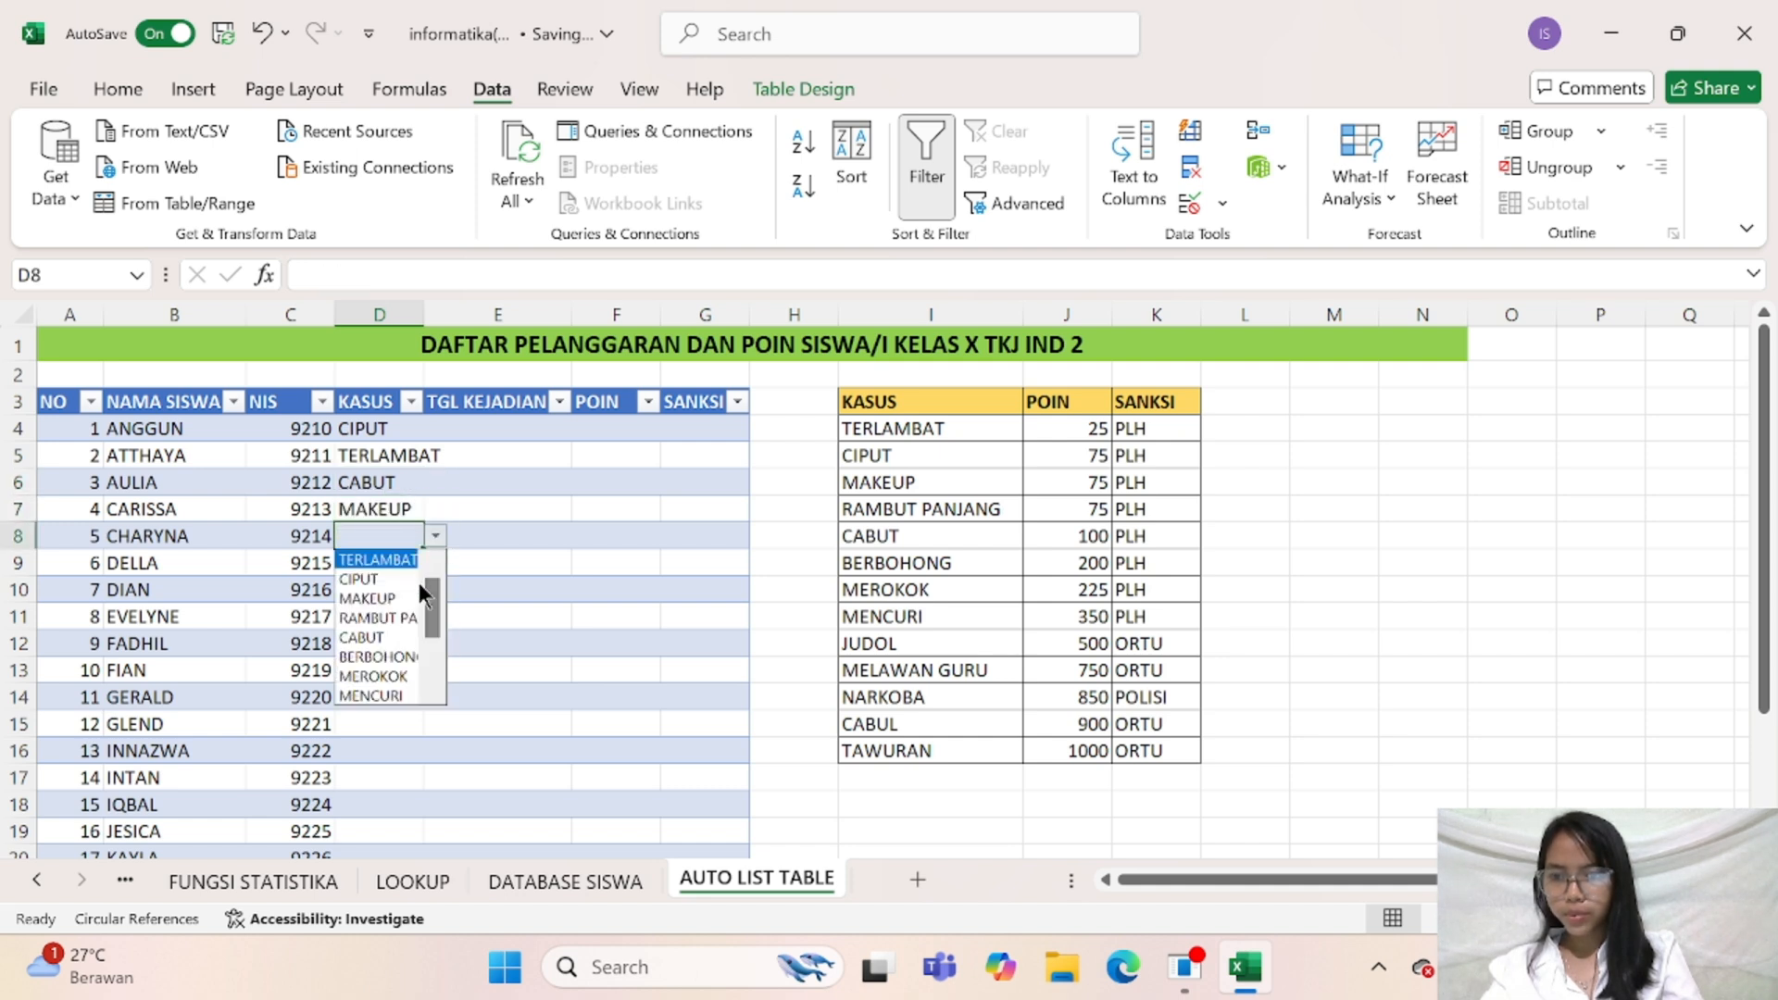
{"action": "left_click", "coordinate": [391, 621]}
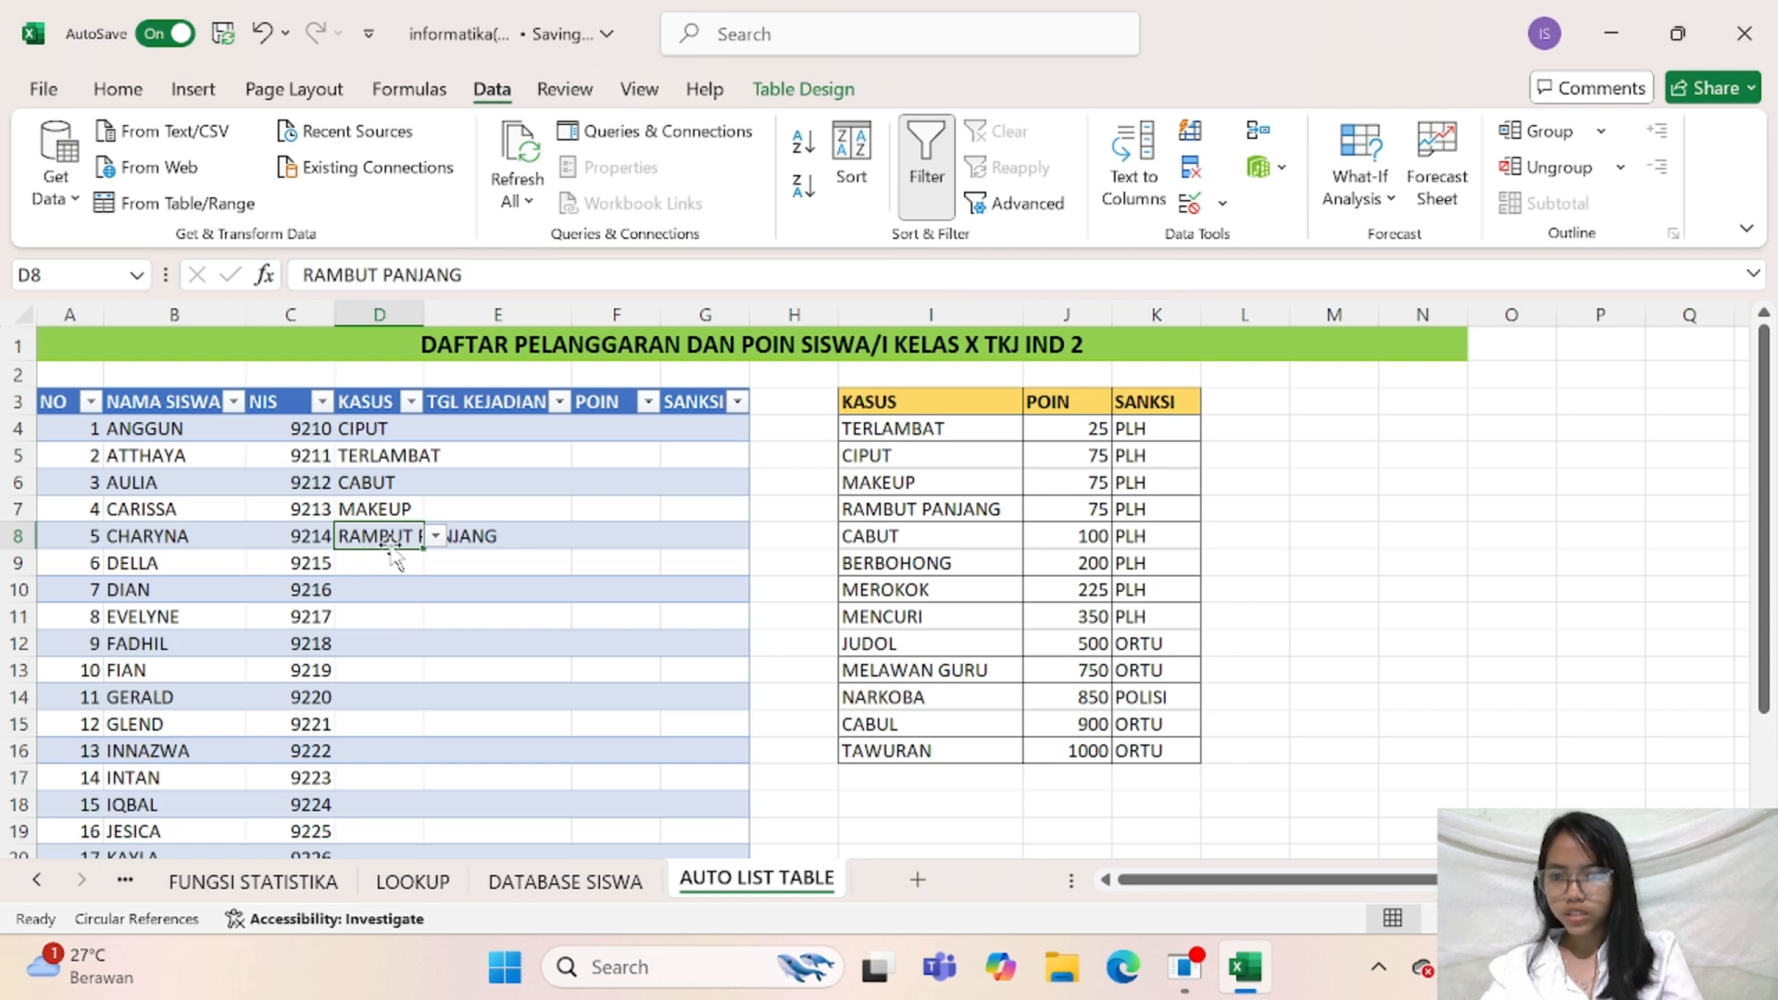
Set the KASUS violation in cell D8 to BERBOHONG and in D9 to MEROKOK
{"action": "left_click", "coordinate": [435, 535]}
{"action": "left_click", "coordinate": [398, 600]}
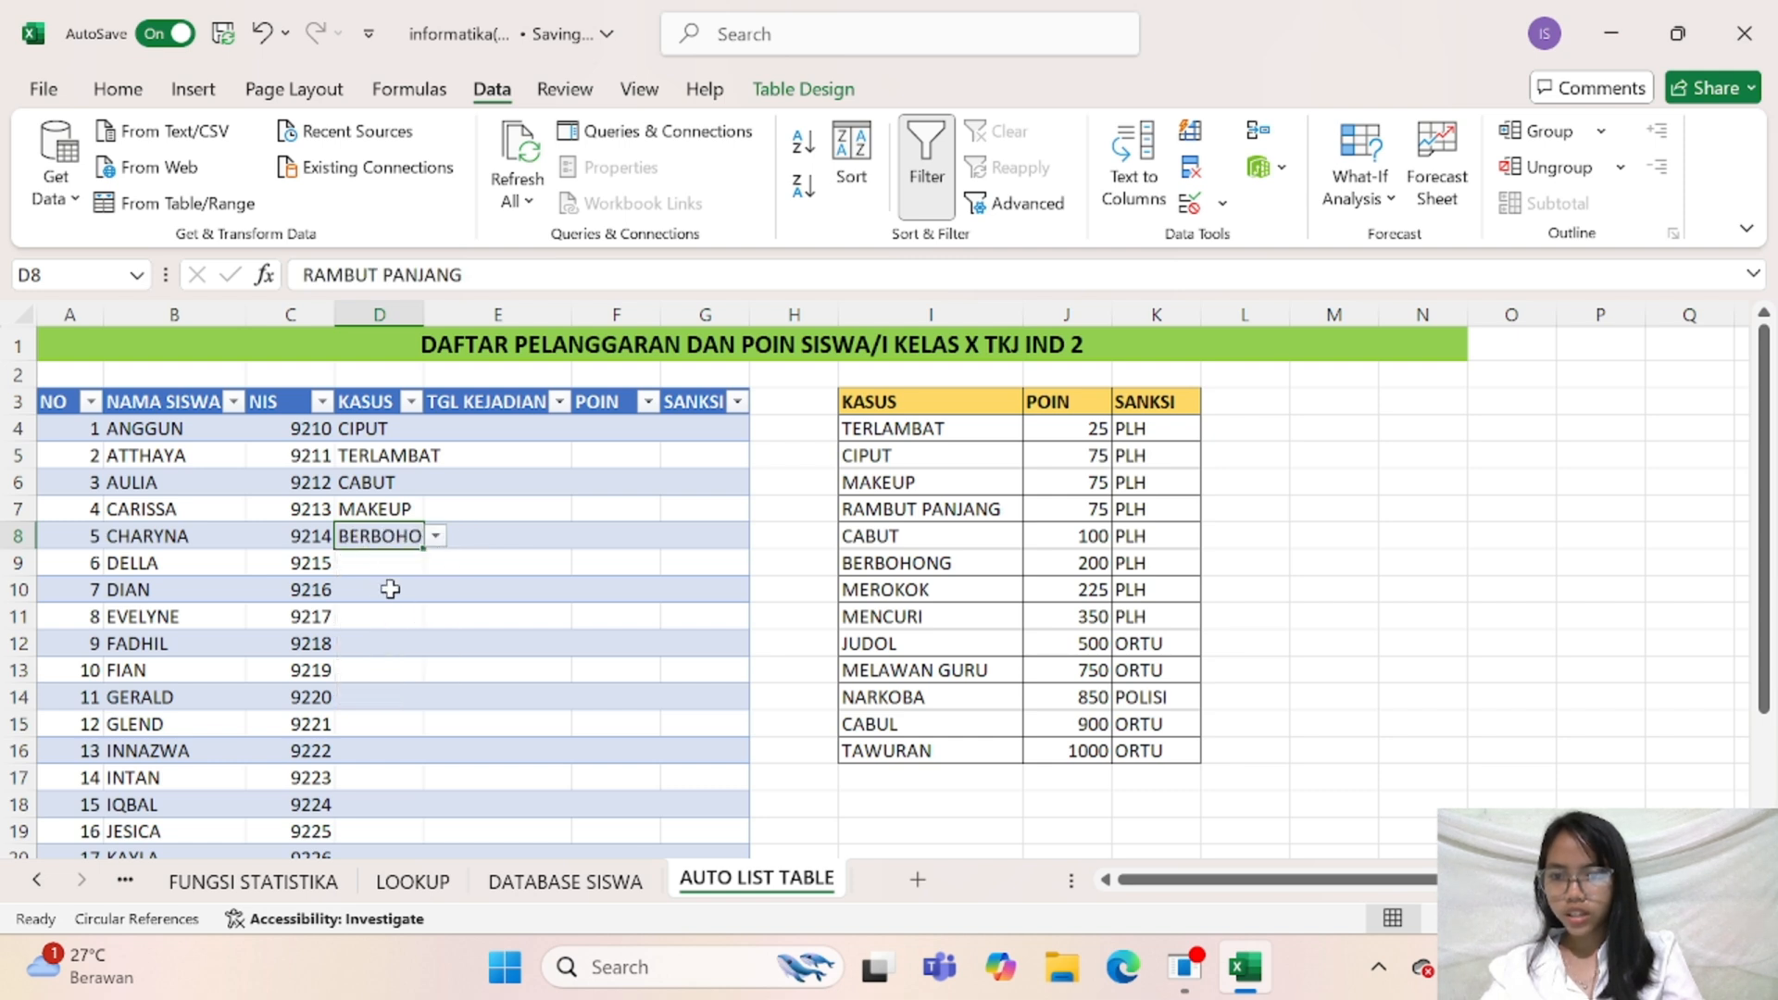
{"action": "left_click", "coordinate": [381, 561]}
{"action": "left_click", "coordinate": [435, 562]}
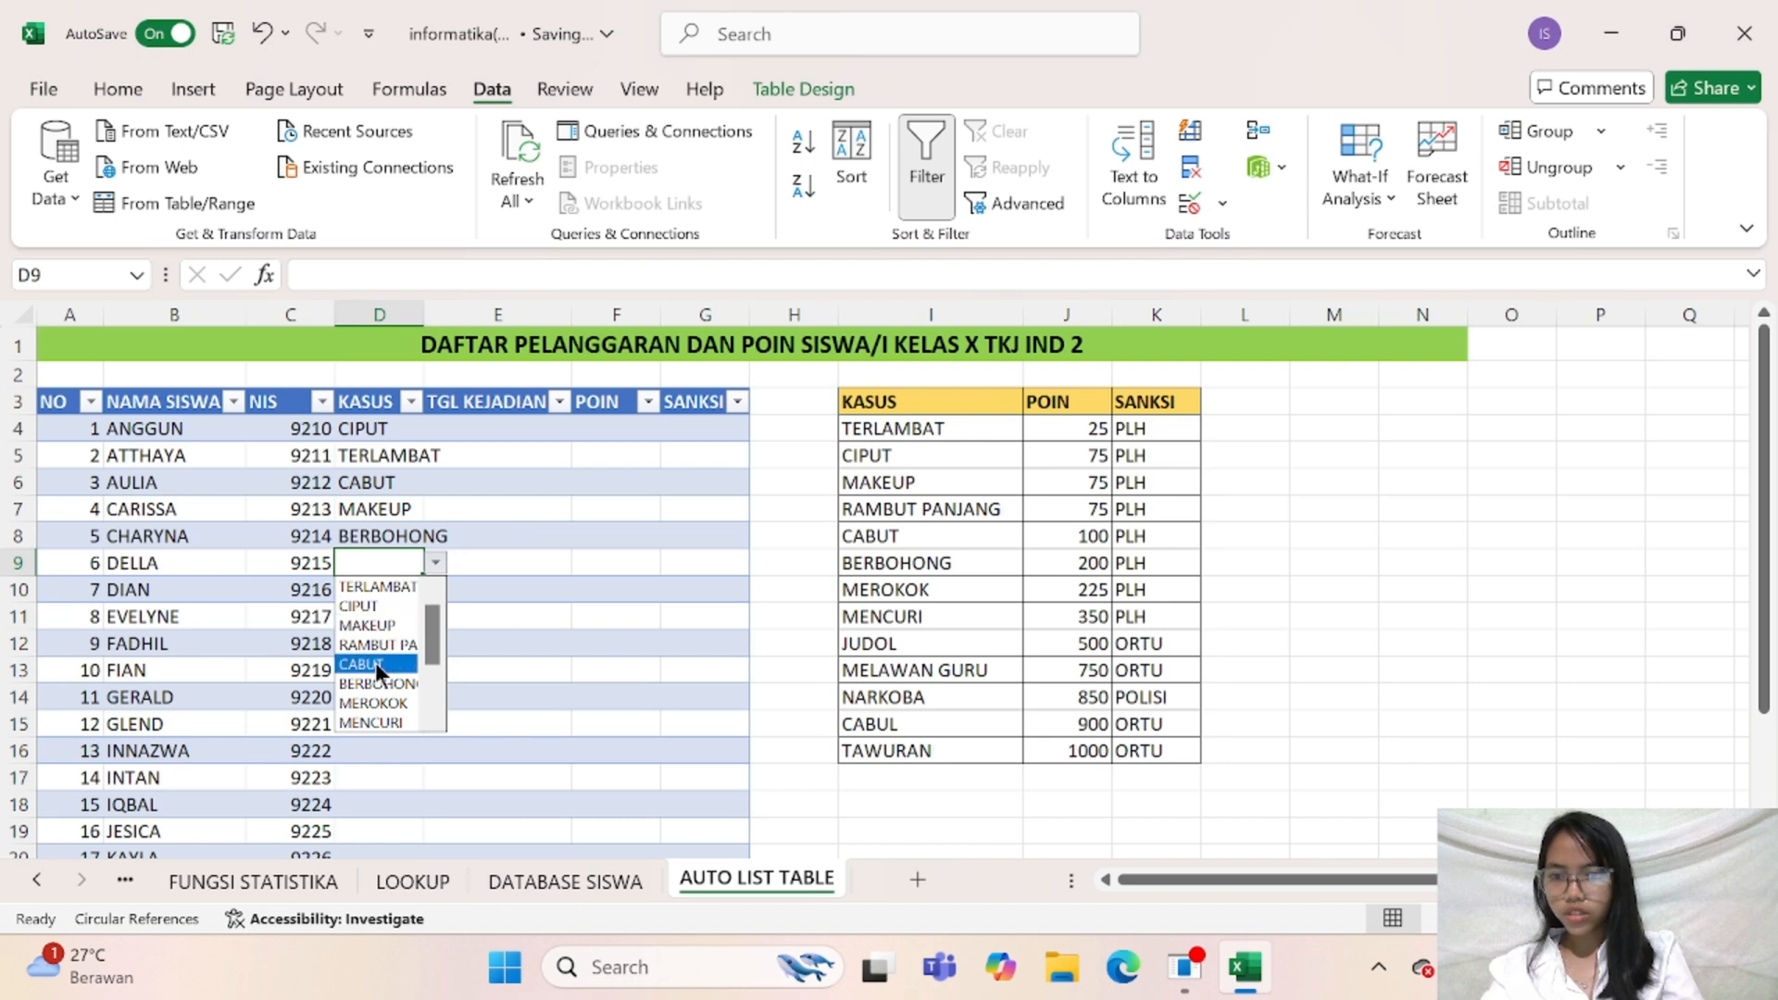
{"action": "left_click", "coordinate": [370, 701]}
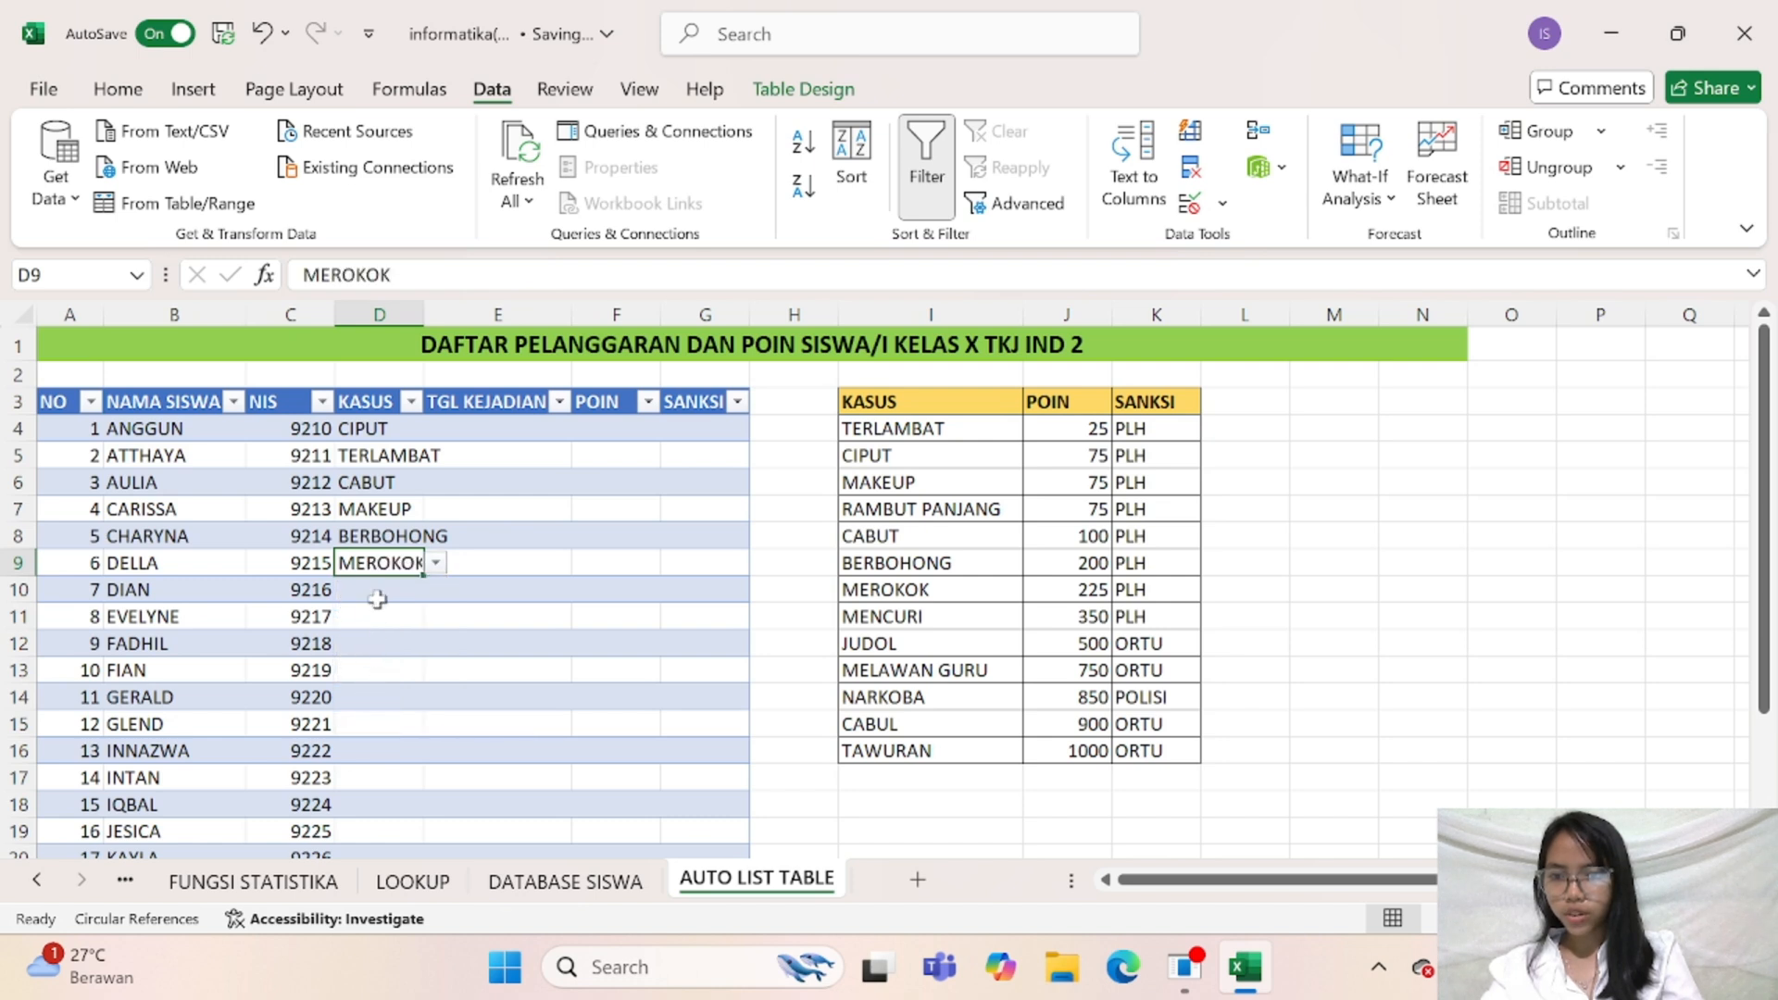
Choose MENCURI as the KASUS violation in cell D10 and CABUL in D11
{"action": "left_click", "coordinate": [424, 591]}
{"action": "left_click", "coordinate": [434, 589]}
{"action": "left_click", "coordinate": [388, 746]}
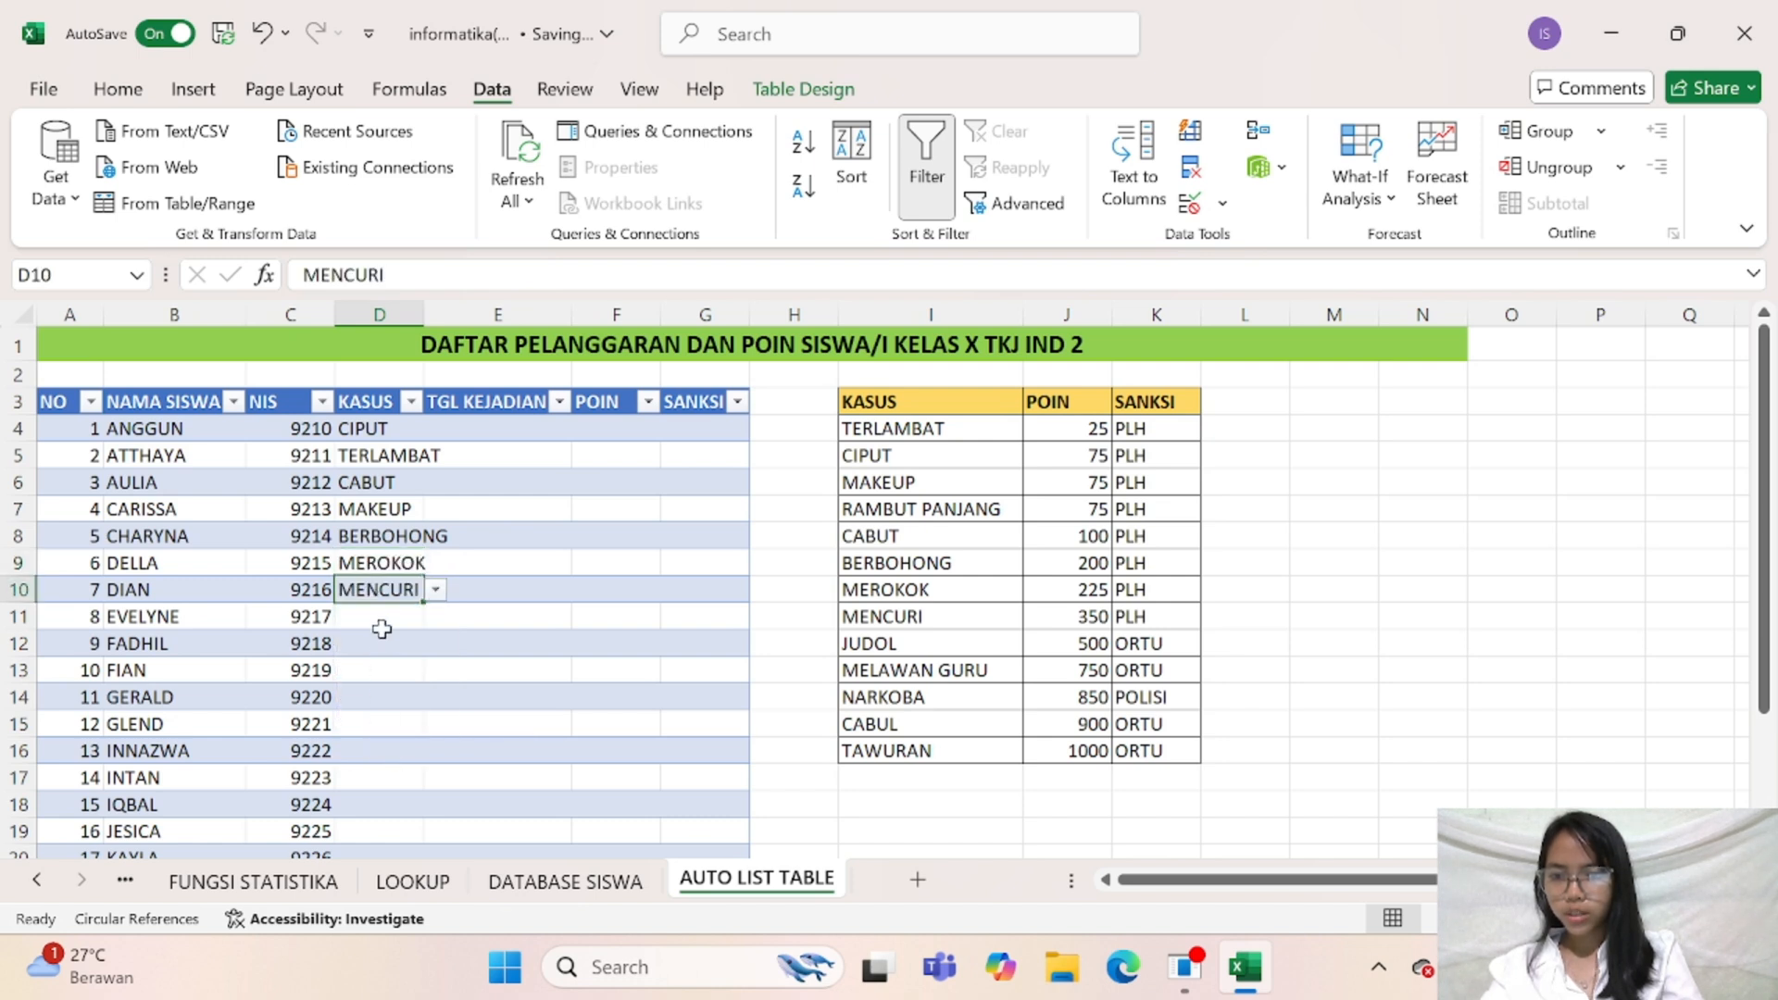
{"action": "left_click", "coordinate": [398, 616]}
{"action": "left_click", "coordinate": [433, 616]}
{"action": "left_click_drag", "start_coordinate": [430, 681], "coordinate": [381, 739]}
{"action": "left_click", "coordinate": [381, 739]}
Pick MAKEUP as the ninth student's violation in cell D12
{"action": "left_click", "coordinate": [375, 648]}
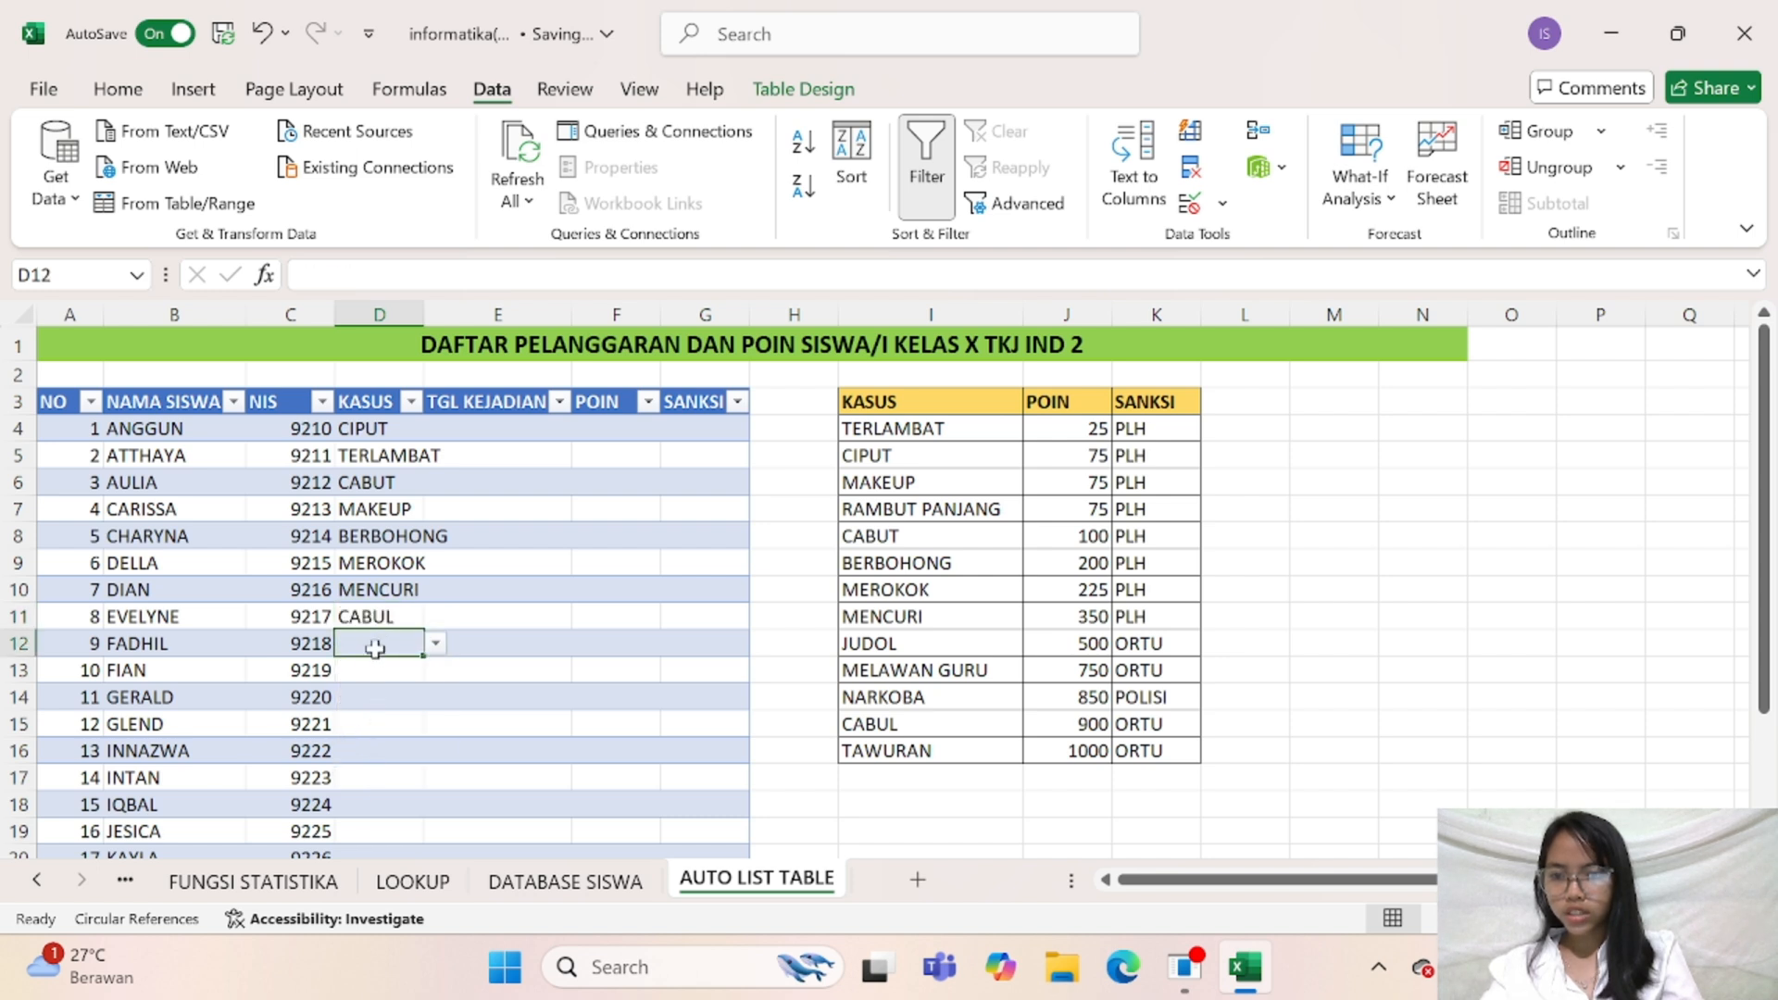
{"action": "left_click", "coordinate": [435, 642]}
{"action": "left_click", "coordinate": [386, 710]}
Set the ninth student's violation in cell D12 to JUDOL
{"action": "left_click", "coordinate": [382, 673]}
{"action": "left_click", "coordinate": [419, 643]}
{"action": "key", "text": "Right"}
{"action": "key", "text": "Right"}
{"action": "key", "text": "Right"}
{"action": "key", "text": "Right"}
{"action": "left_click", "coordinate": [421, 641]}
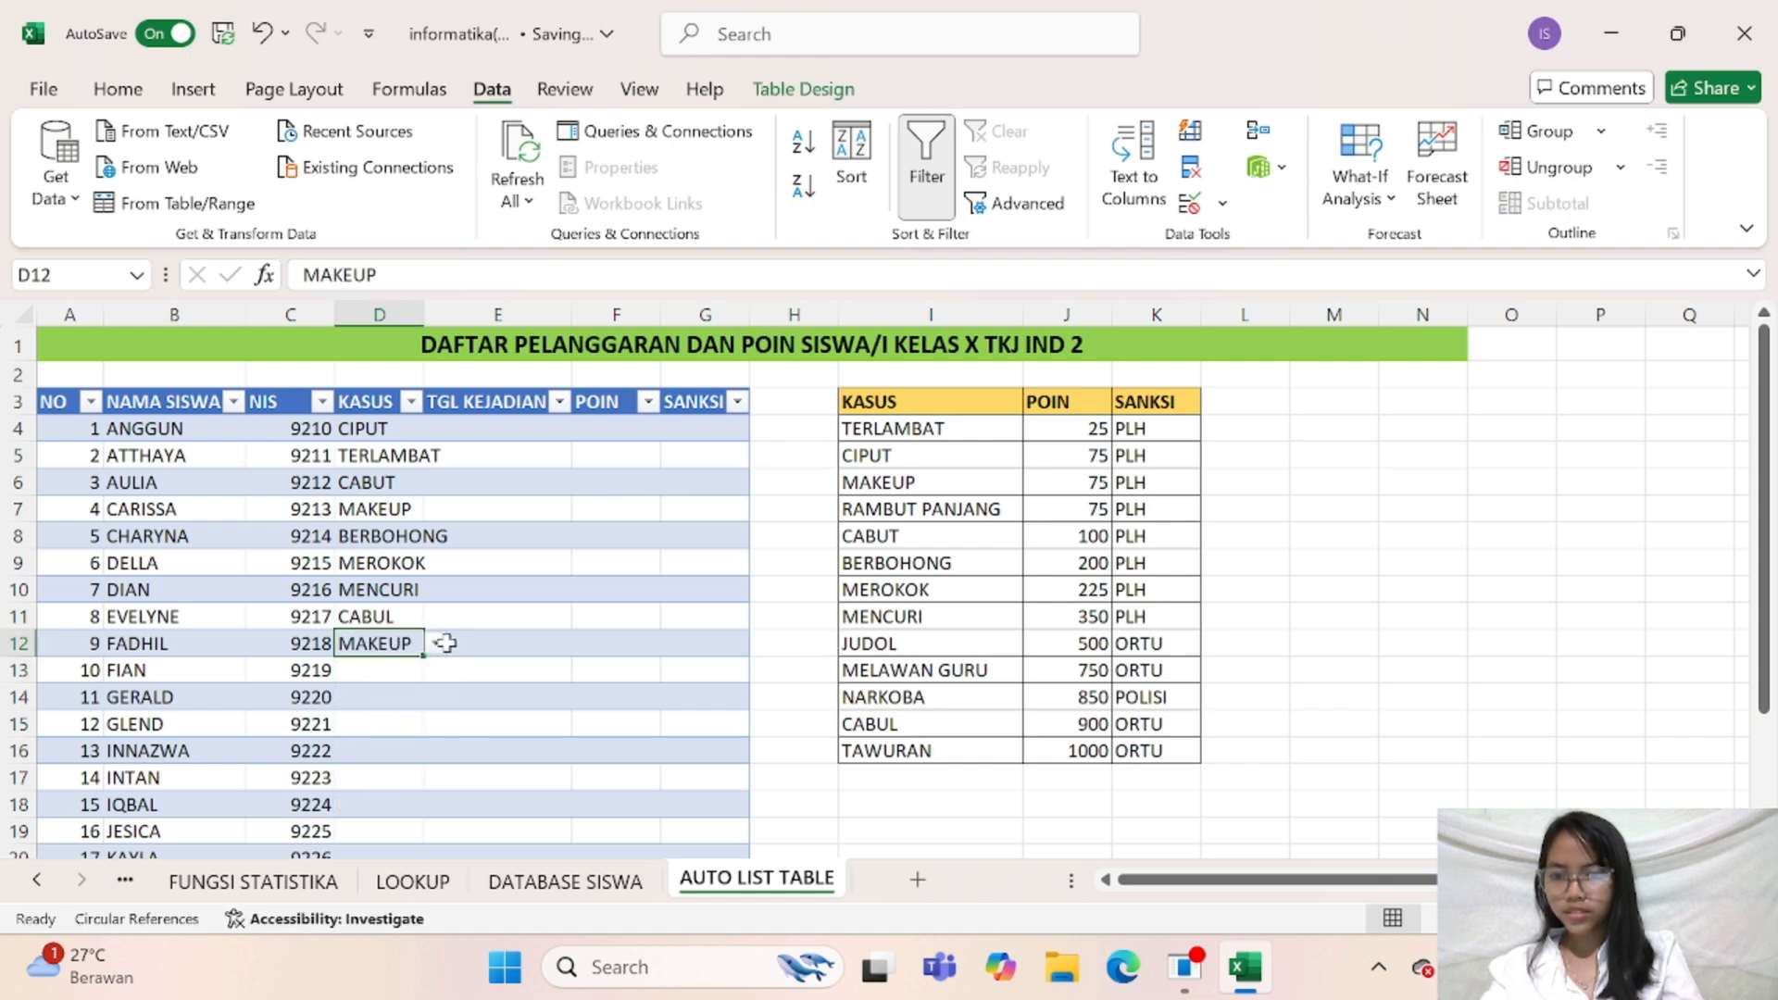
{"action": "left_click", "coordinate": [429, 648]}
{"action": "left_click", "coordinate": [422, 643]}
{"action": "left_click", "coordinate": [431, 642]}
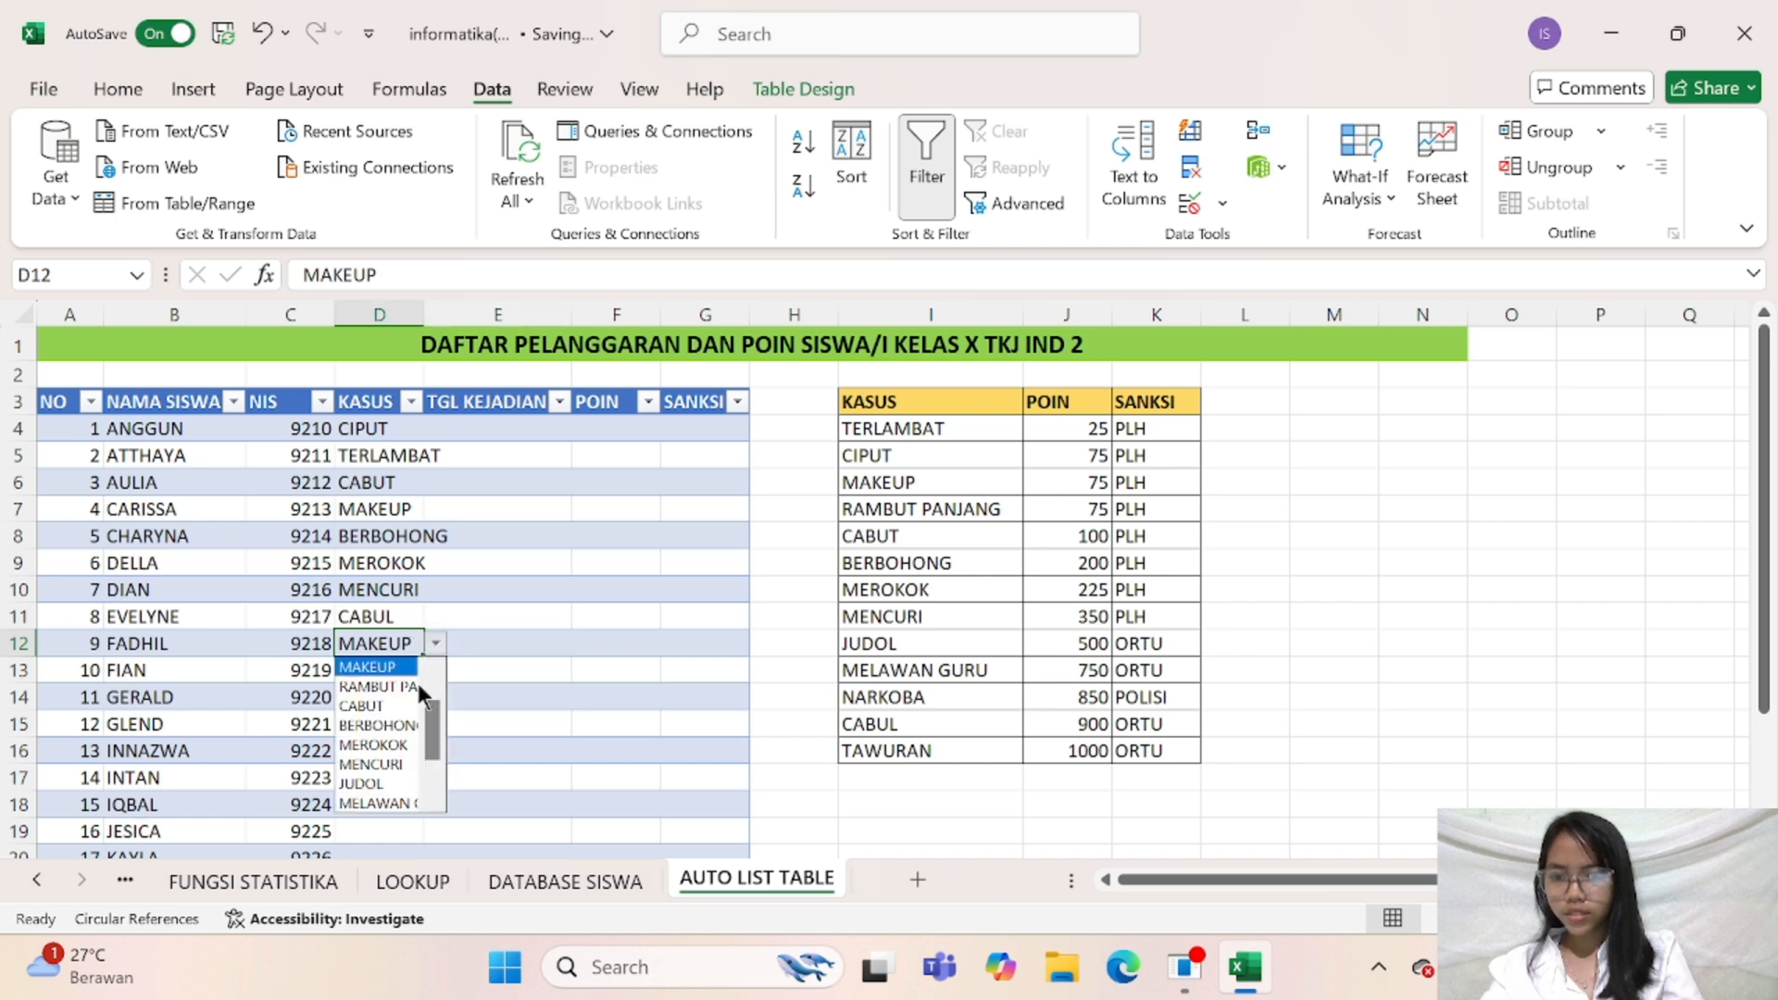
{"action": "left_click", "coordinate": [392, 783]}
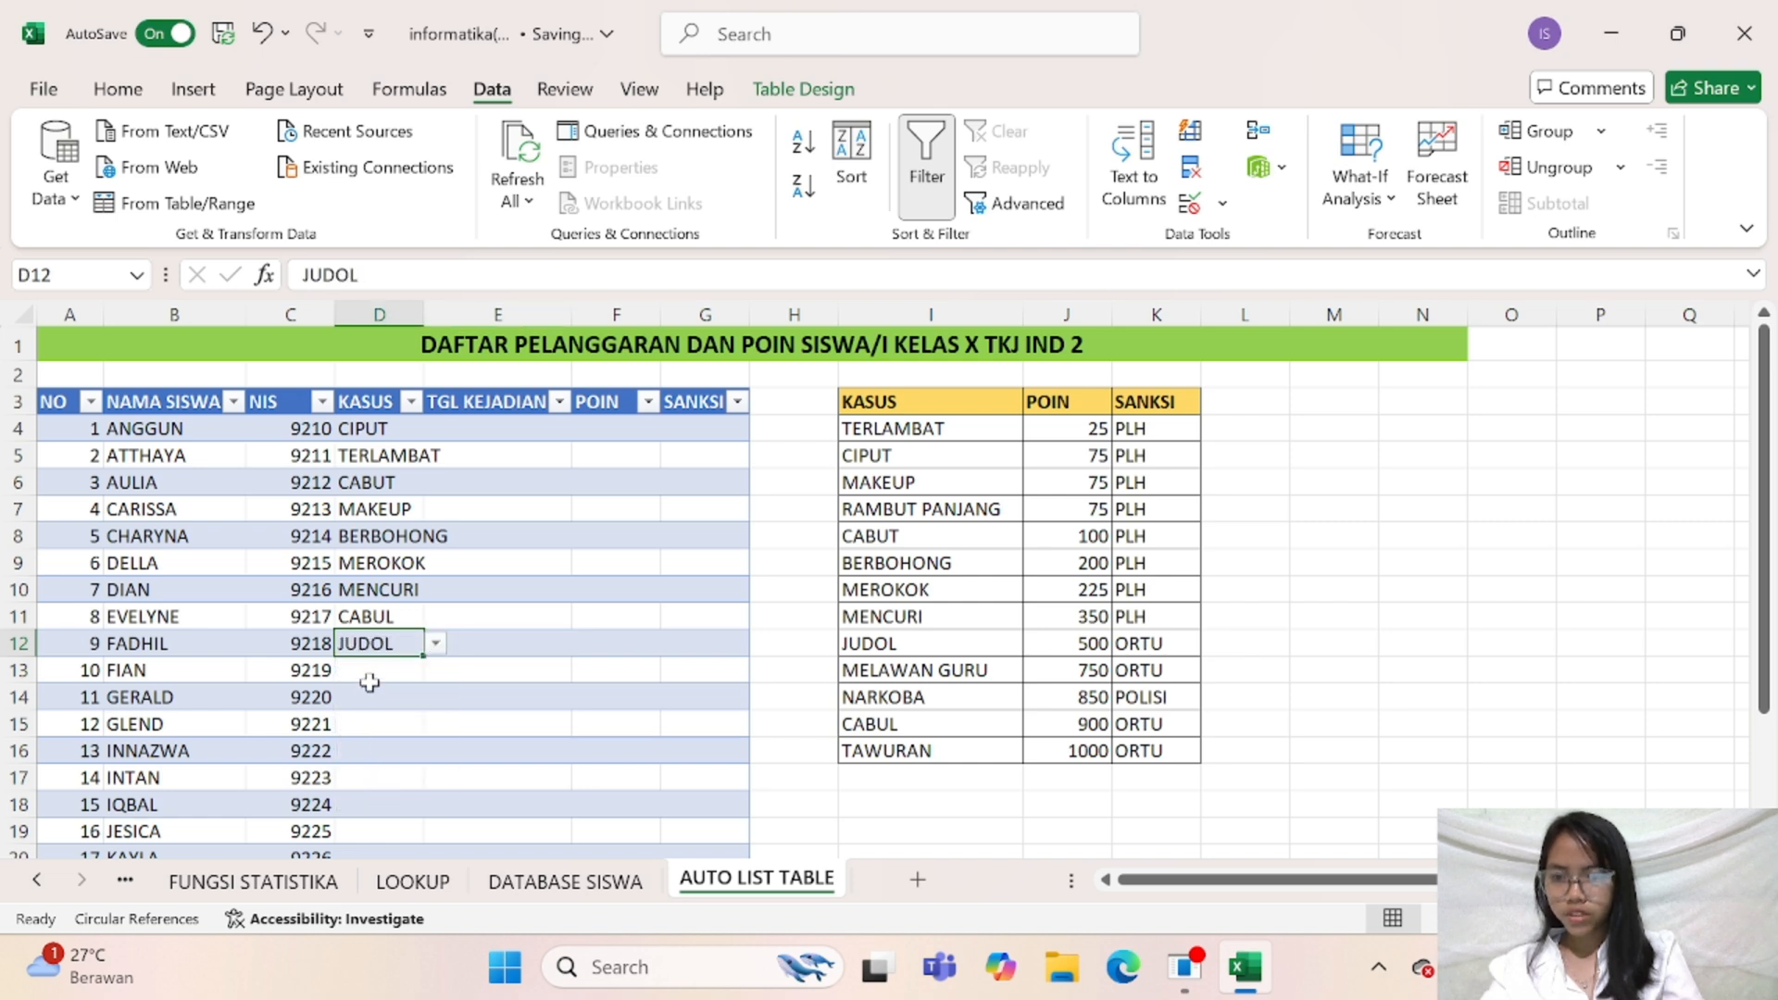
Choose TAWURAN as the KASUS violation in cell D13 and MELAWAN GURU in D14
{"action": "left_click", "coordinate": [389, 669]}
{"action": "left_click", "coordinate": [435, 669]}
{"action": "left_click_drag", "start_coordinate": [427, 750], "coordinate": [446, 853]}
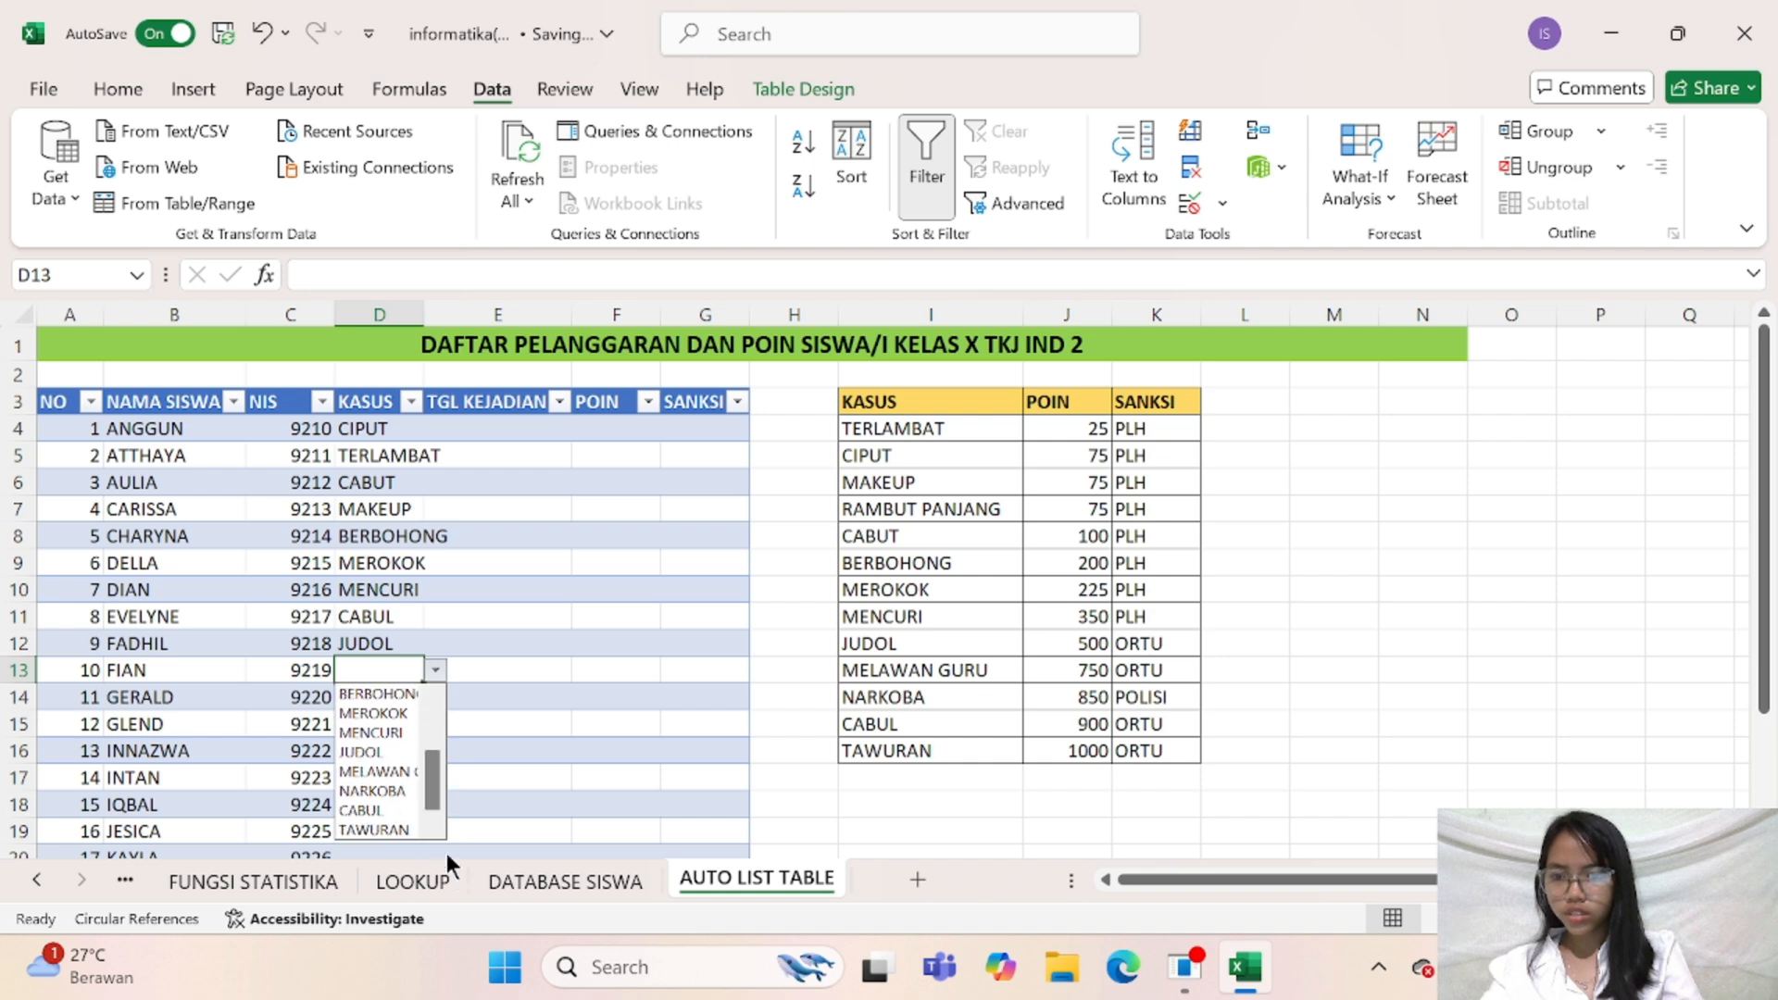
{"action": "left_click", "coordinate": [353, 830]}
{"action": "left_click", "coordinate": [398, 696]}
{"action": "left_click", "coordinate": [435, 696]}
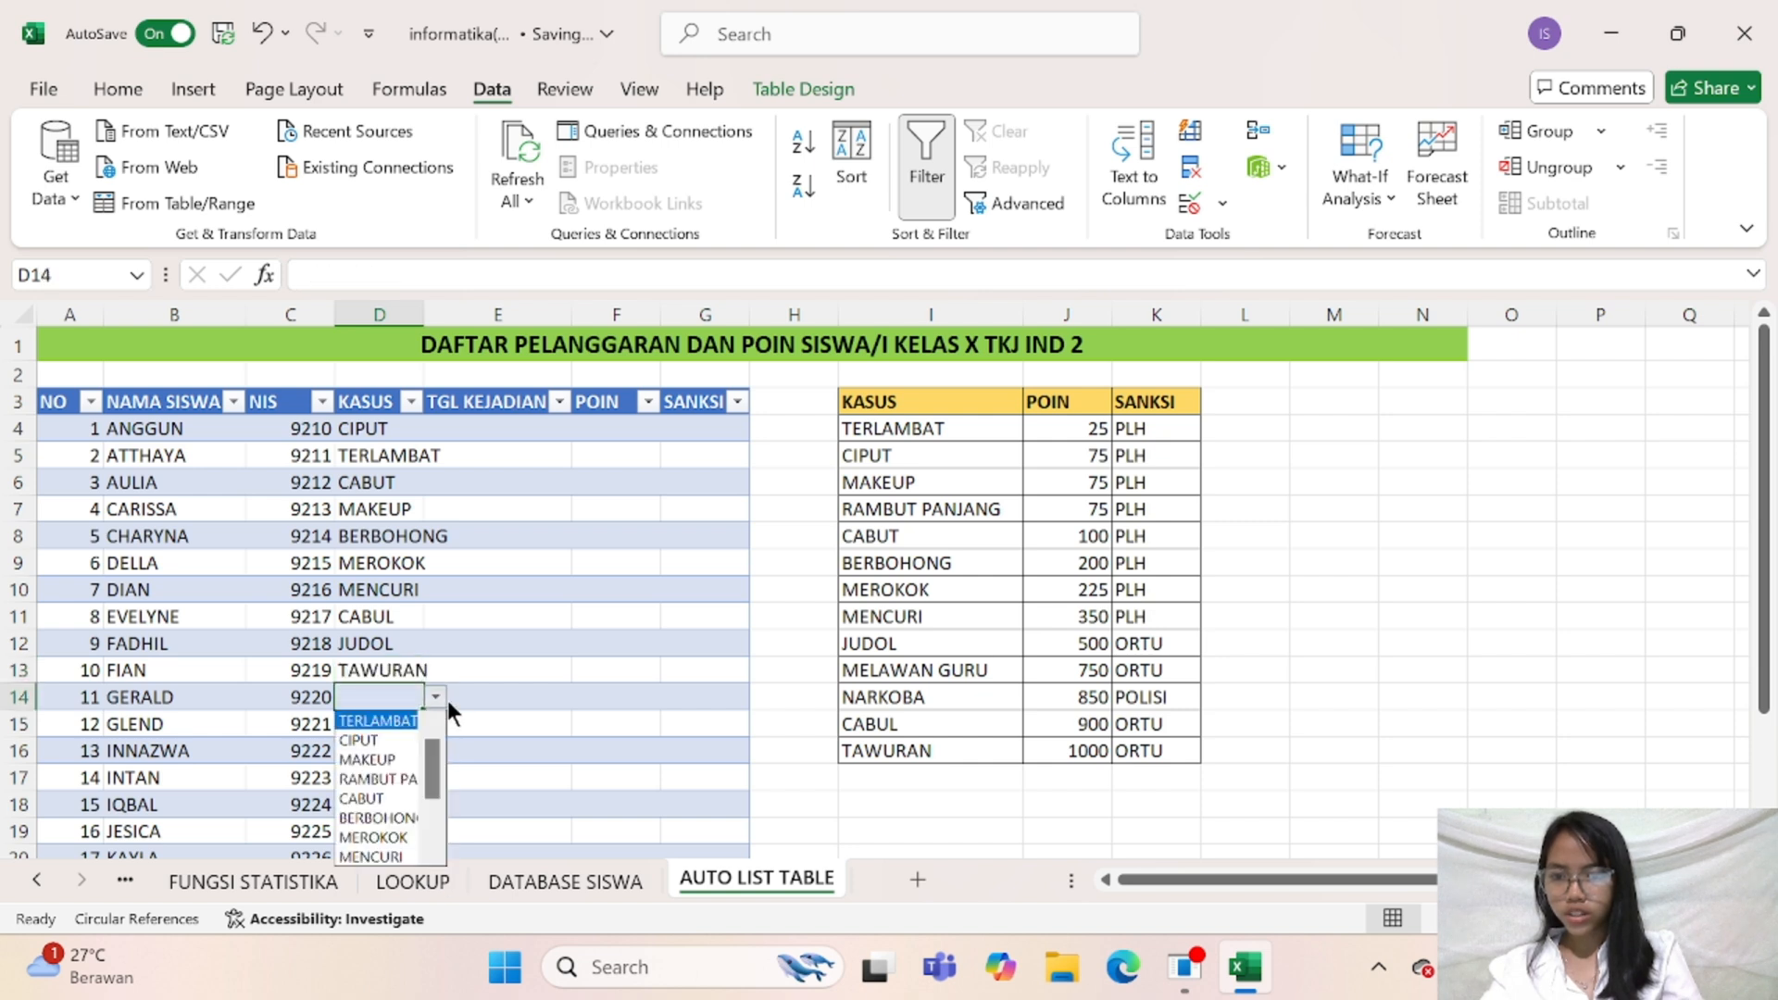
{"action": "left_click_drag", "start_coordinate": [443, 764], "coordinate": [419, 848]}
{"action": "left_click", "coordinate": [361, 800]}
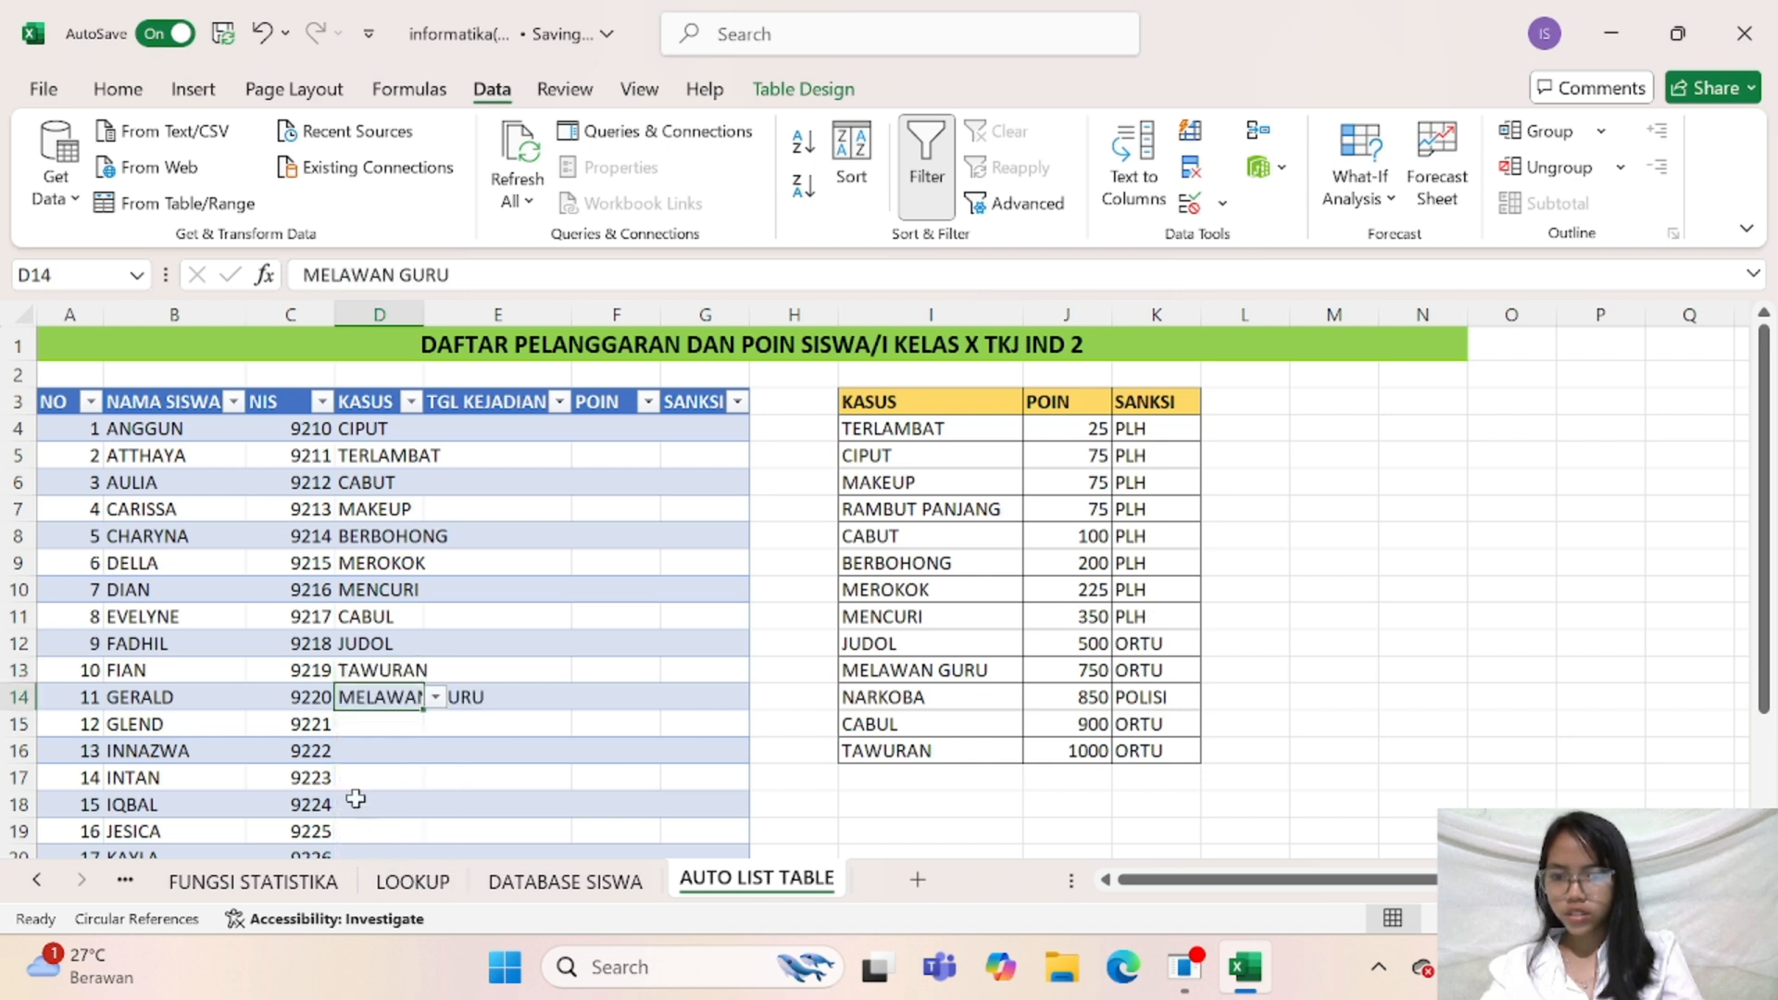
Choose BERBOHONG as the KASUS violation in cell D15 and CIPUT in D16
{"action": "left_click", "coordinate": [370, 723]}
{"action": "left_click", "coordinate": [435, 723]}
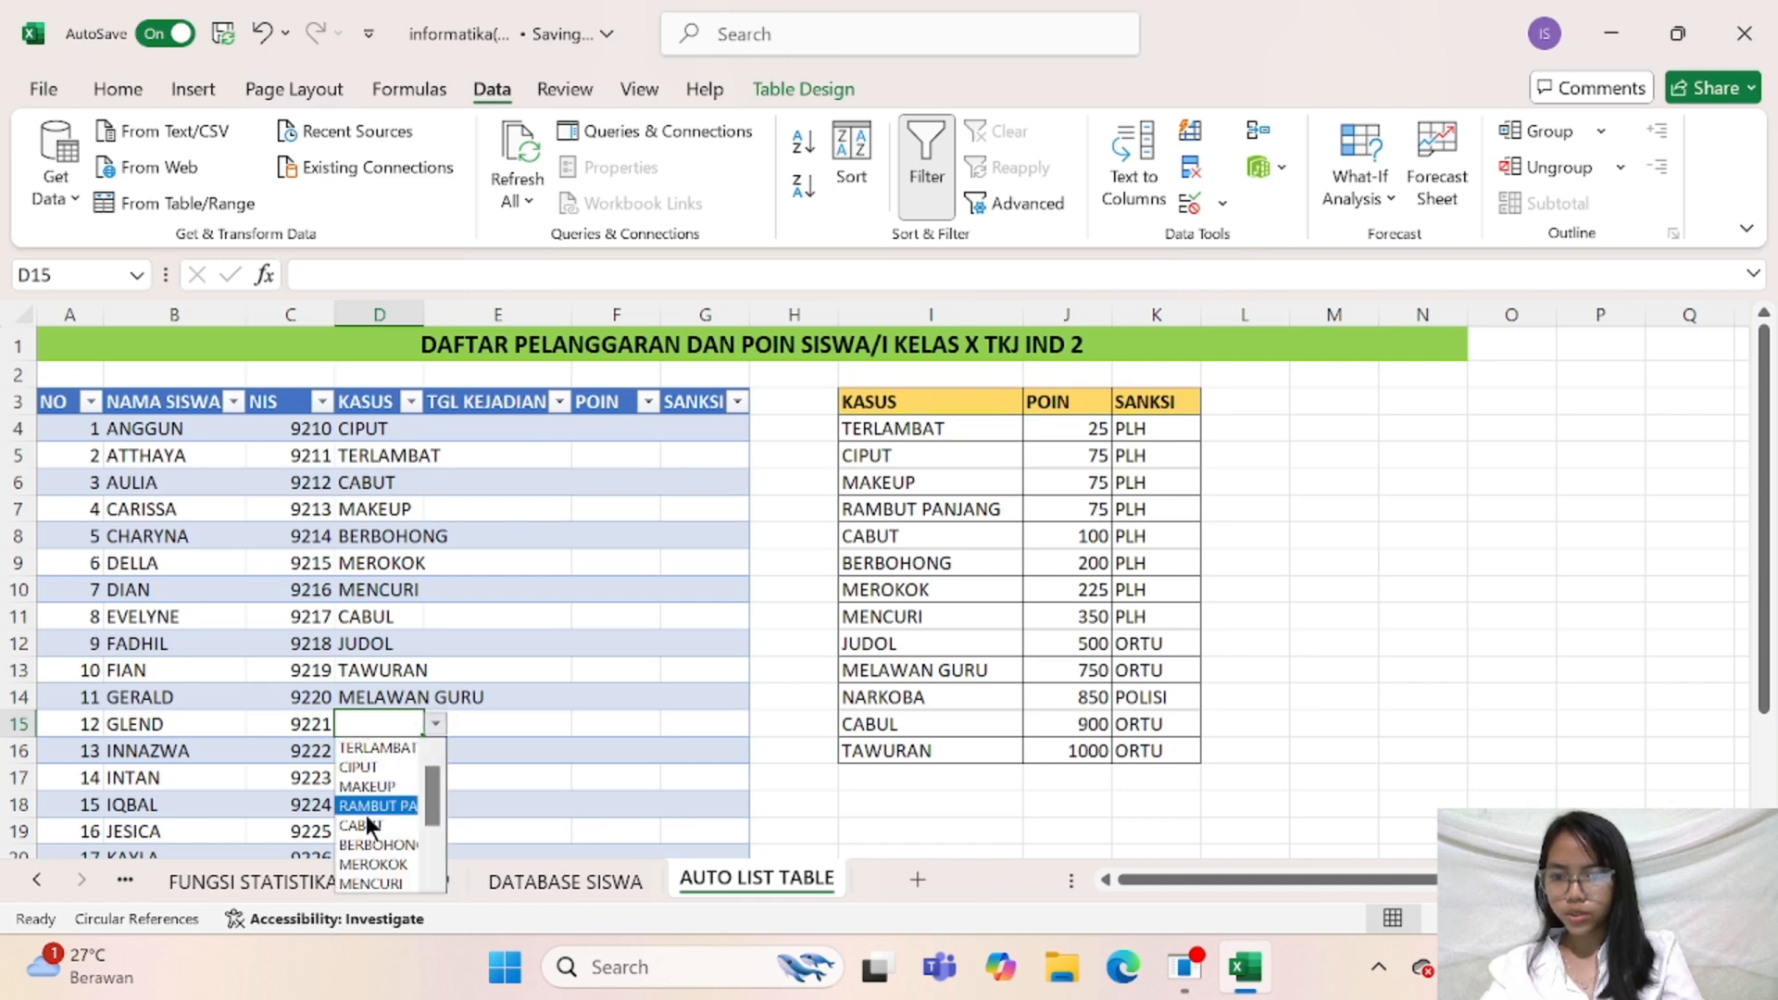
{"action": "left_click_drag", "start_coordinate": [429, 789], "coordinate": [430, 853]}
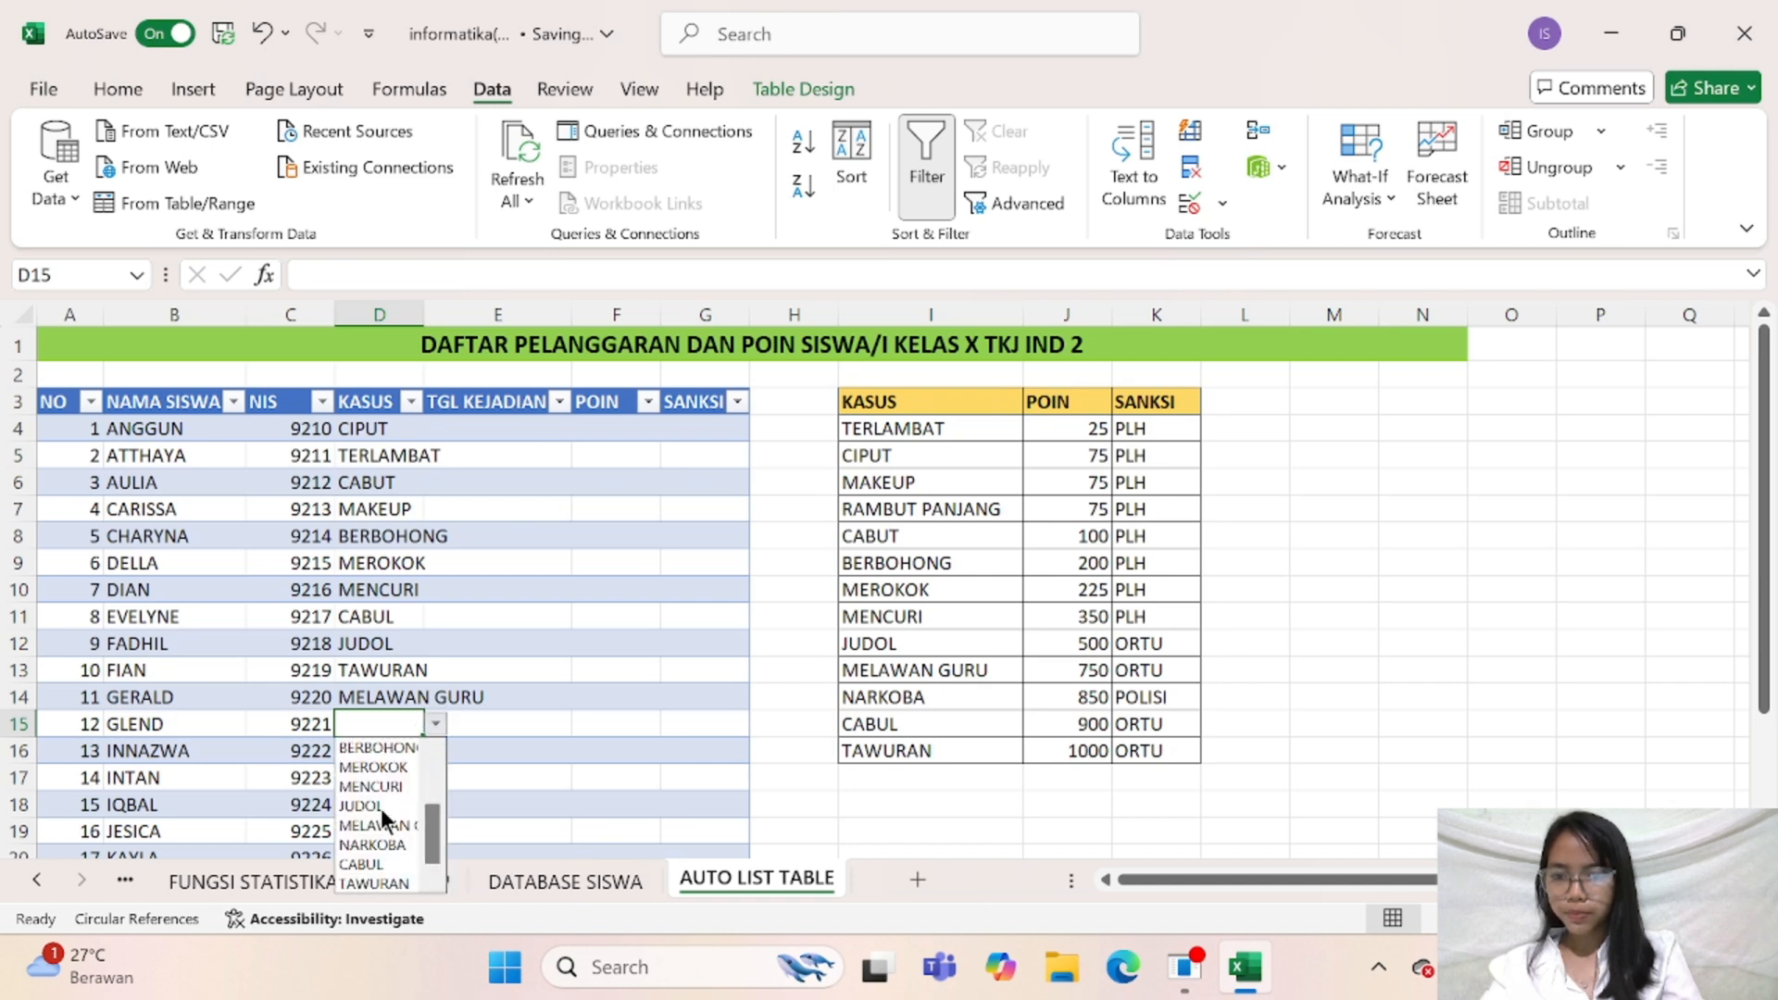
{"action": "left_click", "coordinate": [379, 747]}
{"action": "left_click", "coordinate": [380, 751]}
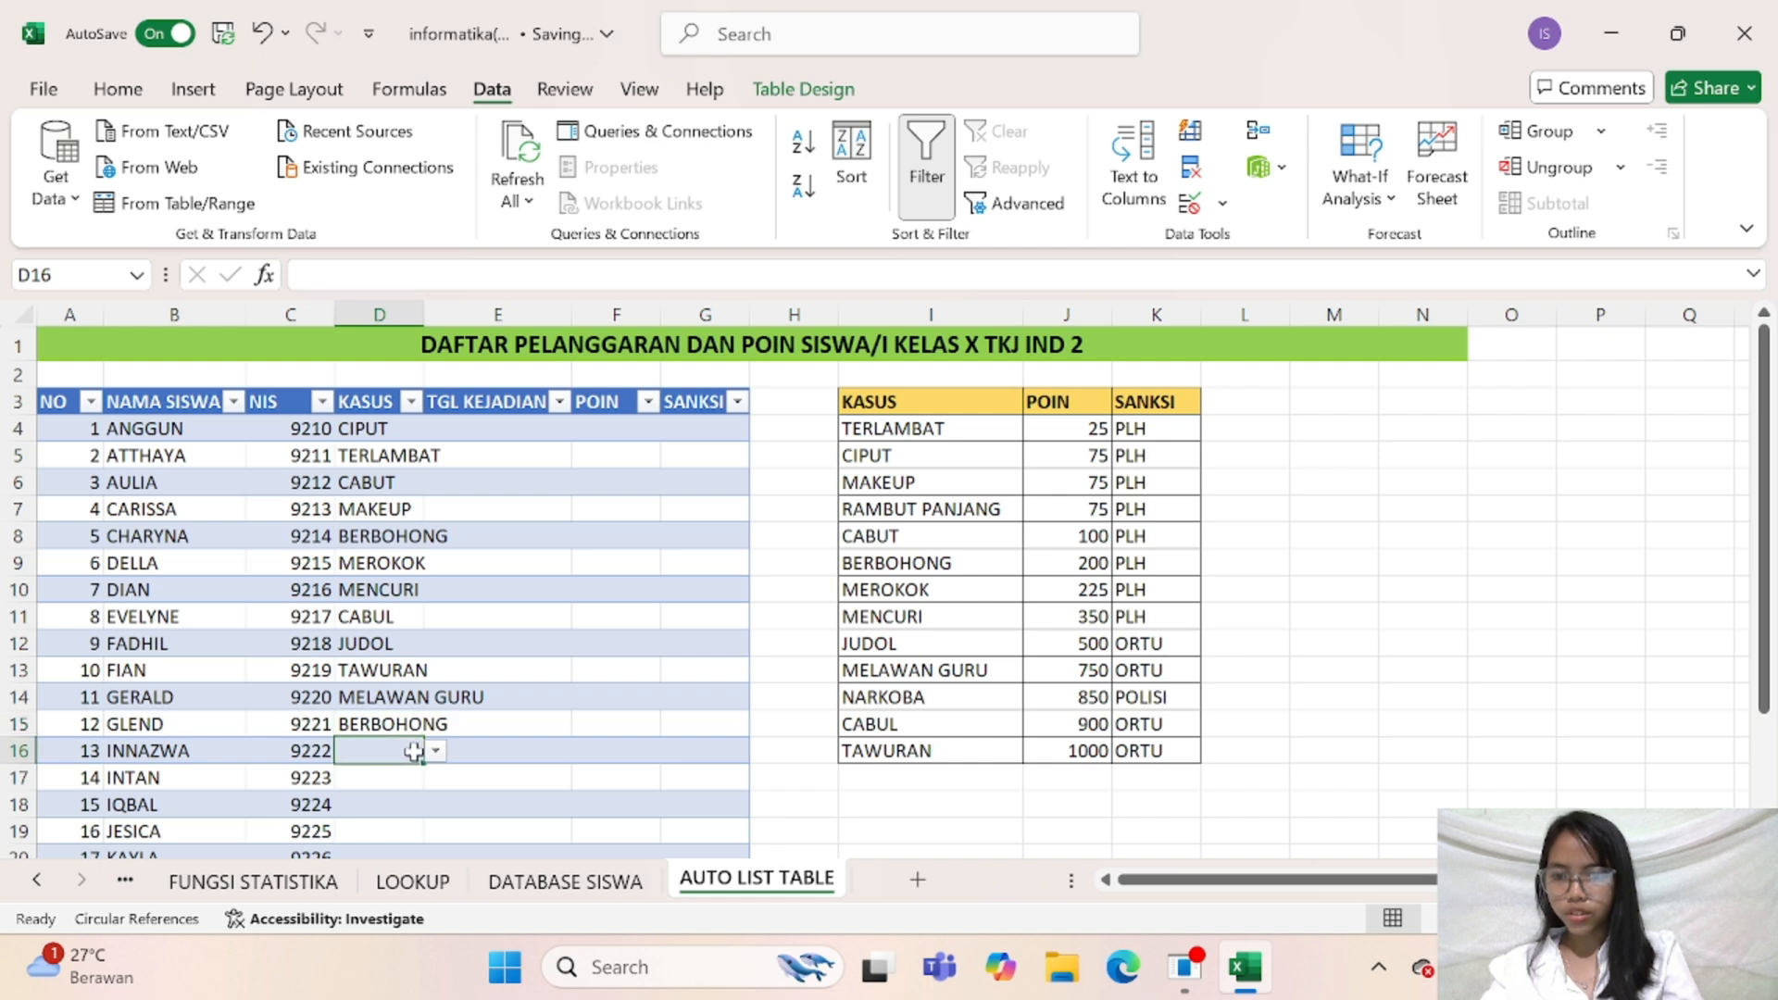
{"action": "left_click", "coordinate": [435, 751]}
{"action": "left_click", "coordinate": [415, 794]}
Choose MAKEUP as the KASUS violation in cell D17 and CABUT in D18
{"action": "left_click", "coordinate": [397, 777]}
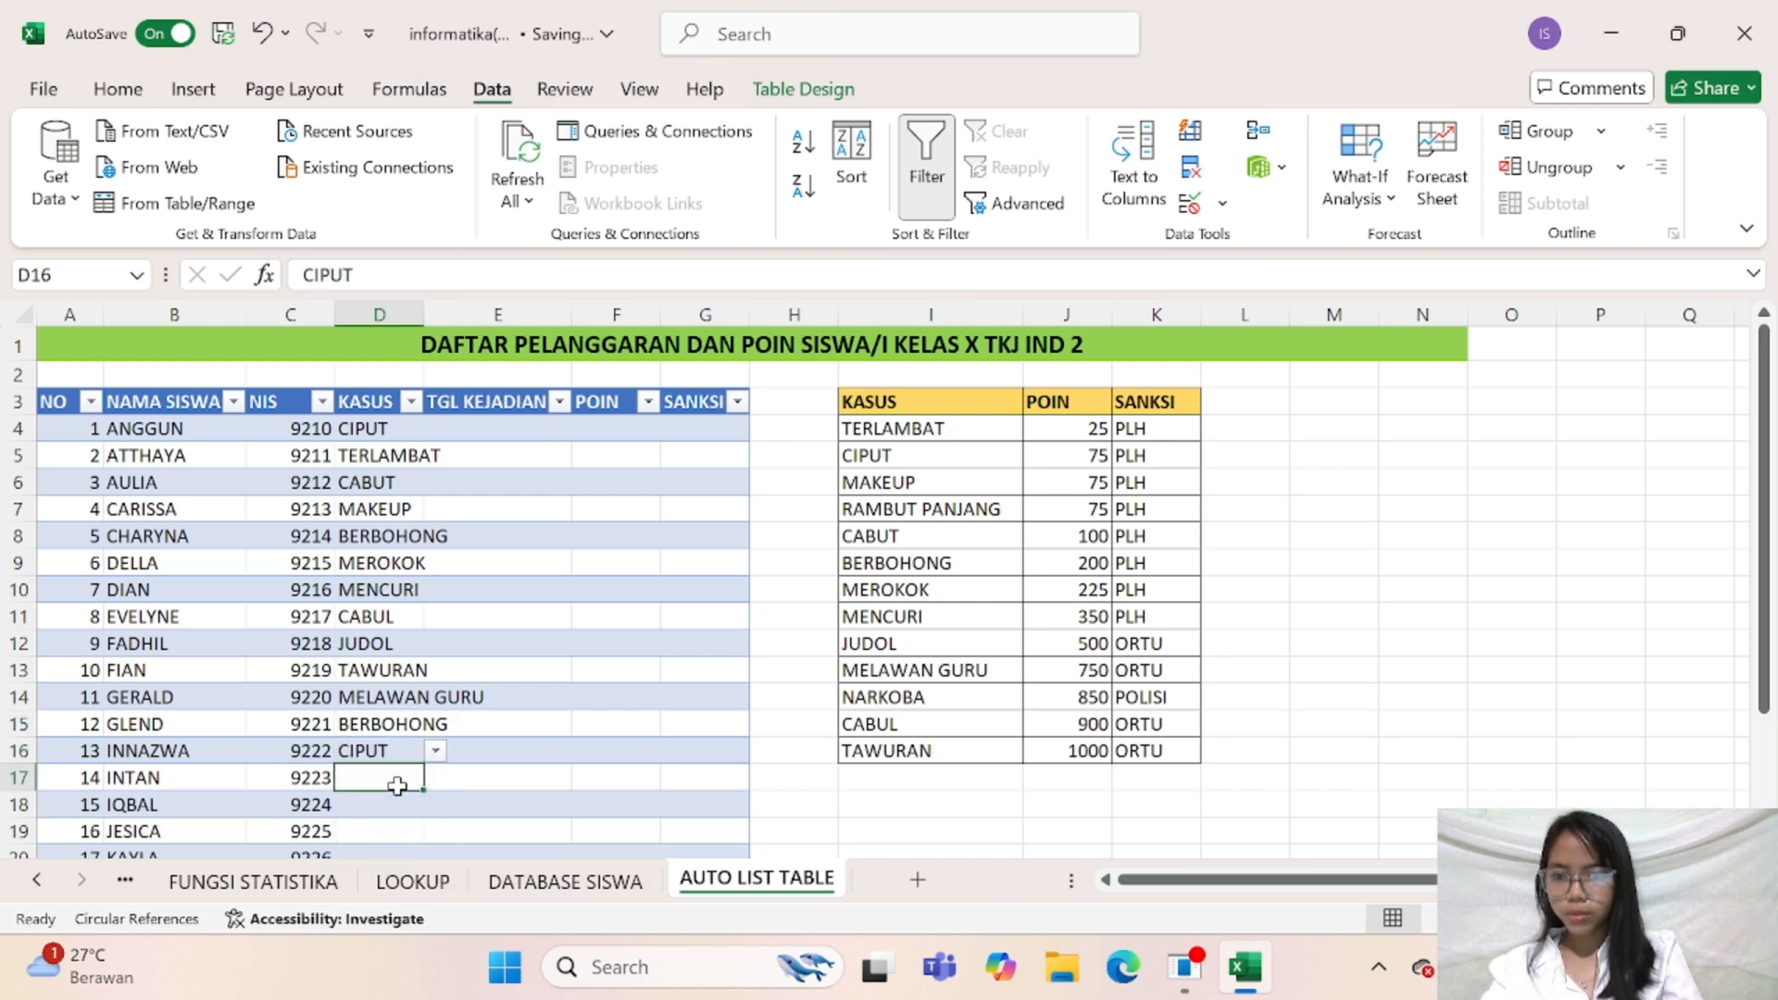
{"action": "left_click", "coordinate": [435, 778]}
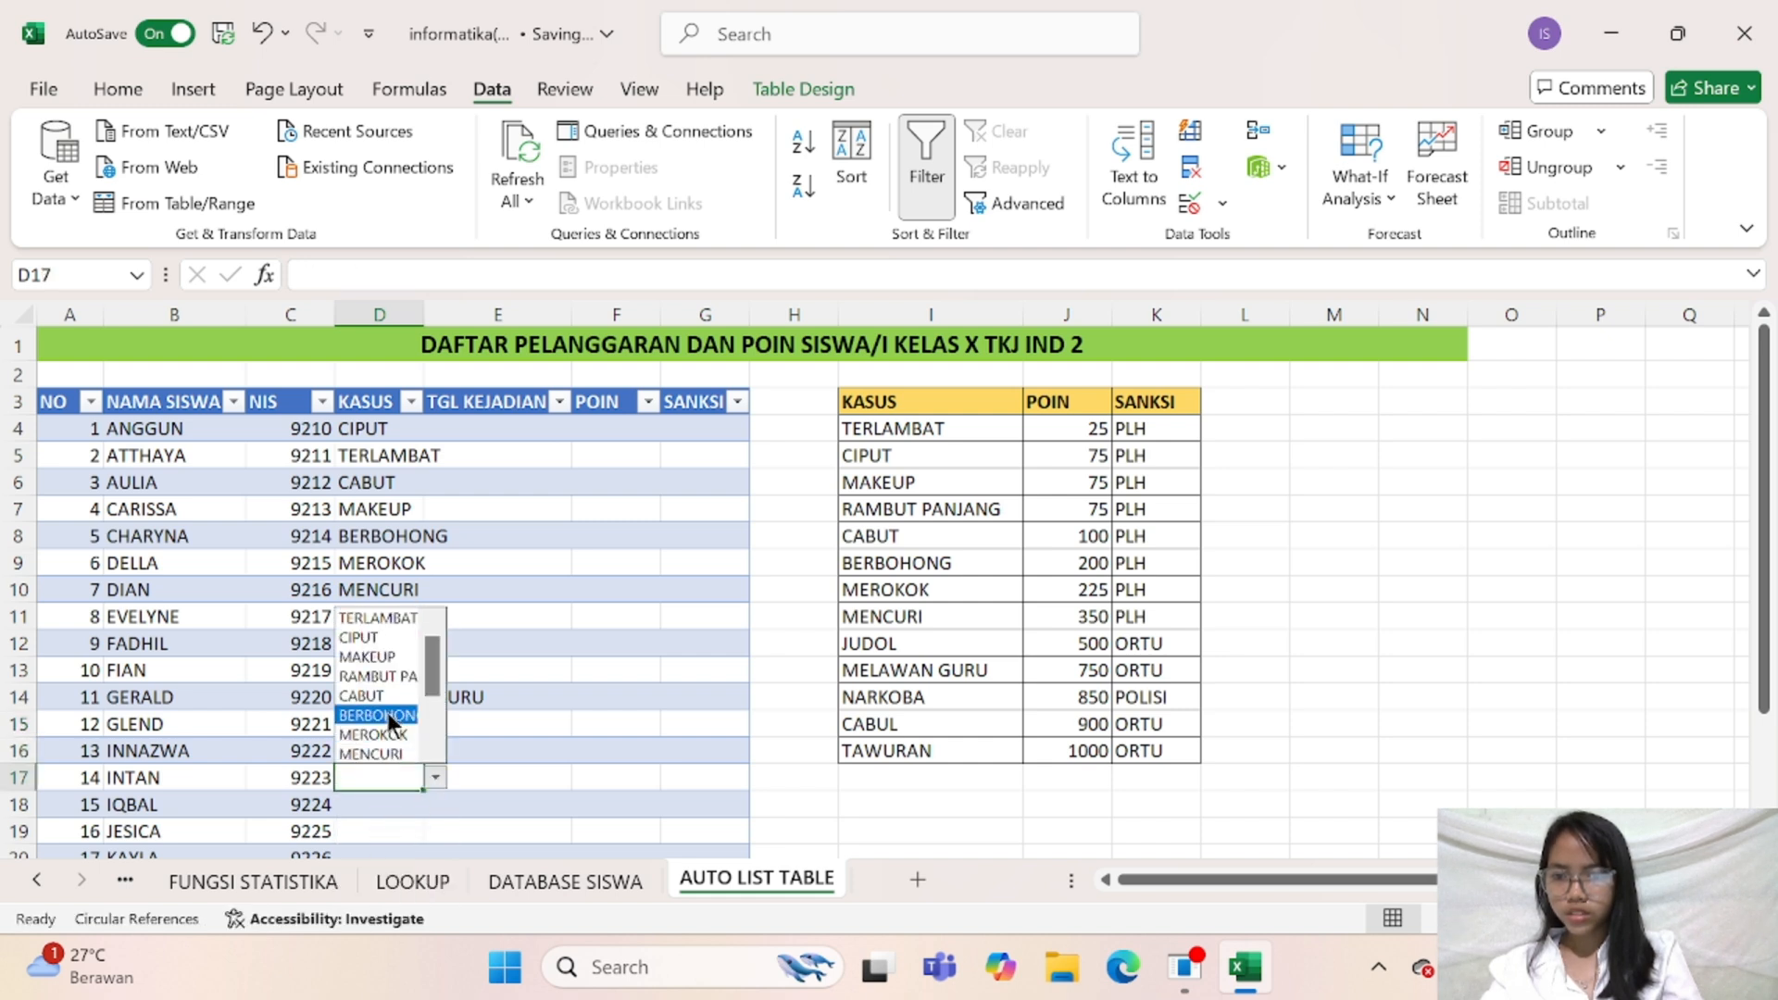
{"action": "left_click", "coordinate": [375, 657]}
{"action": "left_click", "coordinate": [364, 805]}
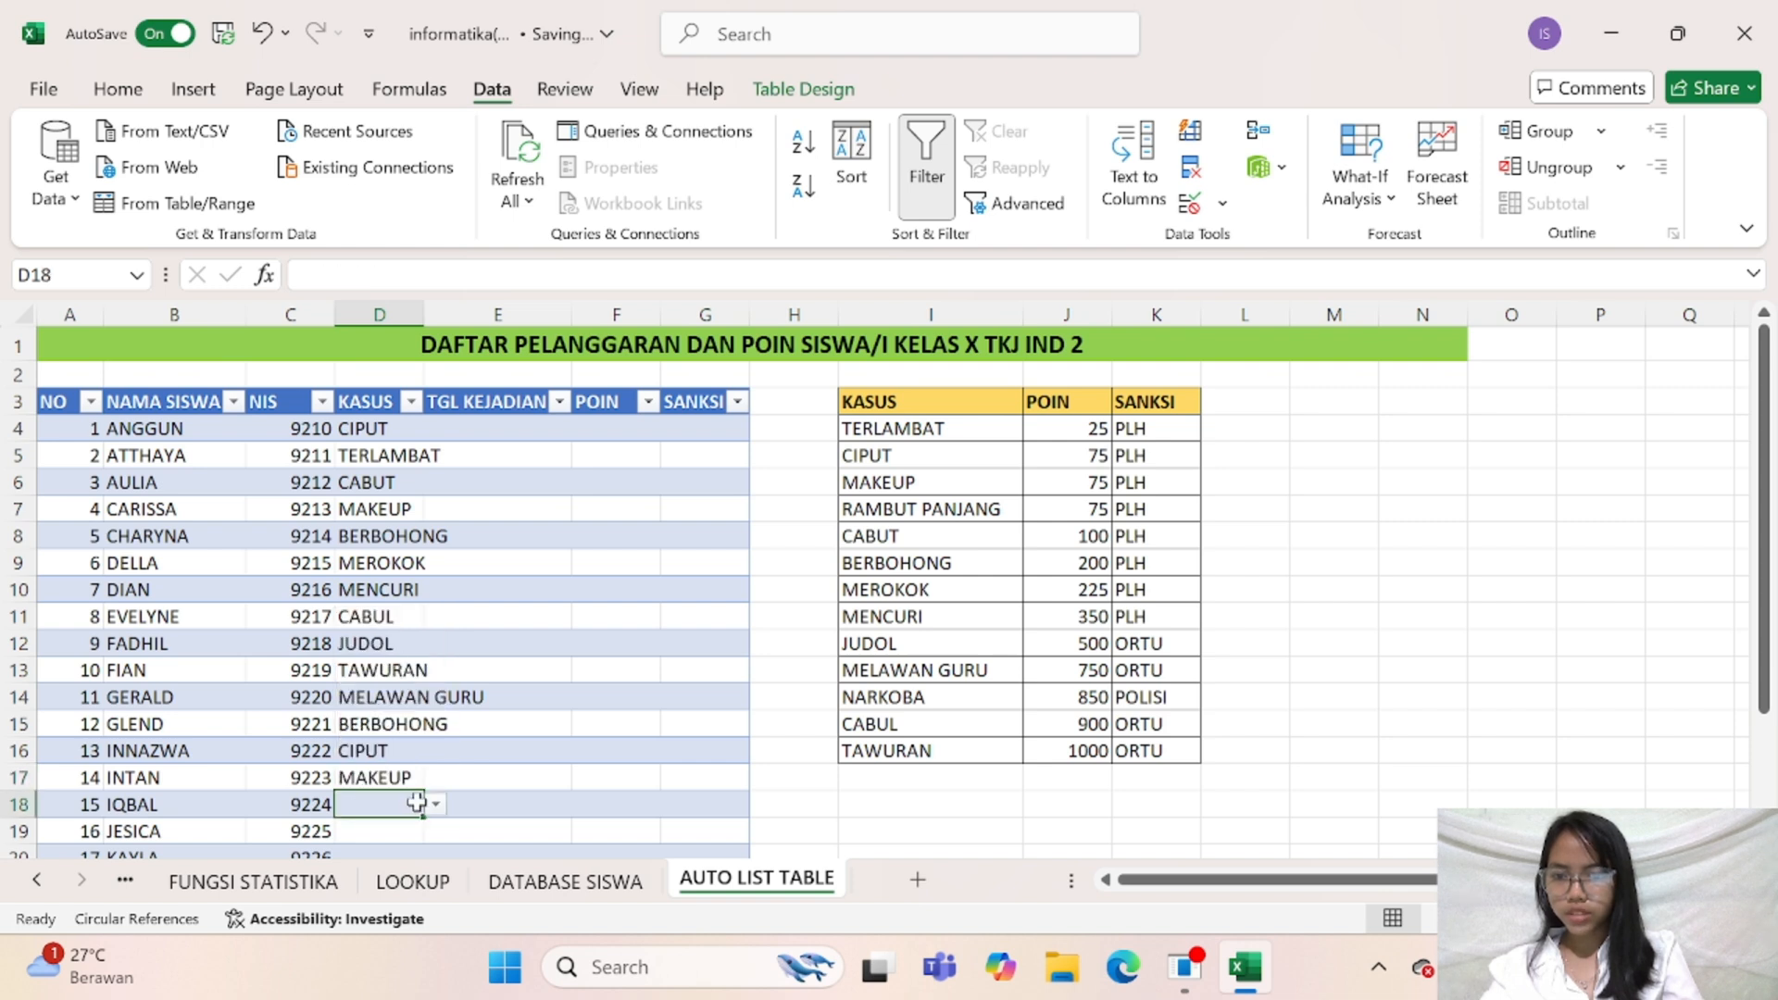
{"action": "left_click", "coordinate": [434, 807]}
{"action": "left_click", "coordinate": [403, 732]}
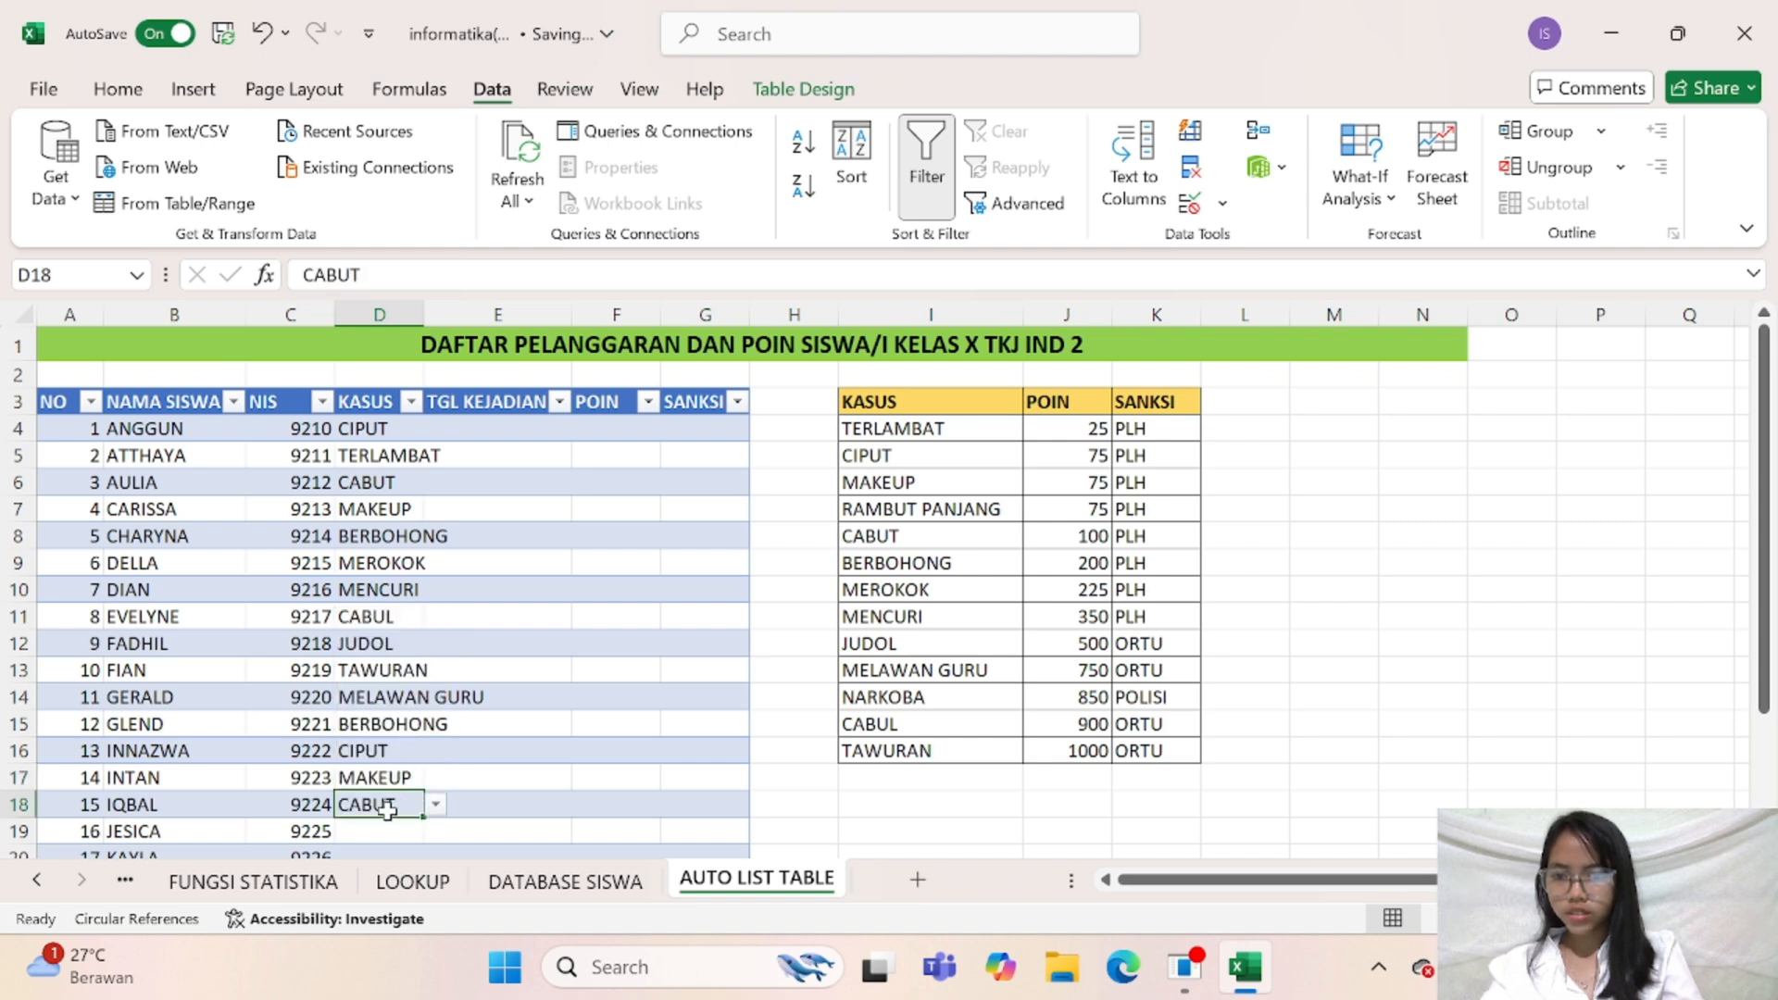
Choose MEROKOK as the KASUS violation in cell D19 and CIPUT in D20
{"action": "left_click", "coordinate": [407, 827]}
{"action": "left_click", "coordinate": [435, 830]}
{"action": "left_click", "coordinate": [398, 786]}
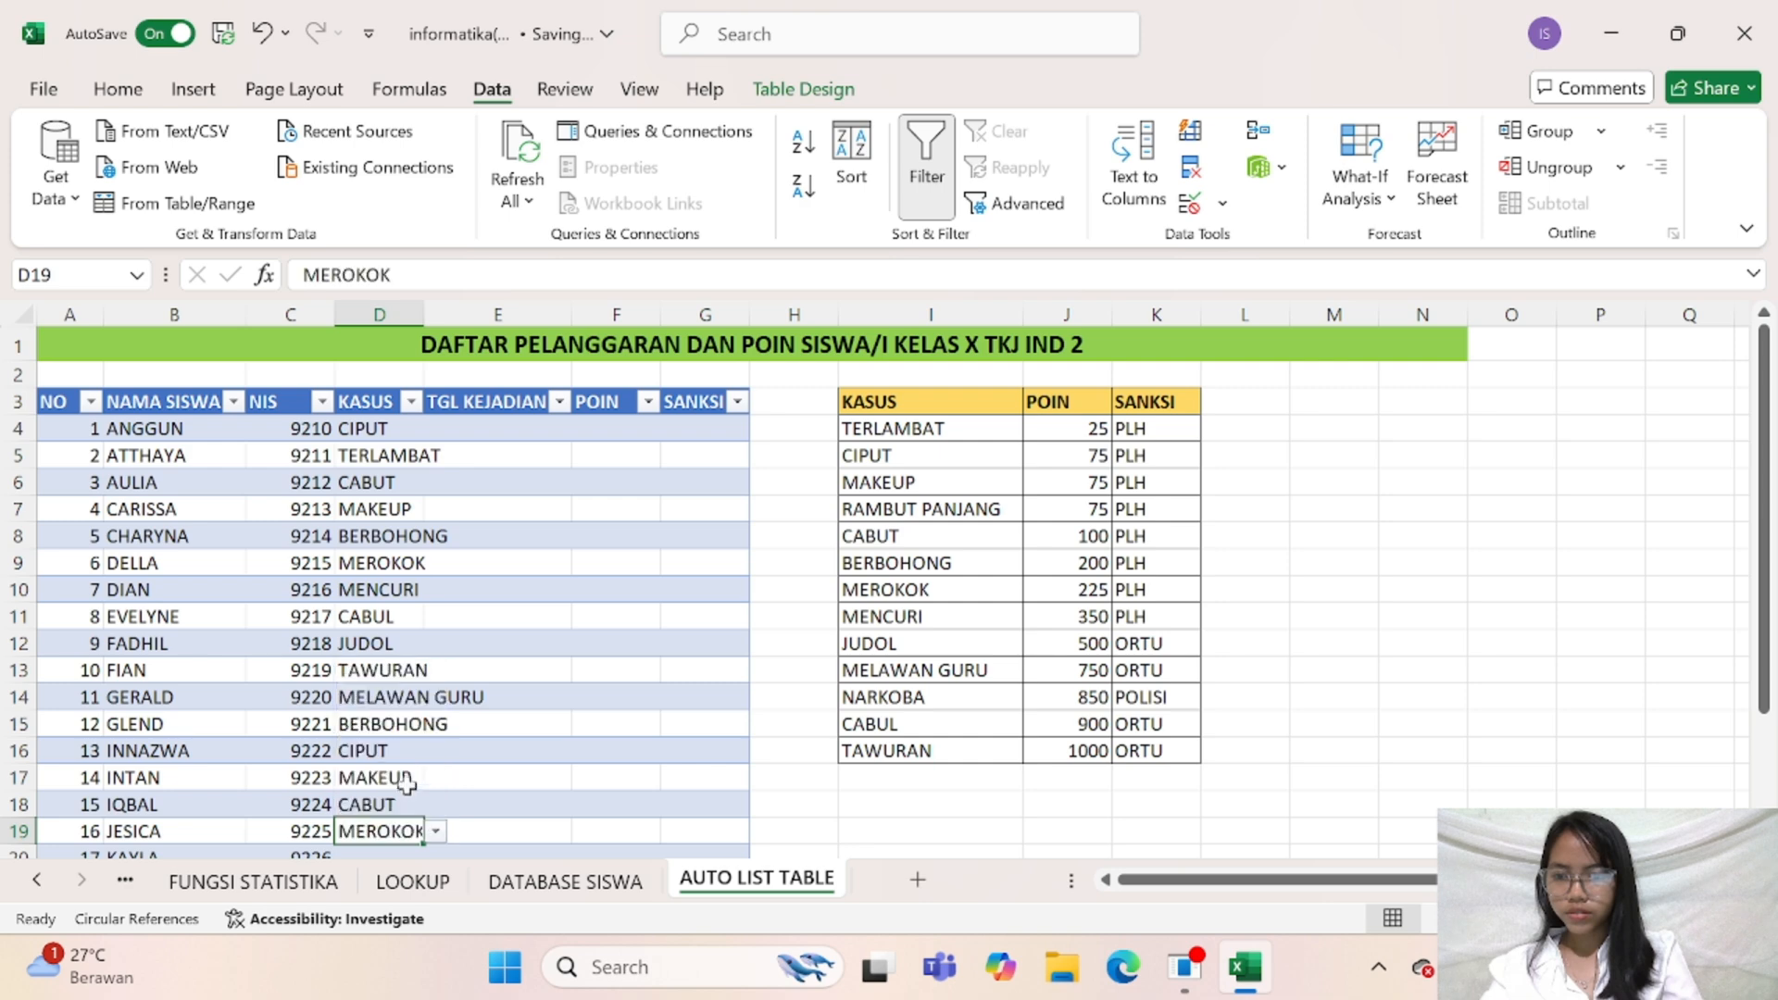
{"action": "scroll", "coordinate": [460, 701], "scroll_direction": "down", "scroll_amount": 9}
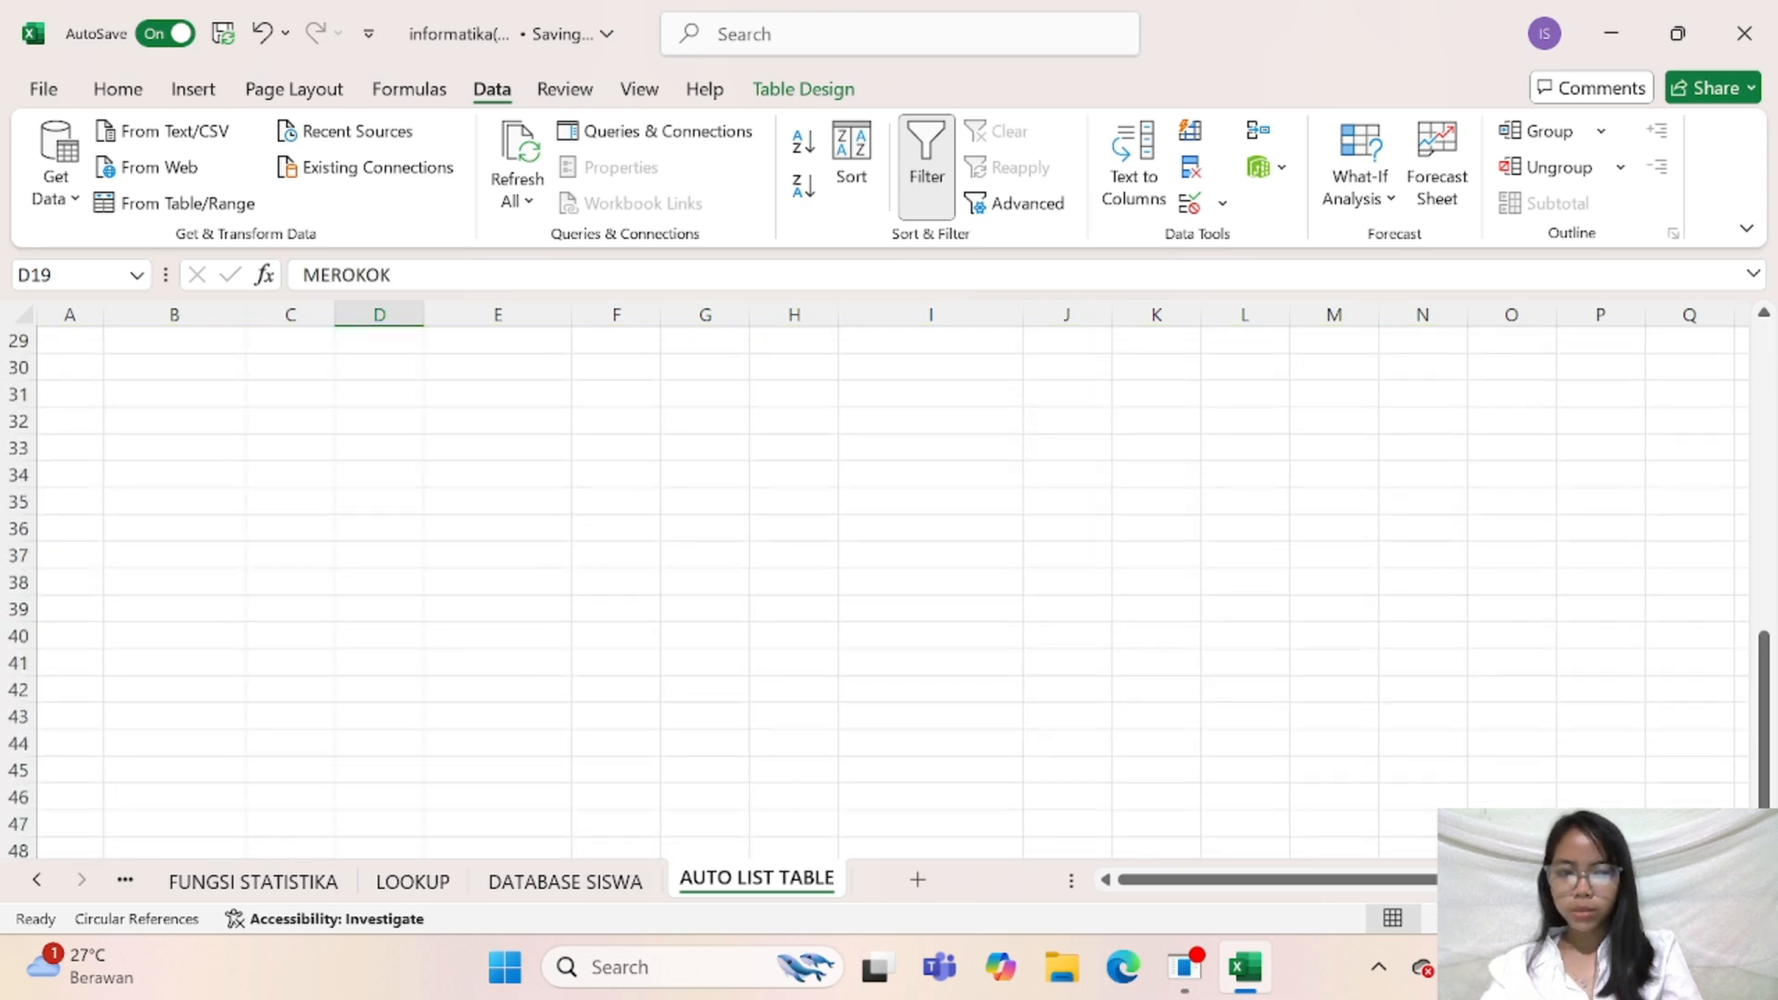
{"action": "scroll", "coordinate": [1258, 686], "scroll_direction": "up", "scroll_amount": 7}
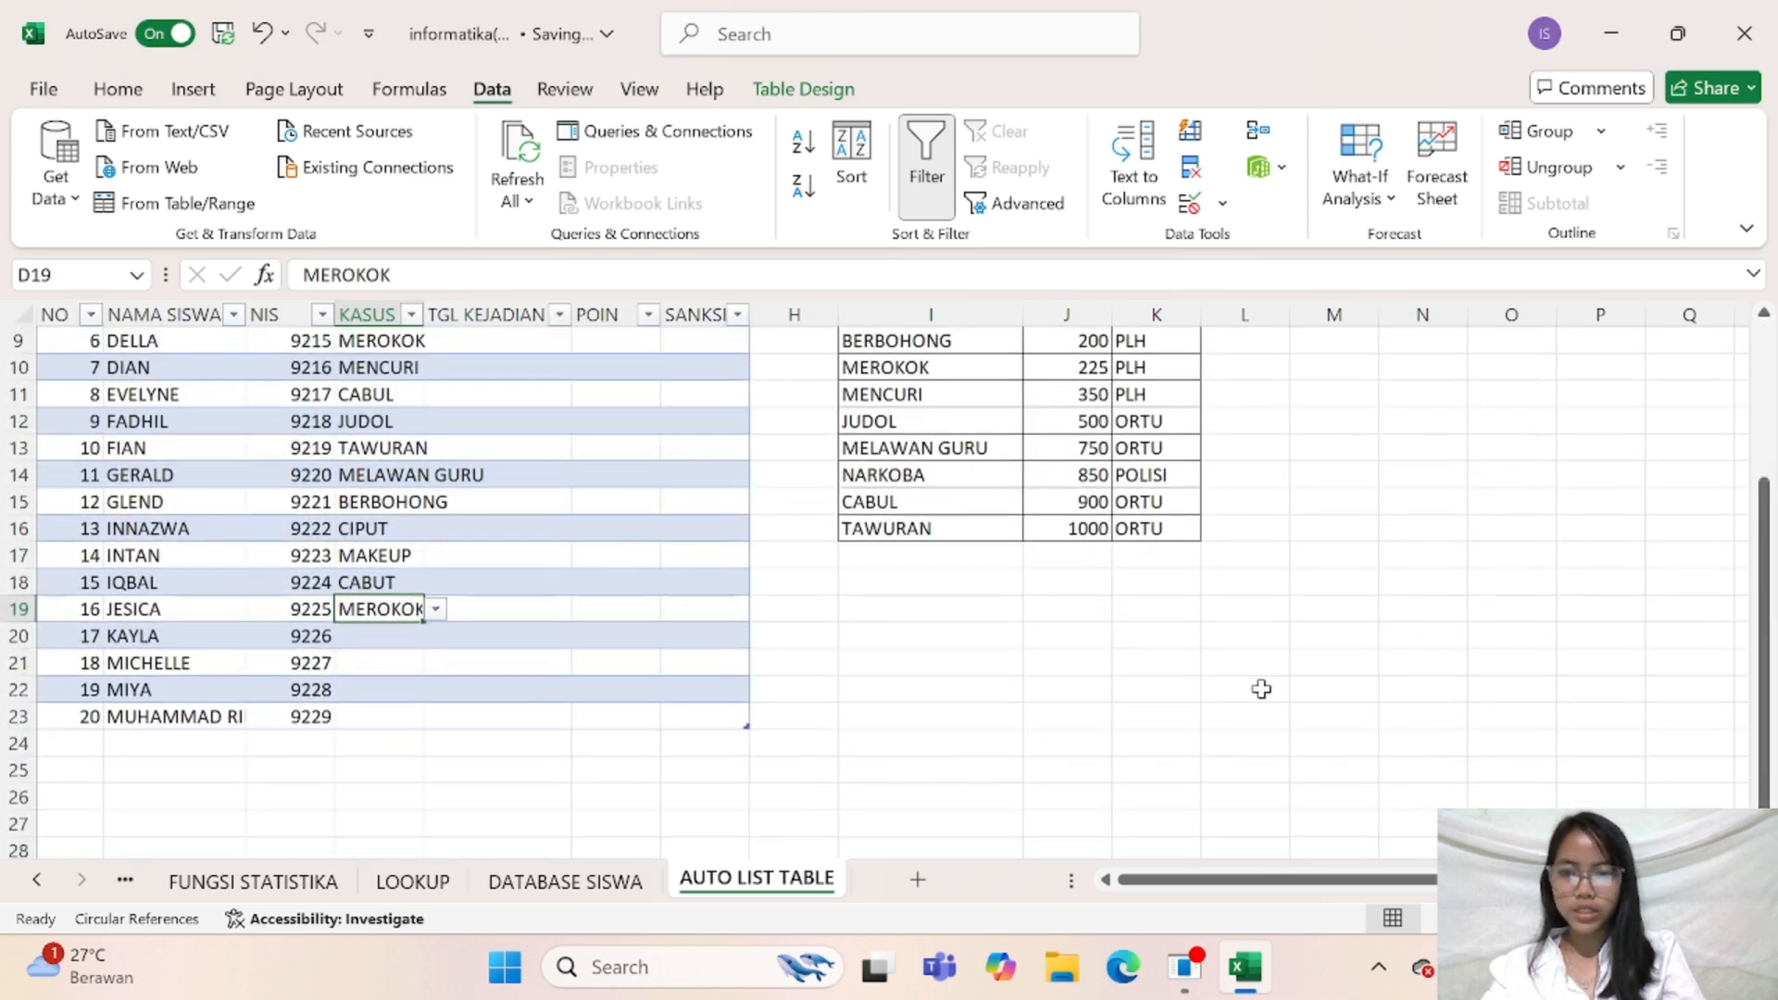
{"action": "left_click", "coordinate": [389, 638]}
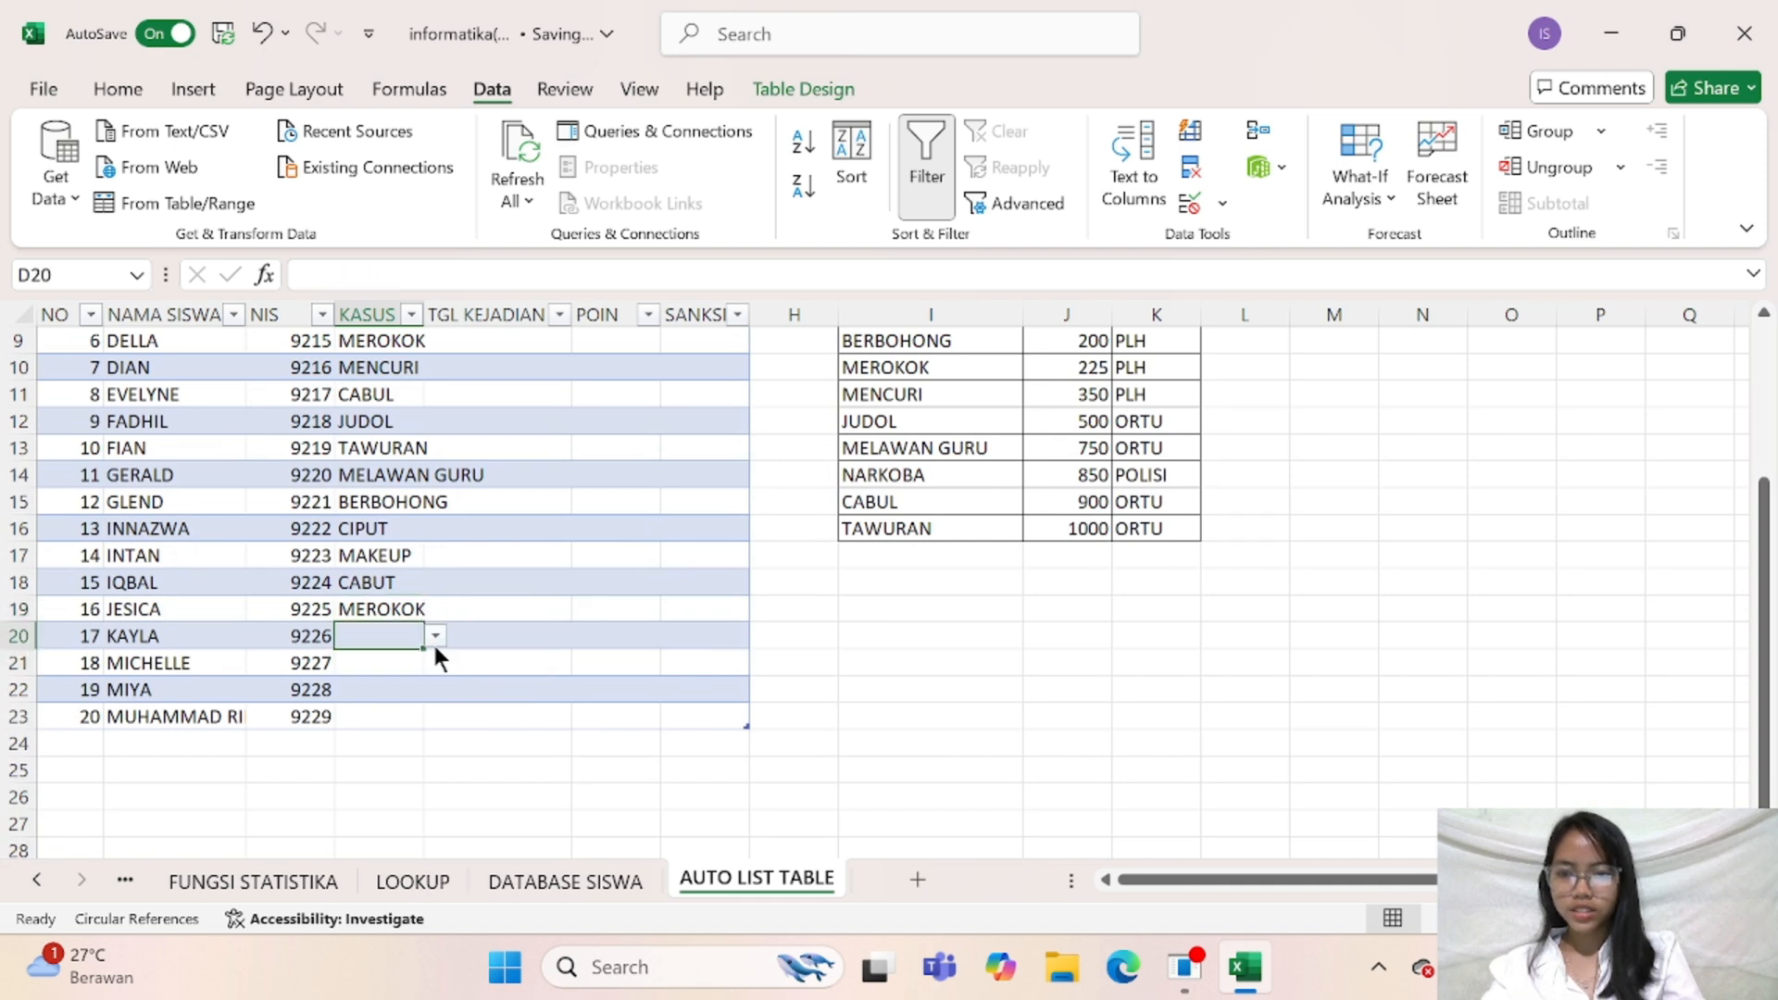
{"action": "left_click", "coordinate": [434, 636]}
{"action": "left_click", "coordinate": [368, 680]}
Pick CABUT from the in-cell list as the 18th student's violation in cell D21
{"action": "left_click", "coordinate": [369, 663]}
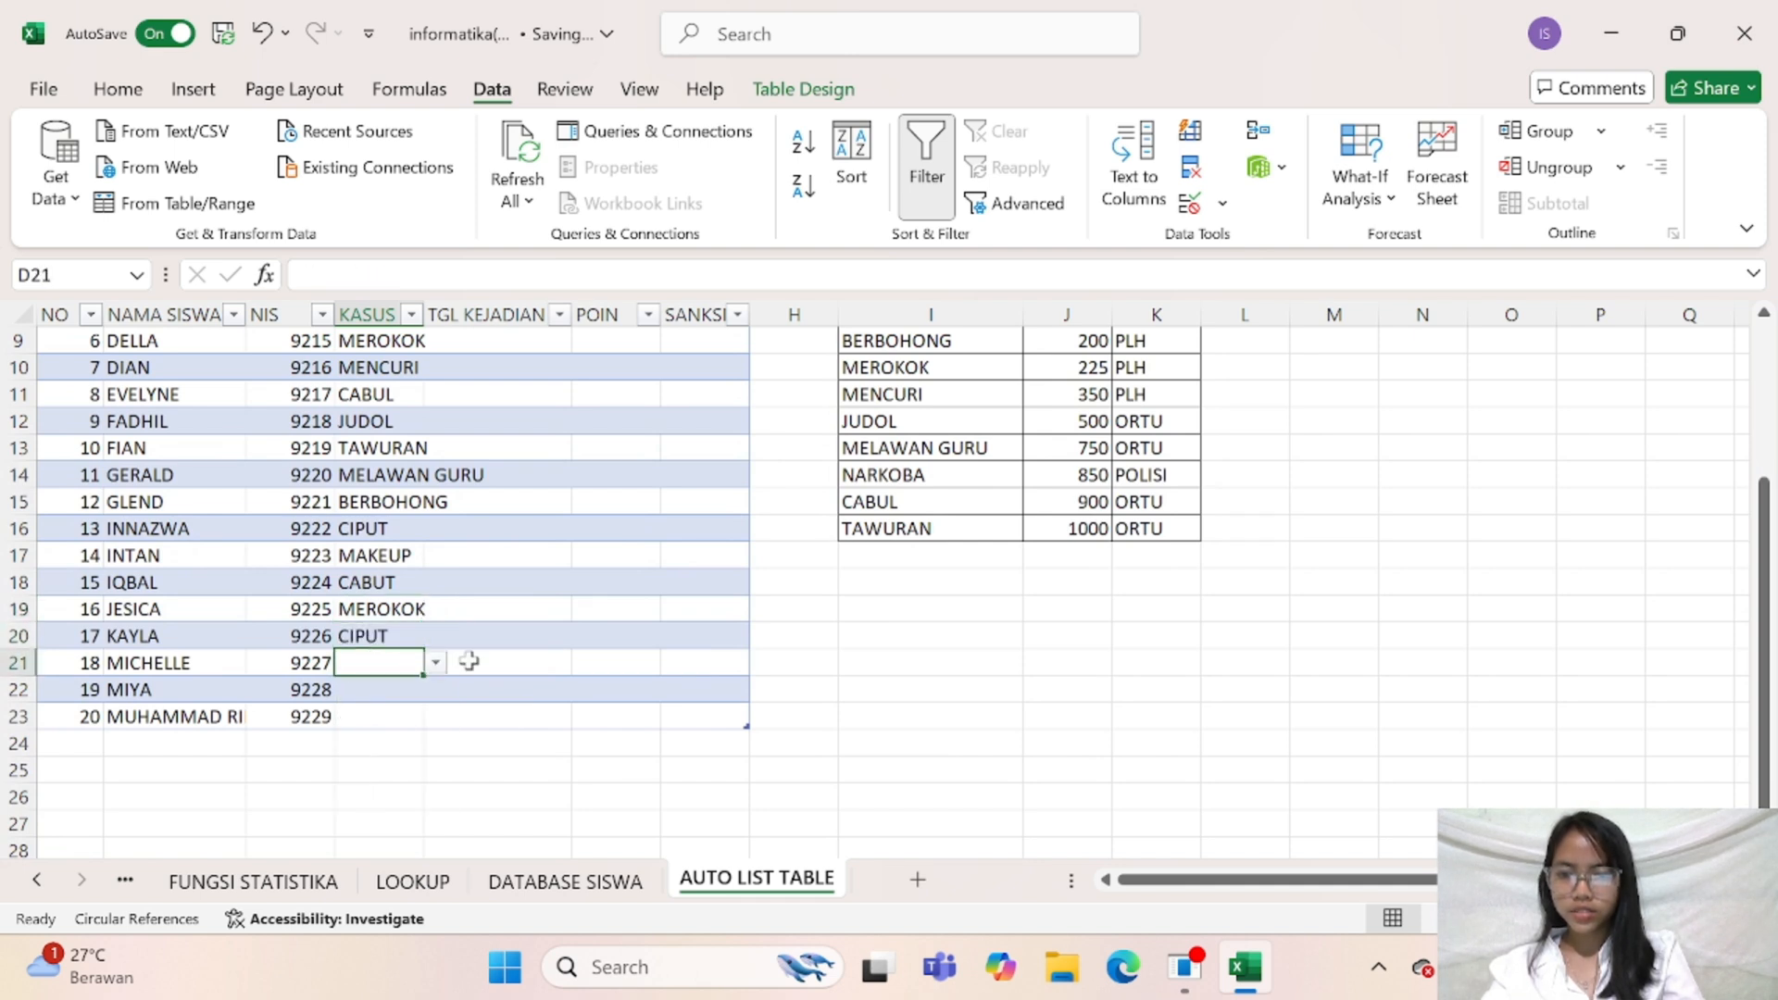
{"action": "left_click", "coordinate": [448, 661]}
{"action": "left_click", "coordinate": [412, 663]}
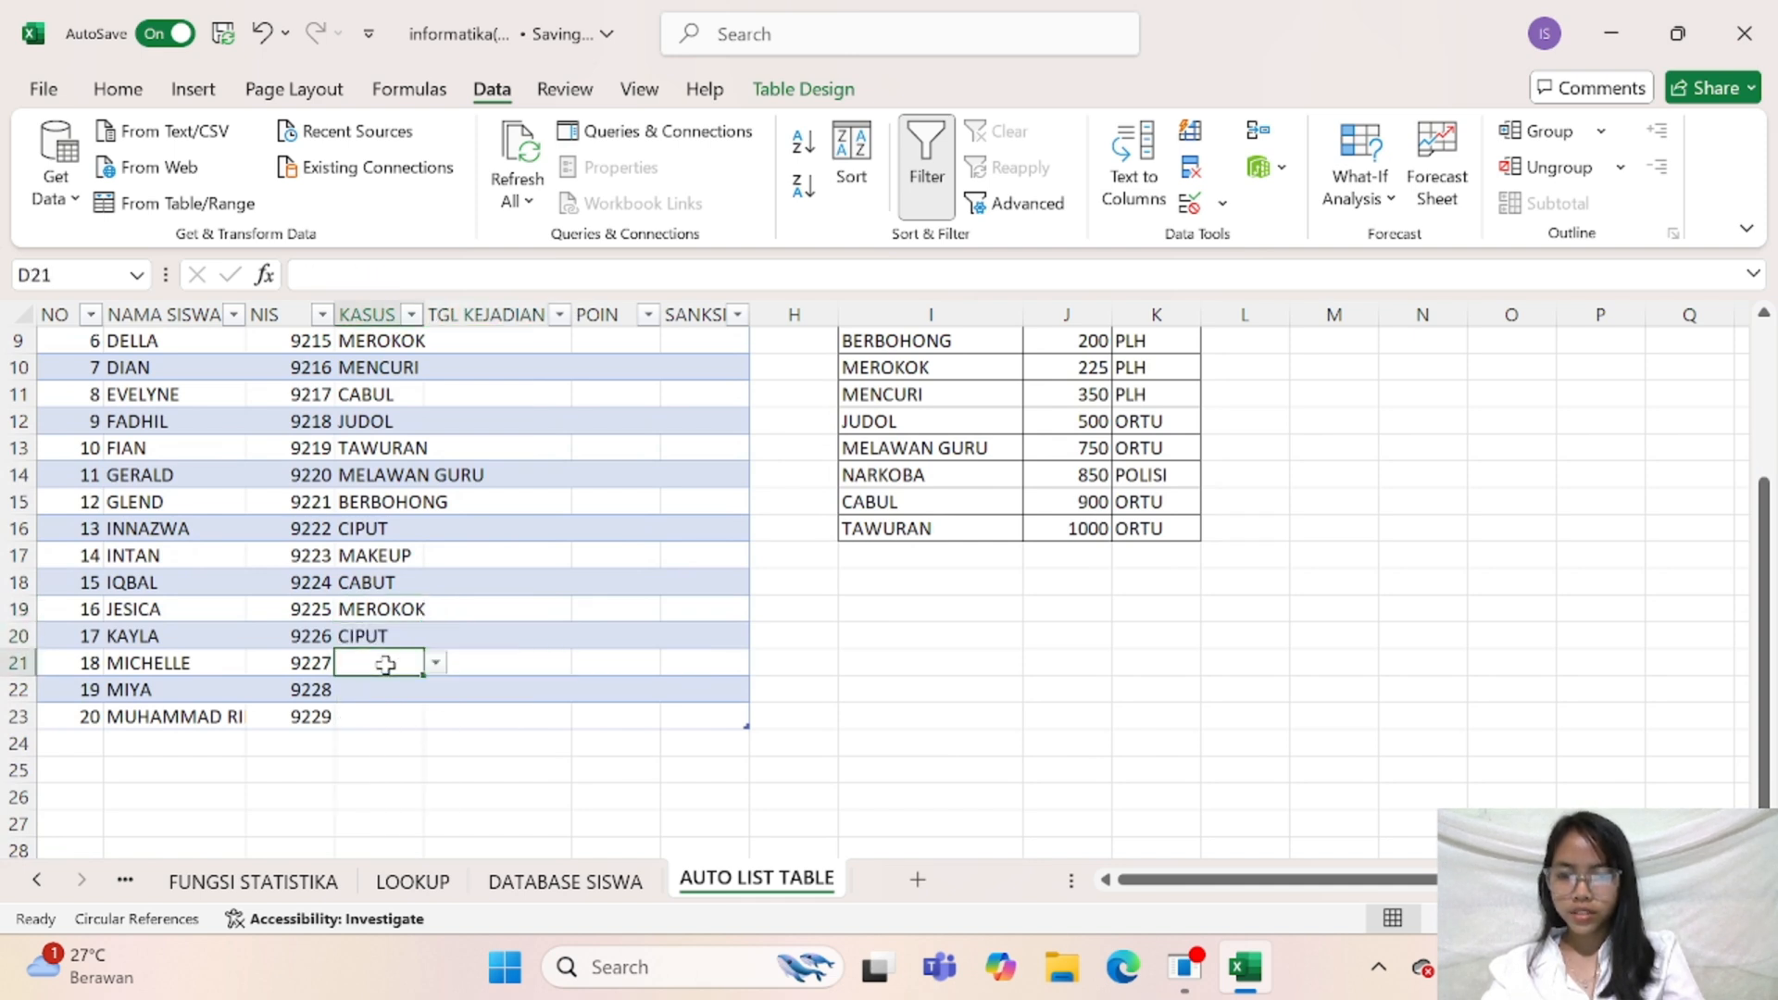
{"action": "left_click", "coordinate": [435, 663]}
{"action": "left_click", "coordinate": [371, 764]}
Choose RAMBUT PANJANG as the KASUS violation in cell D23 and MENCURI in D22
{"action": "left_click", "coordinate": [385, 716]}
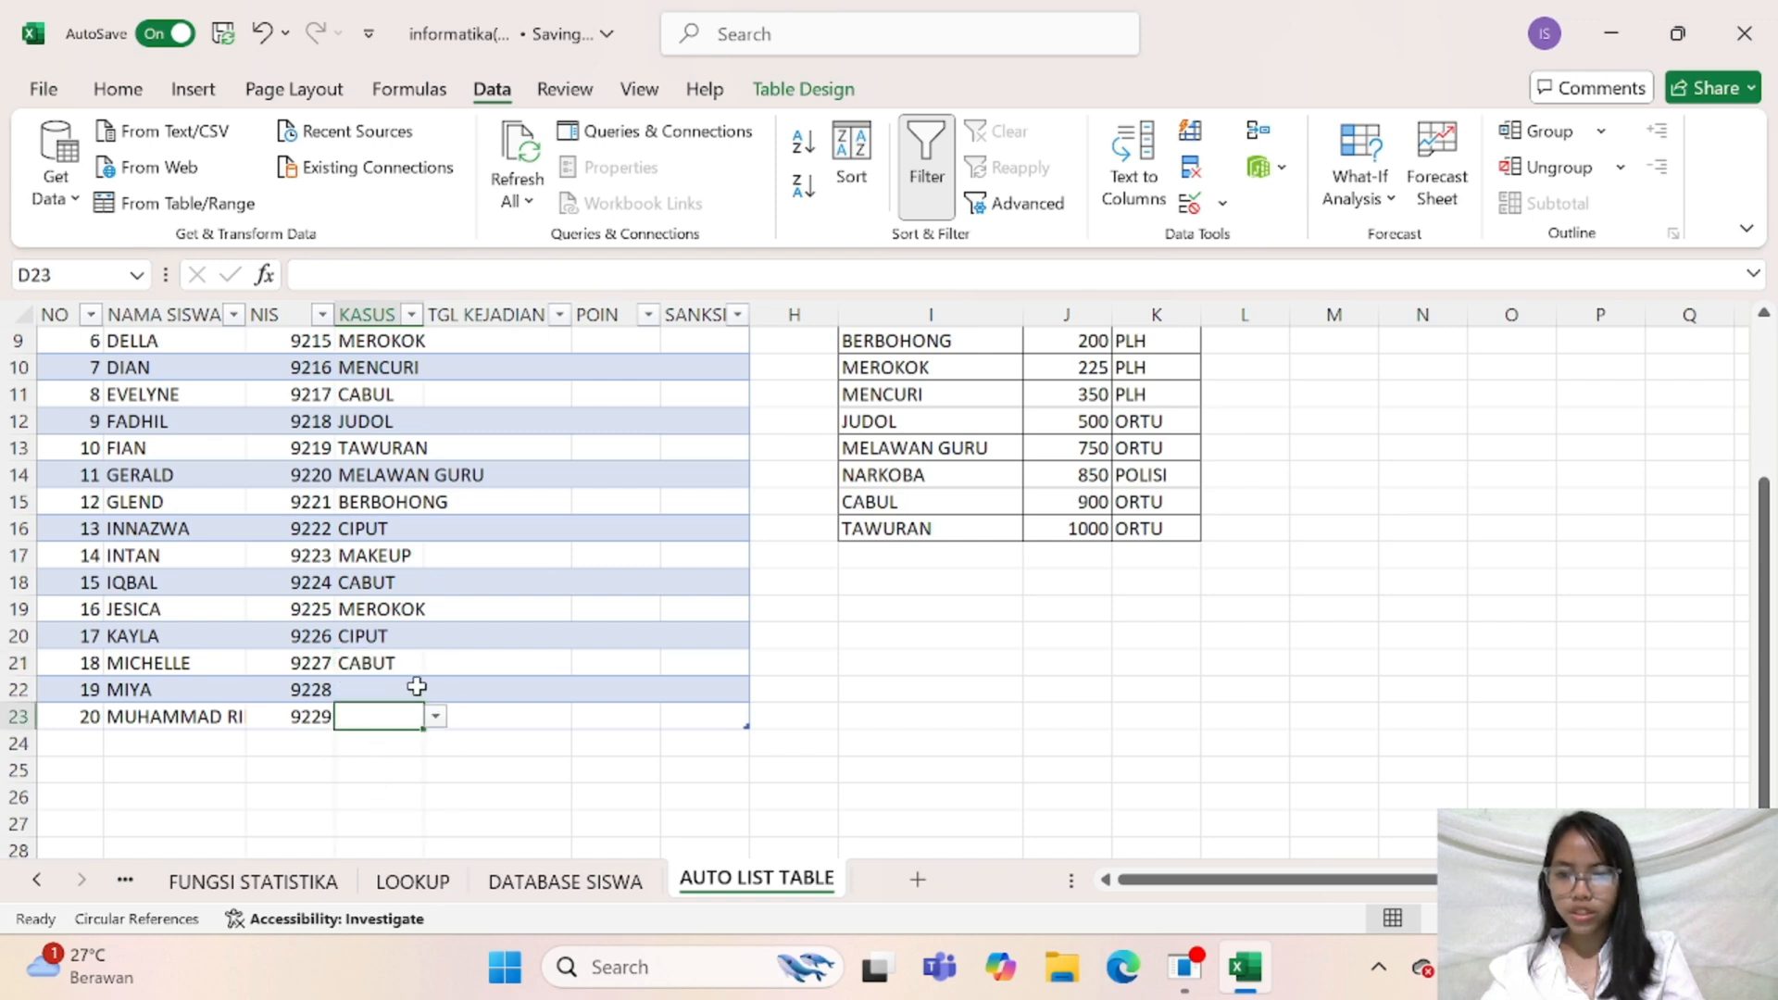
{"action": "left_click", "coordinate": [436, 717]}
{"action": "left_click", "coordinate": [385, 778]}
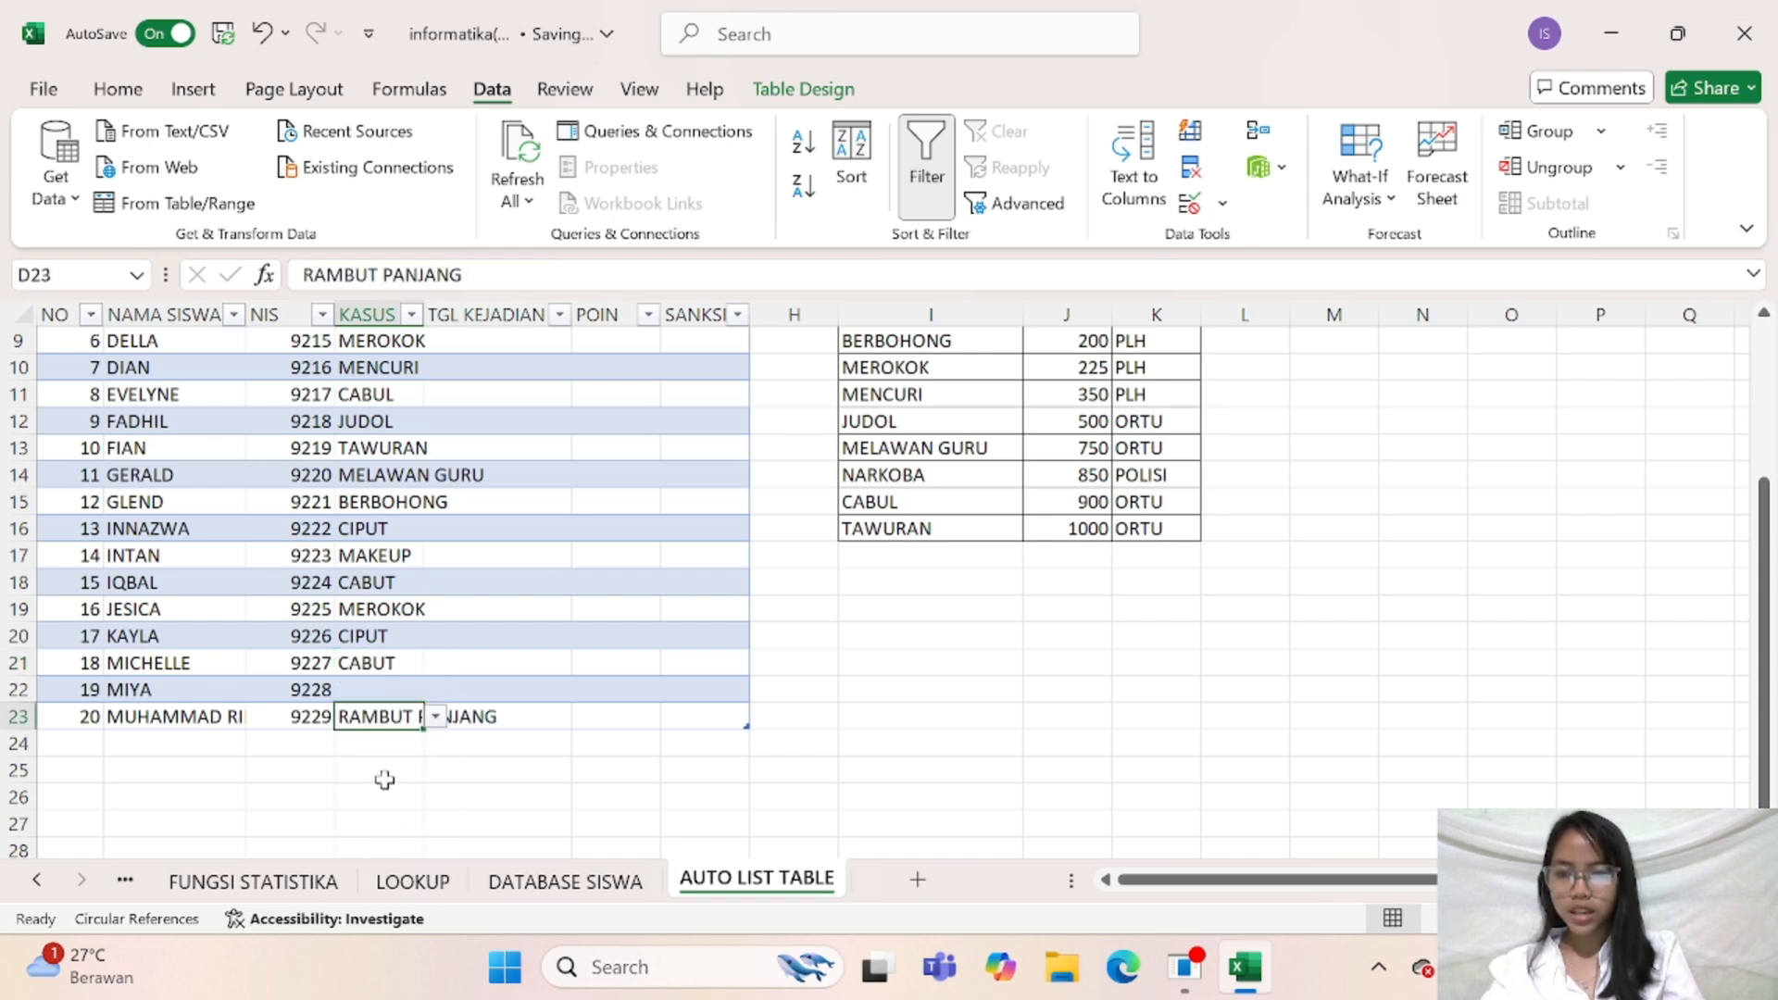
{"action": "left_click", "coordinate": [399, 685]}
{"action": "left_click", "coordinate": [434, 689]}
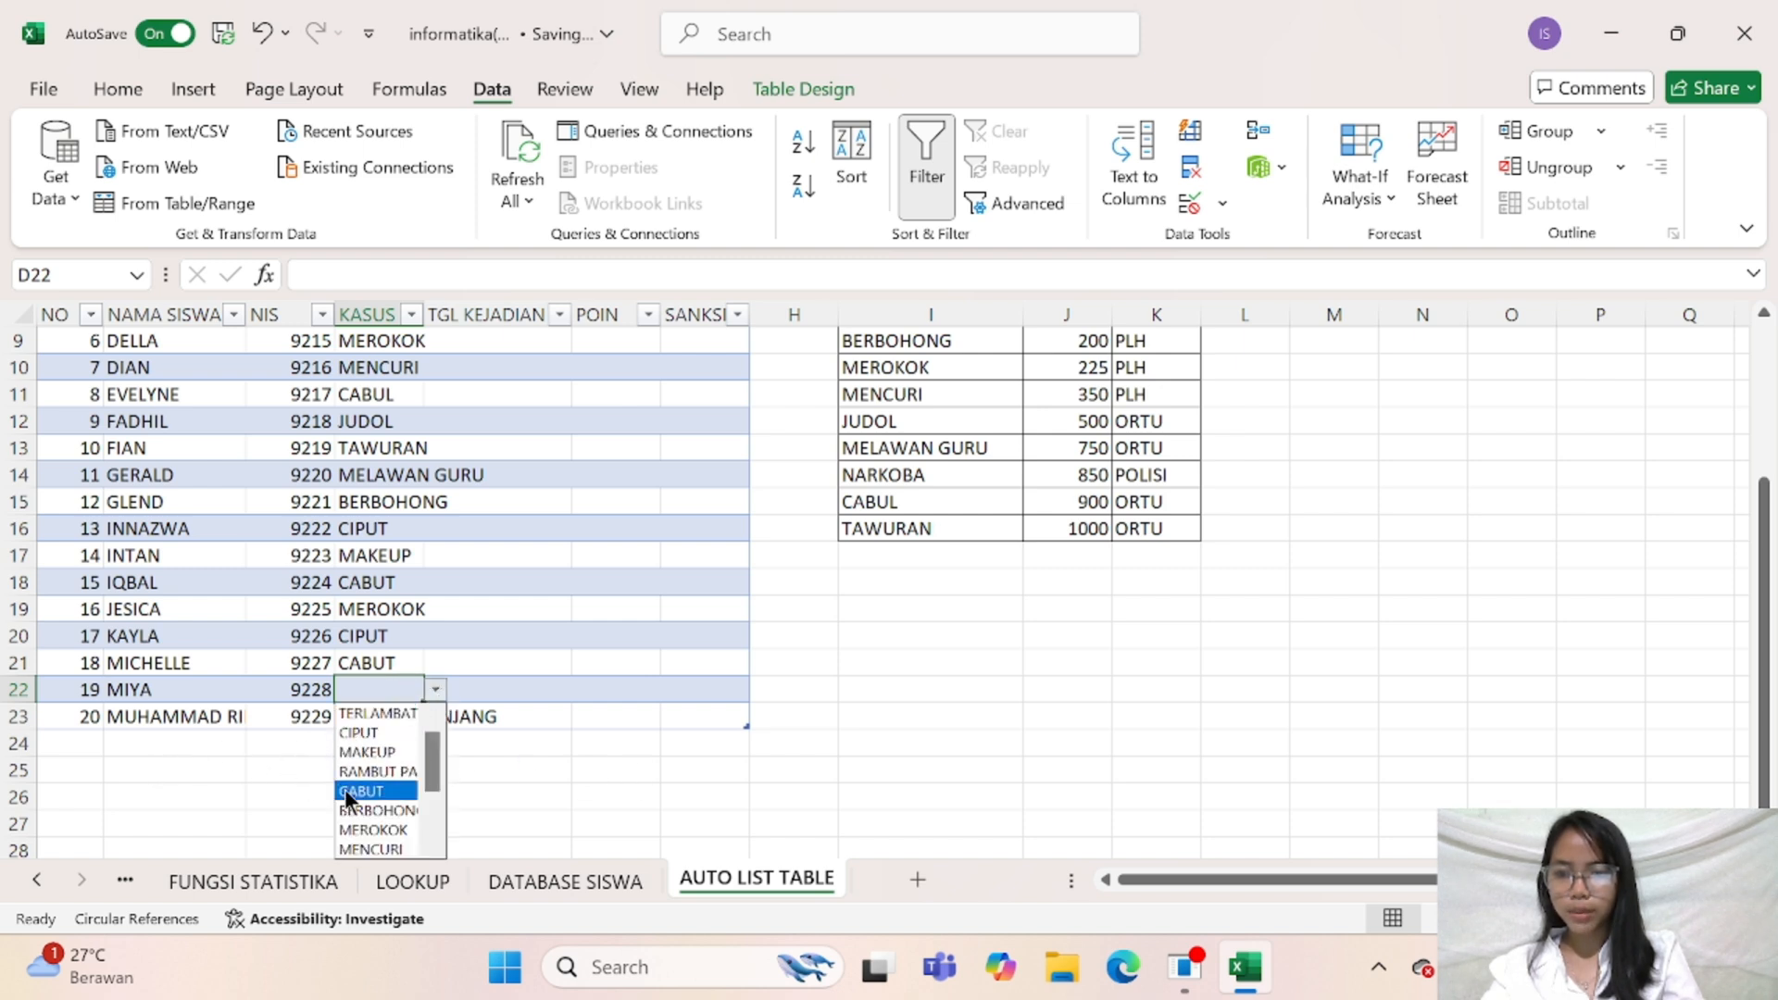
{"action": "left_click", "coordinate": [370, 848]}
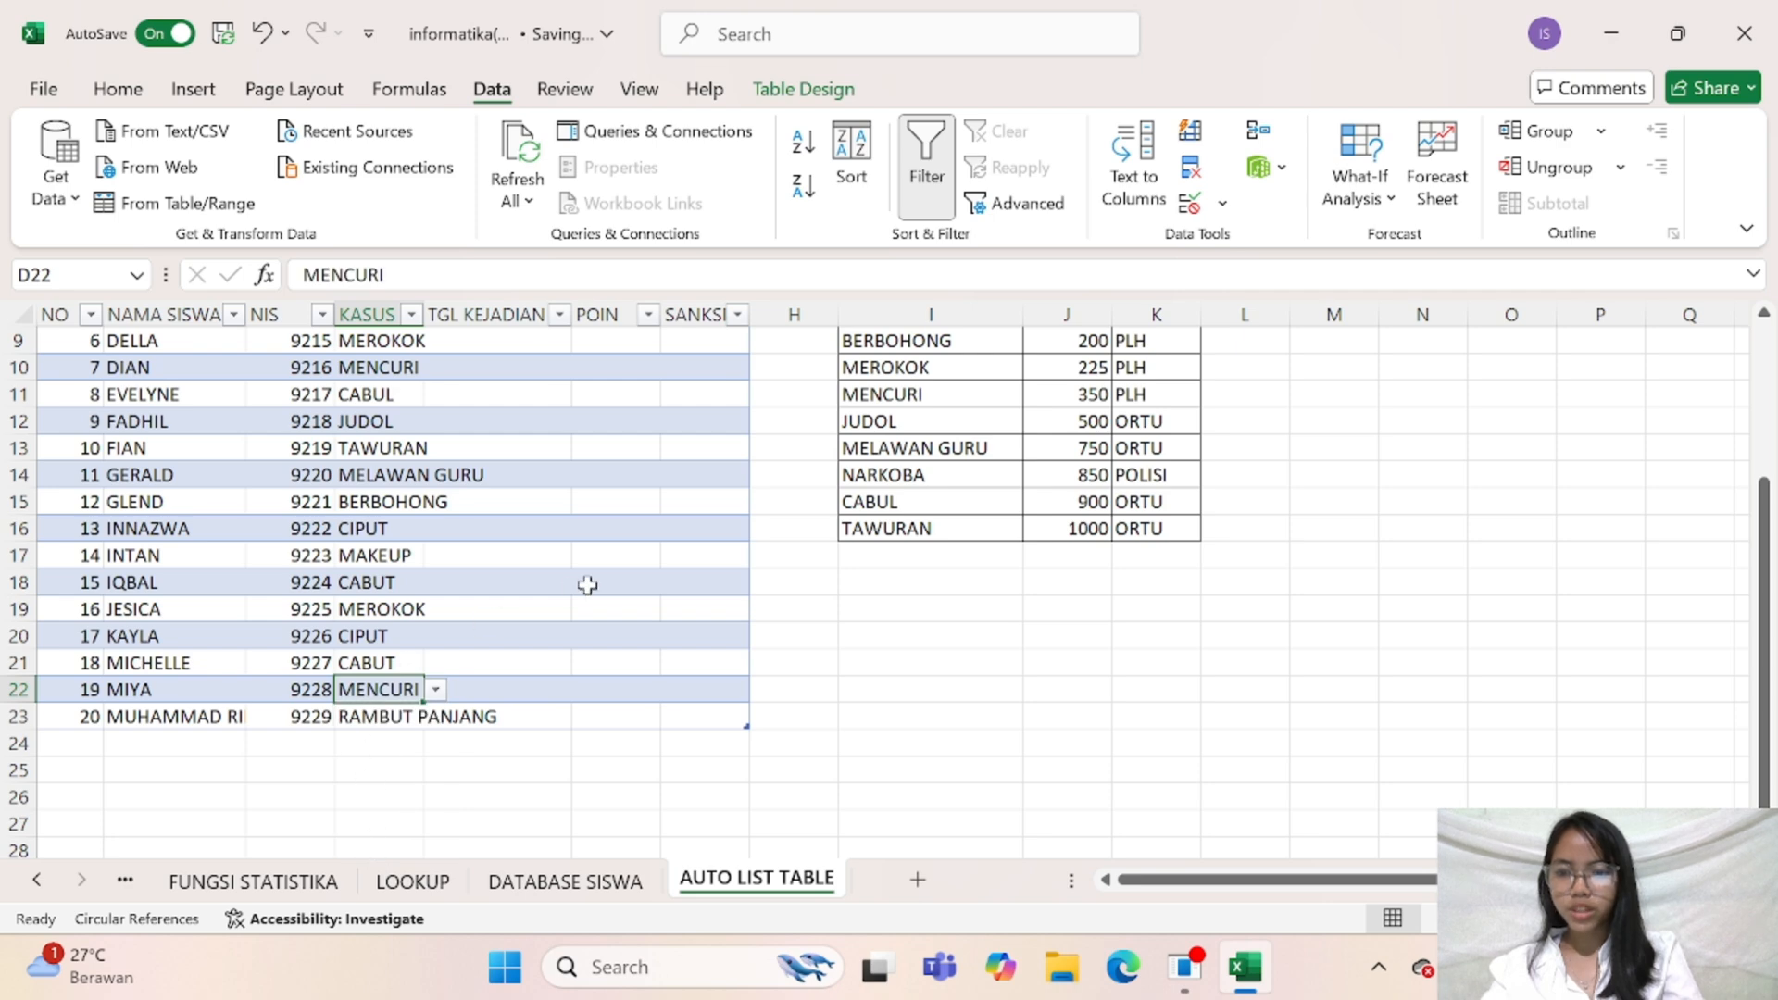
Widen the KASUS column D so the longest violation name fits, and select the first TGL KEJADIAN cell, E4
{"action": "left_click", "coordinate": [592, 583]}
{"action": "scroll", "coordinate": [593, 584], "scroll_direction": "up", "scroll_amount": 3}
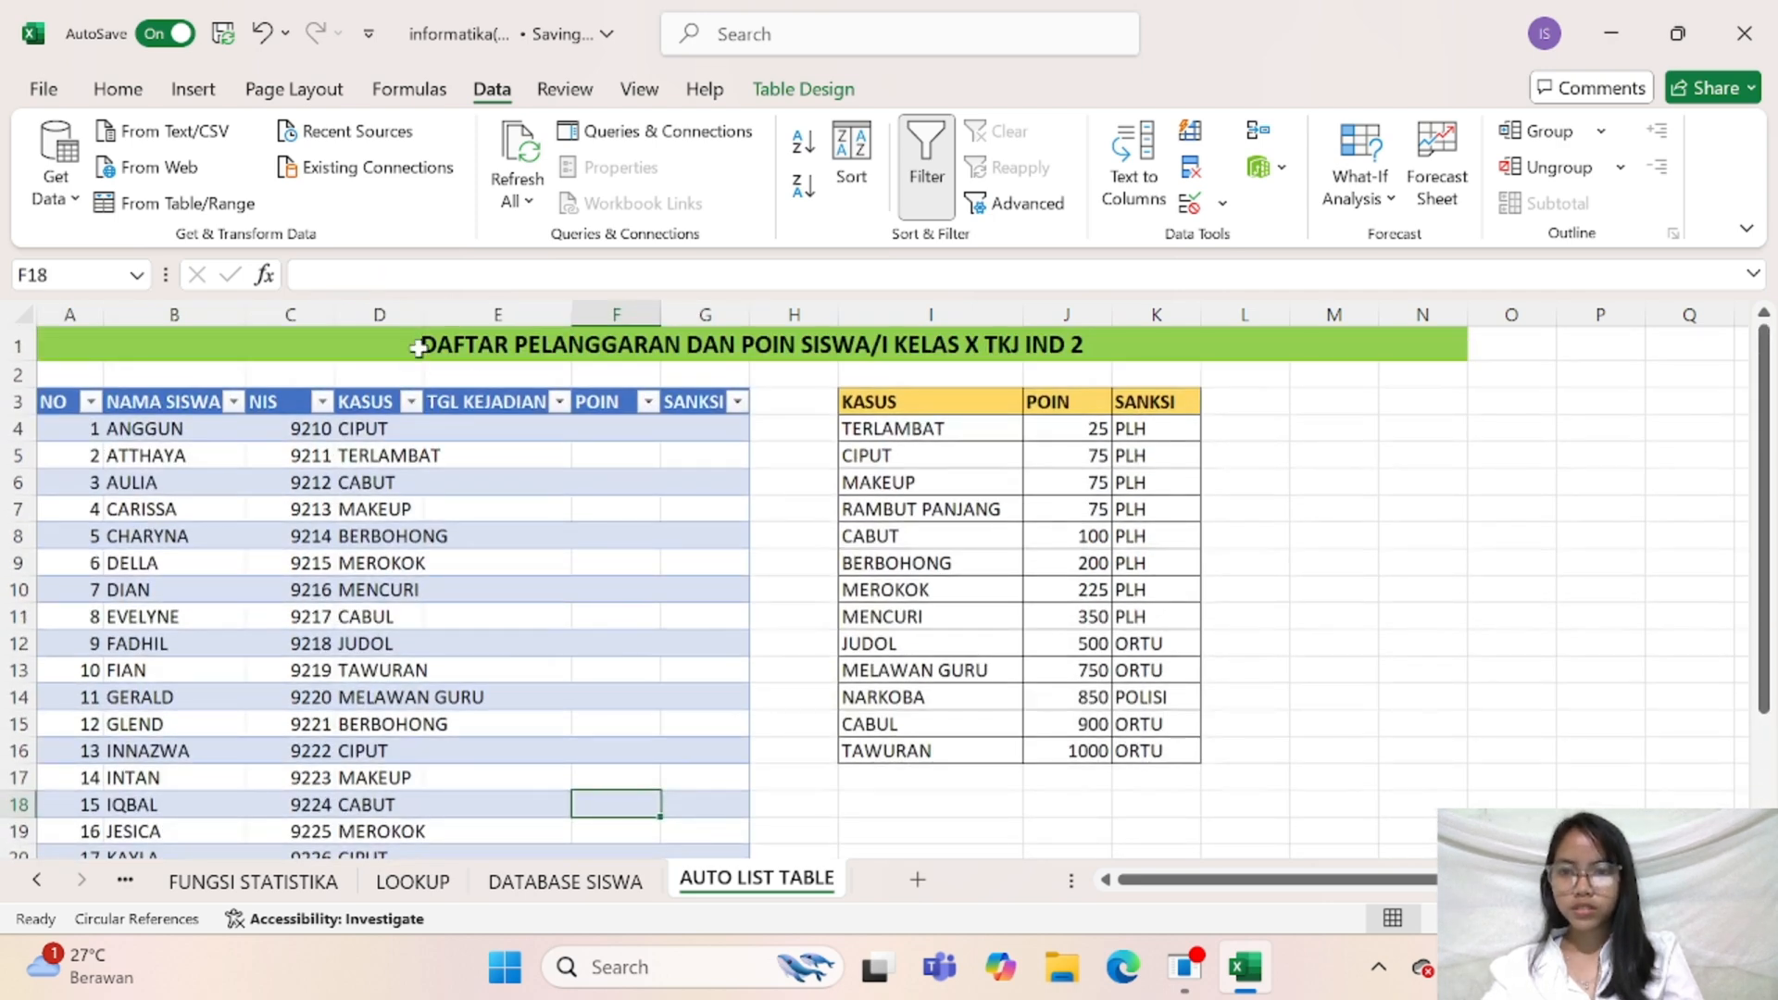
{"action": "left_click_drag", "start_coordinate": [420, 325], "coordinate": [488, 326]}
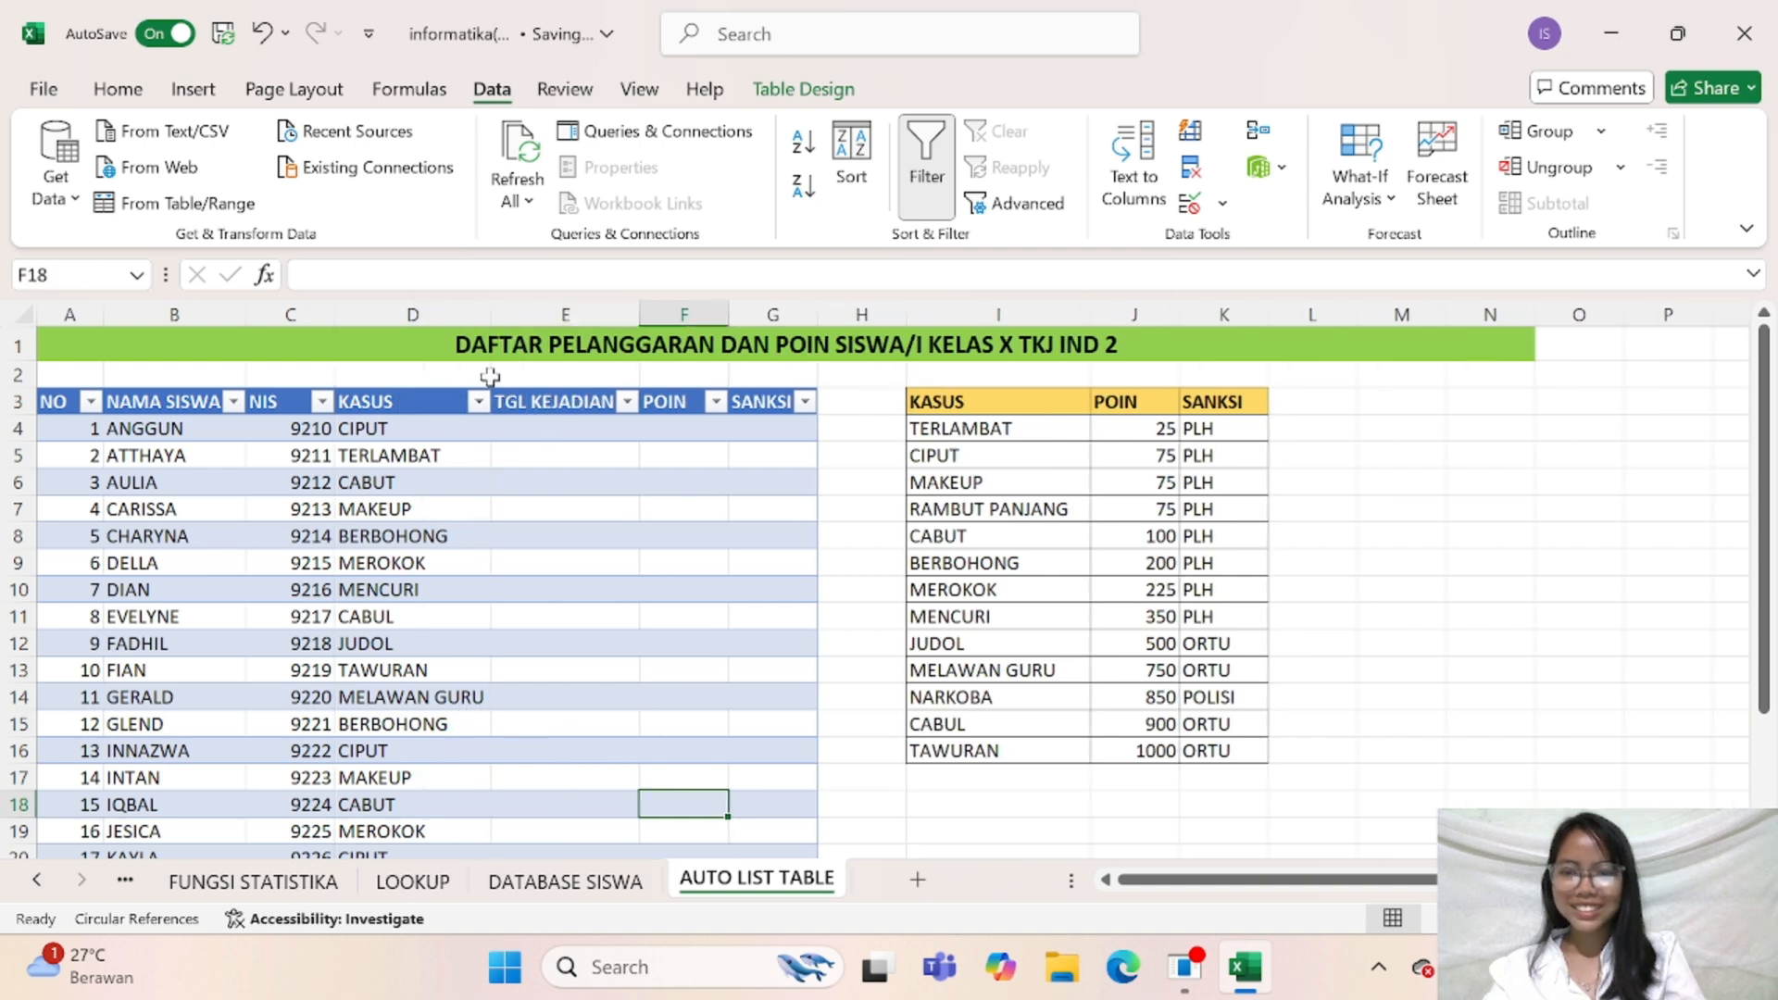
{"action": "left_click", "coordinate": [581, 428]}
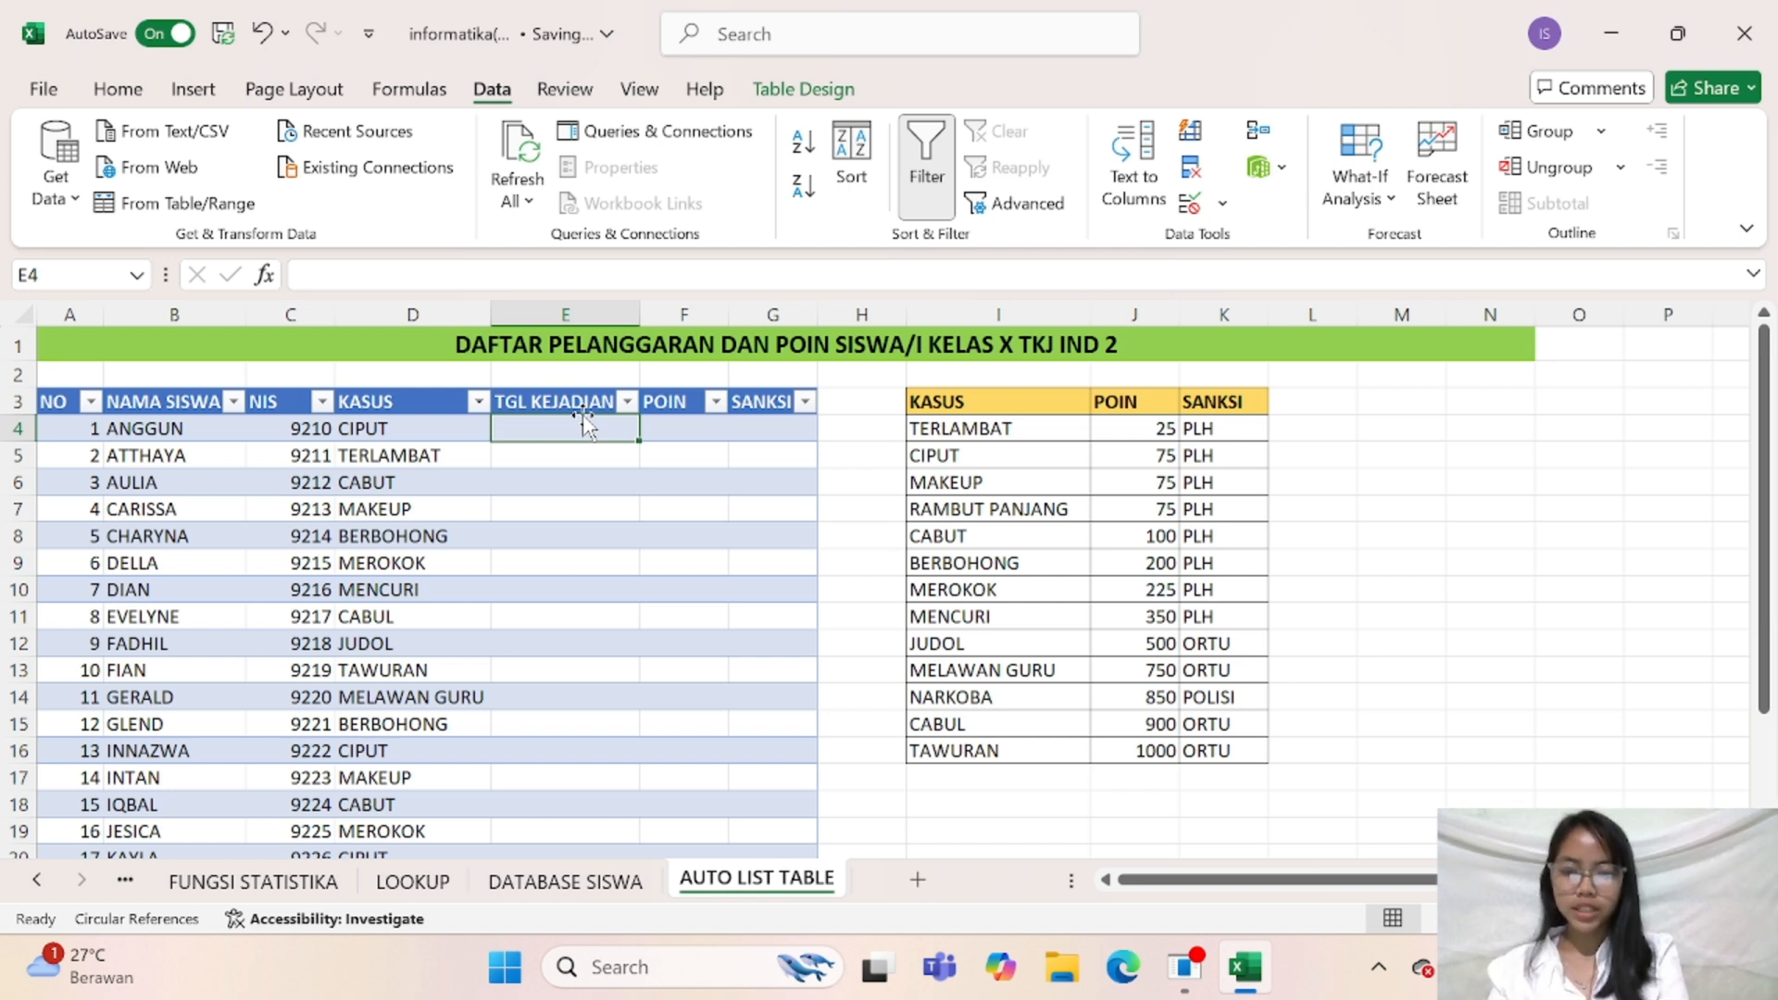
Enter the TGL KEJADIAN dates 01/09/2025 in cell E4 and 02/01/2025 in cell E5
{"action": "type", "text": "01/09"}
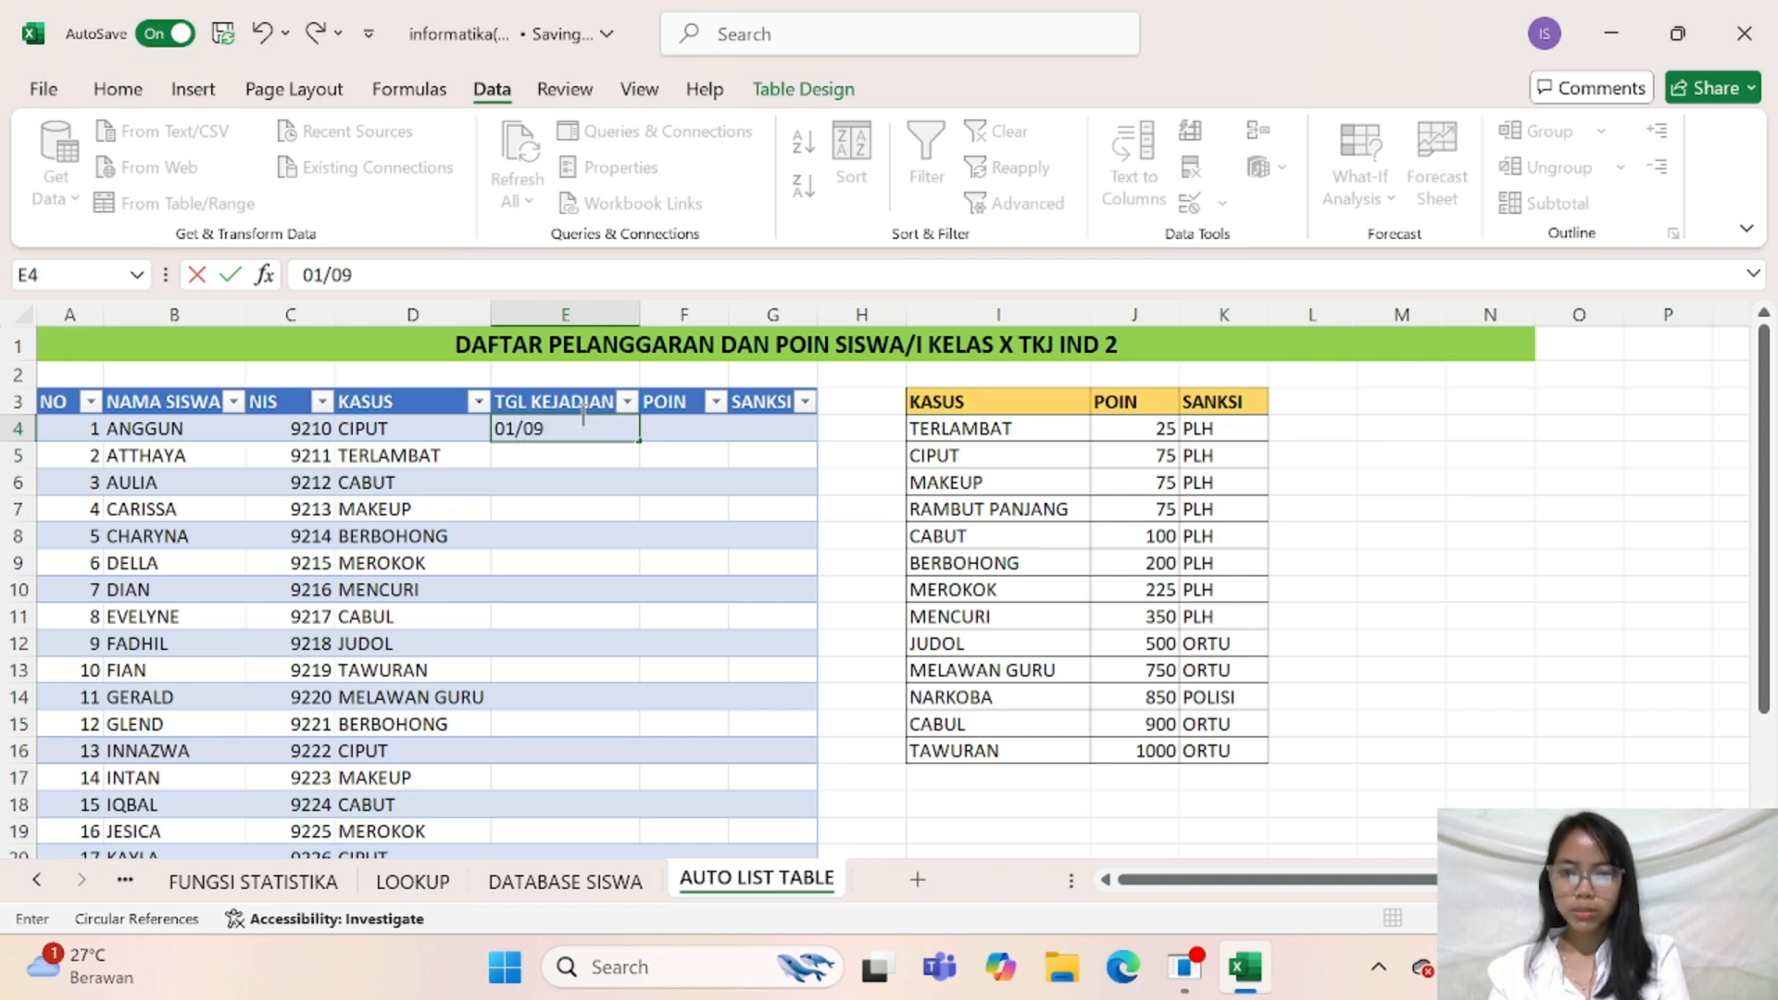
{"action": "type", "text": "/2025"}
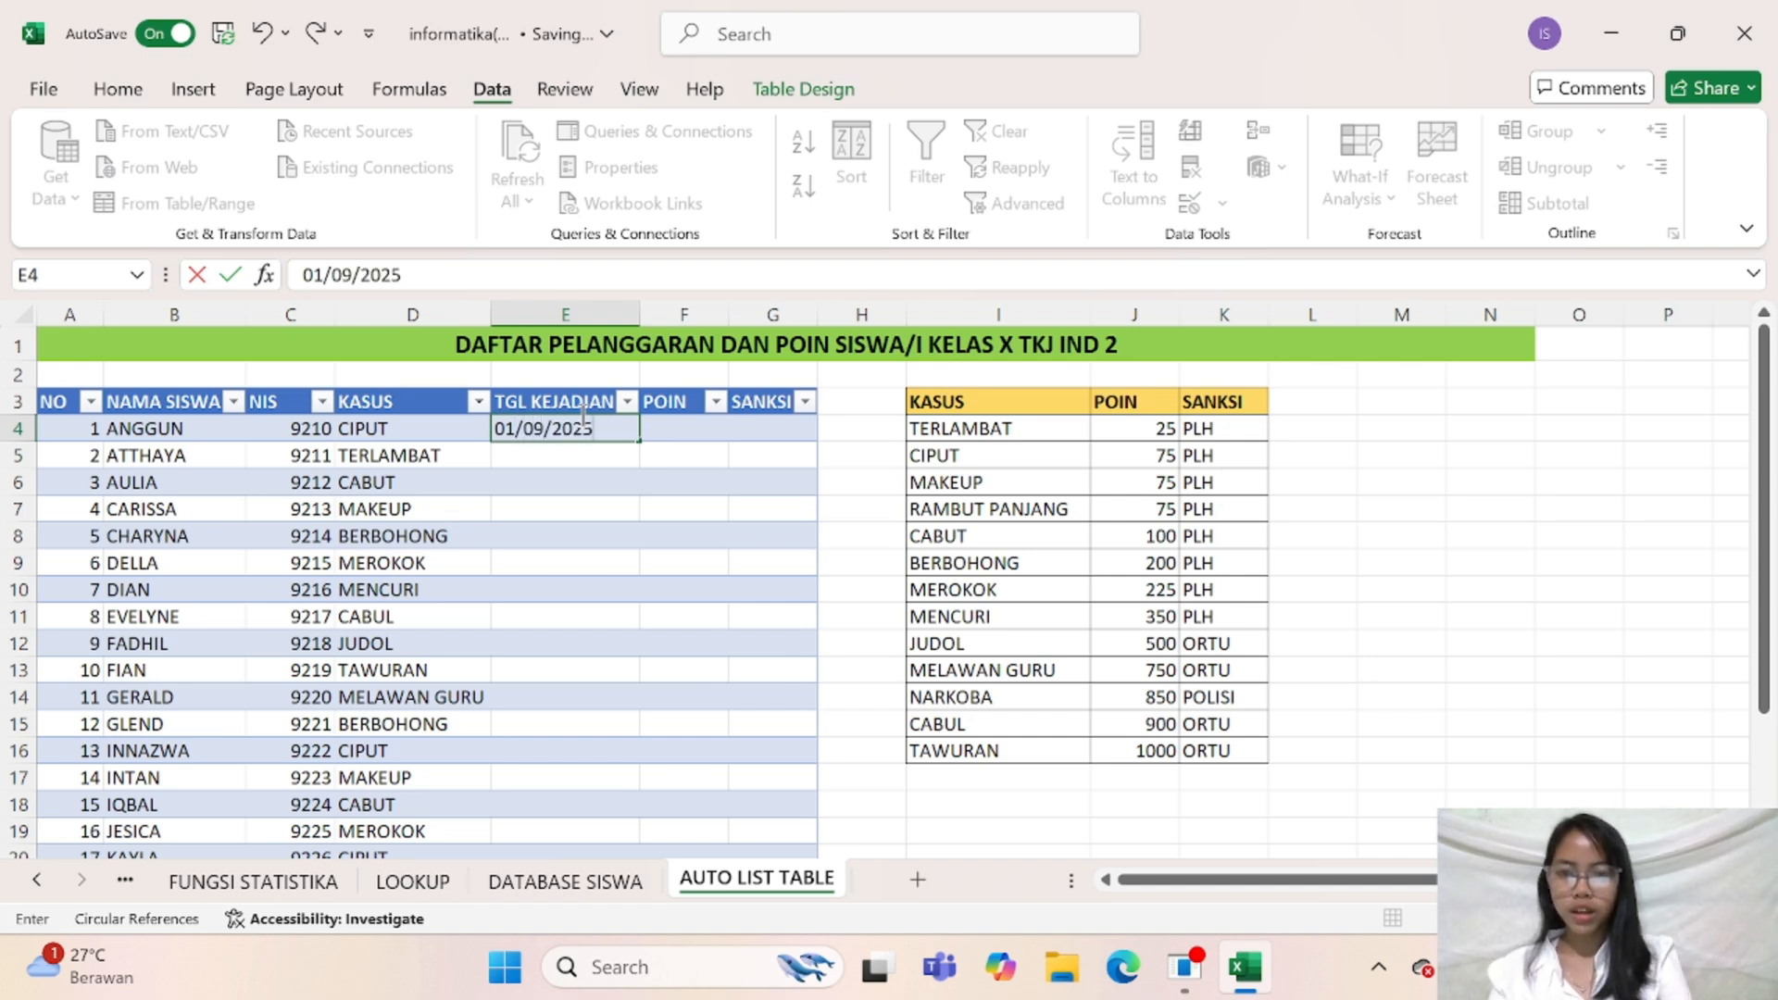
{"action": "key", "text": "Return"}
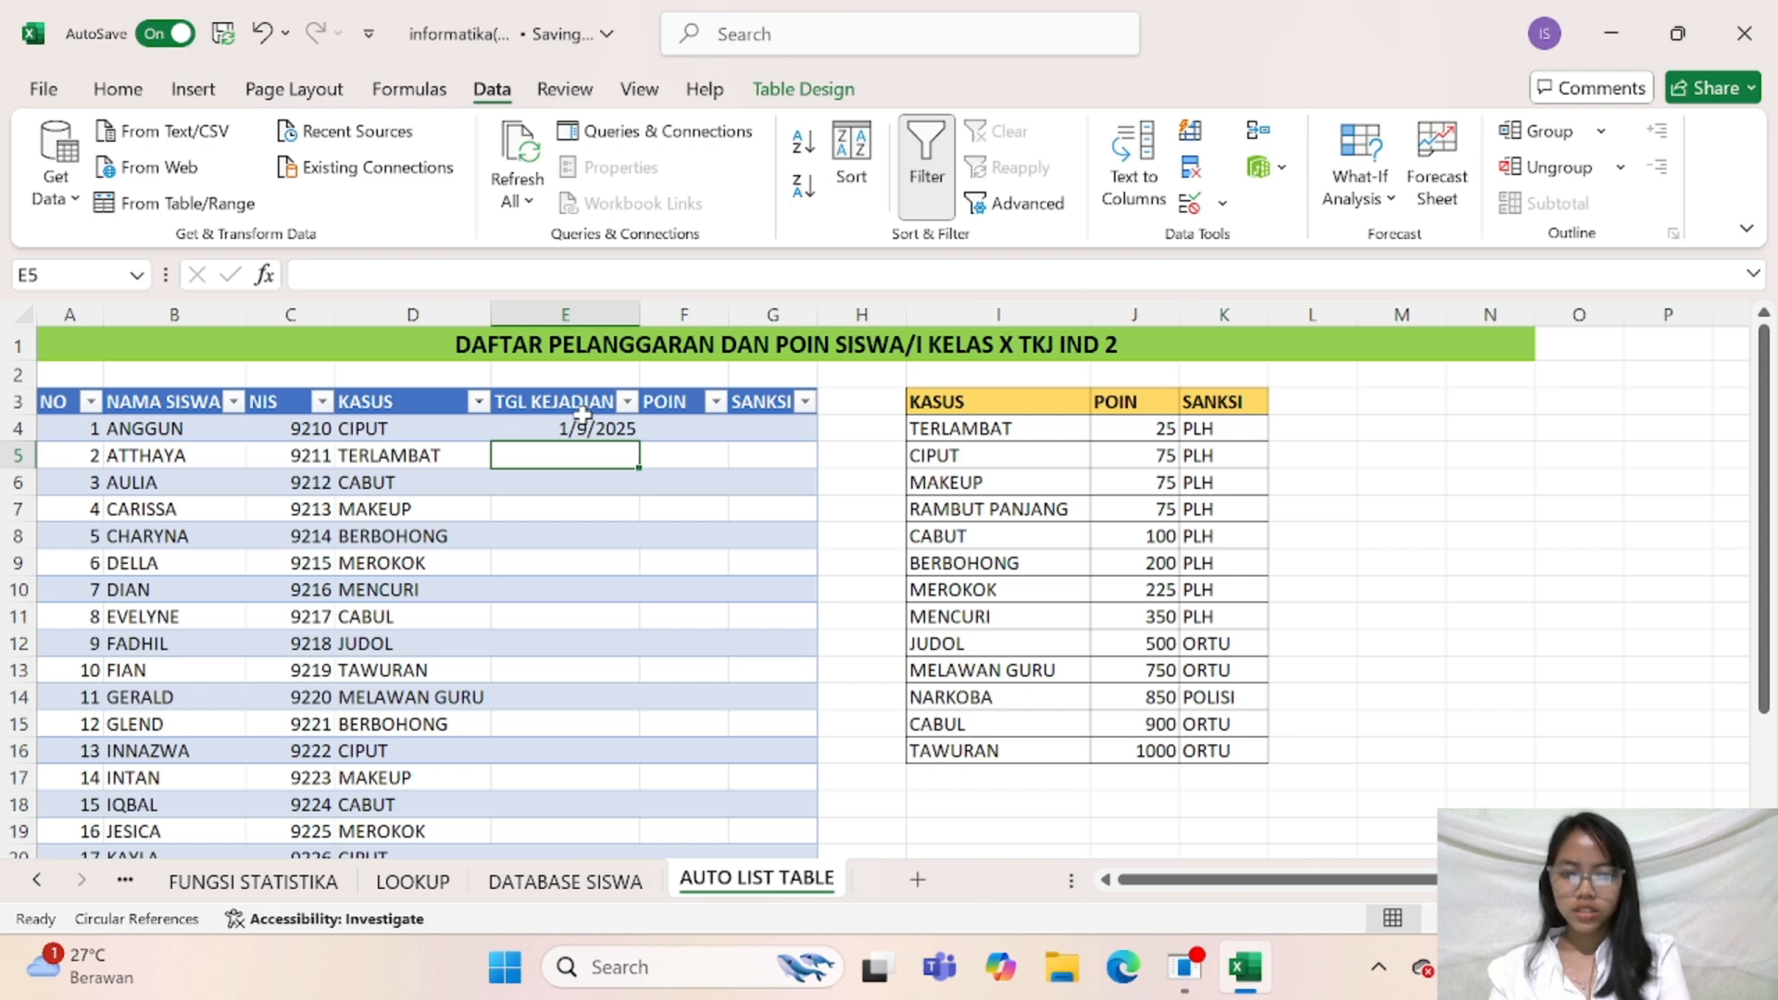
{"action": "type", "text": "02/09/"}
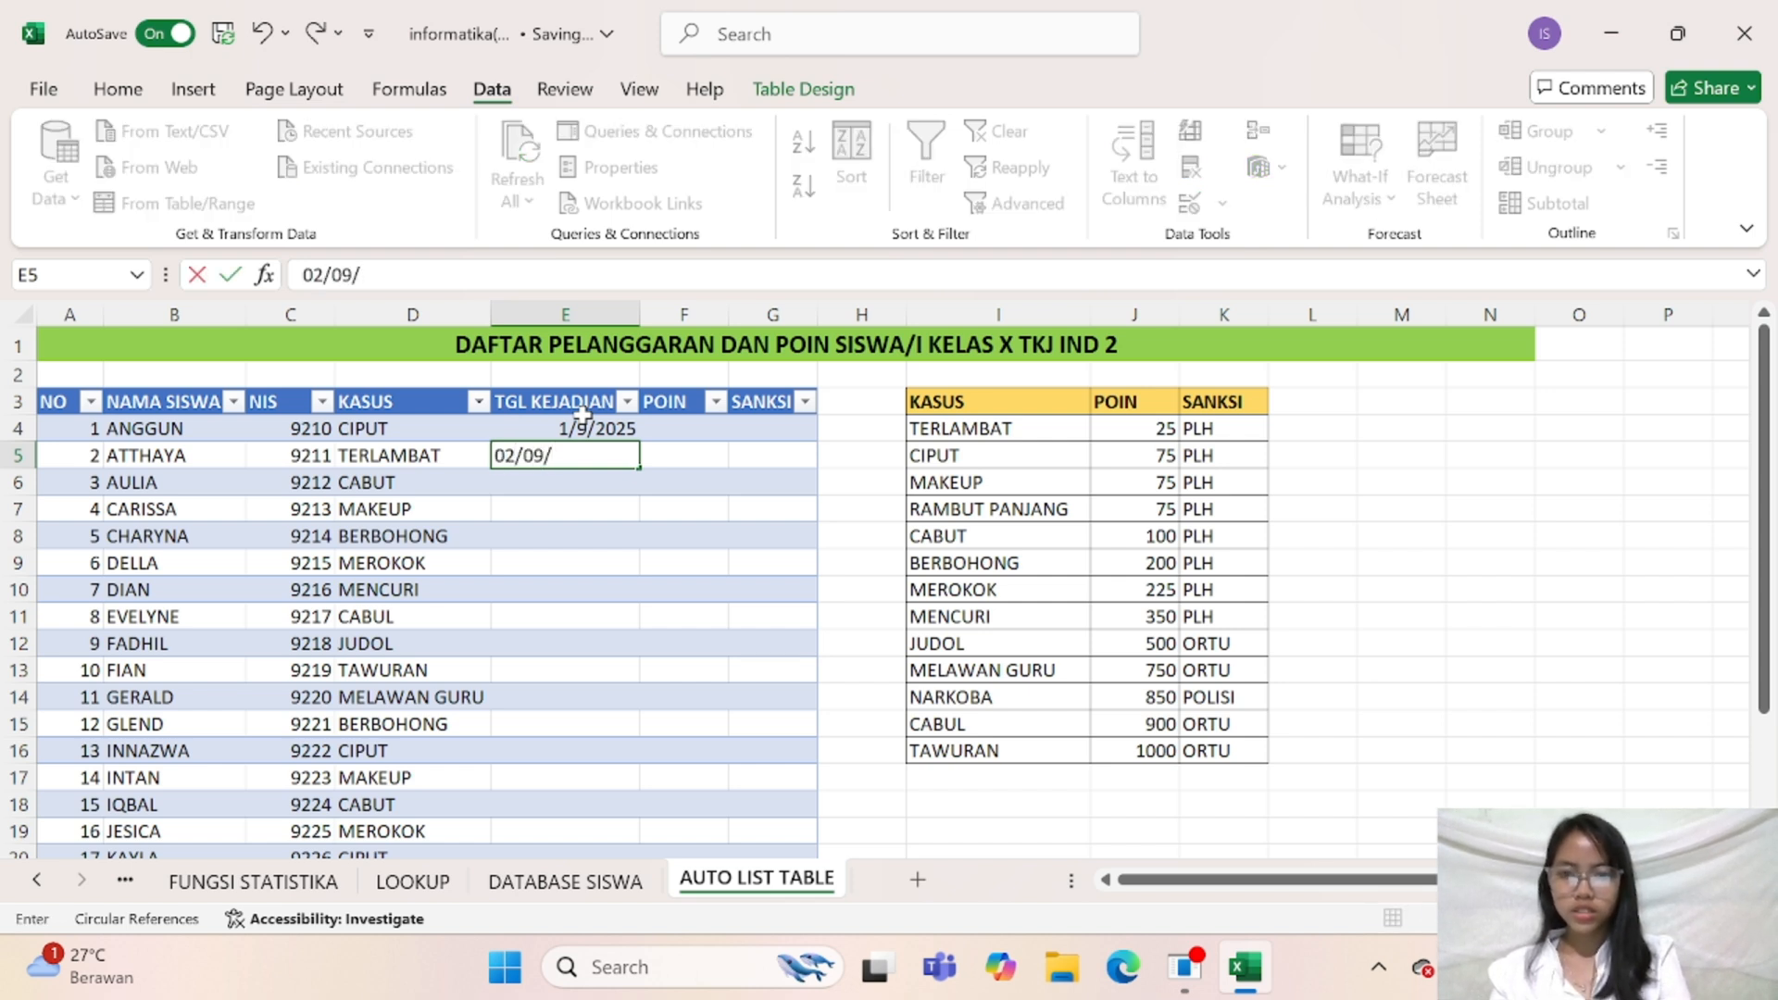
{"action": "key", "text": "BackSpace"}
{"action": "key", "text": "BackSpace"}
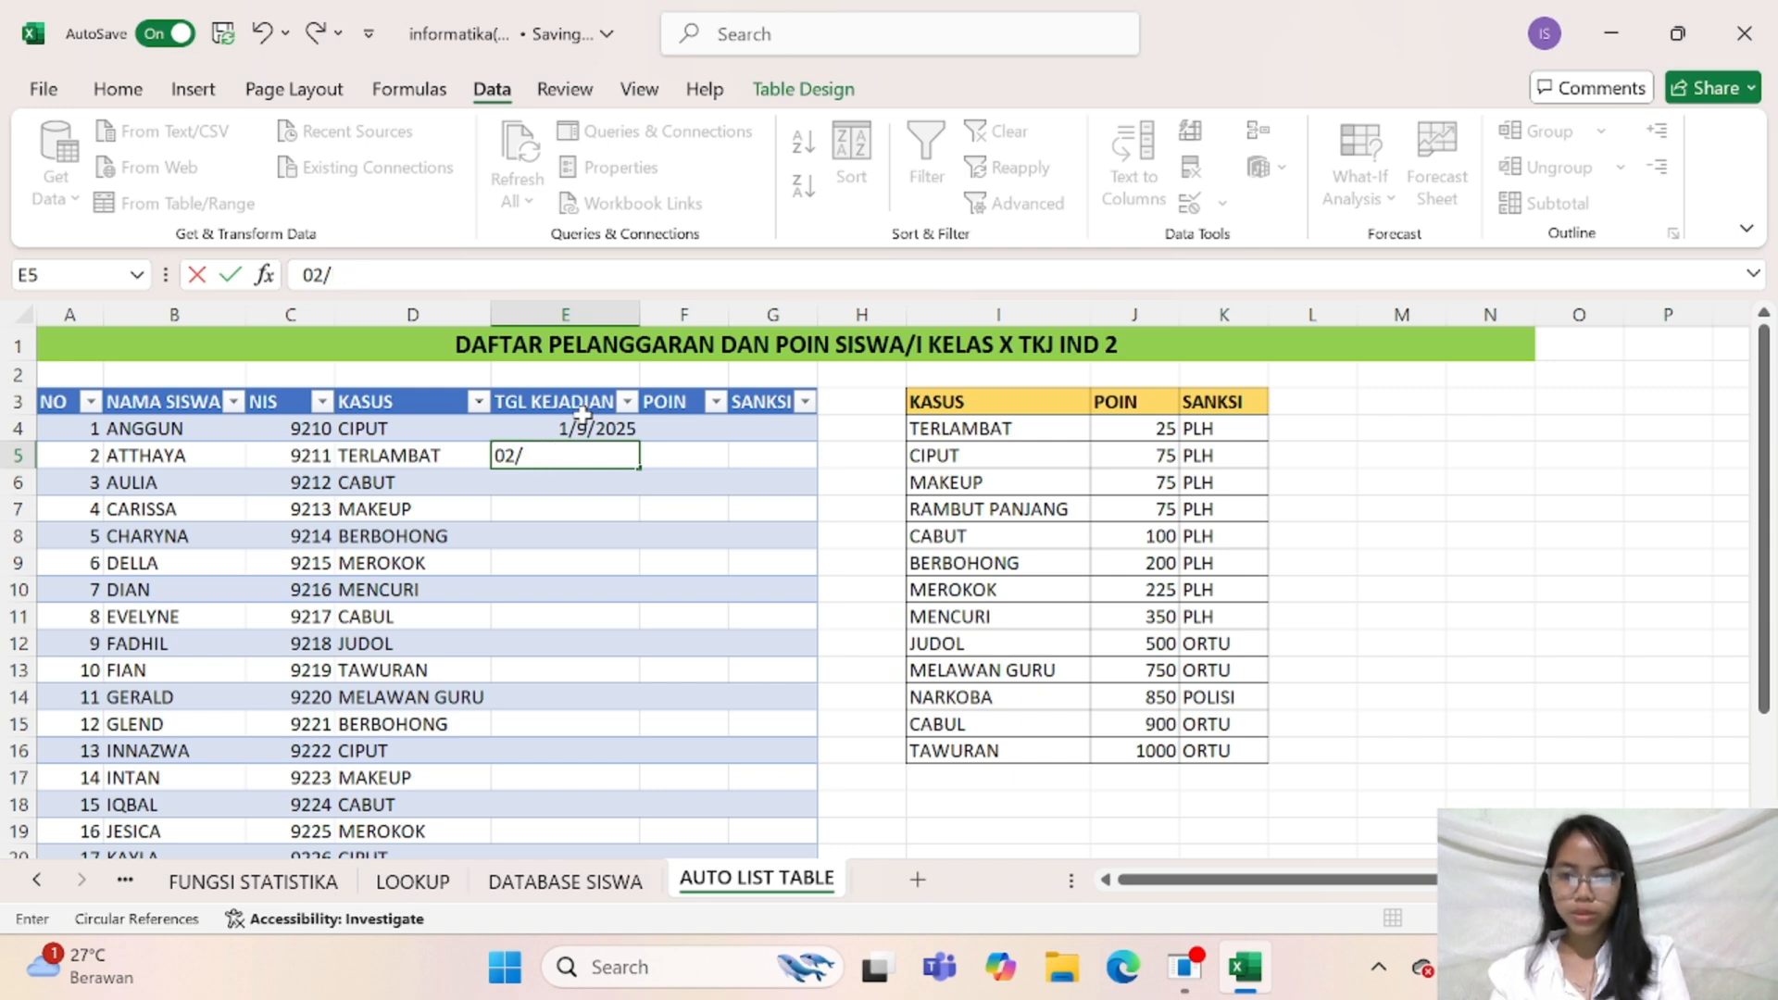
{"action": "type", "text": "1/2025"}
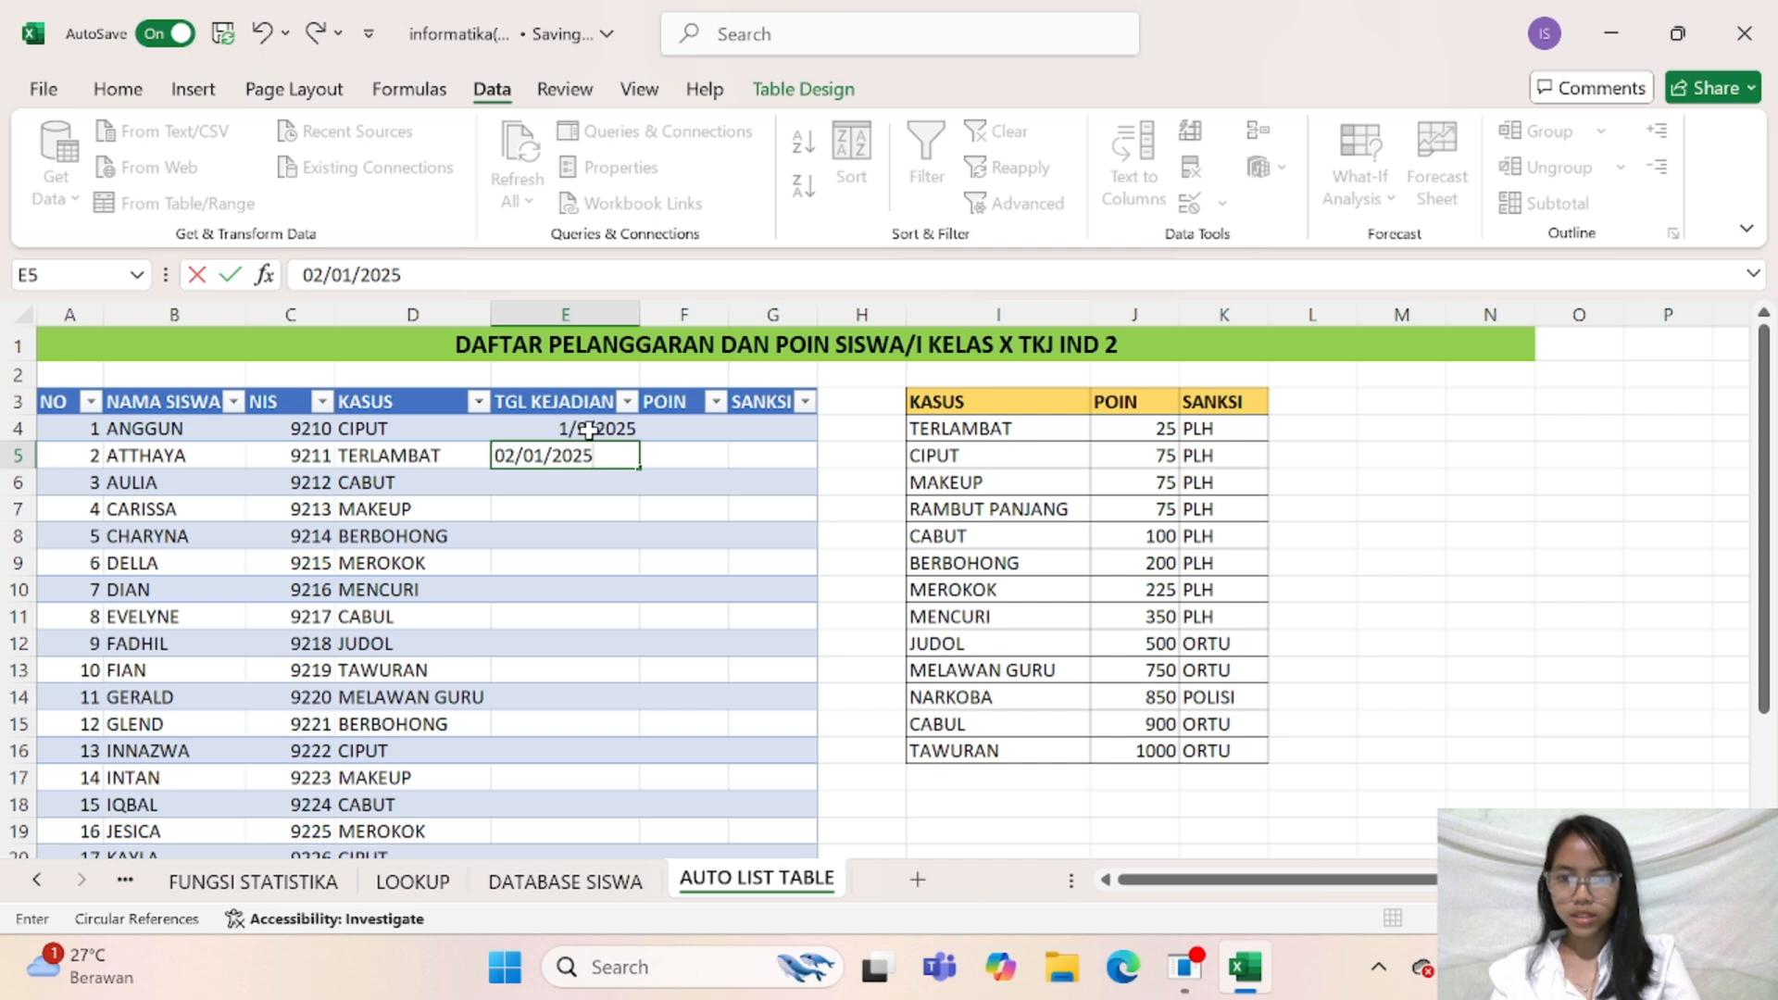
Change the first student's incident date in cell E4 to 1/1/2025
{"action": "left_click", "coordinate": [581, 429]}
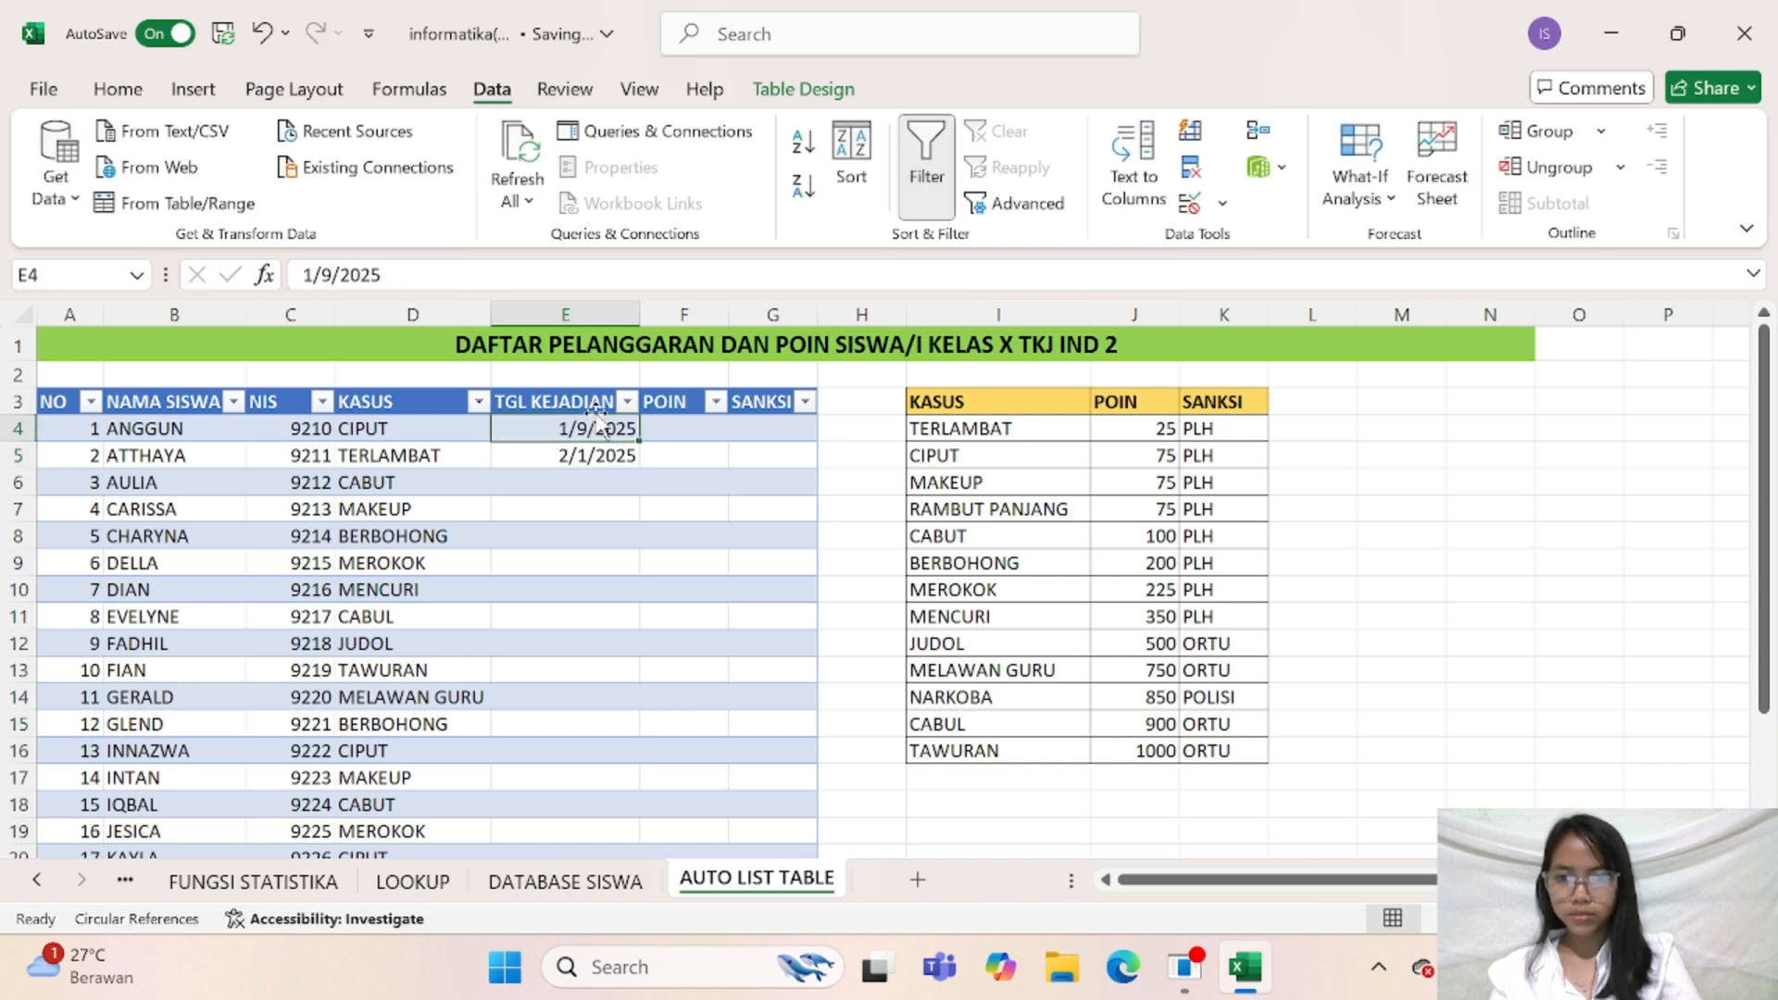
{"action": "double_click", "coordinate": [581, 429]}
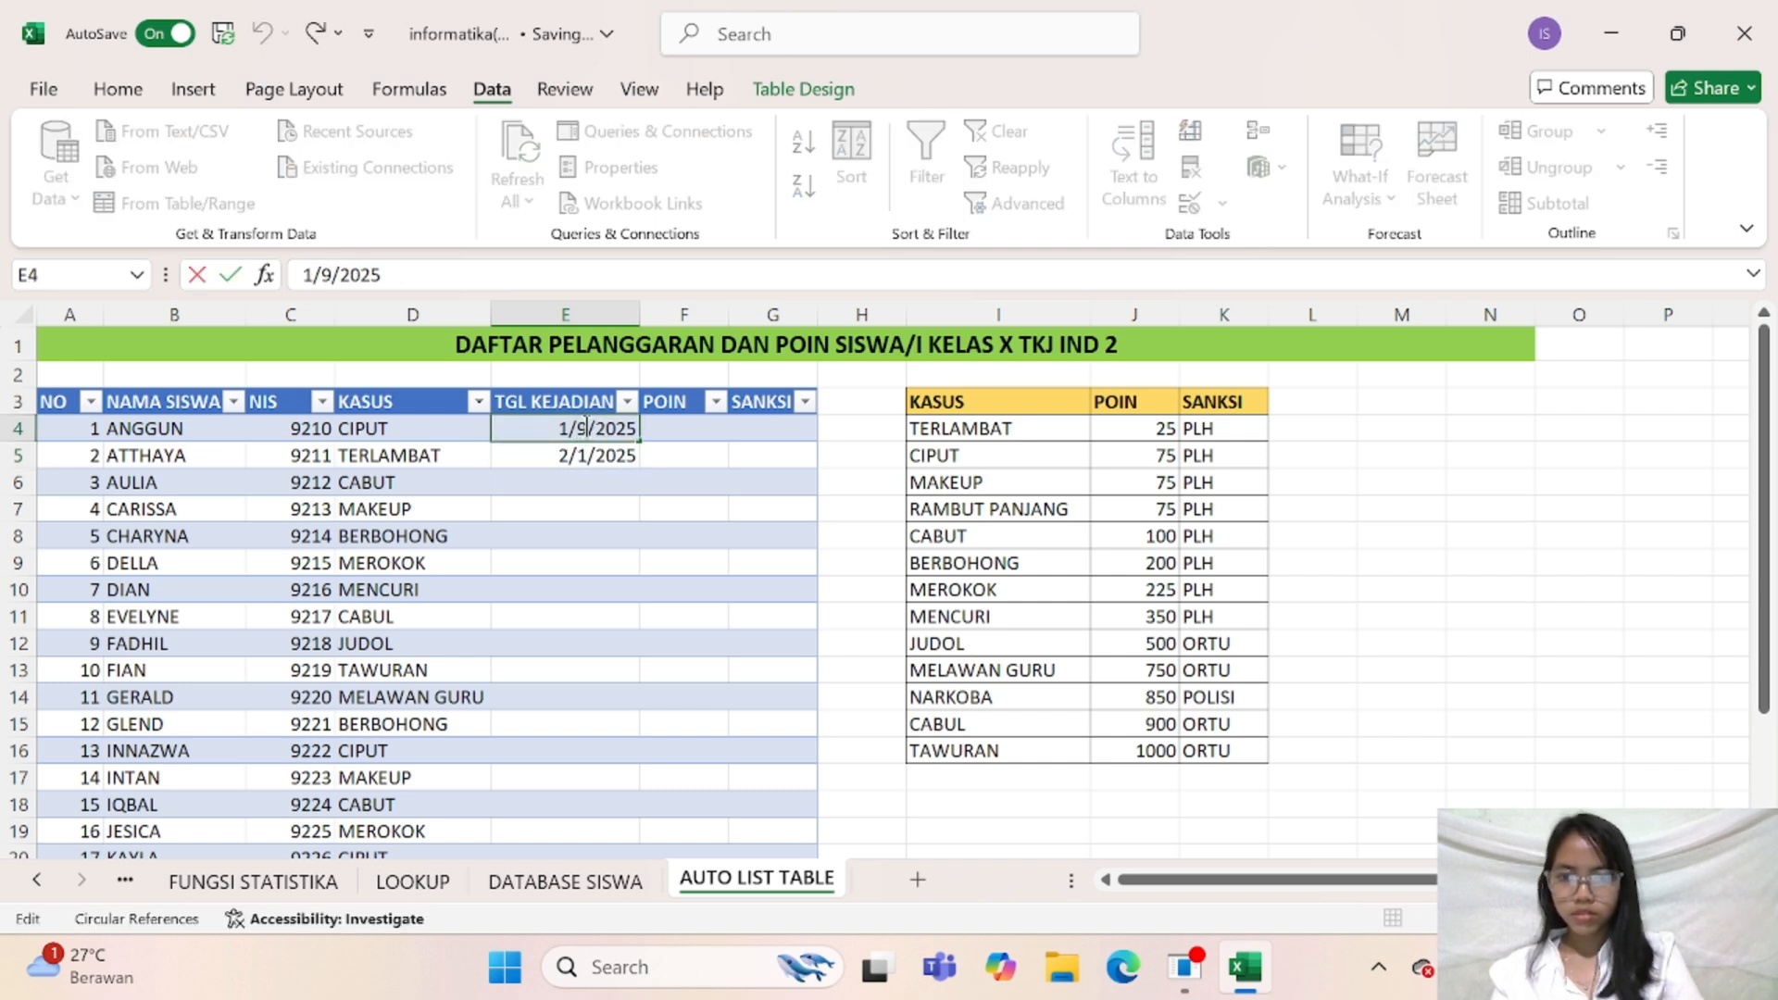
{"action": "key", "text": "BackSpace"}
{"action": "type", "text": "1"}
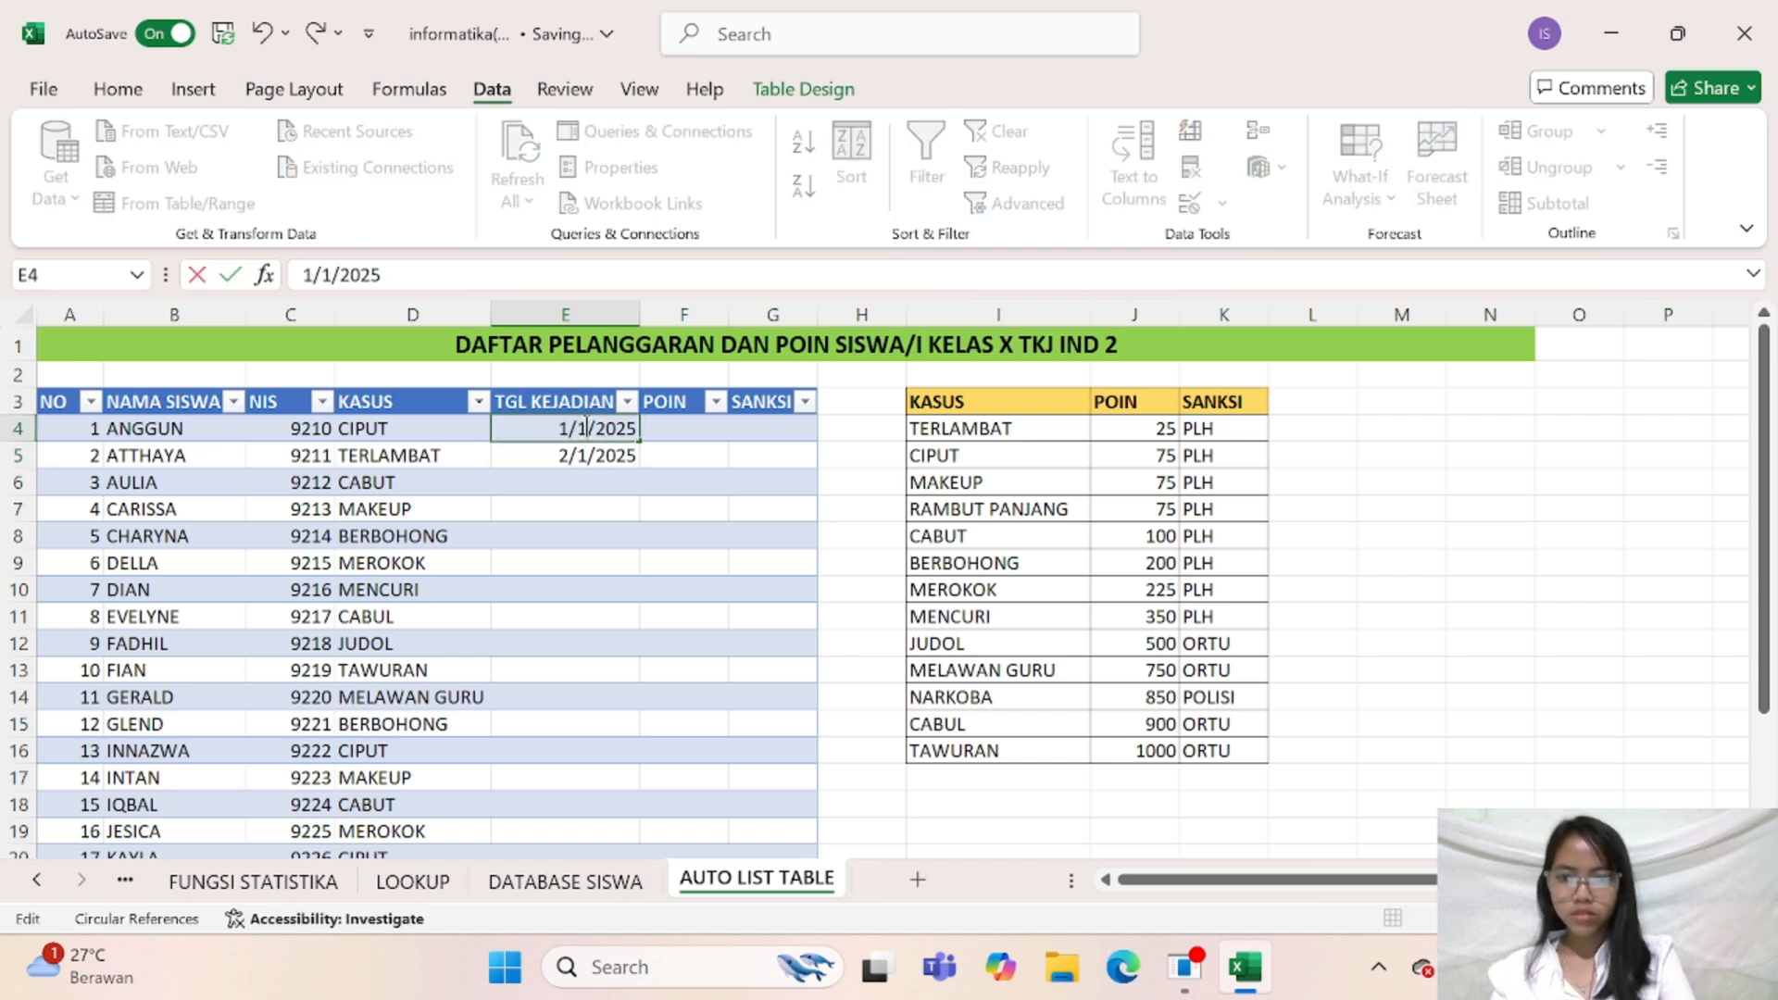
Enter 3/1/2025 as the incident date in cell E6 and fill it as a daily series down to E8
{"action": "left_click", "coordinate": [618, 481]}
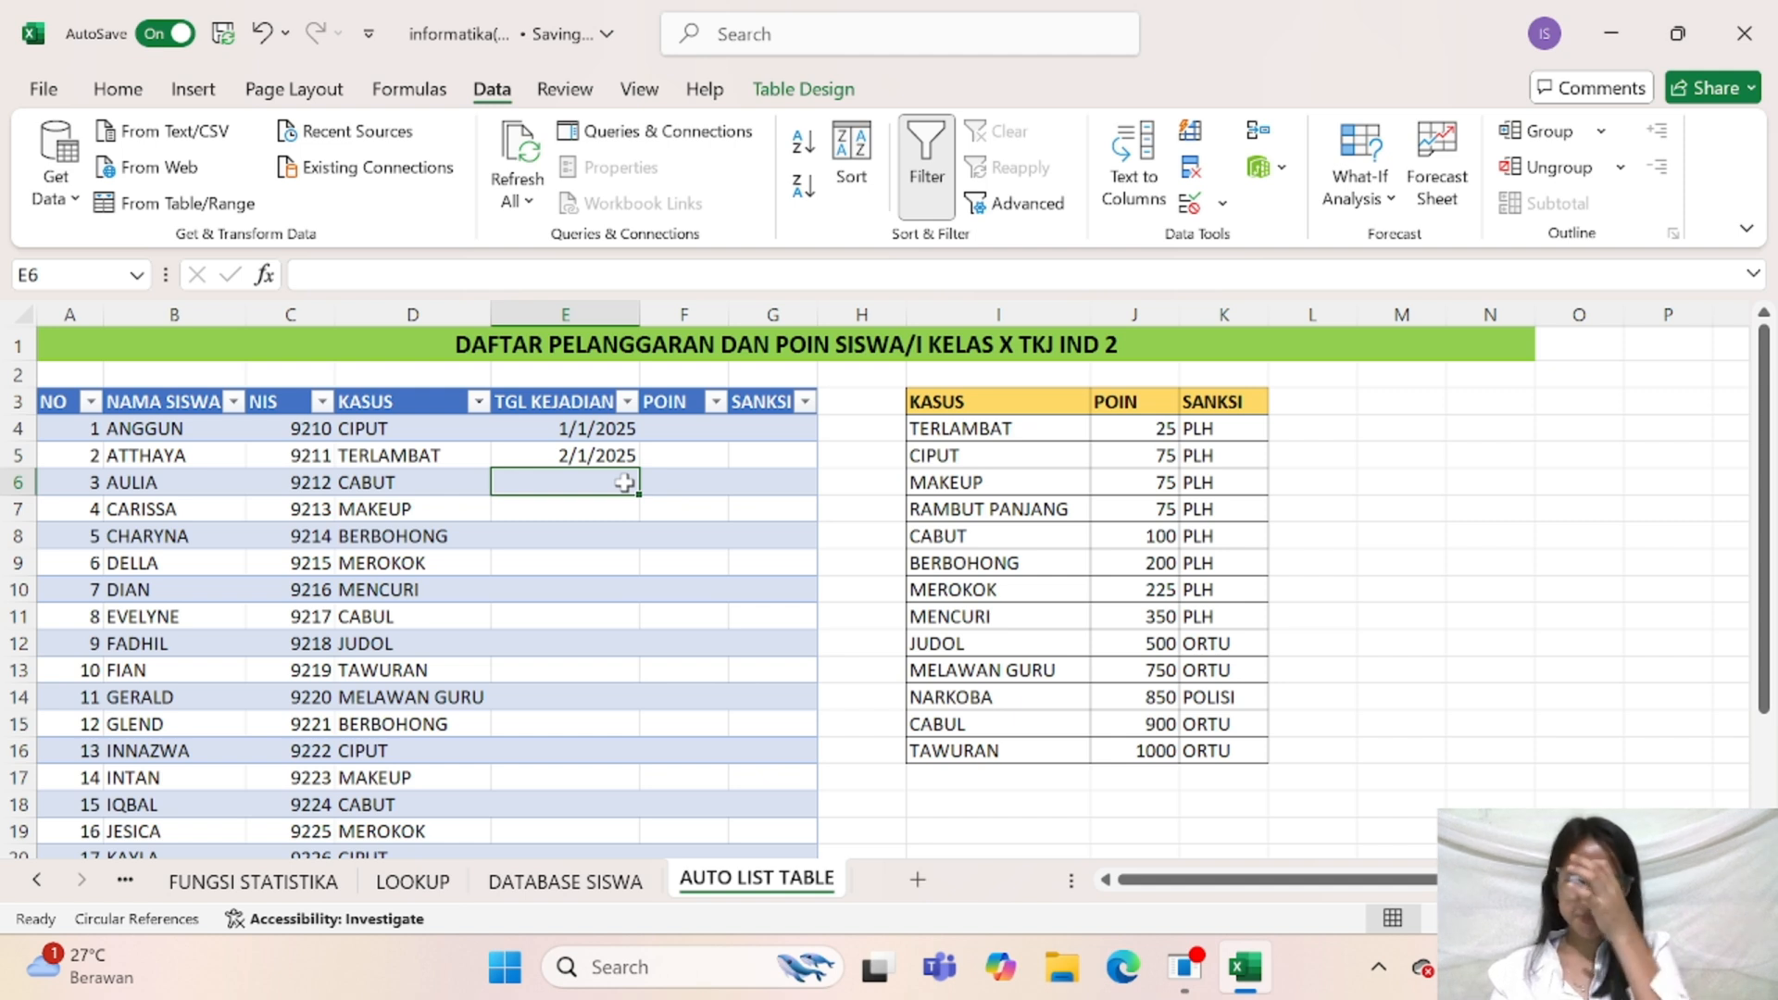
{"action": "type", "text": "3."}
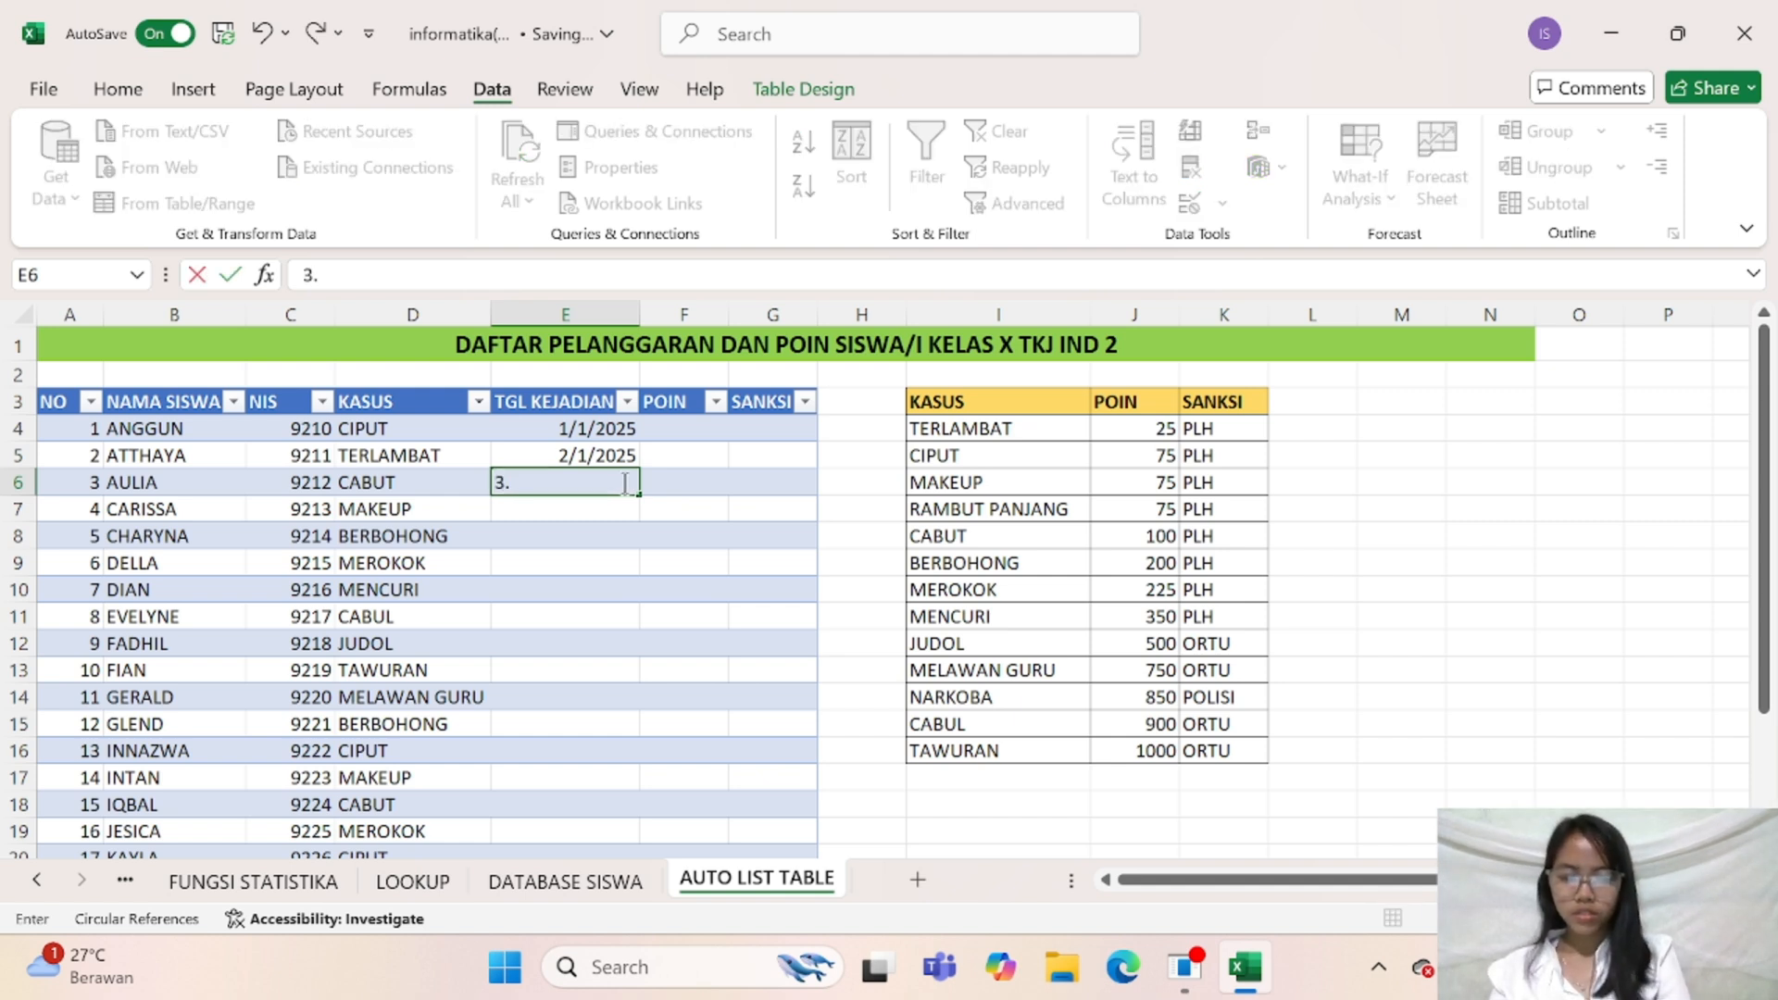
{"action": "key", "text": "BackSpace"}
{"action": "type", "text": "/1/"}
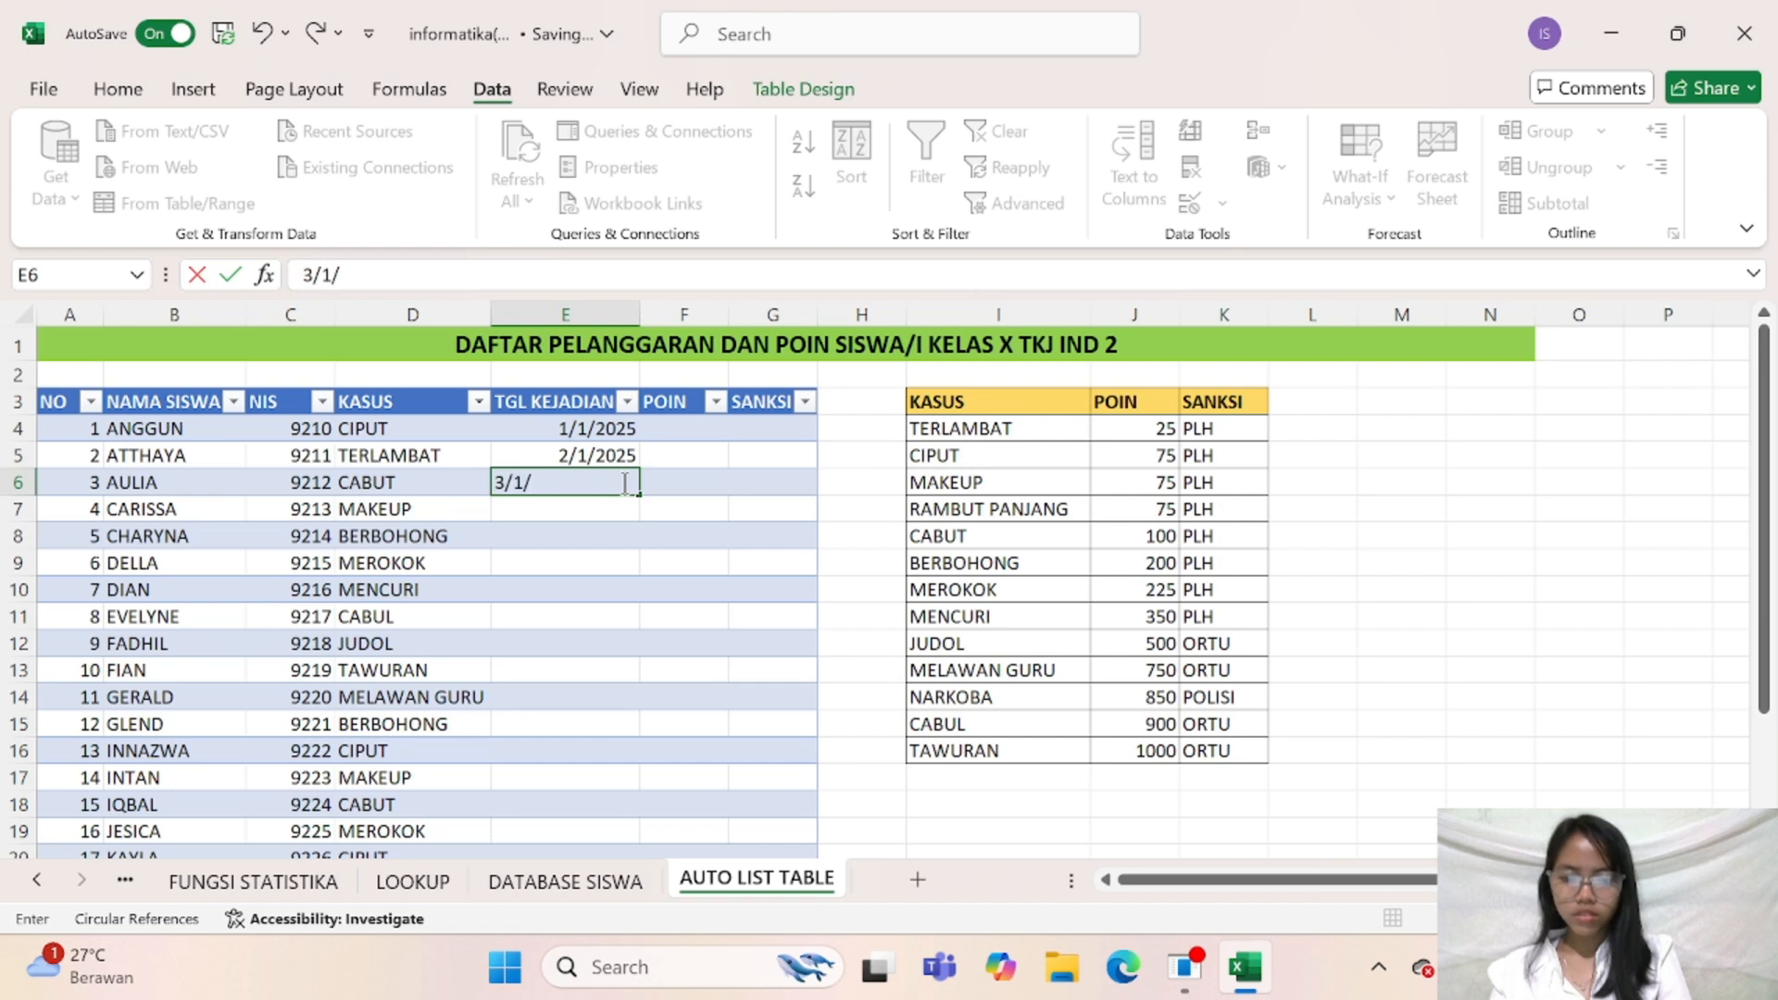
{"action": "type", "text": "2025"}
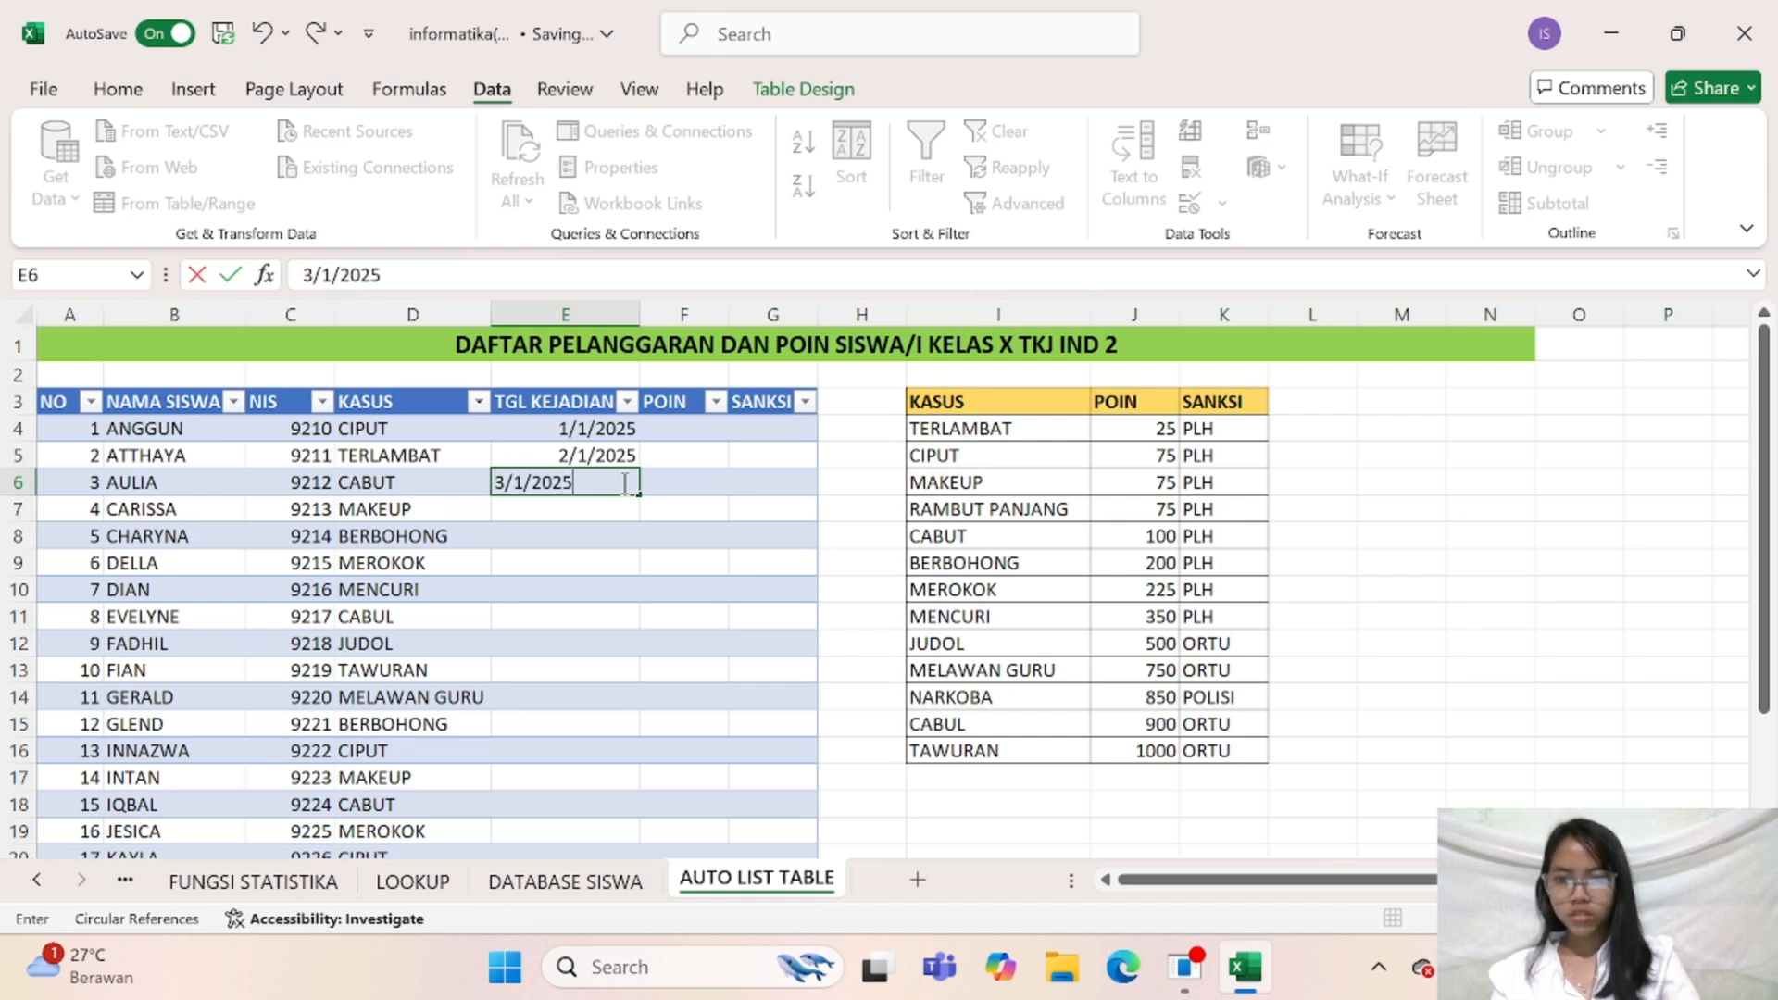
{"action": "left_click", "coordinate": [587, 541]}
{"action": "left_click", "coordinate": [600, 485]}
{"action": "left_click_drag", "start_coordinate": [639, 495], "coordinate": [637, 549]}
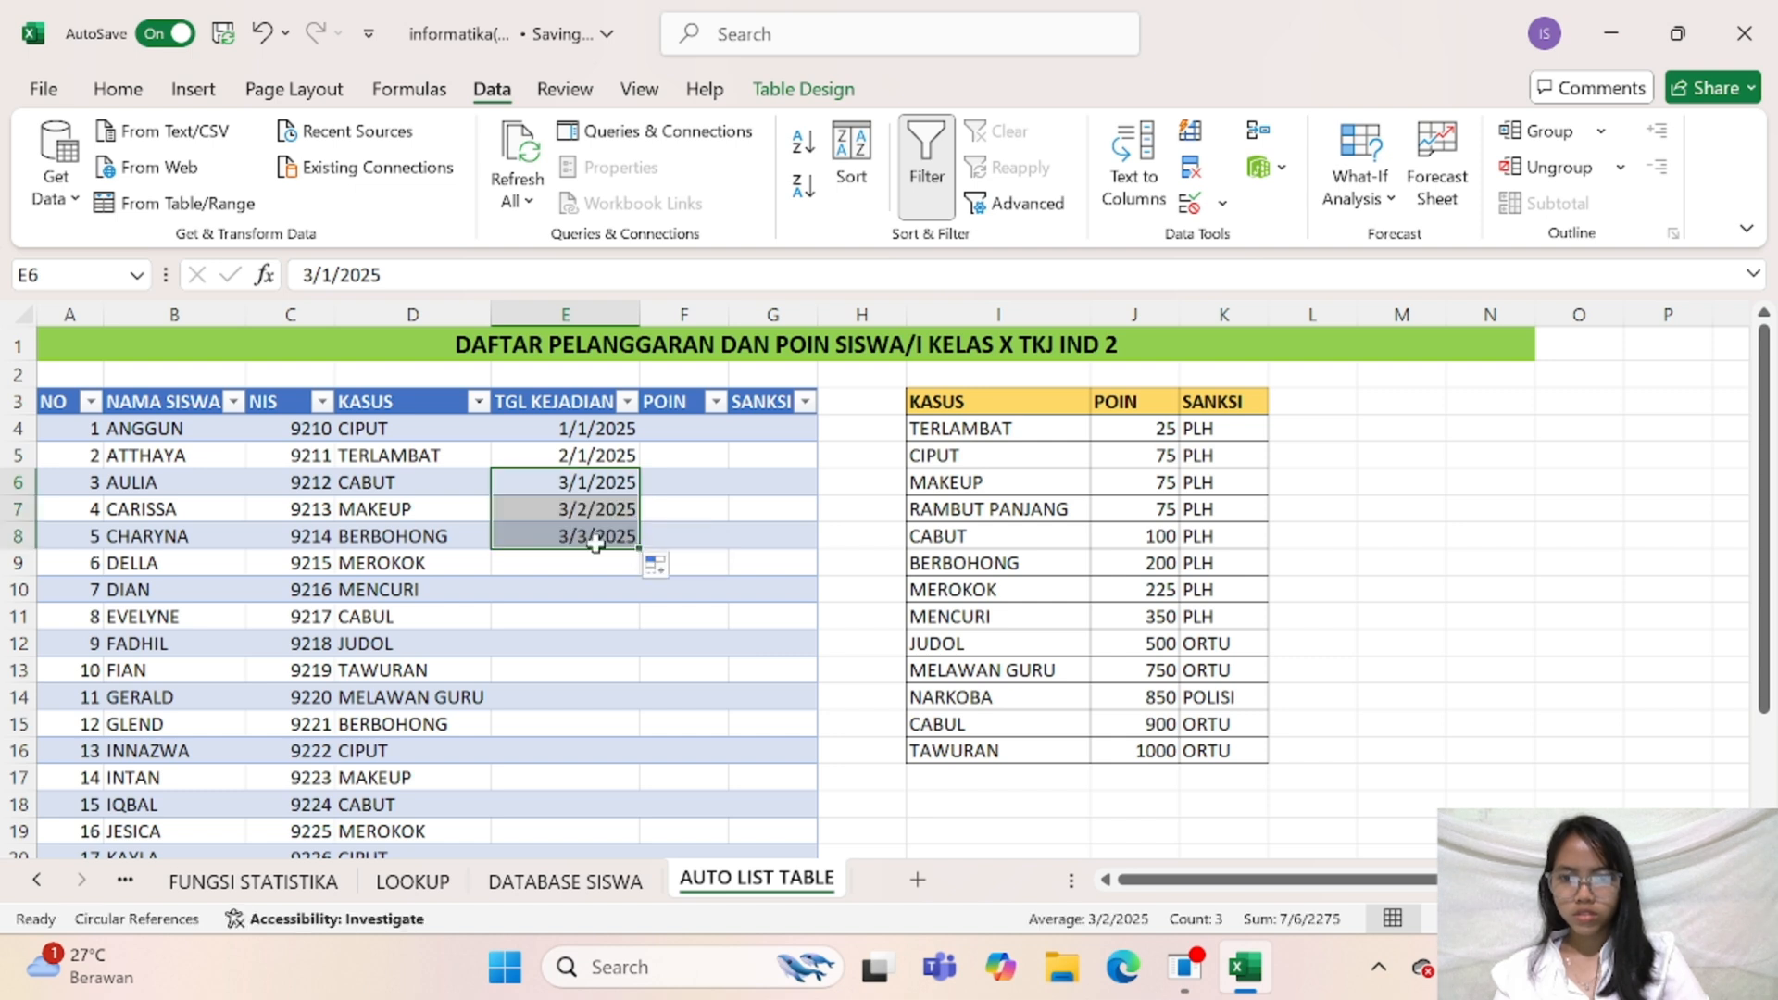
Enter 09/07/2025 as the sixth student's incident date in cell E9
{"action": "left_click", "coordinate": [595, 568]}
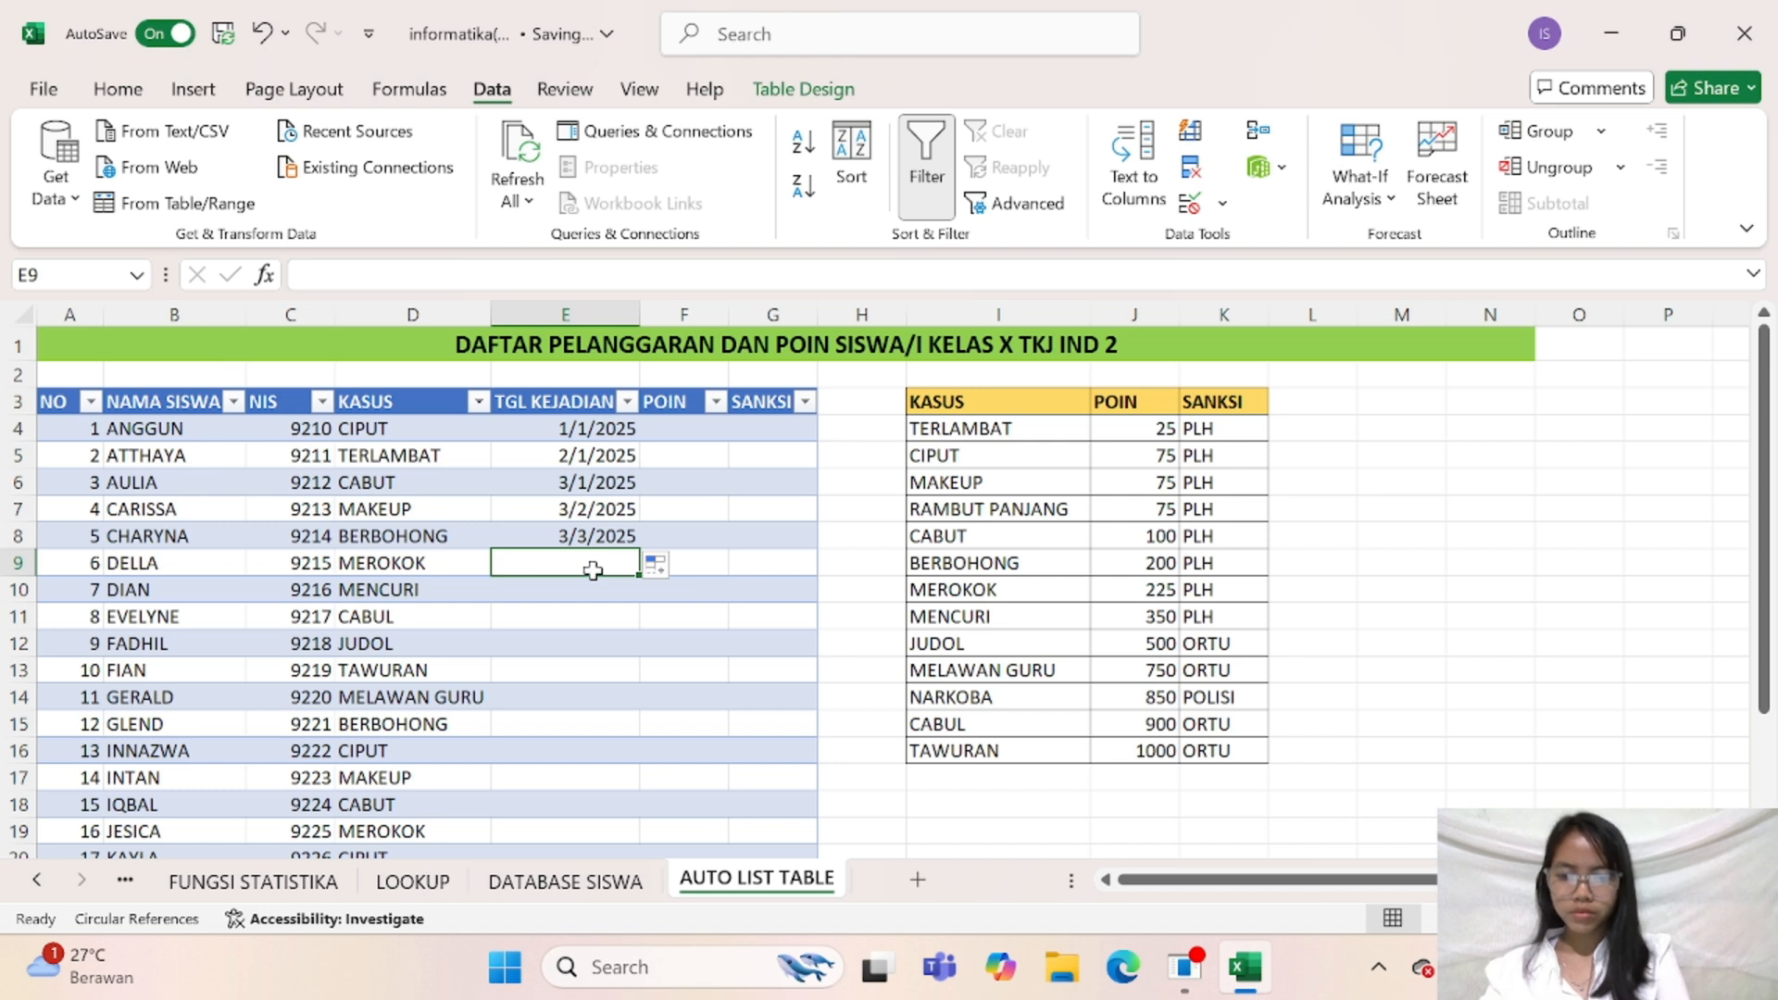
{"action": "type", "text": "4"}
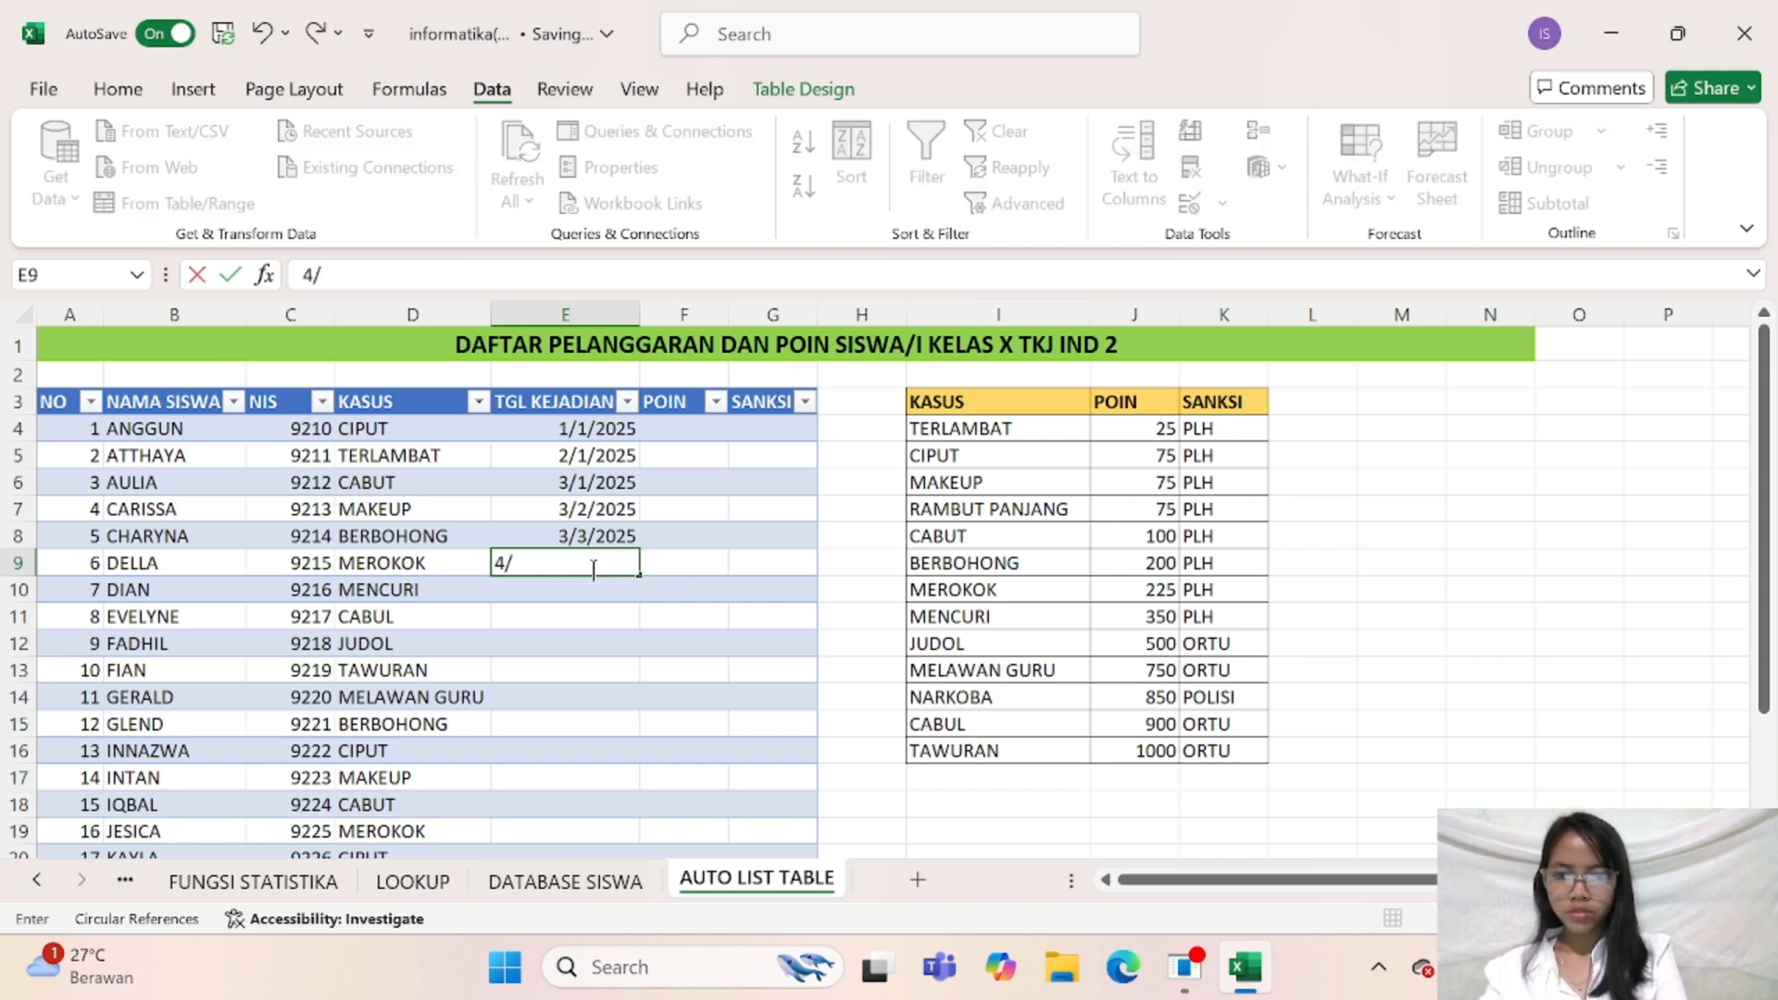
{"action": "type", "text": "/8"}
{"action": "key", "text": "BackSpace"}
{"action": "key", "text": "BackSpace"}
{"action": "key", "text": "BackSpace"}
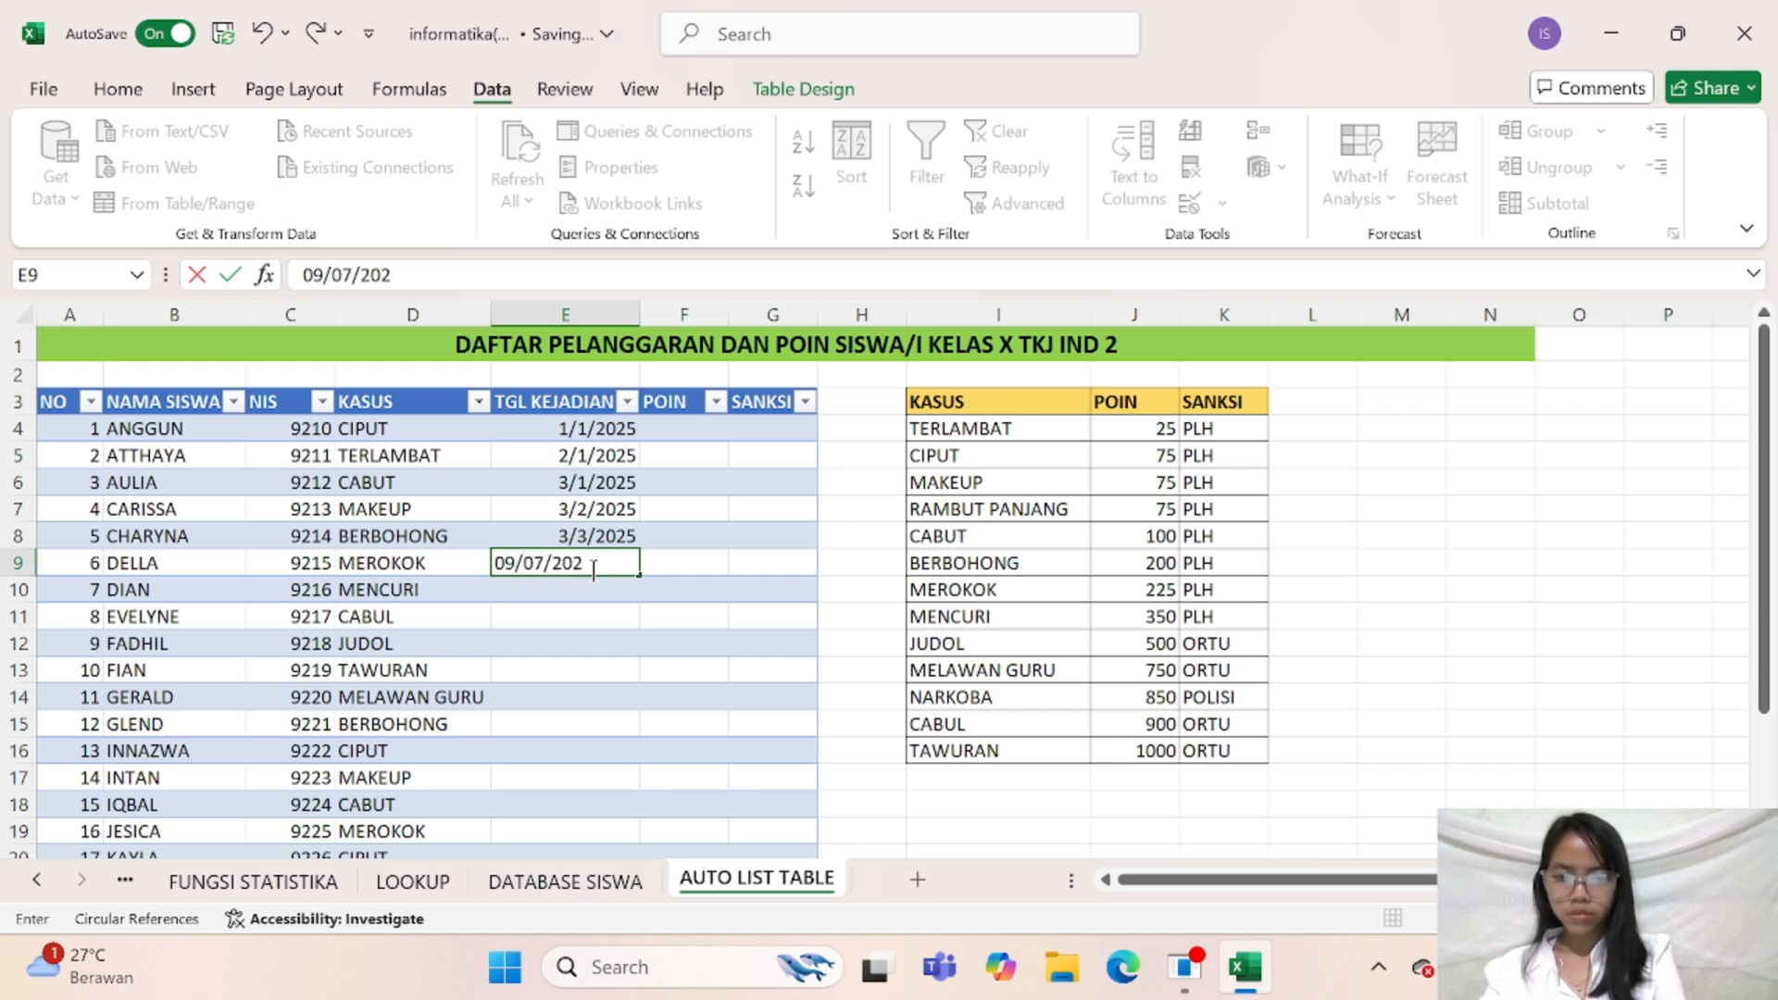
{"action": "key", "text": "Return"}
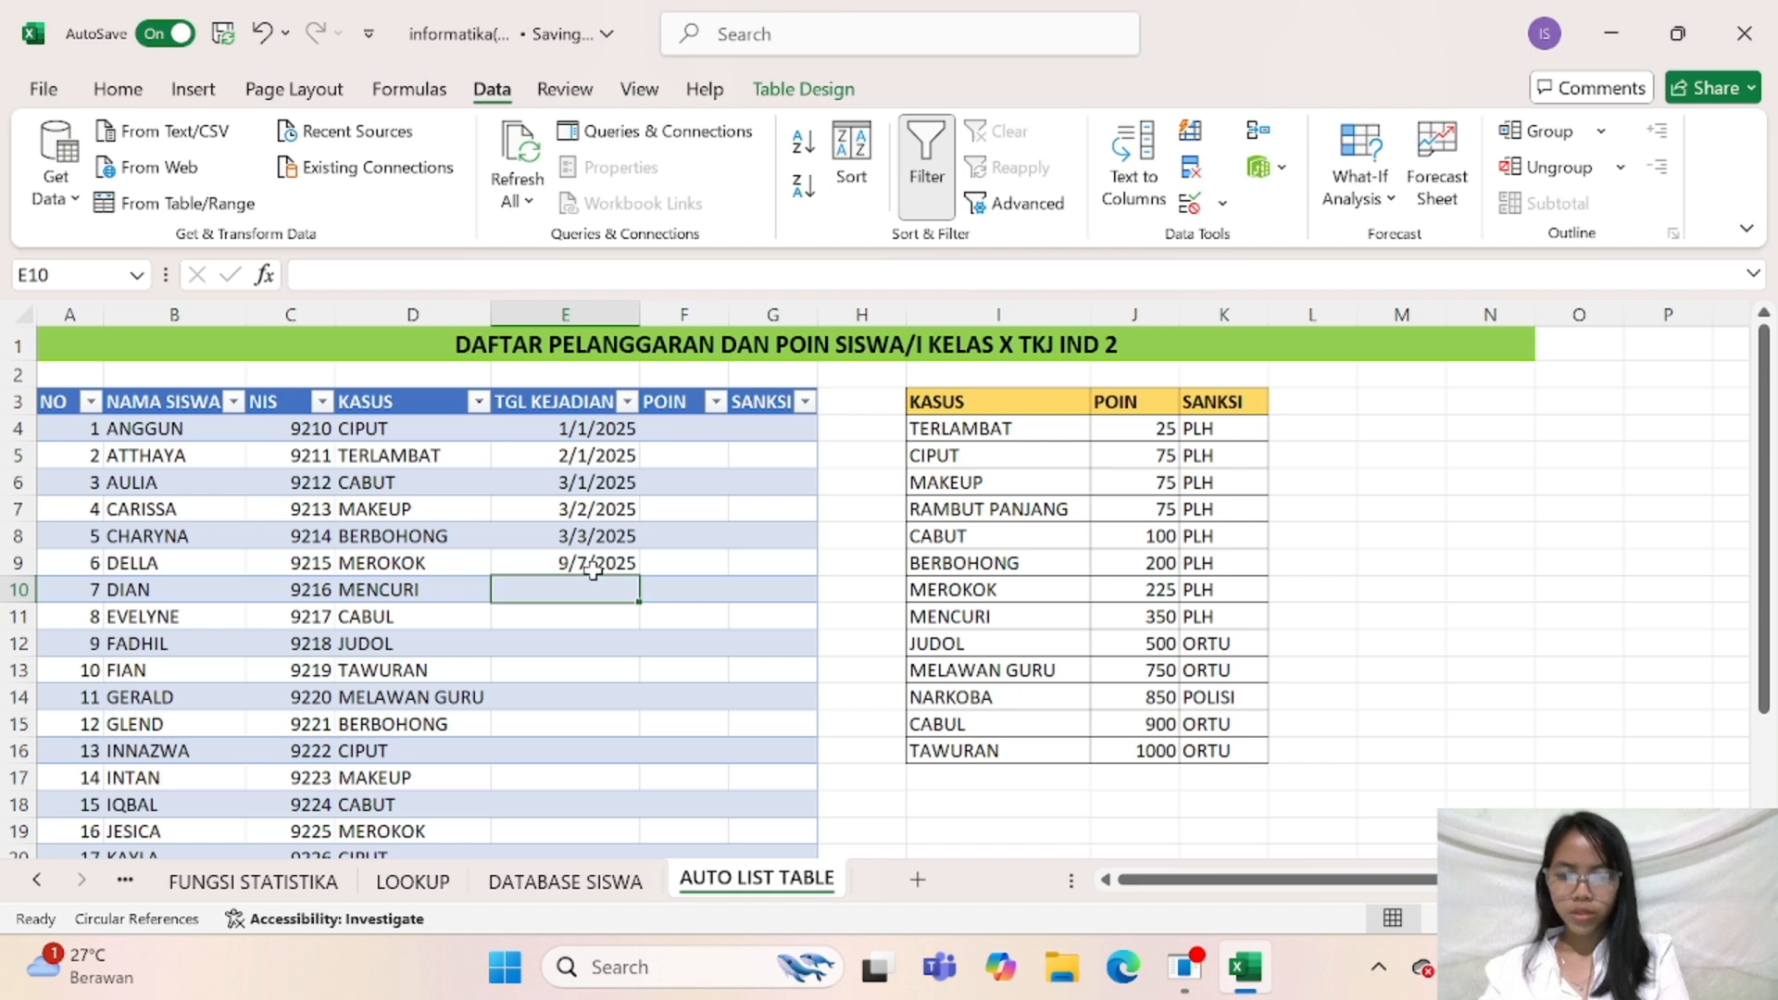
Enter 5/8/2024 in cell E10 and repeat the dates from E4:E10 down the TGL KEJADIAN column to E23
{"action": "type", "text": "05/"}
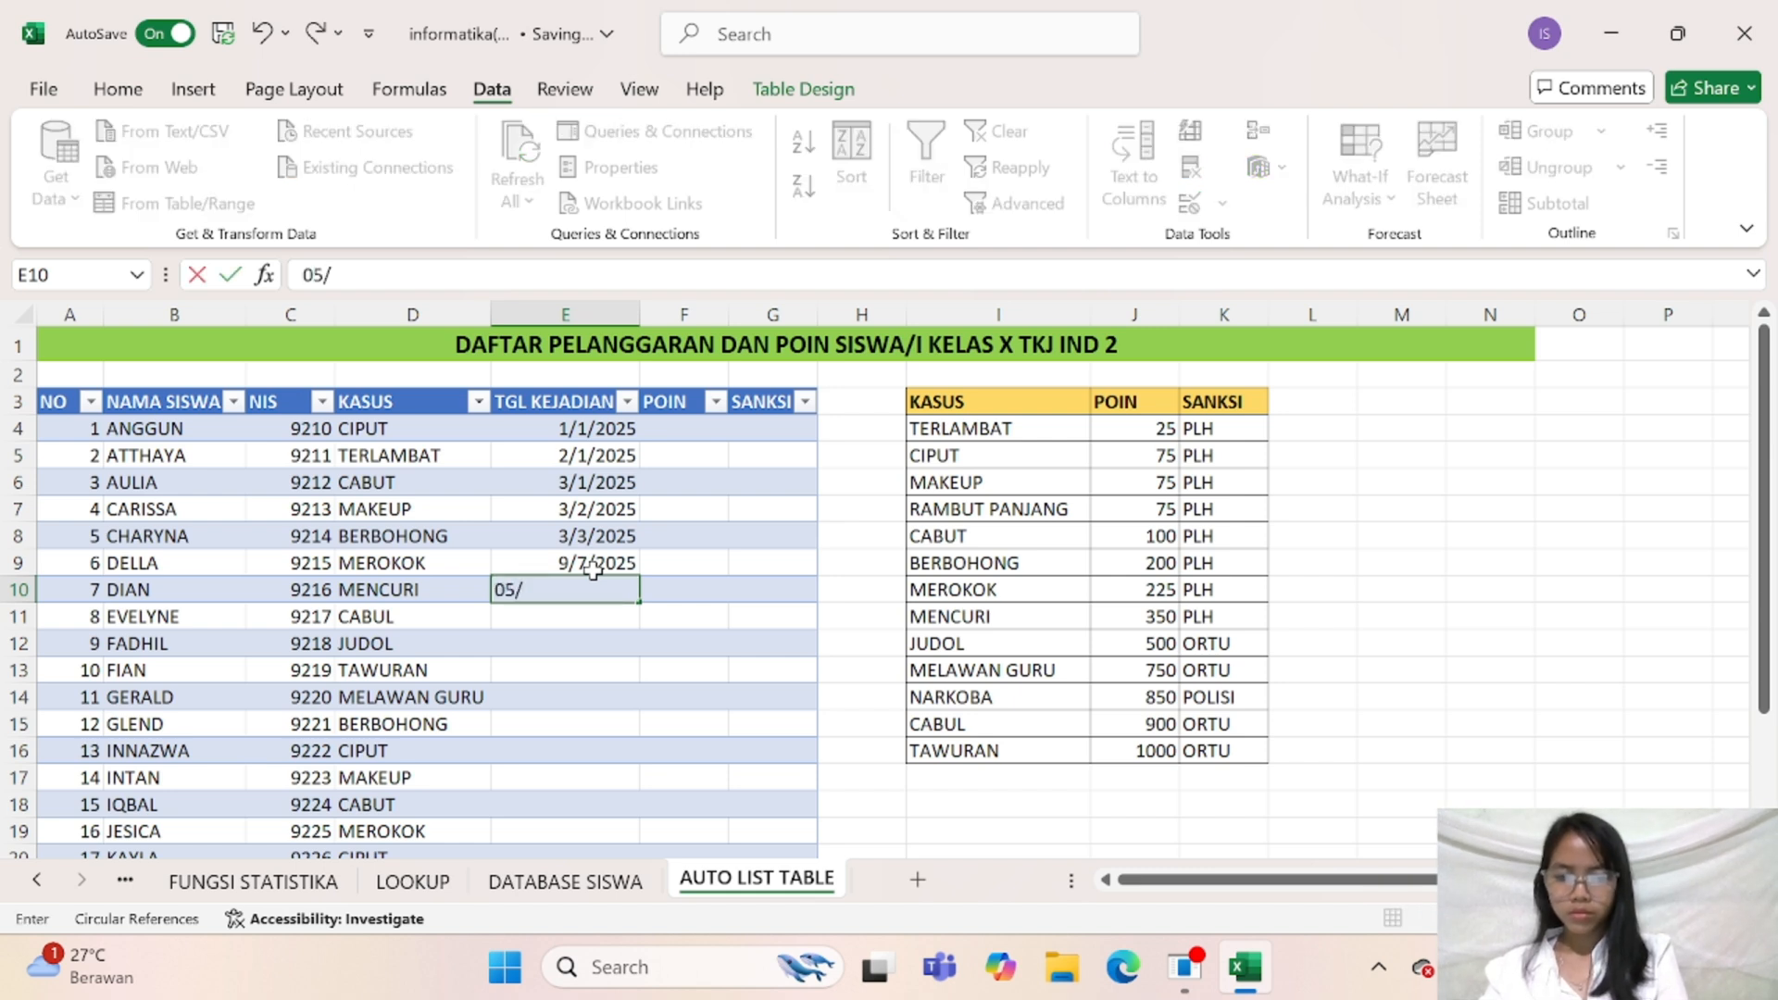
{"action": "type", "text": "08/2024"}
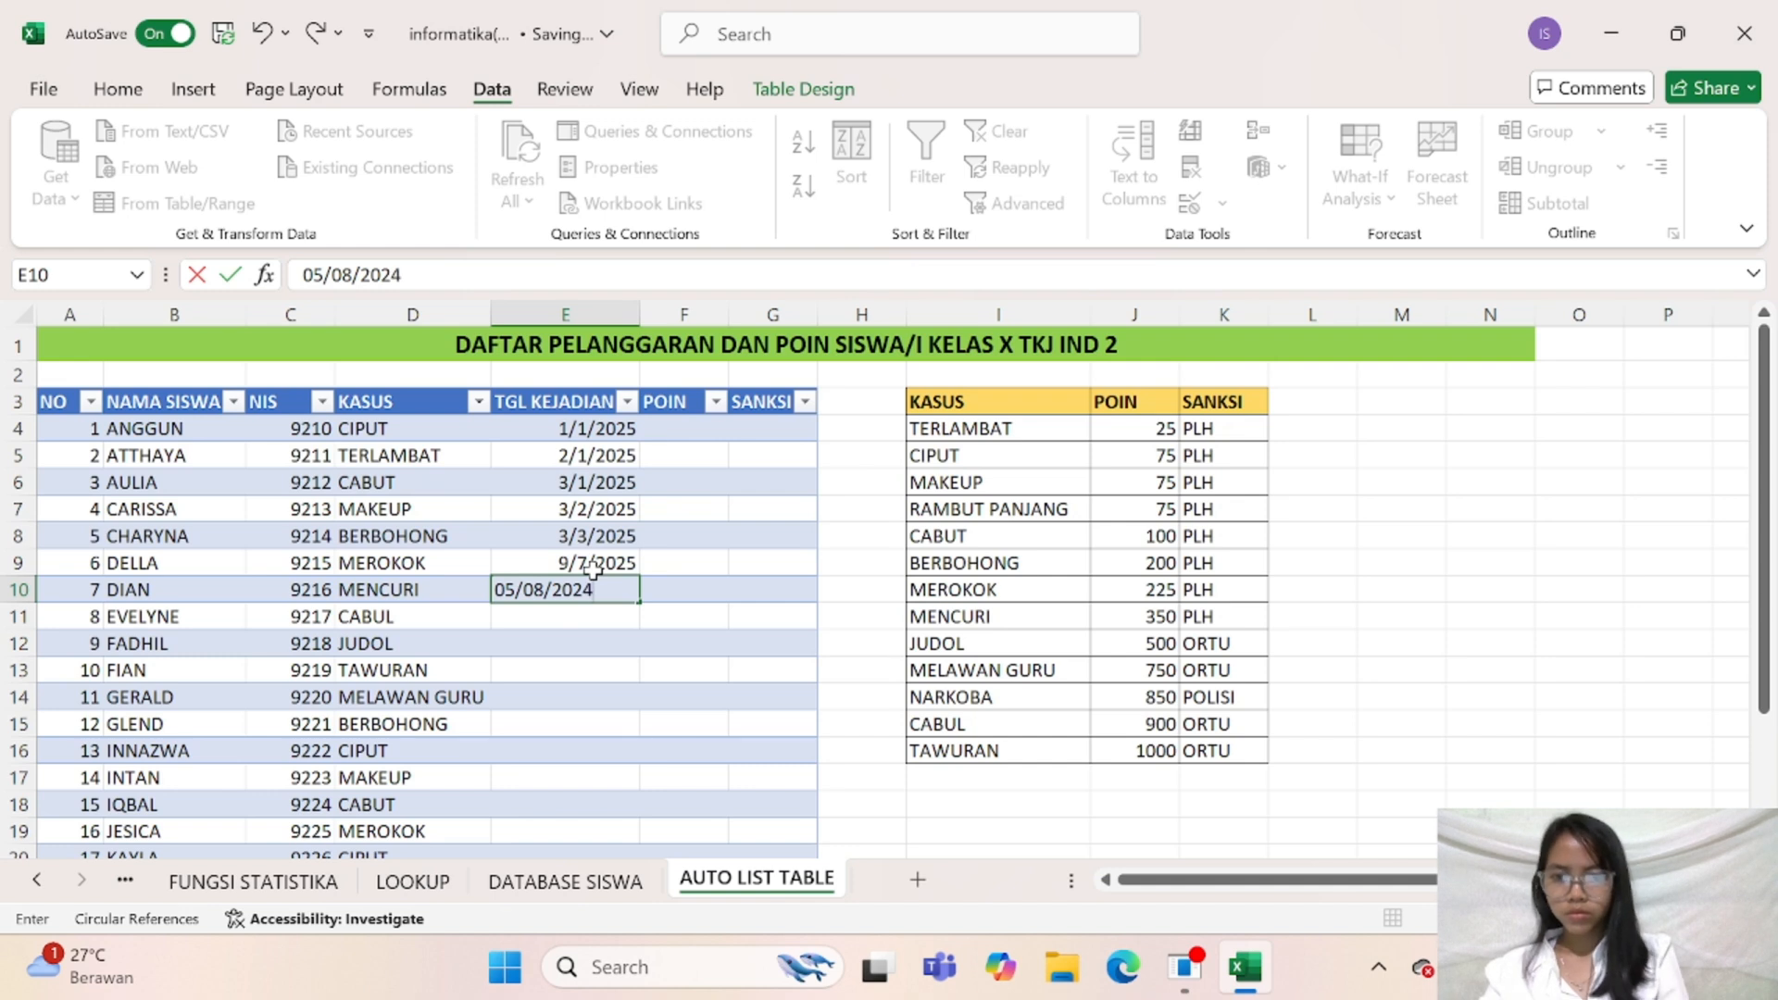
{"action": "key", "text": "Return"}
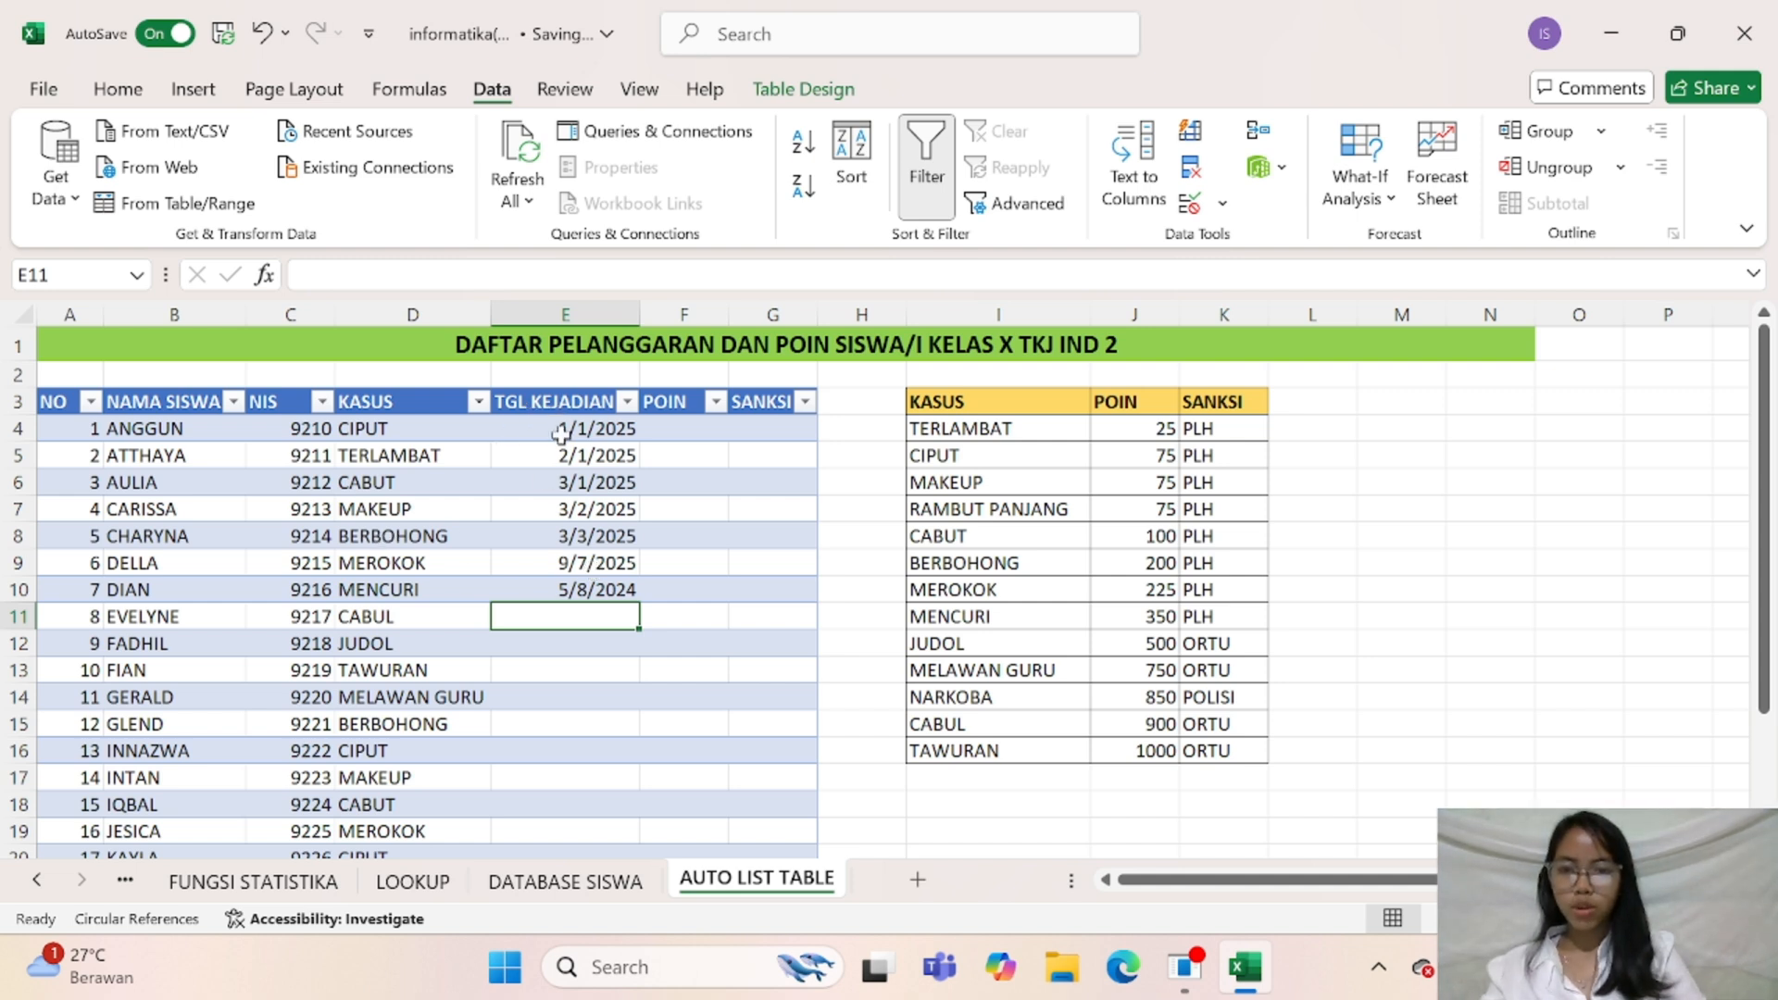
{"action": "left_click_drag", "start_coordinate": [566, 430], "coordinate": [612, 790]}
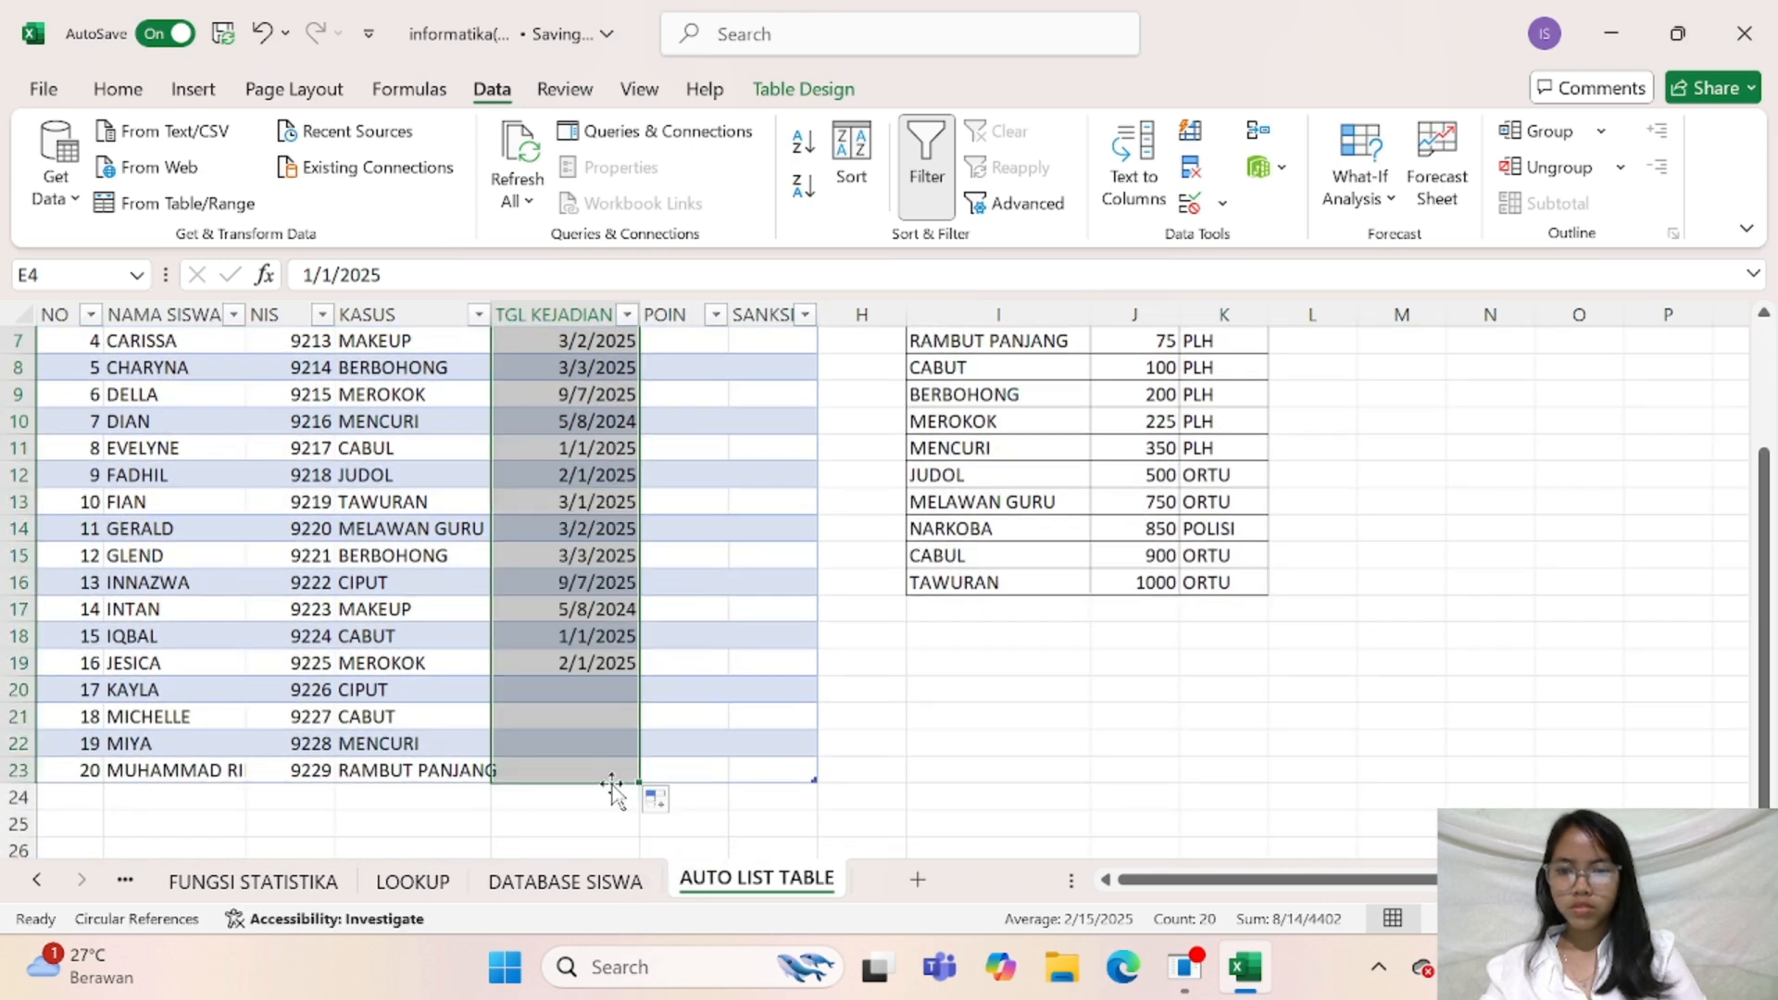
{"action": "scroll", "coordinate": [794, 630], "scroll_direction": "up", "scroll_amount": 2}
Start a VLOOKUP formula in POIN cell F4 with the row's KASUS cell as the lookup value
{"action": "left_click", "coordinate": [685, 433]}
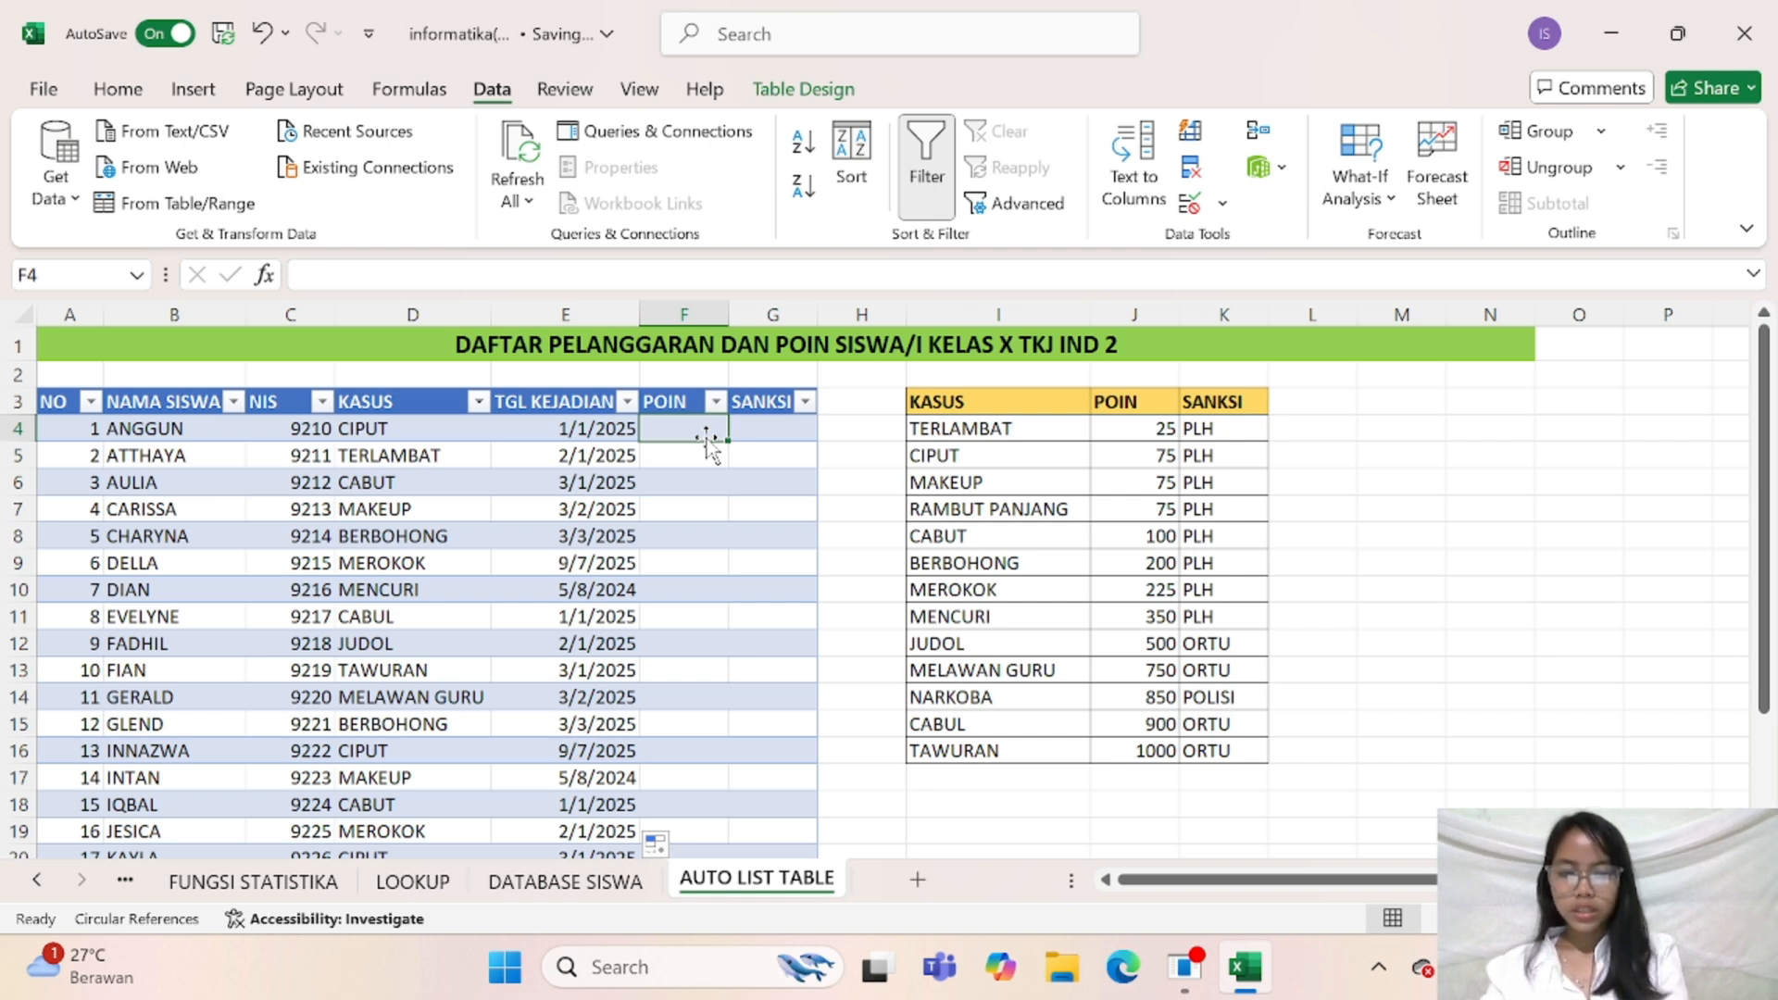
{"action": "type", "text": "=V"}
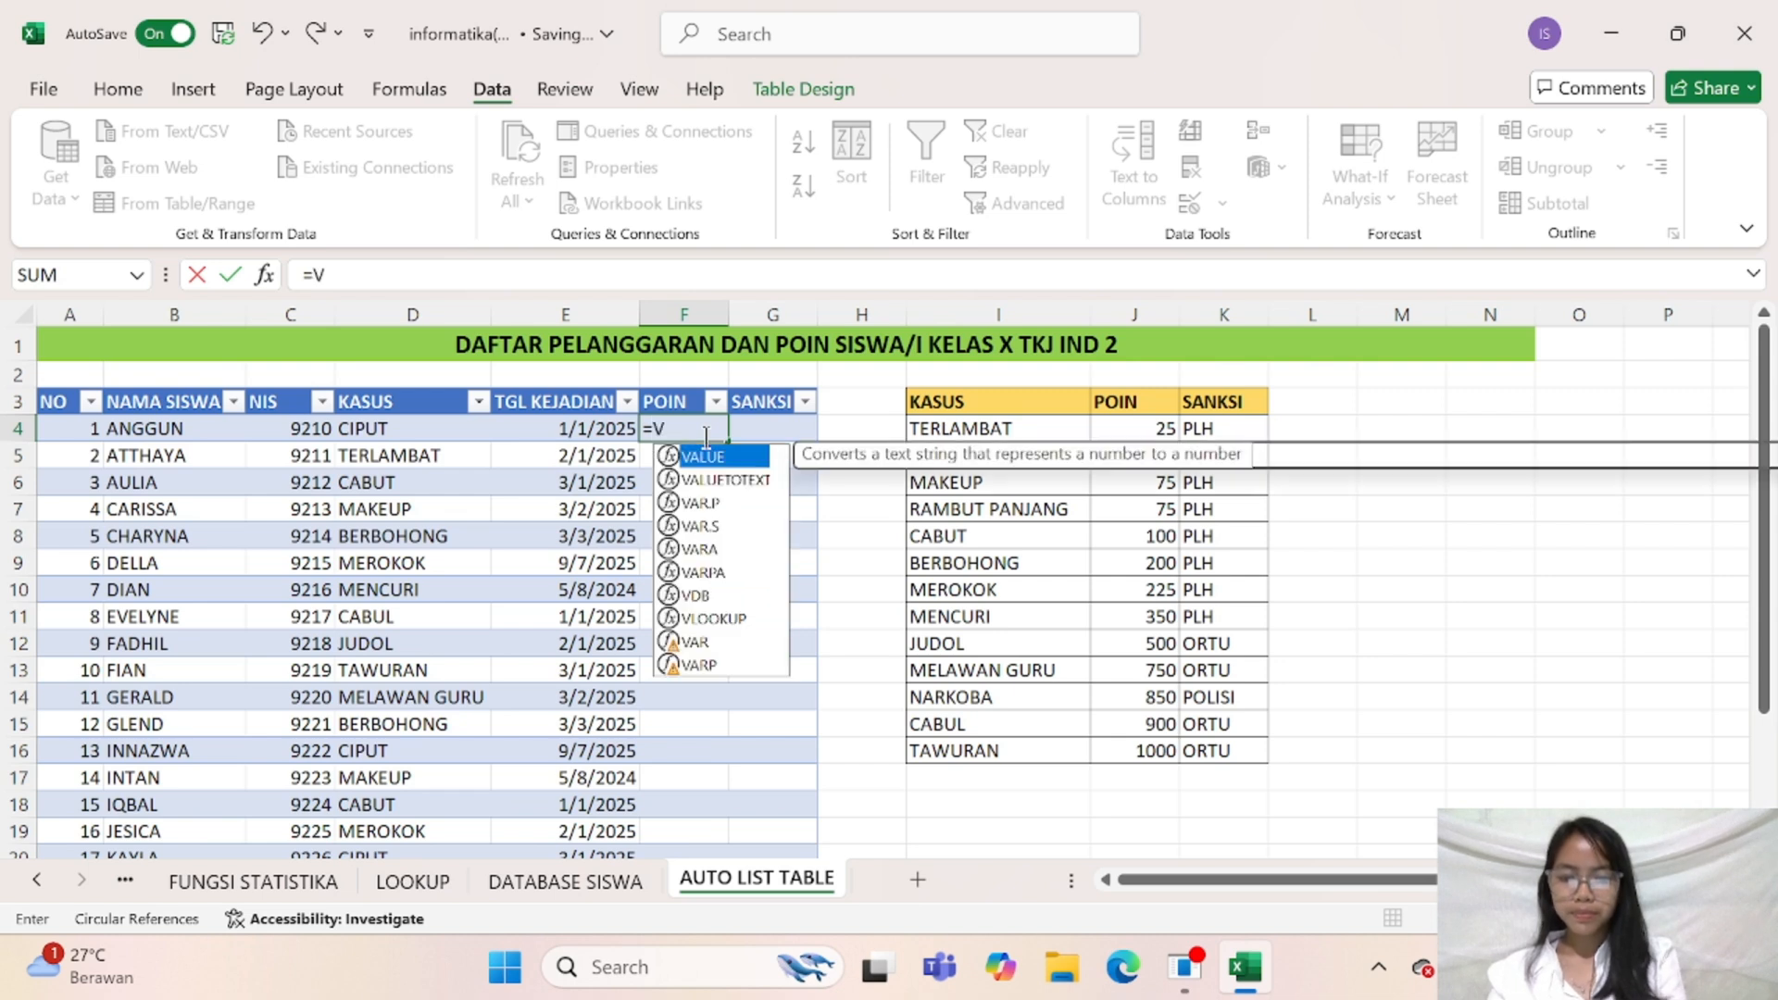
{"action": "type", "text": "LOOKUP"}
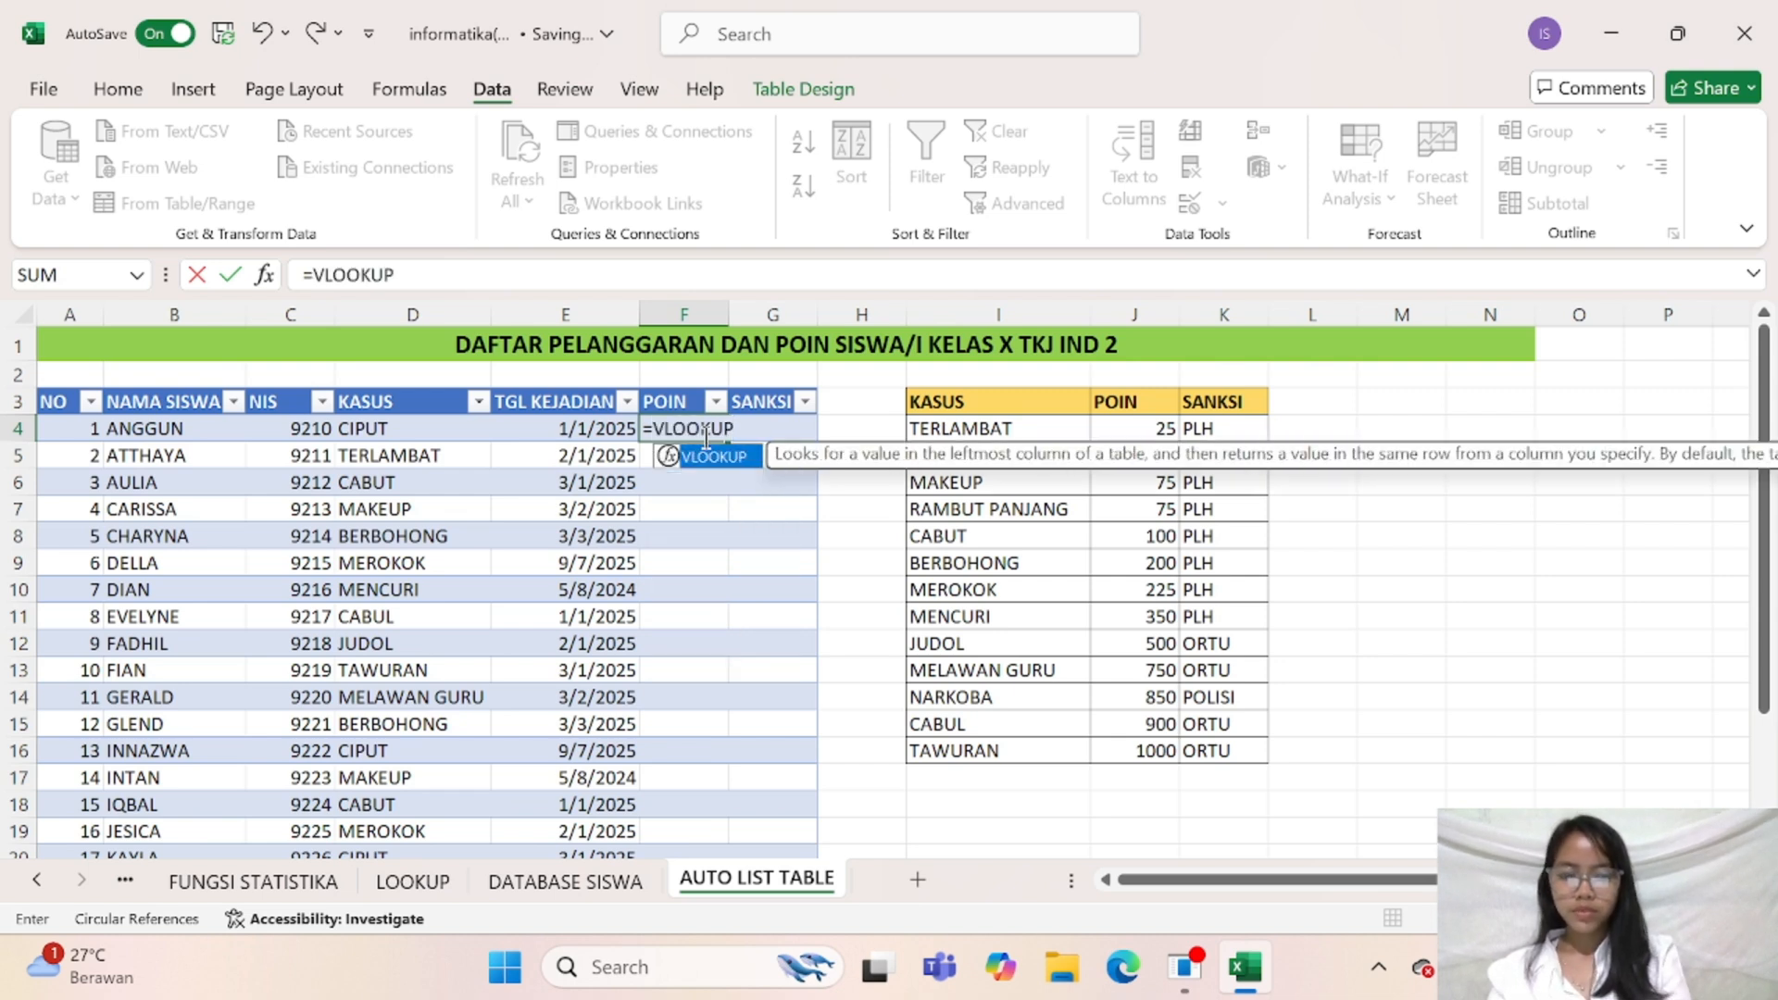
{"action": "type", "text": "("}
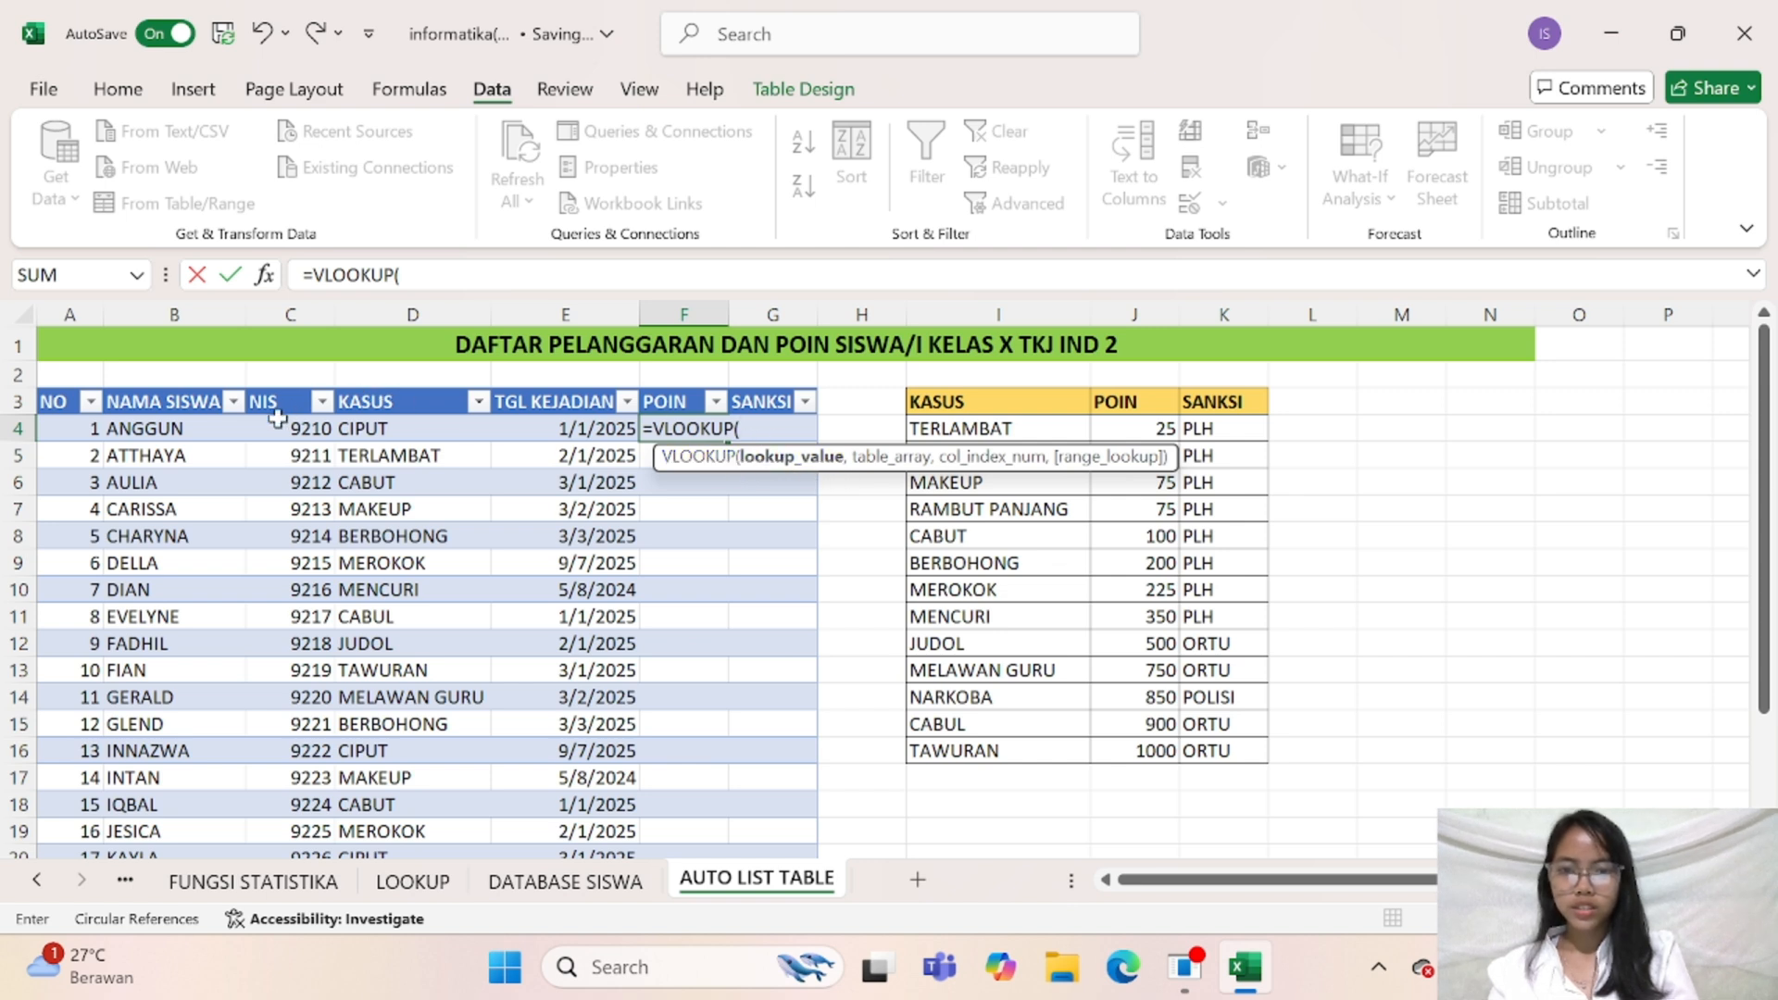
{"action": "left_click", "coordinate": [426, 426]}
{"action": "type", "text": ","}
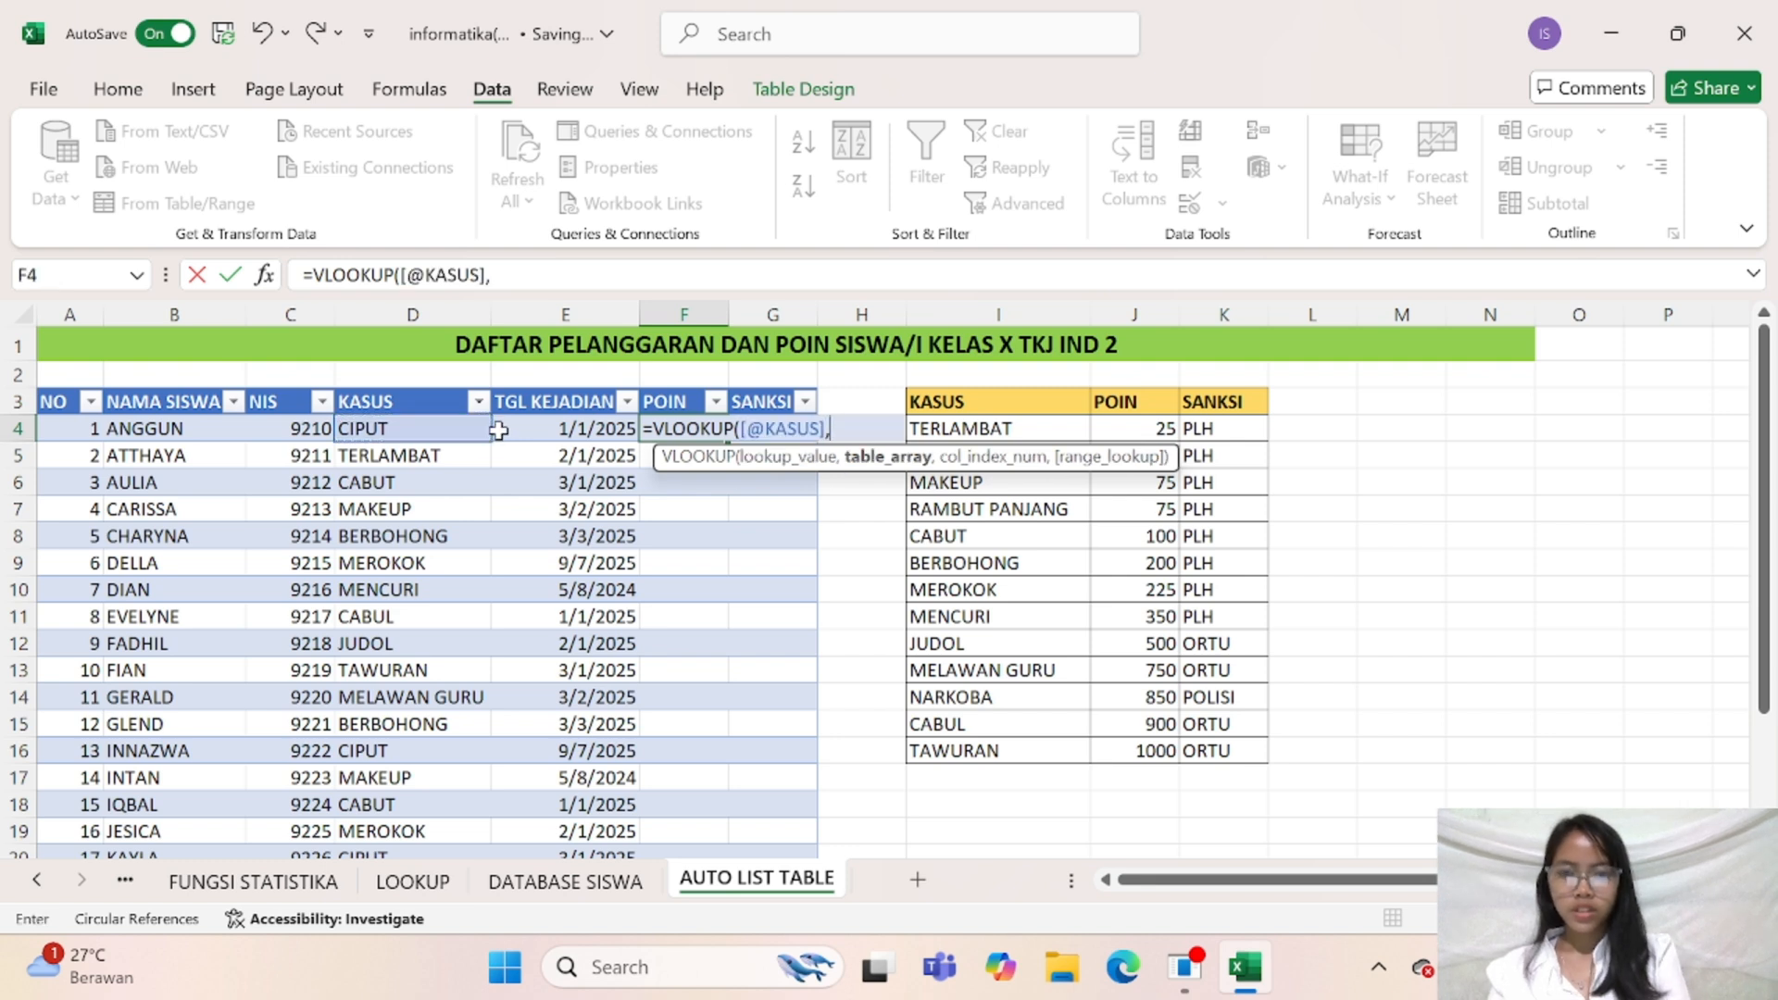
Complete the VLOOKUP with the absolute range $I$4:$K$16, column index 2 and FALSE for an exact match
{"action": "left_click_drag", "start_coordinate": [995, 429], "coordinate": [1215, 757]}
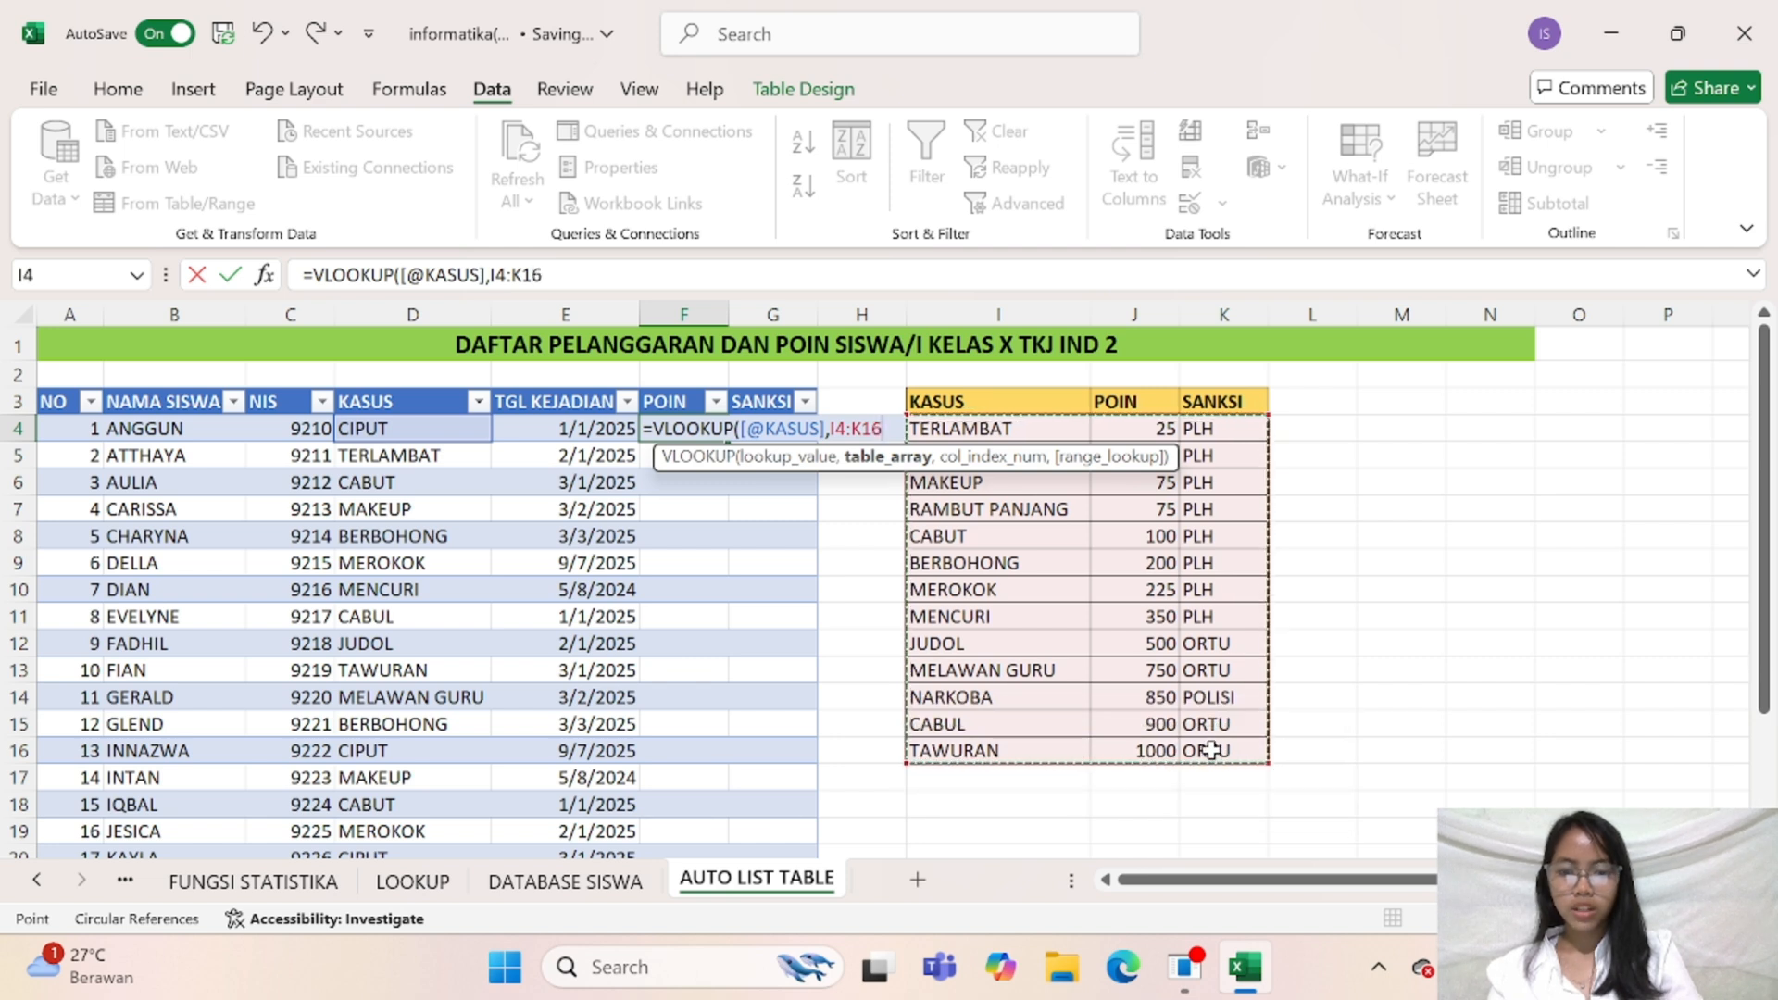
{"action": "key", "text": "F4"}
{"action": "type", "text": ","}
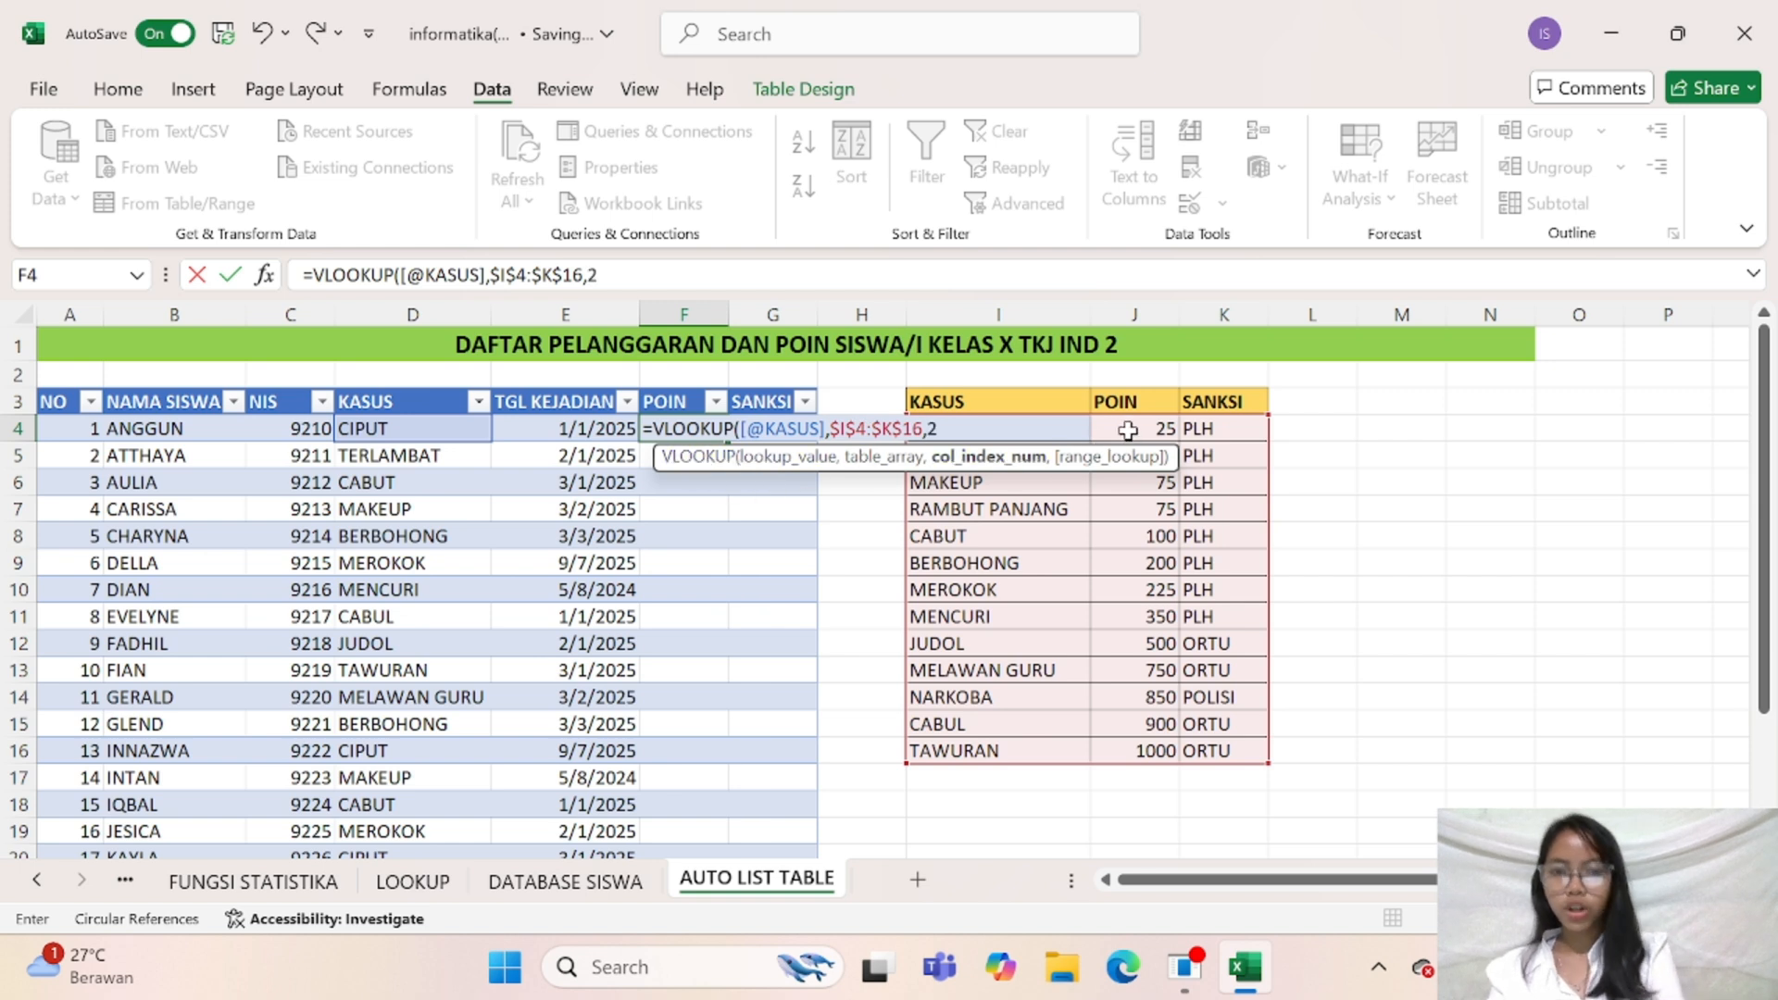
{"action": "type", "text": "2,"}
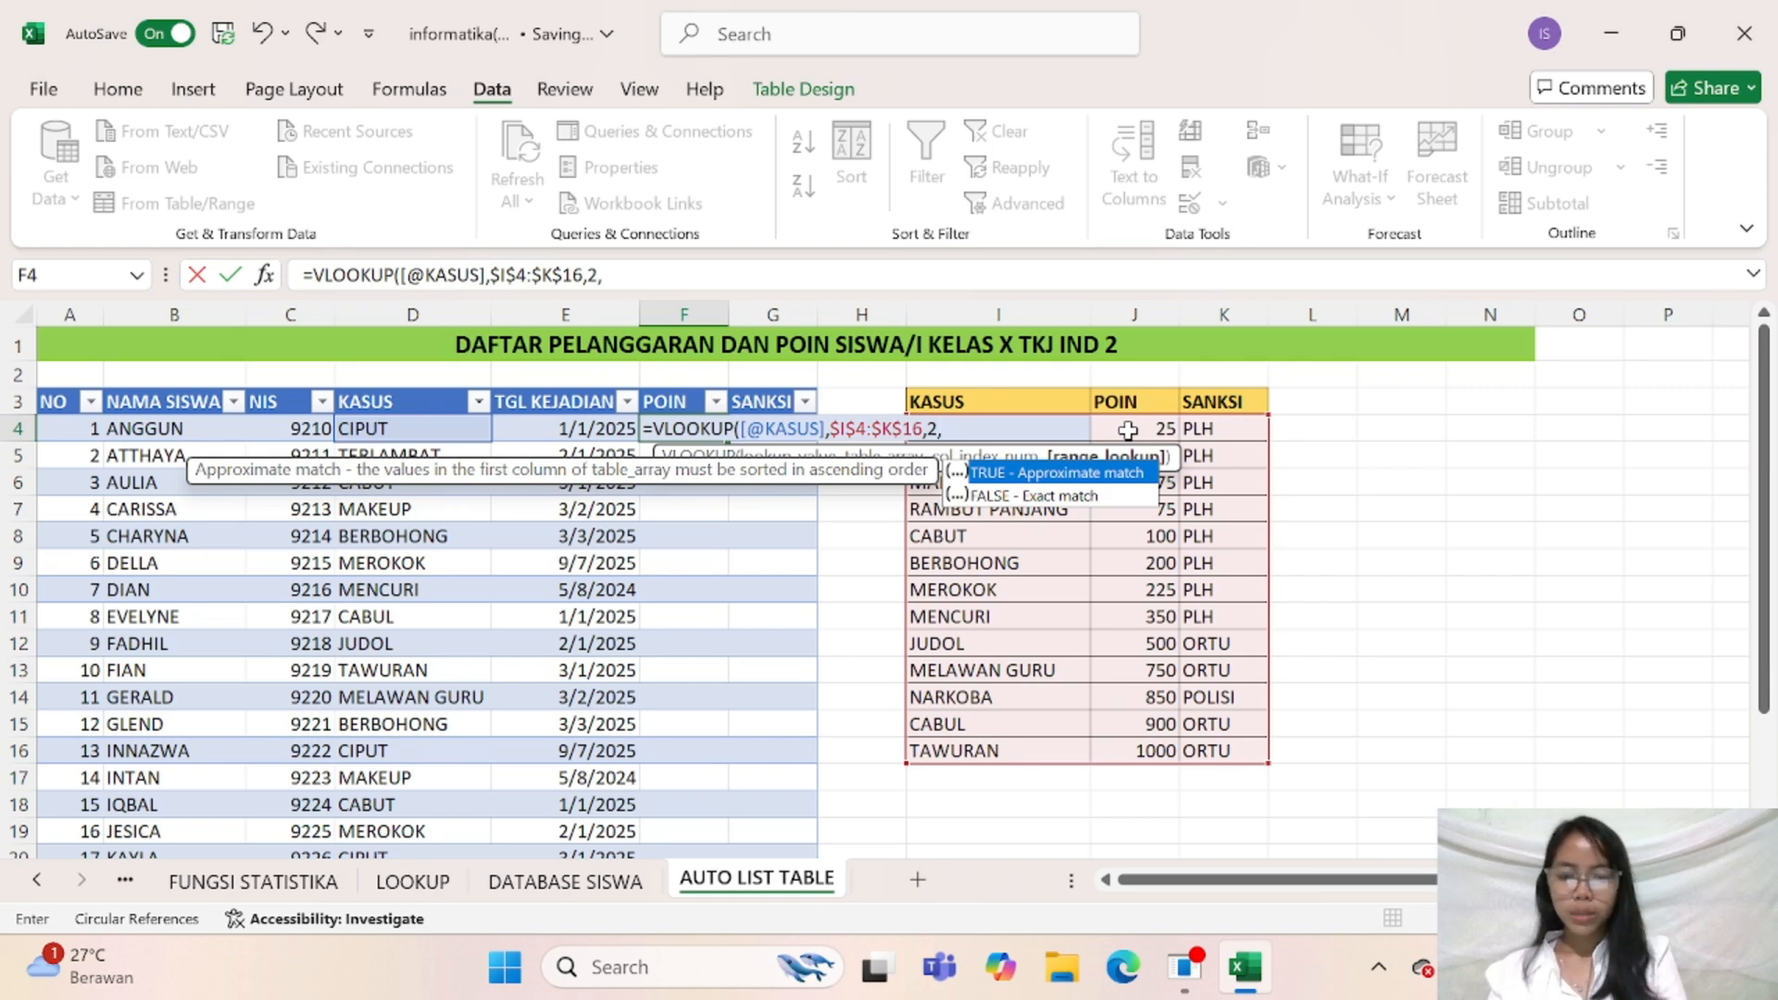
{"action": "type", "text": "FALSE)"}
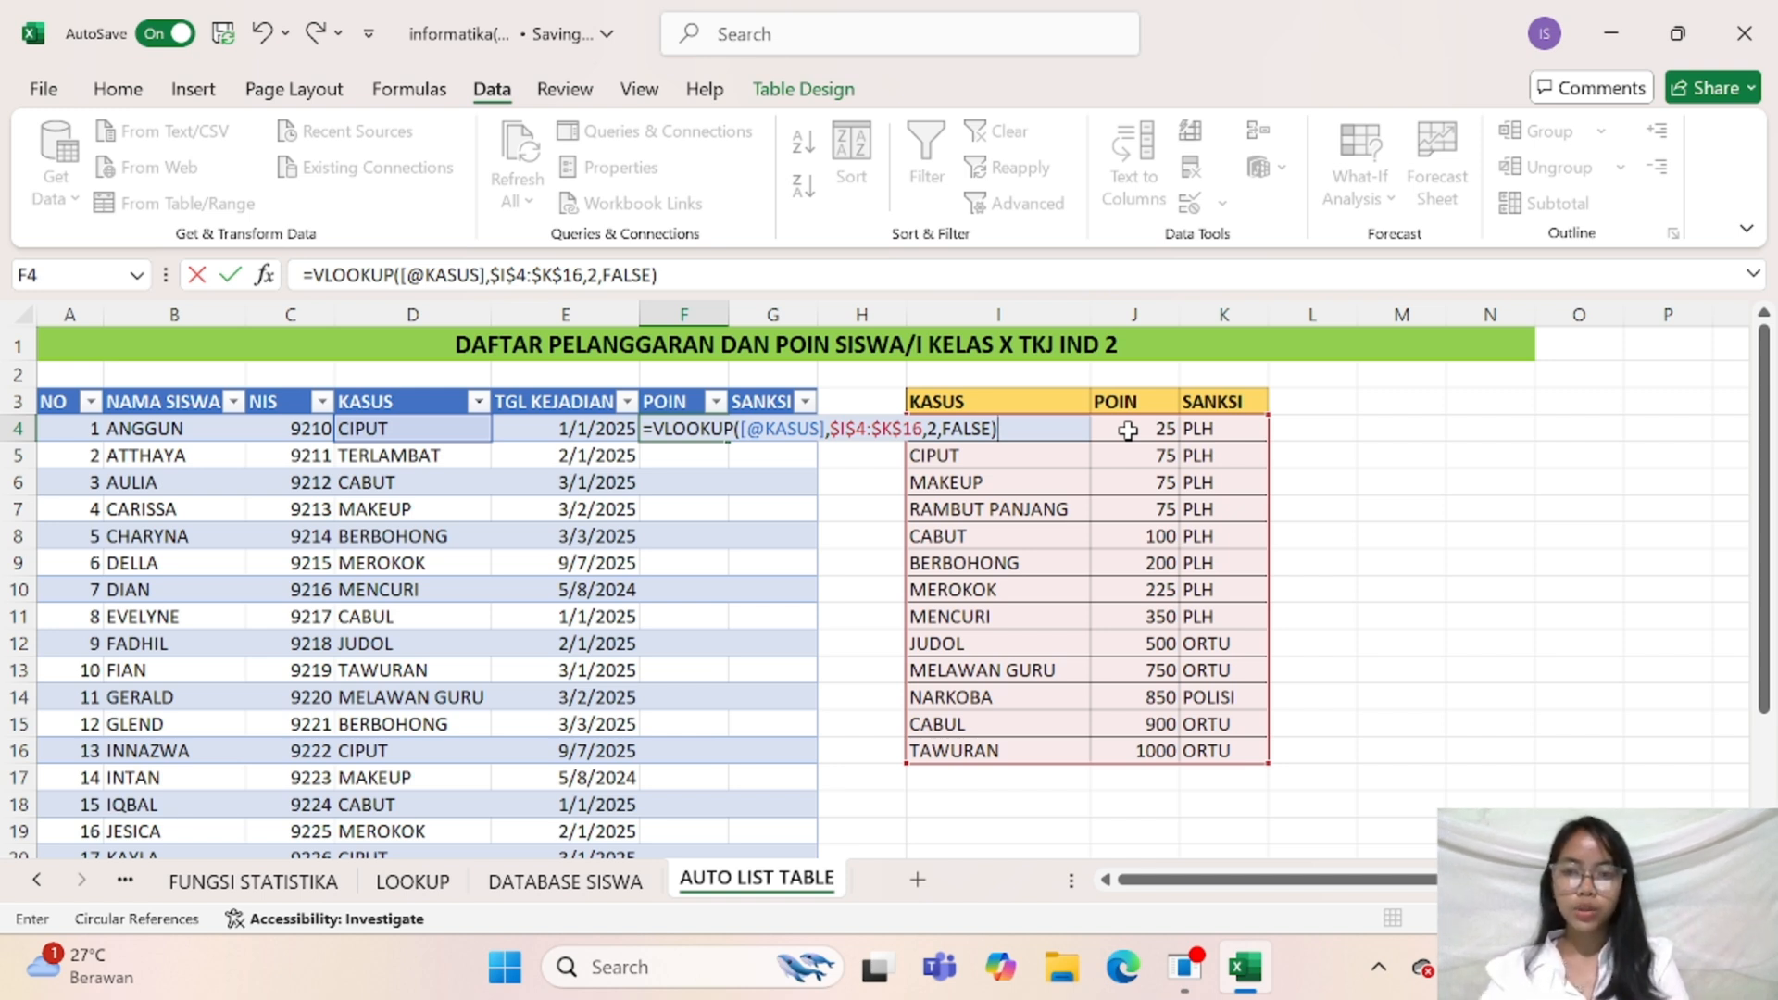
{"action": "key", "text": "Return"}
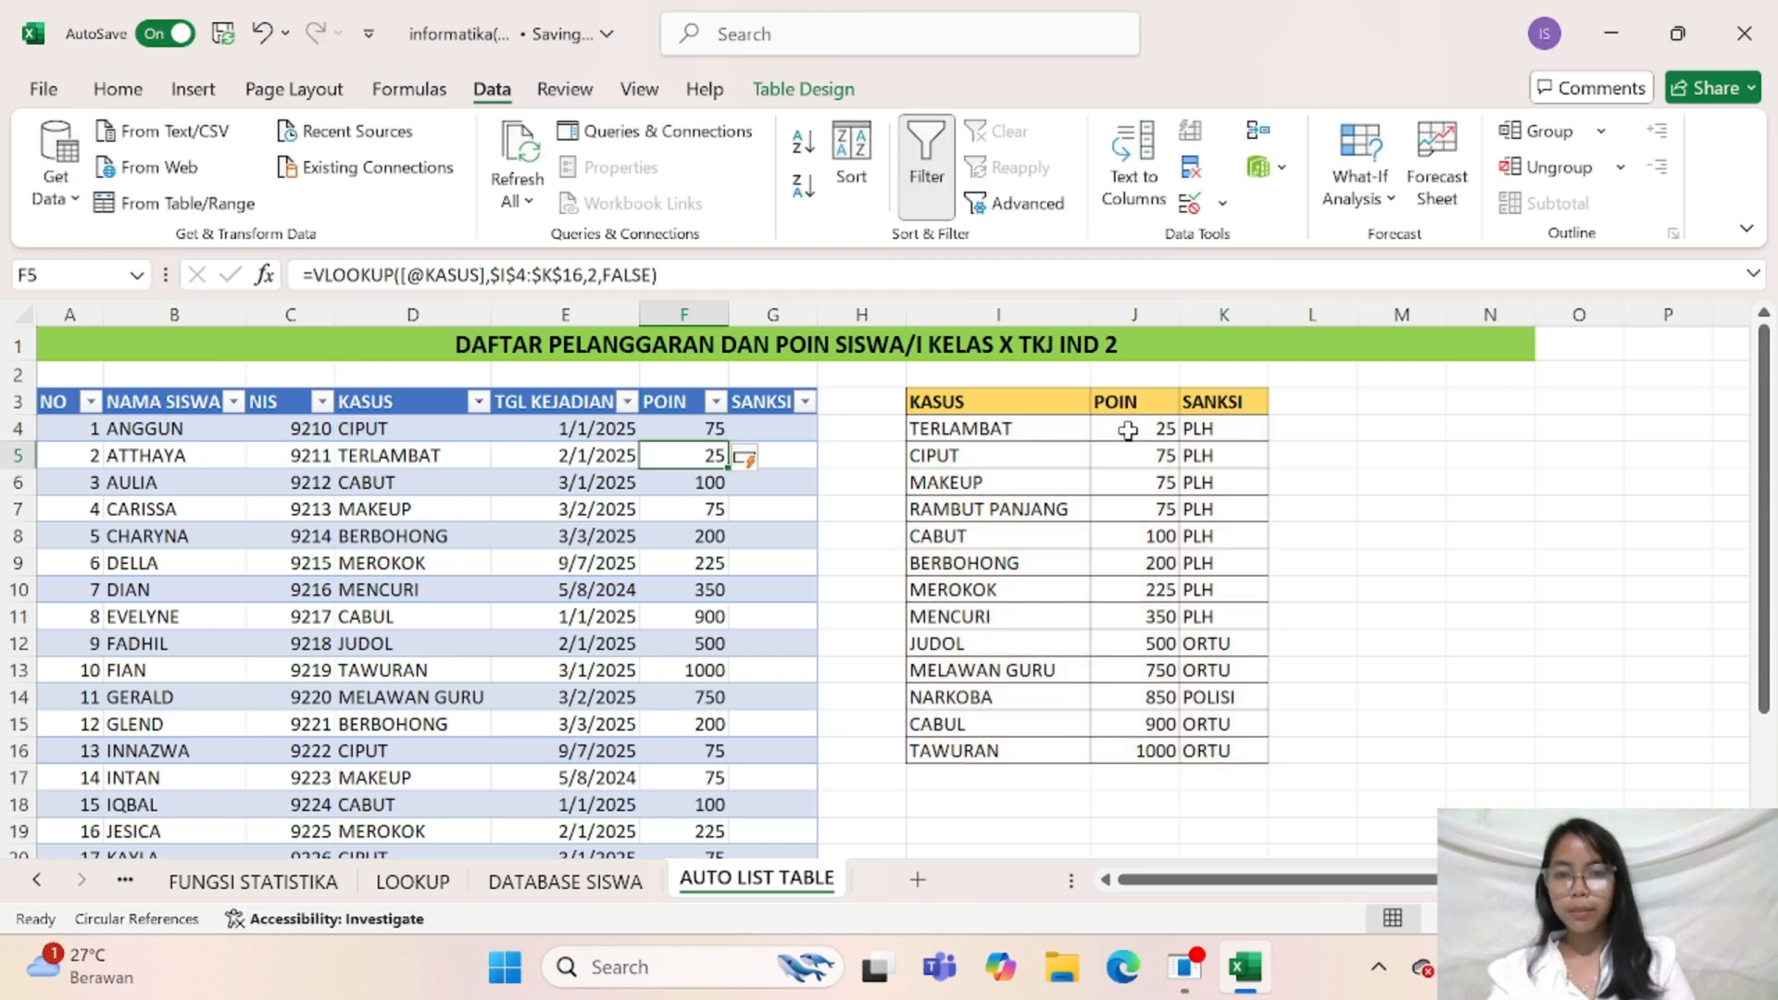
Check the points and lookup formula down the POIN column, including cells F5, F8 and F15
{"action": "scroll", "coordinate": [832, 617], "scroll_direction": "down", "scroll_amount": 8}
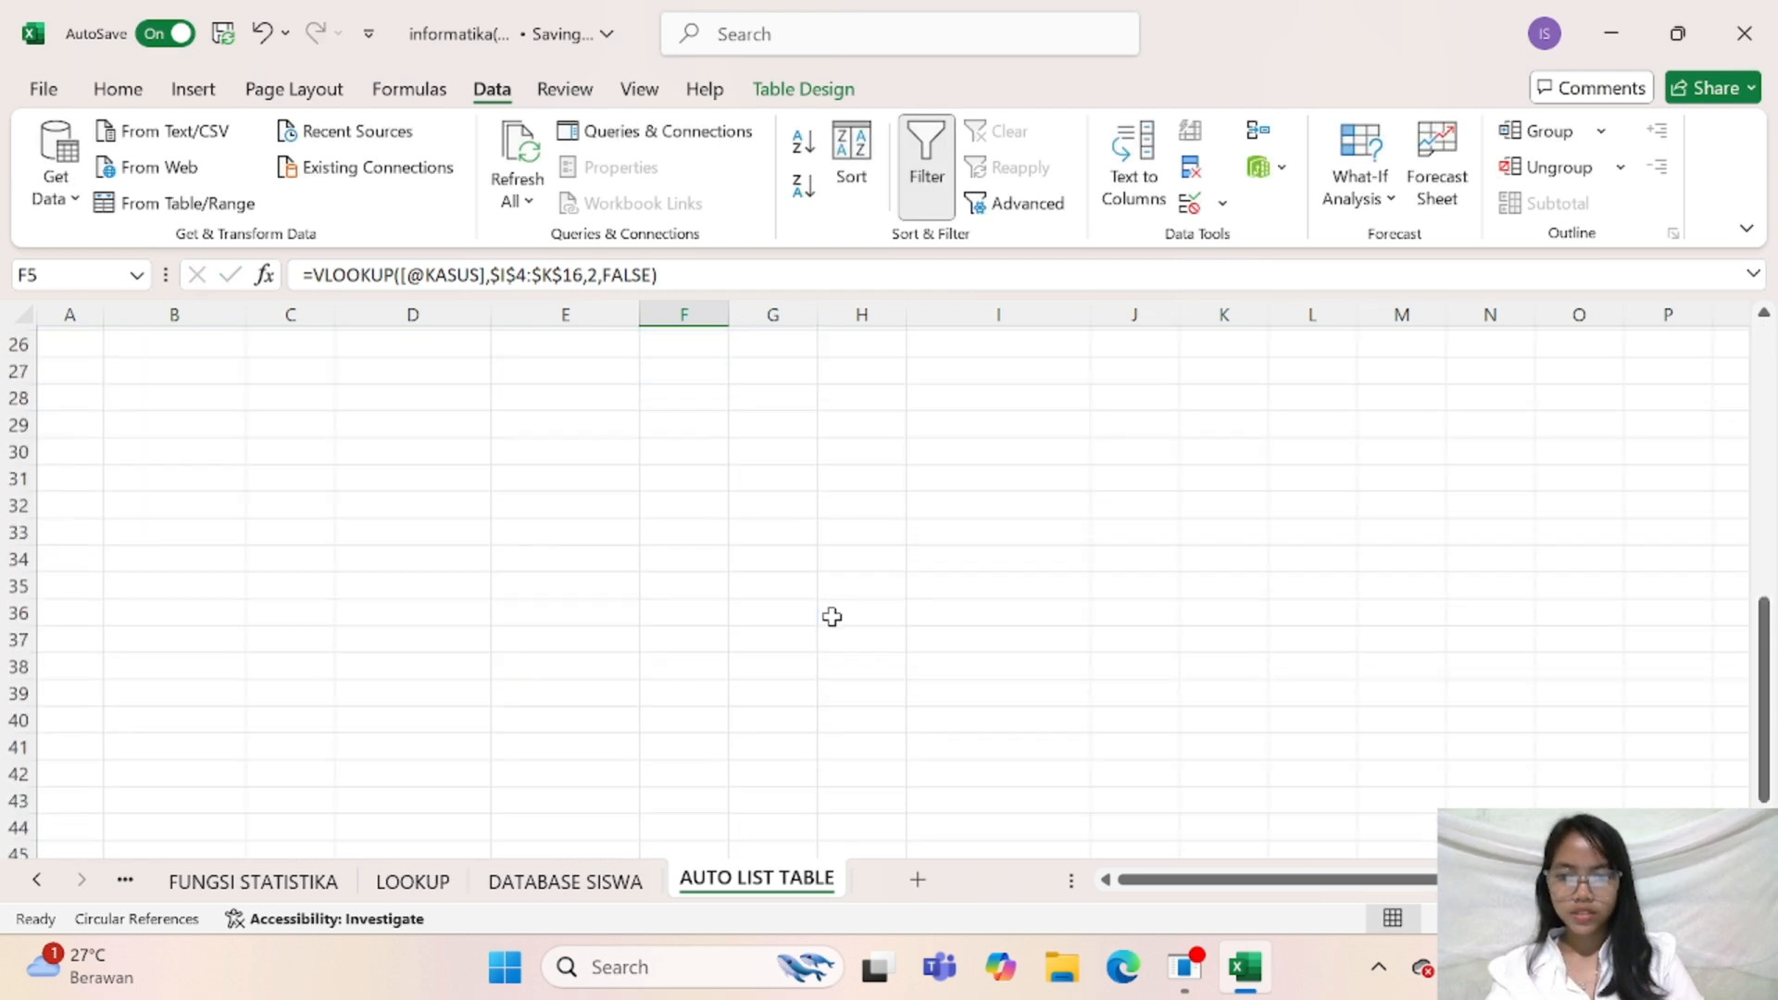
{"action": "scroll", "coordinate": [832, 617], "scroll_direction": "up", "scroll_amount": 8}
{"action": "left_click", "coordinate": [779, 432]}
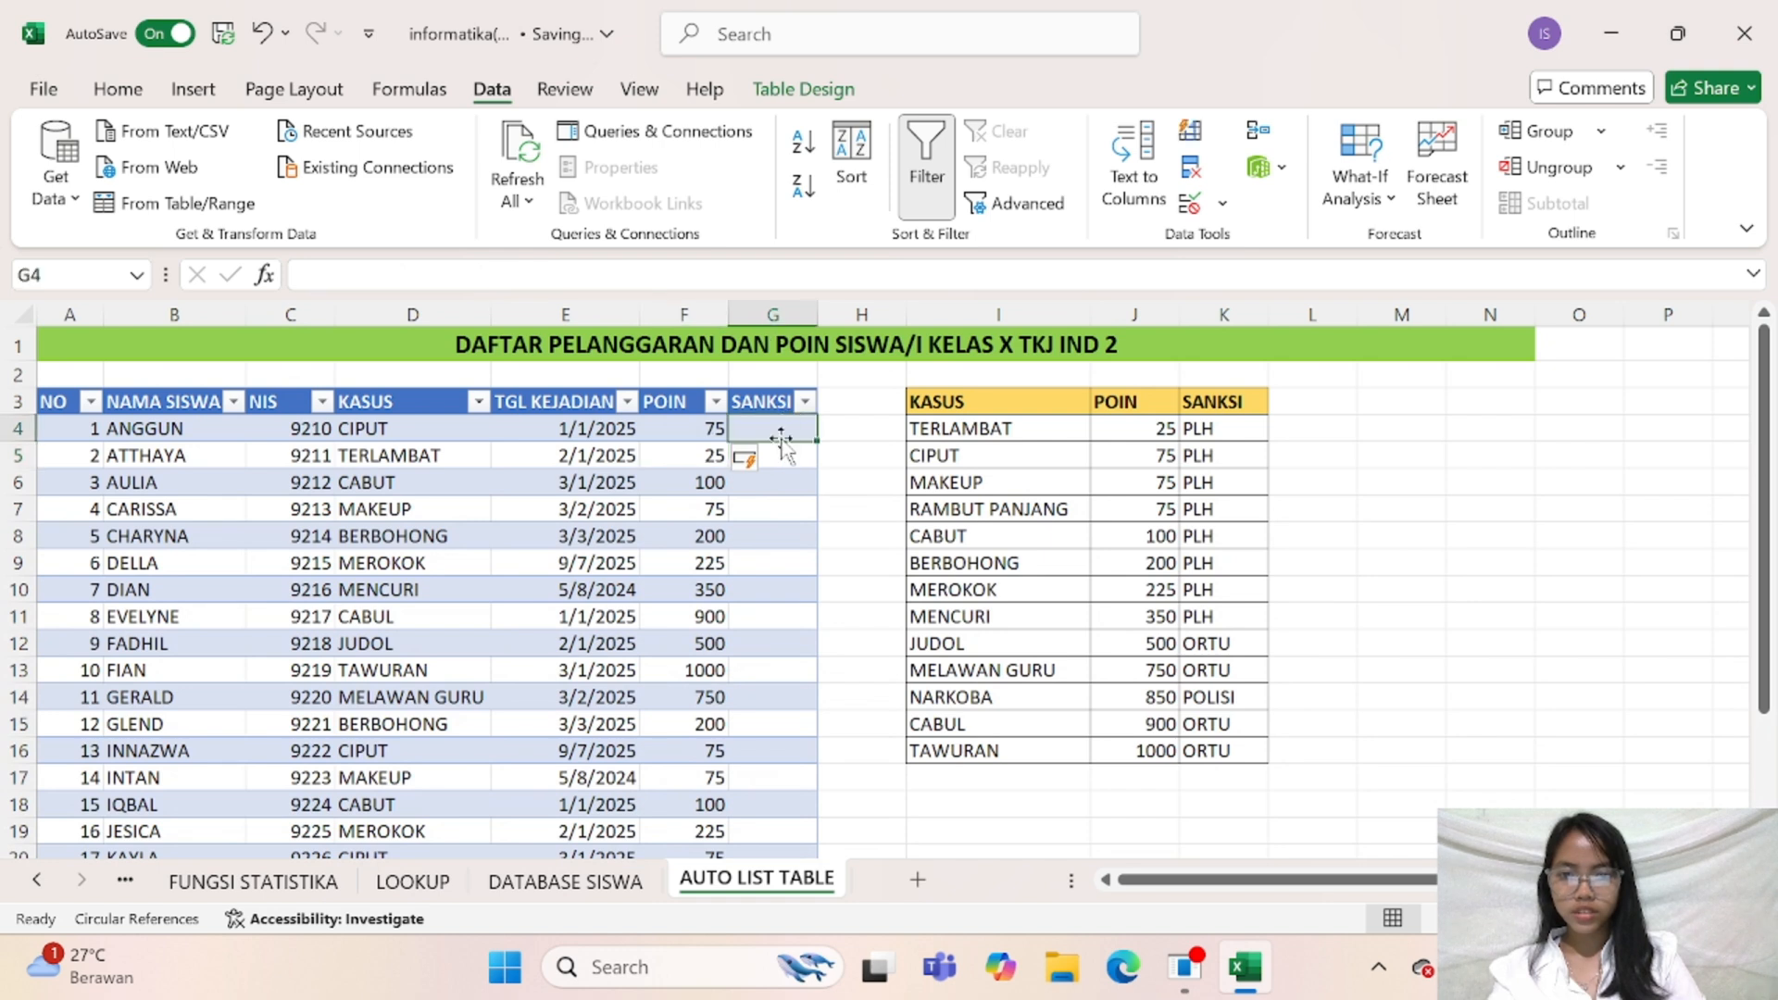
{"action": "left_click", "coordinate": [704, 455]}
{"action": "left_click", "coordinate": [705, 536]}
{"action": "left_click", "coordinate": [690, 724]}
{"action": "left_click", "coordinate": [713, 532]}
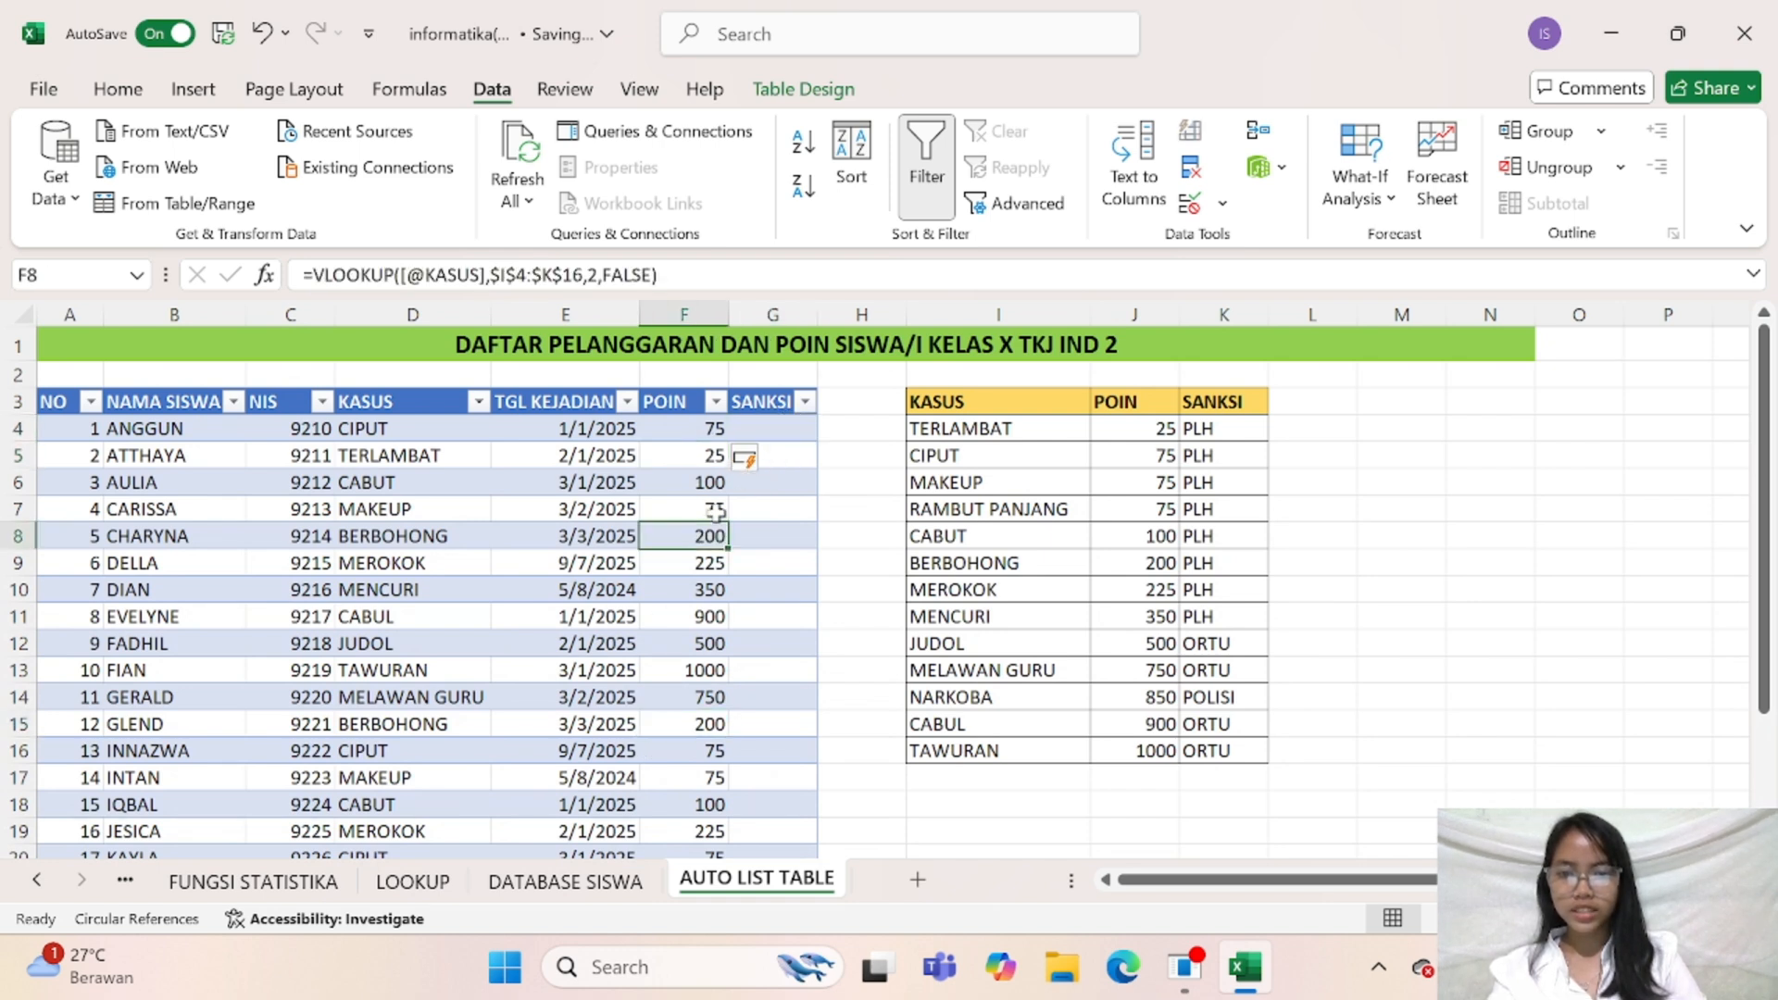
Copy the VLOOKUP formula text from POIN cell F4 into SANKSI cell G4
{"action": "left_click", "coordinate": [704, 427]}
{"action": "left_click", "coordinate": [778, 429]}
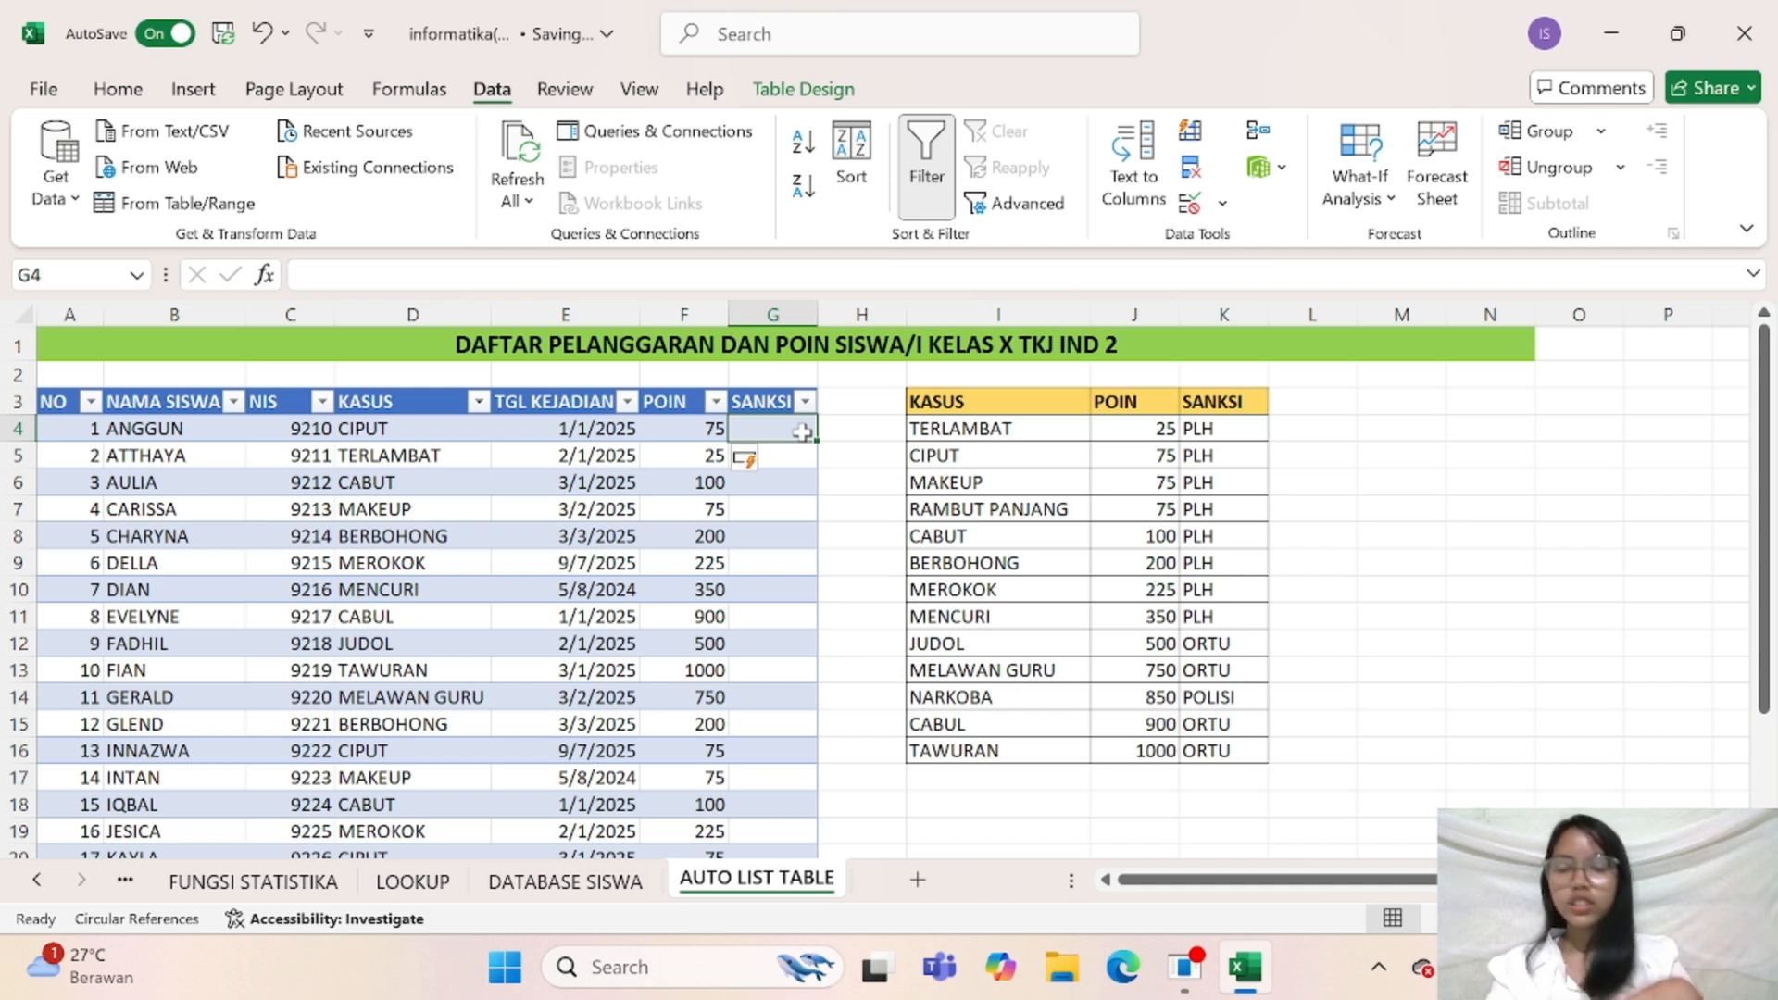
{"action": "left_click", "coordinate": [704, 428]}
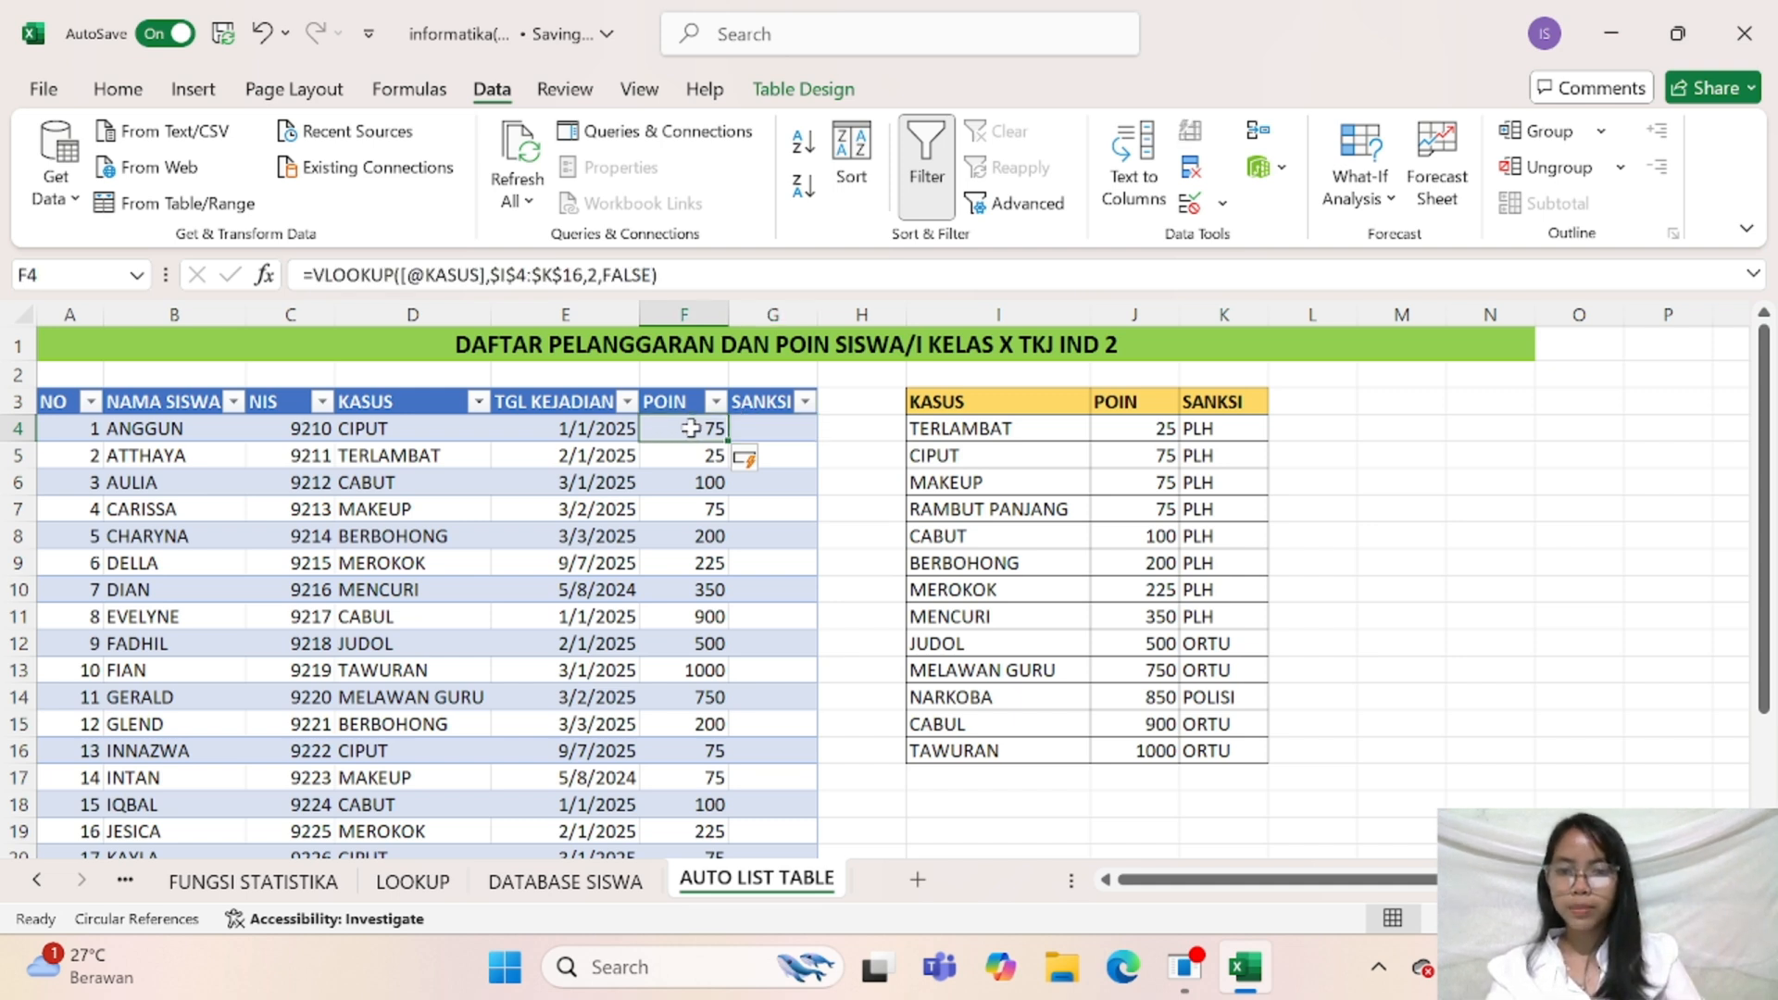
{"action": "left_click_drag", "start_coordinate": [693, 287], "coordinate": [302, 275]}
{"action": "key", "text": "ctrl+c"}
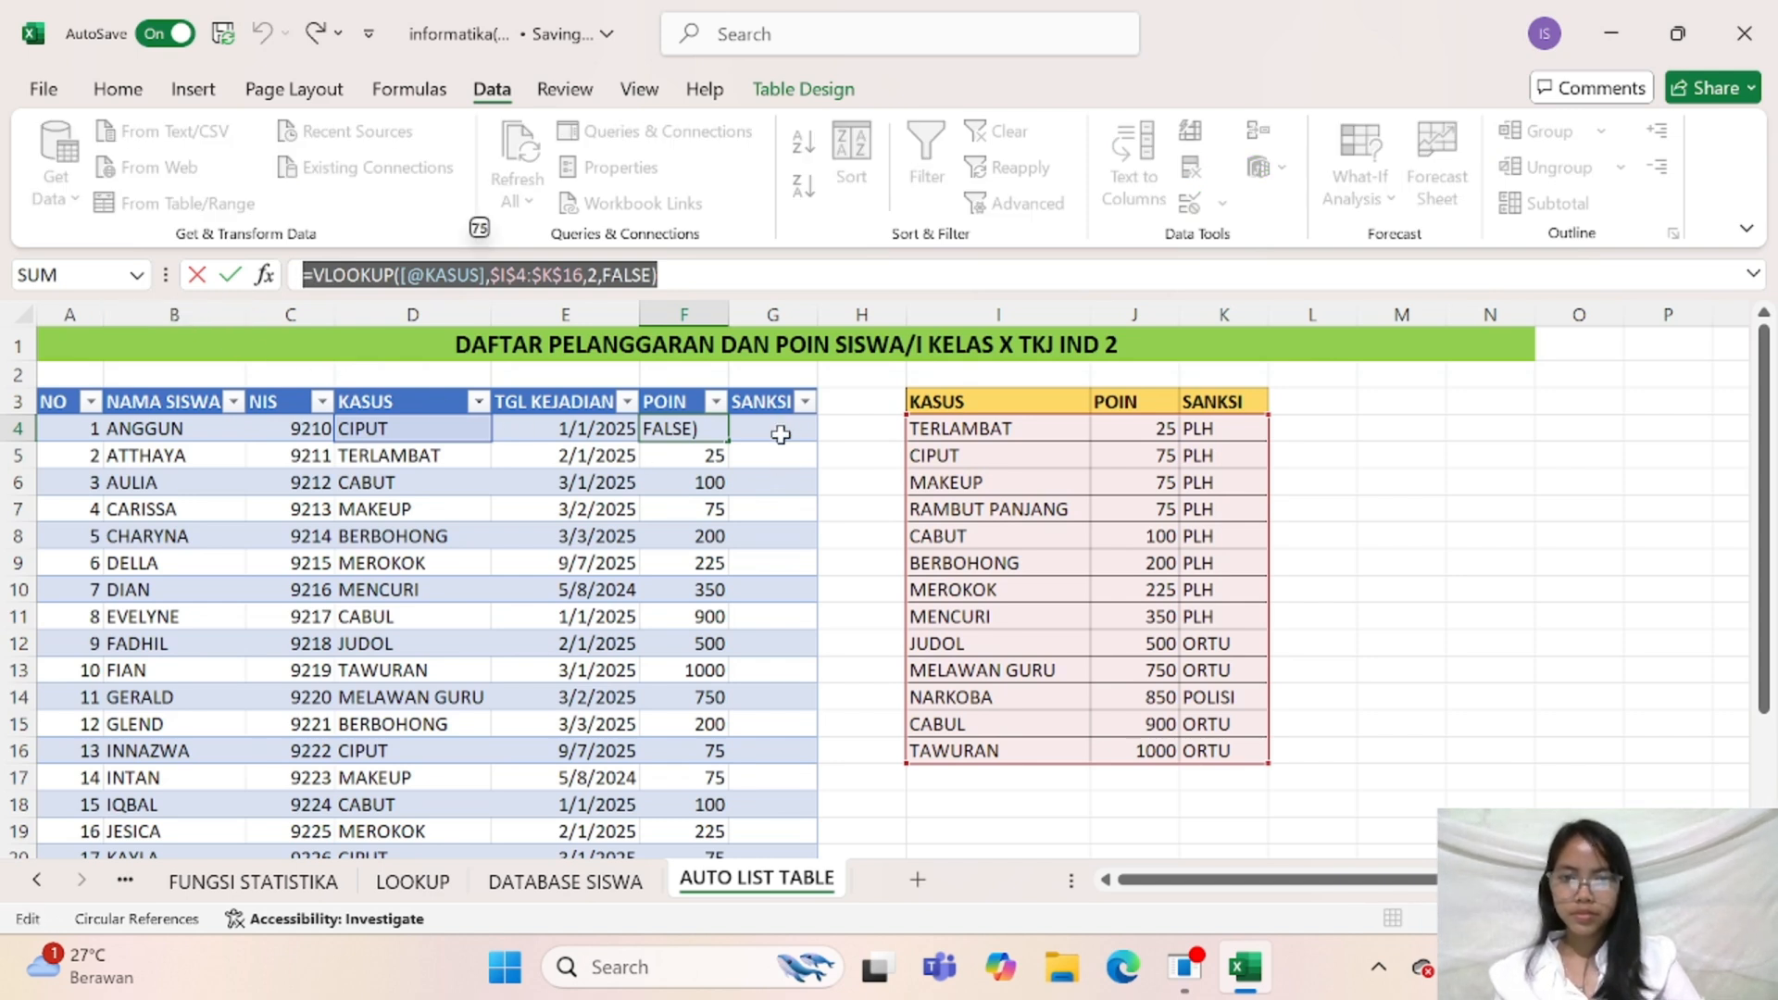
{"action": "key", "text": "Return"}
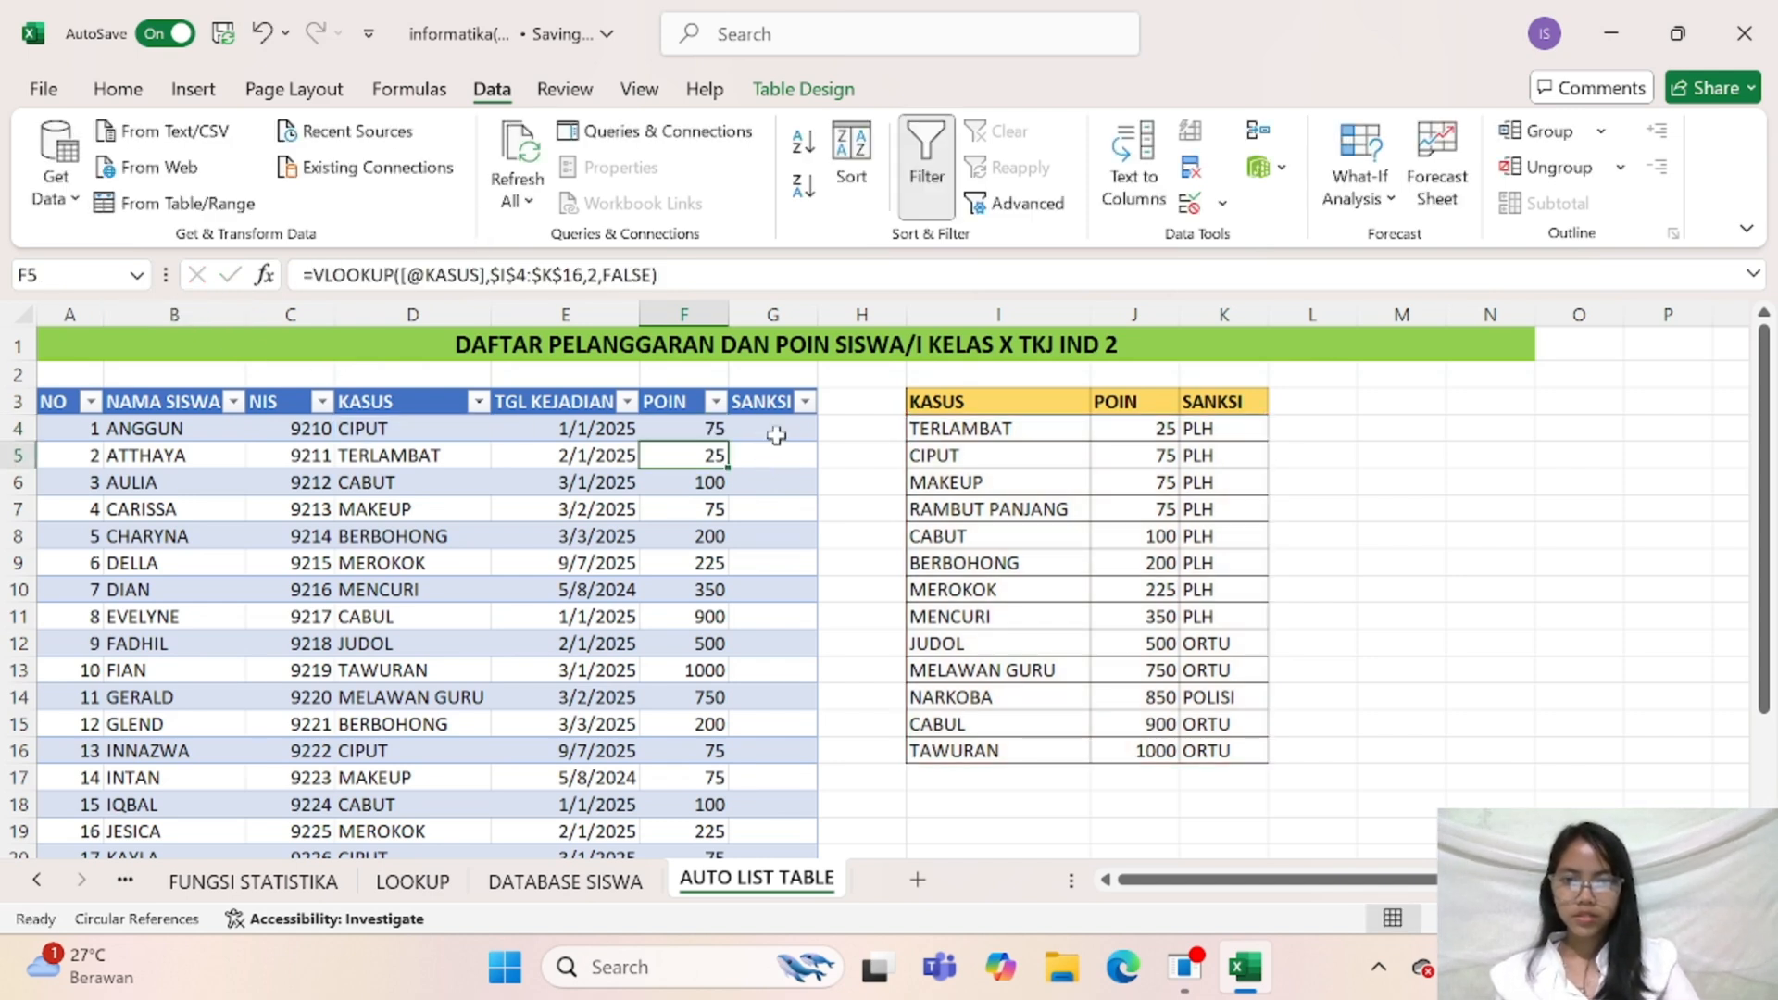
{"action": "left_click", "coordinate": [774, 427]}
{"action": "key", "text": "ctrl+v"}
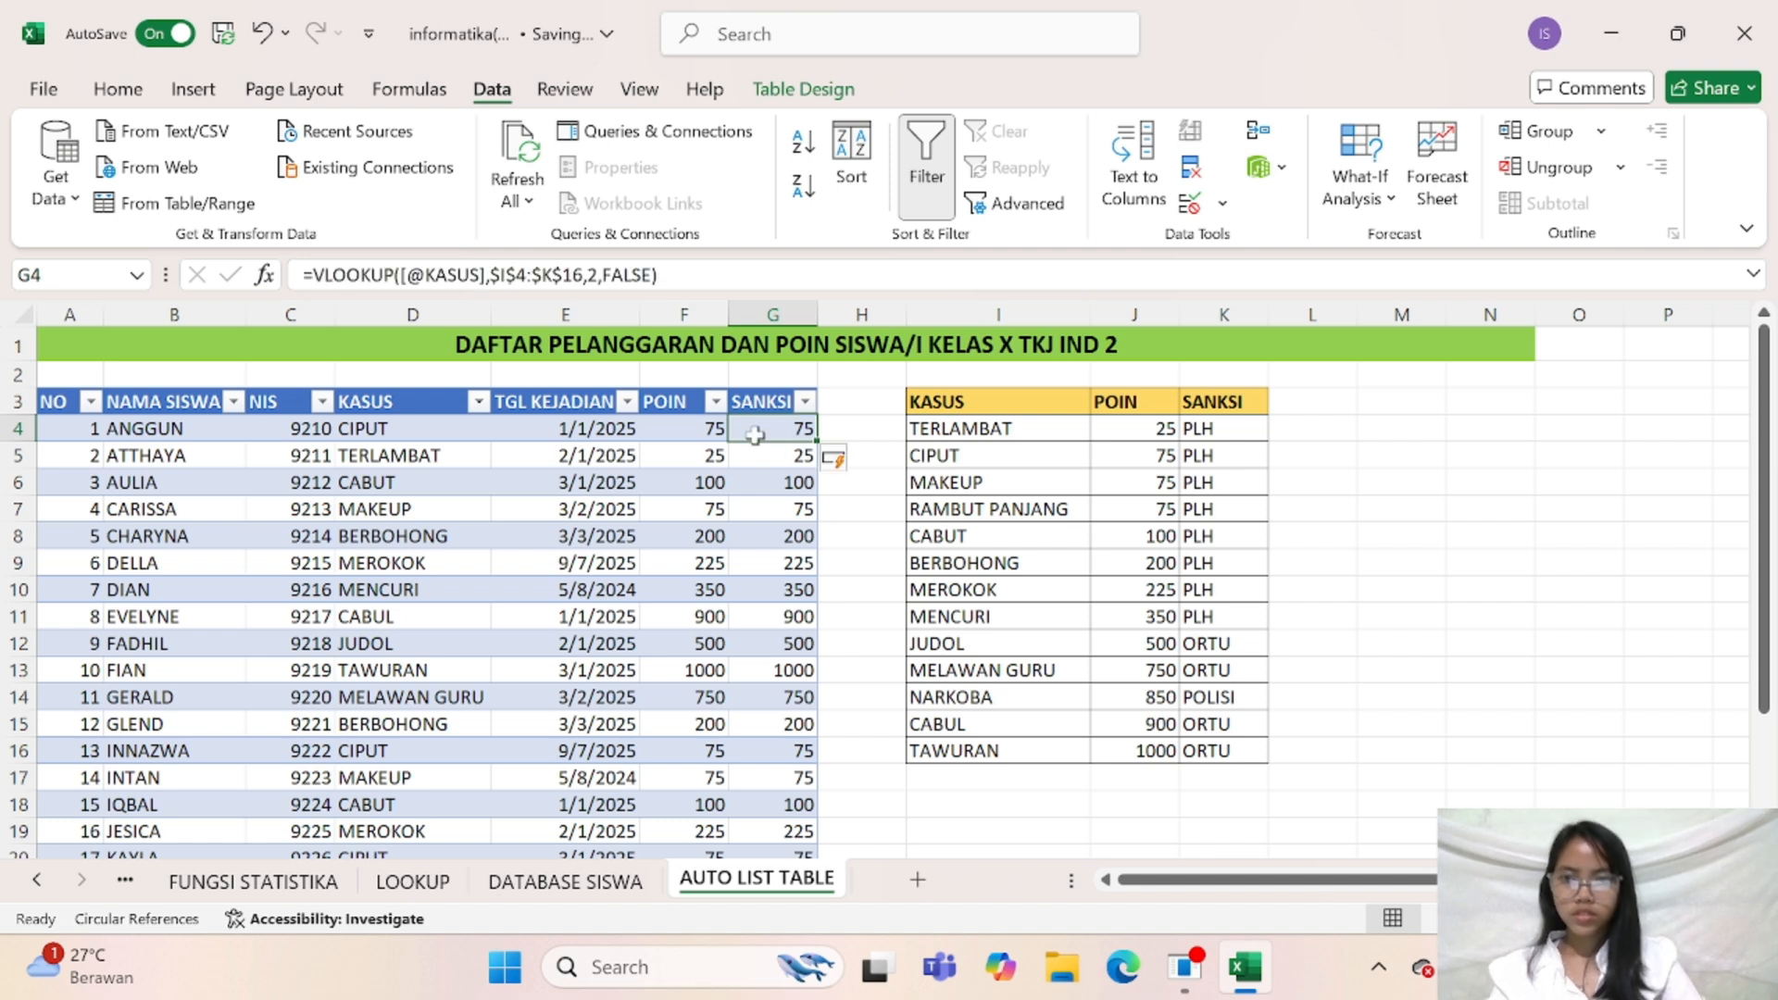
Change the column index in the G4 VLOOKUP formula to 3 for the SANKSI column
{"action": "left_click", "coordinate": [598, 274]}
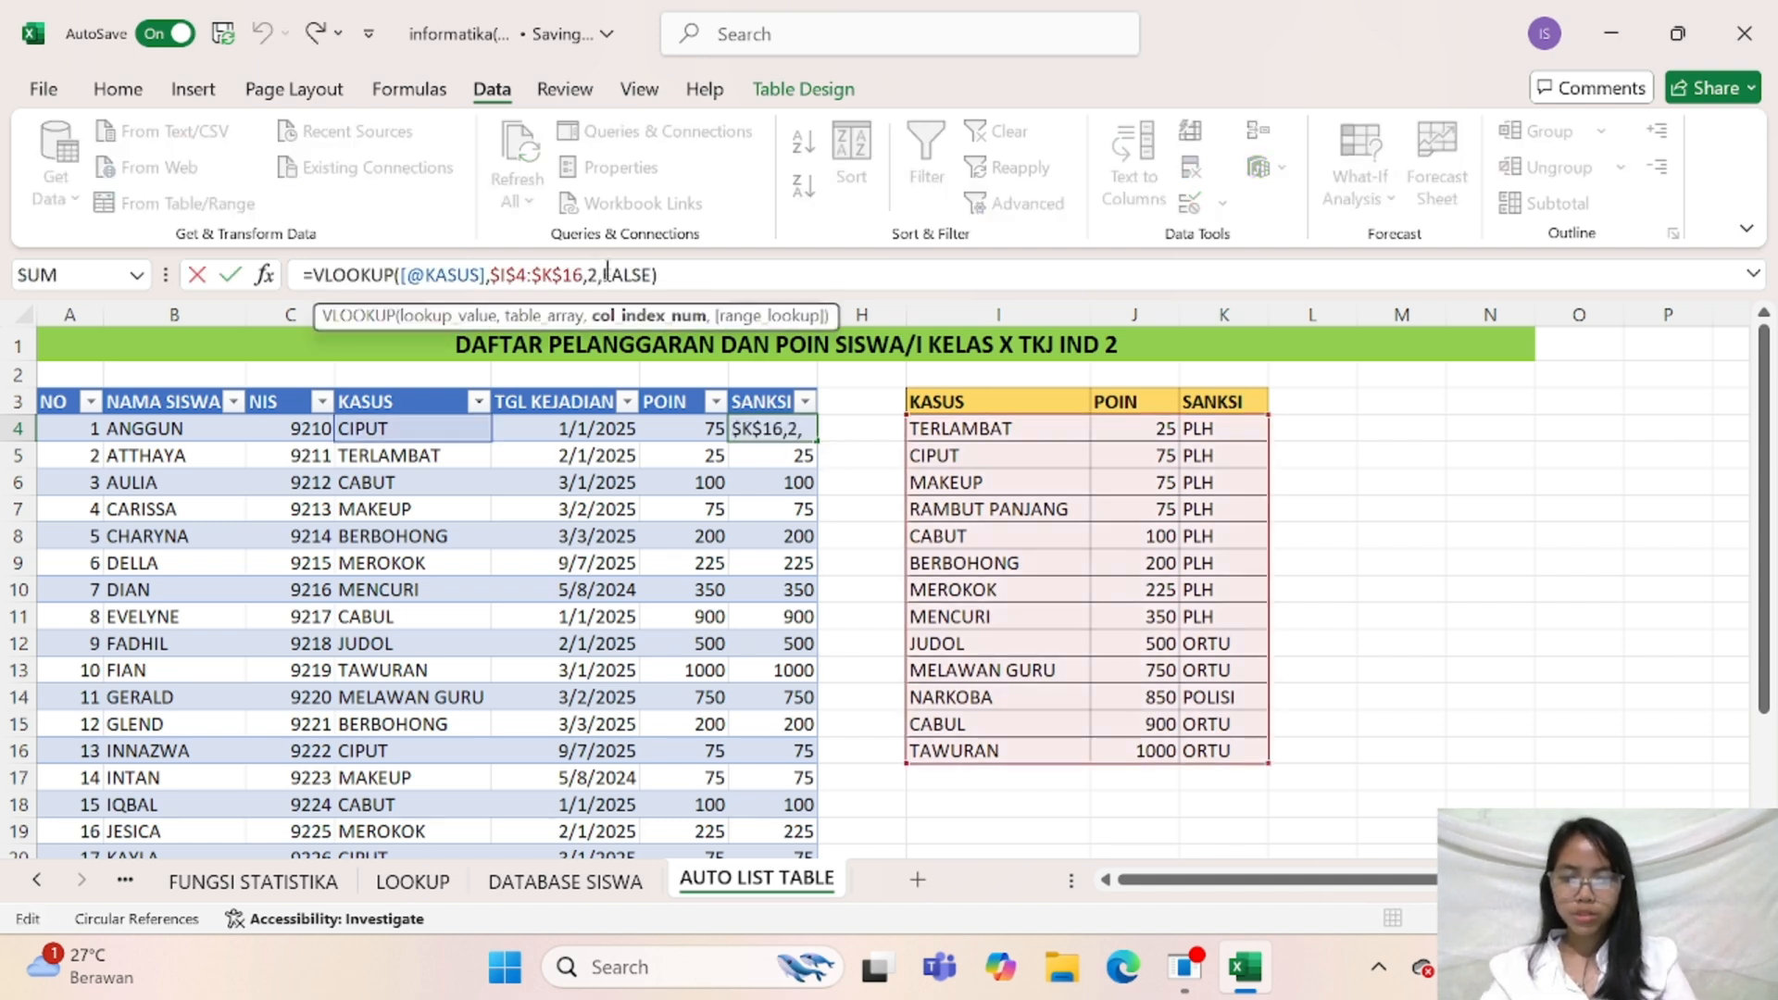
{"action": "key", "text": "Left"}
{"action": "key", "text": "BackSpace"}
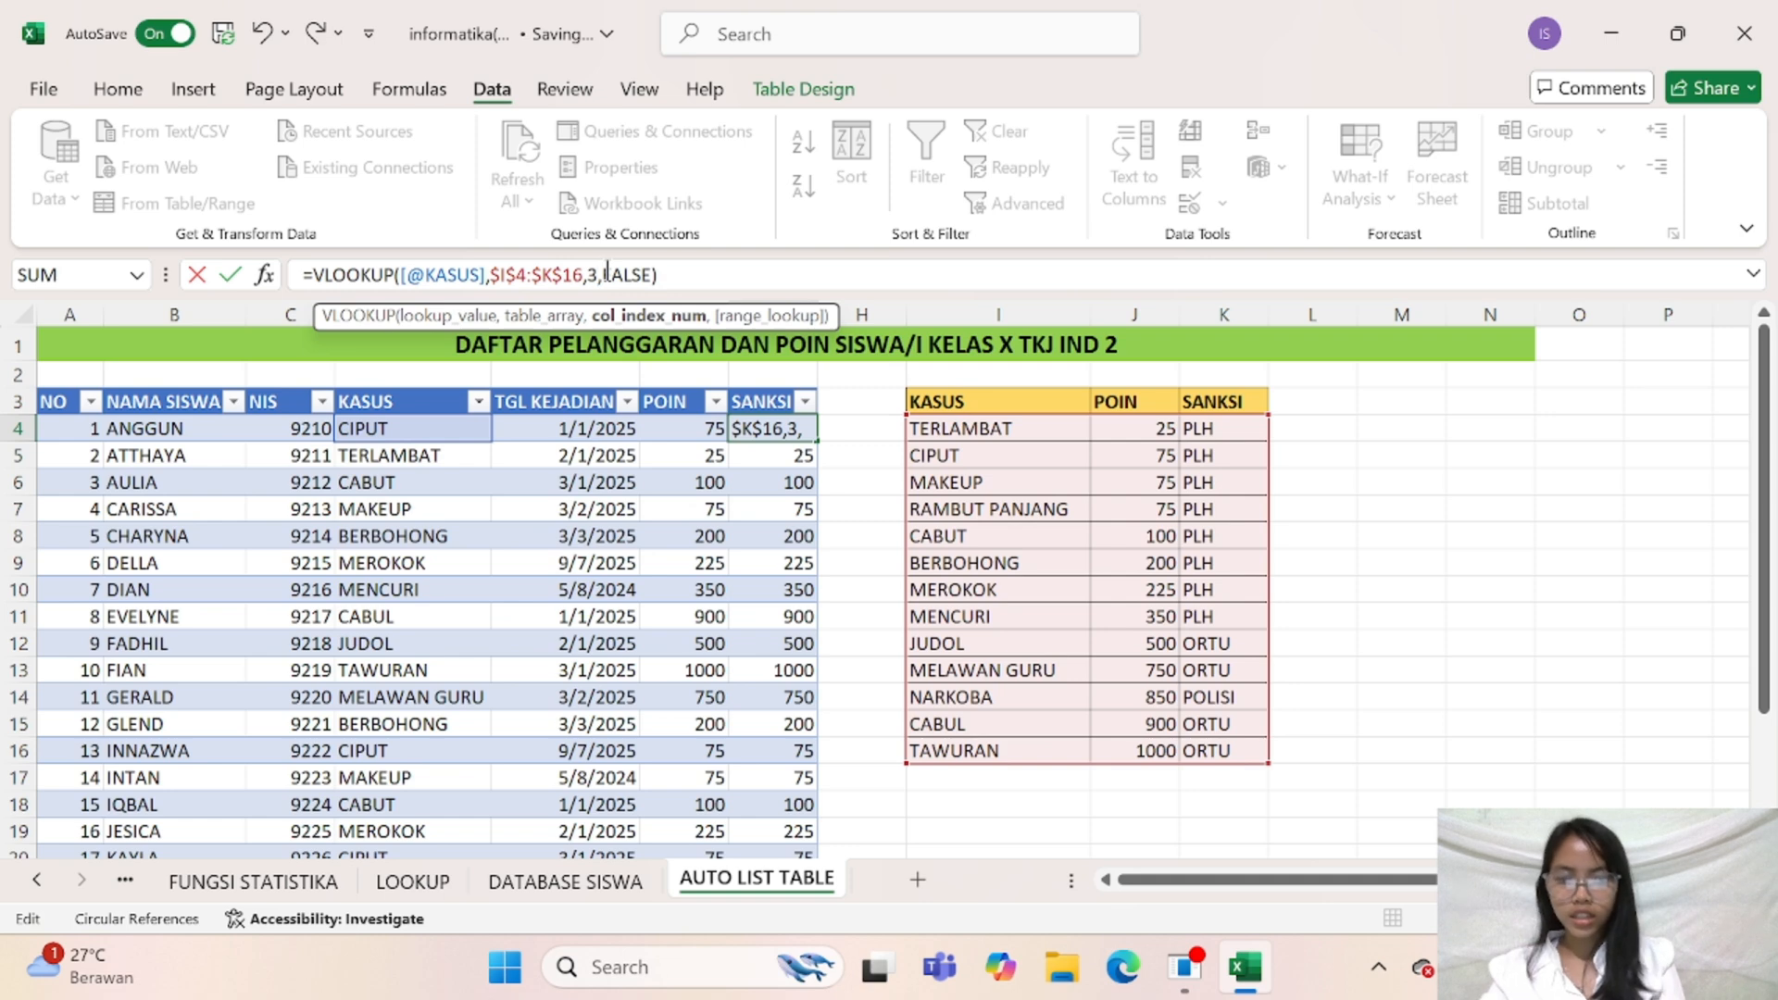
{"action": "key", "text": "Return"}
Review the SANKSI results down the table, the DATABASE SISWA sheet, the KASUS reference list and the formulas in F4 and G4
{"action": "scroll", "coordinate": [746, 751], "scroll_direction": "down", "scroll_amount": 6}
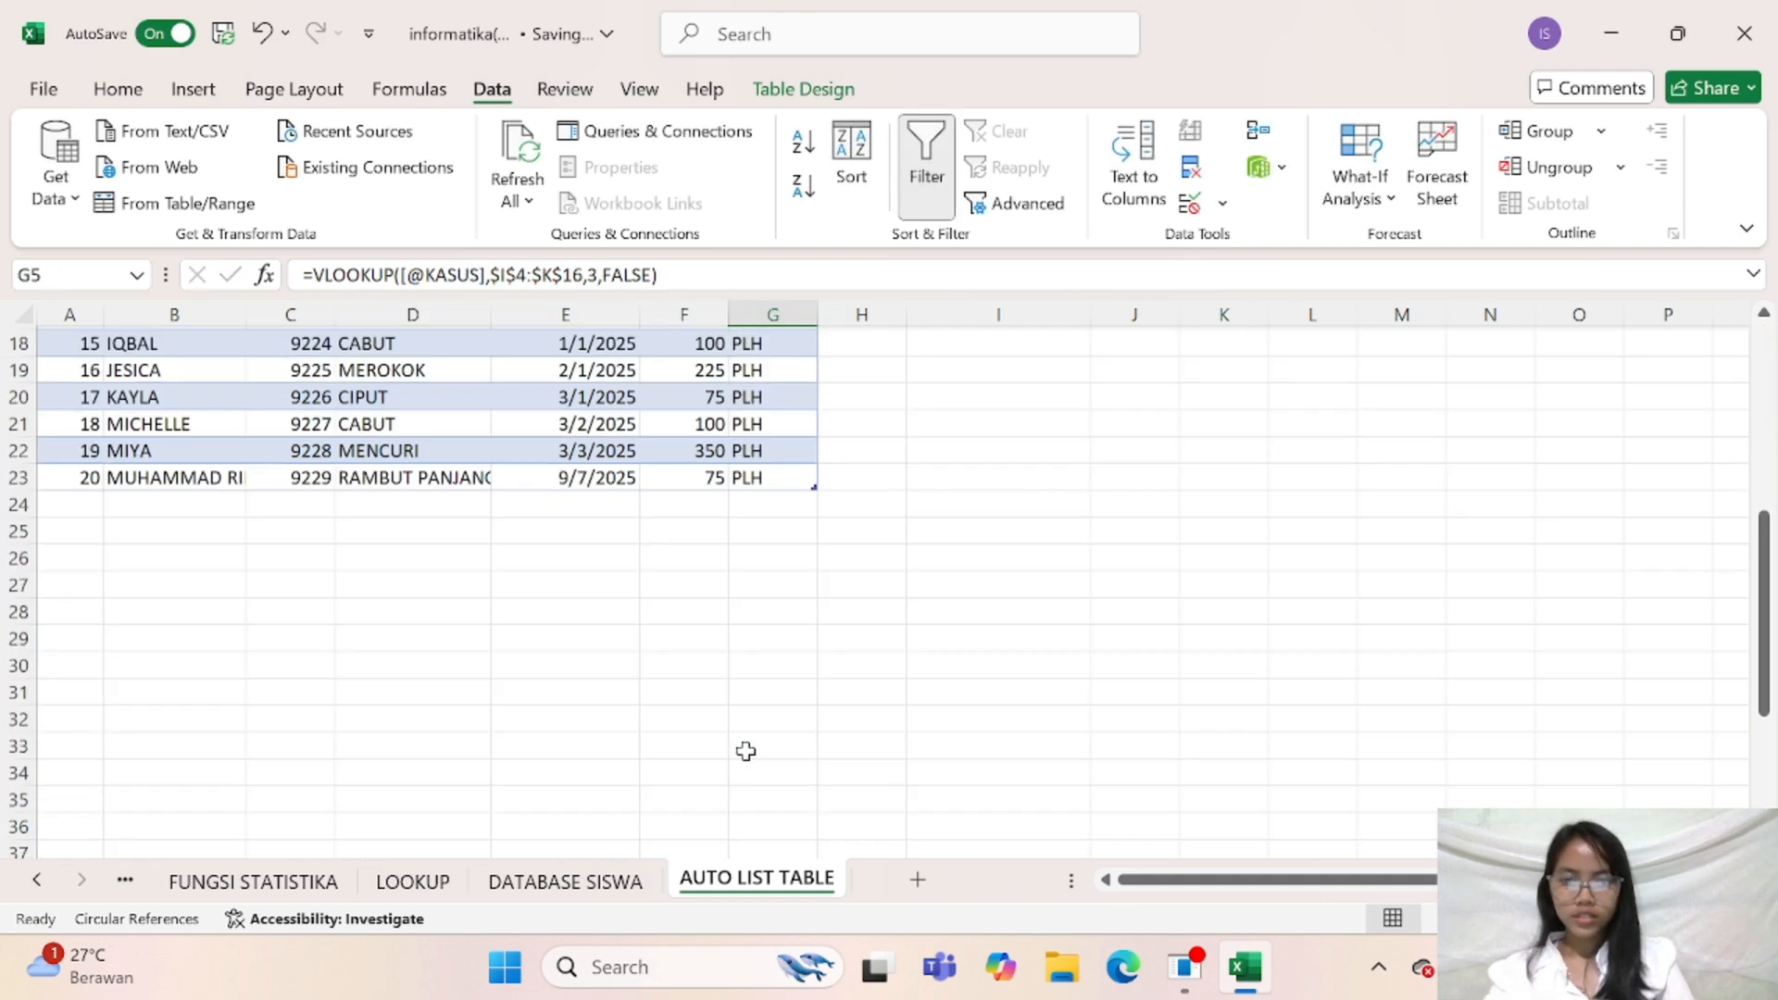
{"action": "scroll", "coordinate": [746, 751], "scroll_direction": "down", "scroll_amount": 13}
{"action": "scroll", "coordinate": [746, 745], "scroll_direction": "up", "scroll_amount": 19}
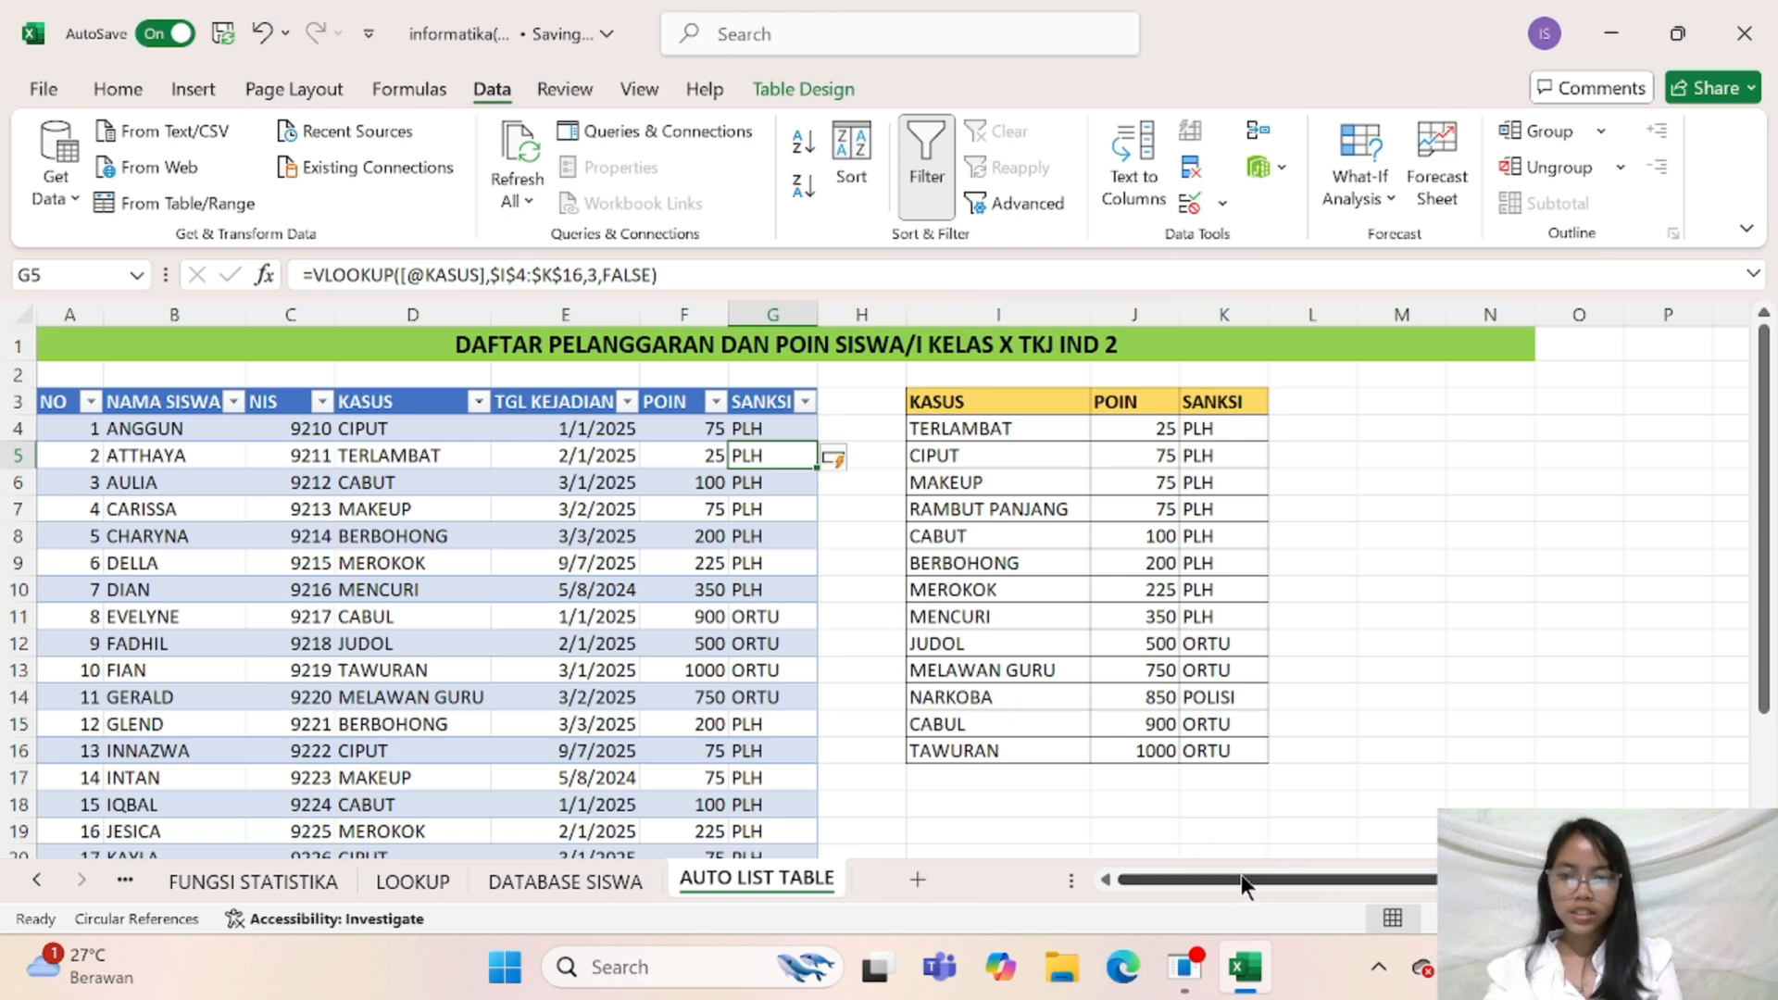
{"action": "left_click", "coordinate": [591, 882]}
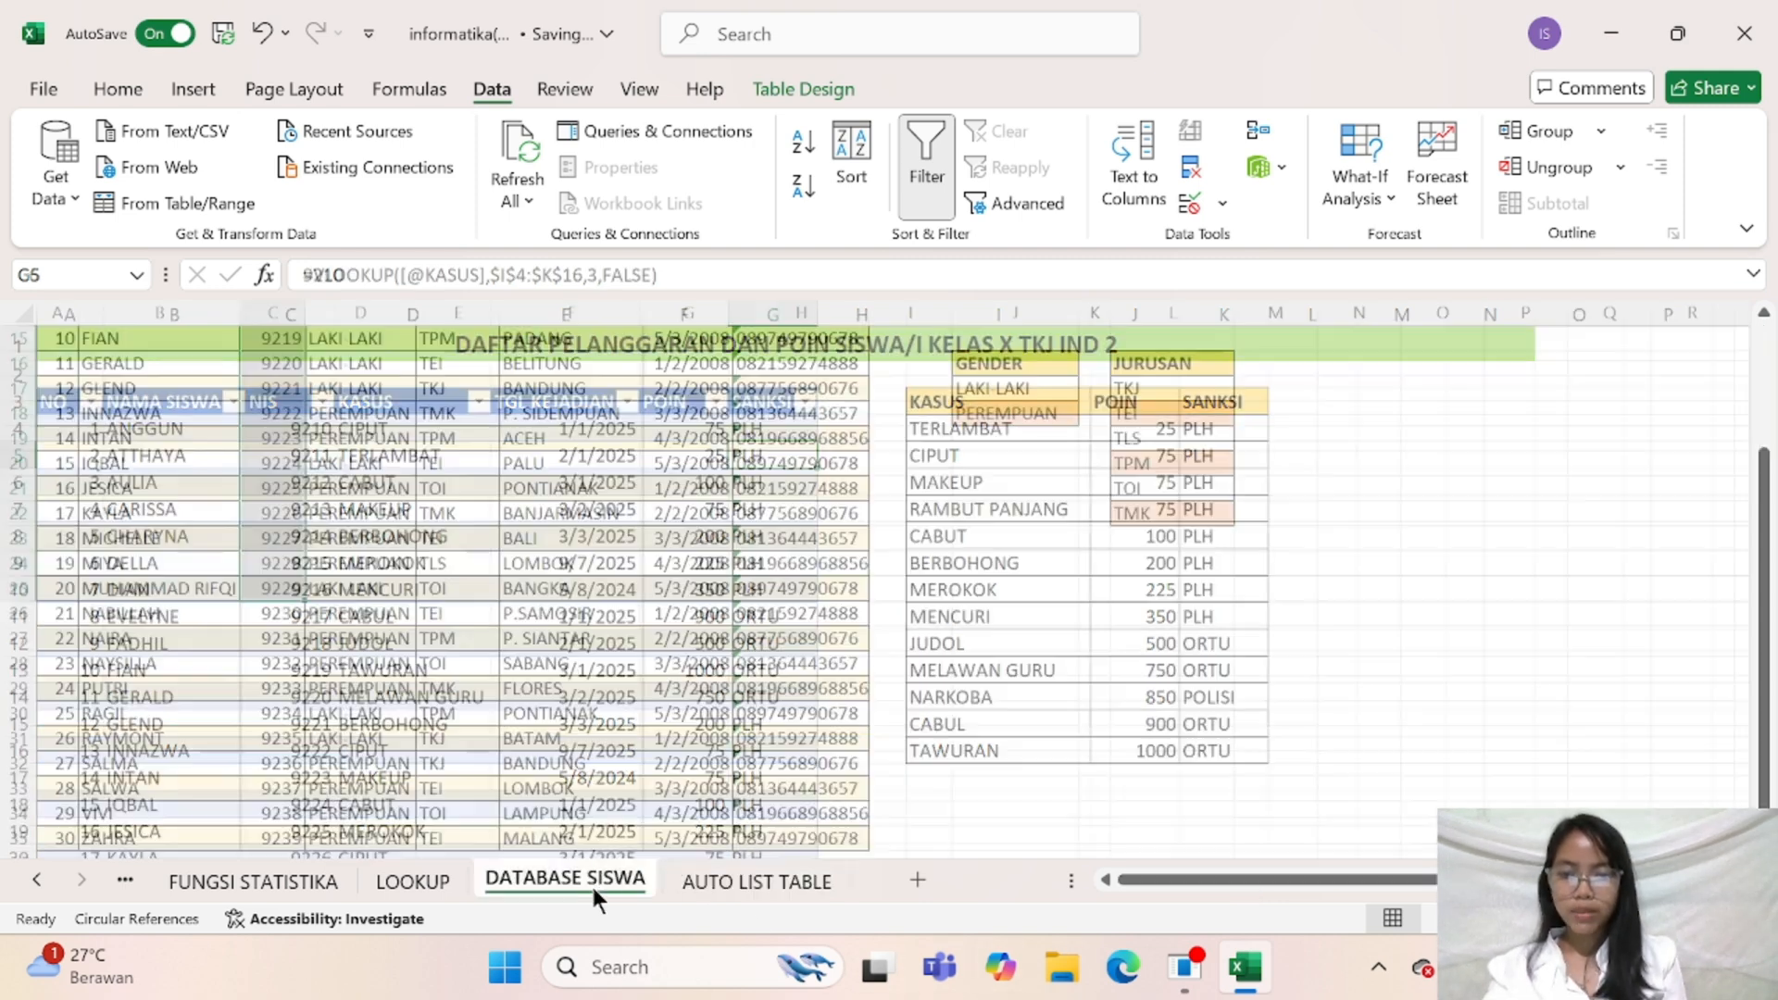
{"action": "left_click", "coordinate": [731, 883]}
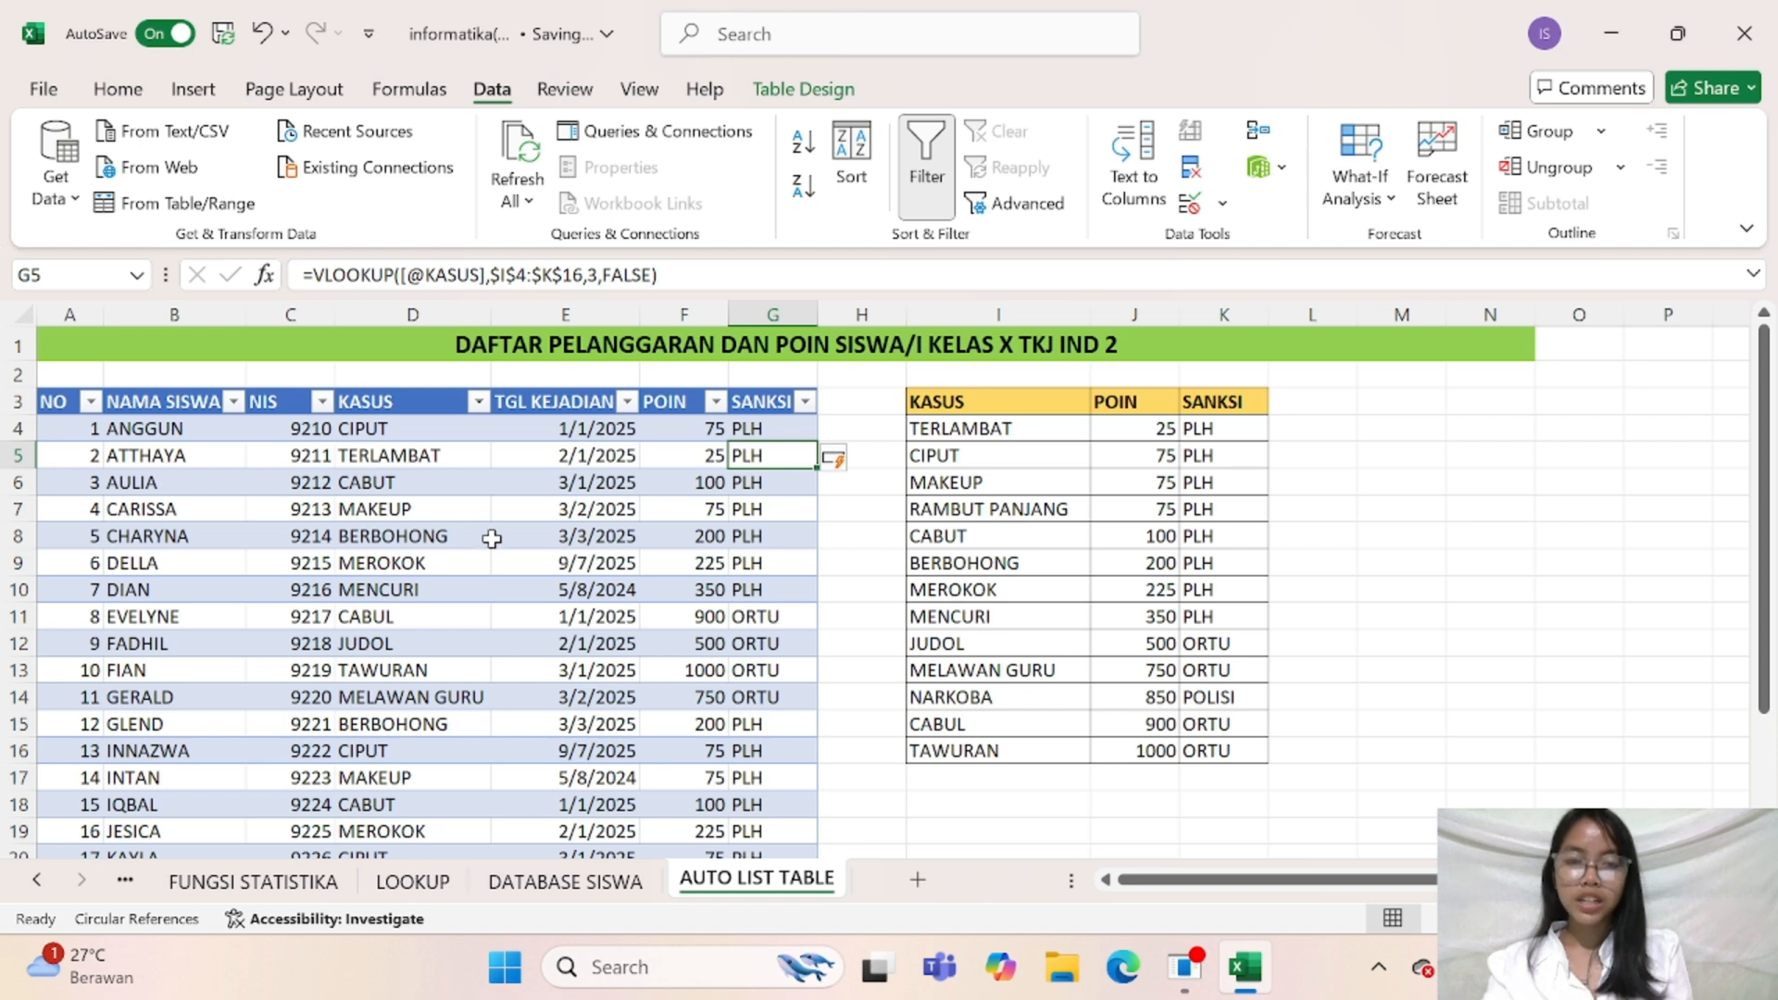
{"action": "left_click", "coordinate": [1013, 404]}
{"action": "left_click", "coordinate": [1007, 428]}
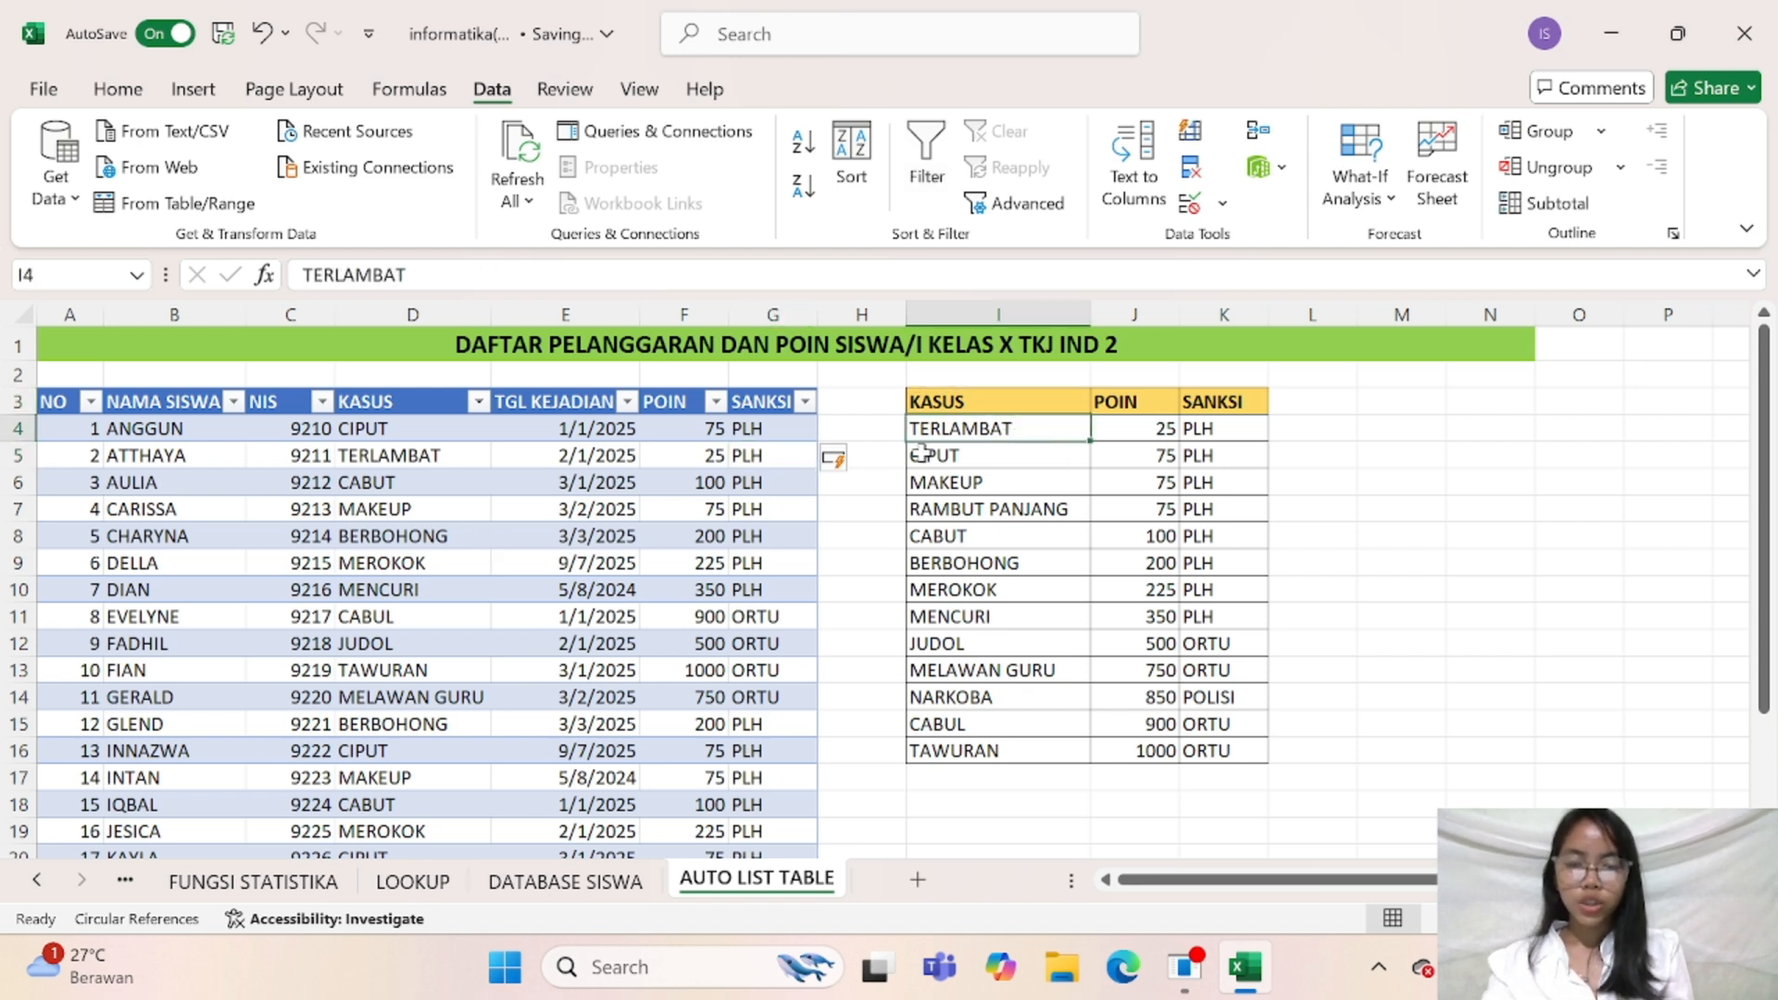
{"action": "left_click", "coordinate": [710, 429]}
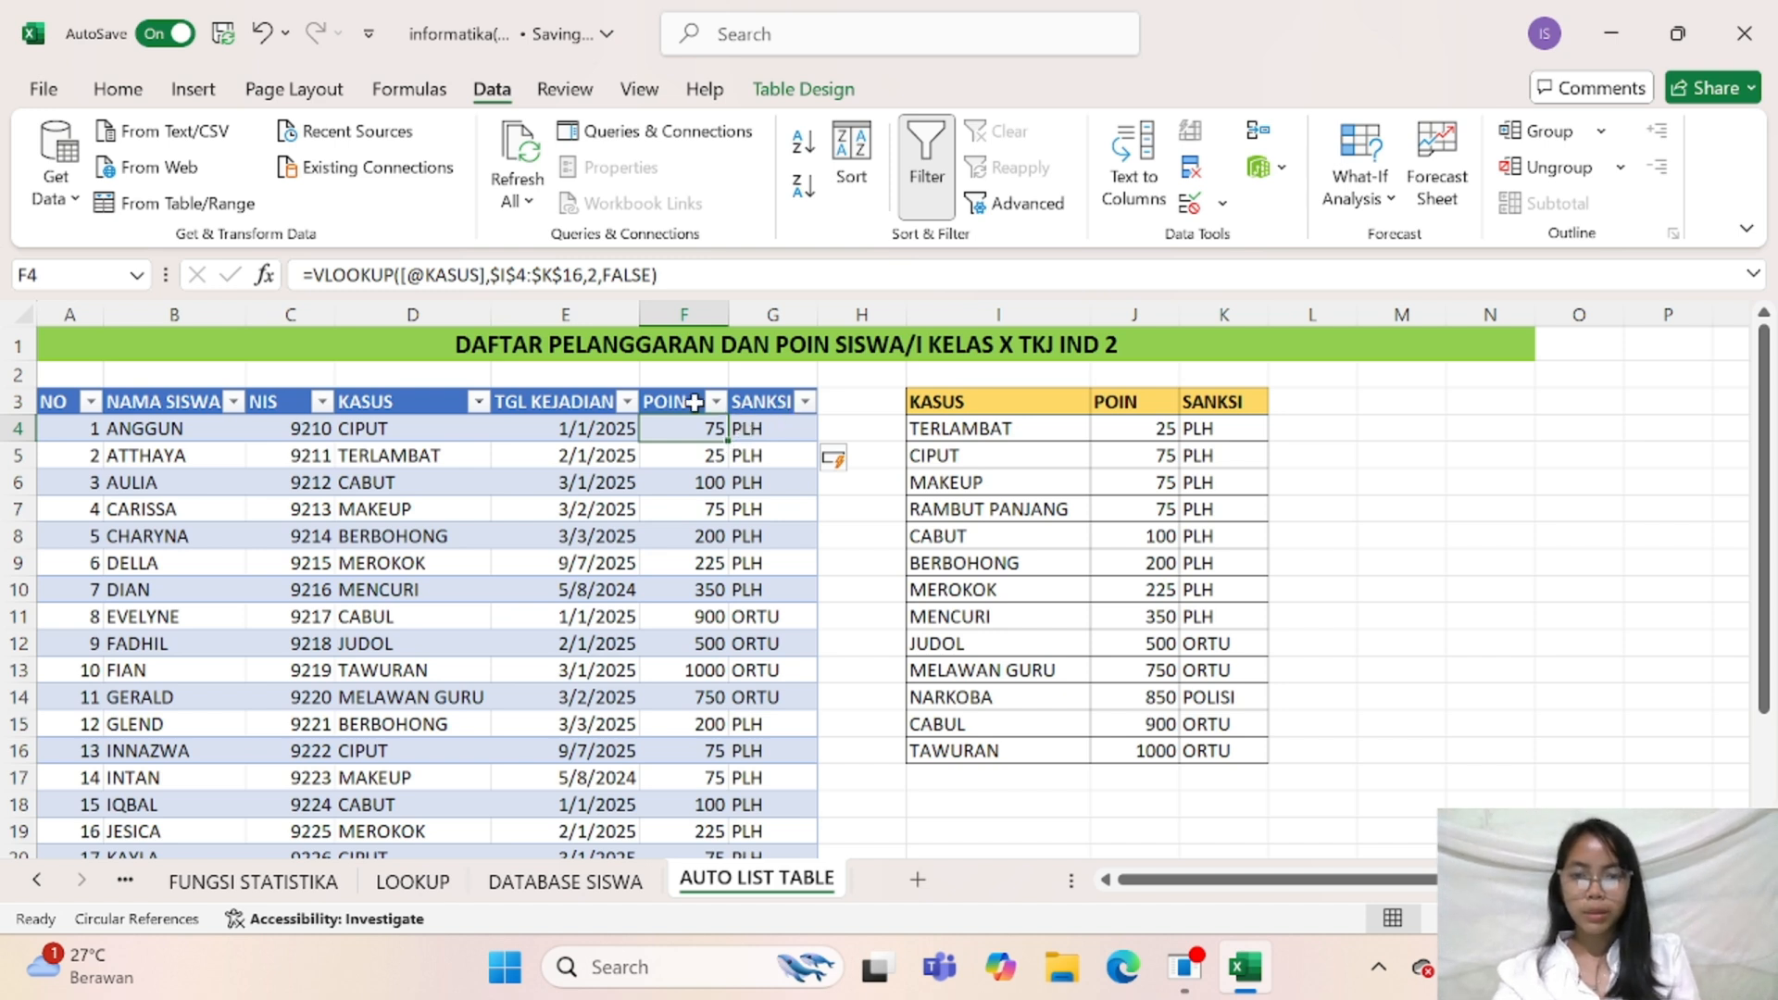
{"action": "left_click", "coordinate": [783, 431]}
{"action": "left_click", "coordinate": [711, 427]}
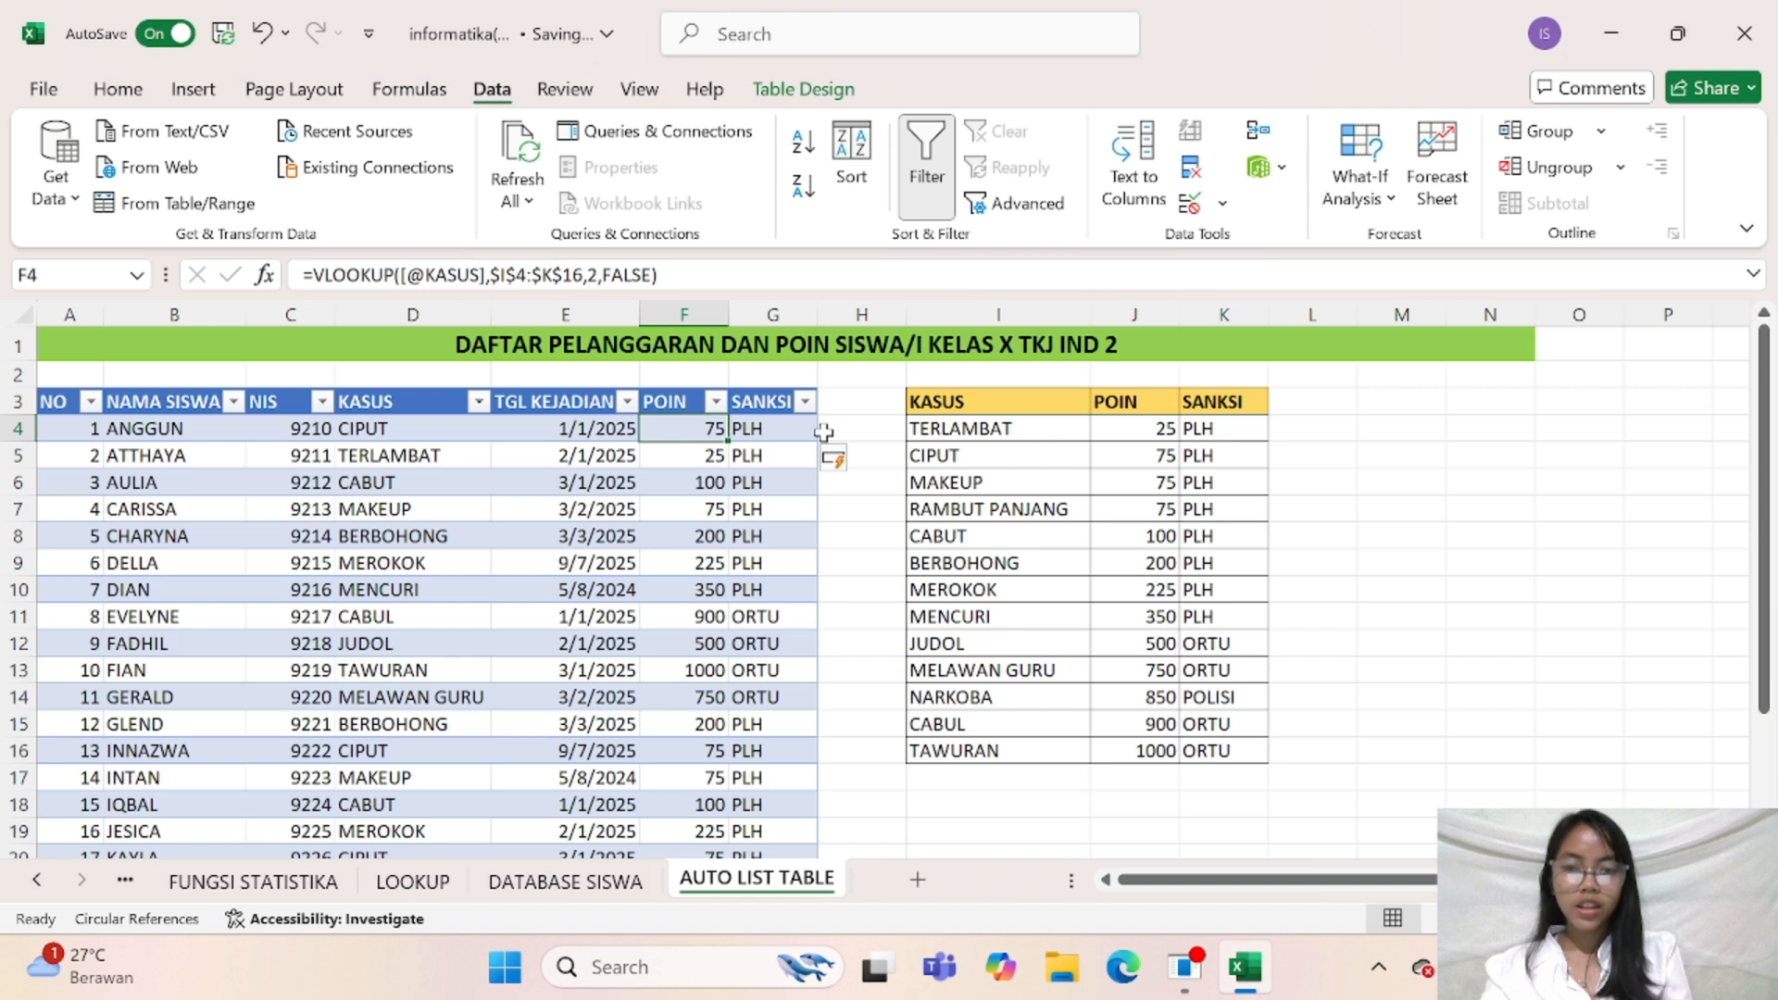
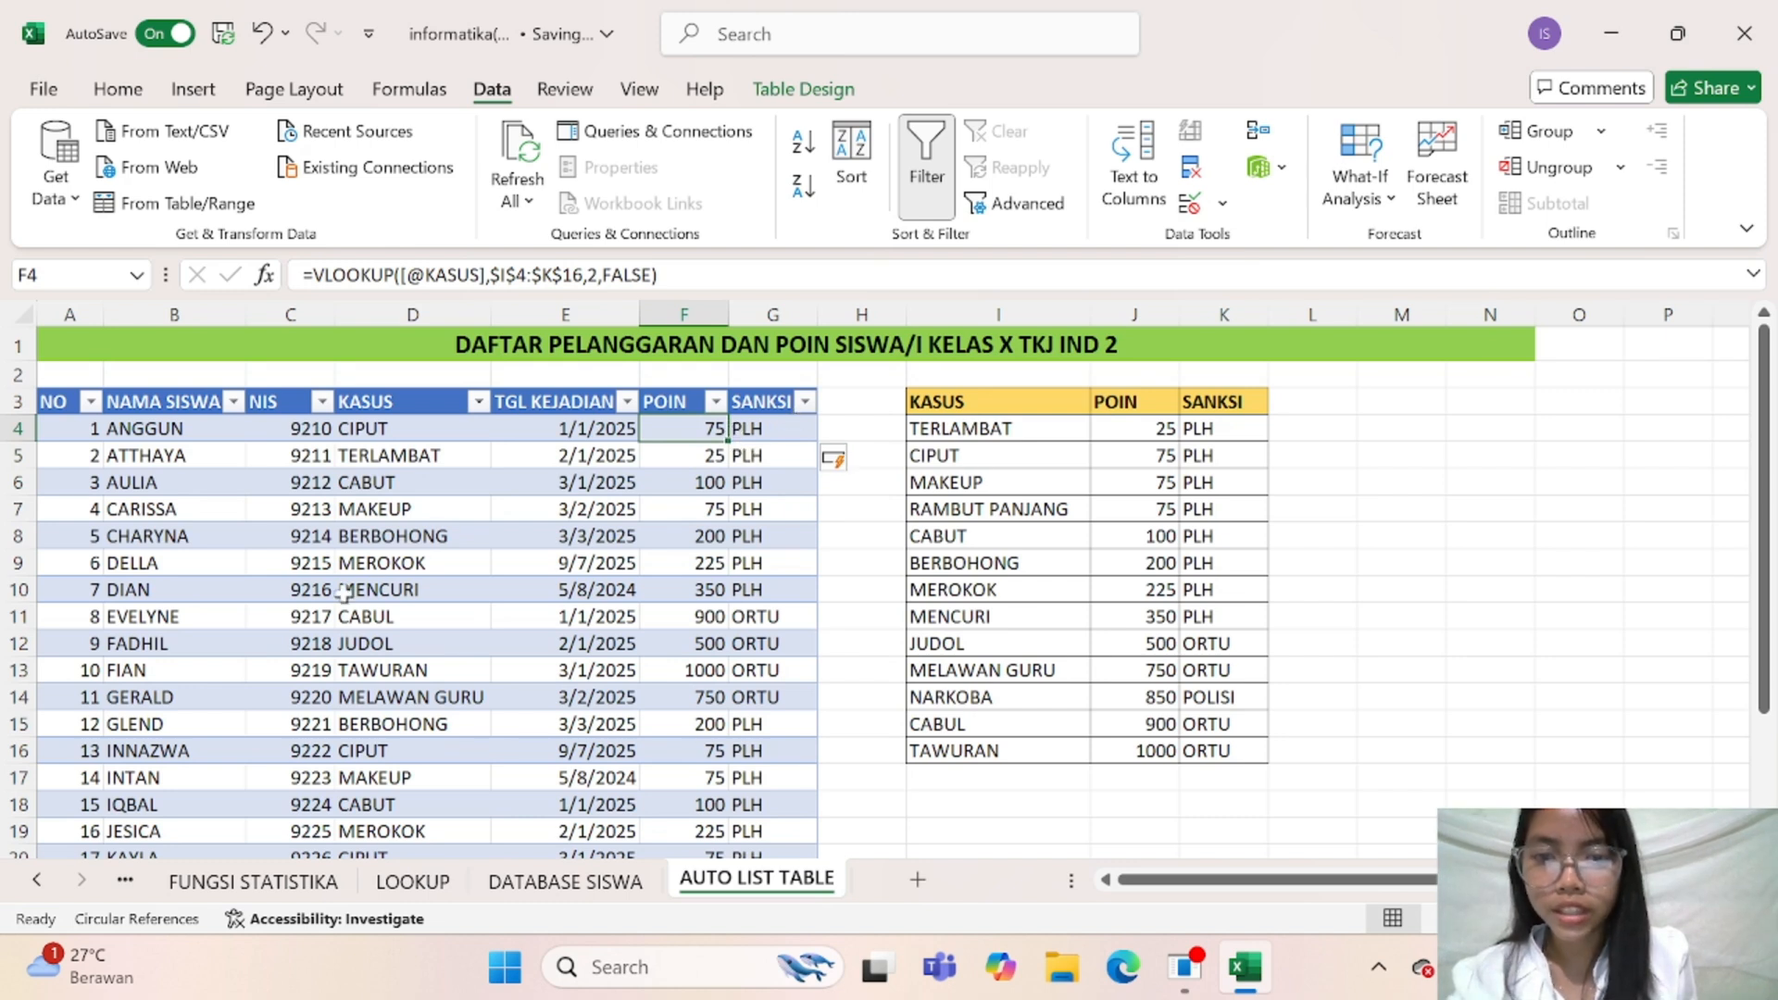
Insert two blank columns between the NIS and KASUS columns of the violations table
{"action": "left_click", "coordinate": [768, 430]}
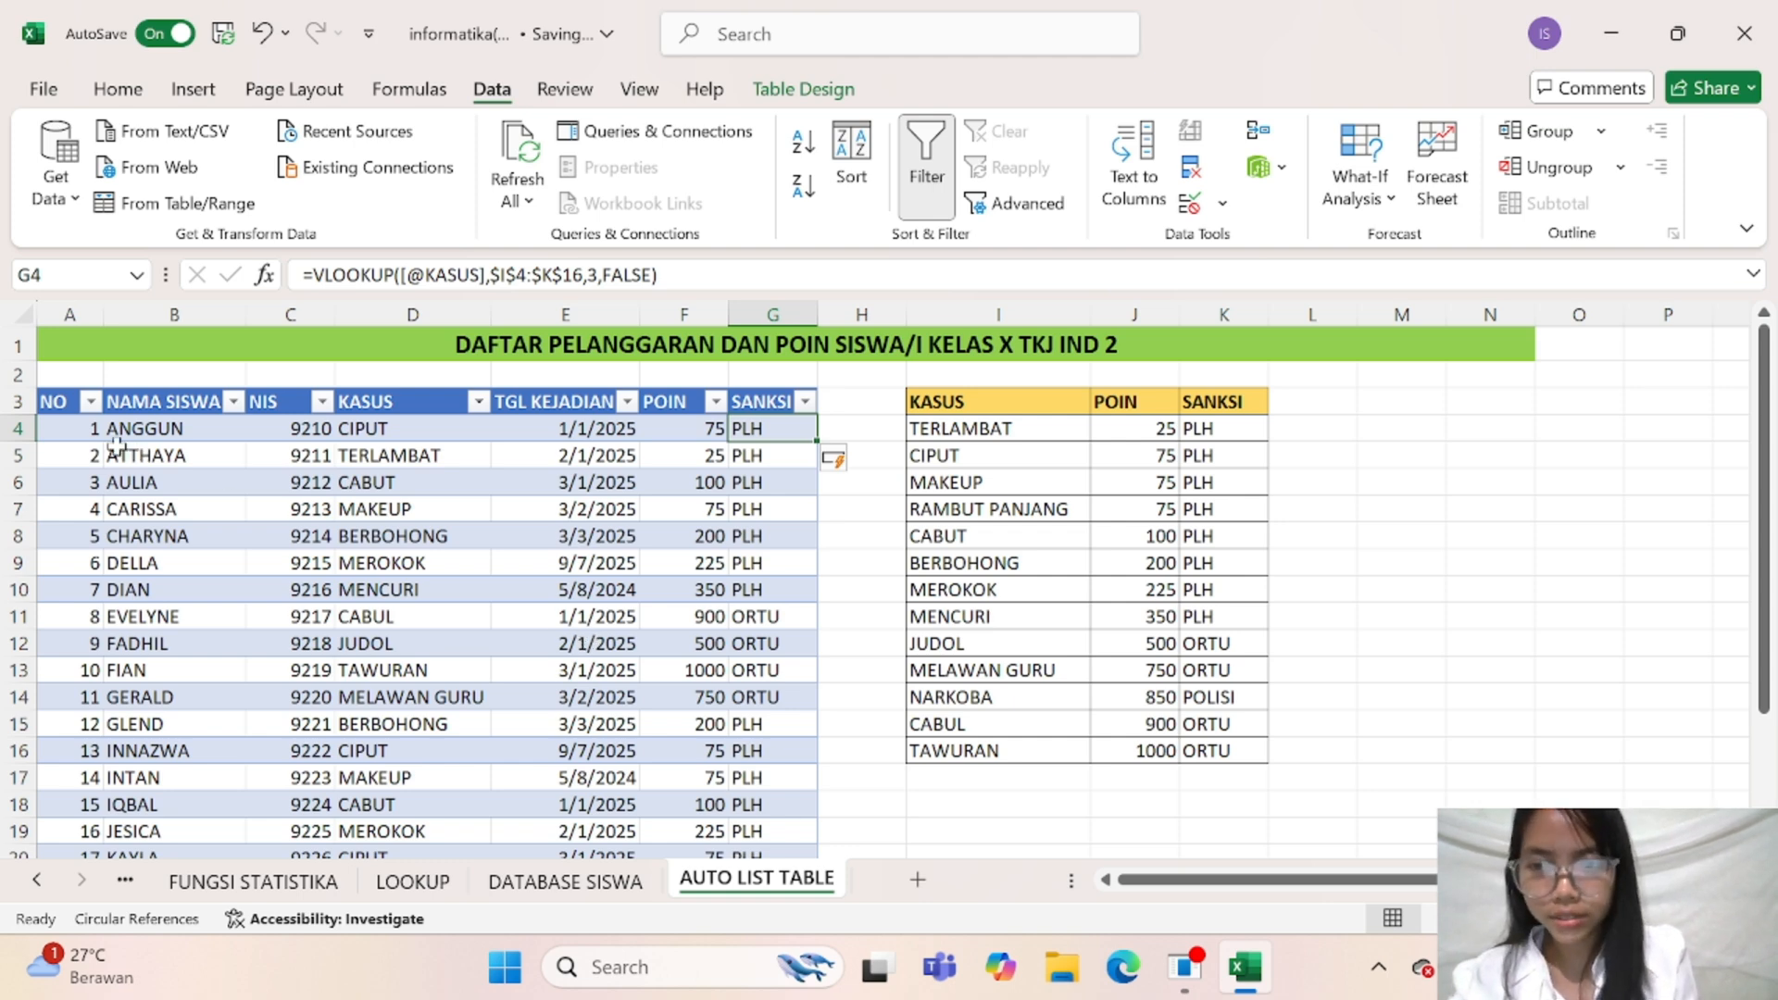
{"action": "right_click", "coordinate": [313, 324]}
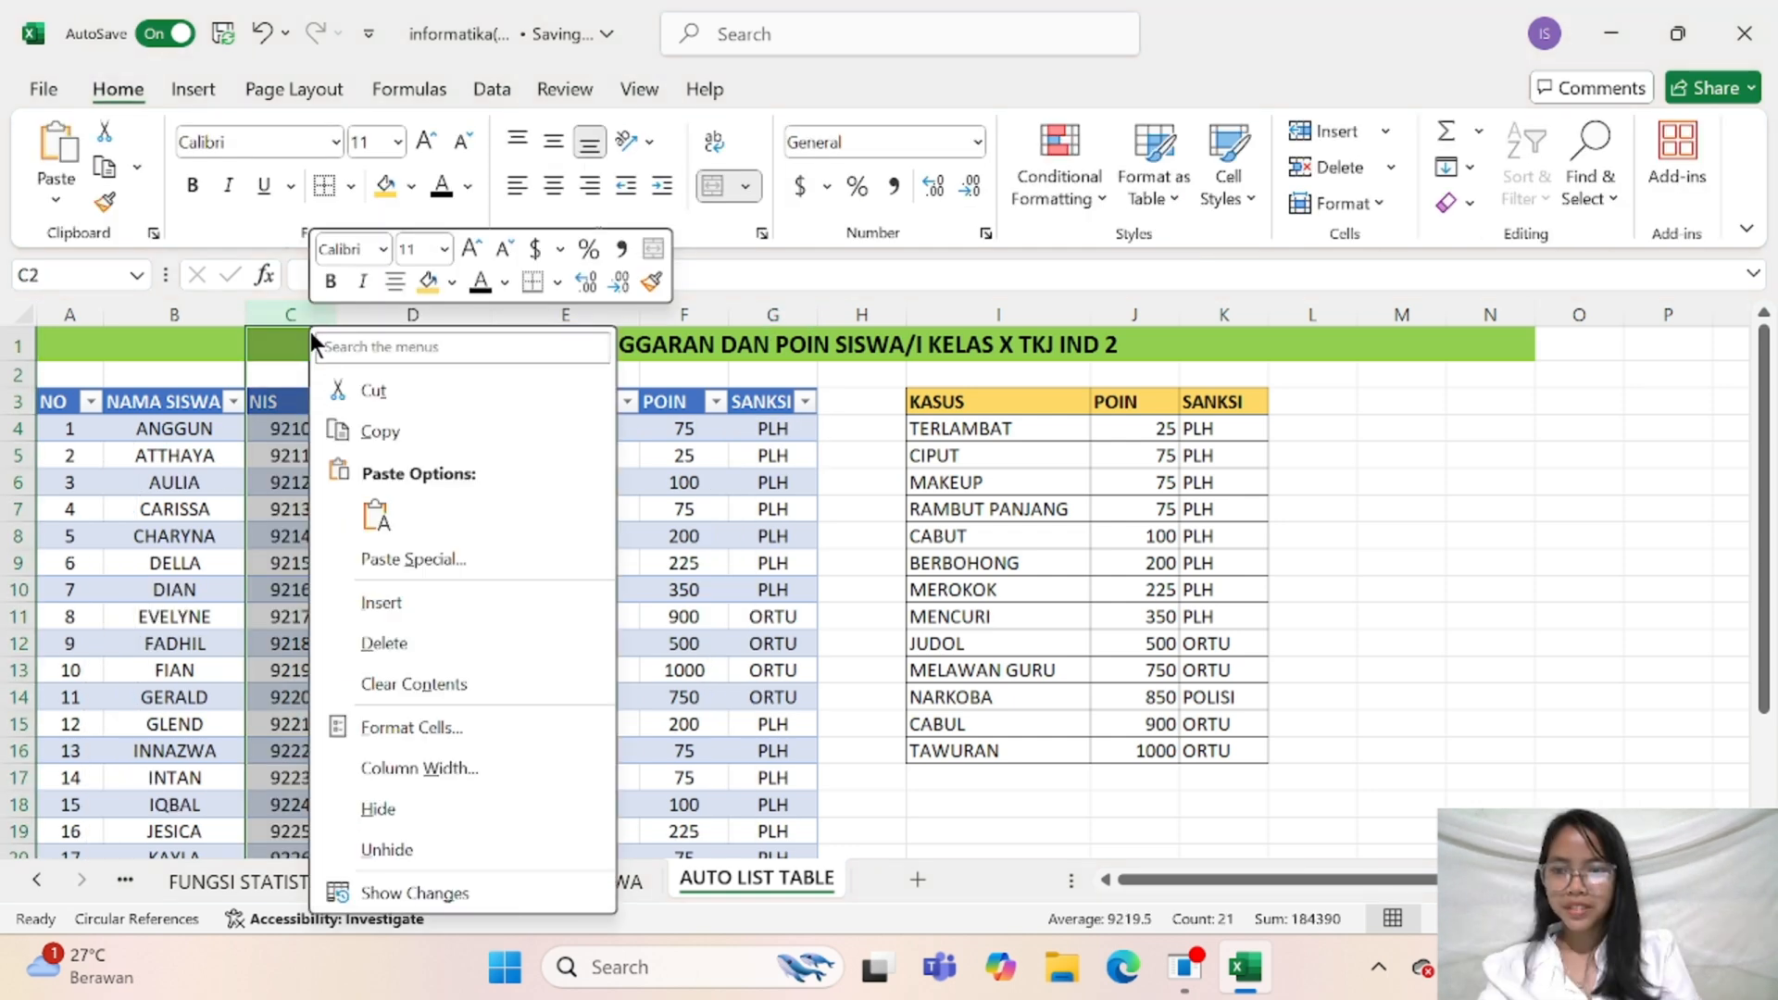
{"action": "left_click", "coordinate": [653, 496]}
{"action": "right_click", "coordinate": [400, 317]}
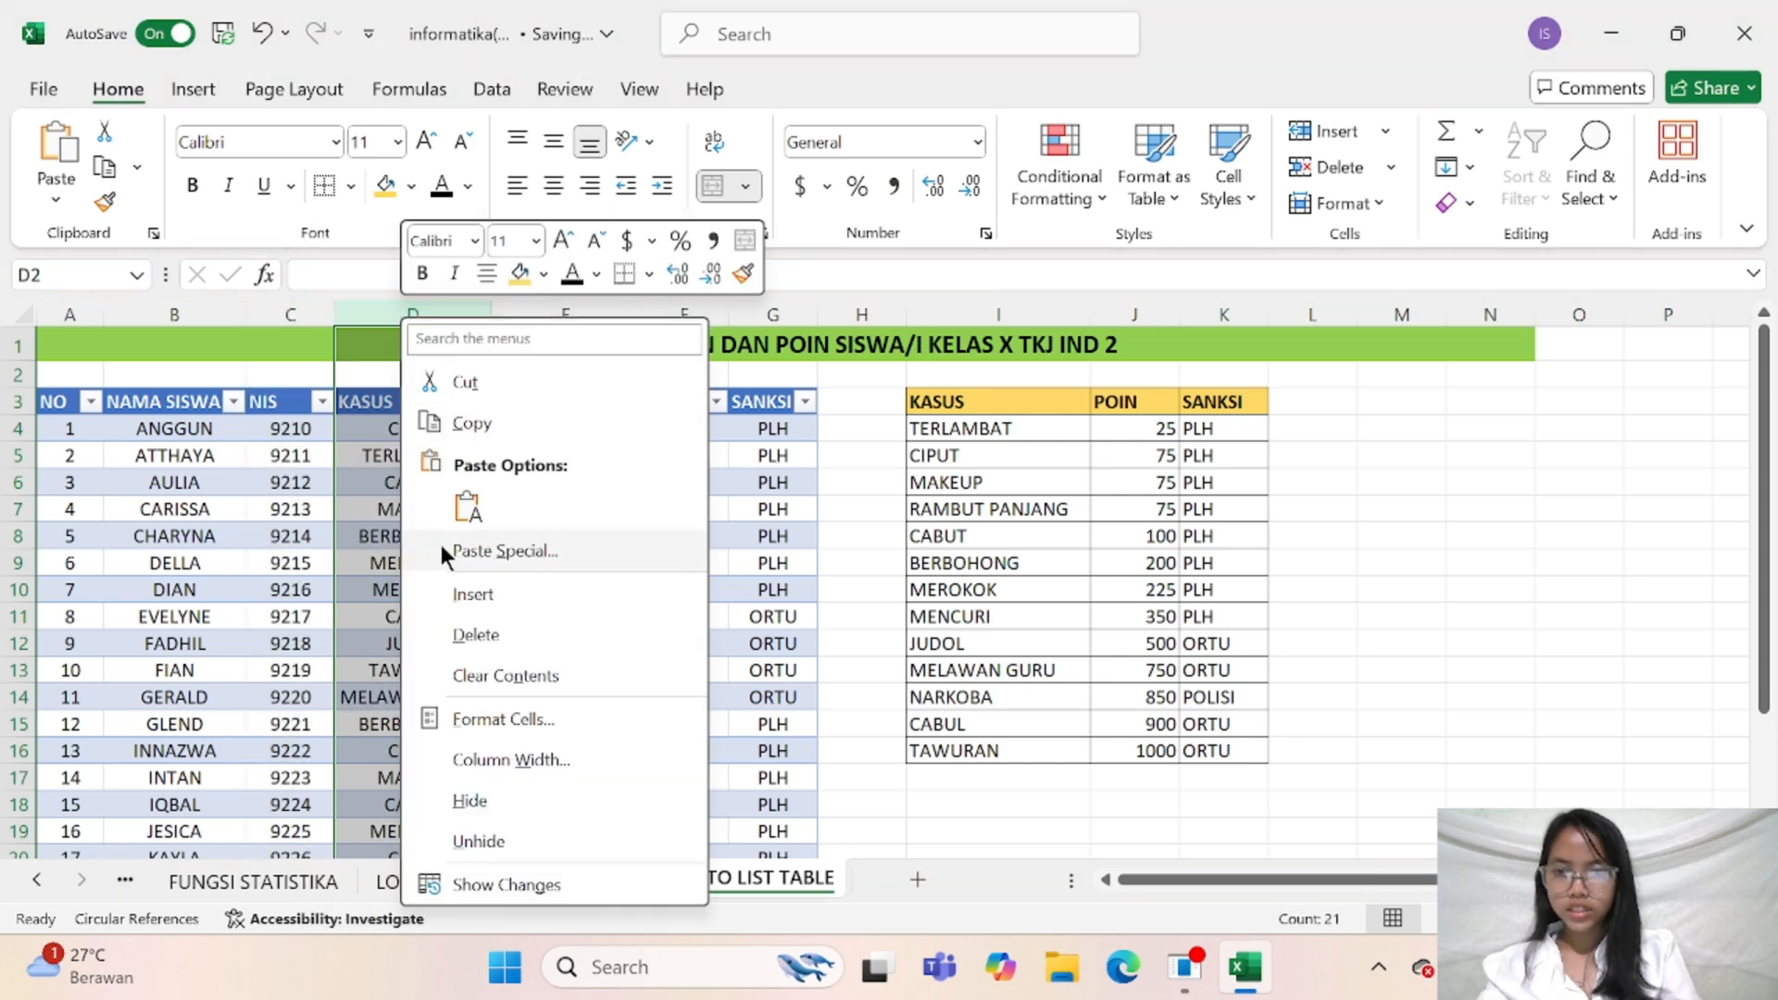
{"action": "left_click", "coordinate": [444, 595]}
{"action": "right_click", "coordinate": [480, 318]}
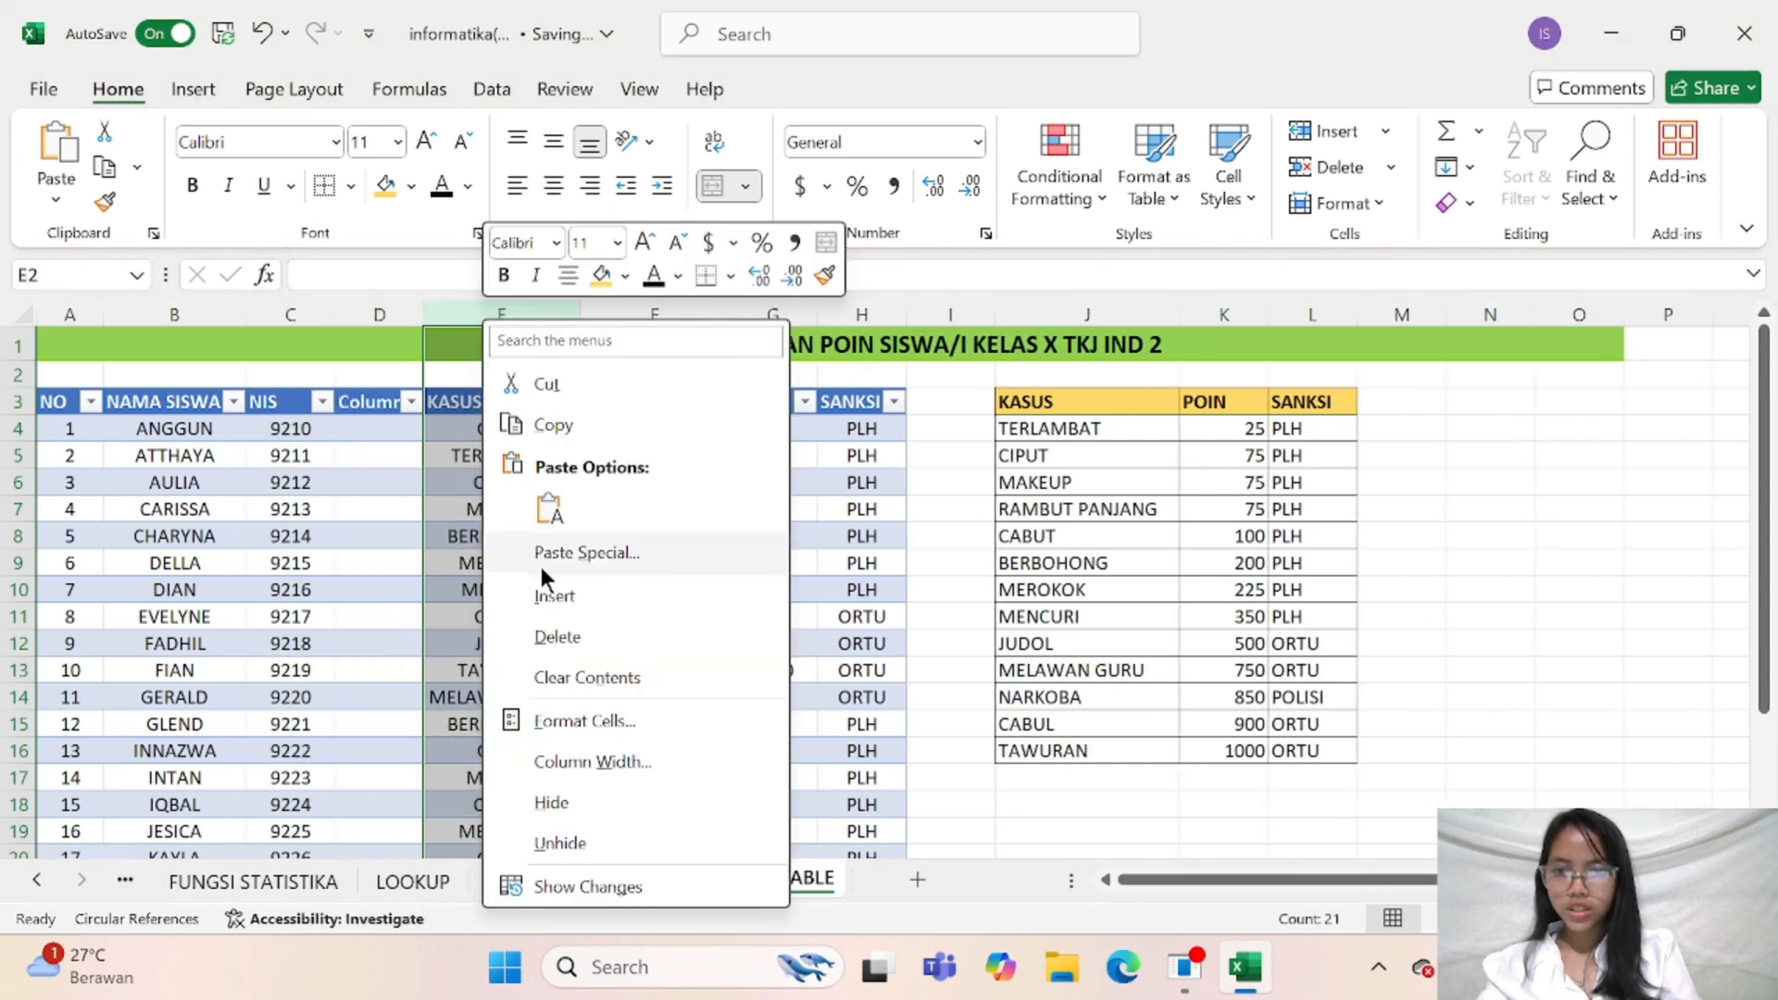
{"action": "left_click", "coordinate": [554, 596]}
Rename the first new column's header in D3 as TMPT_LAHIR
{"action": "left_click", "coordinate": [377, 400]}
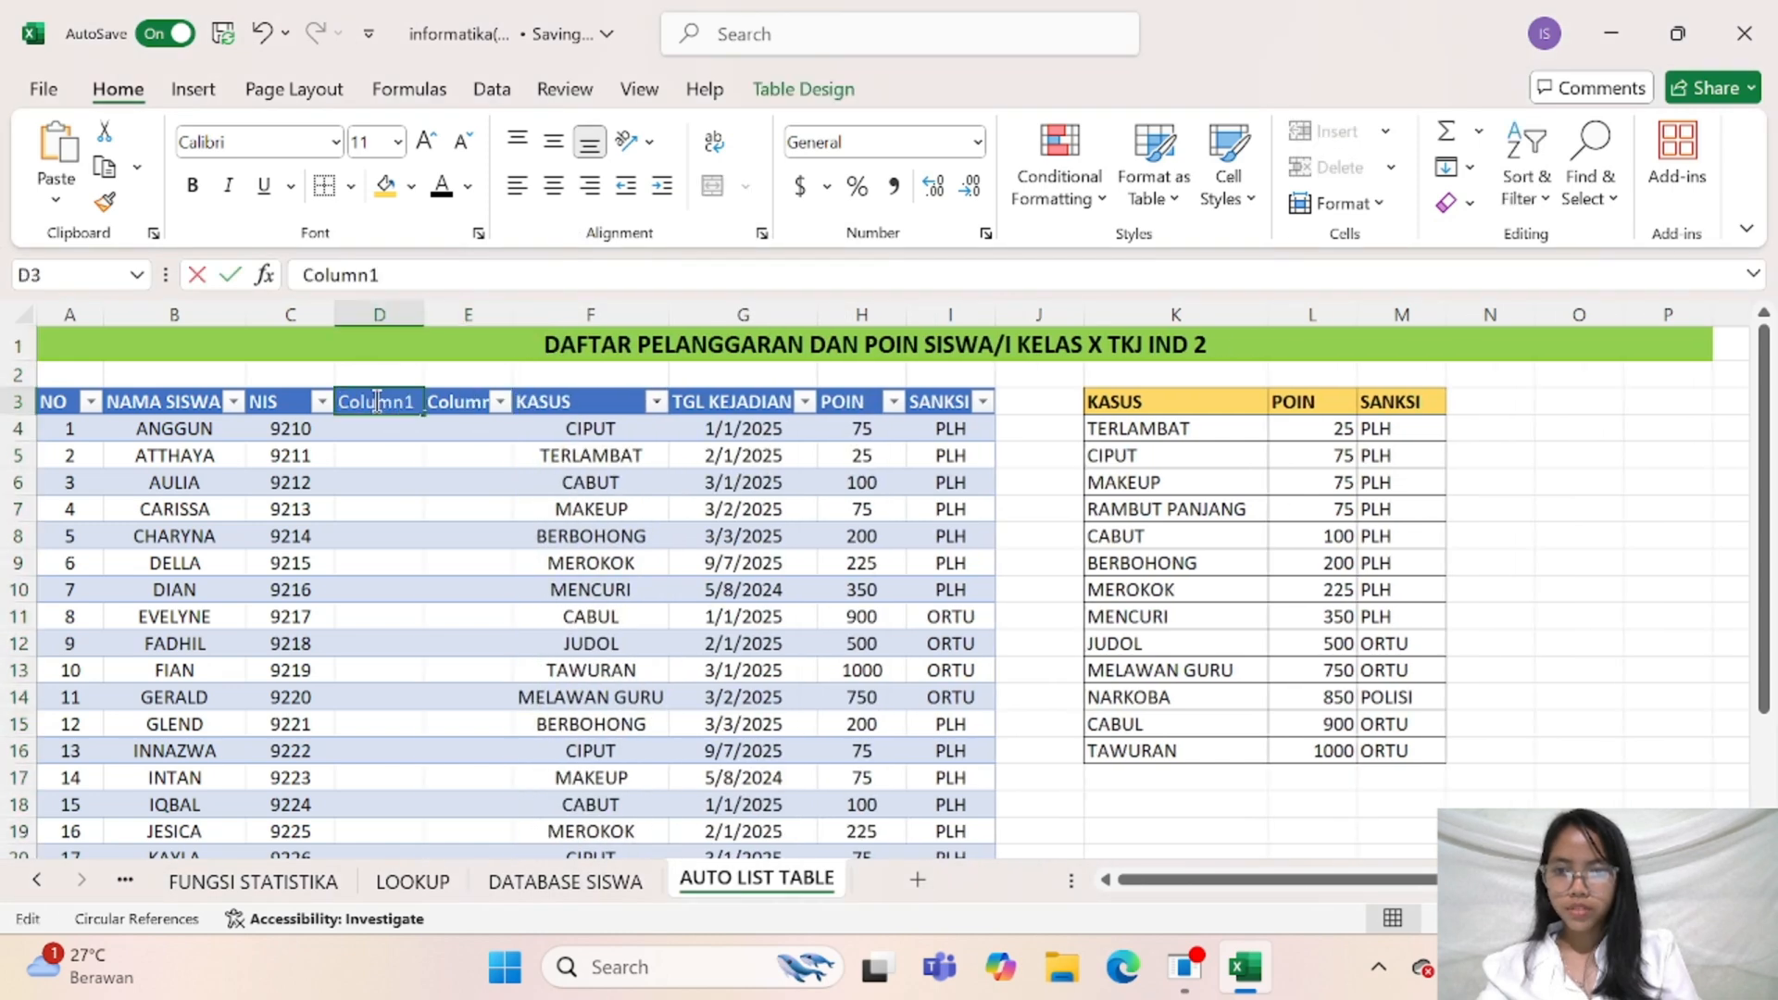
{"action": "double_click", "coordinate": [375, 401]}
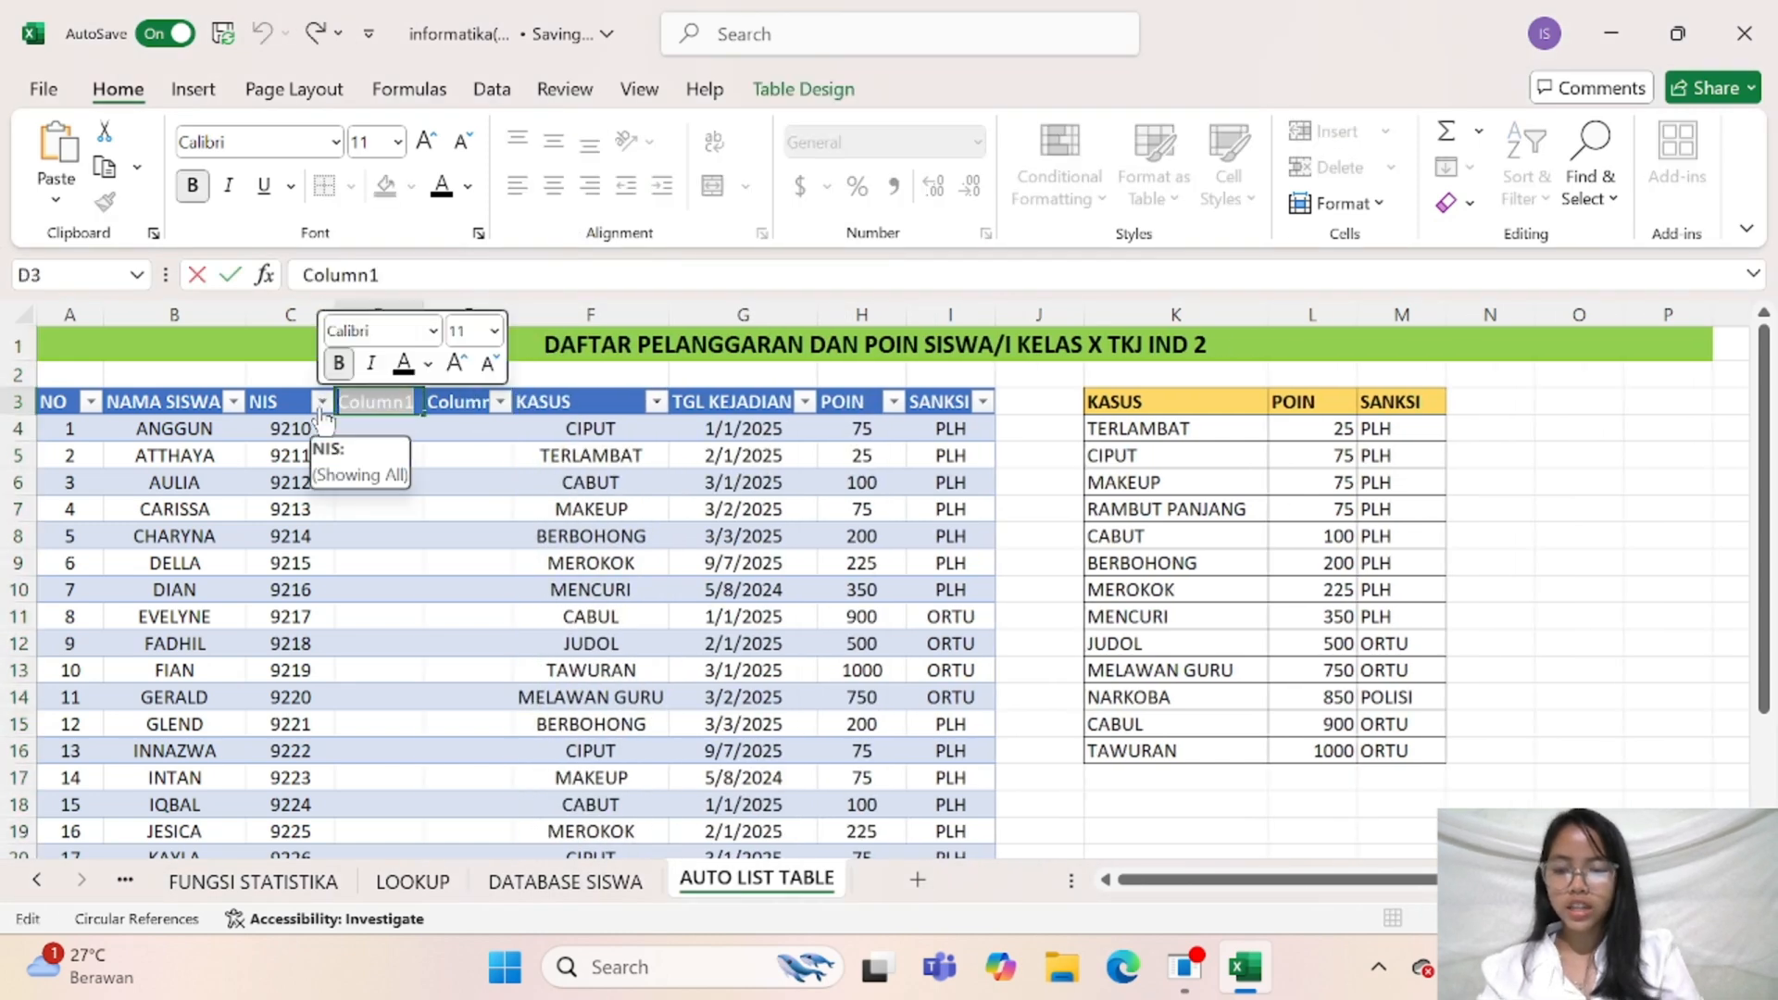
{"action": "type", "text": "TMPT"}
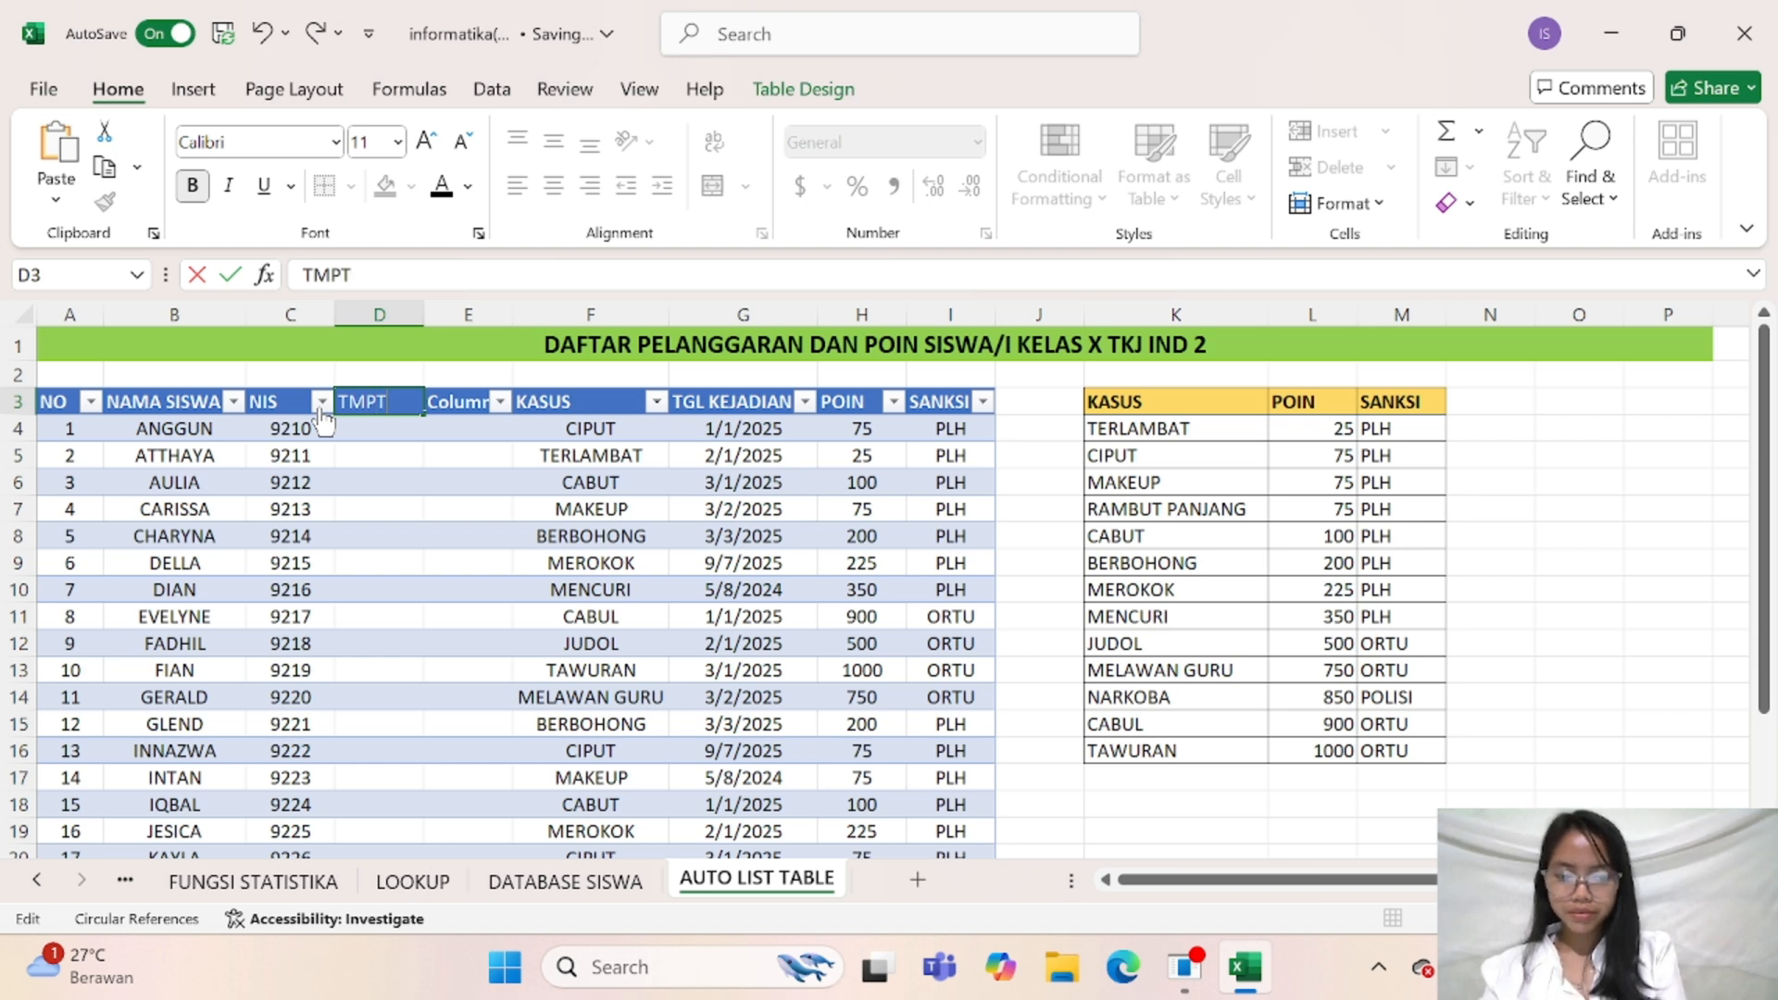
{"action": "type", "text": "-LA"}
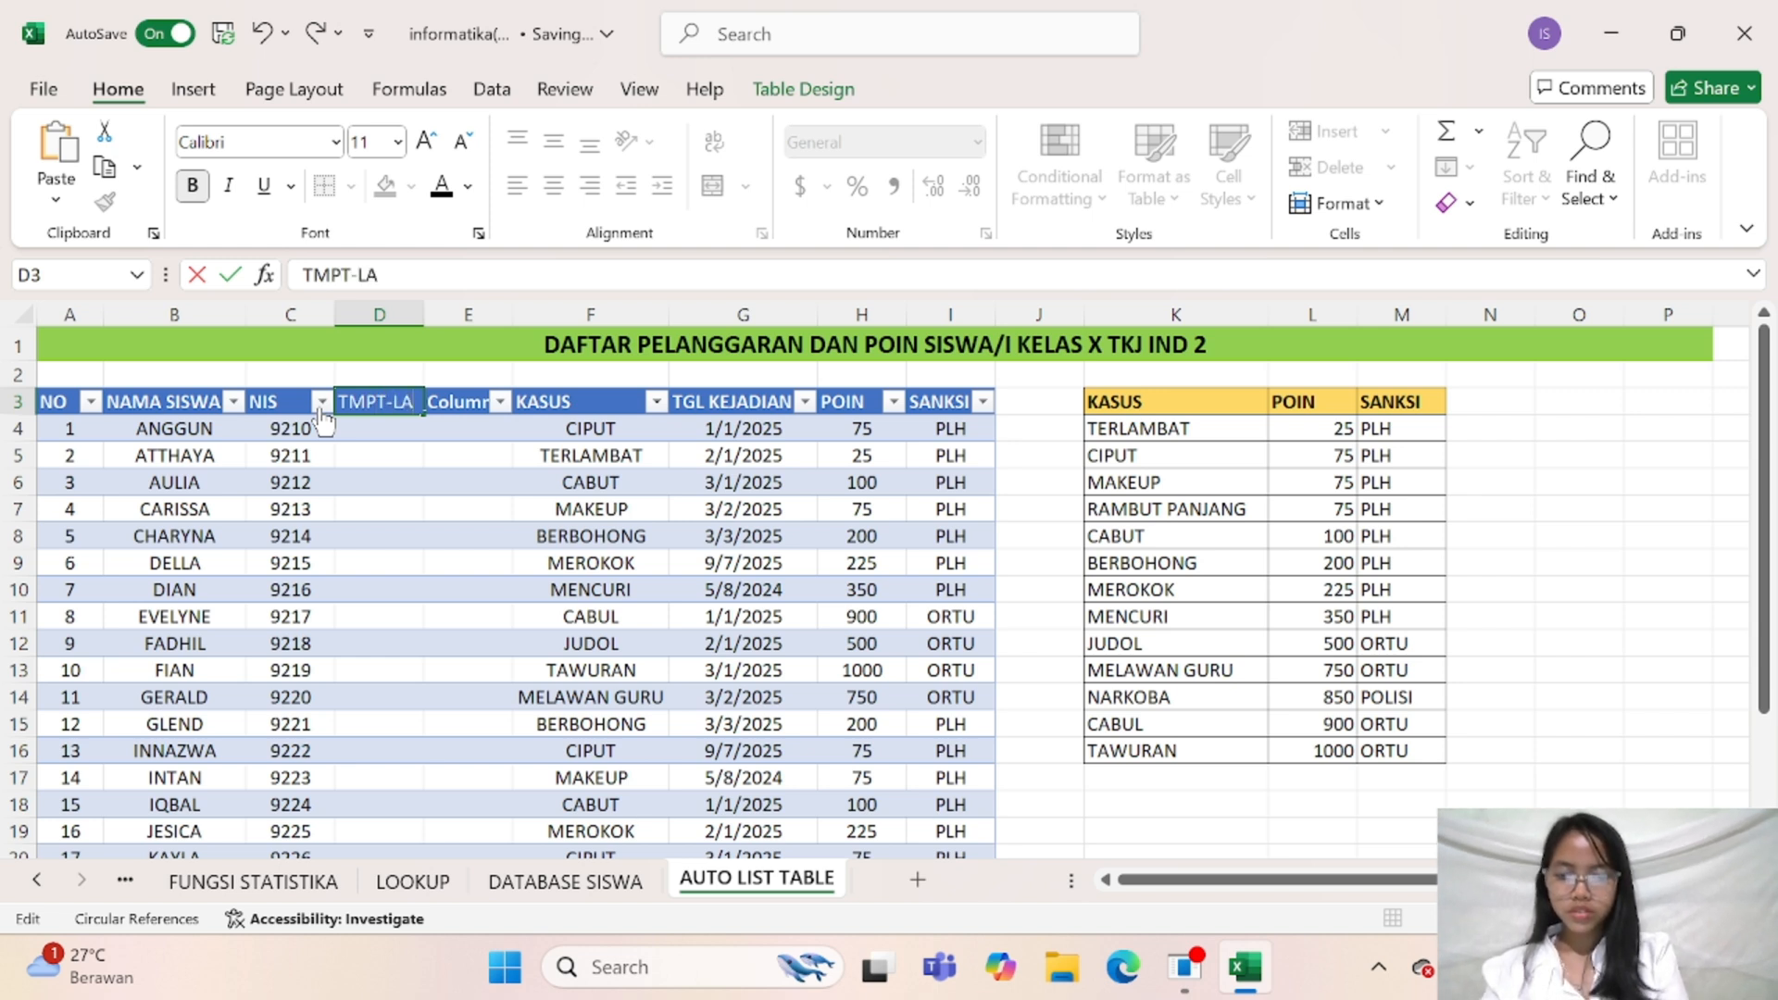
{"action": "type", "text": "H"}
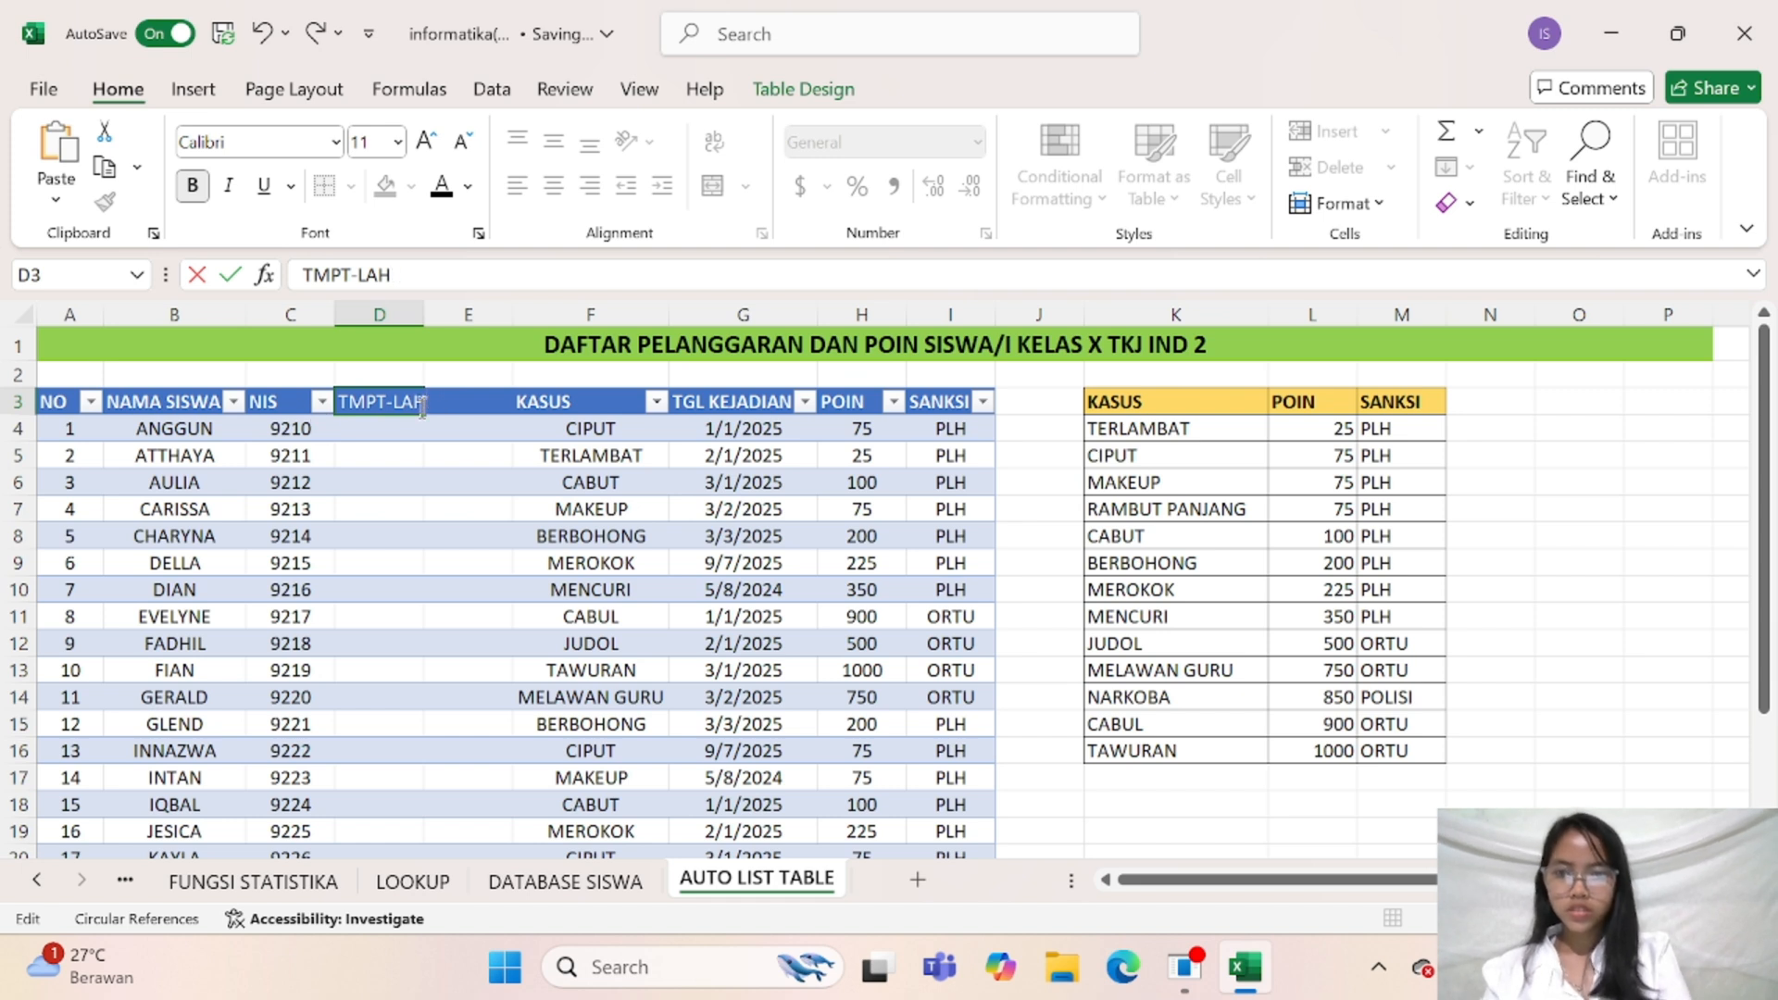
{"action": "key", "text": "BackSpace"}
{"action": "key", "text": "BackSpace"}
{"action": "key", "text": "BackSpace"}
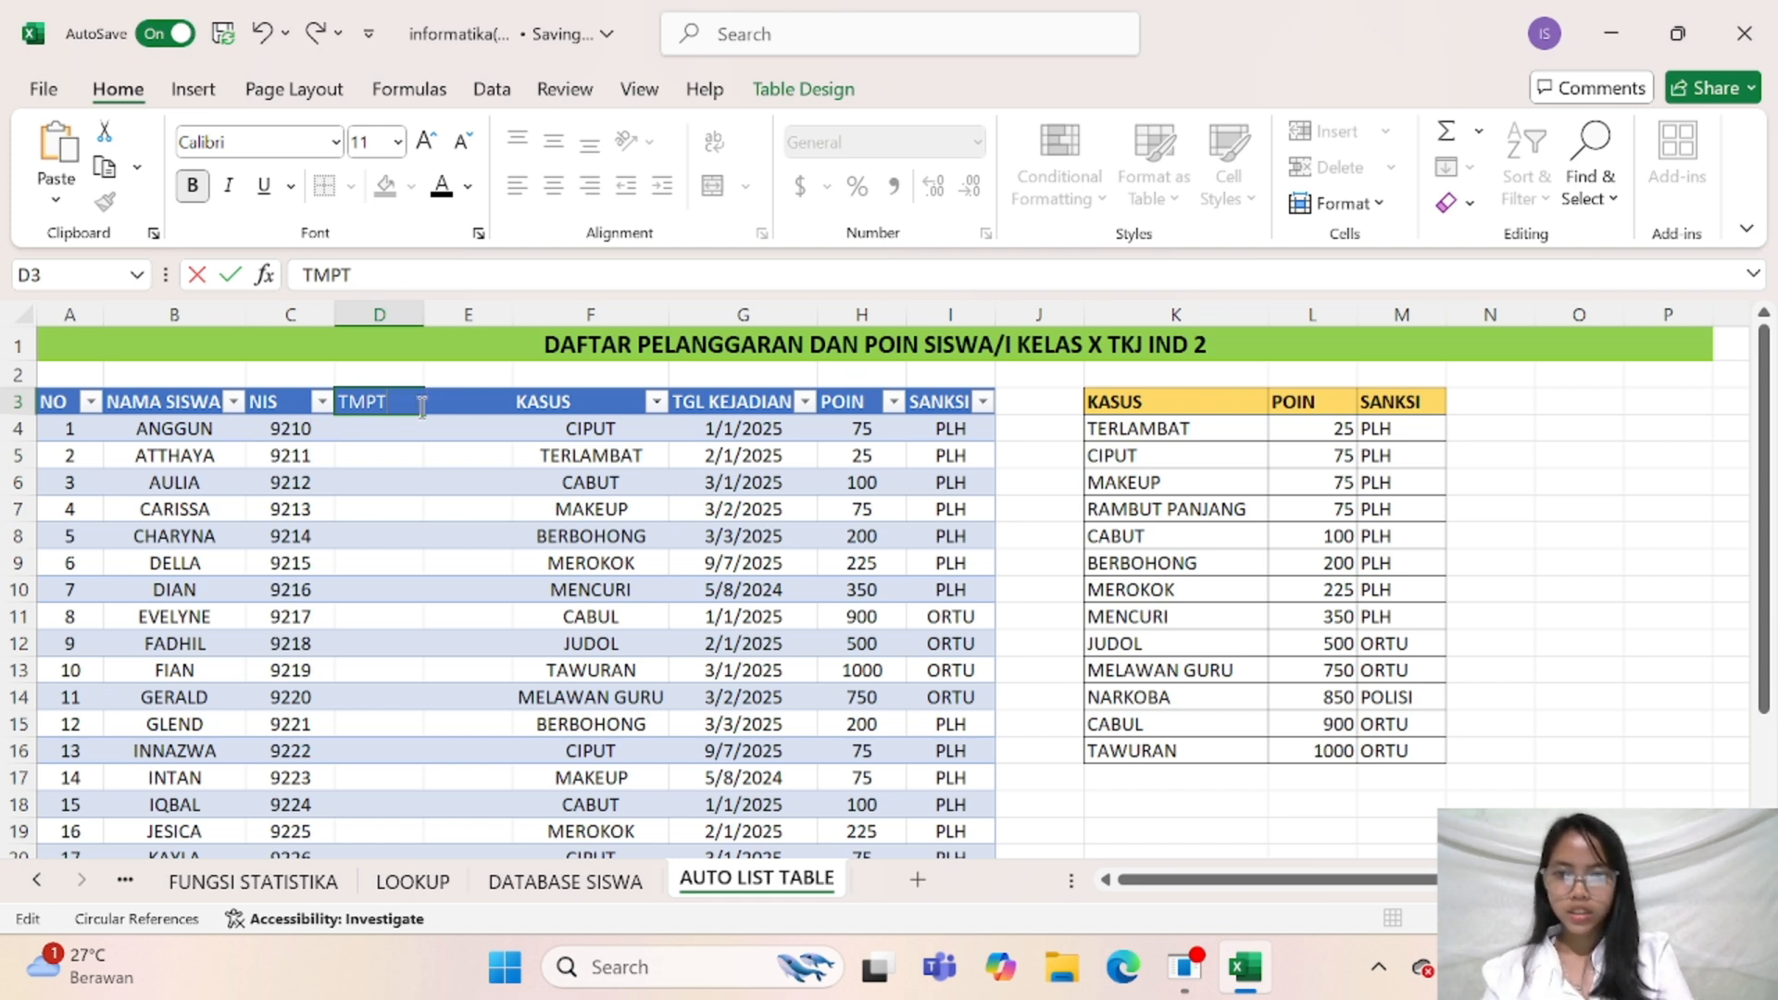
{"action": "type", "text": "LAHIR"}
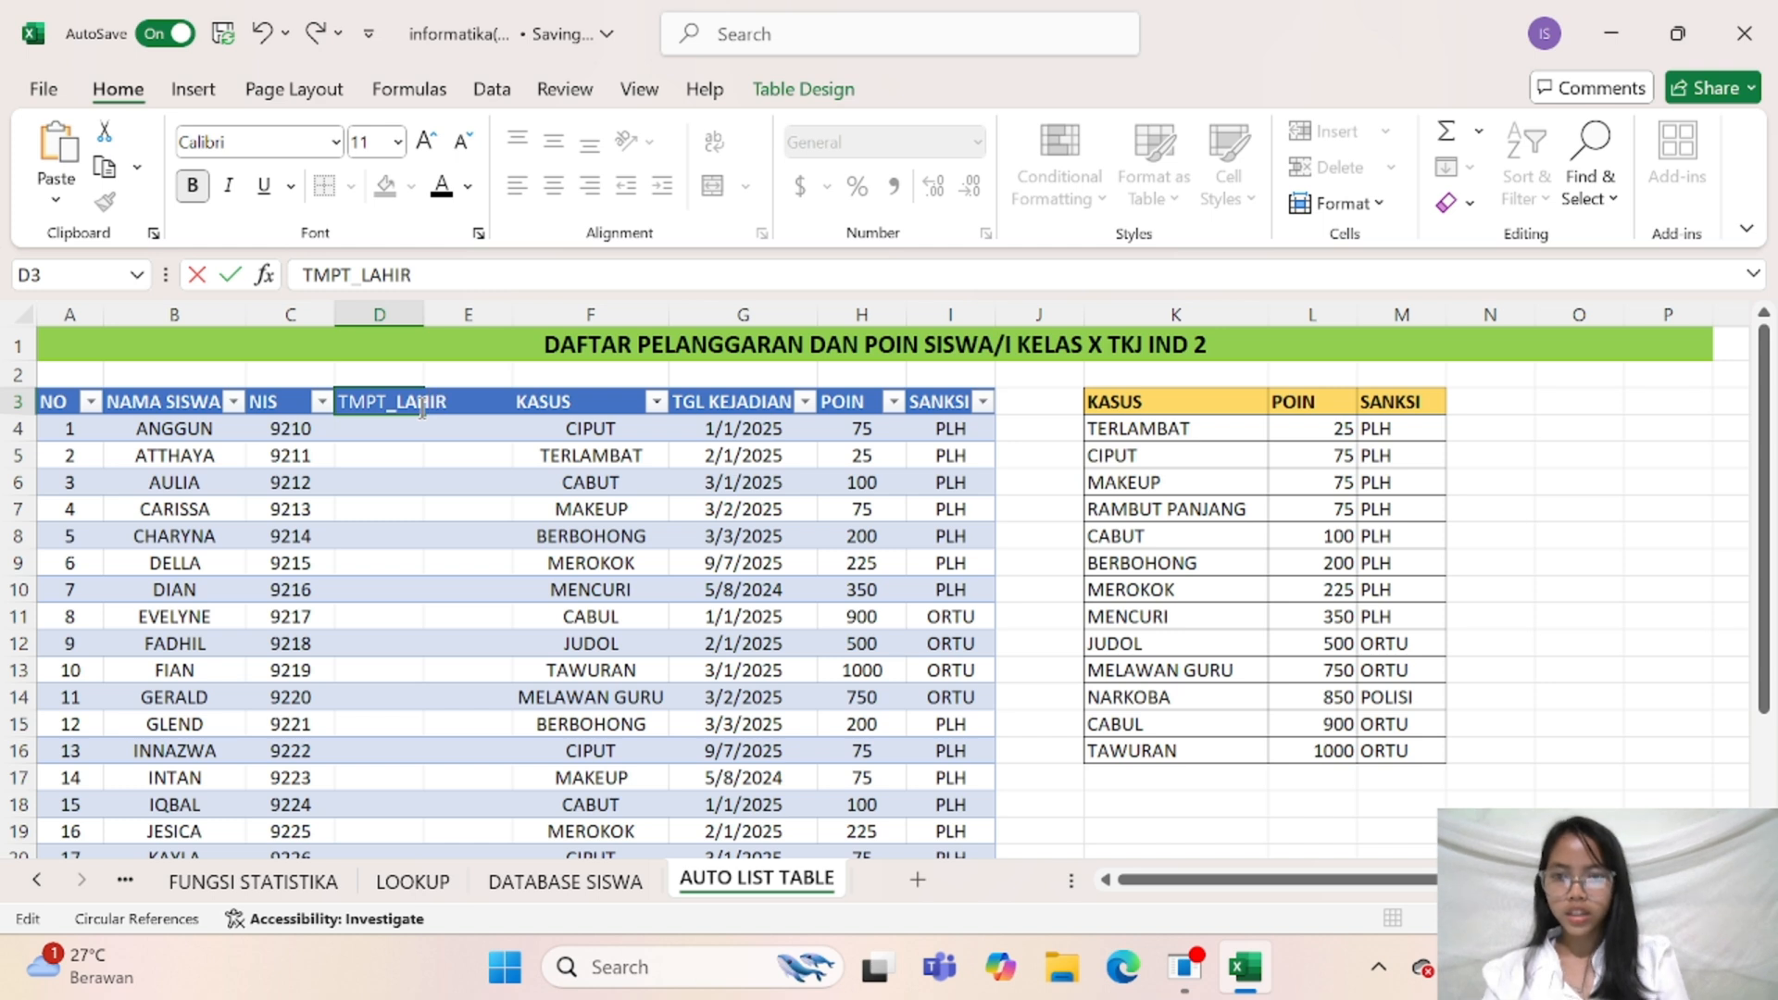
{"action": "left_click", "coordinate": [446, 454]}
Name the second new column TGL_LAHIR in E3 and widen both new columns to fit their headers
{"action": "left_click", "coordinate": [457, 401]}
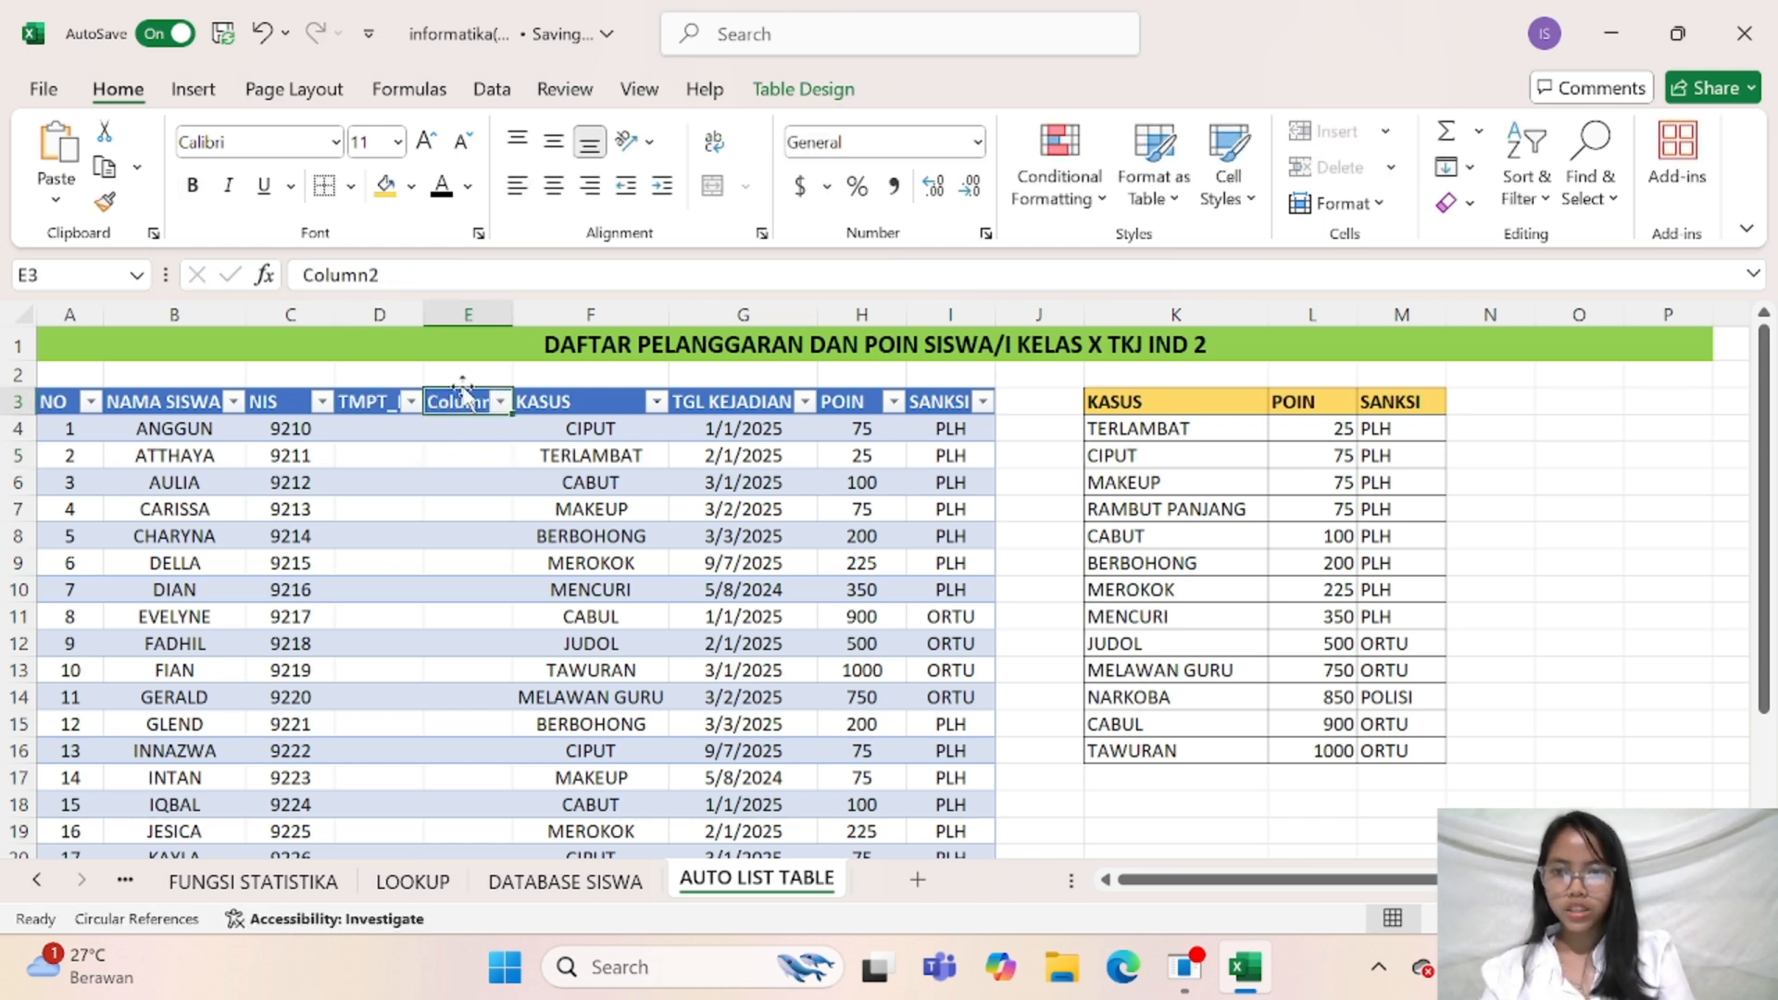
{"action": "type", "text": "T"}
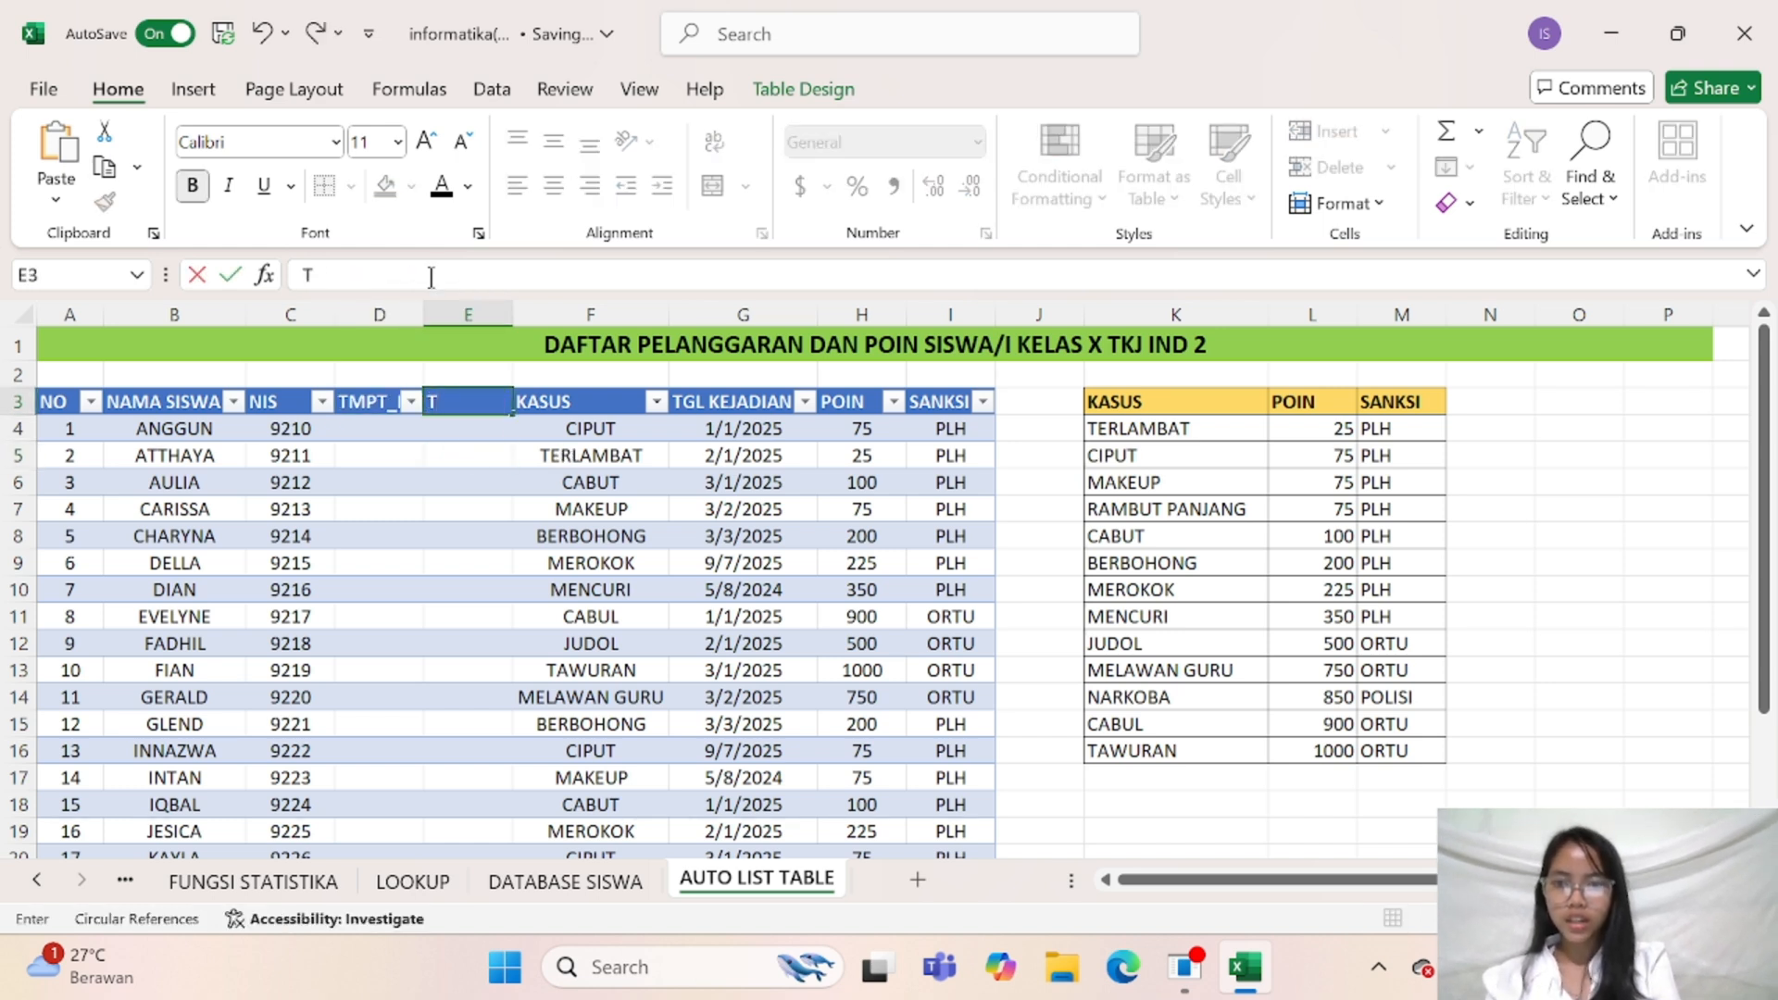
{"action": "type", "text": "GL_"}
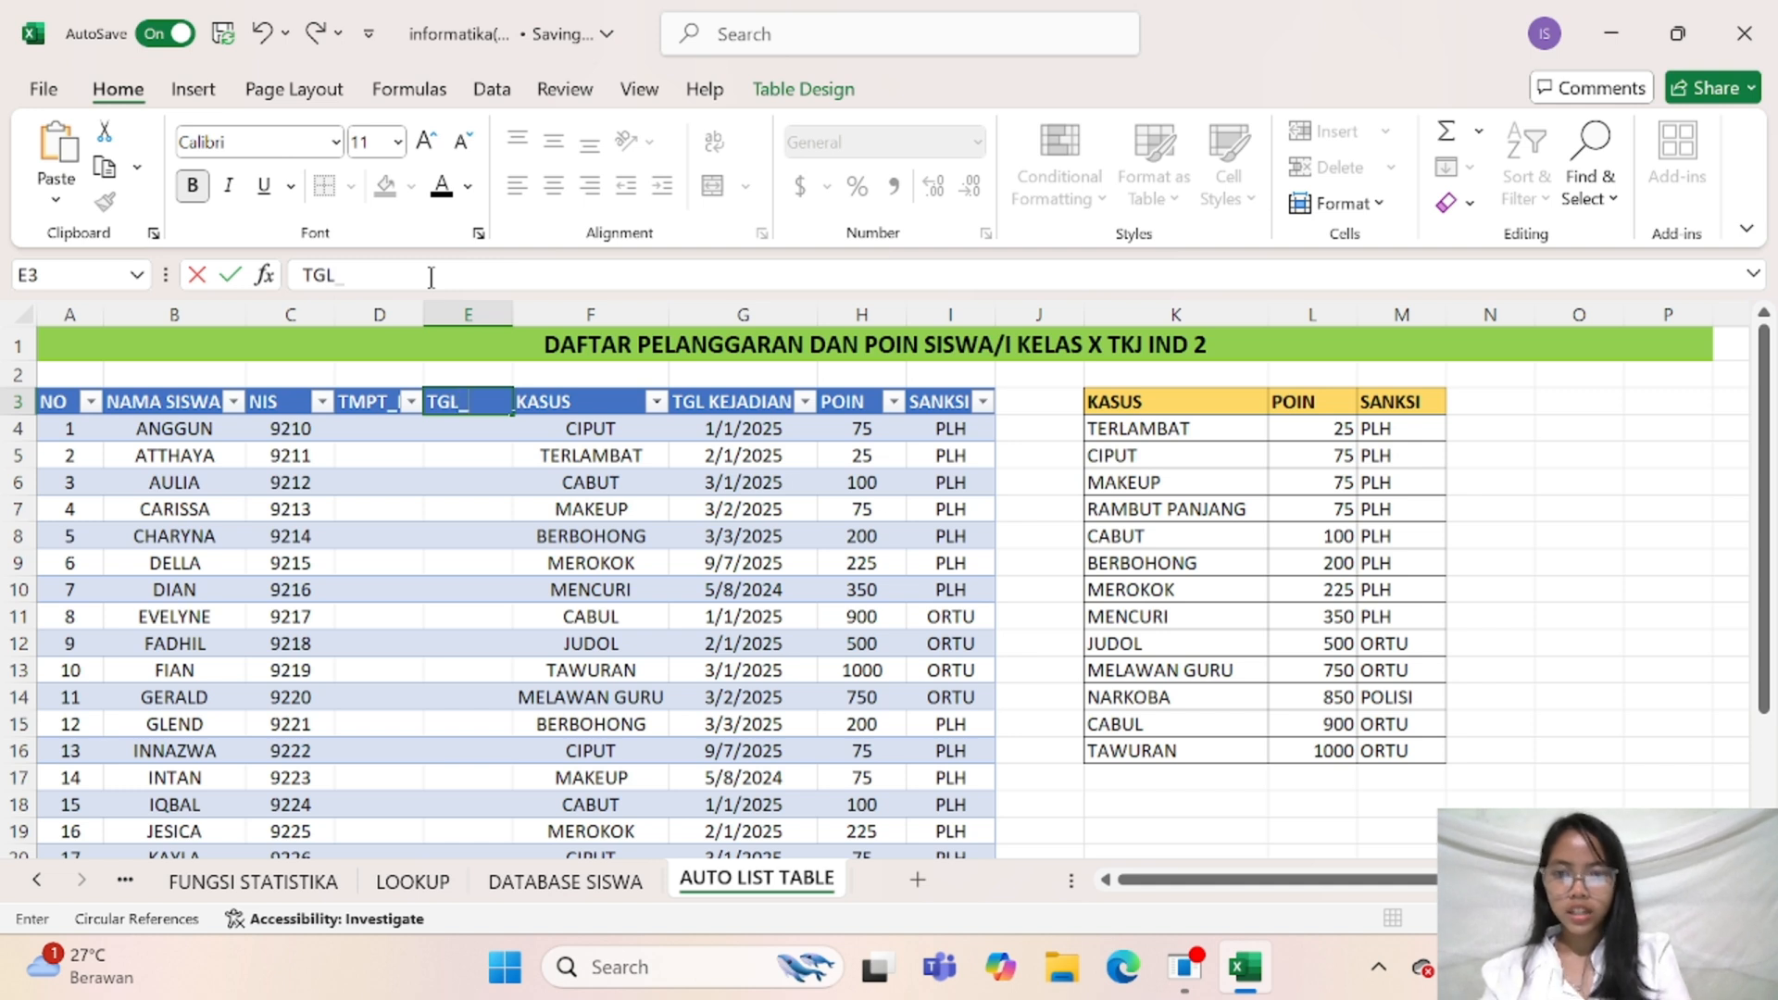
{"action": "type", "text": "LAHR"}
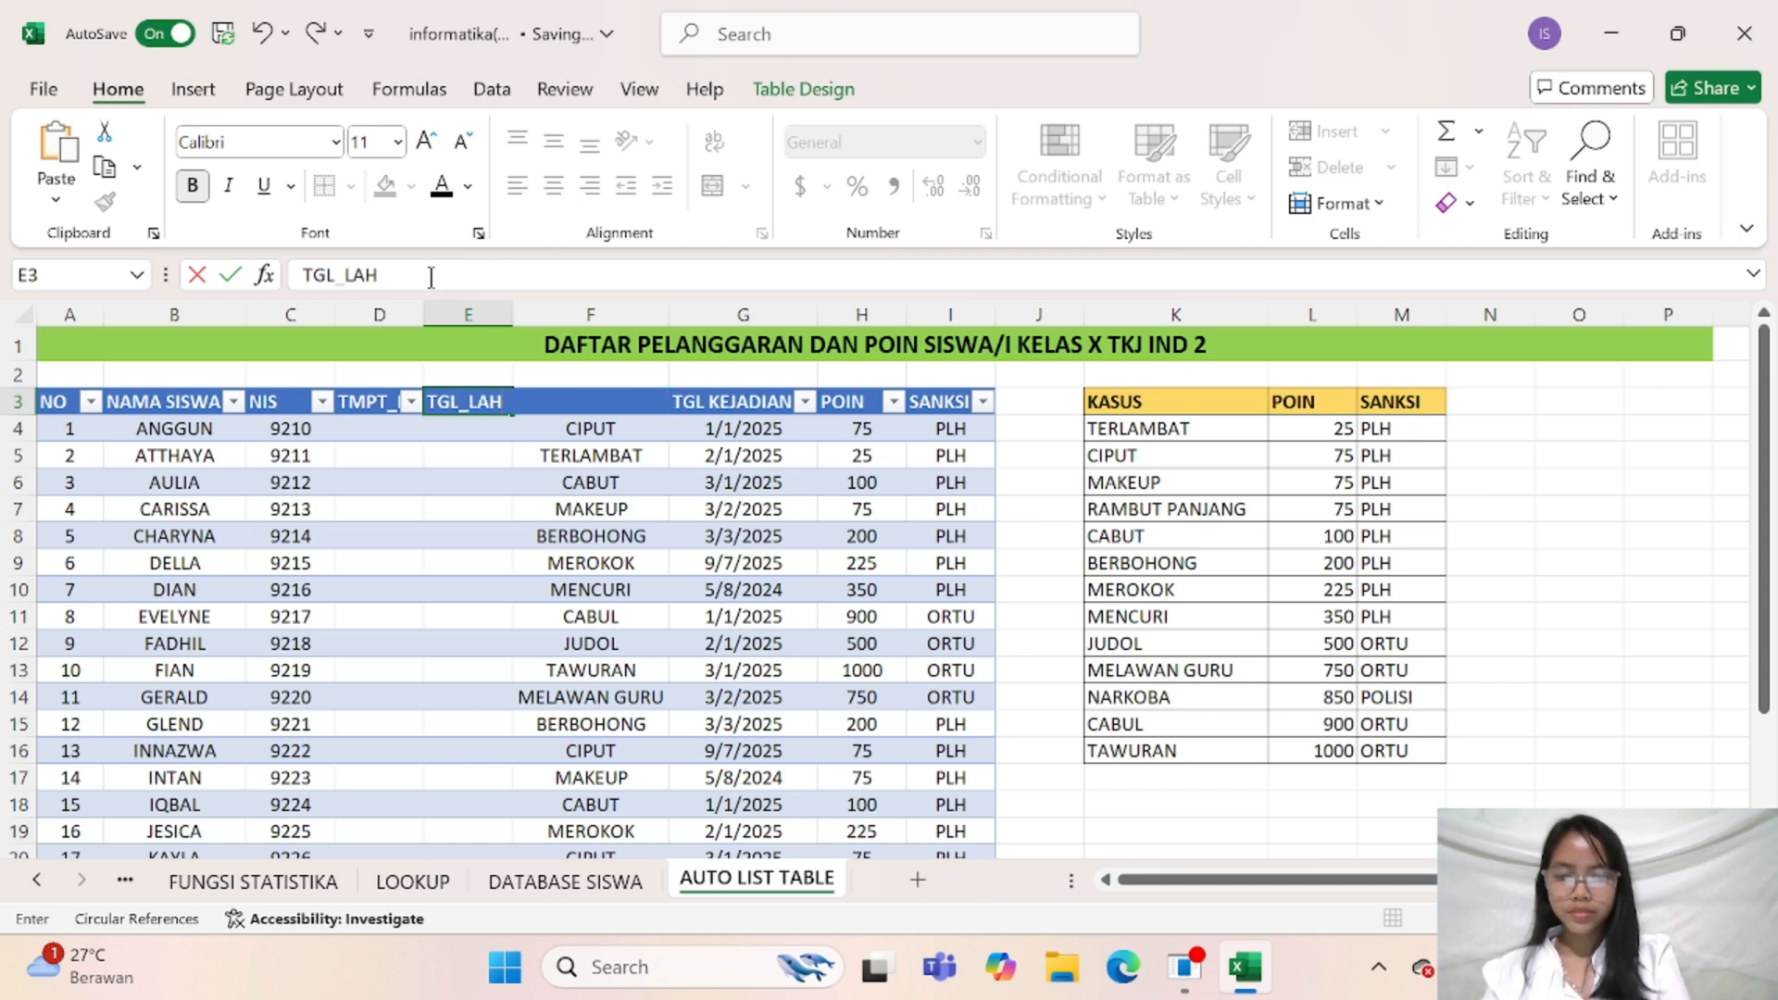
{"action": "key", "text": "Return"}
{"action": "left_click", "coordinate": [394, 430]}
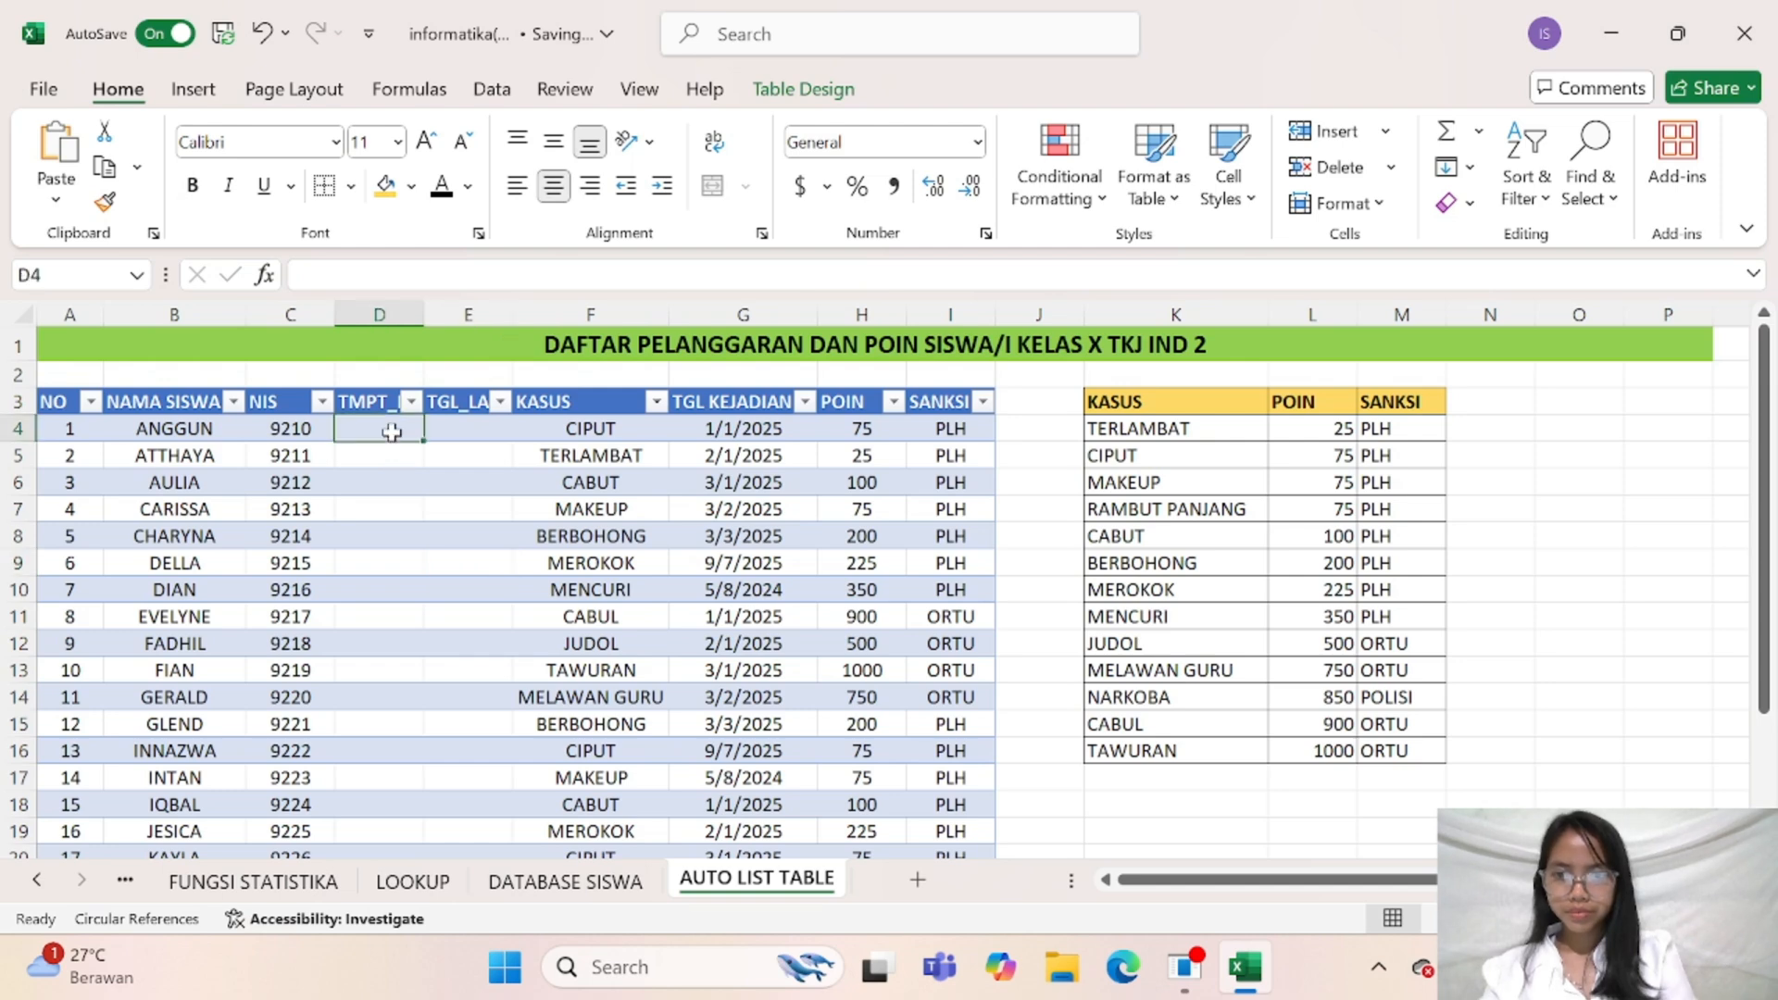
{"action": "left_click_drag", "start_coordinate": [428, 323], "coordinate": [613, 323]}
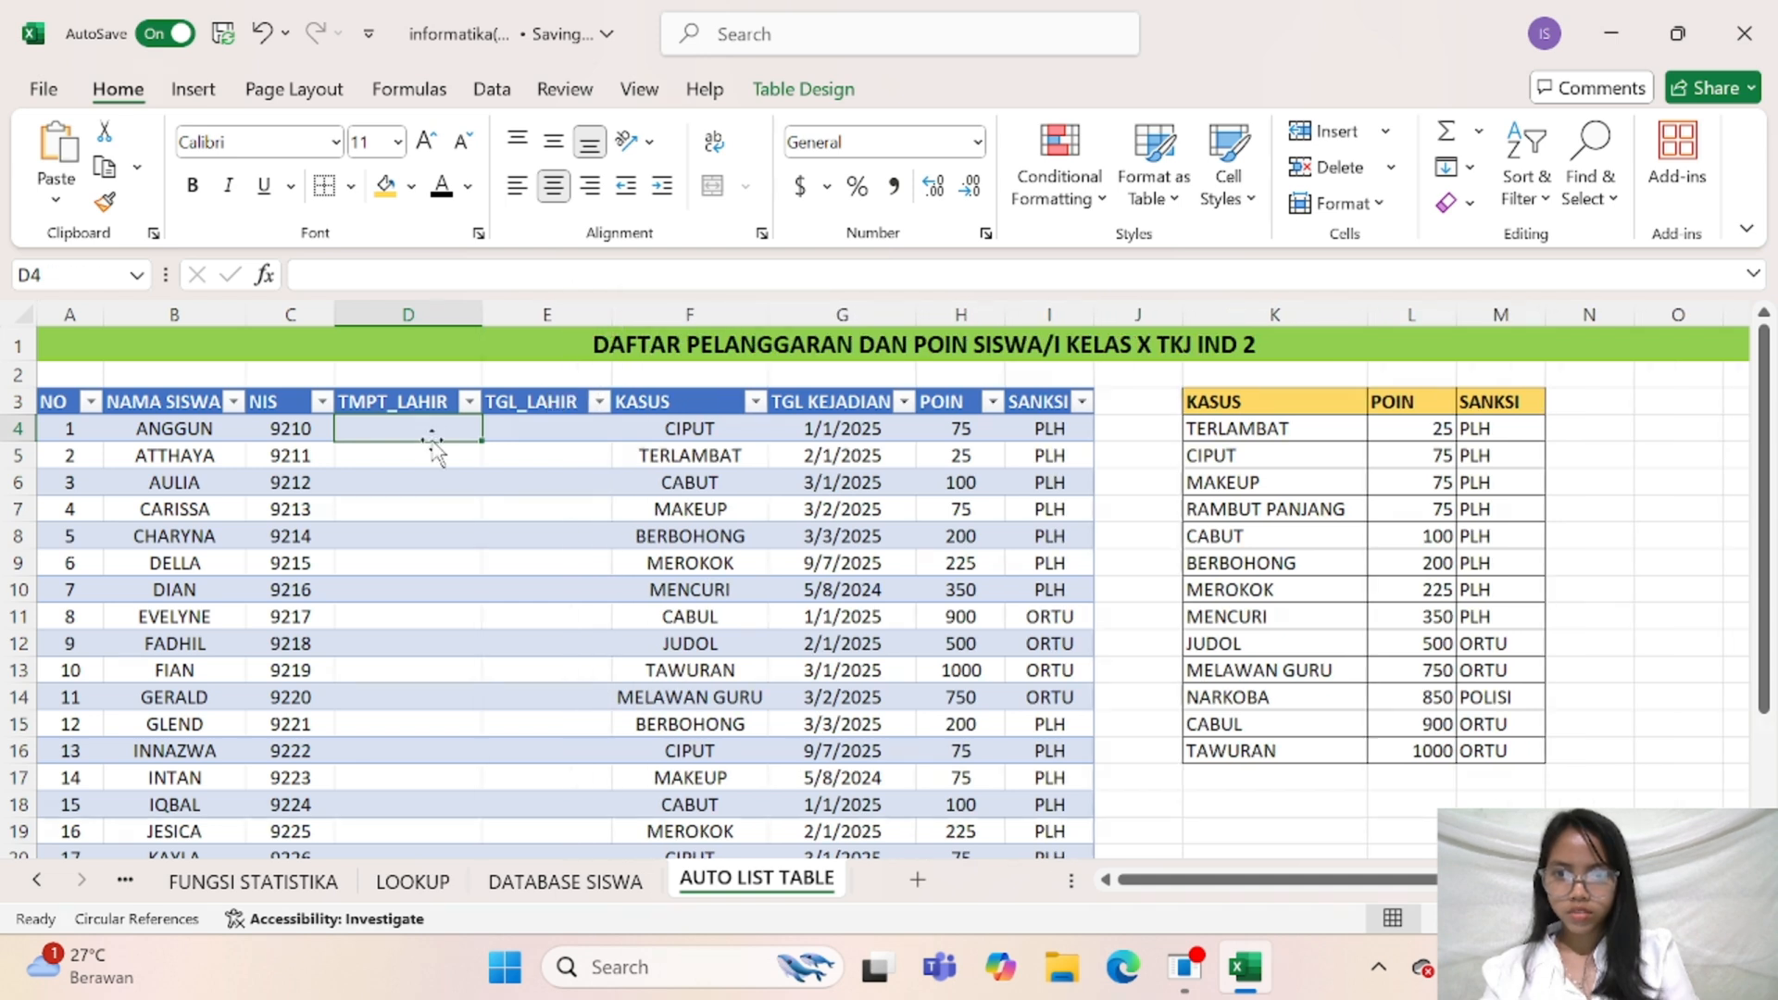
Enter BATAM, a comma and the first student's date of birth together in TMPT_LAHIR cell D4
{"action": "left_click", "coordinate": [415, 496]}
{"action": "left_click", "coordinate": [412, 434]}
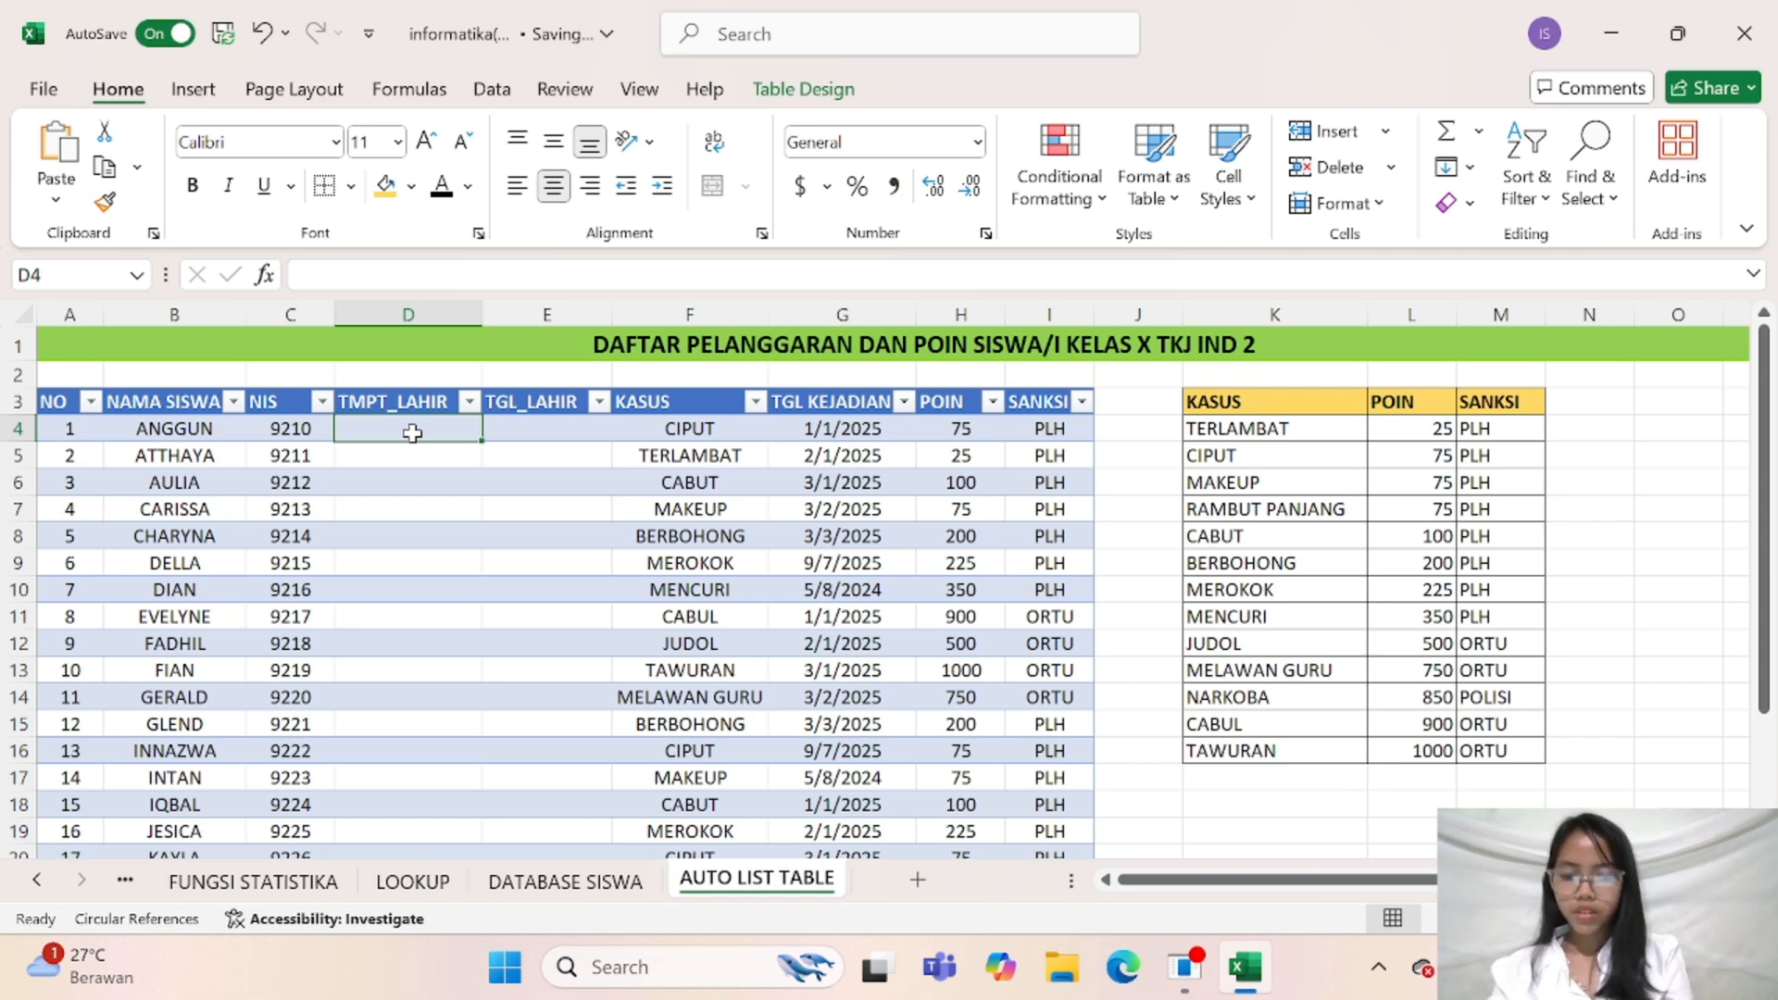
{"action": "type", "text": "BA"}
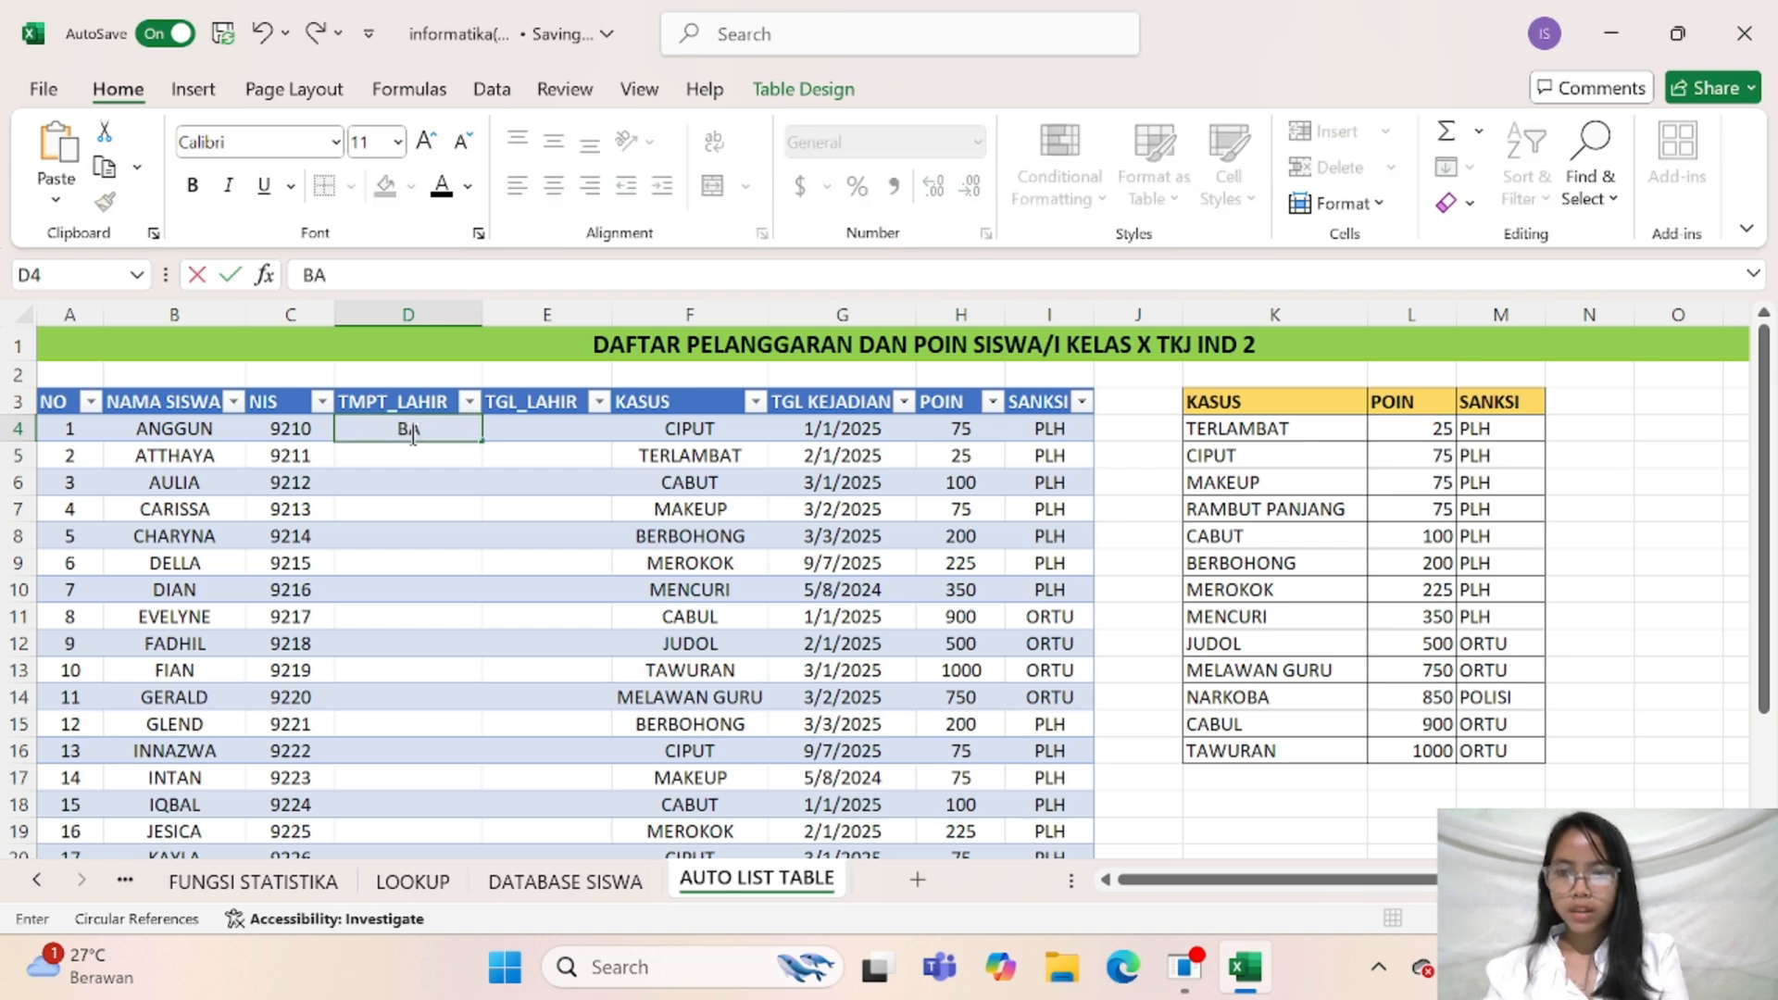
{"action": "type", "text": "TAM,"}
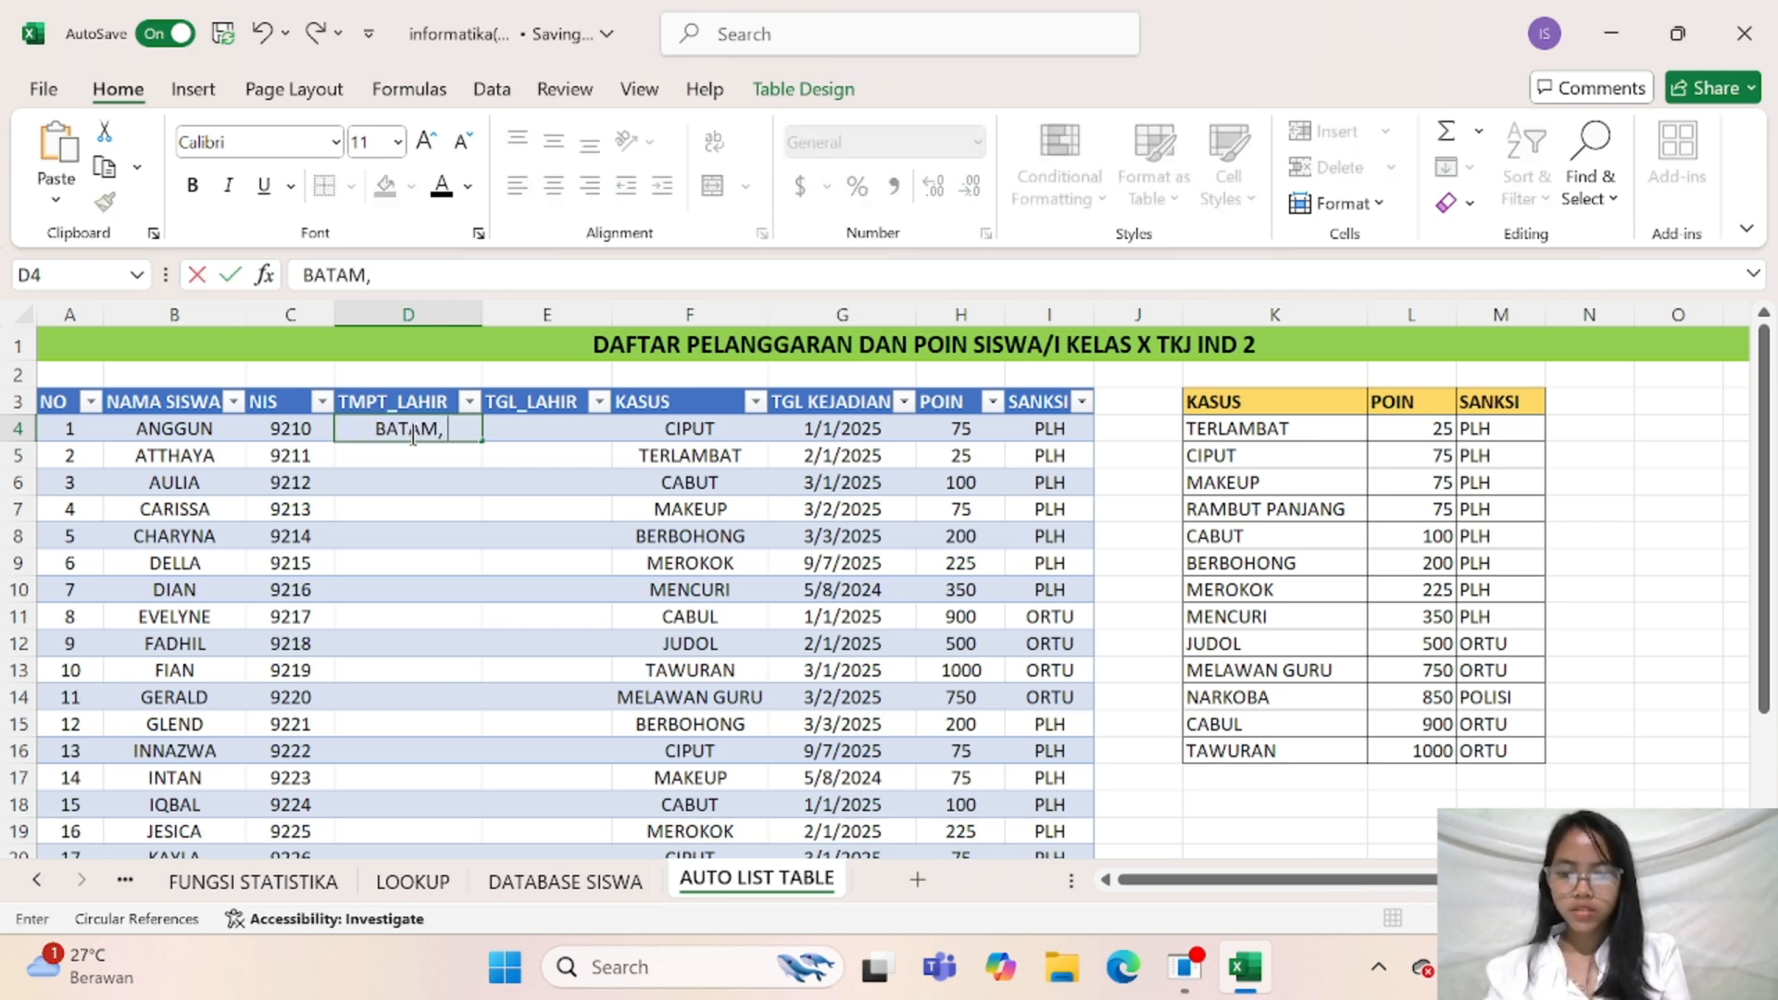
{"action": "type", "text": " 07"}
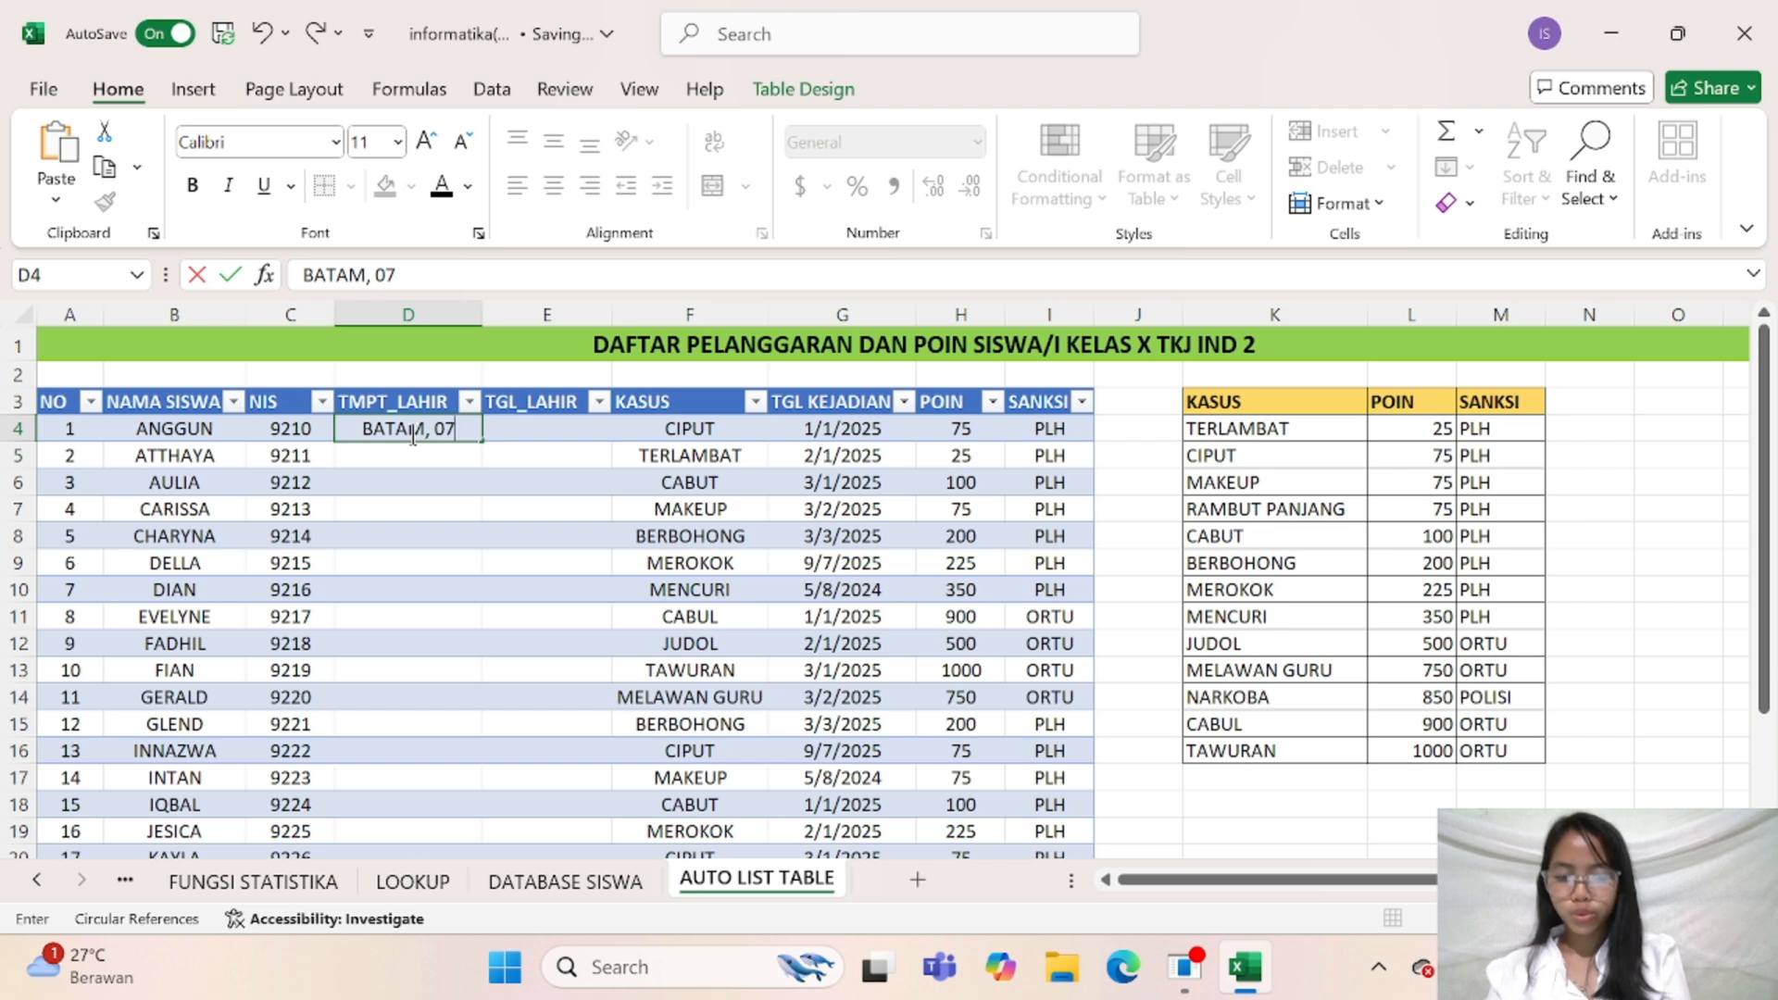
{"action": "type", "text": ",08,"}
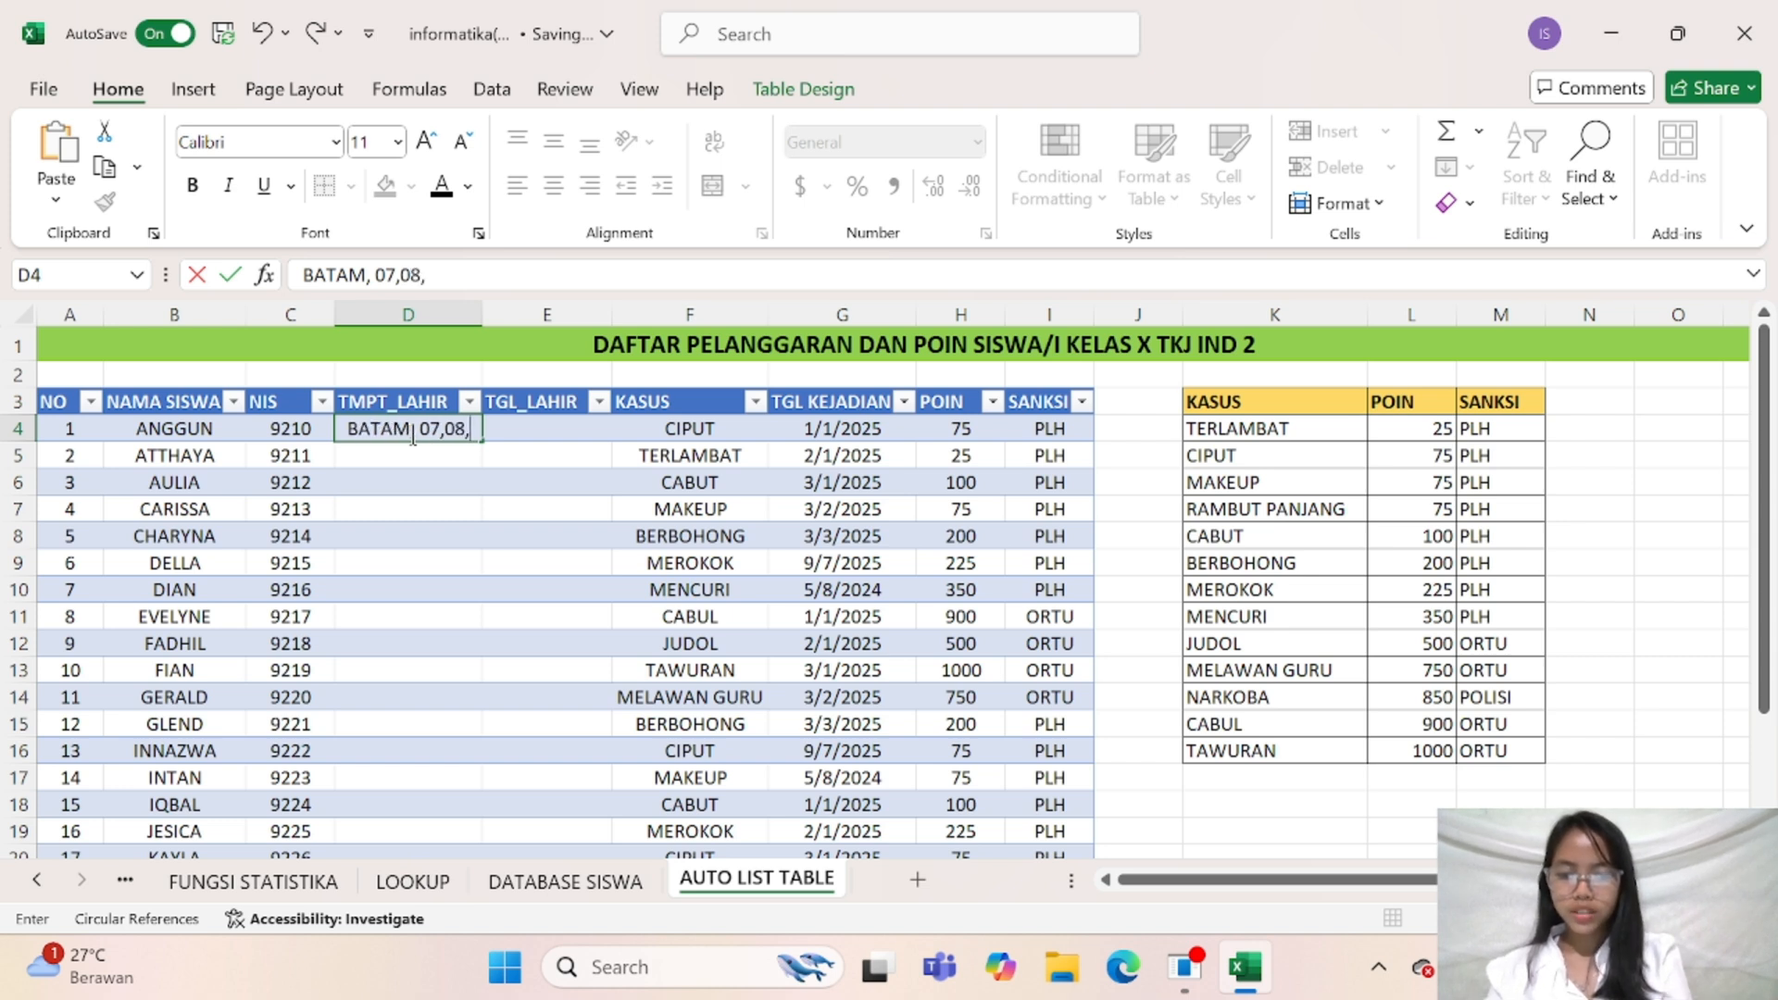
{"action": "type", "text": "2009"}
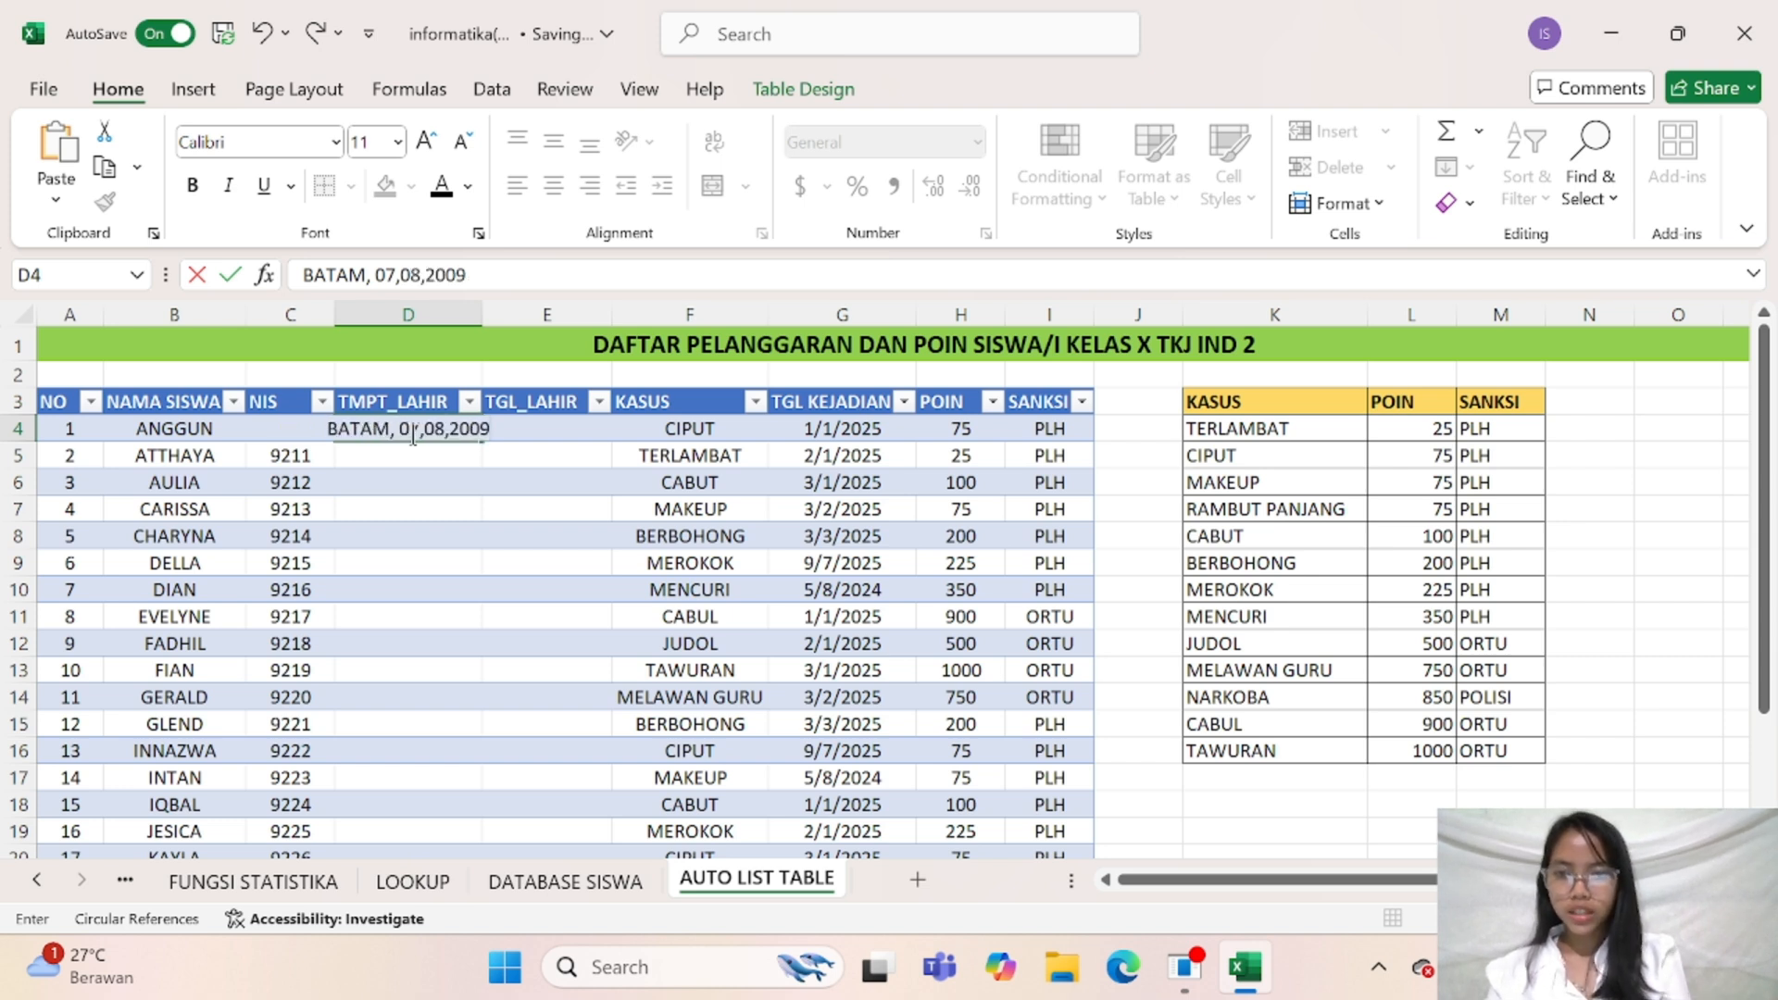
Replace the commas inside the date in cell D4 with slashes
{"action": "left_click", "coordinate": [426, 439]}
{"action": "key", "text": "BackSpace"}
{"action": "type", "text": "/"}
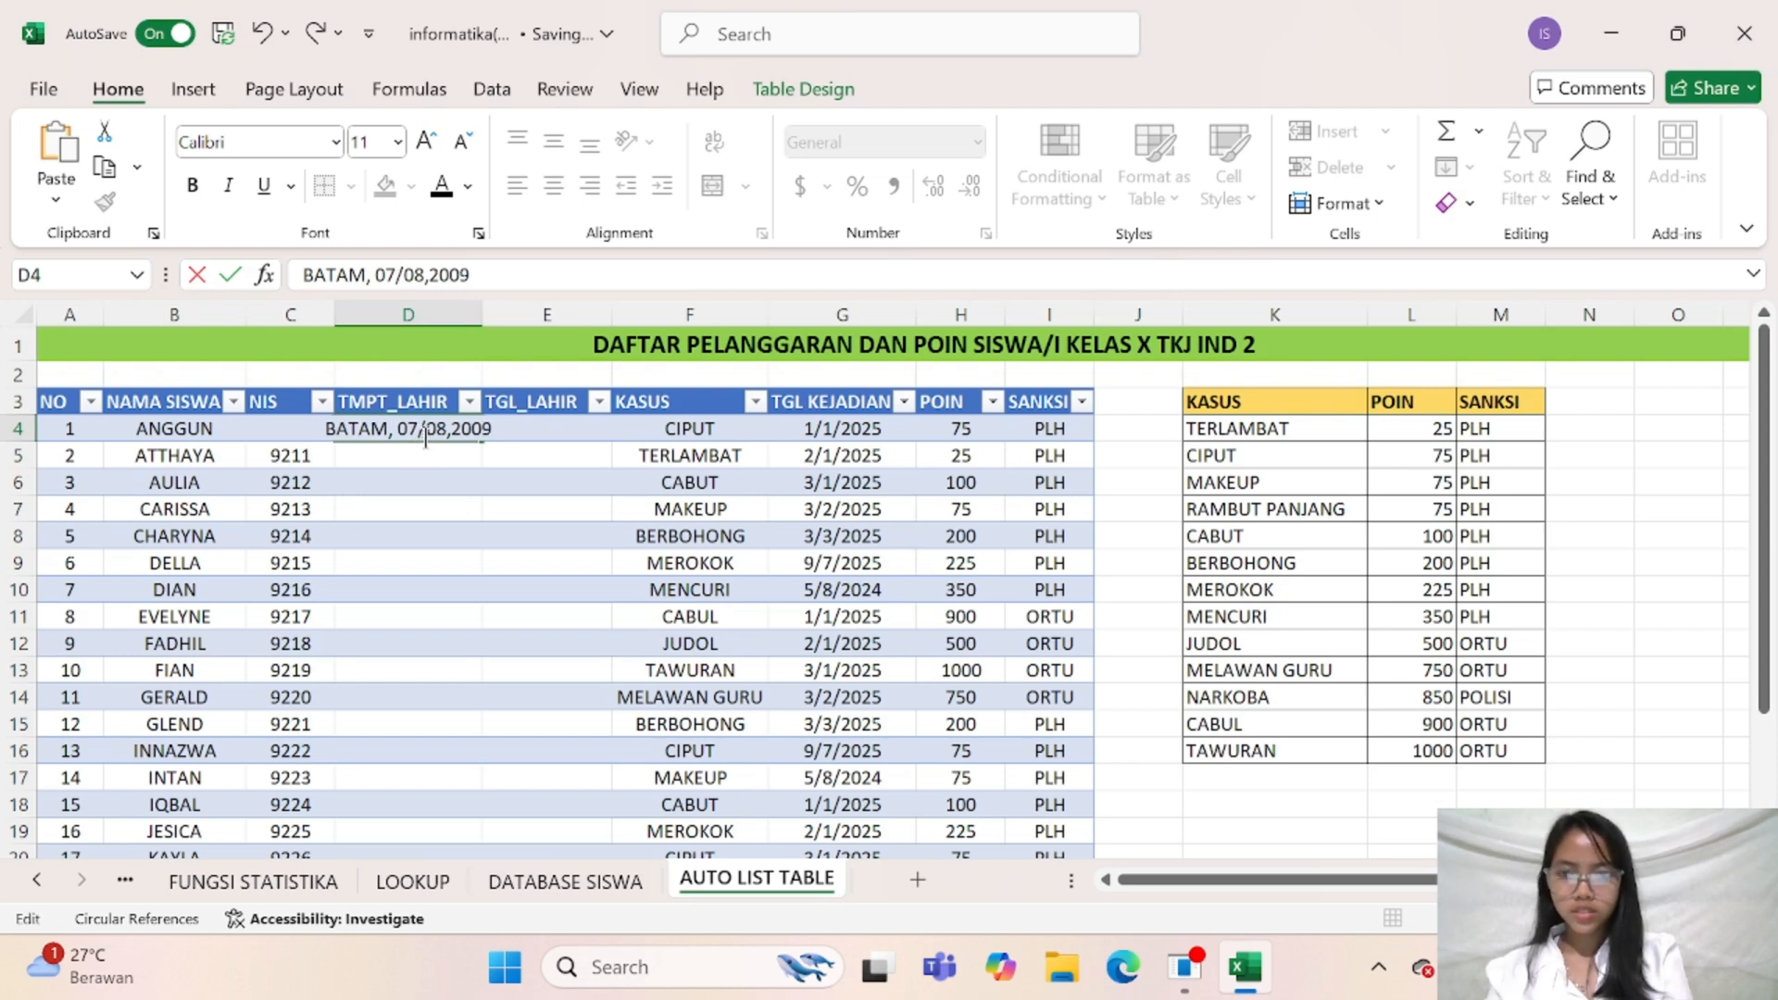
{"action": "key", "text": "Right"}
{"action": "key", "text": "Right"}
{"action": "key", "text": "Right"}
{"action": "key", "text": "BackSpace"}
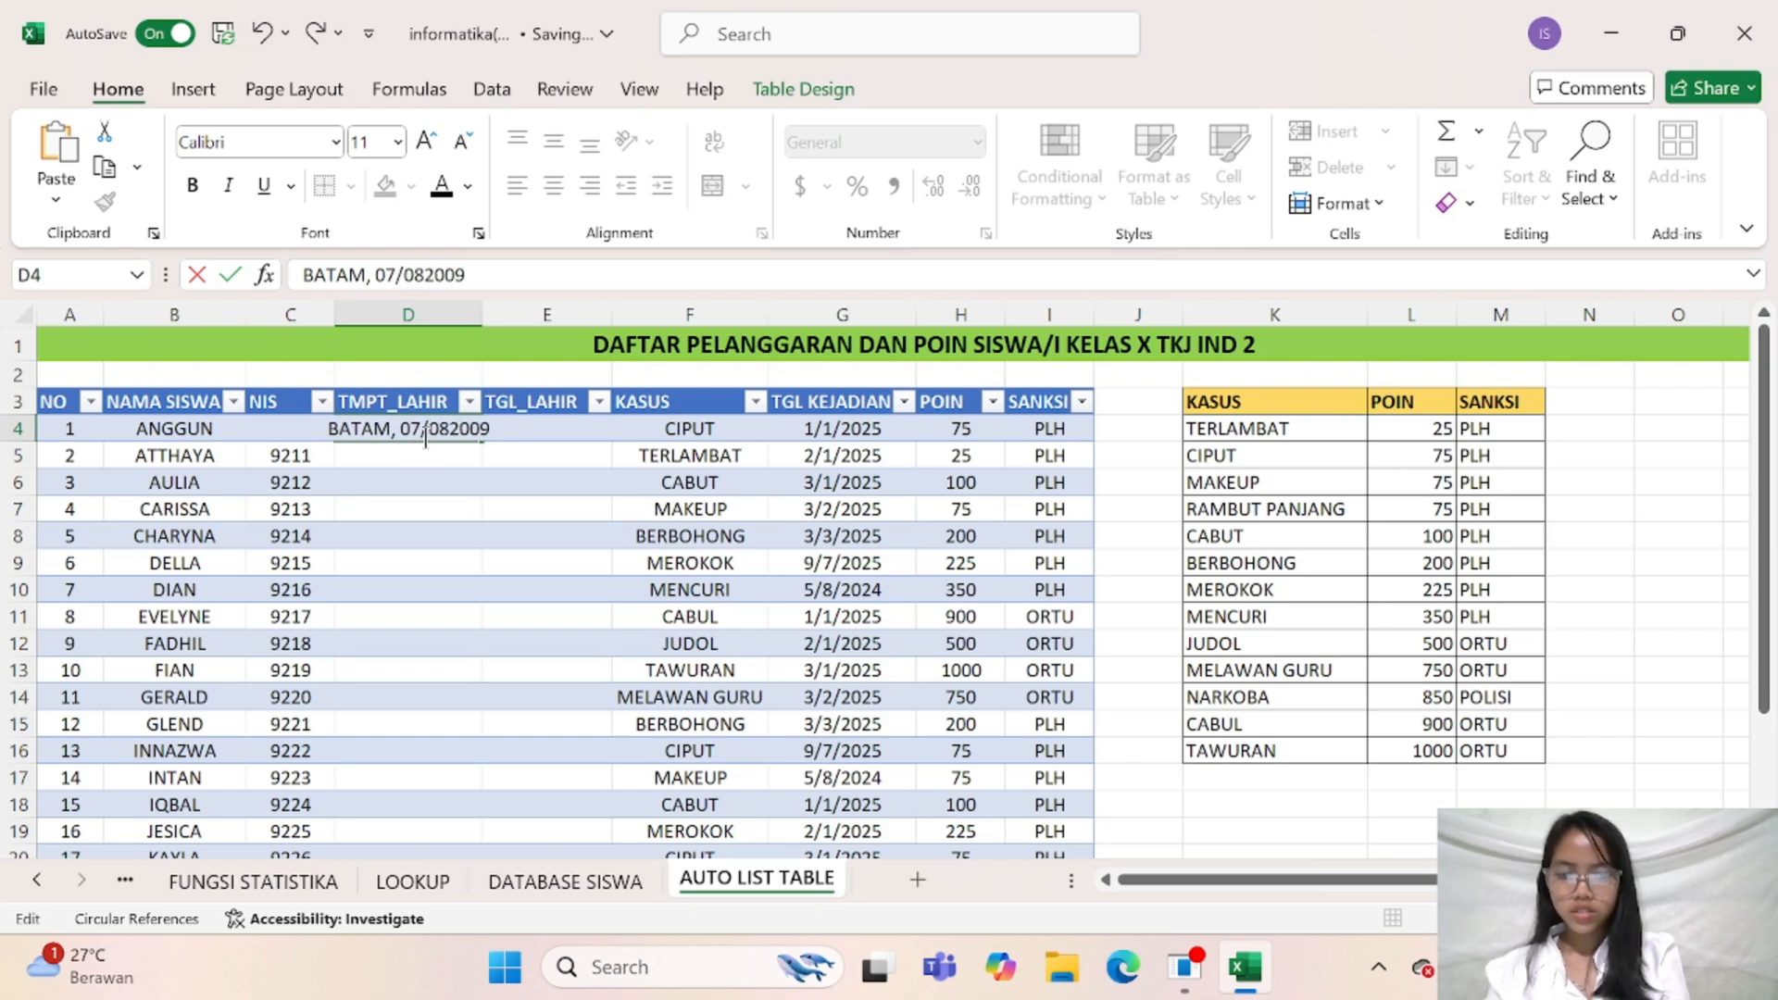
{"action": "type", "text": "/"}
{"action": "key", "text": "Return"}
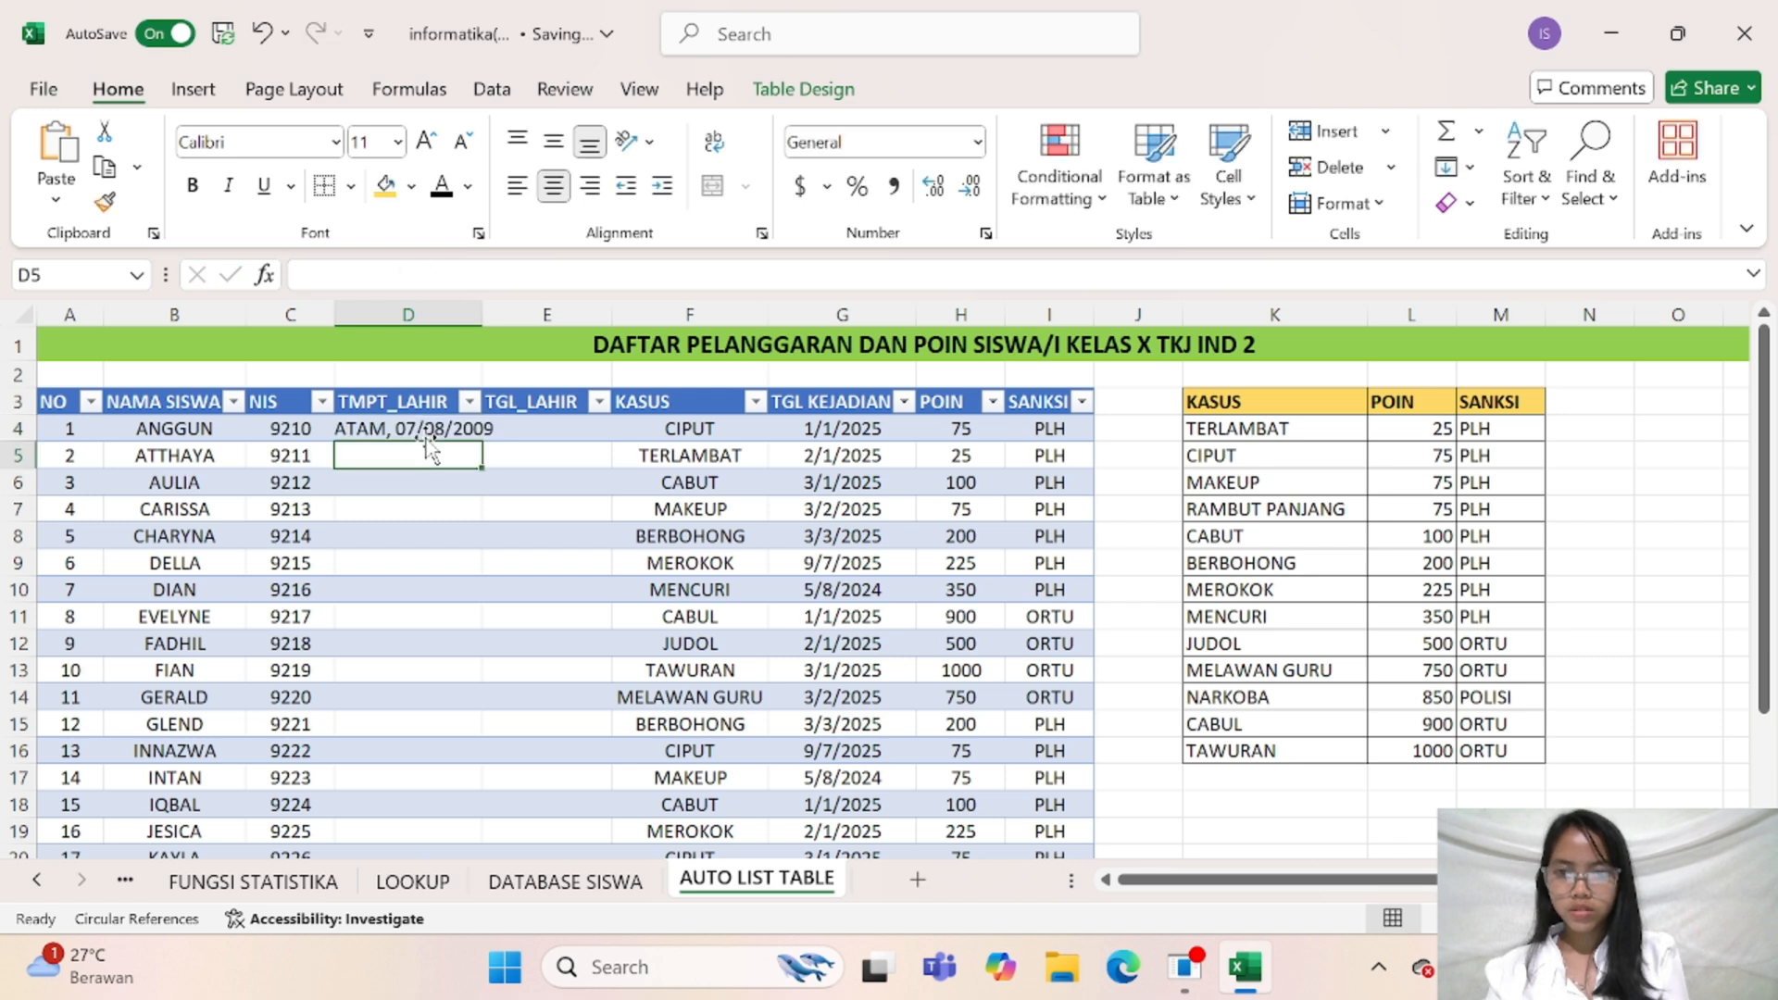
Enter BATAM, a comma and the second student's date of birth in cell D5, separating the date parts with slashes
{"action": "type", "text": "PALE"}
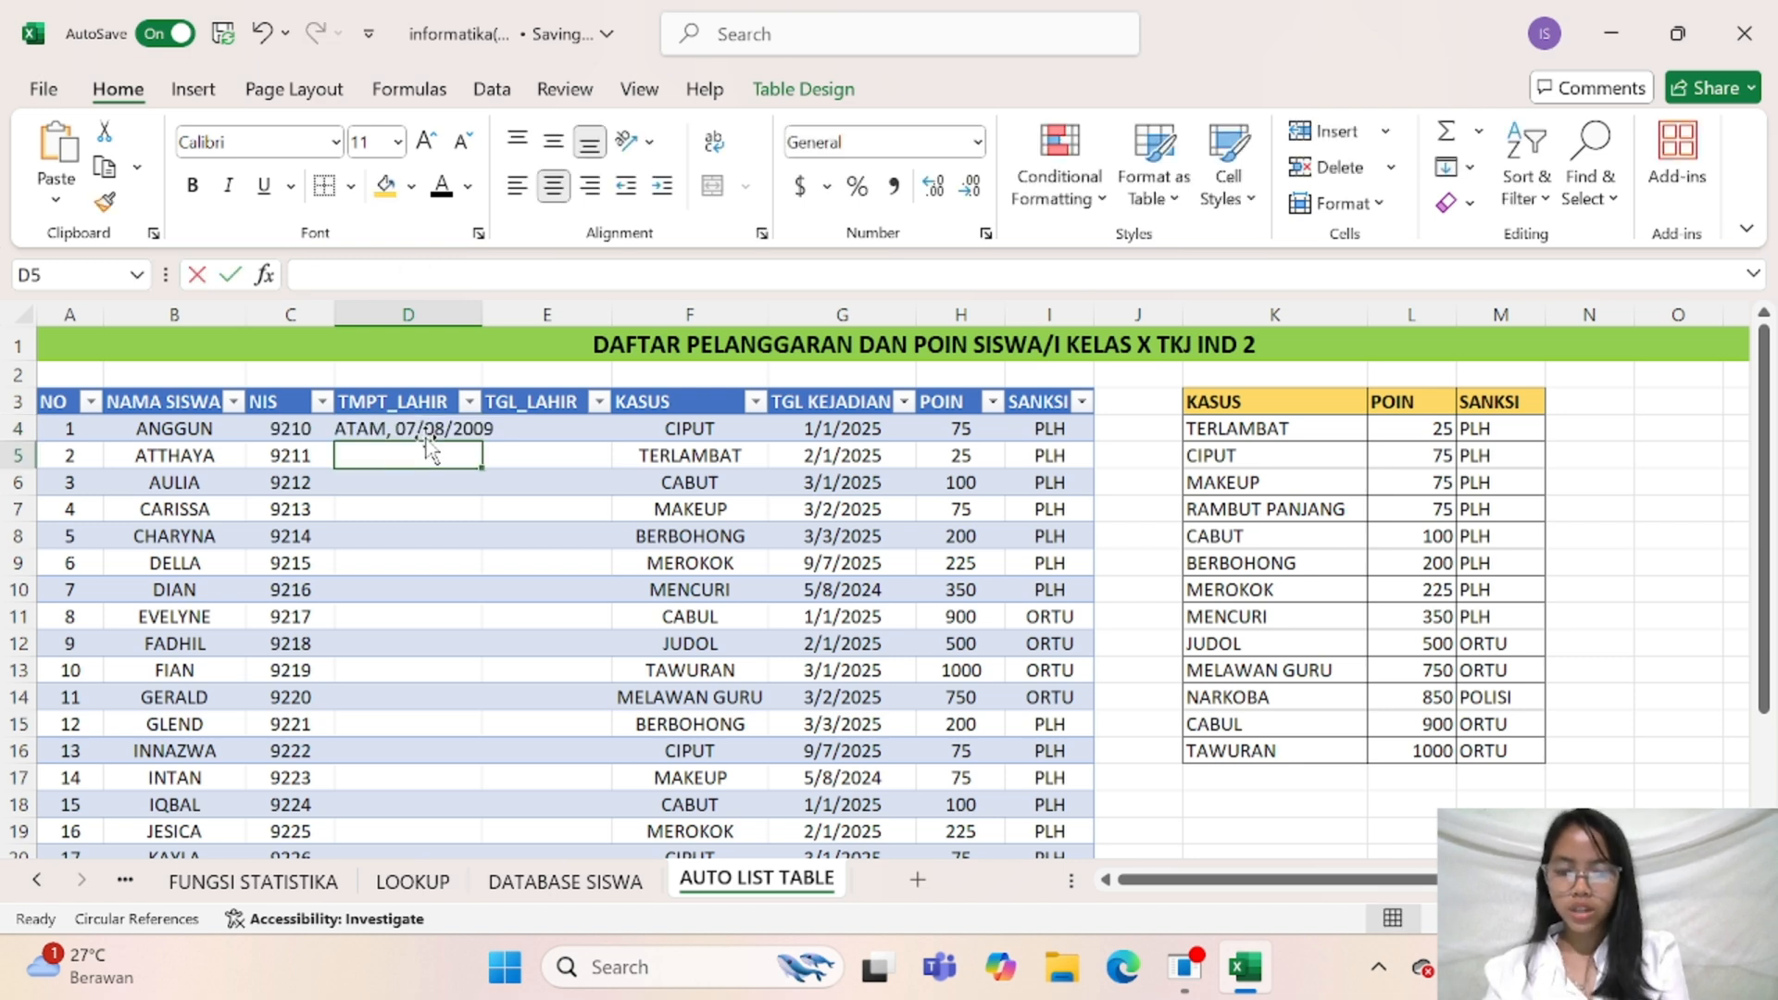
{"action": "type", "text": "MBANG"}
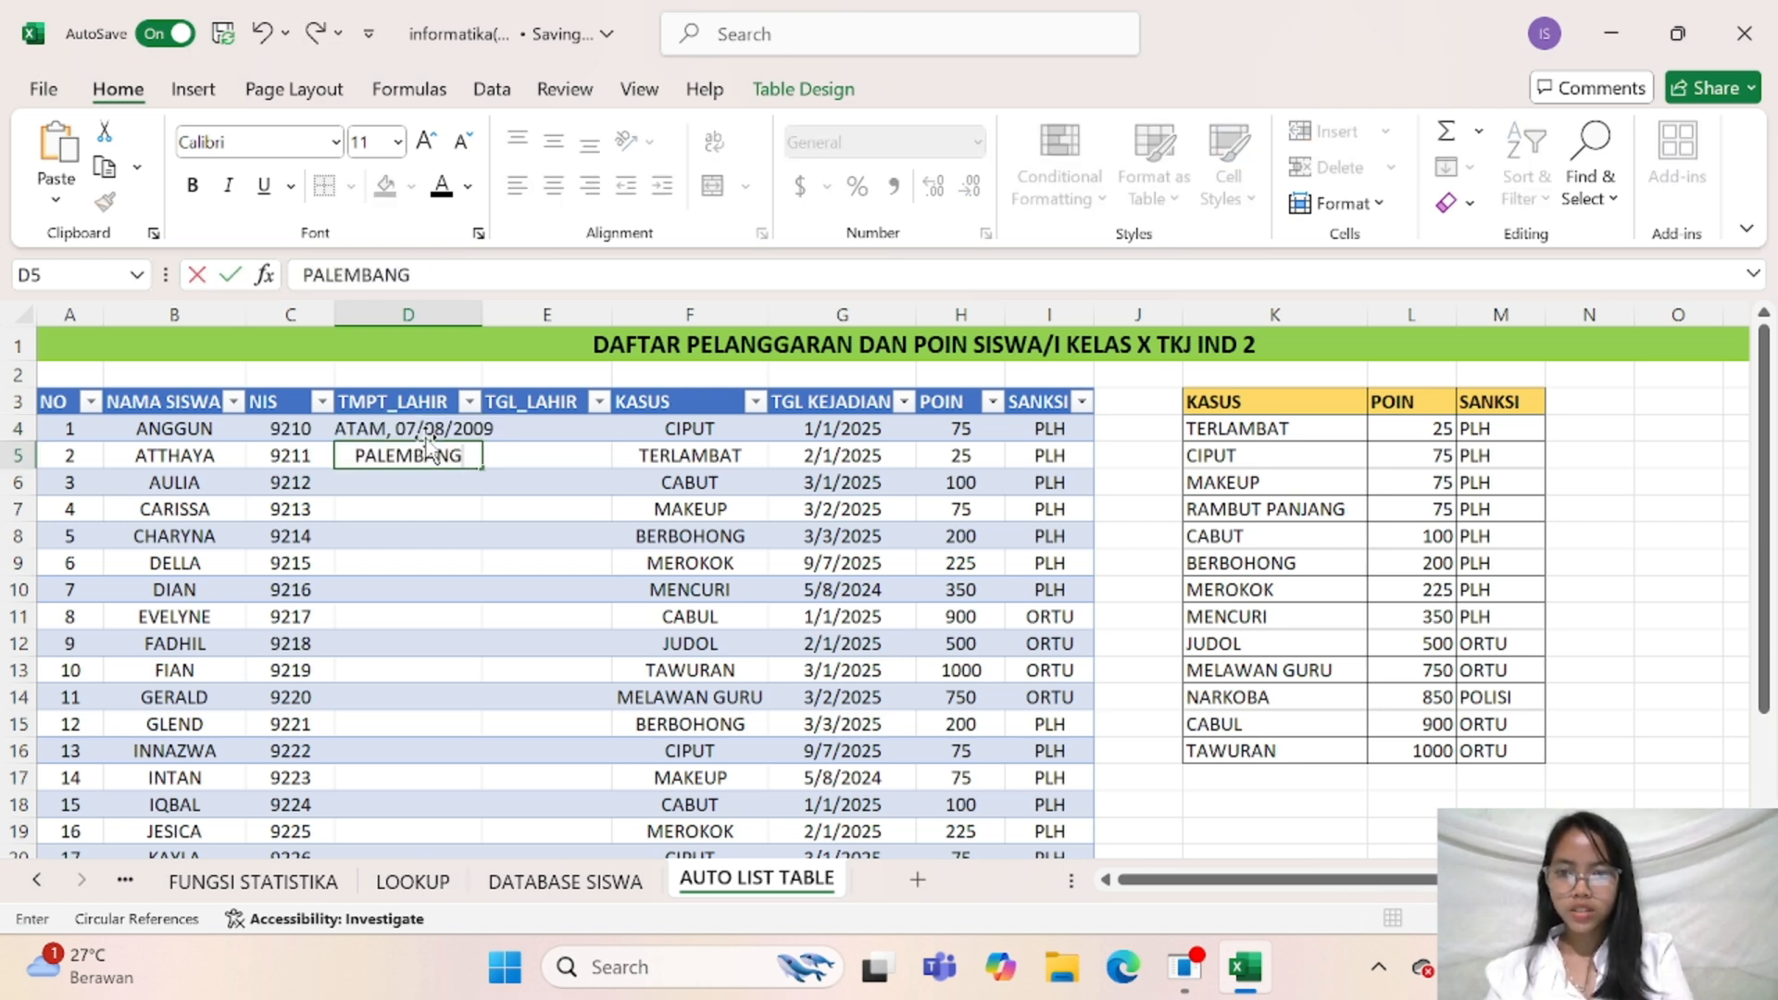
{"action": "key", "text": "BackSpace"}
{"action": "key", "text": "BackSpace"}
{"action": "key", "text": "BackSpace"}
{"action": "key", "text": "BackSpace"}
{"action": "key", "text": "BackSpace"}
{"action": "key", "text": "BackSpace"}
{"action": "key", "text": "BackSpace"}
{"action": "key", "text": "BackSpace"}
{"action": "key", "text": "BackSpace"}
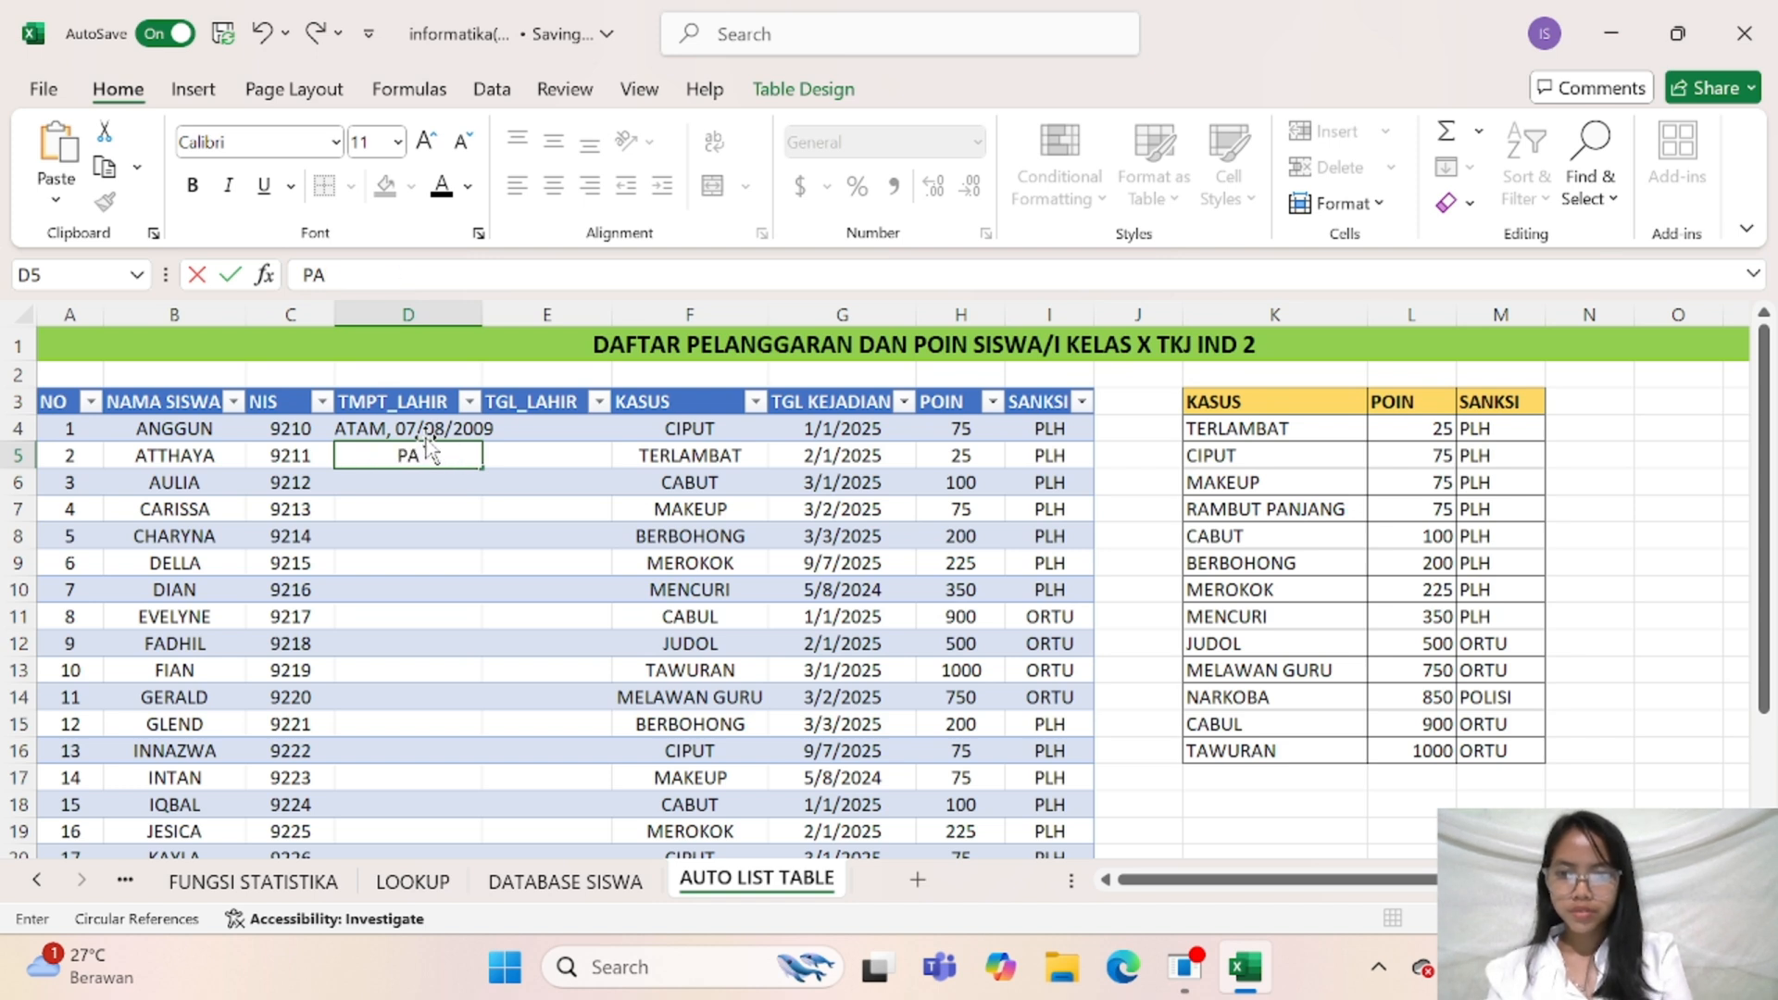
{"action": "type", "text": "BATAM"}
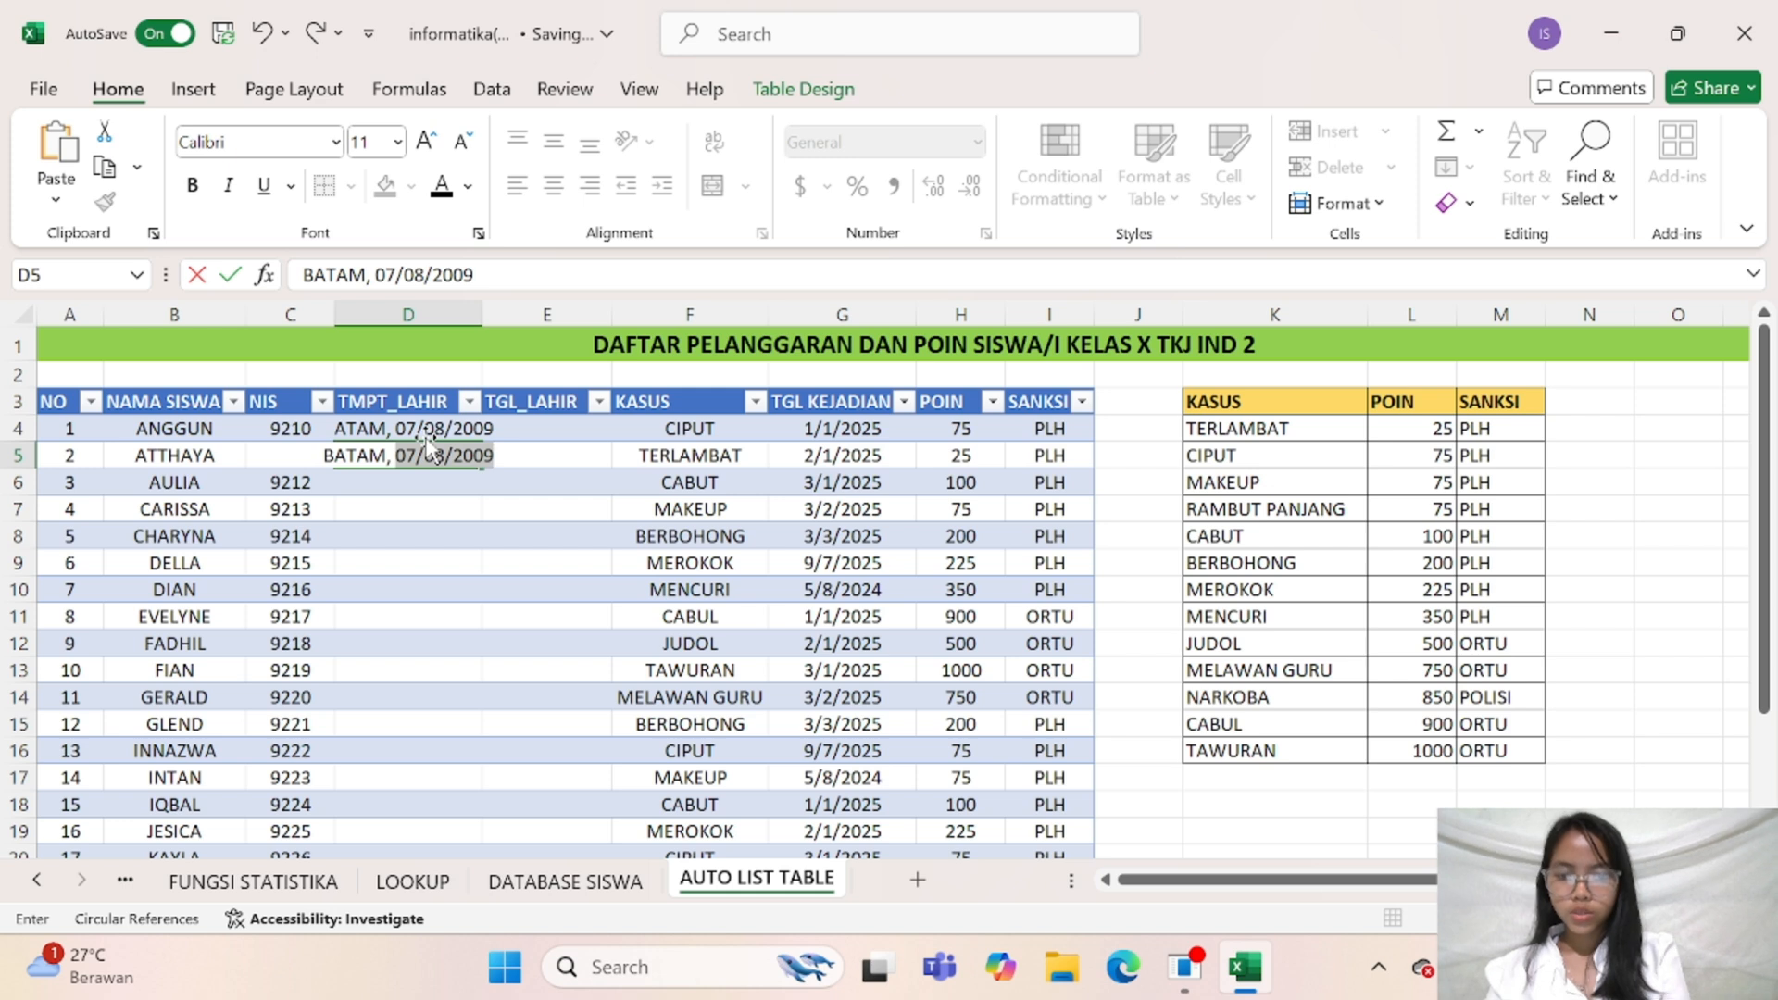
{"action": "type", "text": ", 008"}
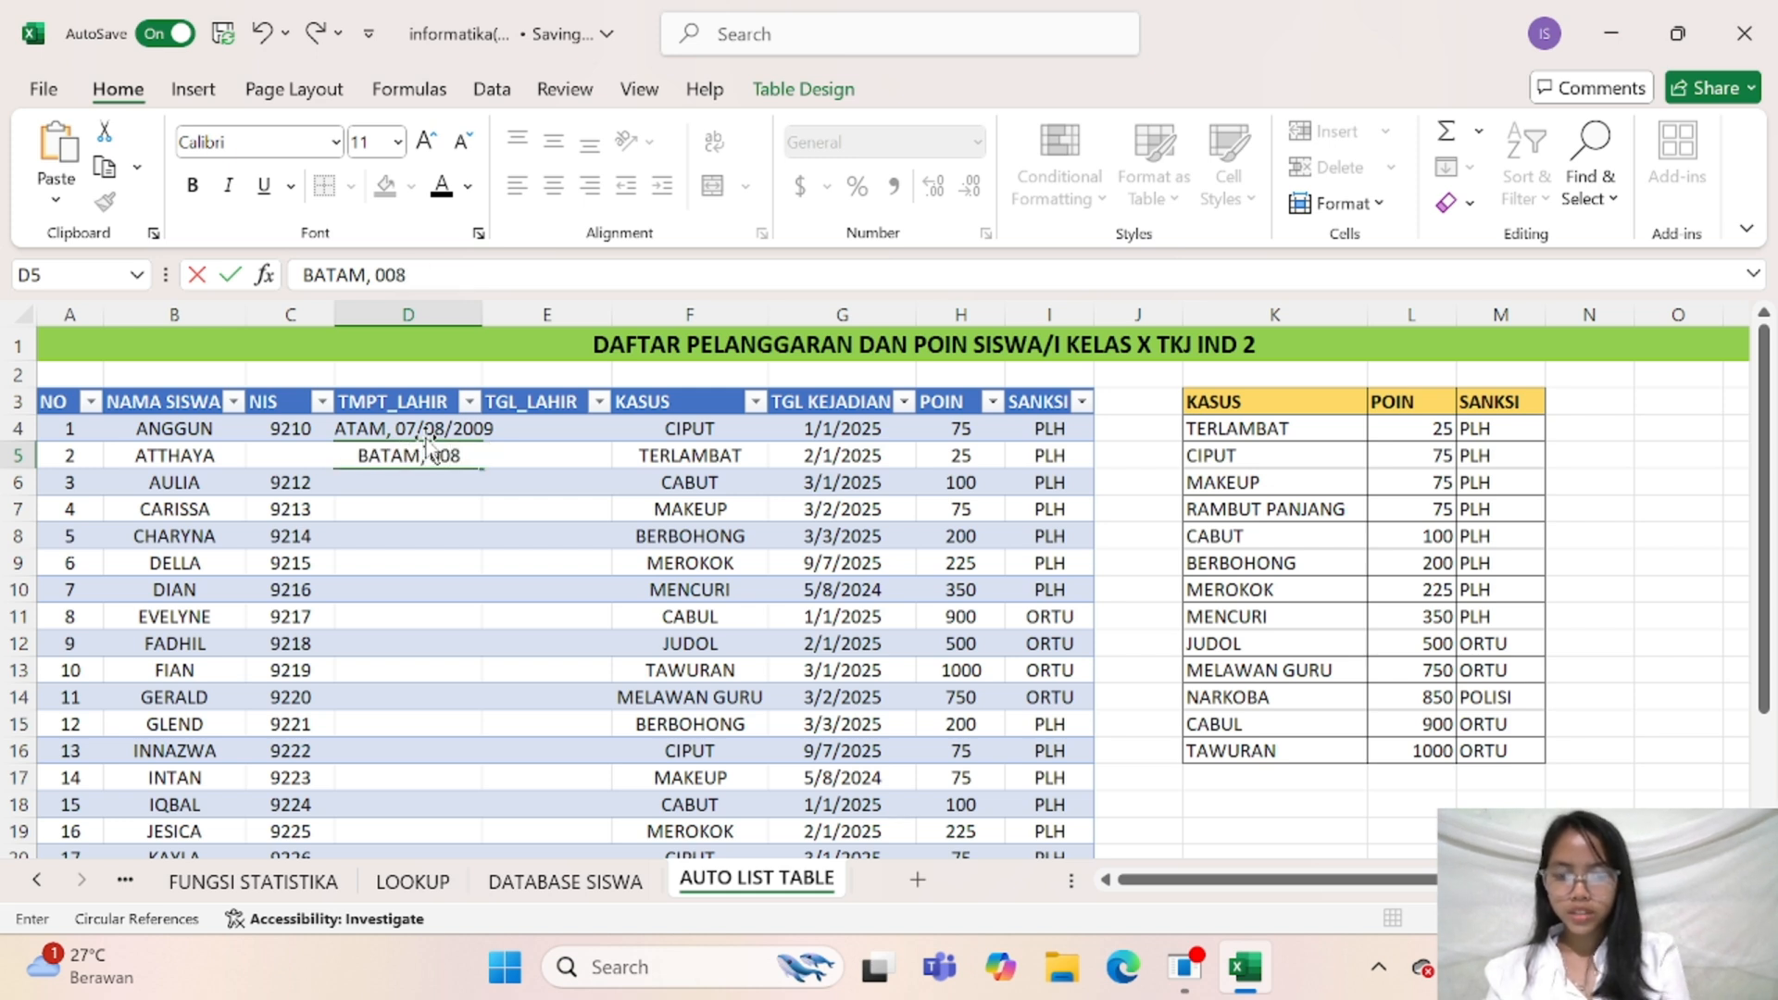
{"action": "type", "text": "/08"}
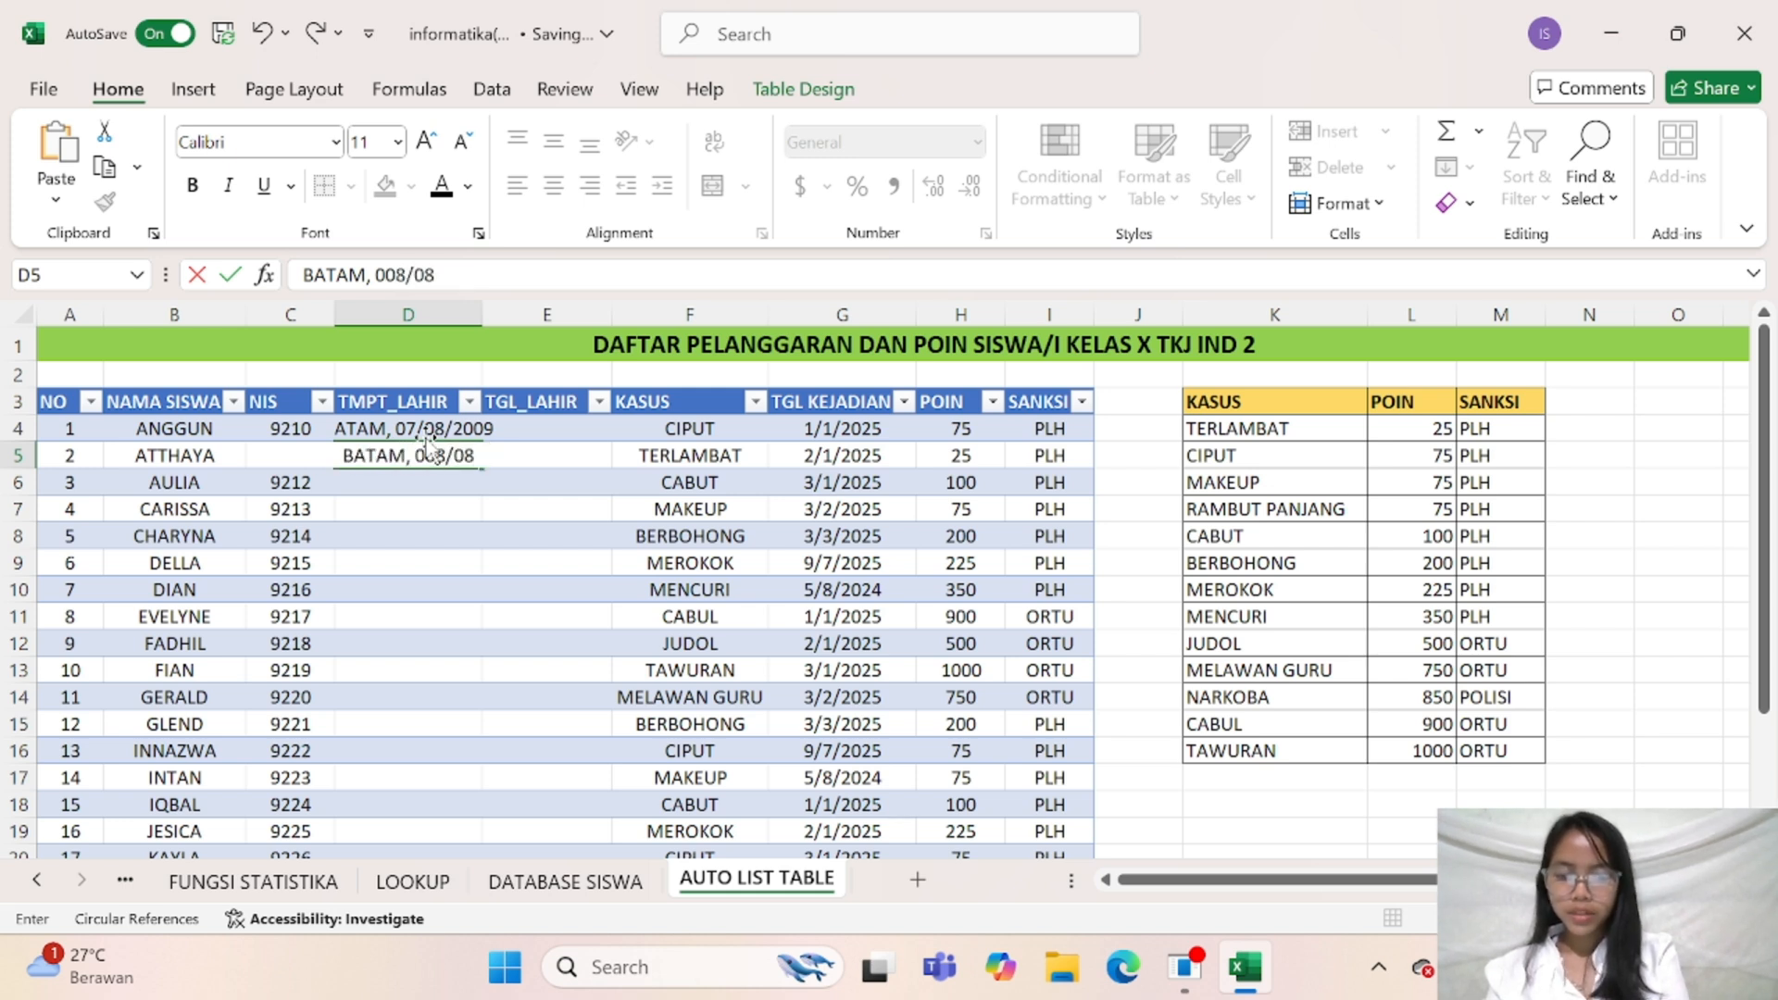
{"action": "type", "text": "/2009"}
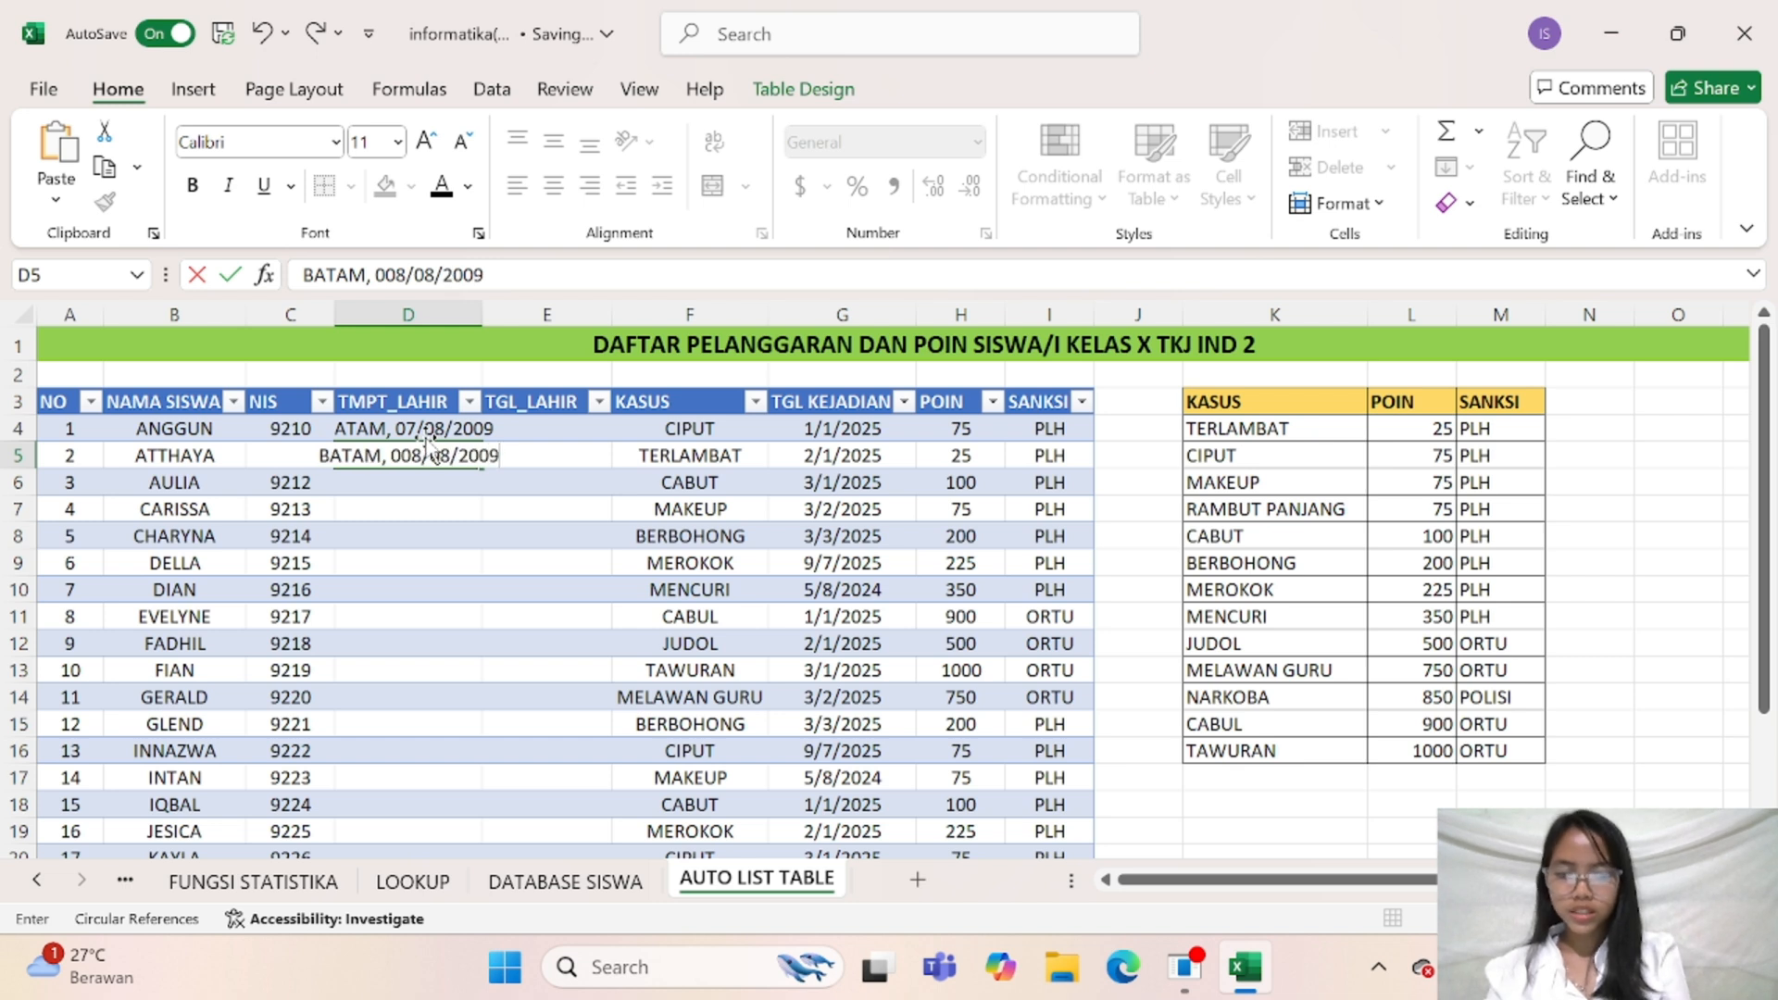
{"action": "key", "text": "Return"}
Enter BATAM, a comma and the third student's date of birth in cell D6, separating the date parts with slashes
{"action": "type", "text": "BATAM,"}
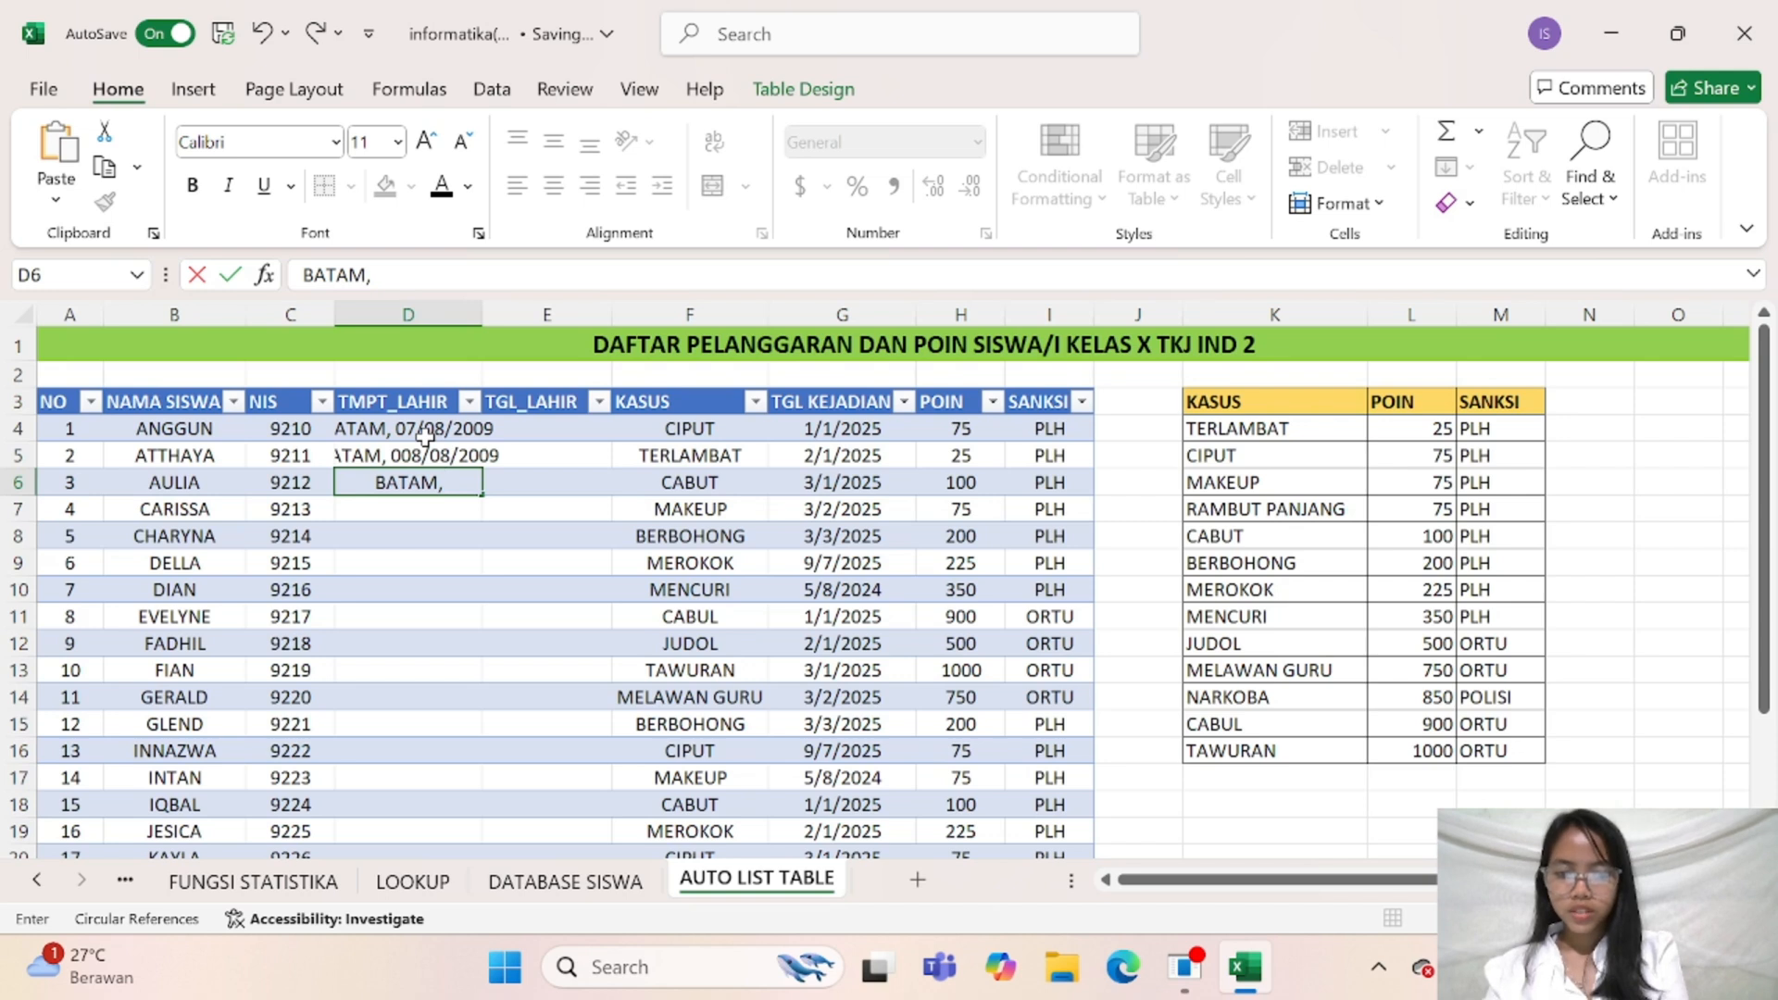
{"action": "type", "text": " 09,09"}
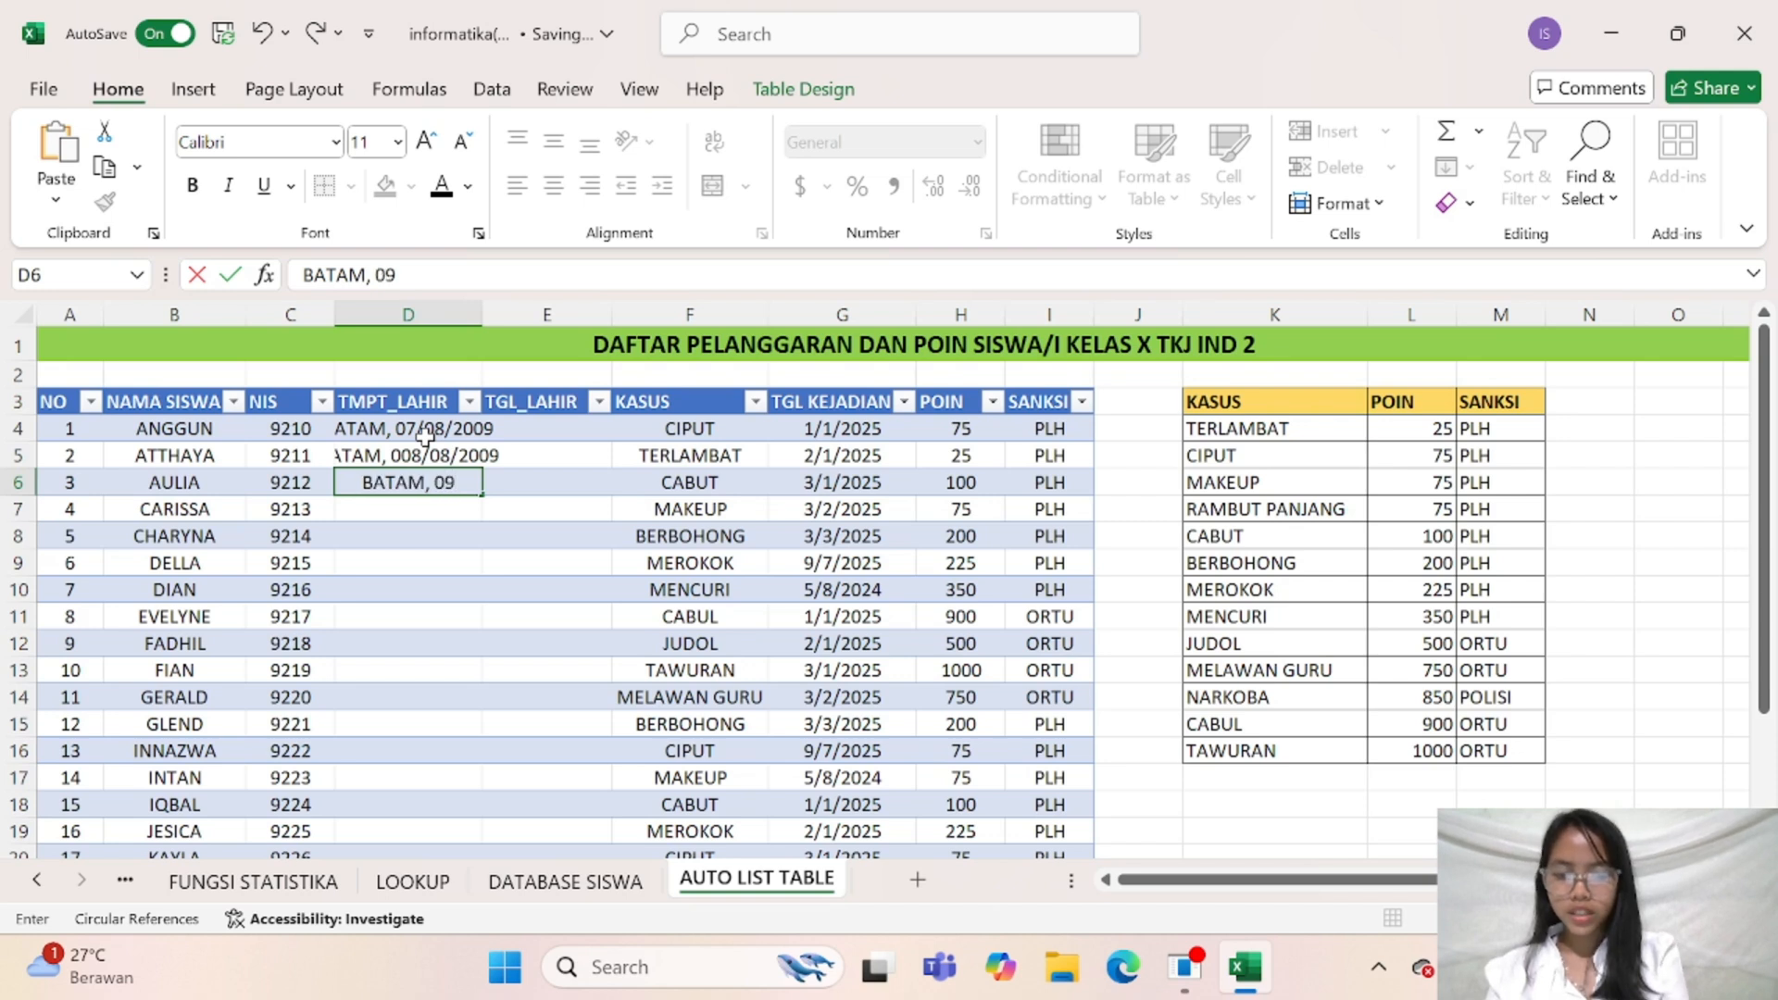
{"action": "key", "text": "BackSpace"}
{"action": "key", "text": "BackSpace"}
{"action": "key", "text": "BackSpace"}
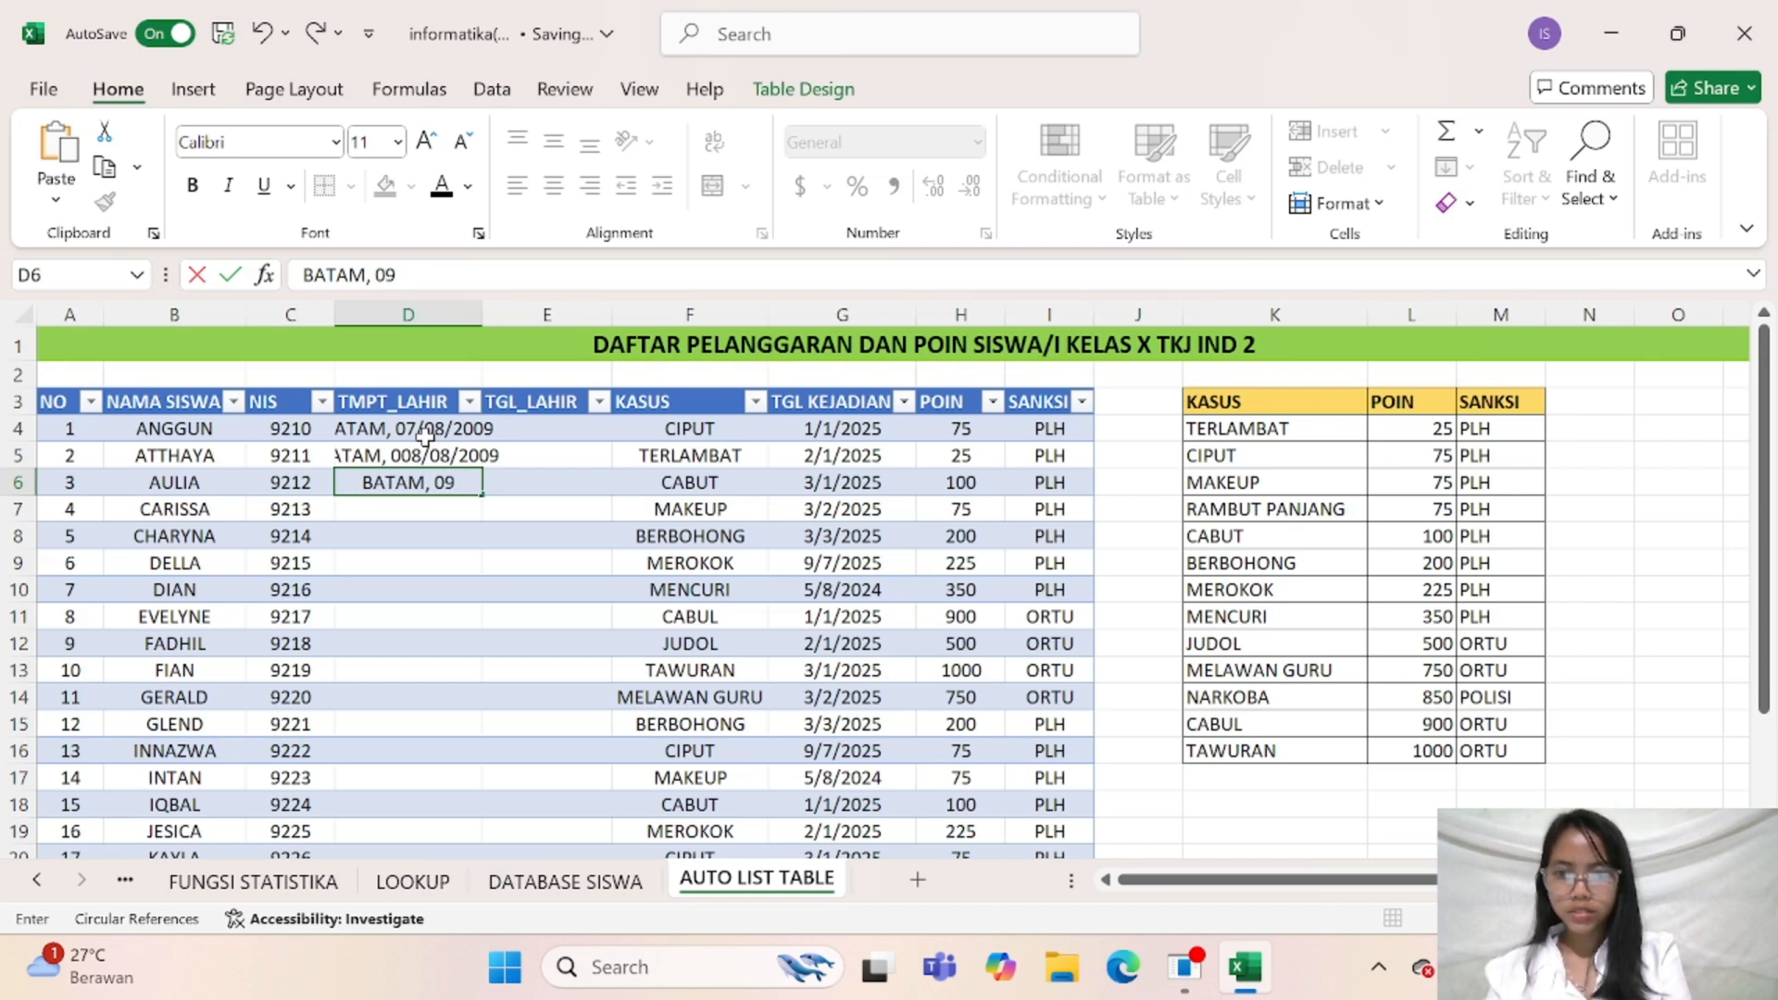
{"action": "type", "text": "/08"}
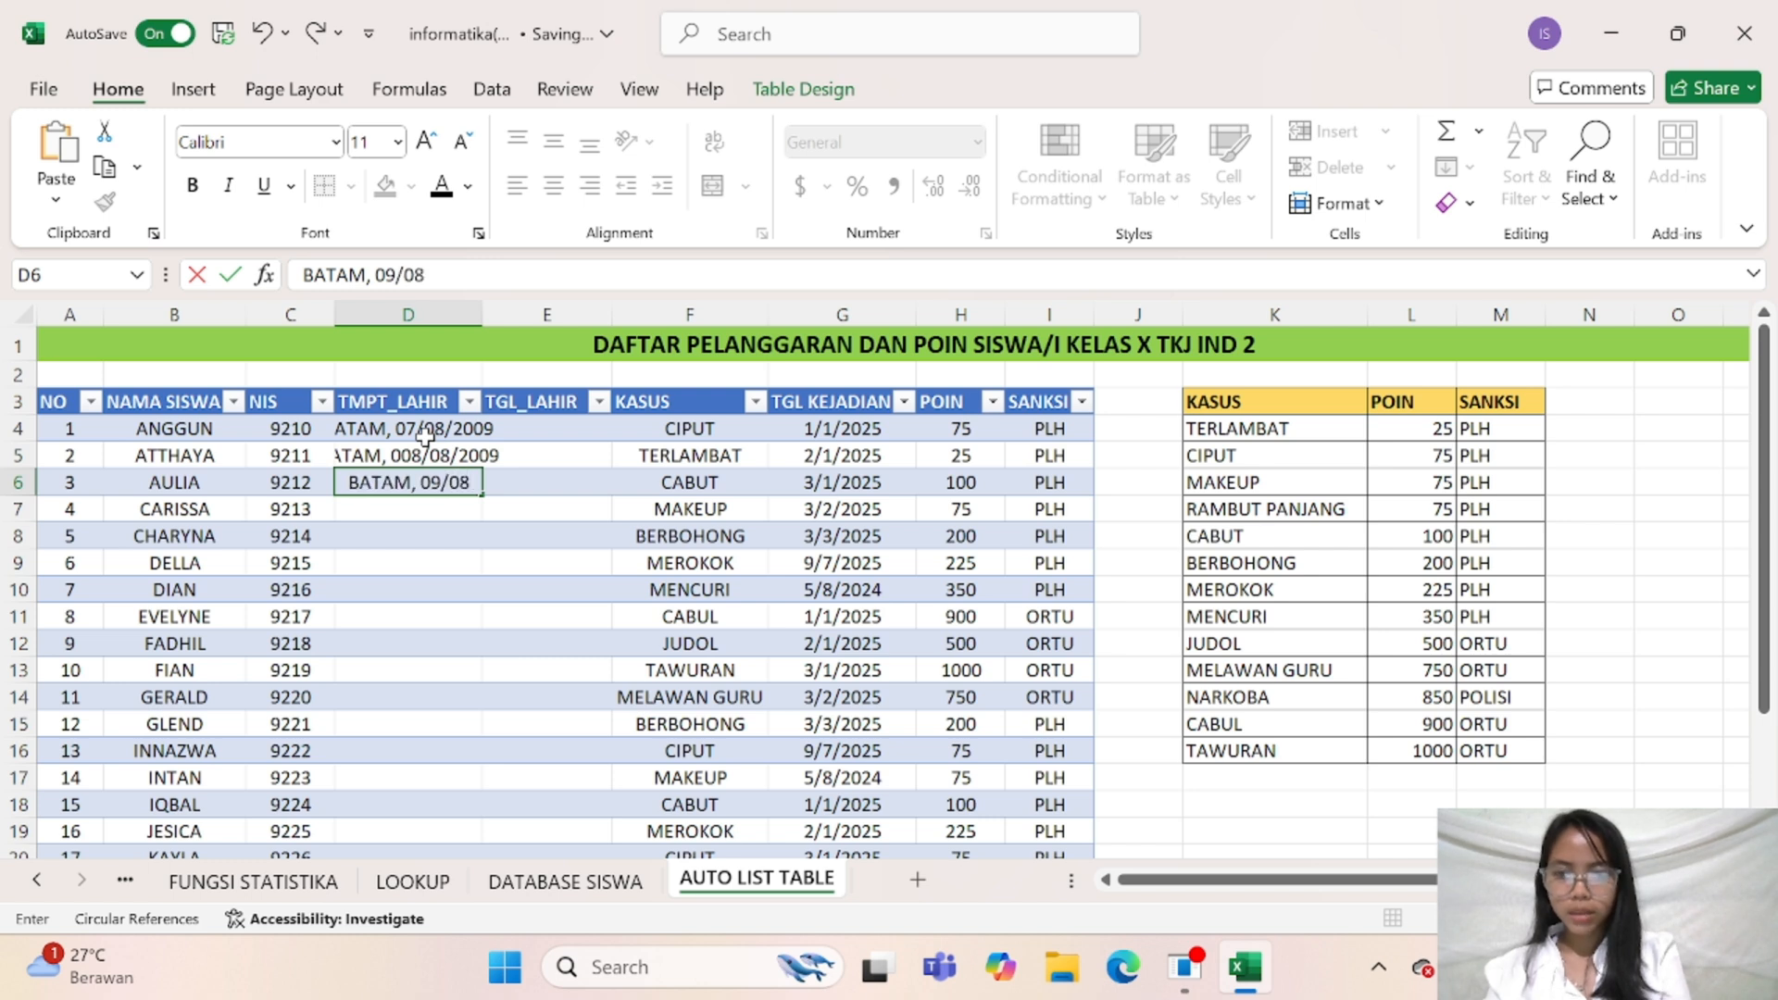
{"action": "type", "text": "/2009"}
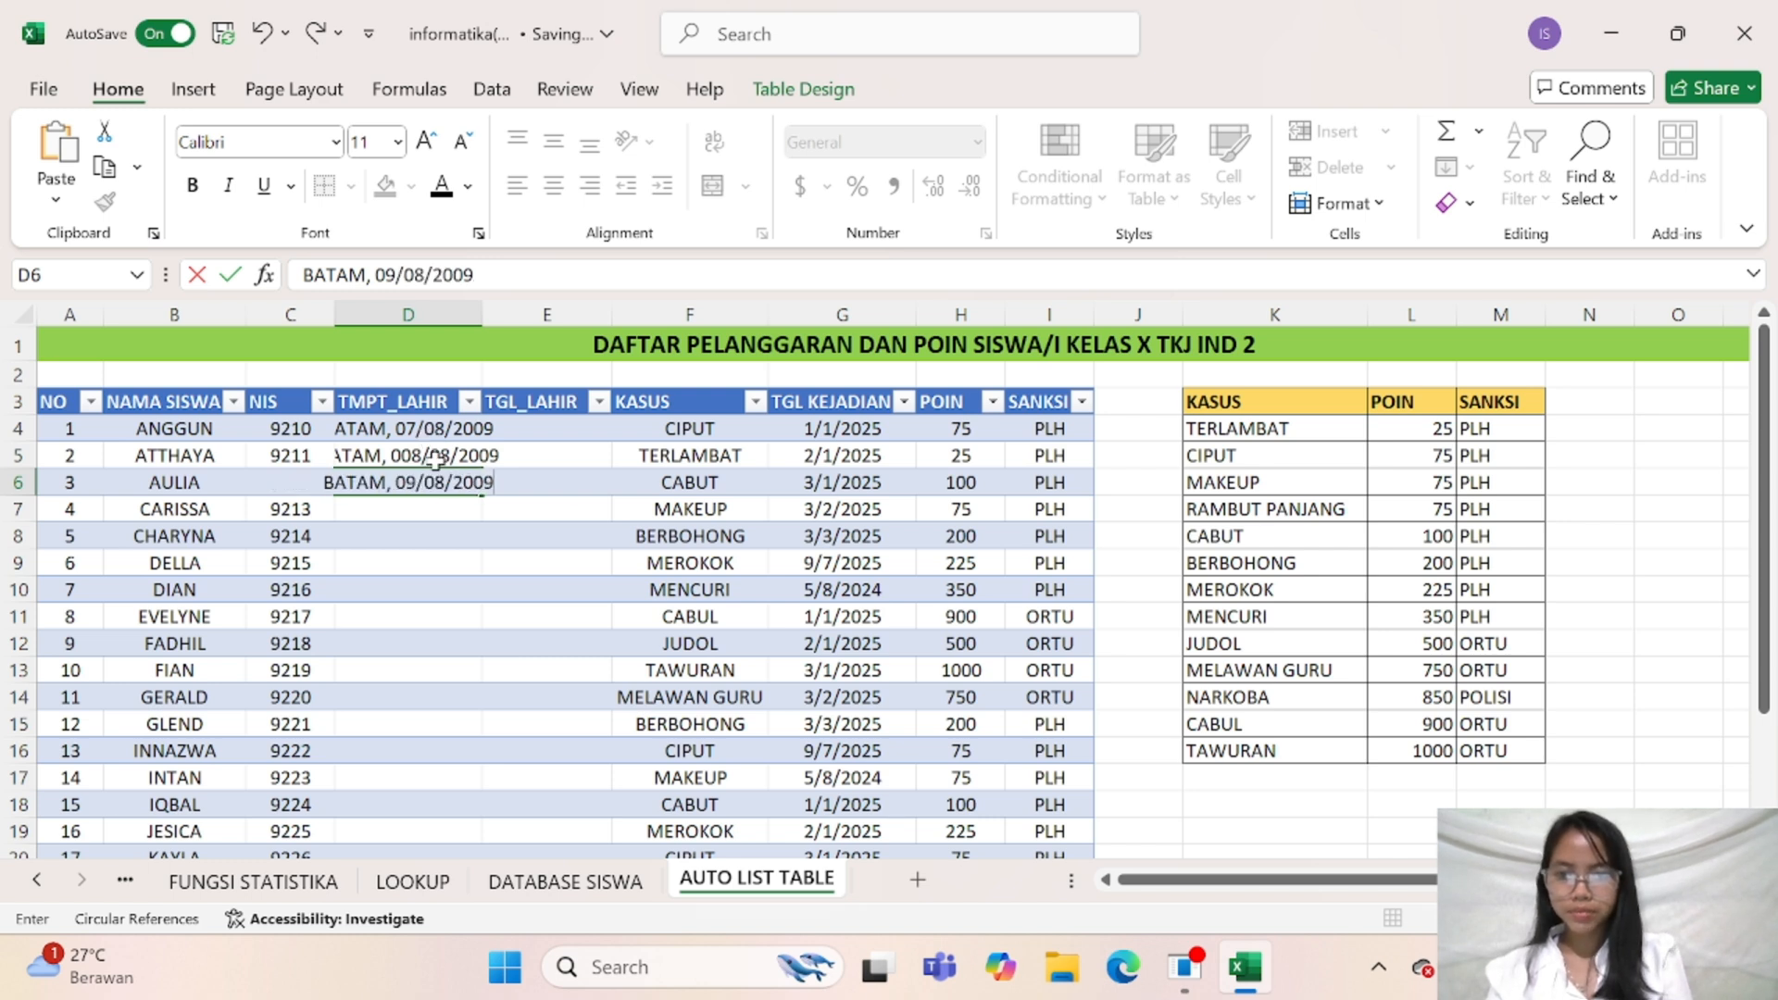
Remove the extra leading zero from the day of the birth date in cell D5
{"action": "left_click", "coordinate": [435, 460]}
{"action": "left_click", "coordinate": [389, 282]}
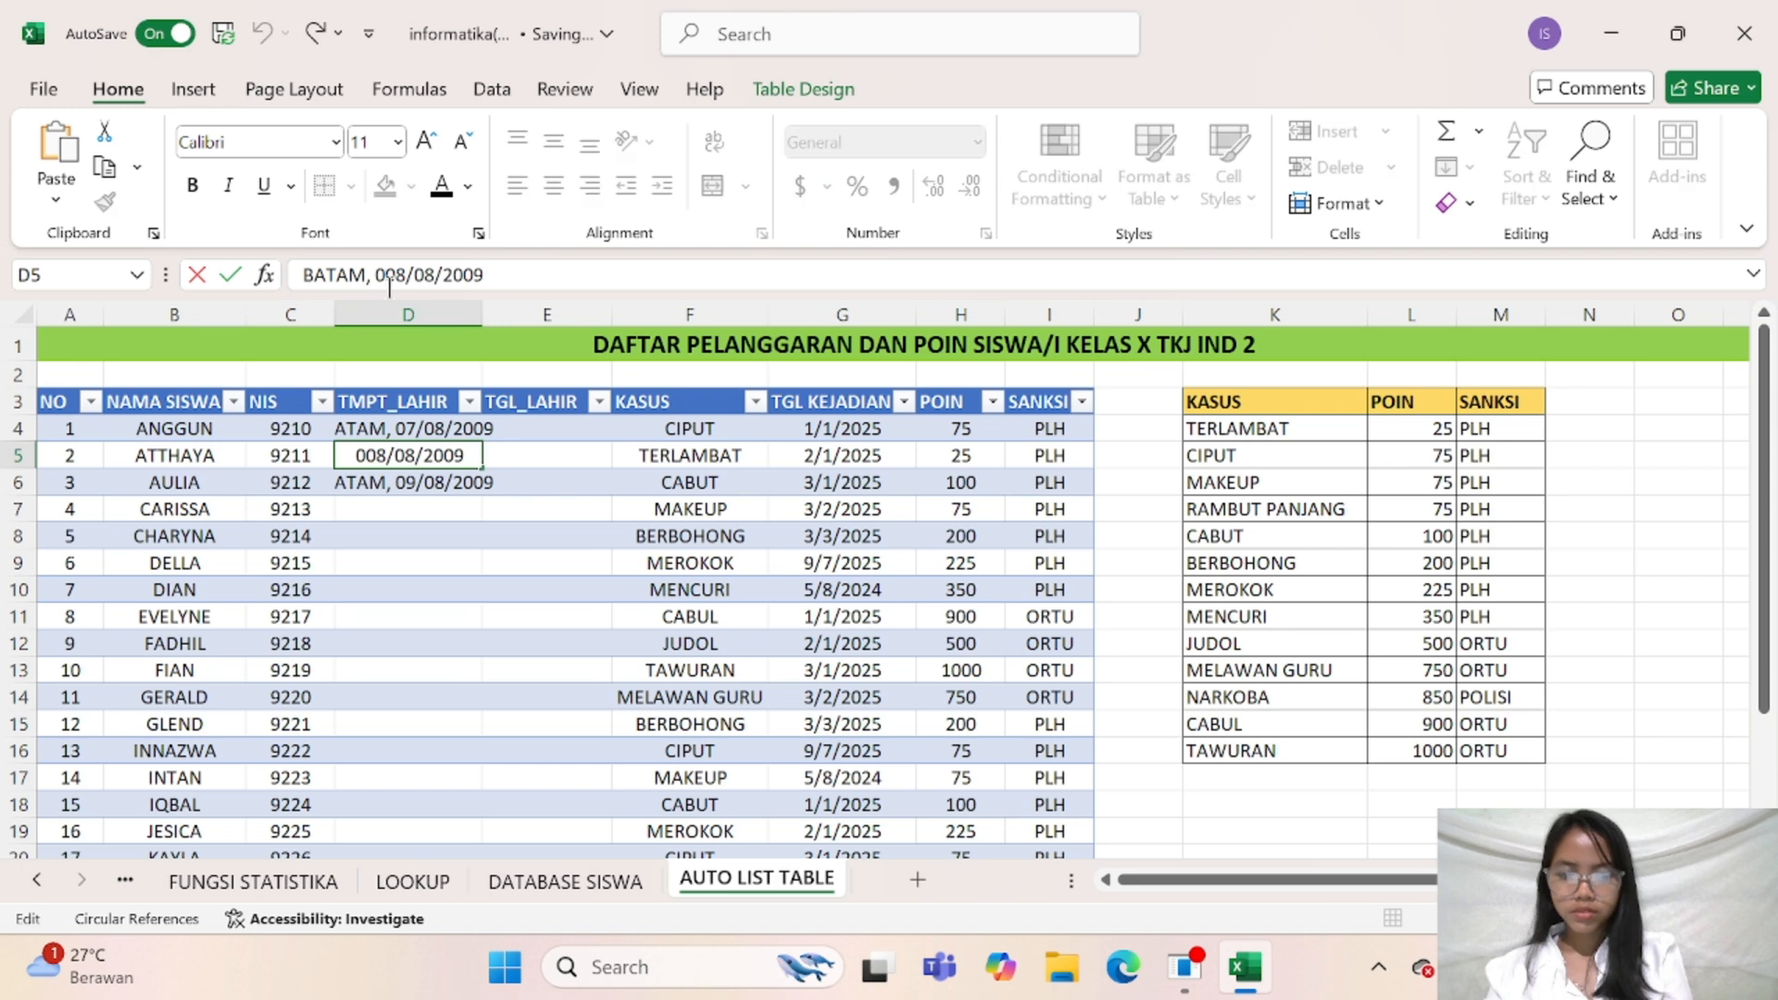
{"action": "key", "text": "BackSpace"}
{"action": "left_click", "coordinate": [405, 561]}
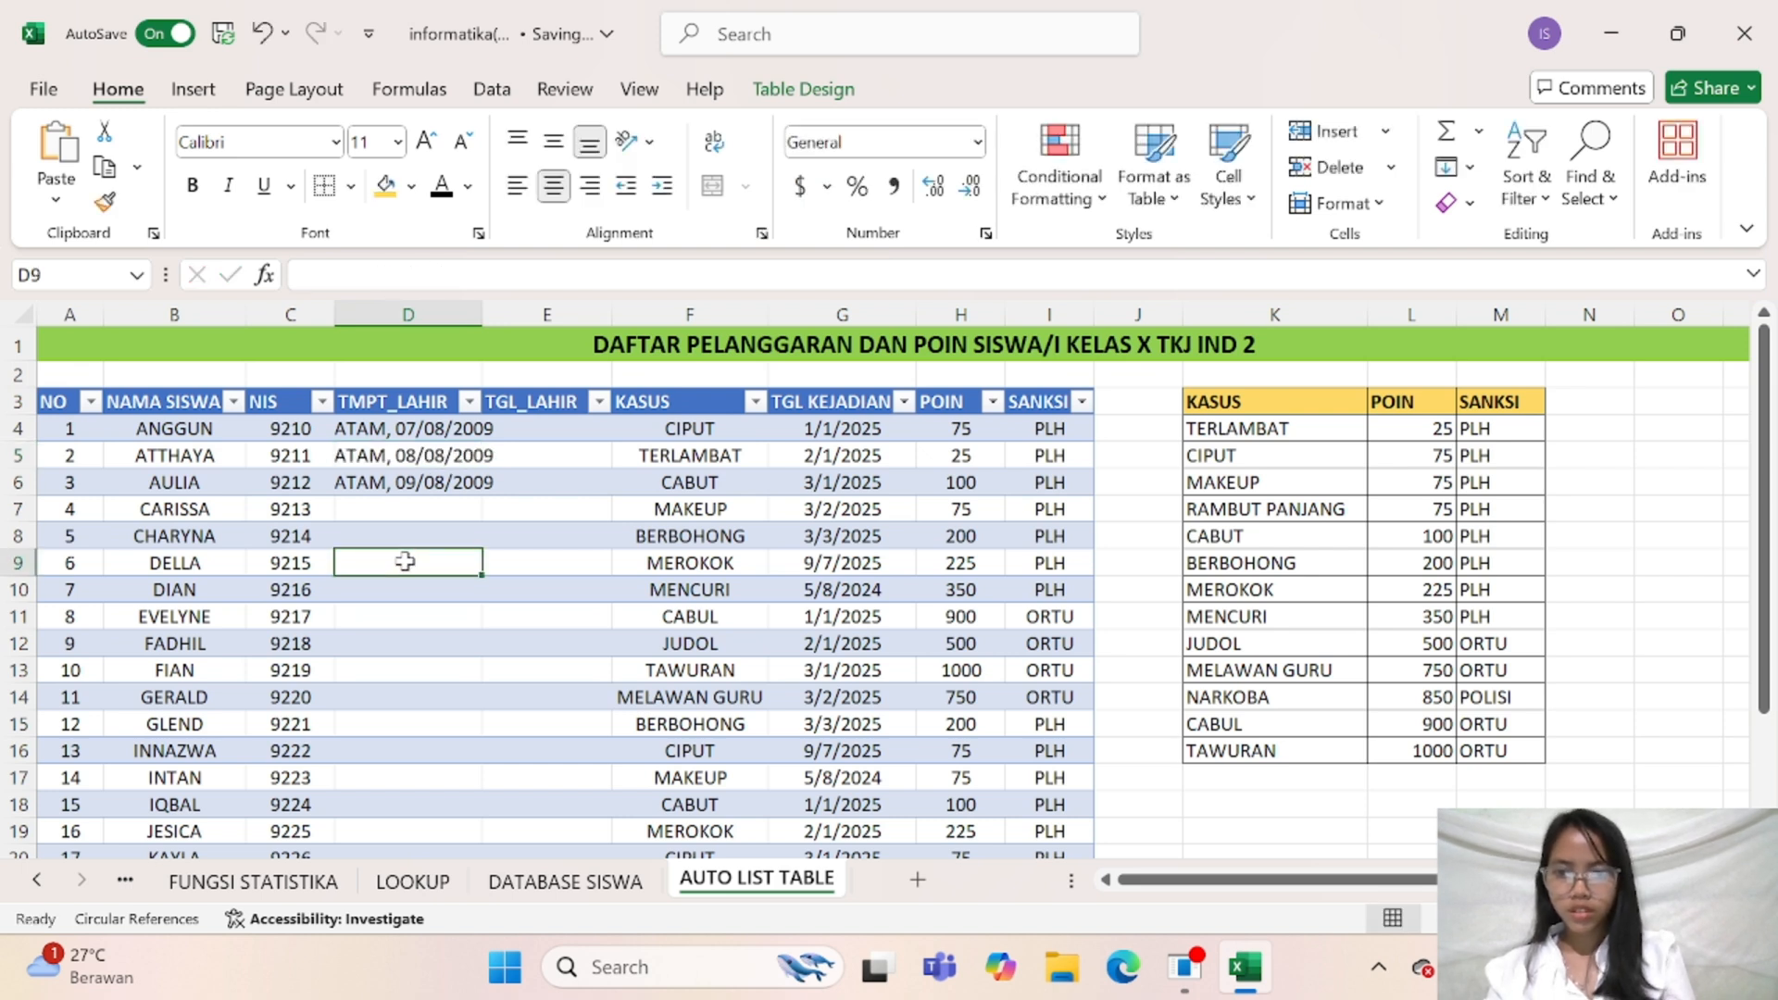
Fill the D4:D6 birthplace and date series down to the last student in row 23 and widen column D slightly
{"action": "left_click", "coordinate": [437, 434]}
{"action": "left_click_drag", "start_coordinate": [437, 434], "coordinate": [484, 759]}
{"action": "left_click", "coordinate": [491, 491]}
{"action": "scroll", "coordinate": [484, 370], "scroll_direction": "up", "scroll_amount": 3}
{"action": "key", "text": "Right"}
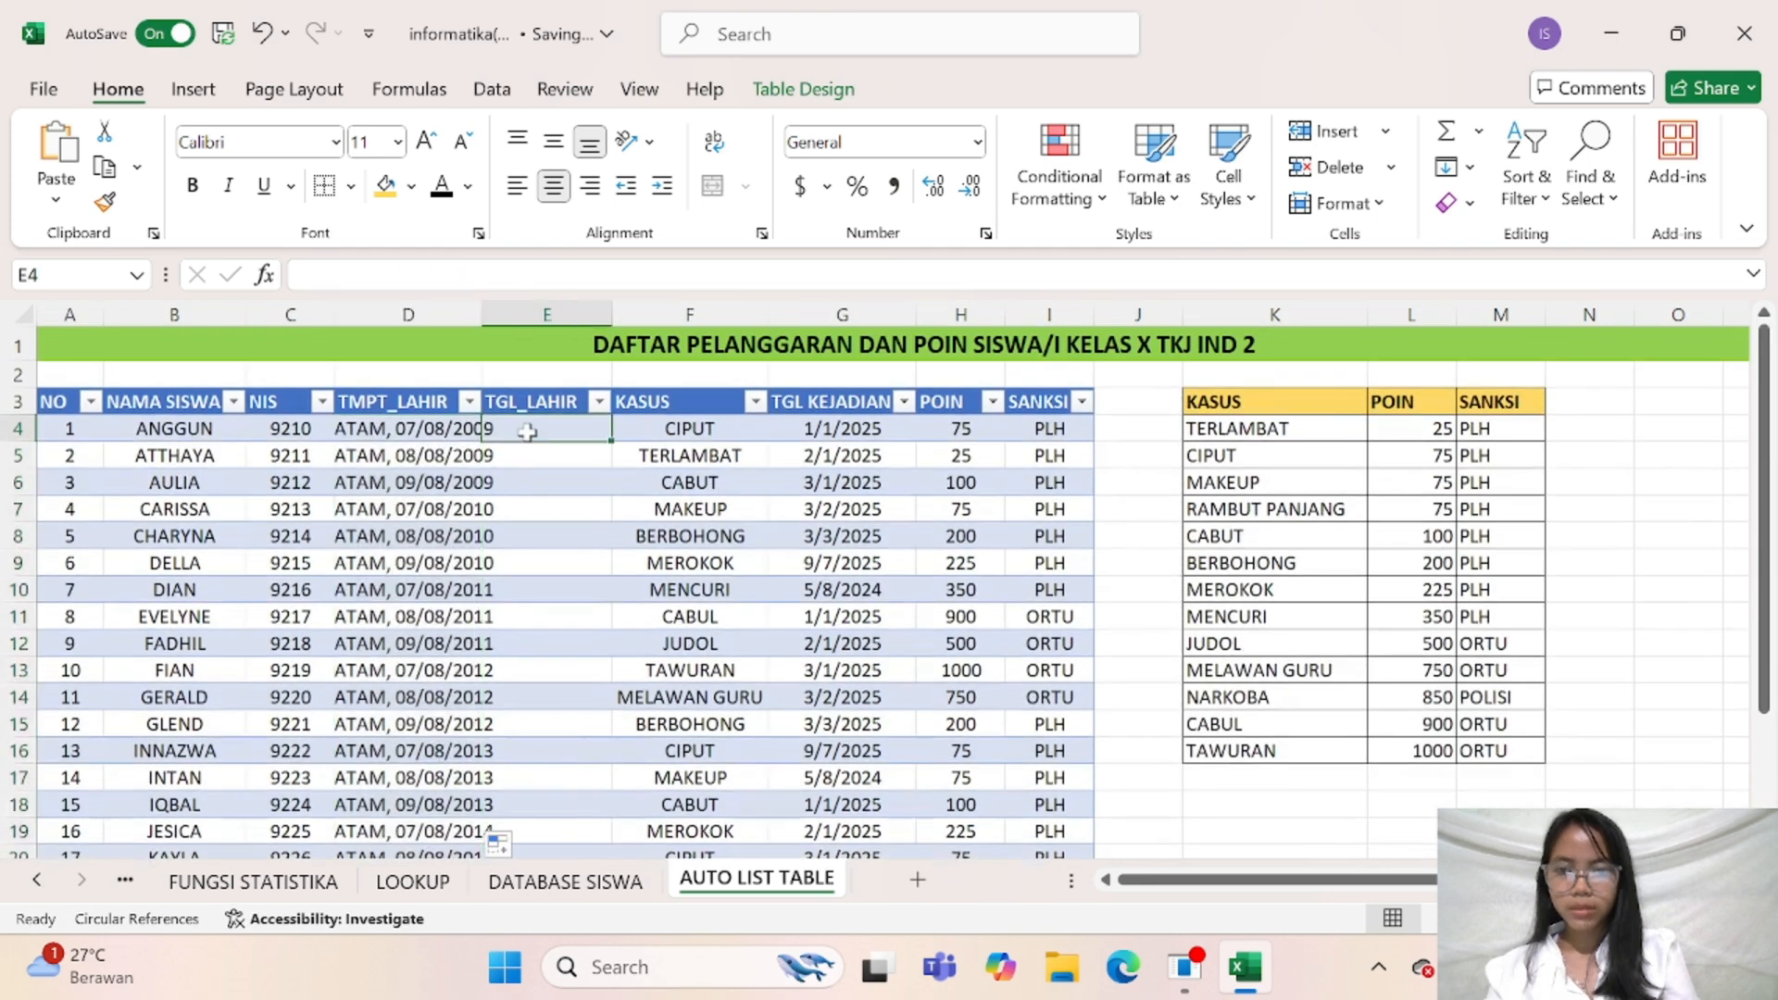
{"action": "left_click_drag", "start_coordinate": [482, 316], "coordinate": [495, 318]}
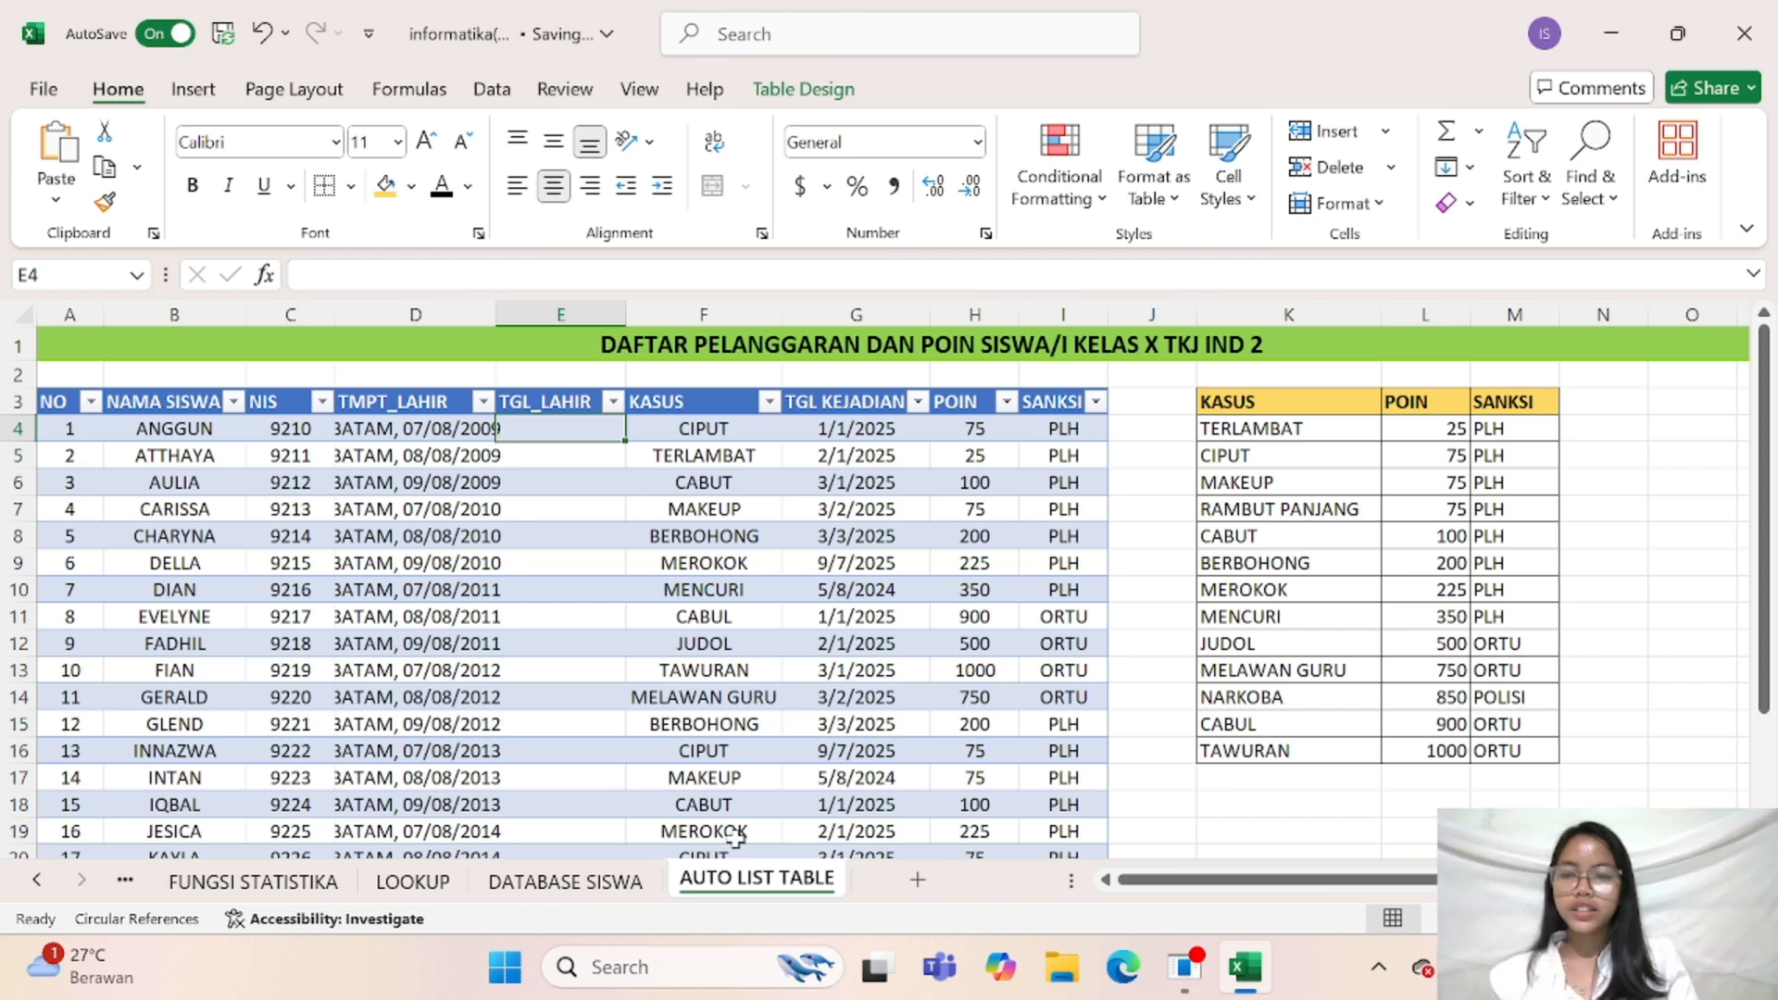
{"action": "left_click", "coordinate": [414, 429]}
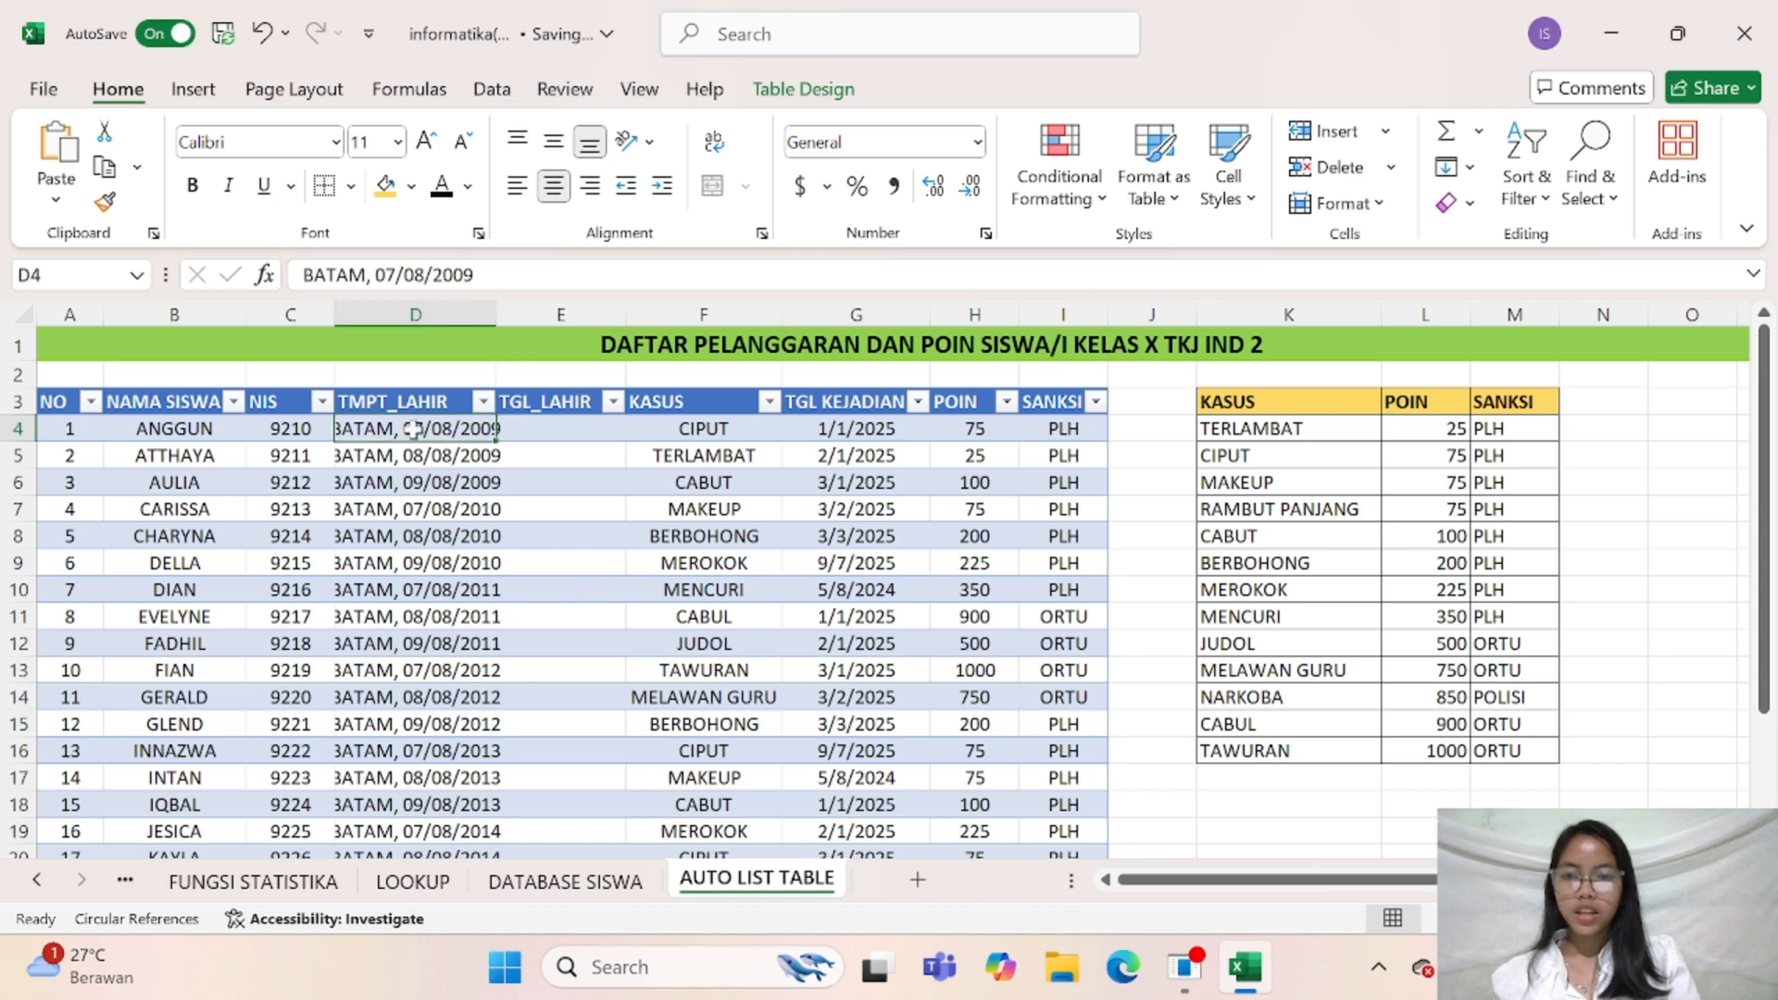
{"action": "left_click", "coordinate": [533, 434]}
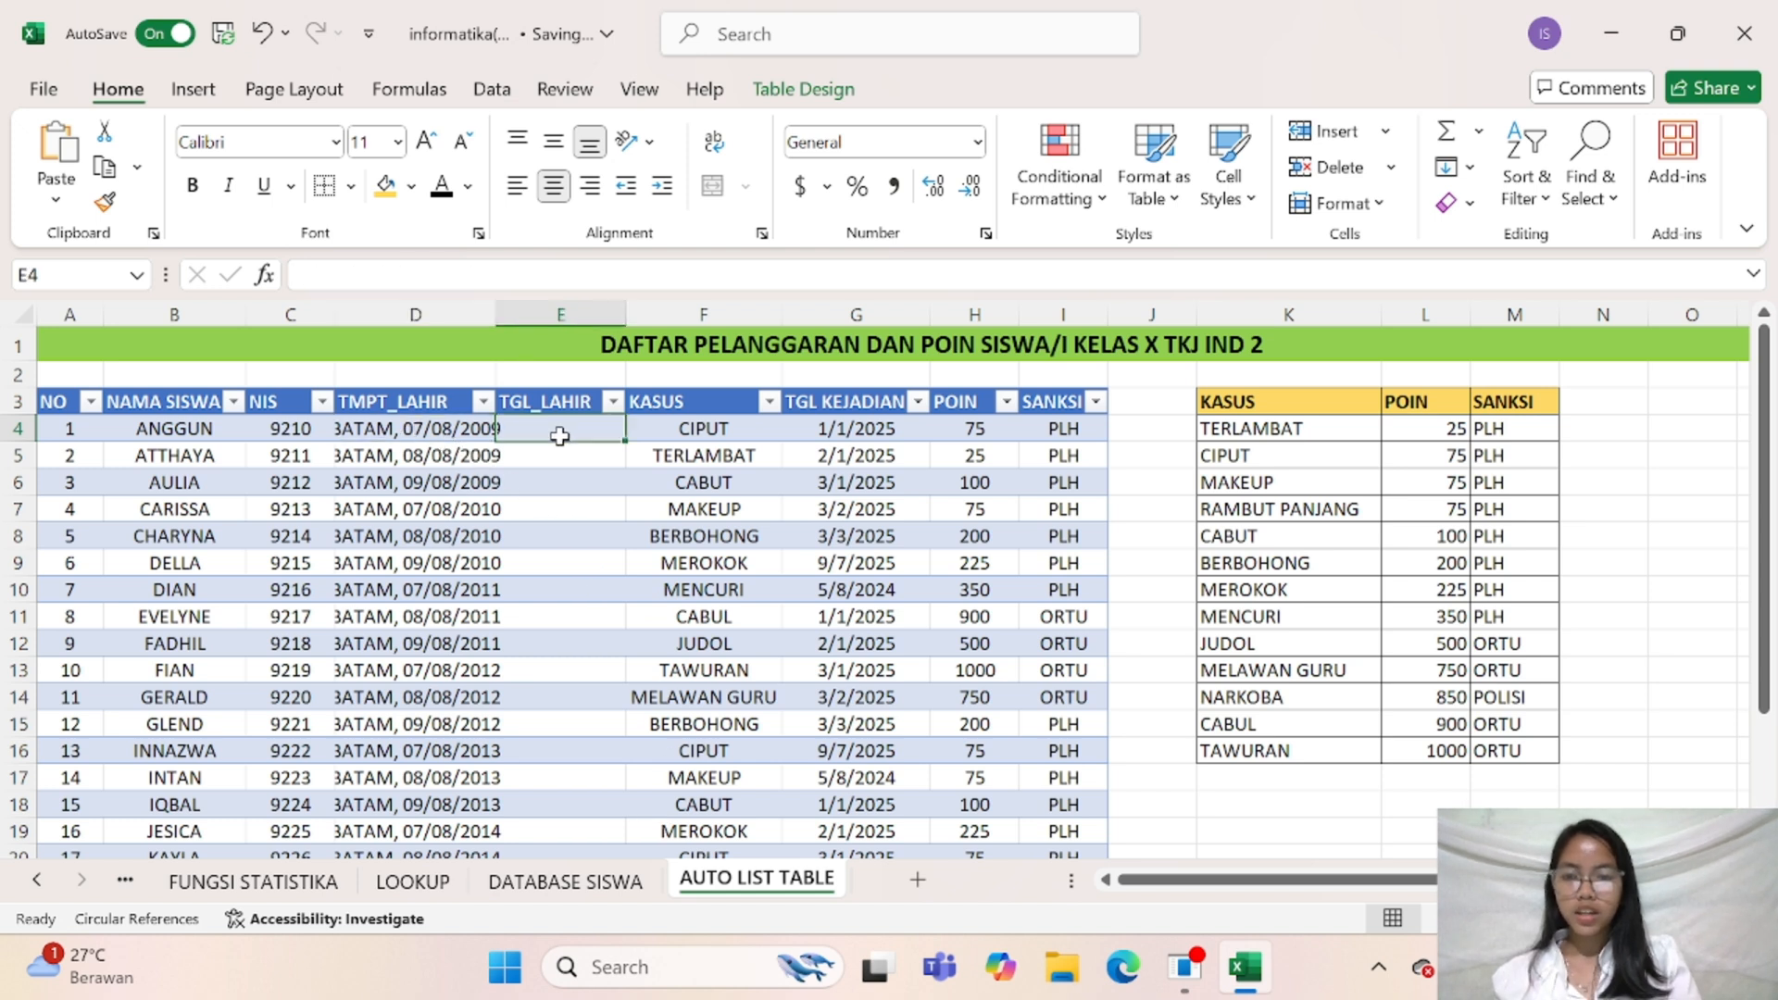
{"action": "left_click", "coordinate": [408, 435]}
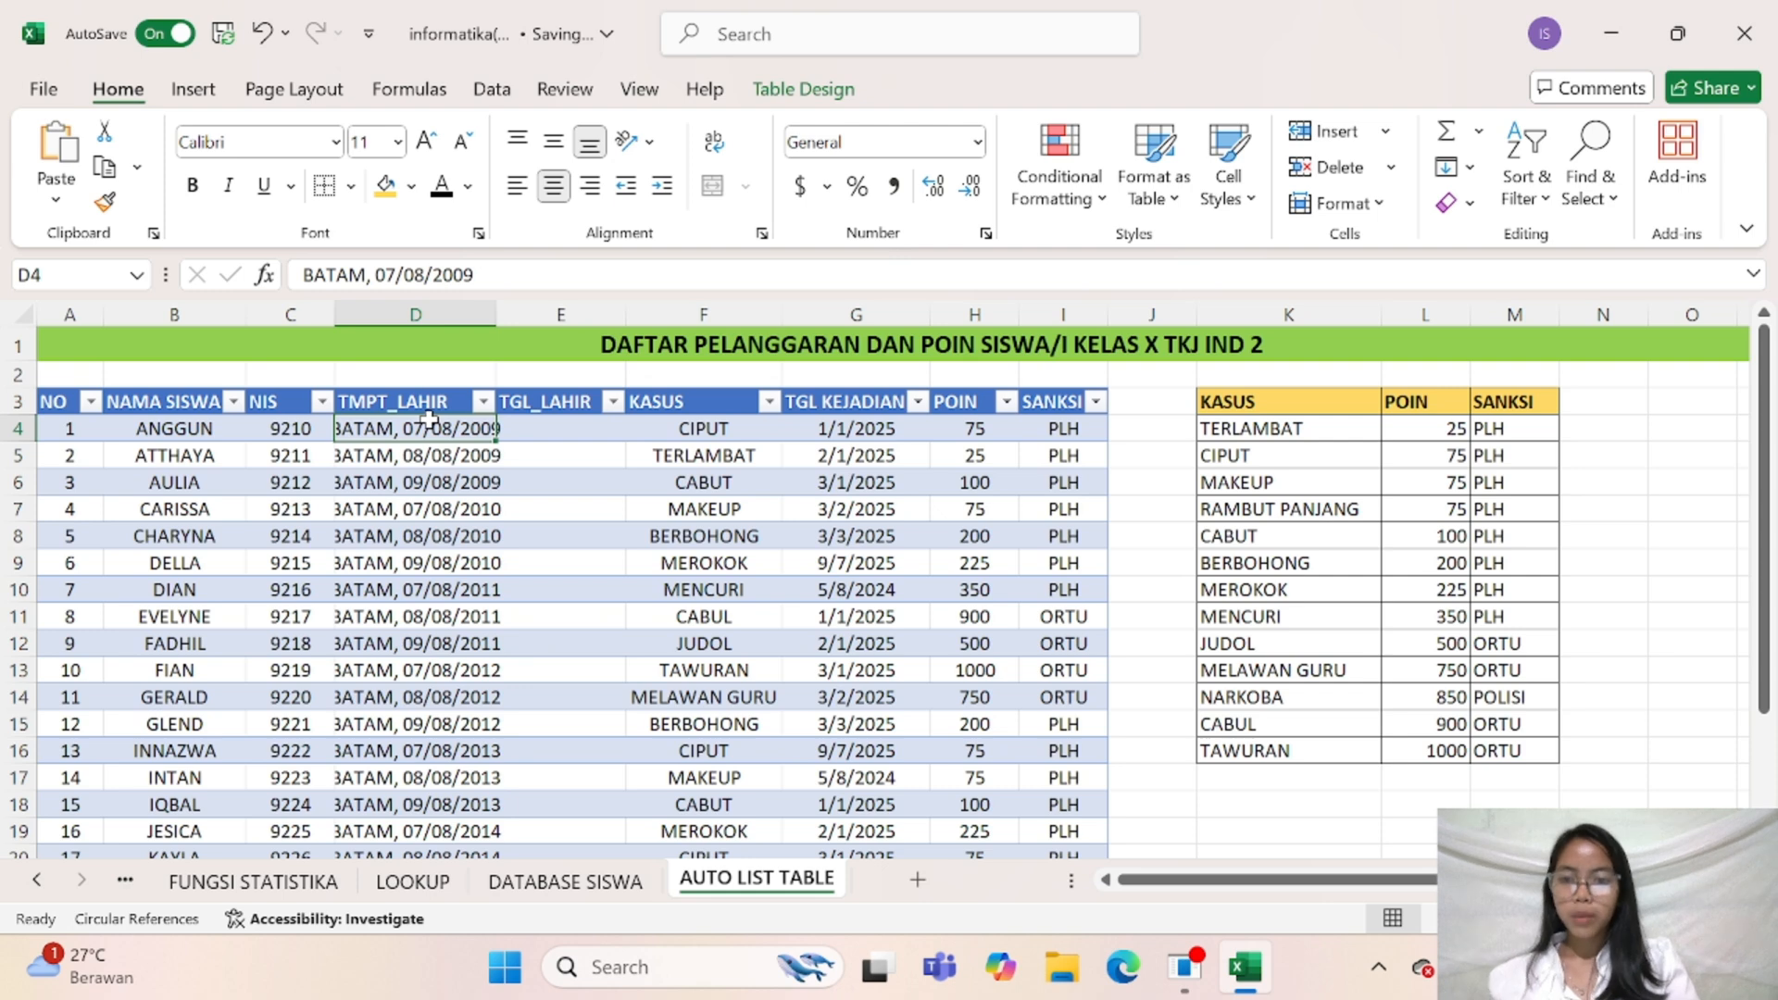
{"action": "left_click_drag", "start_coordinate": [429, 428], "coordinate": [417, 778]}
{"action": "left_click", "coordinate": [511, 700]}
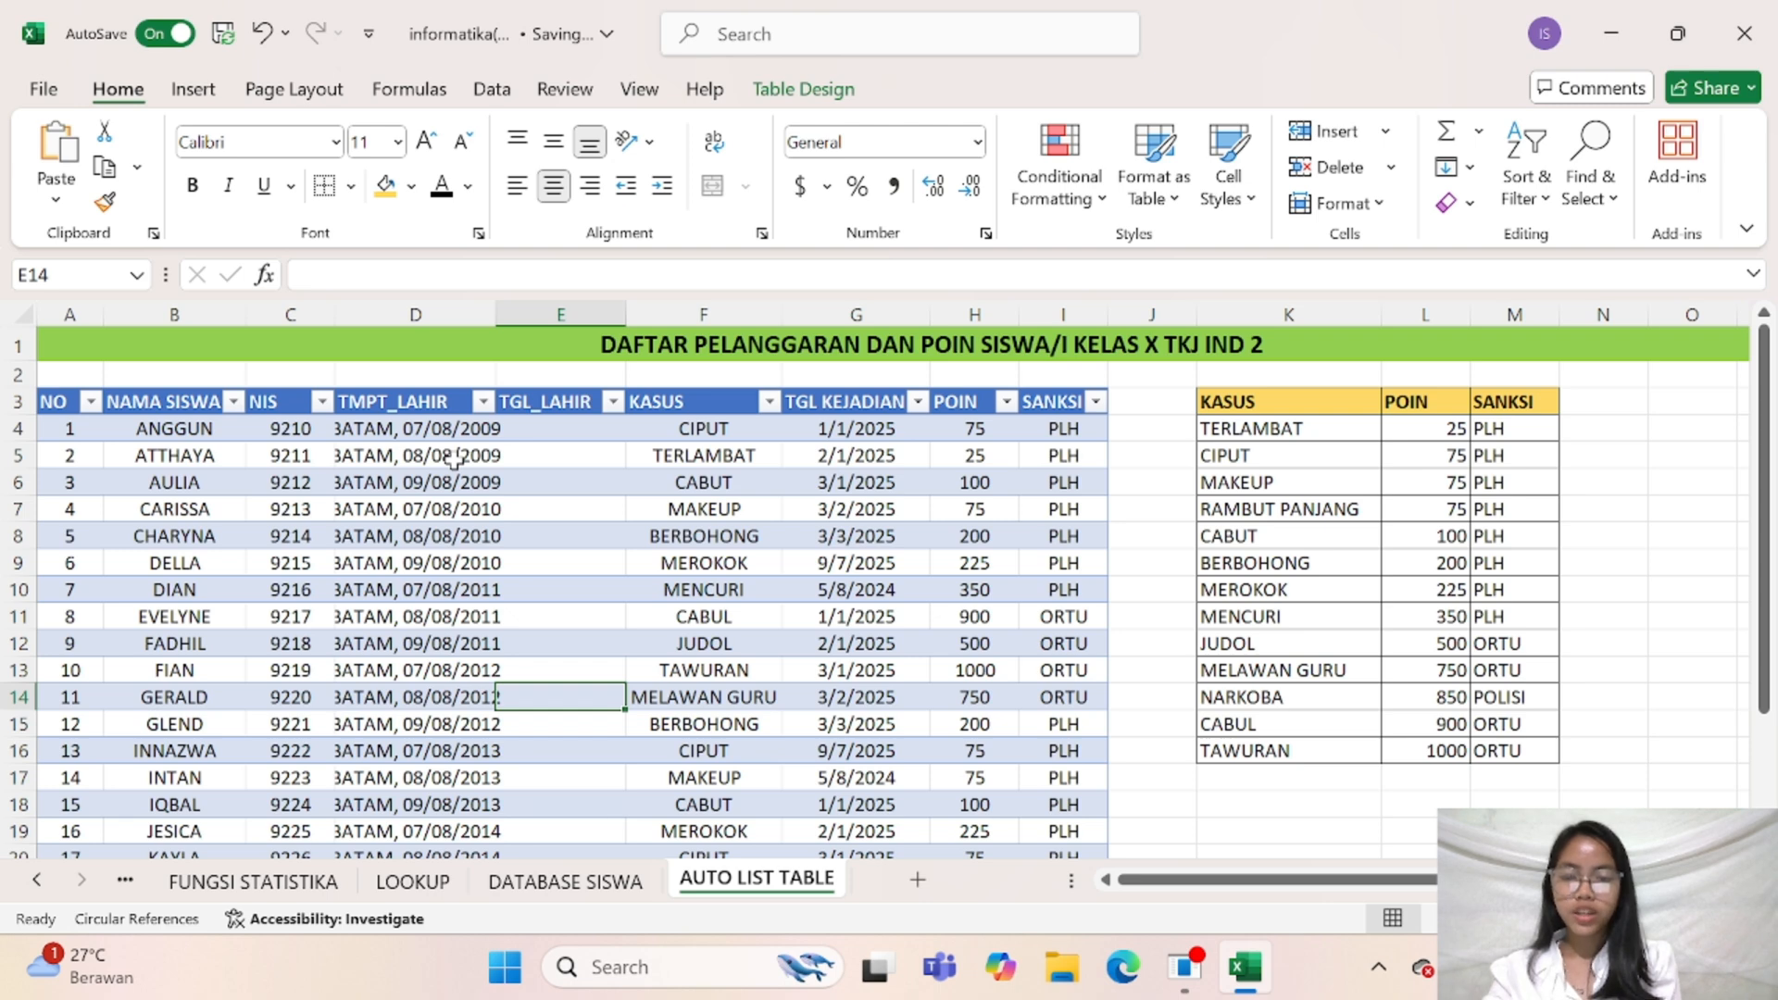
Split TMPT_LAHIR cells D4:D23 with Text to Columns as delimited data, adding Comma as a delimiter and keeping General format and destination $D$4
{"action": "left_click_drag", "start_coordinate": [412, 429], "coordinate": [405, 808]}
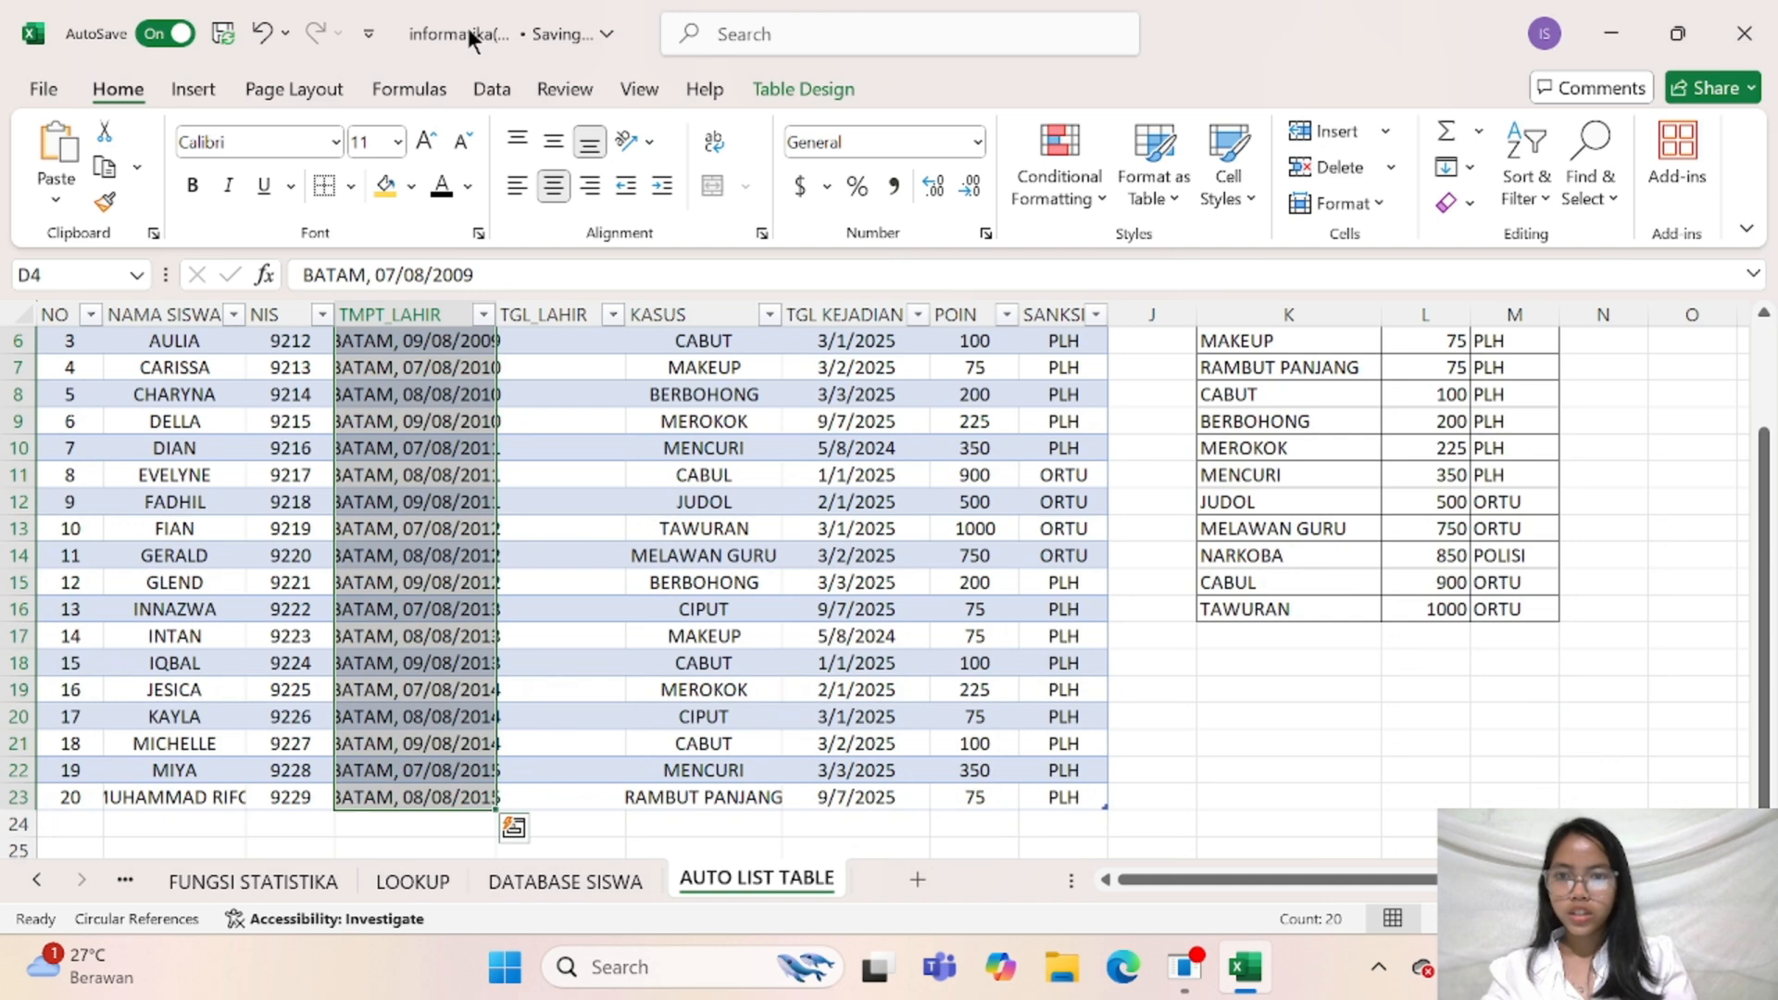
{"action": "left_click", "coordinate": [492, 90]}
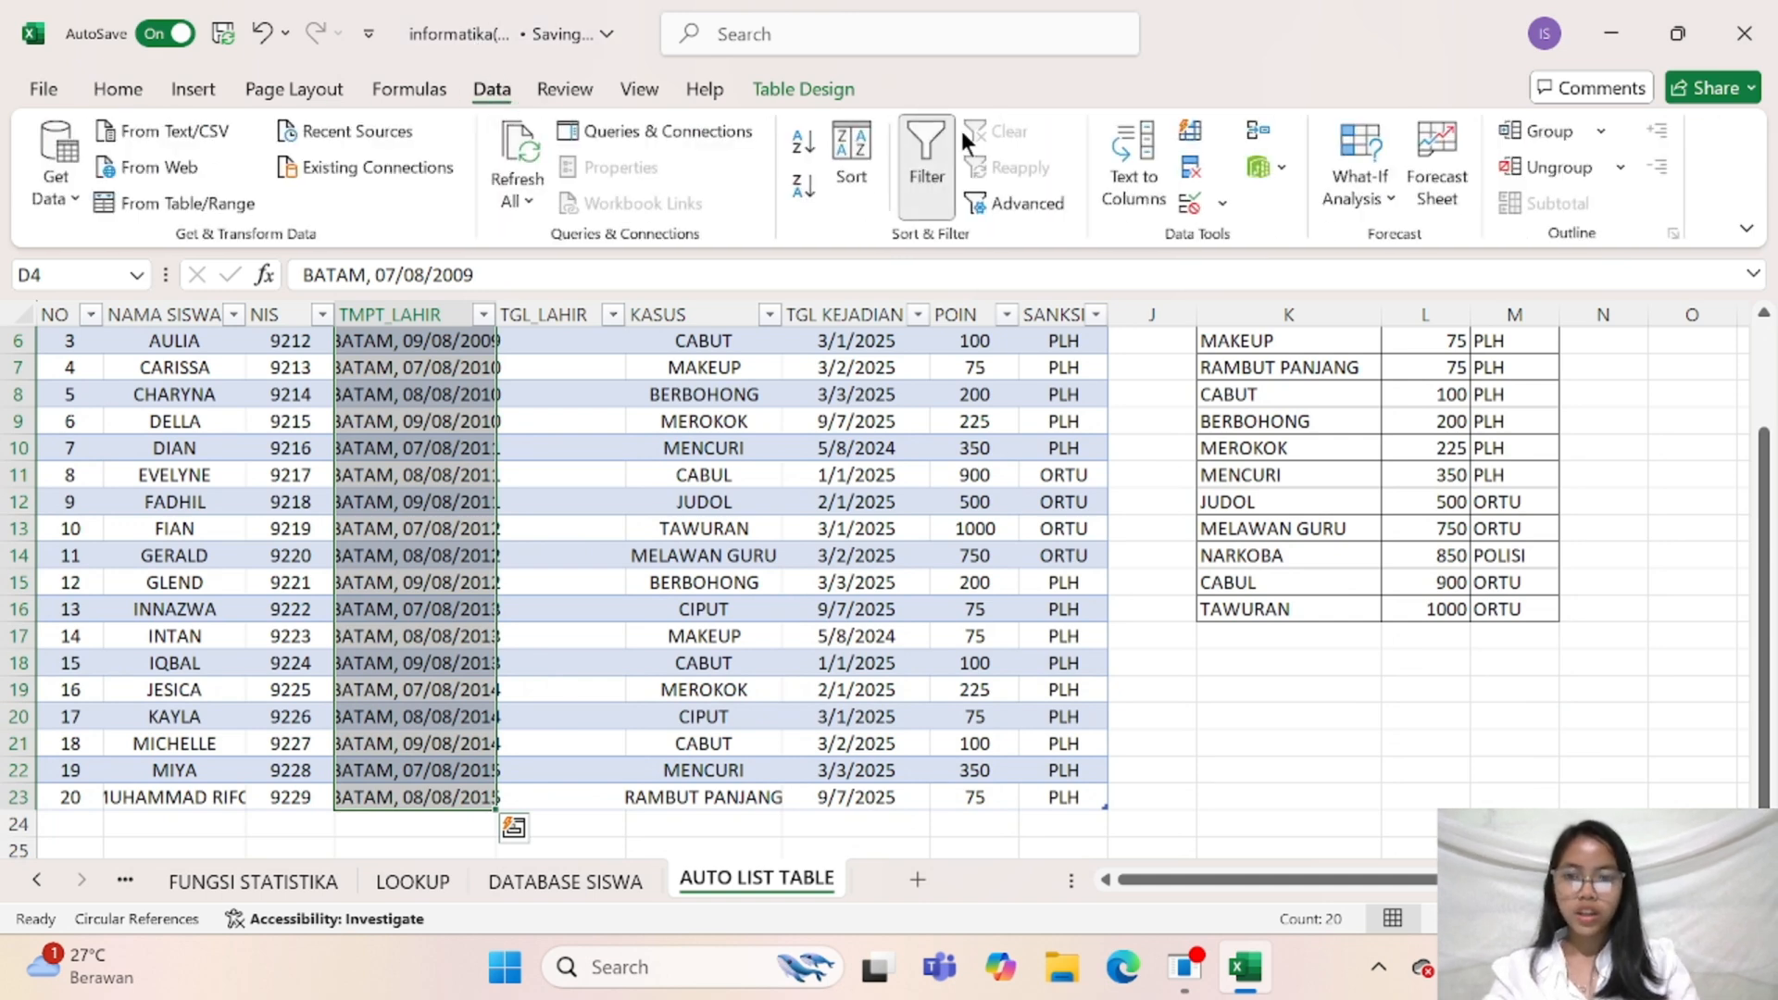
{"action": "left_click", "coordinate": [1126, 148]}
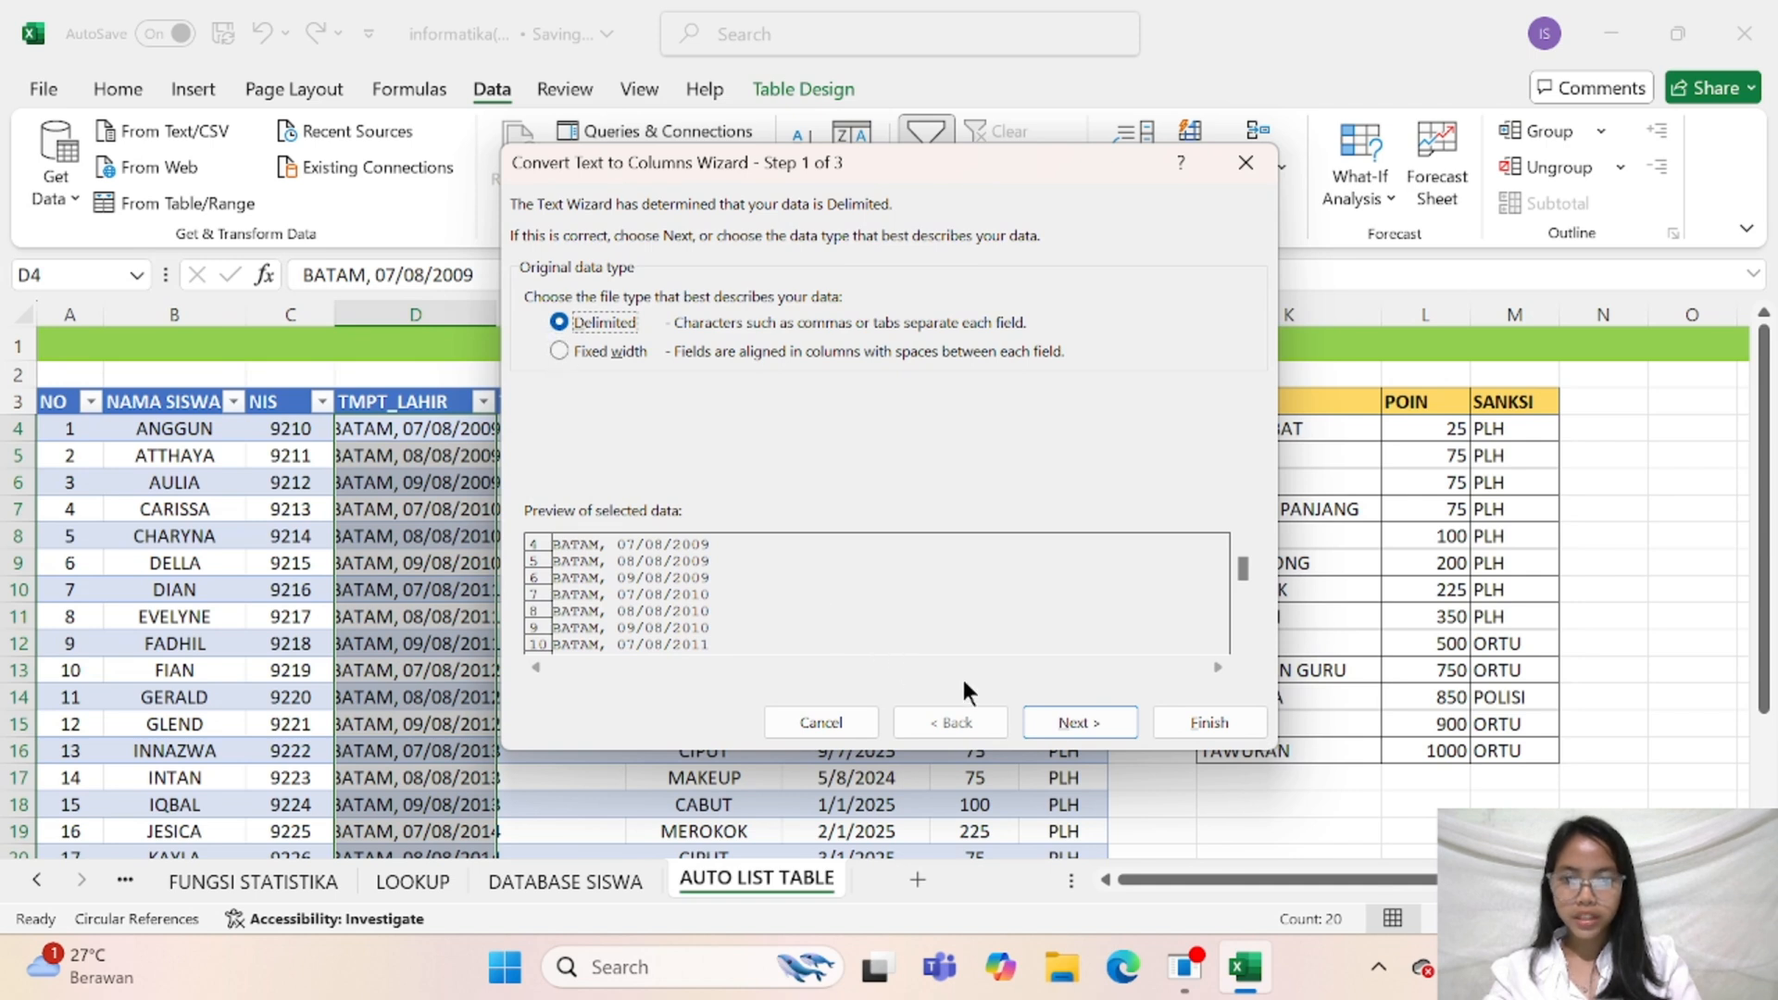
{"action": "left_click", "coordinate": [1047, 718]}
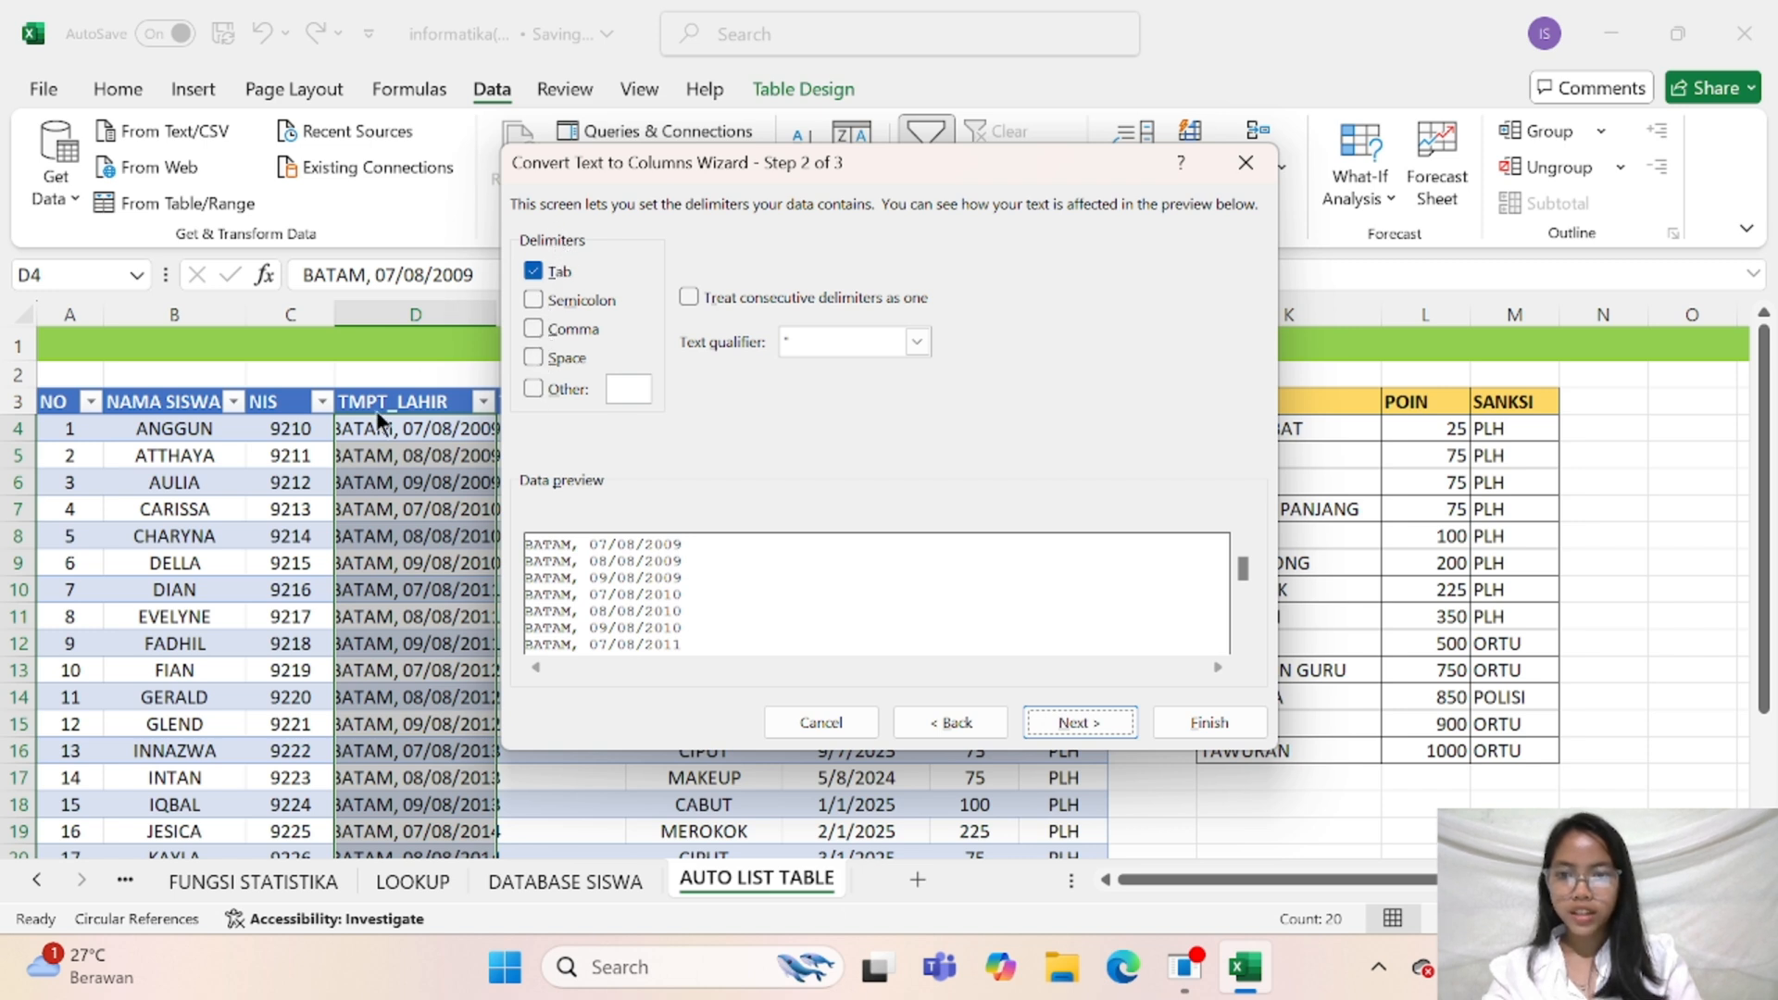
{"action": "left_click", "coordinate": [535, 330]}
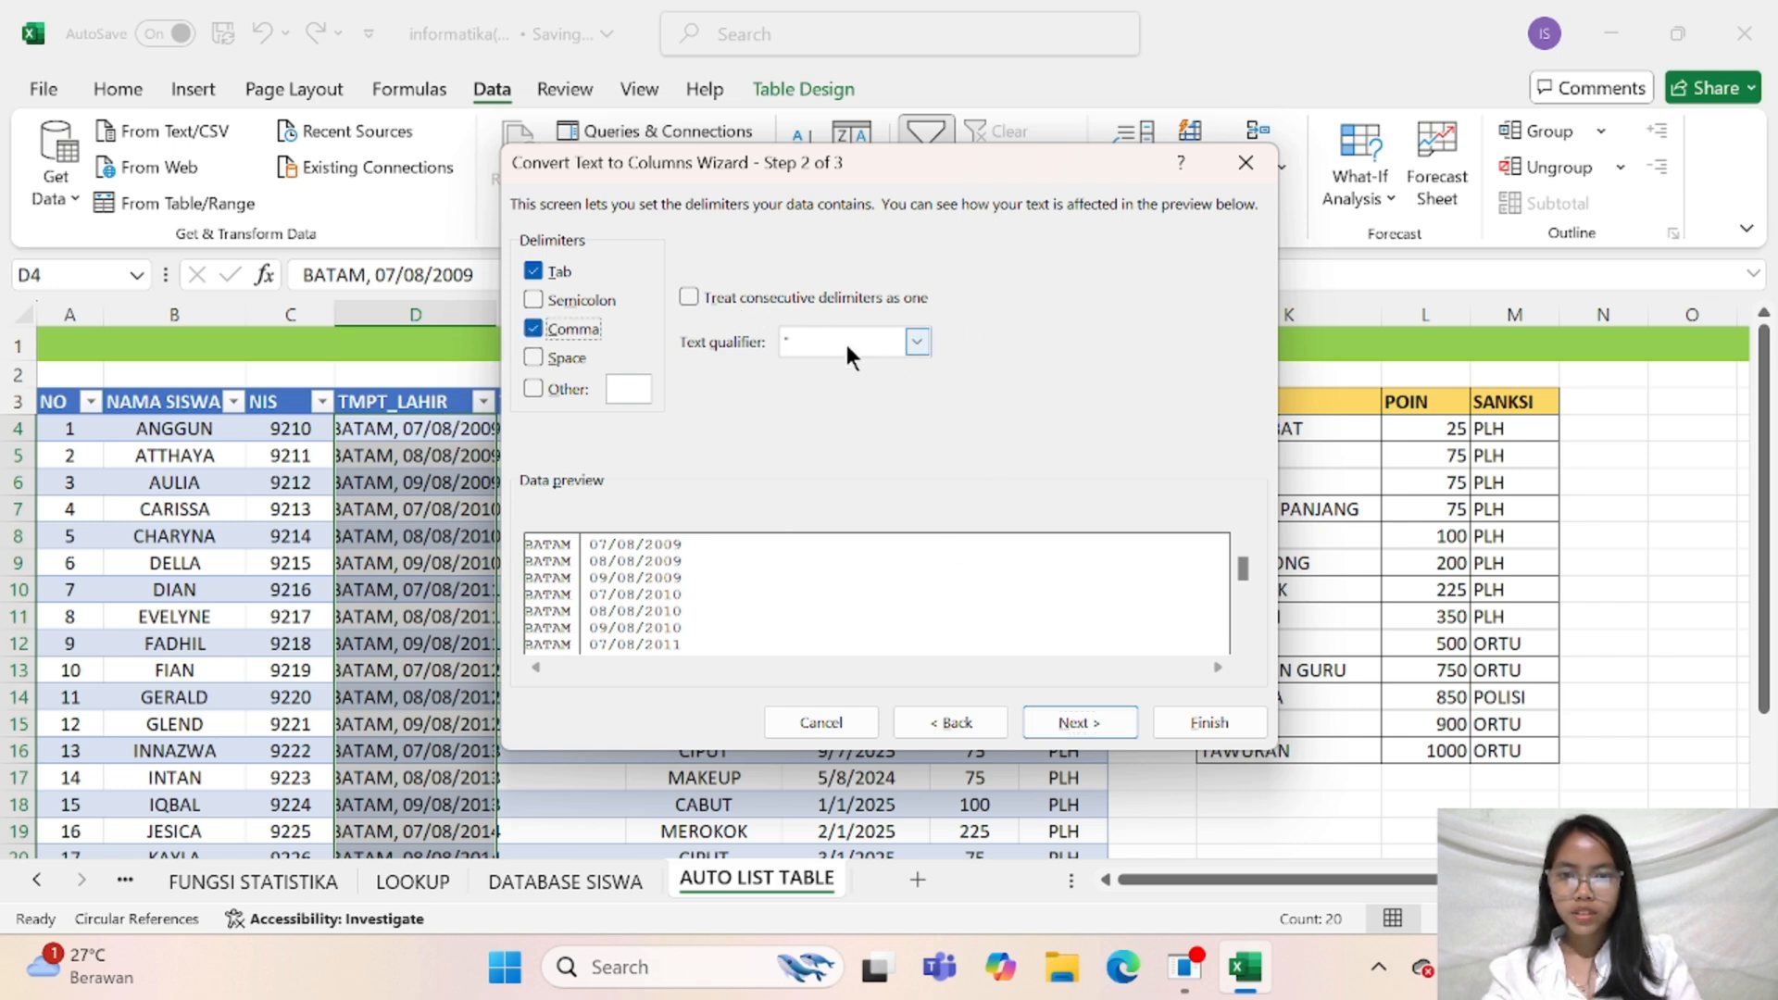
{"action": "left_click", "coordinate": [1061, 722]}
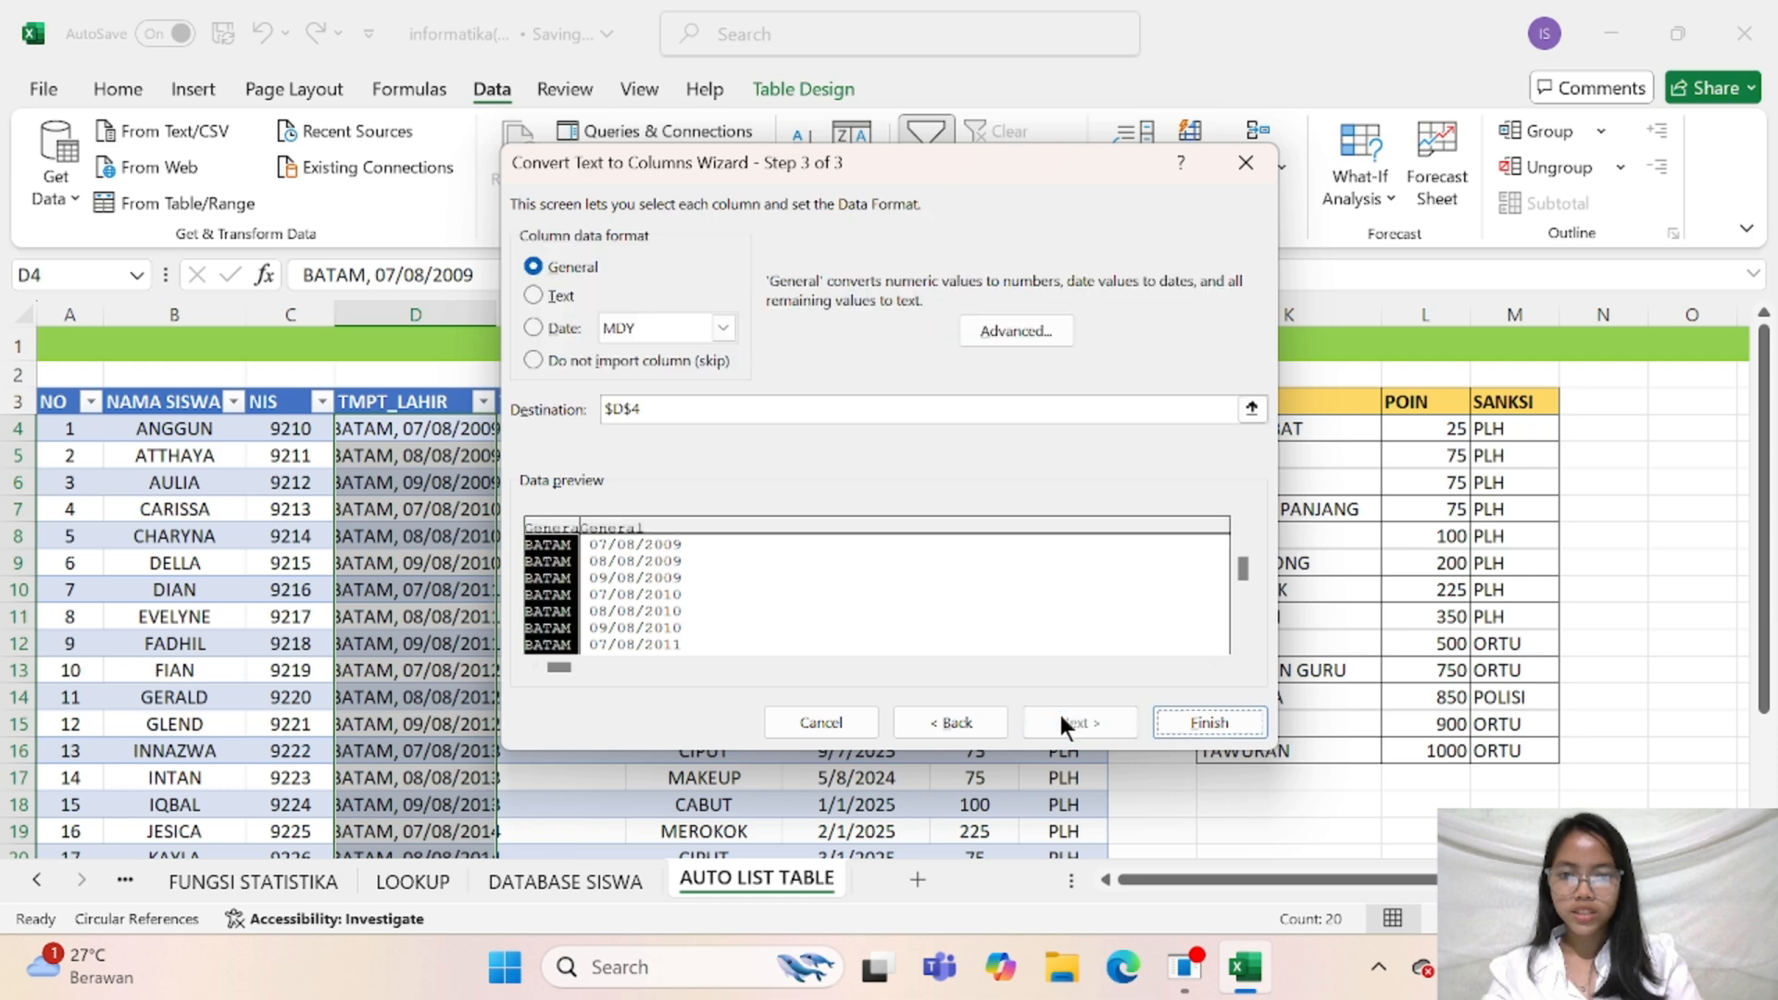
{"action": "left_click", "coordinate": [1200, 723]}
{"action": "left_click", "coordinate": [436, 563]}
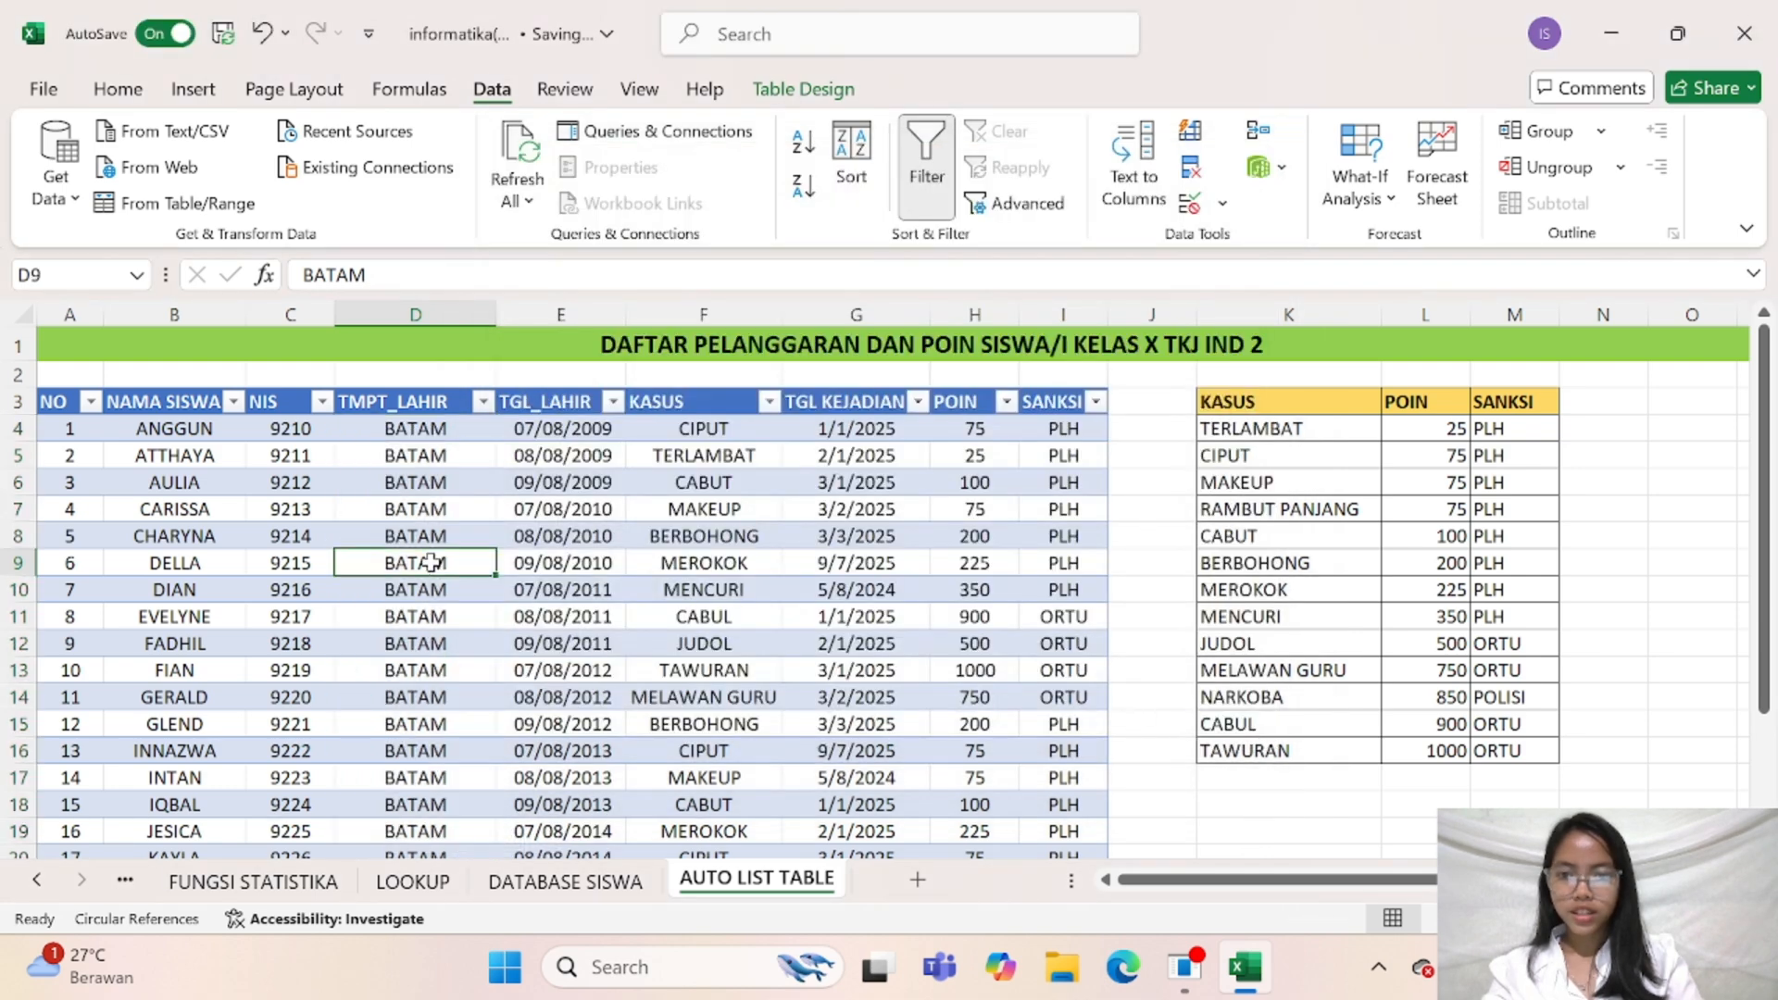
{"action": "left_click", "coordinate": [483, 401]}
{"action": "left_click", "coordinate": [651, 454]}
Widen the NAMA SISWA column so the longest student name fits, and check the table down to its last row
{"action": "scroll", "coordinate": [631, 599], "scroll_direction": "down", "scroll_amount": 6}
{"action": "scroll", "coordinate": [631, 599], "scroll_direction": "up", "scroll_amount": 6}
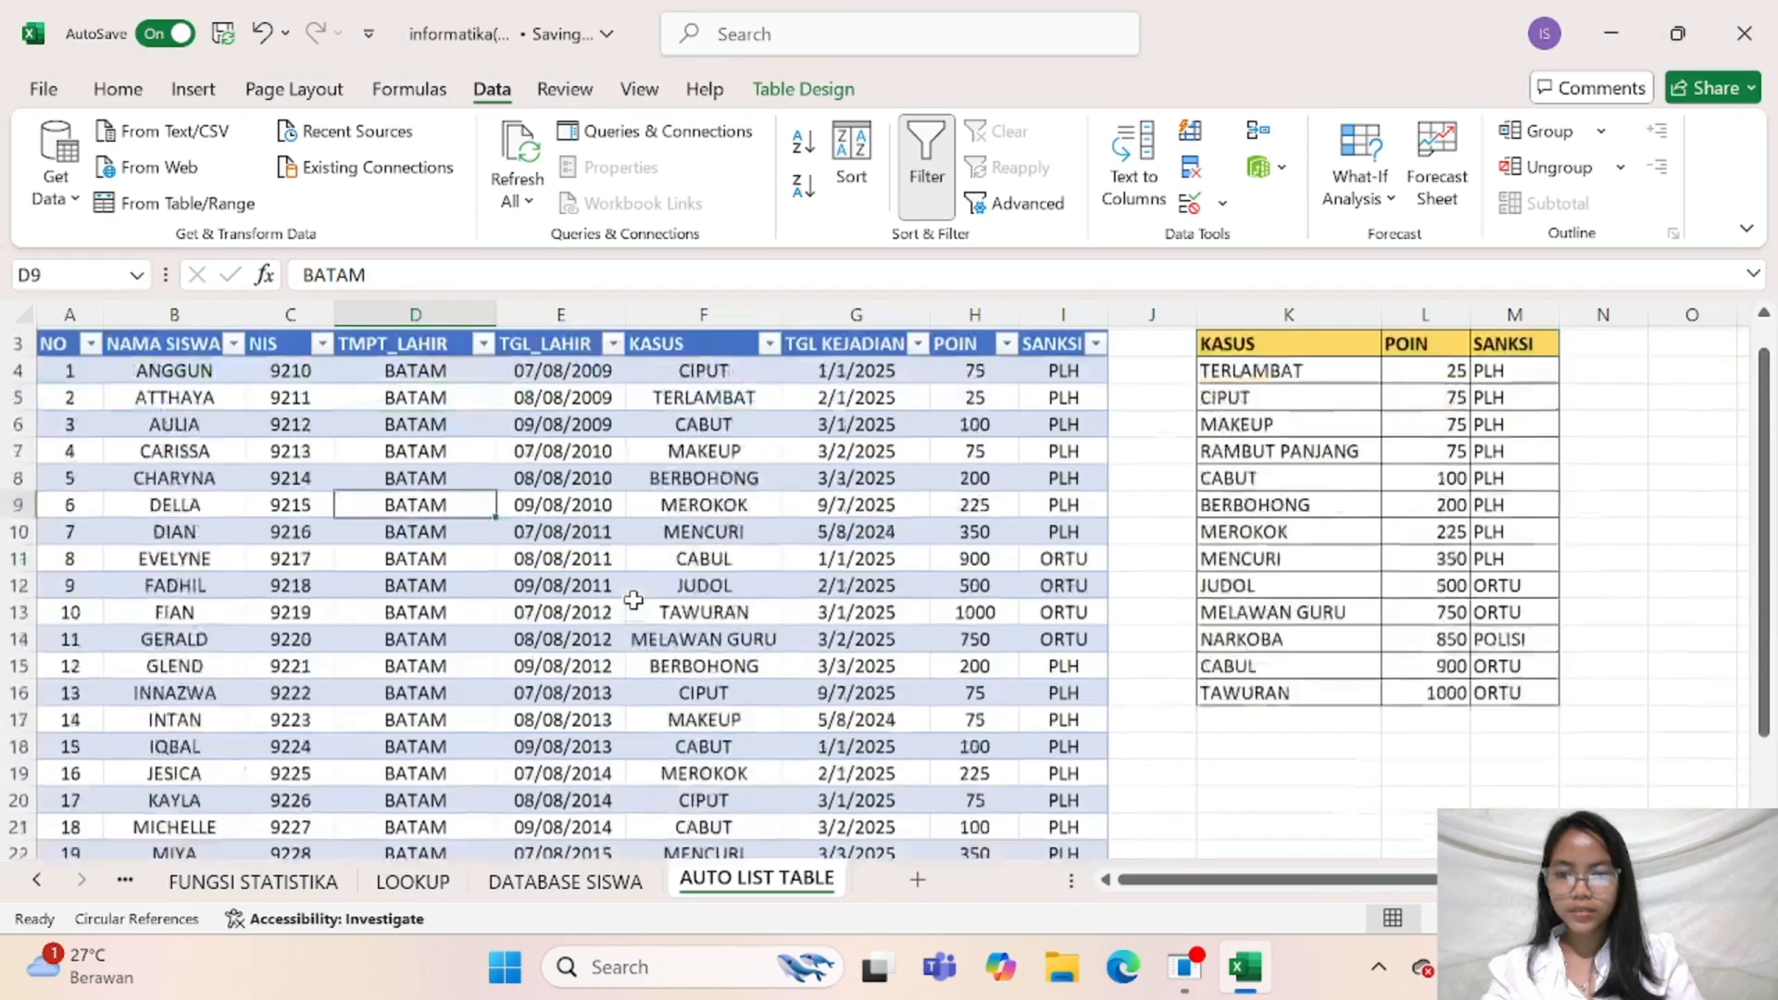
{"action": "scroll", "coordinate": [635, 562], "scroll_direction": "down", "scroll_amount": 3}
{"action": "scroll", "coordinate": [636, 563], "scroll_direction": "down", "scroll_amount": 1}
{"action": "scroll", "coordinate": [635, 562], "scroll_direction": "up", "scroll_amount": 4}
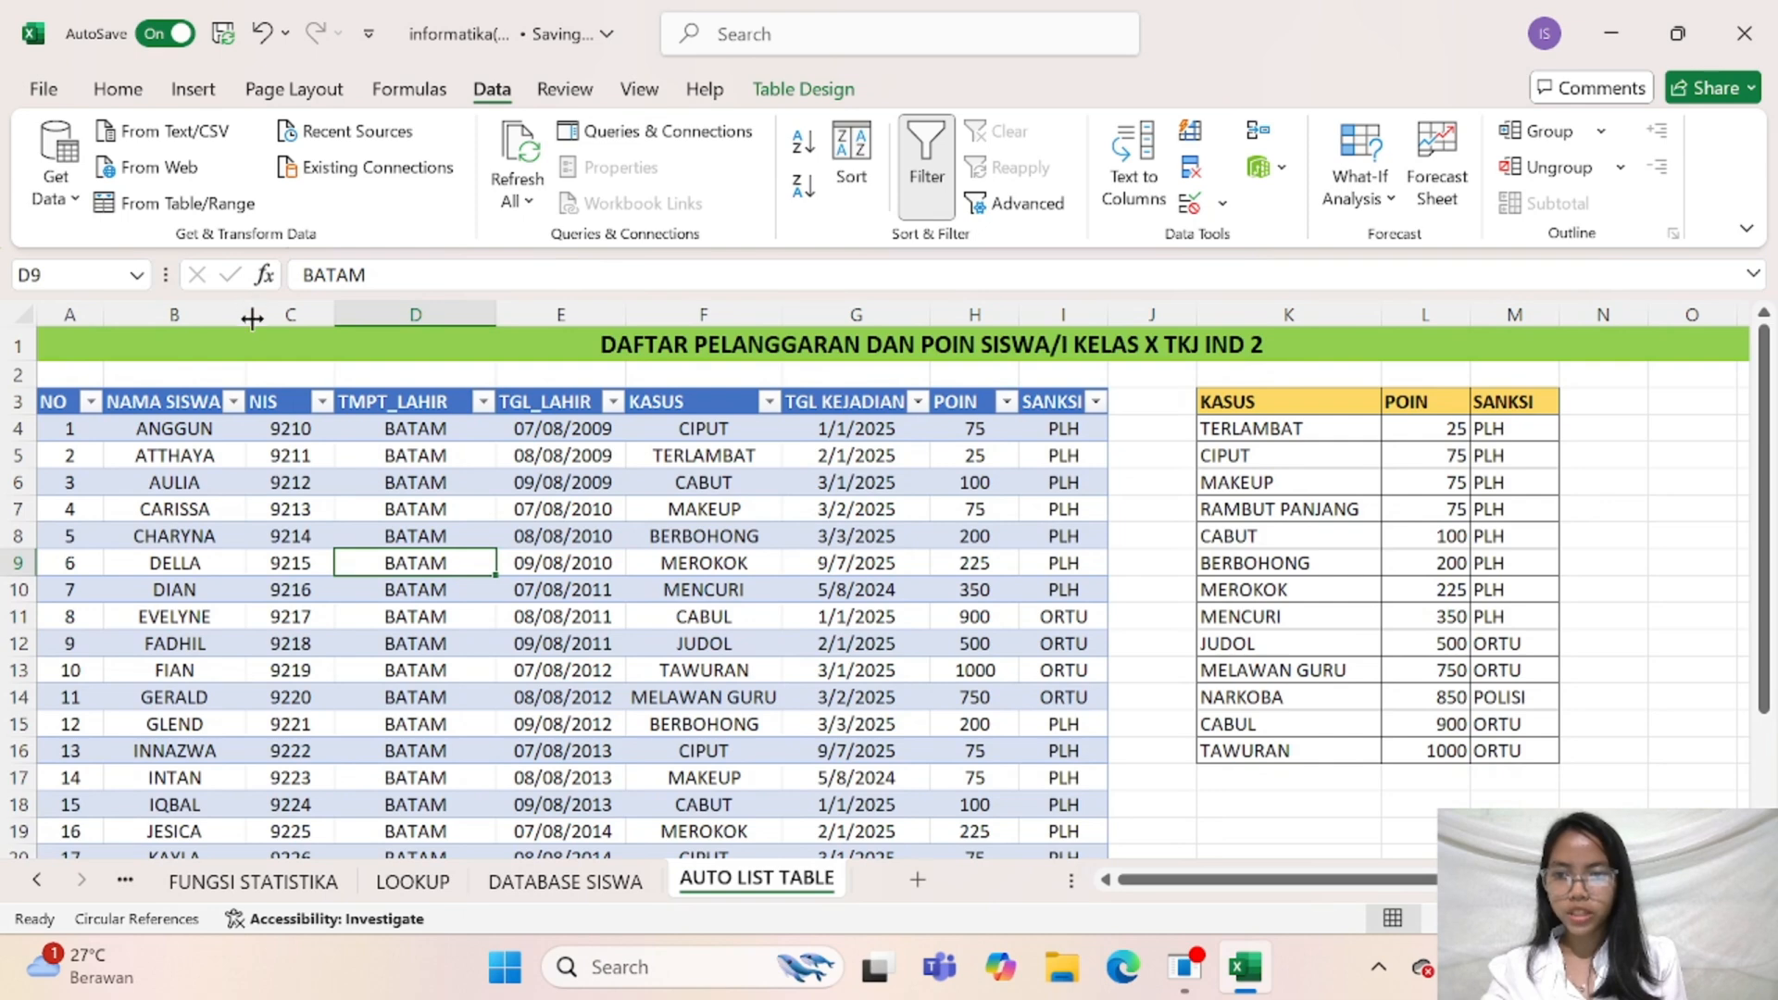
{"action": "left_click_drag", "start_coordinate": [245, 315], "coordinate": [288, 318]}
{"action": "scroll", "coordinate": [288, 318], "scroll_direction": "down", "scroll_amount": 20}
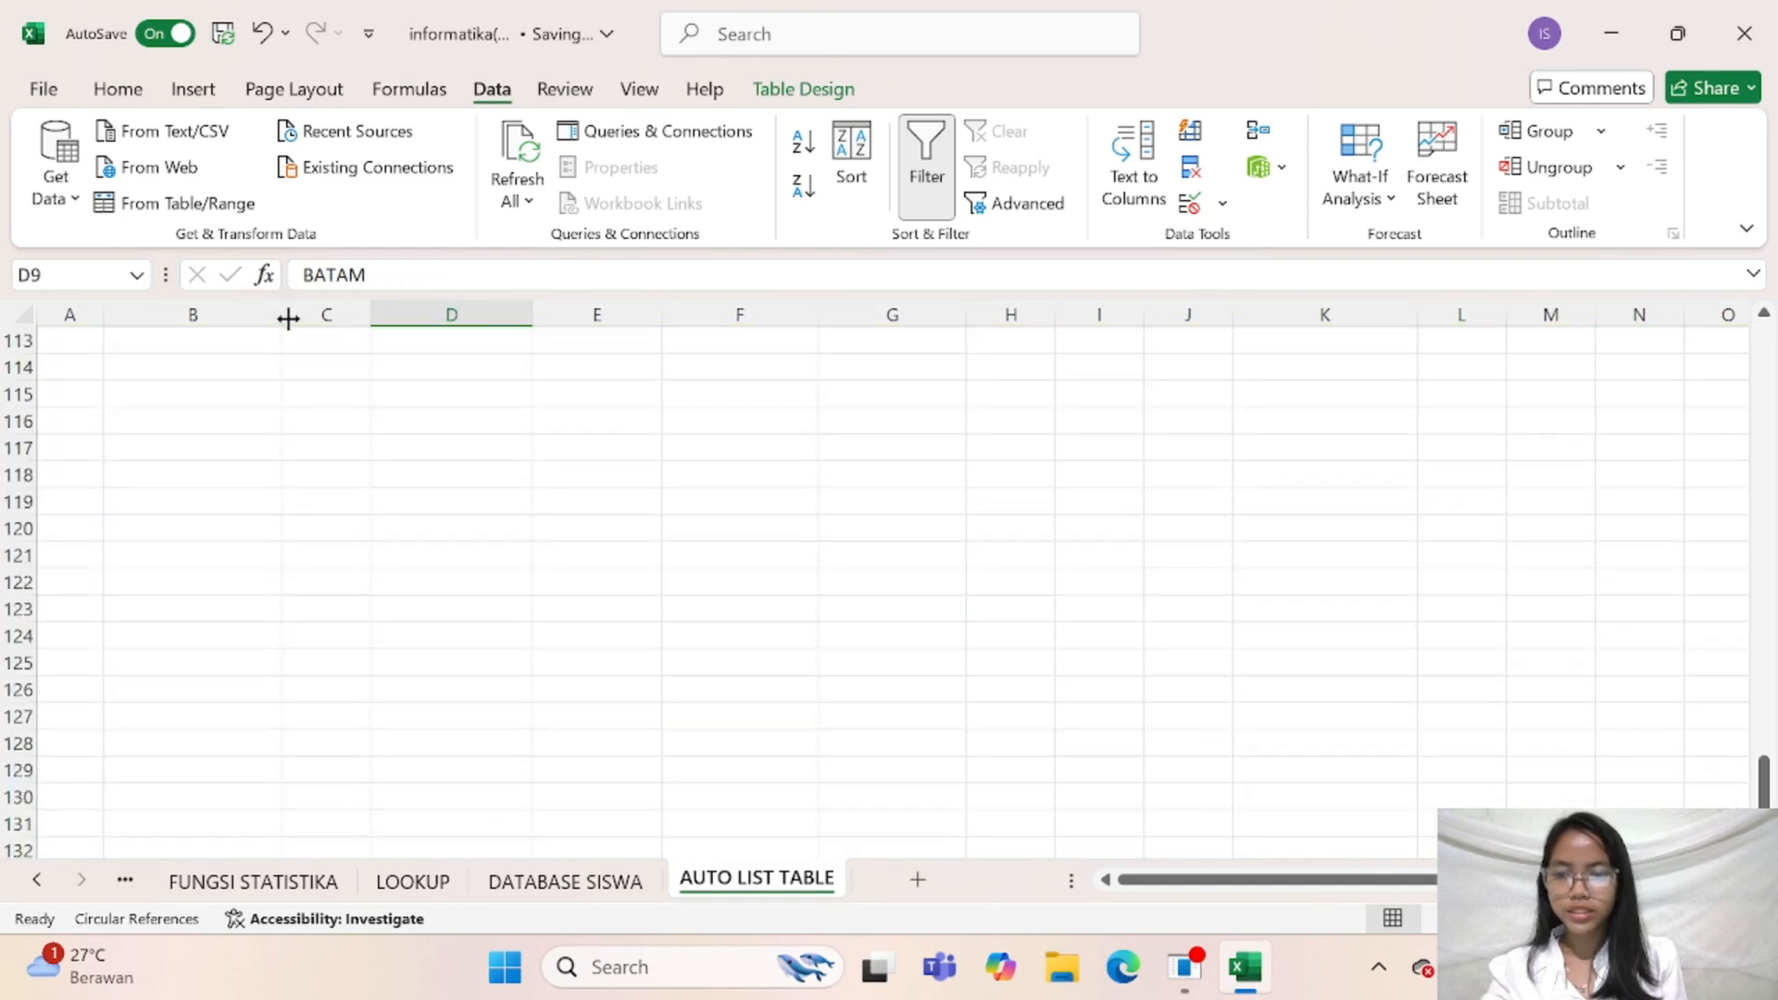
{"action": "scroll", "coordinate": [288, 317], "scroll_direction": "up", "scroll_amount": 20}
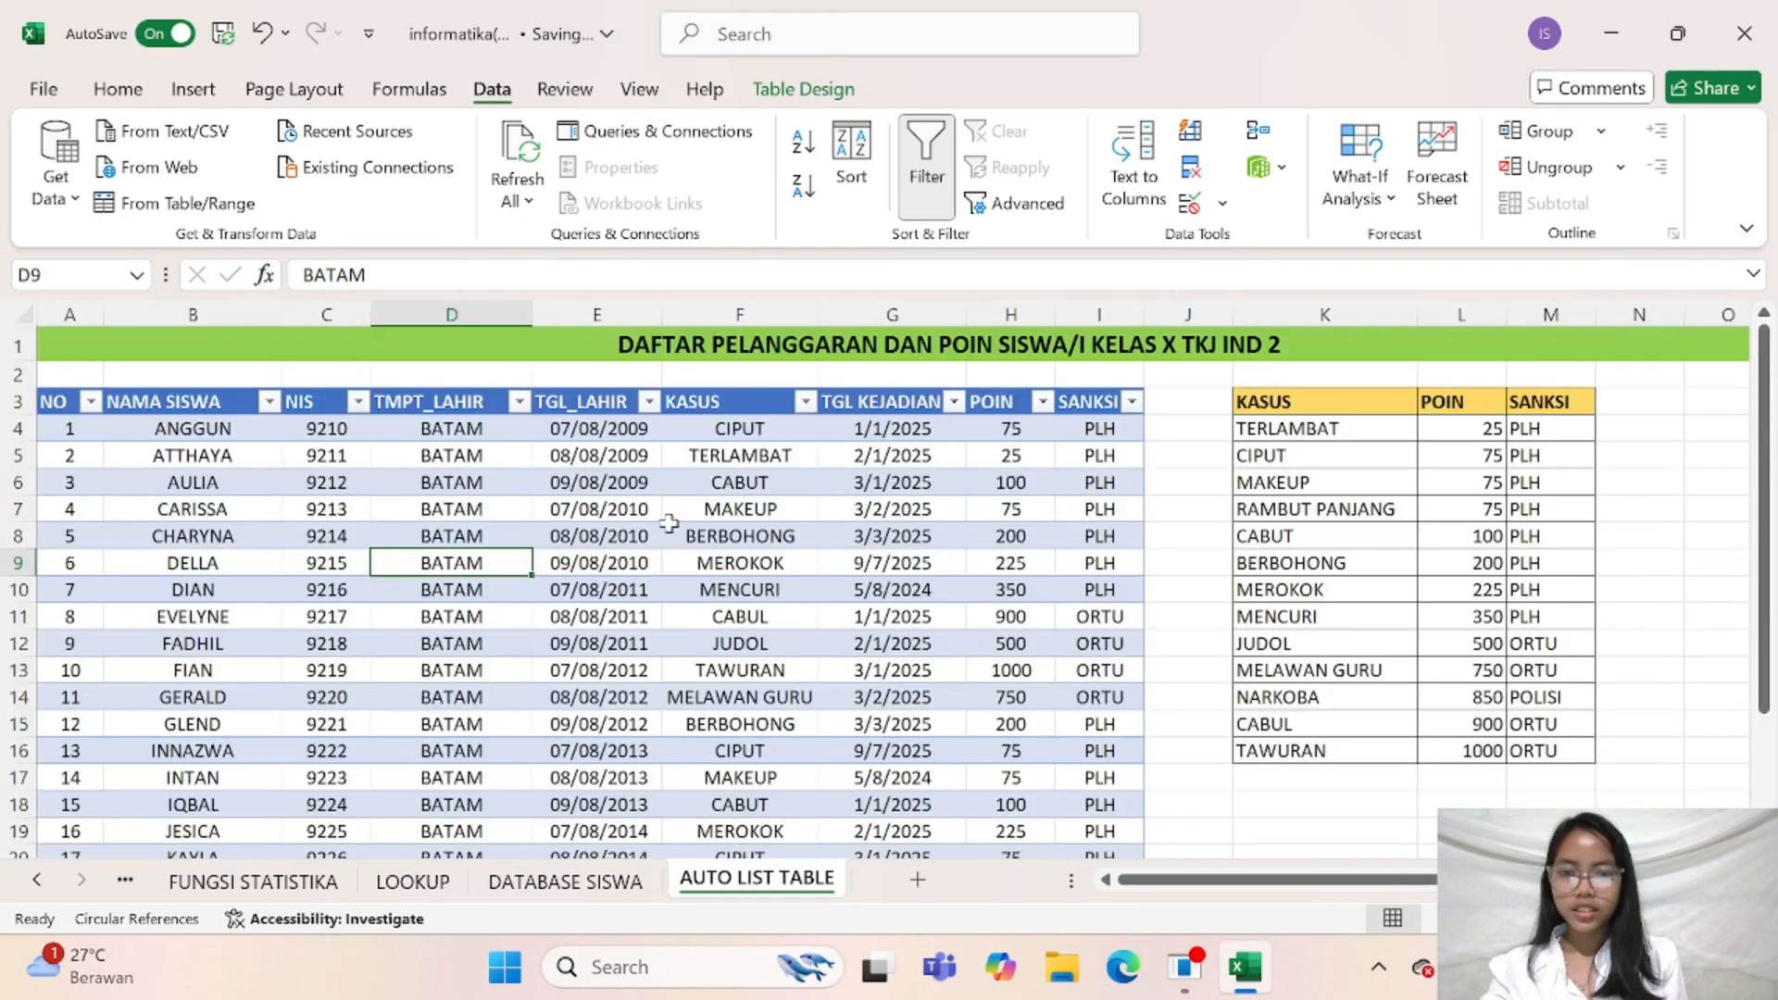
{"action": "scroll", "coordinate": [668, 524], "scroll_direction": "down", "scroll_amount": 3}
{"action": "scroll", "coordinate": [668, 524], "scroll_direction": "up", "scroll_amount": 3}
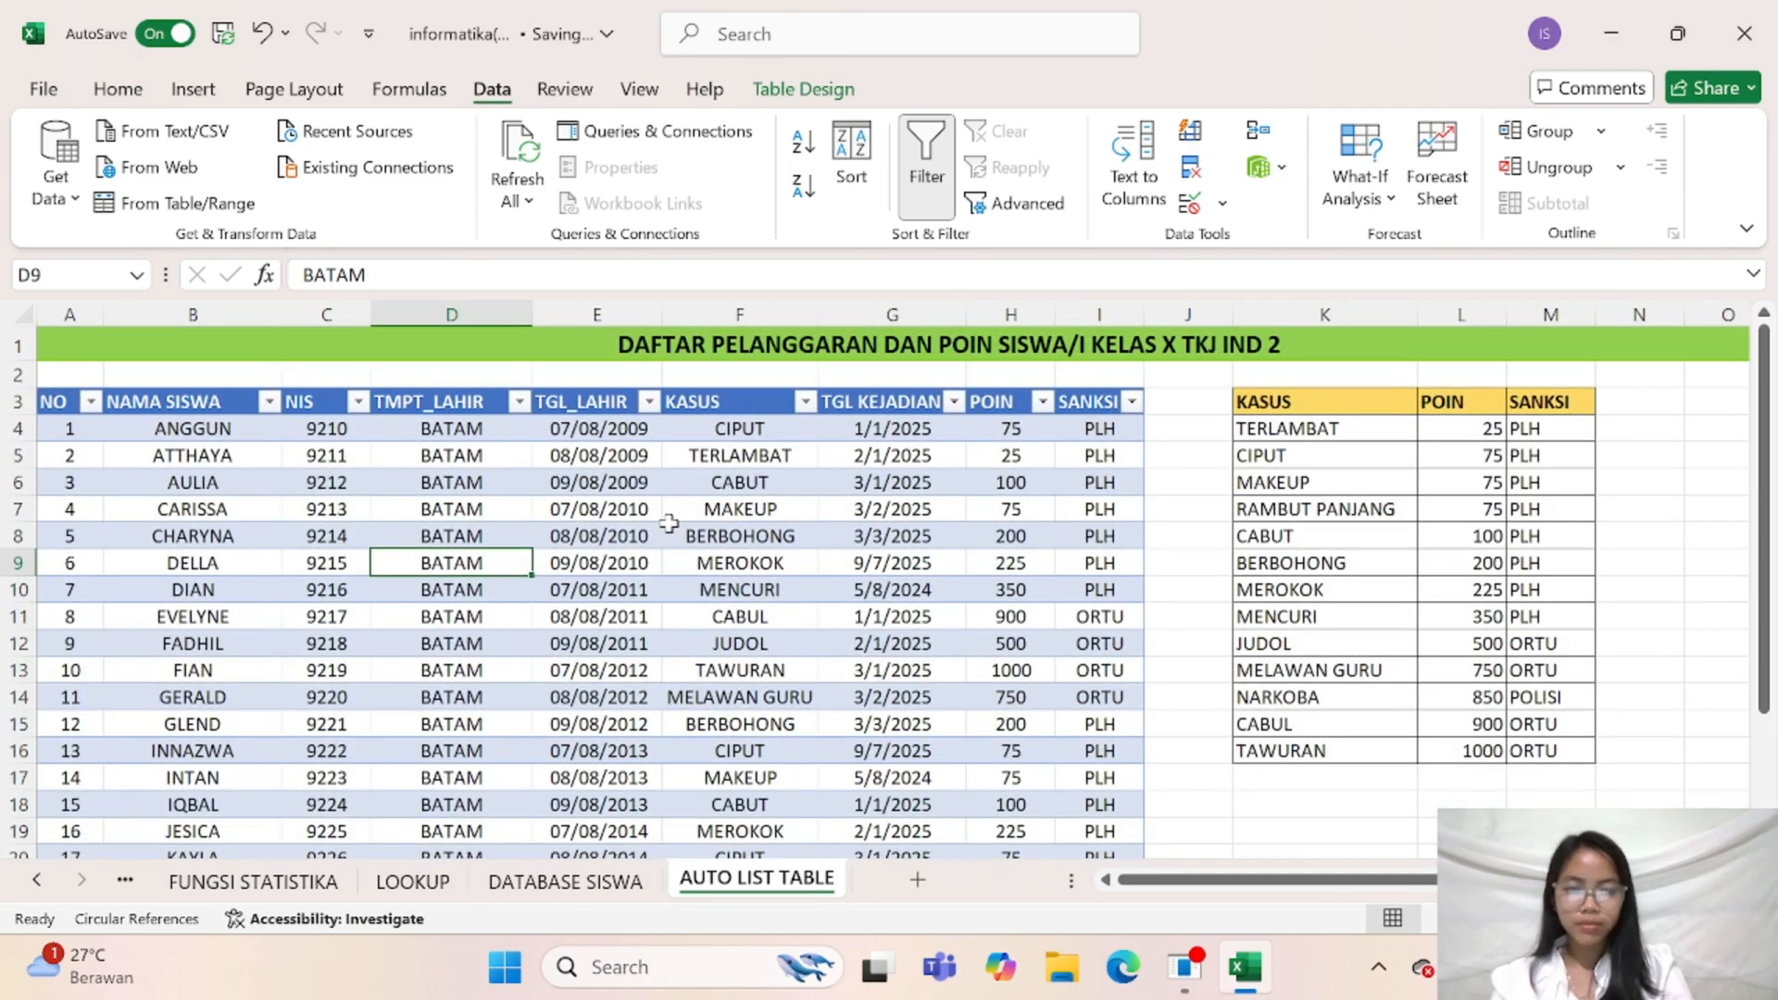
{"action": "left_click", "coordinate": [1185, 967]}
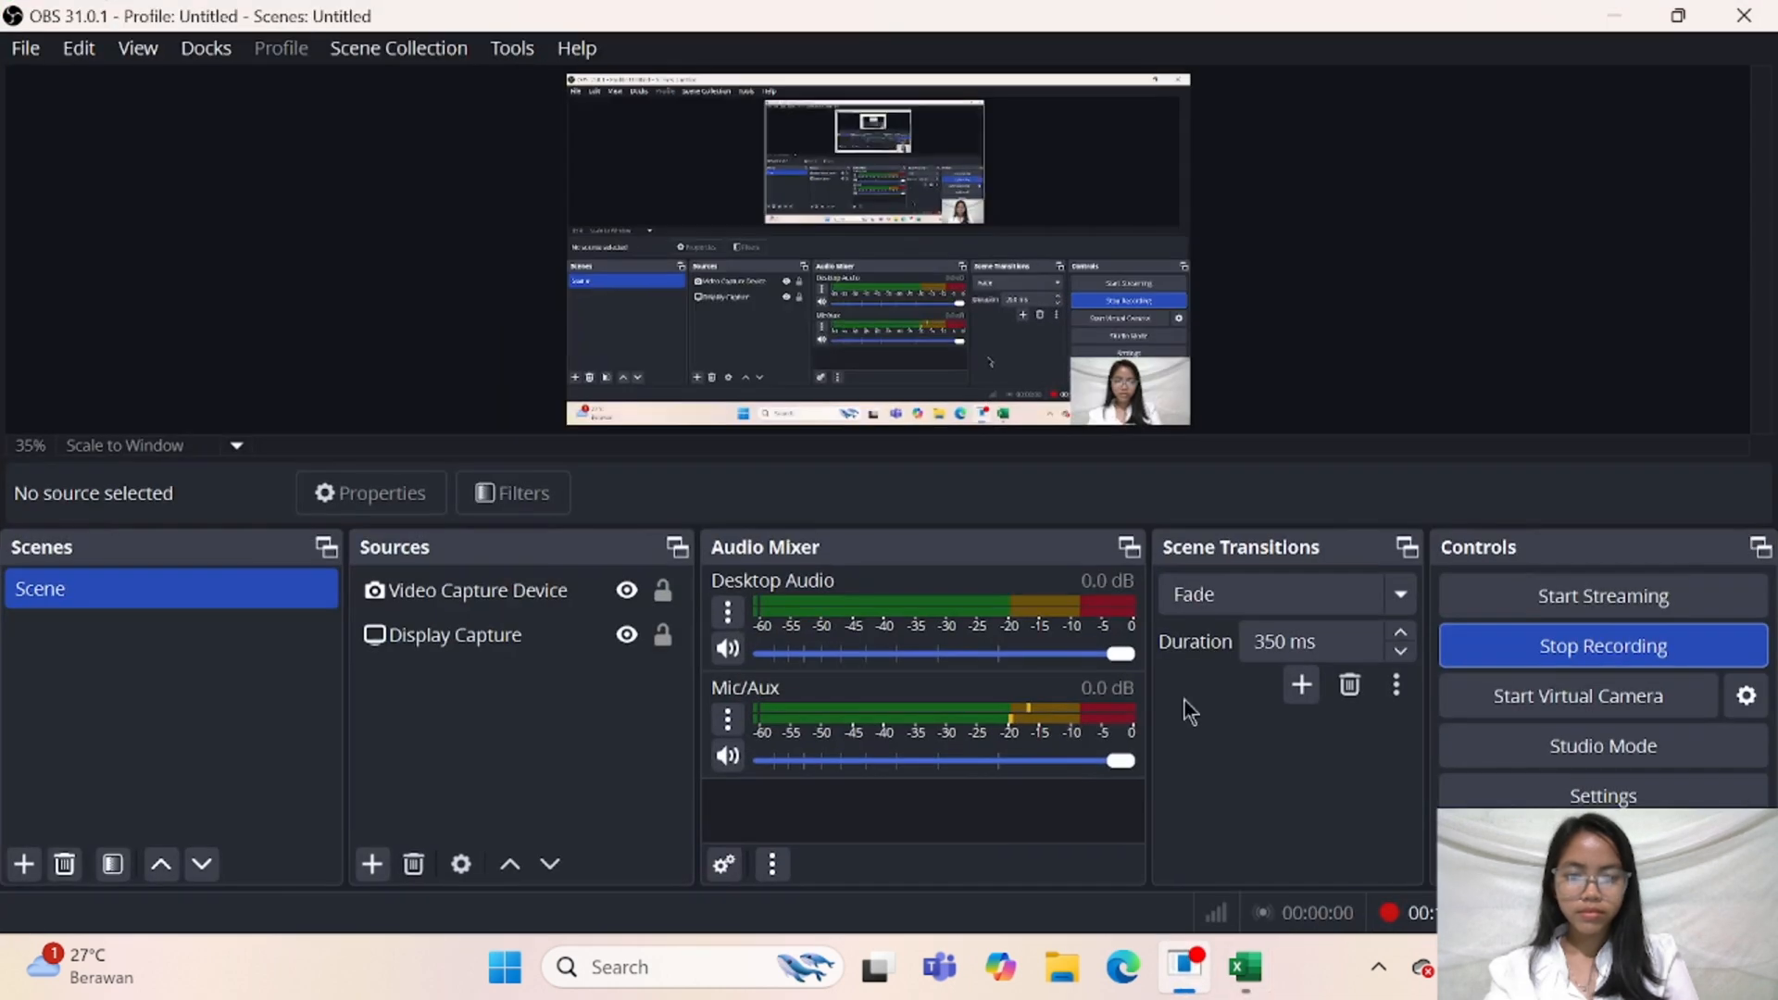
{"action": "left_click", "coordinate": [1620, 2]}
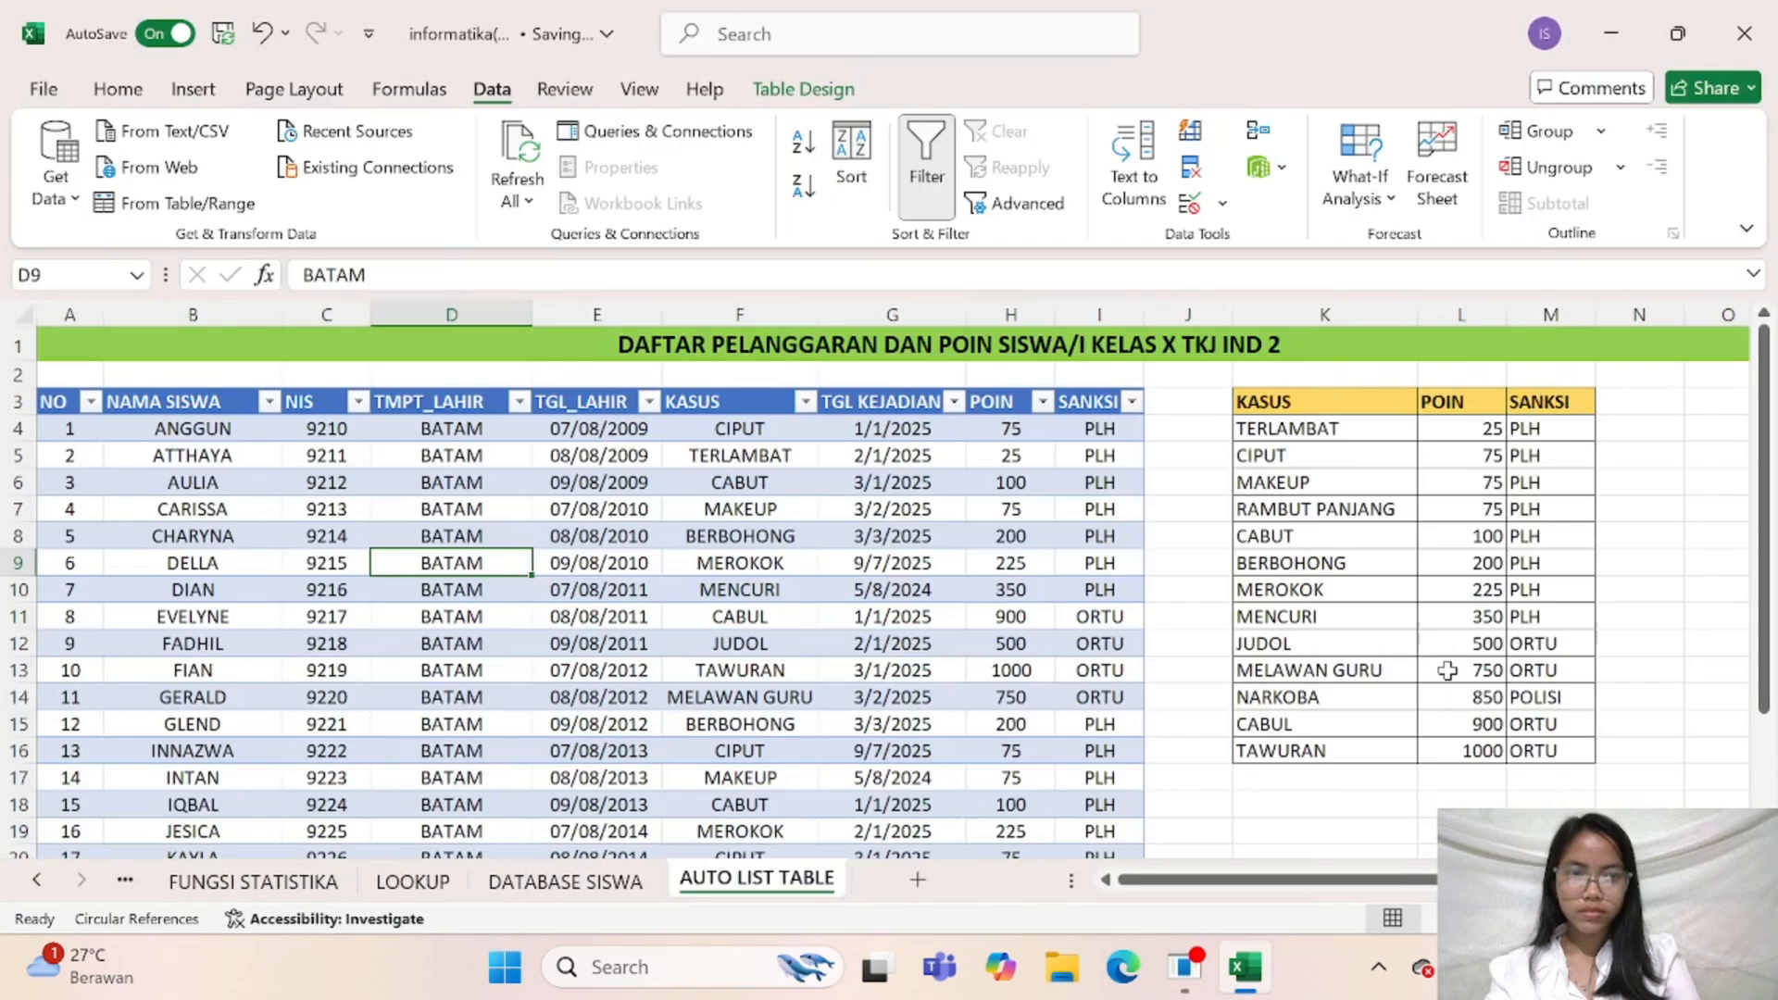